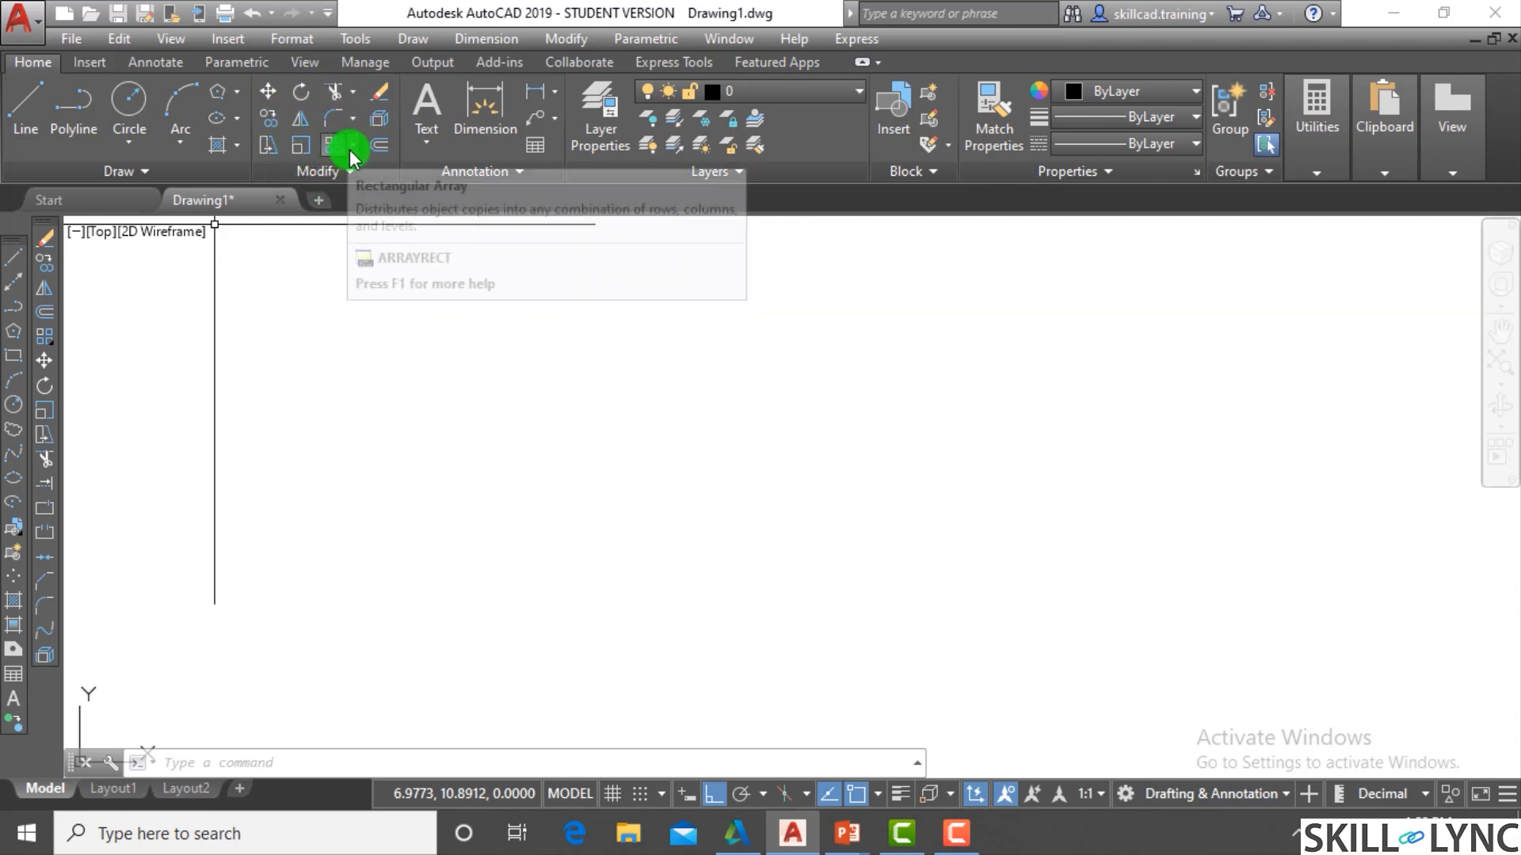
left_click(353, 123)
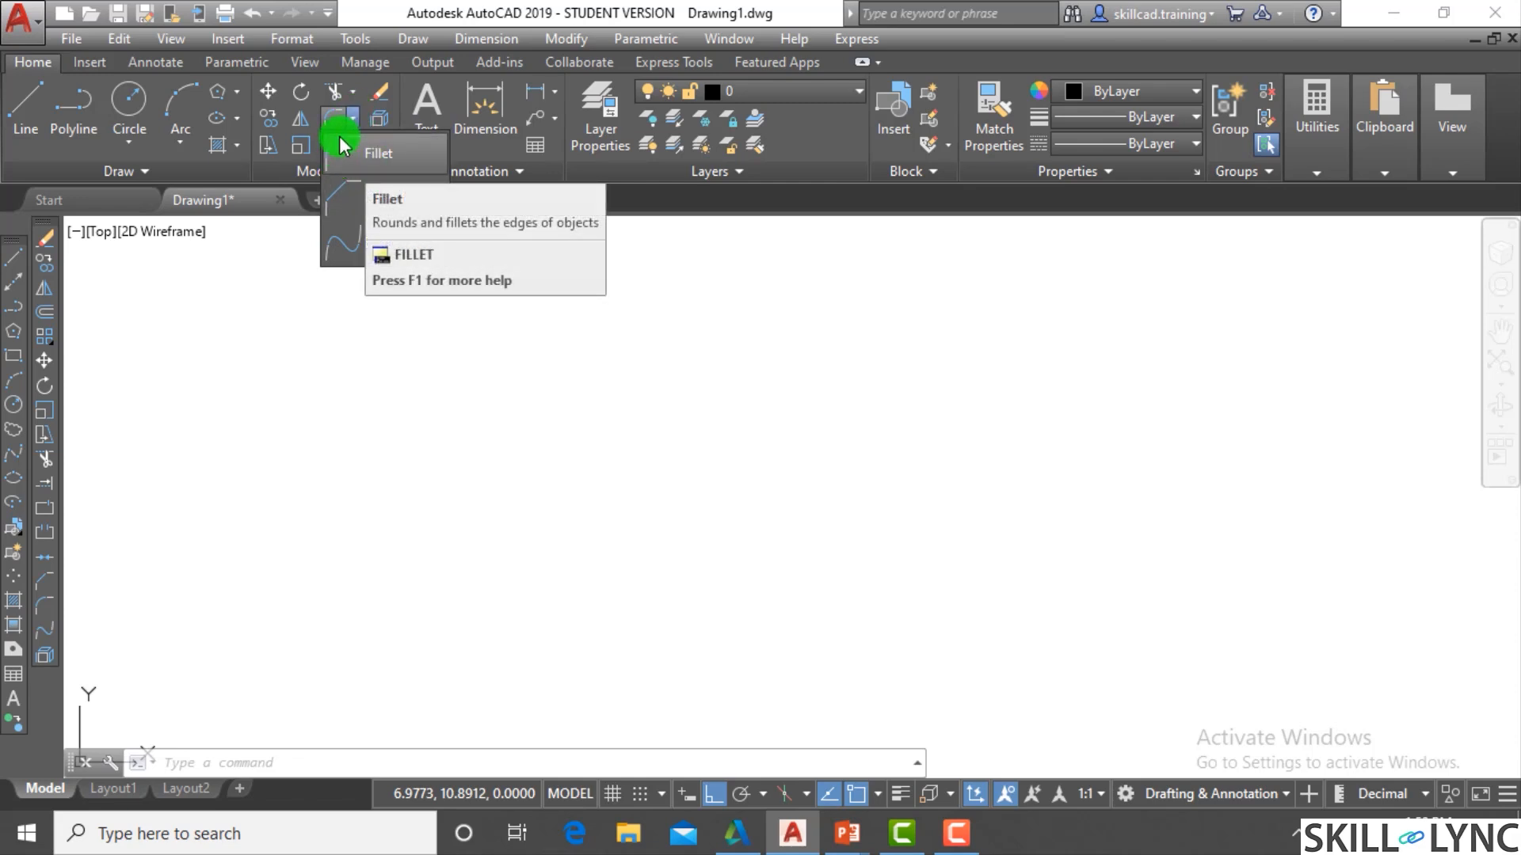
left_click(469, 303)
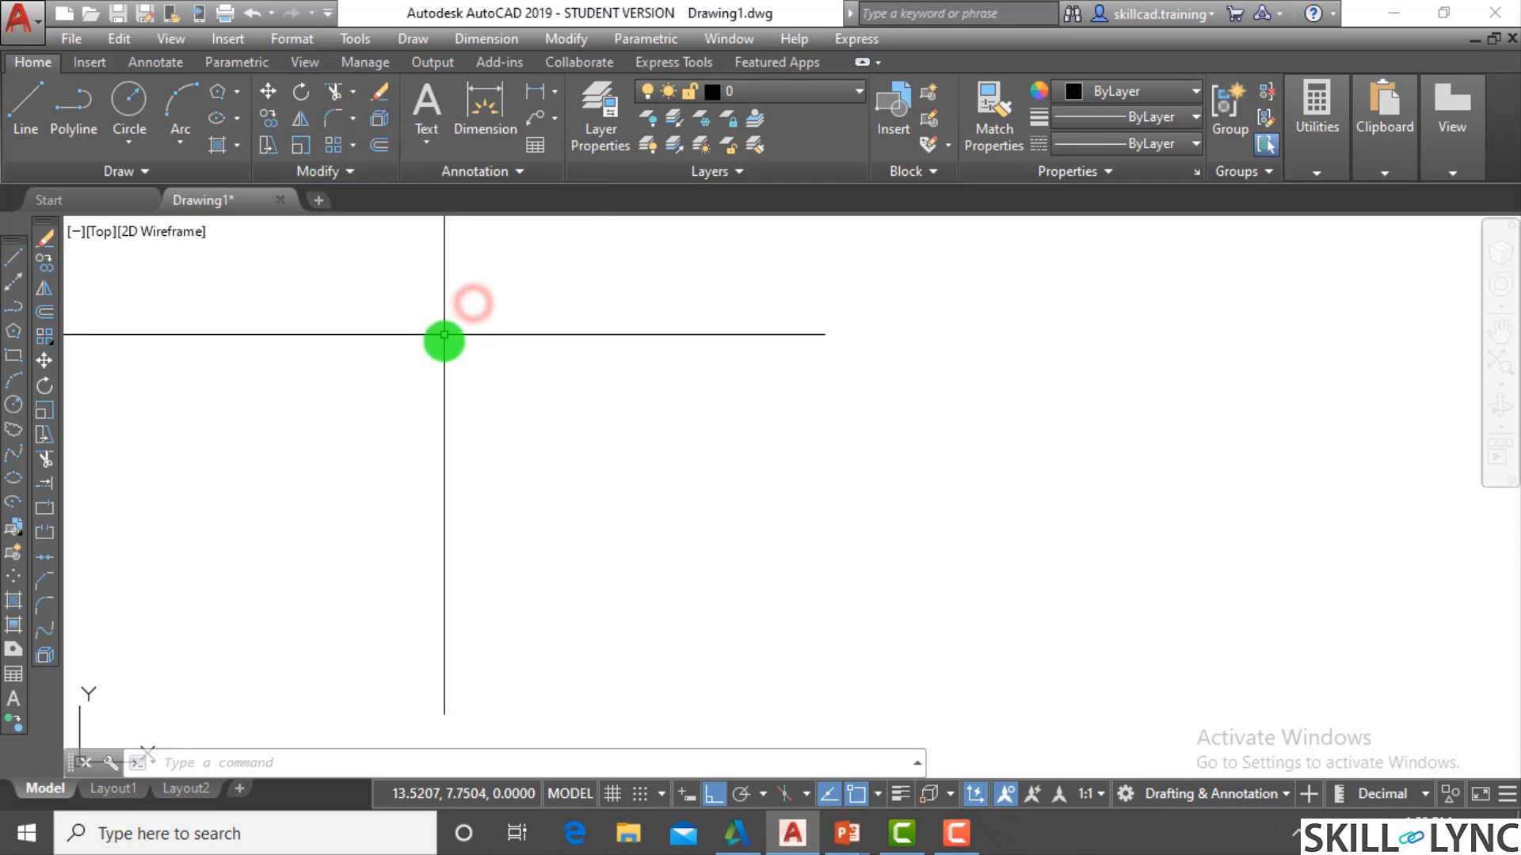
Draw a freehand L-shape with the Line command: a vertical line down, then a shorter horizontal line from its lower end
left_click(417, 377)
type("1")
key("Return")
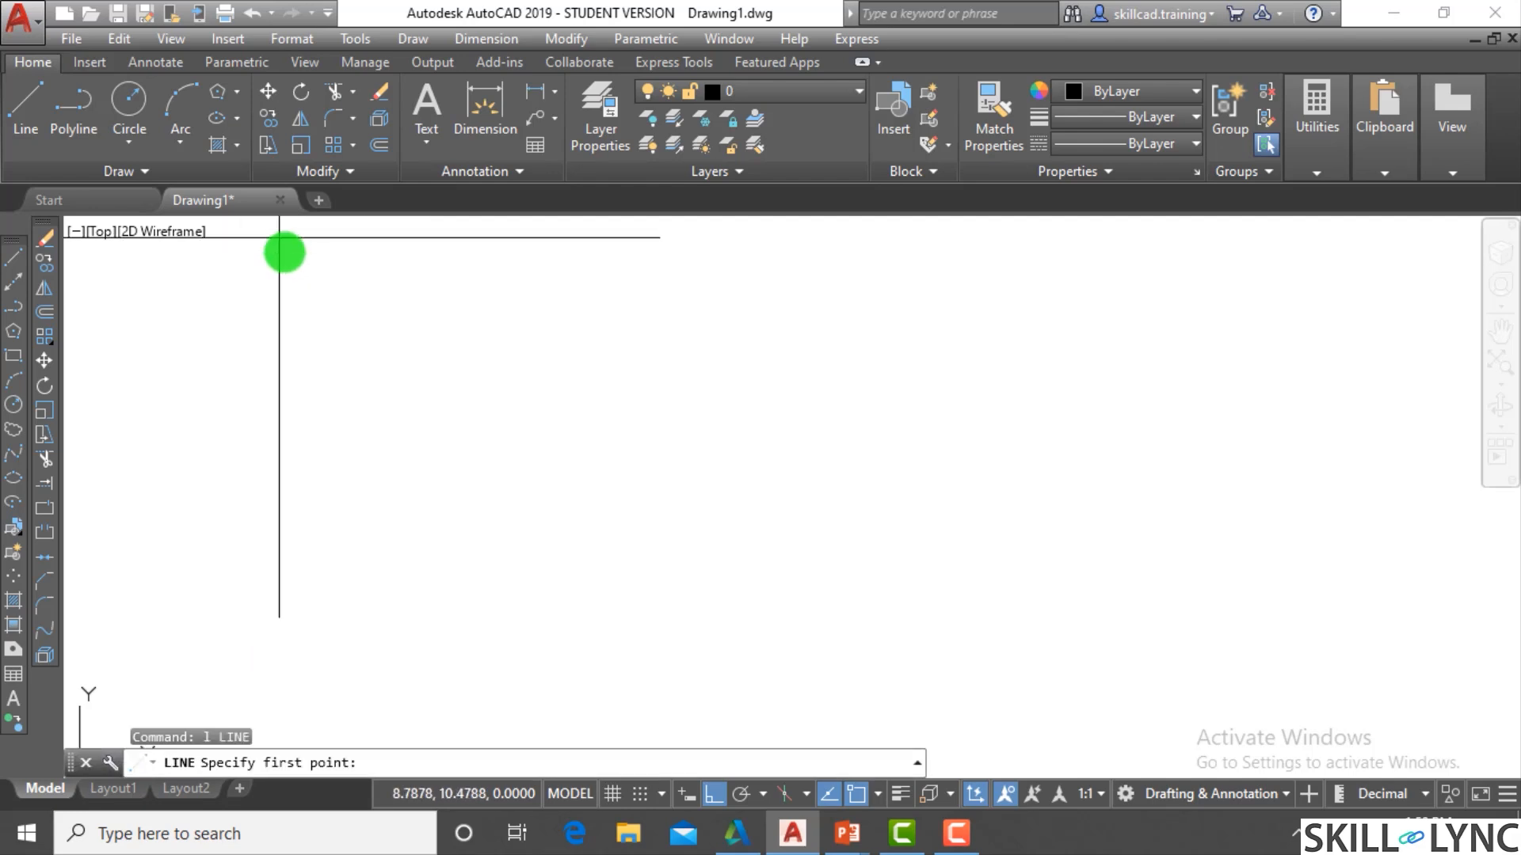
left_click(366, 283)
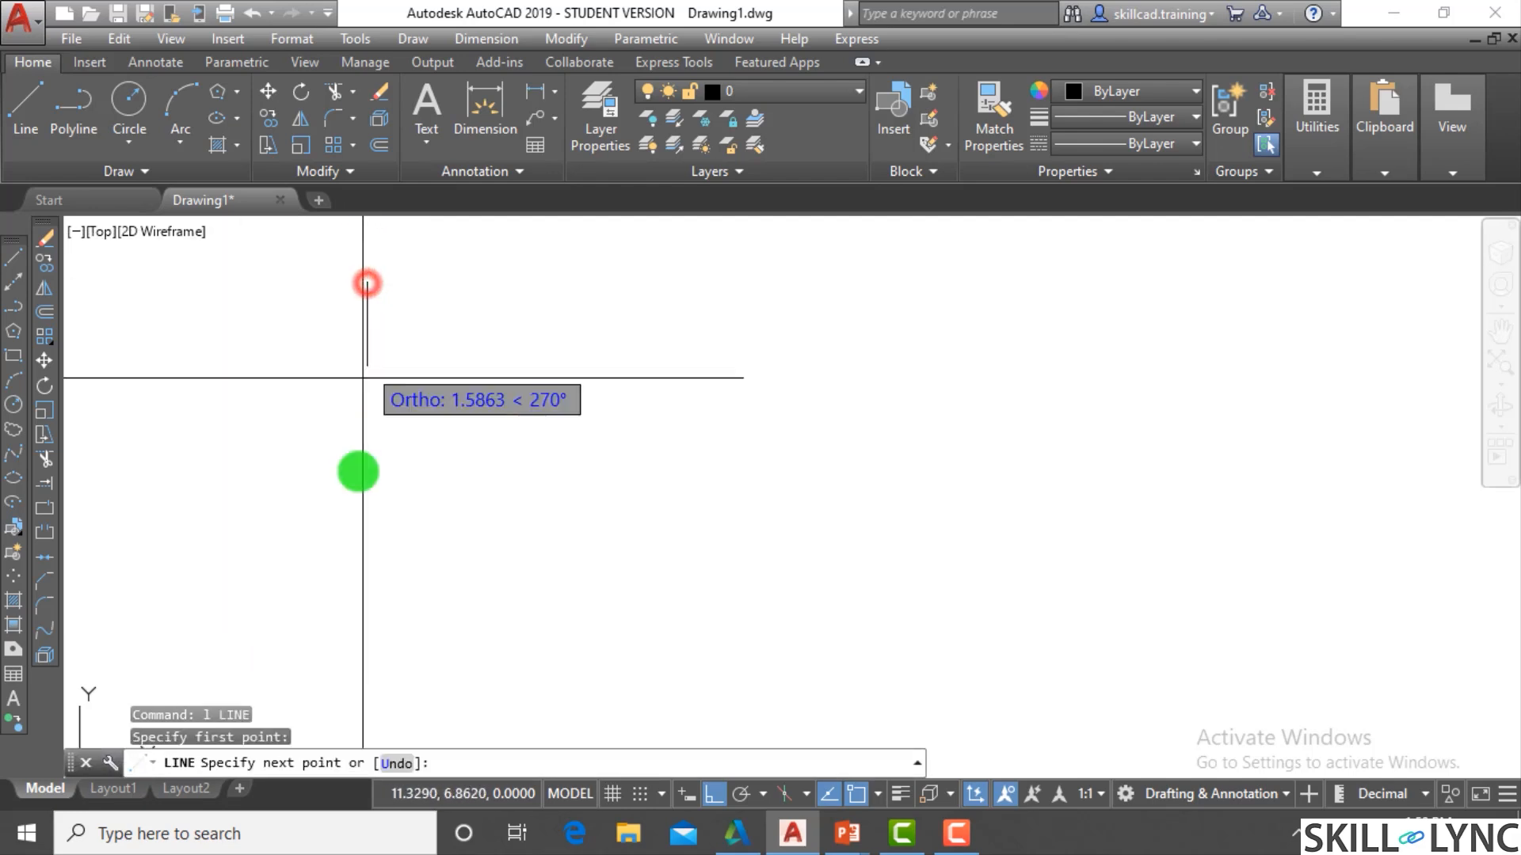
left_click(367, 612)
left_click(602, 612)
key("Escape")
key("Escape")
key("Escape")
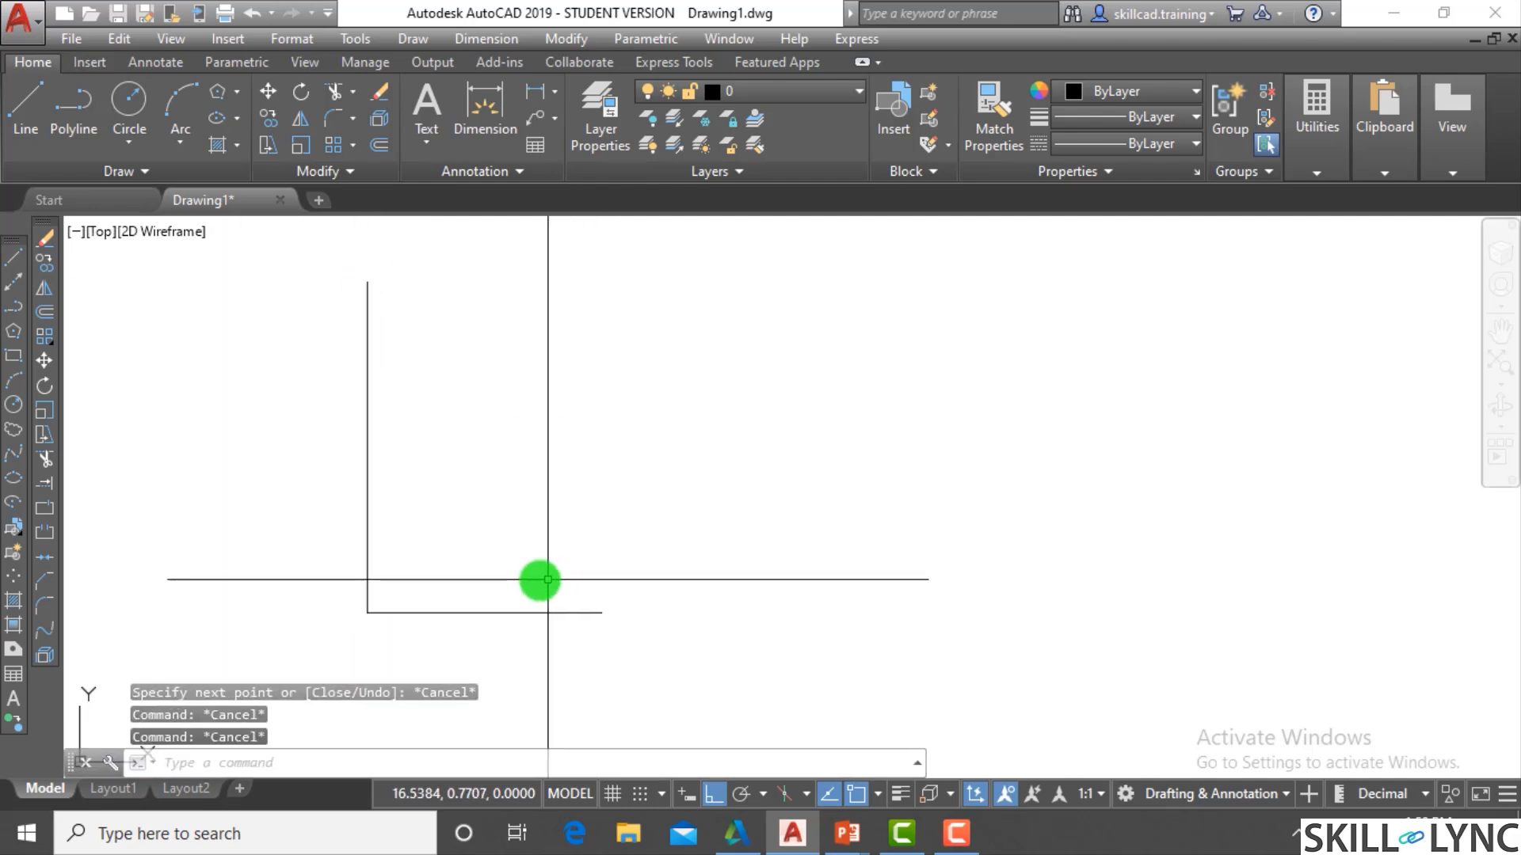
Erase both lines of the freehand L-shape
left_click(597, 641)
left_click(266, 469)
key("Delete")
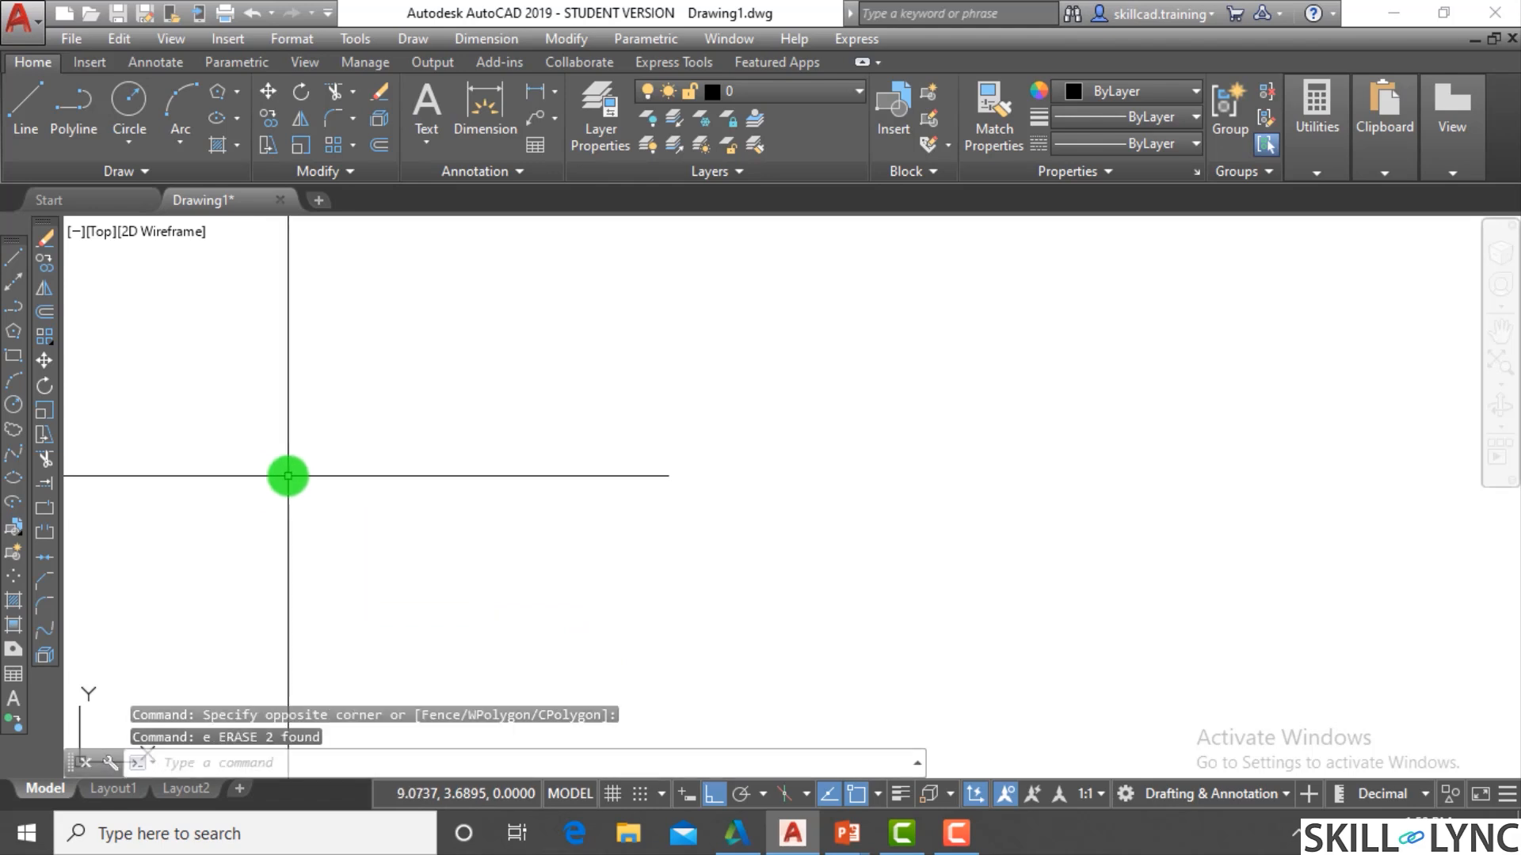
Draw two connected lines starting at 1,1, using relative coordinates @5,0 for the horizontal one and @0,5 for the vertical one
type("l")
key("Return")
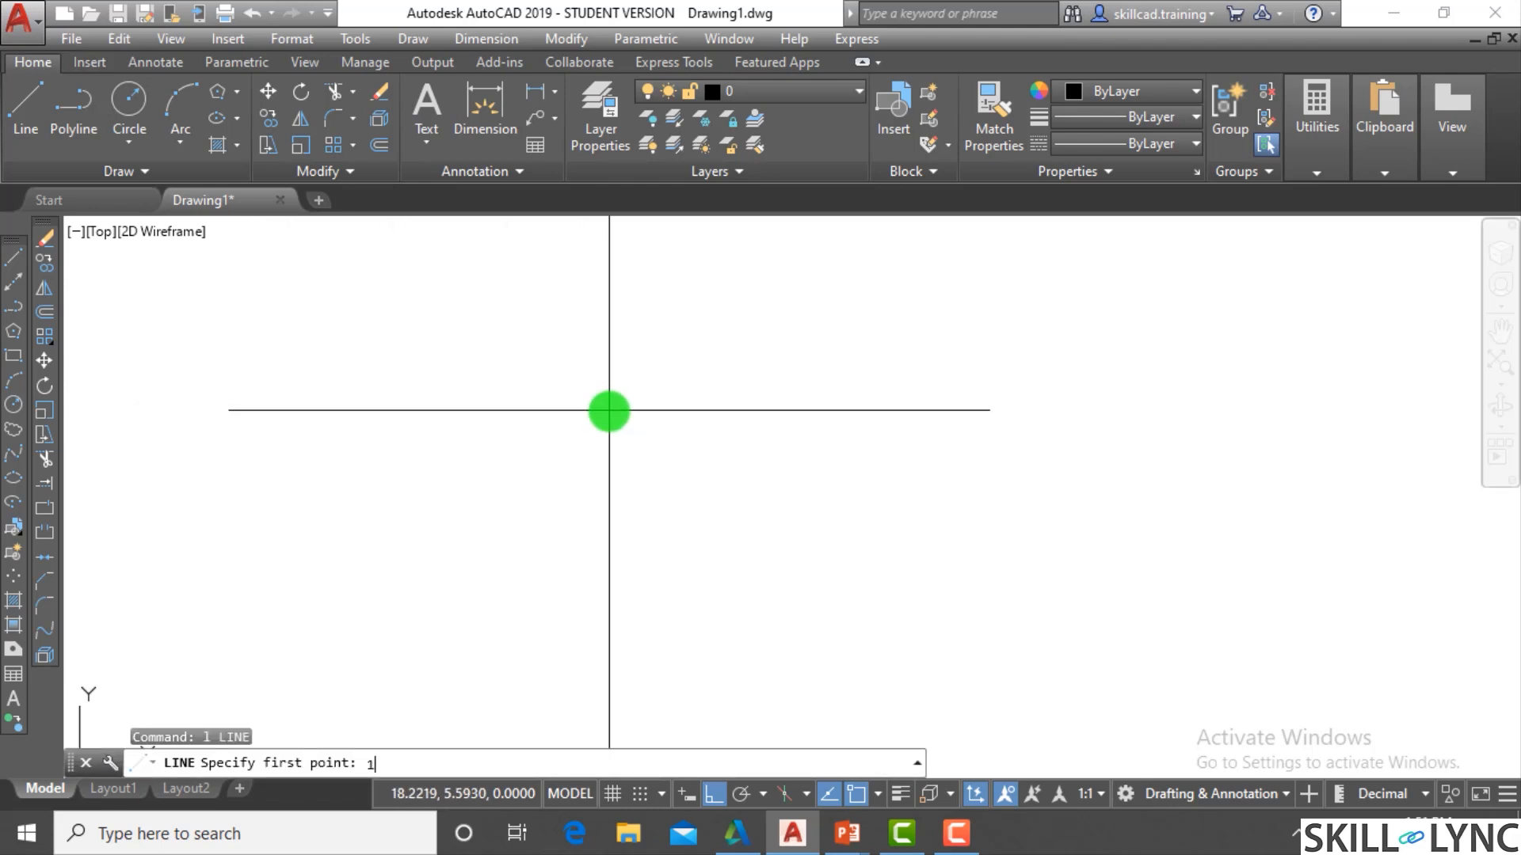
type("1,1")
key("Return")
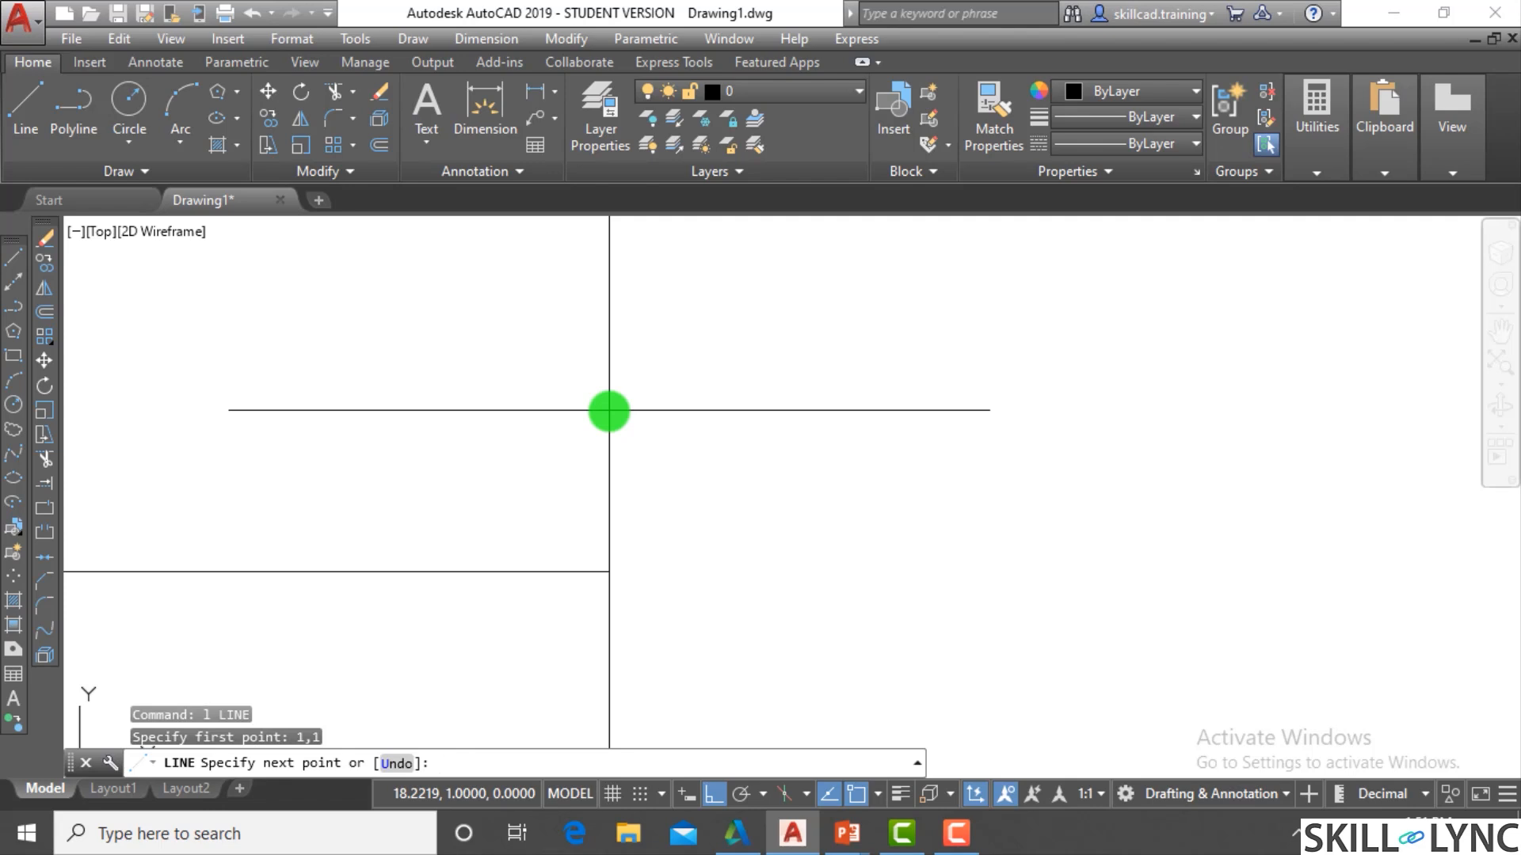
type("@5,0")
key("Return")
scroll(647, 441, "down", 4)
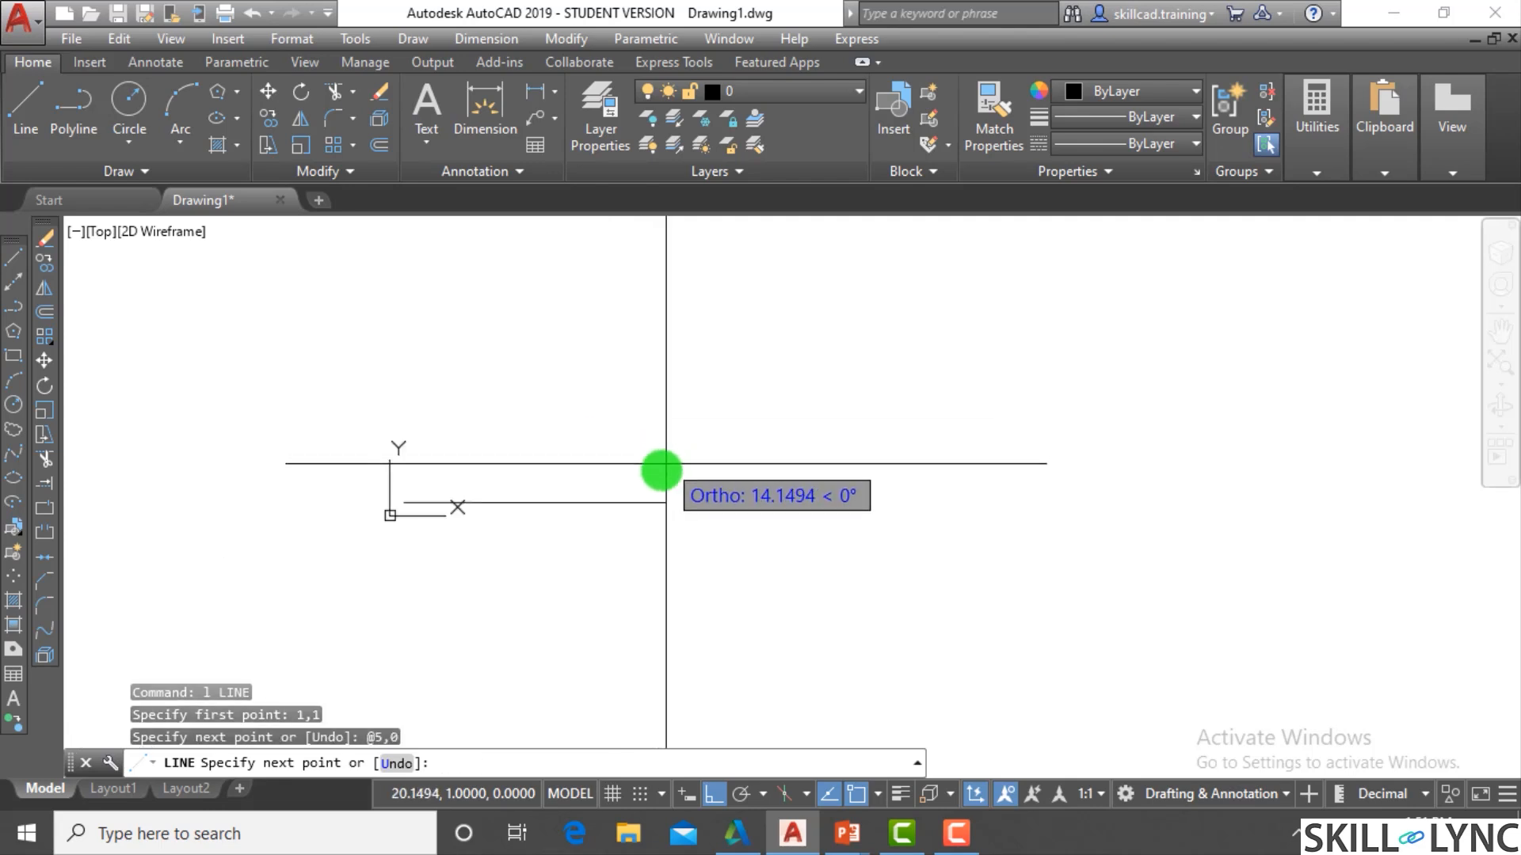
type("@")
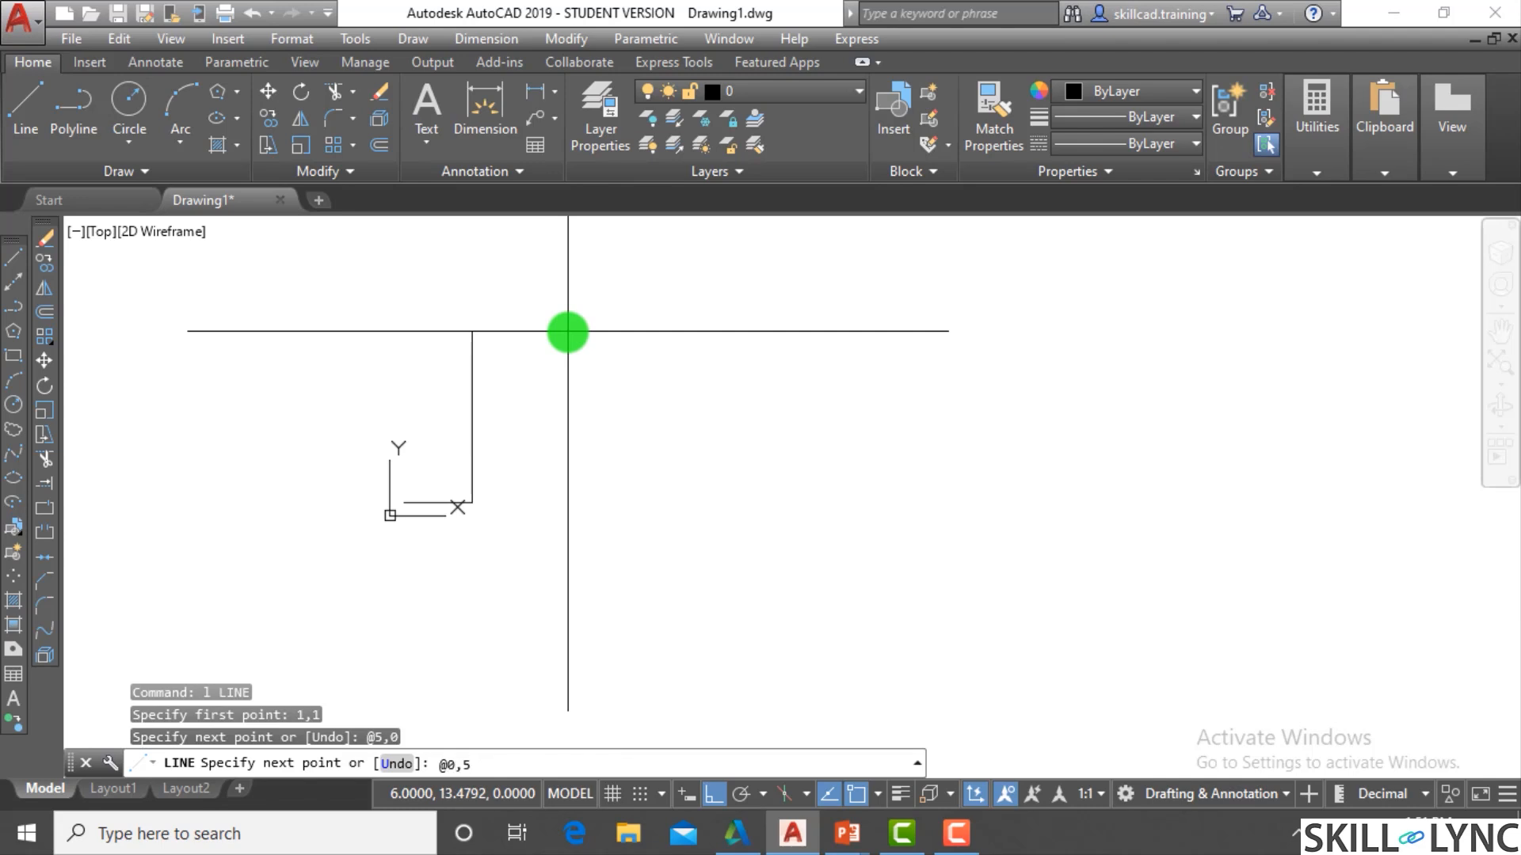
type("0,5")
key("Return")
key("Escape")
key("Escape")
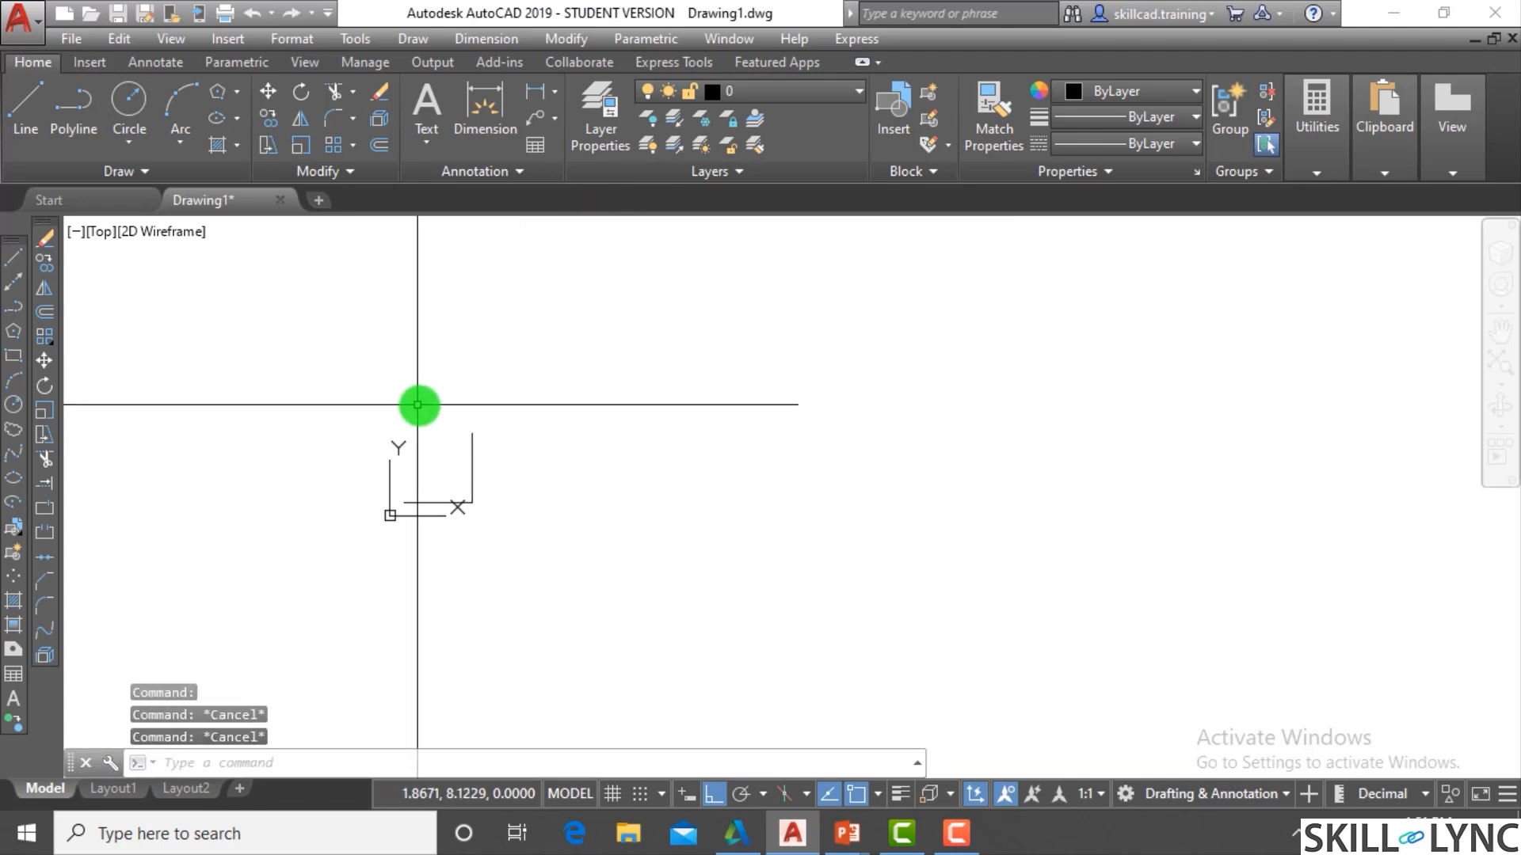
Add a linear dimension to the horizontal line, placed just below it
scroll(420, 405, "up", 4)
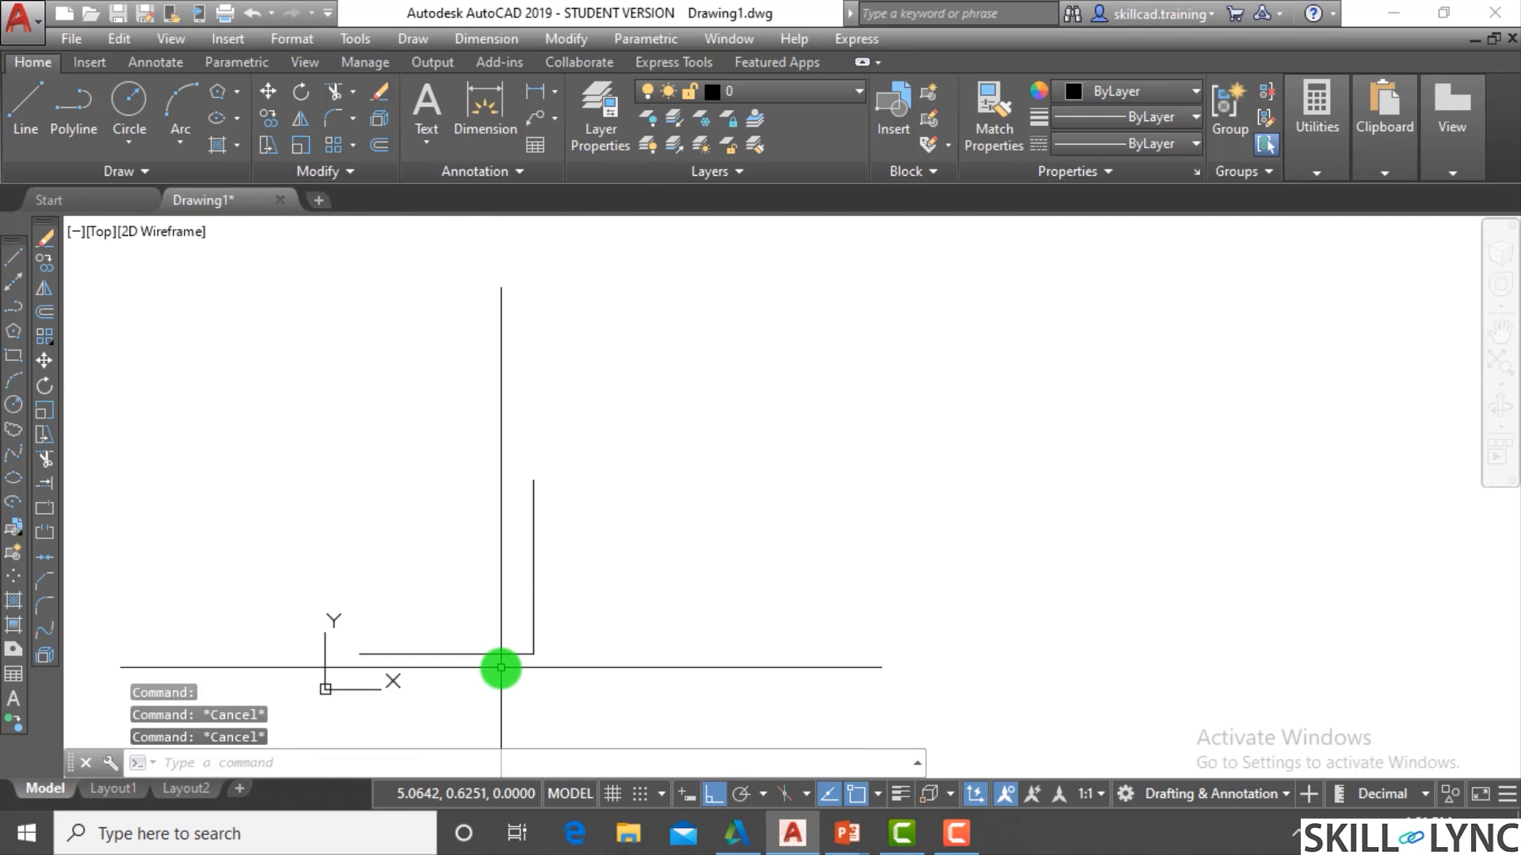
type("d")
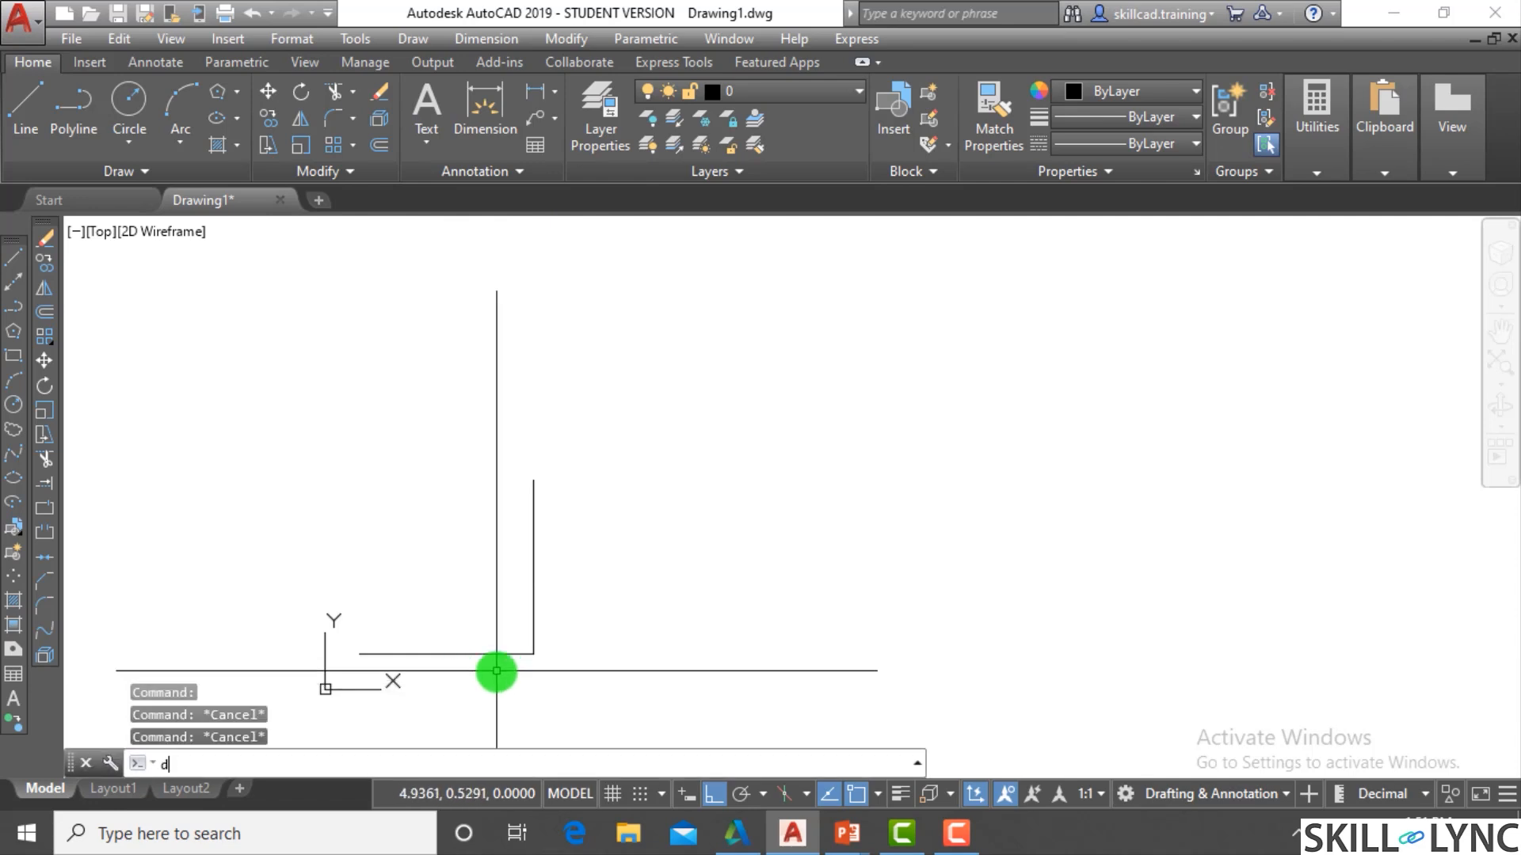
type("imlin")
key("Return")
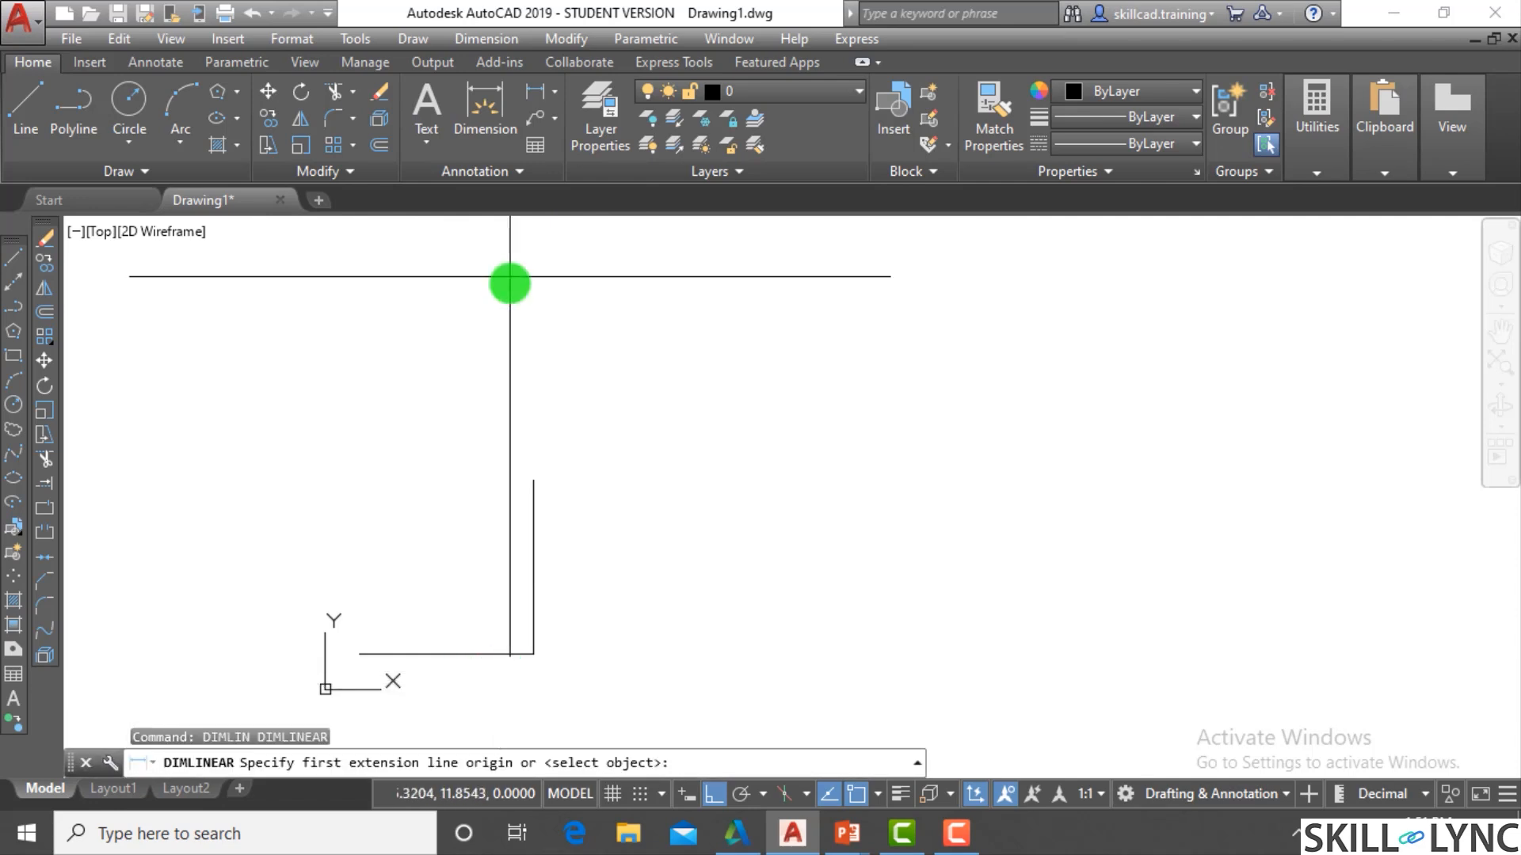
left_click(401, 654)
left_click(526, 653)
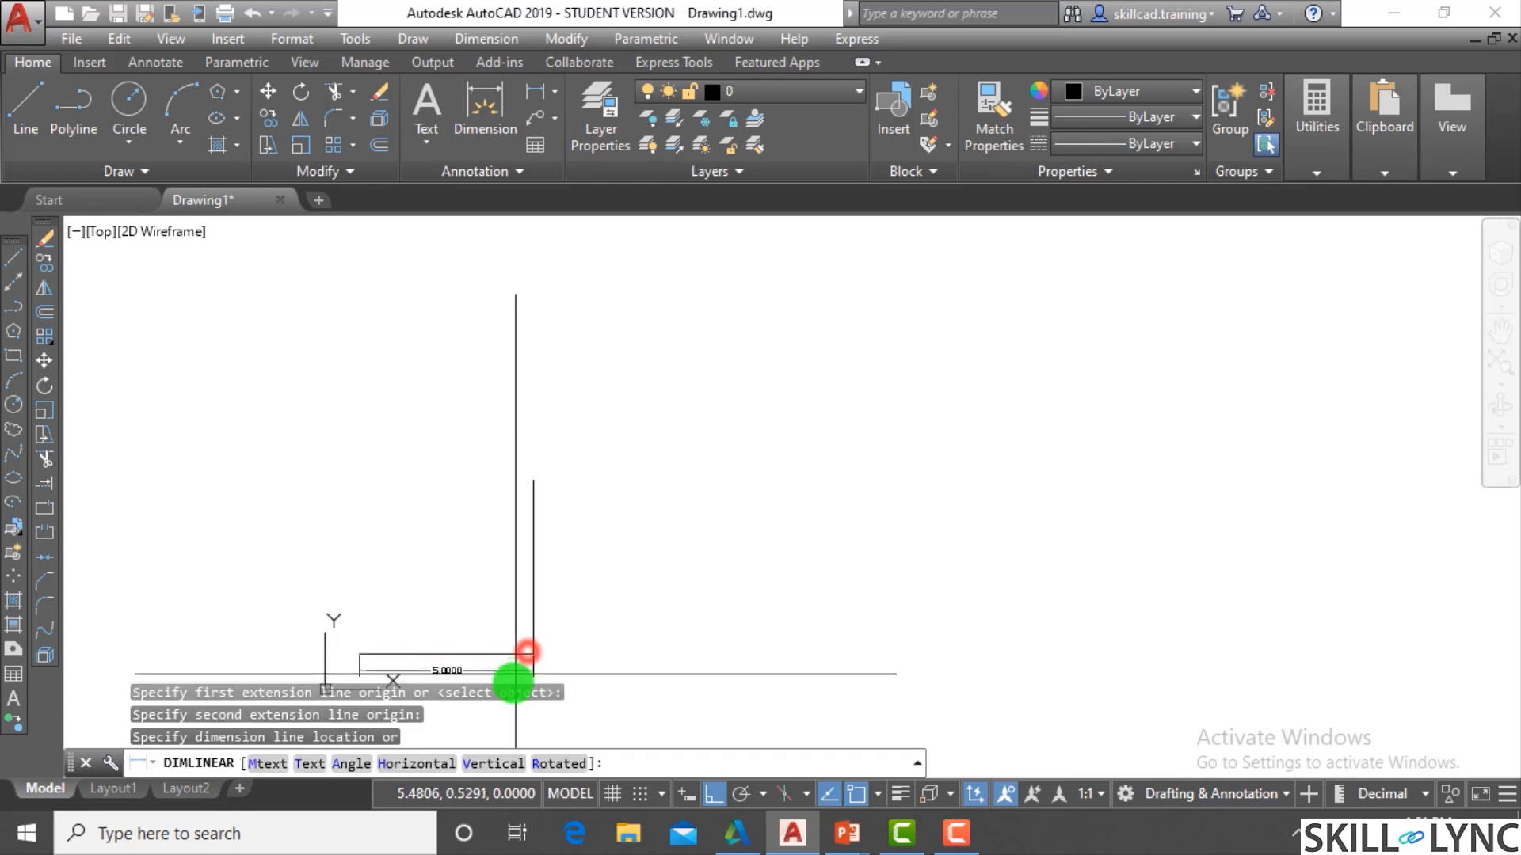
scroll(513, 672, "down", 2)
left_click(507, 614)
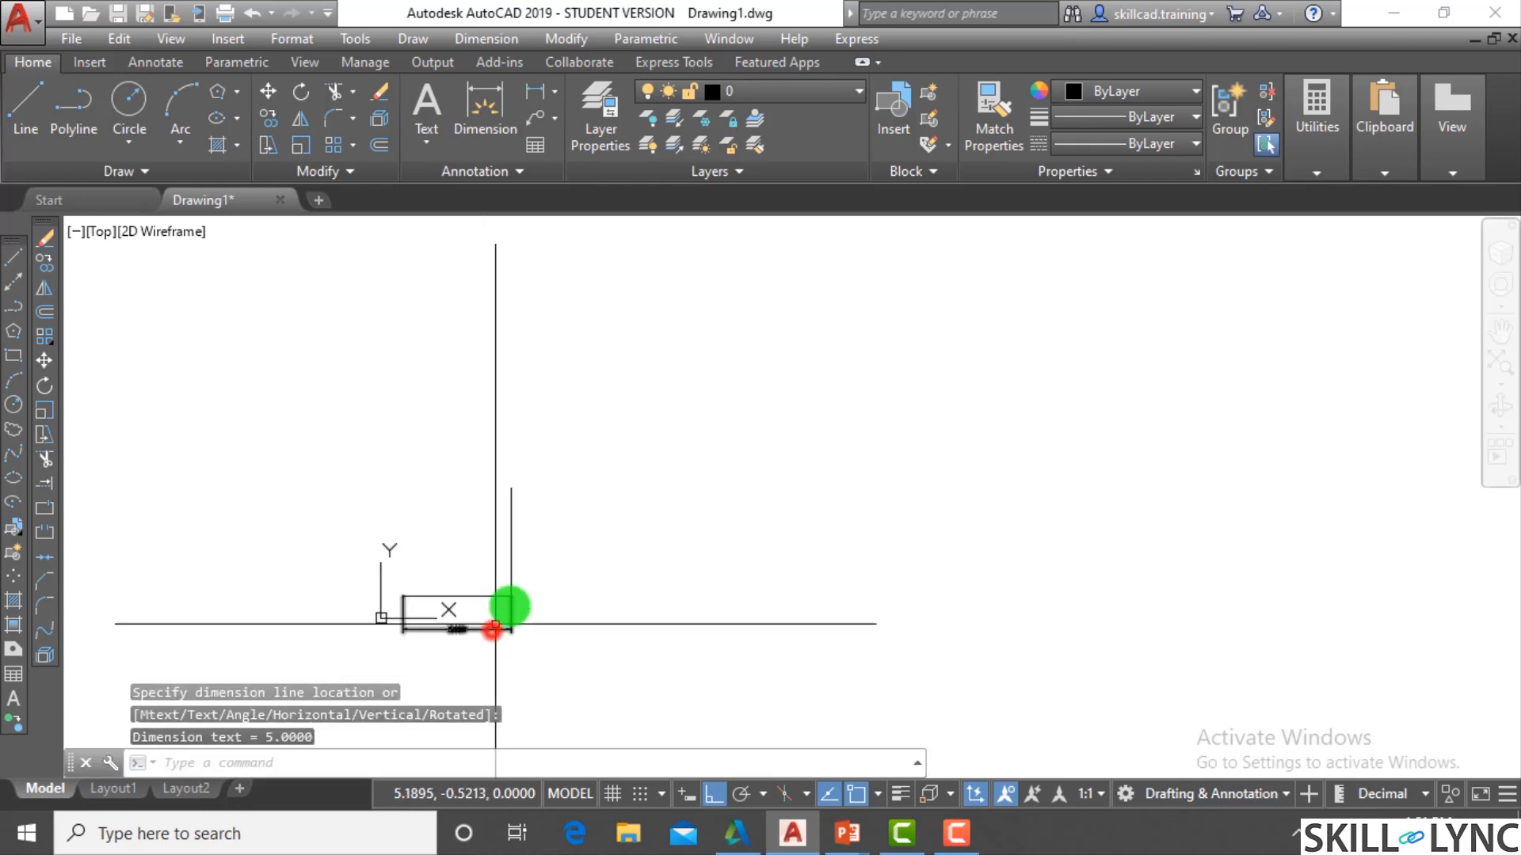
Add a linear dimension to the vertical line, placed on its outer side away from the horizontal line
scroll(509, 610, "up", 4)
key("Return")
left_click(477, 643)
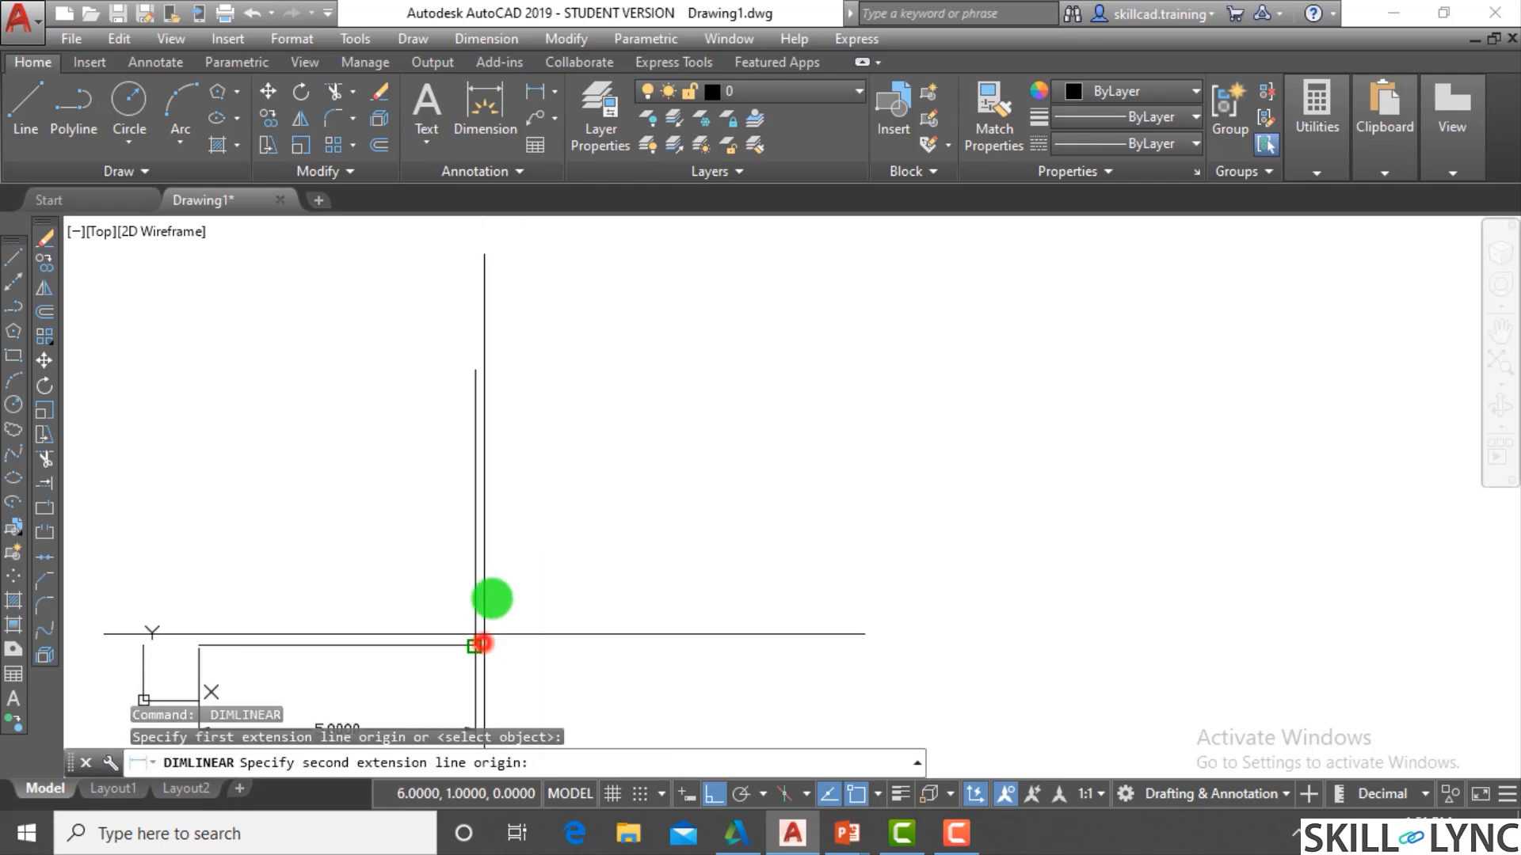
left_click(480, 369)
left_click(547, 423)
key("Escape")
scroll(621, 491, "down", 2)
scroll(618, 492, "up", 3)
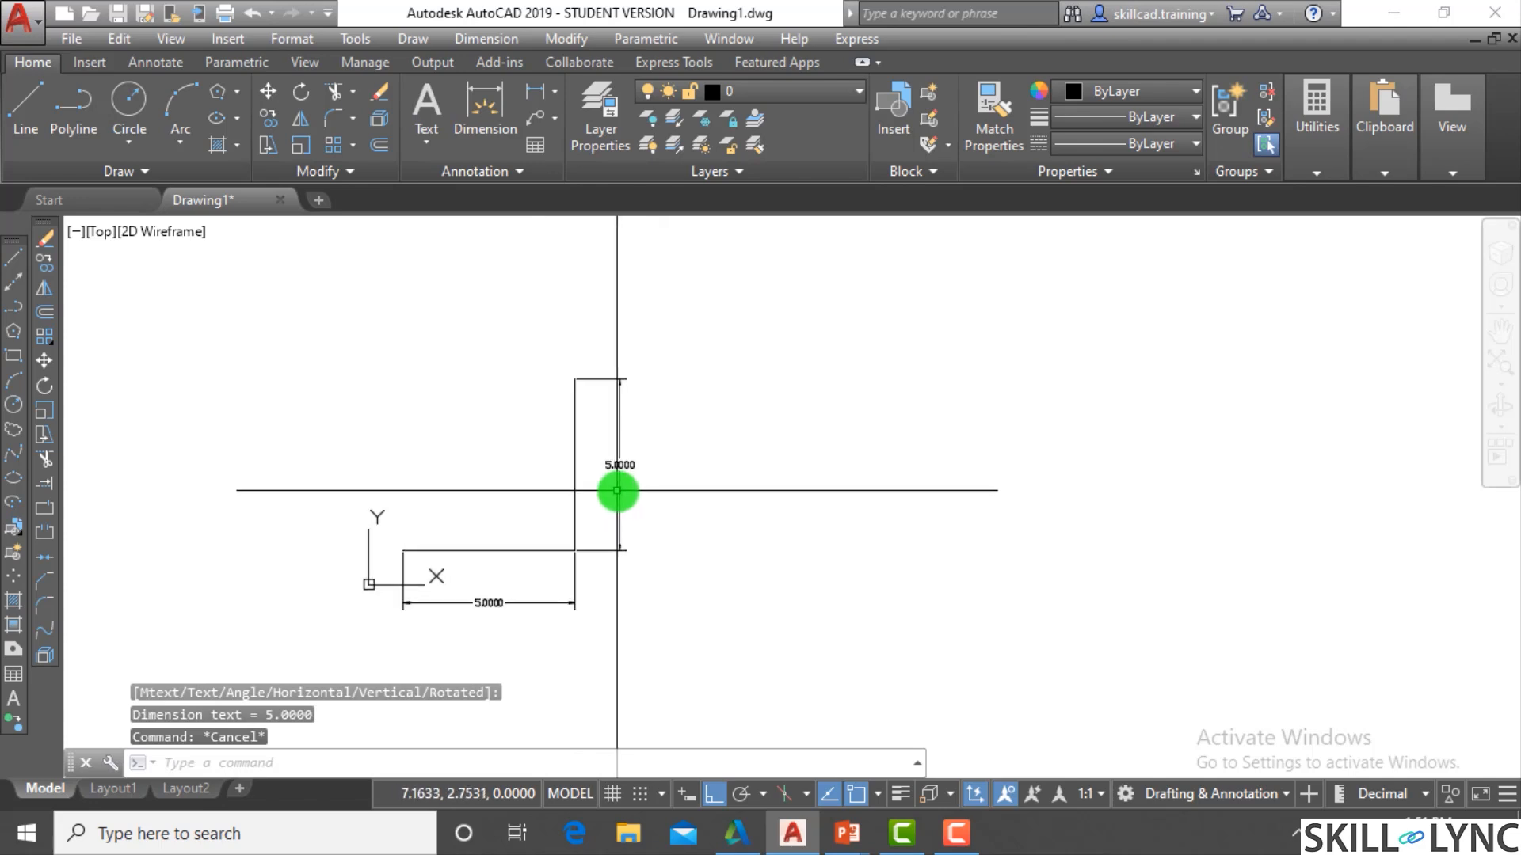
scroll(719, 473, "down", 2)
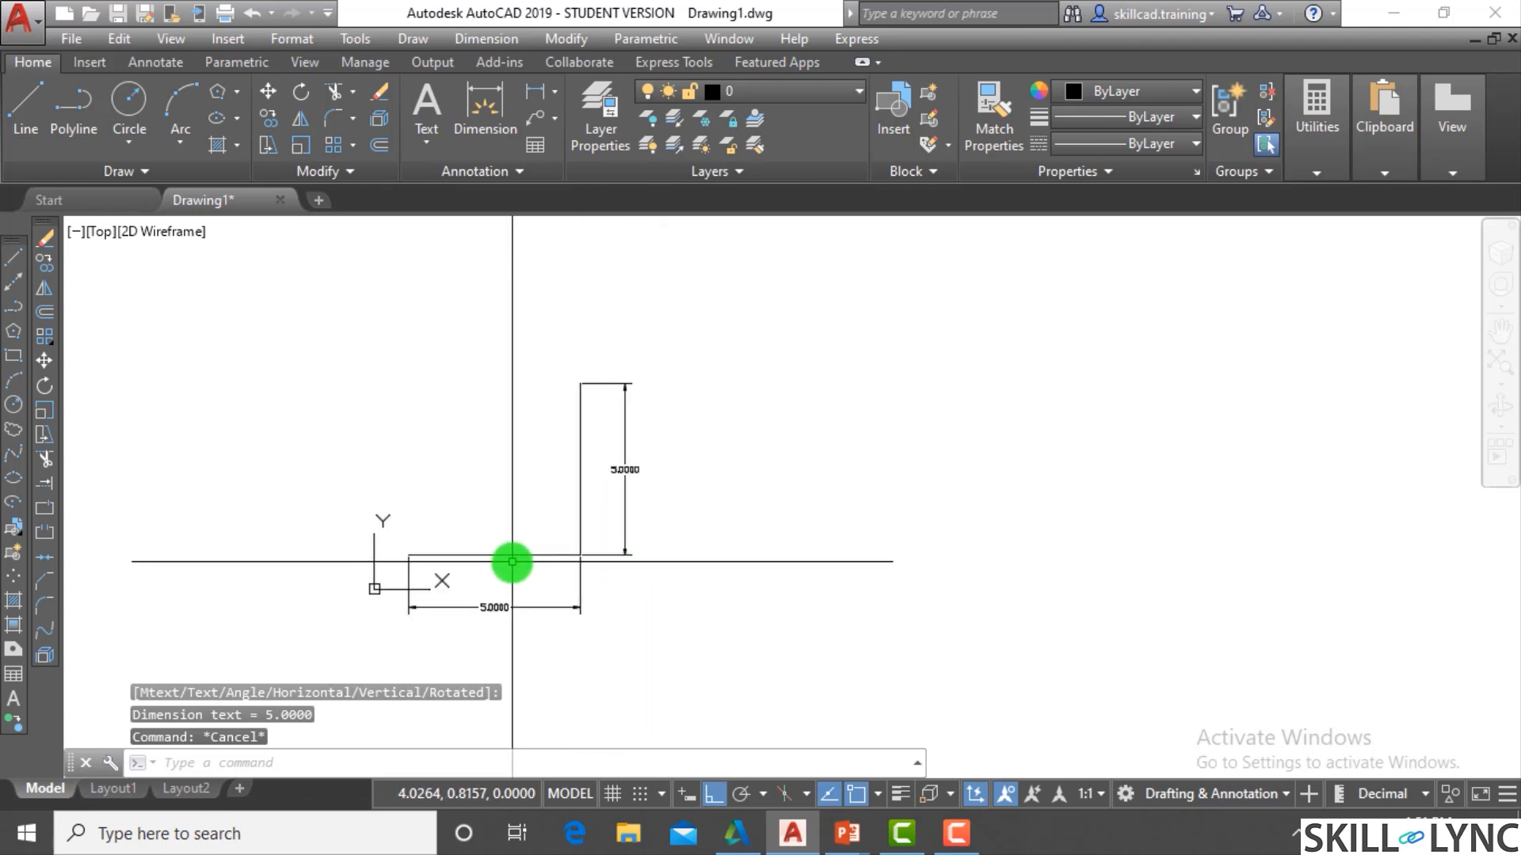
key("Escape")
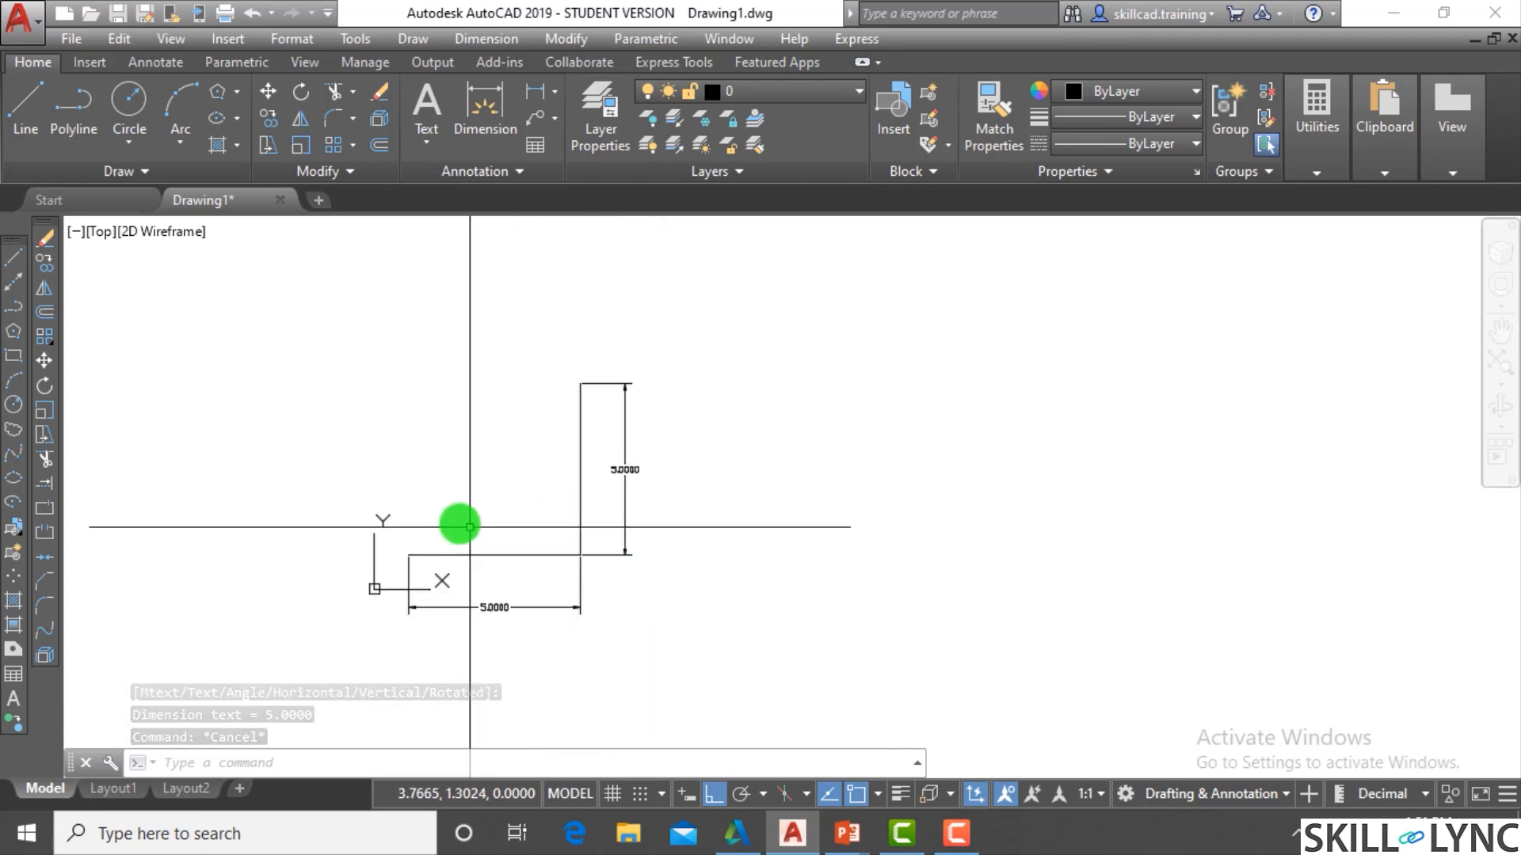
left_click(324, 196)
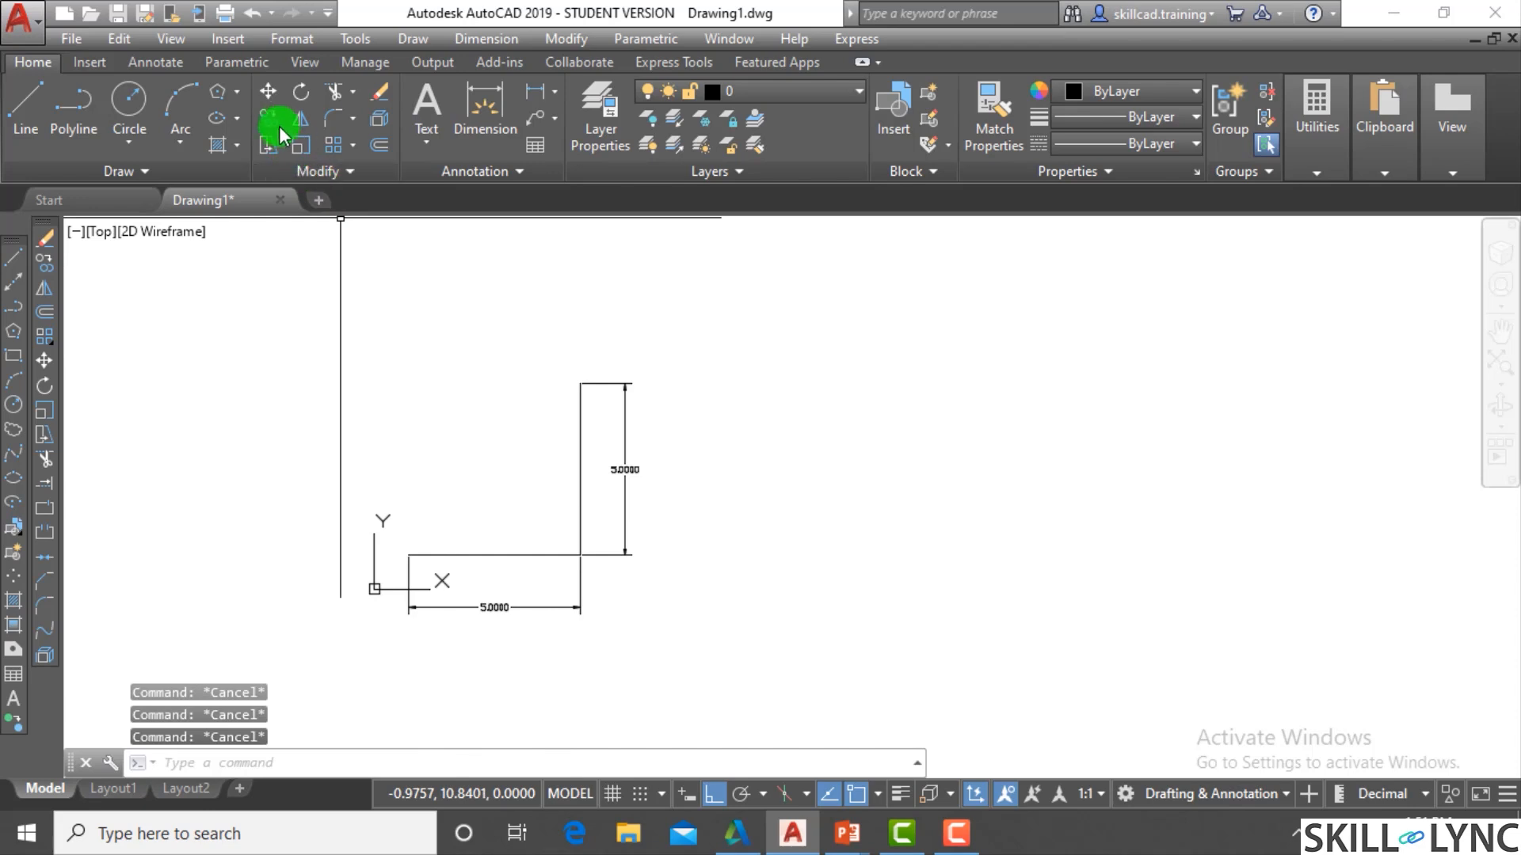
left_click(352, 122)
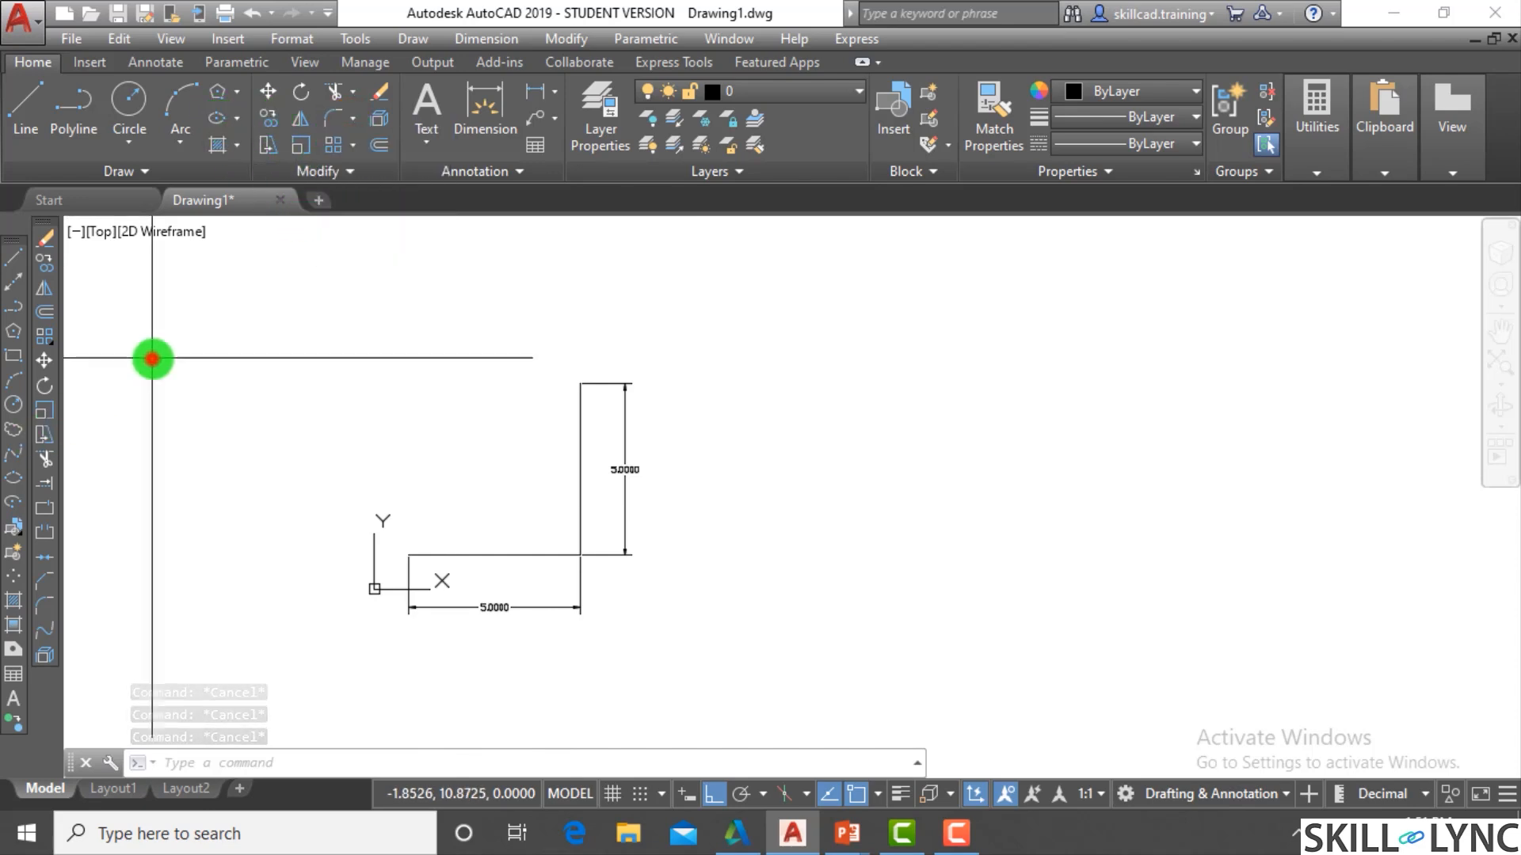
left_click(117, 444)
left_click(101, 485)
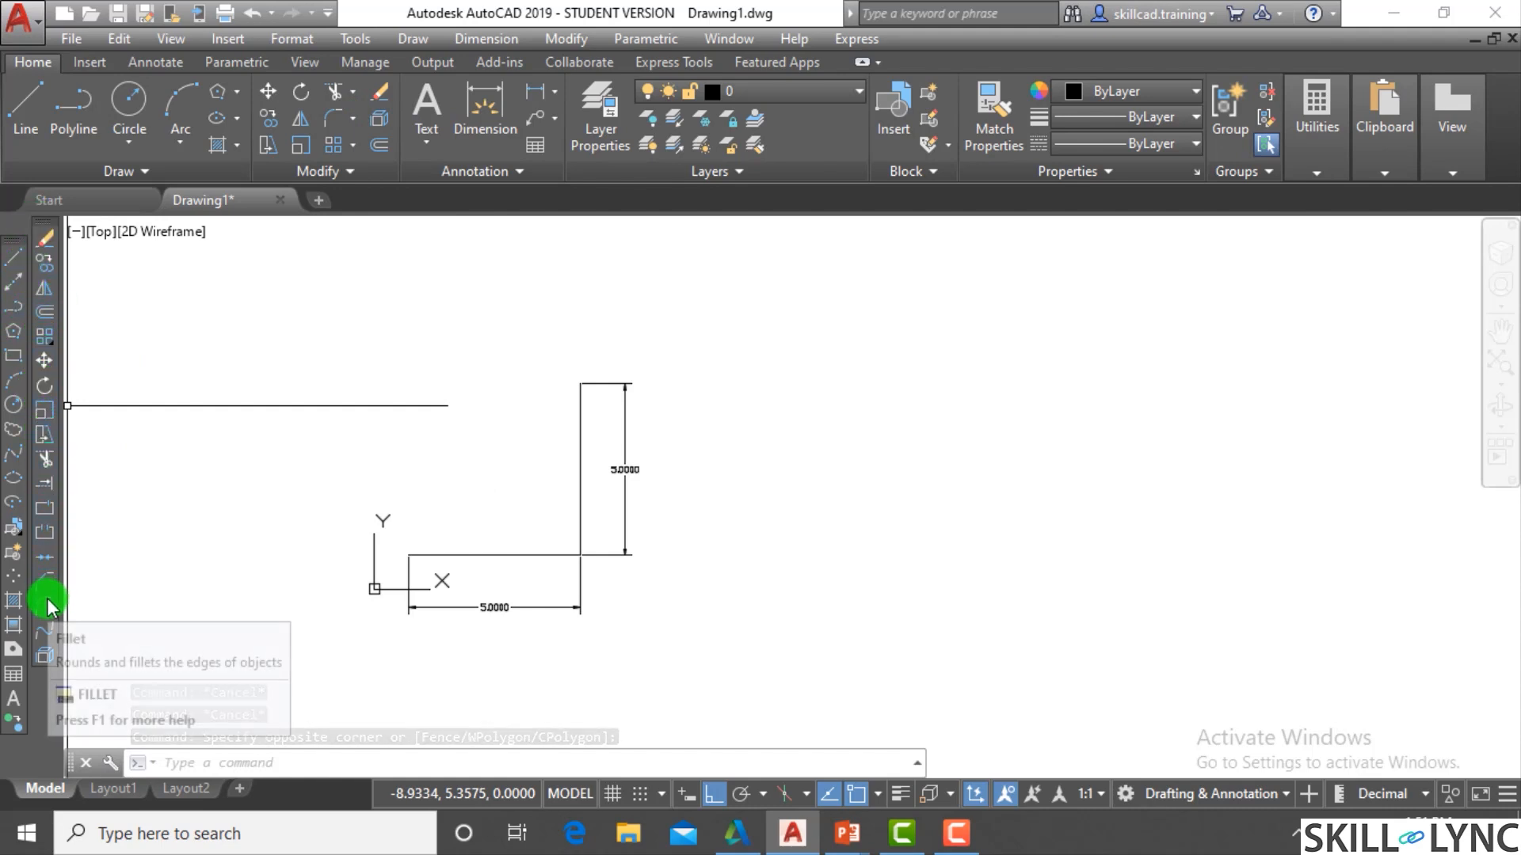
left_click(200, 744)
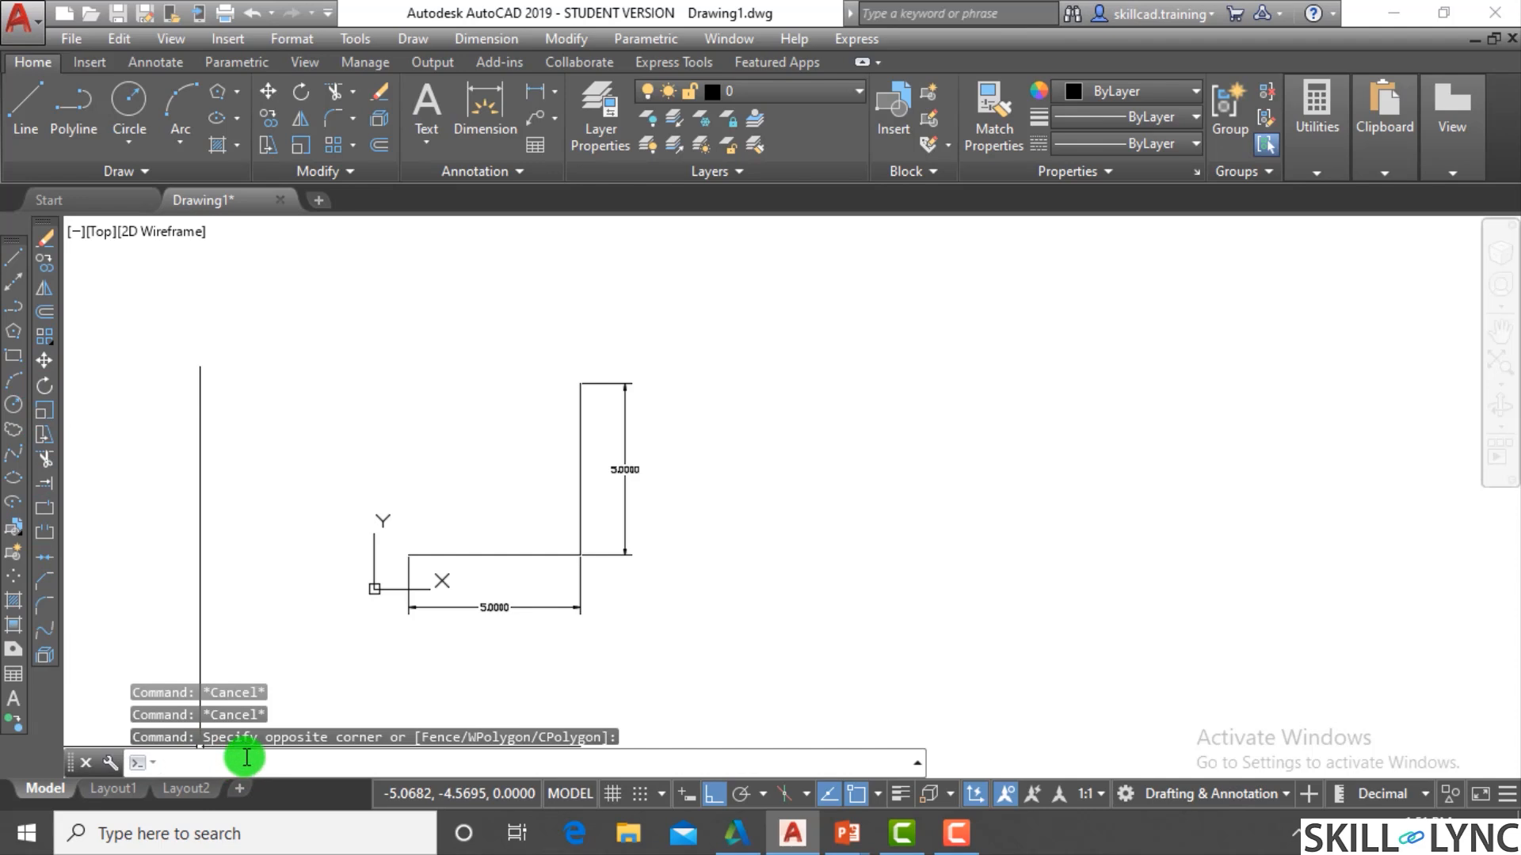
left_click(241, 764)
type("f")
key("Return")
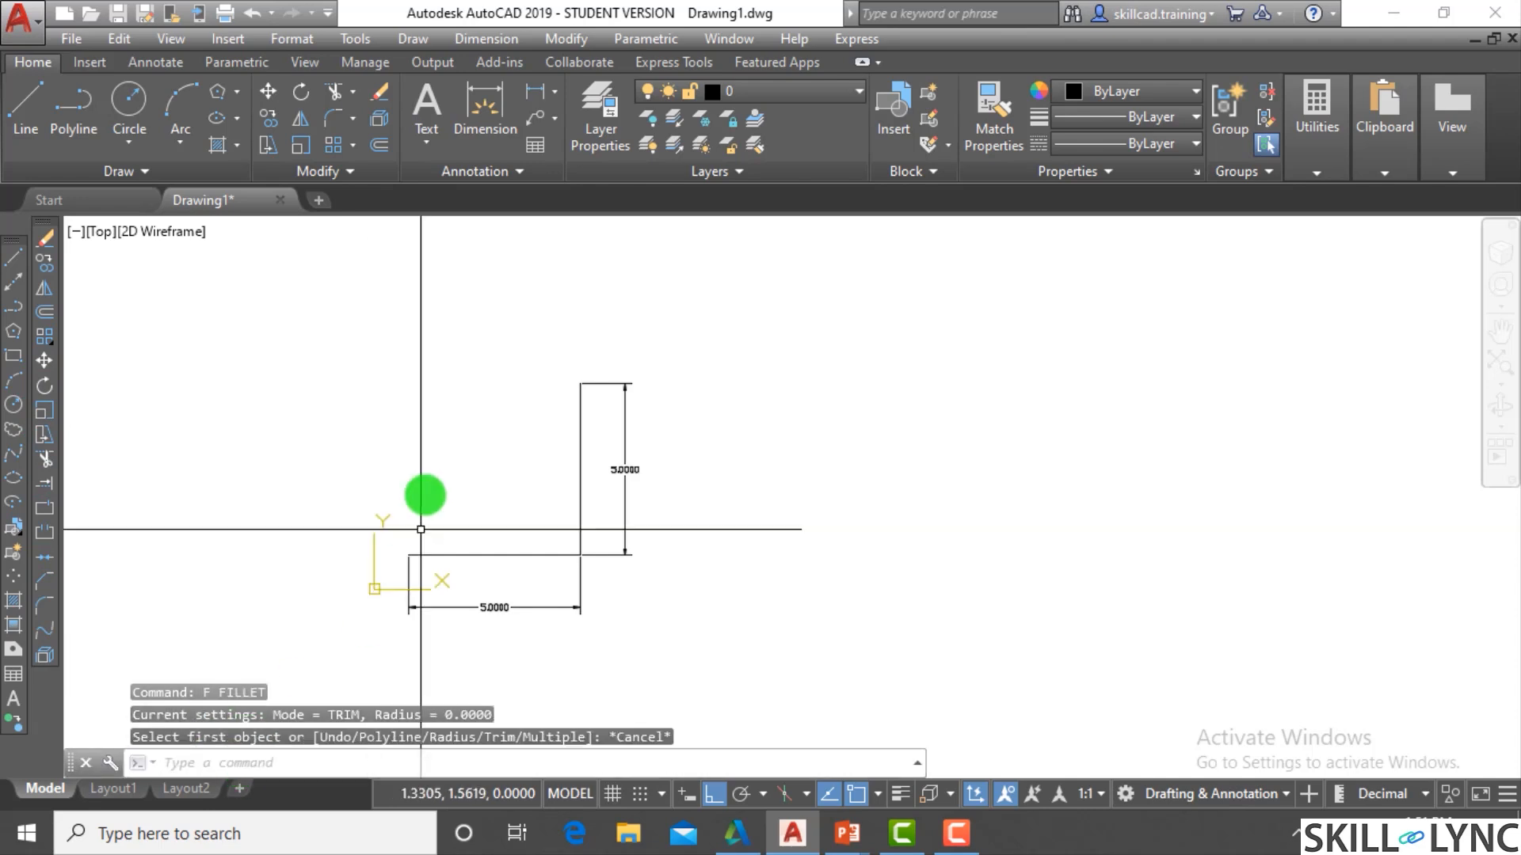
key("Escape")
key("Escape")
key("Escape")
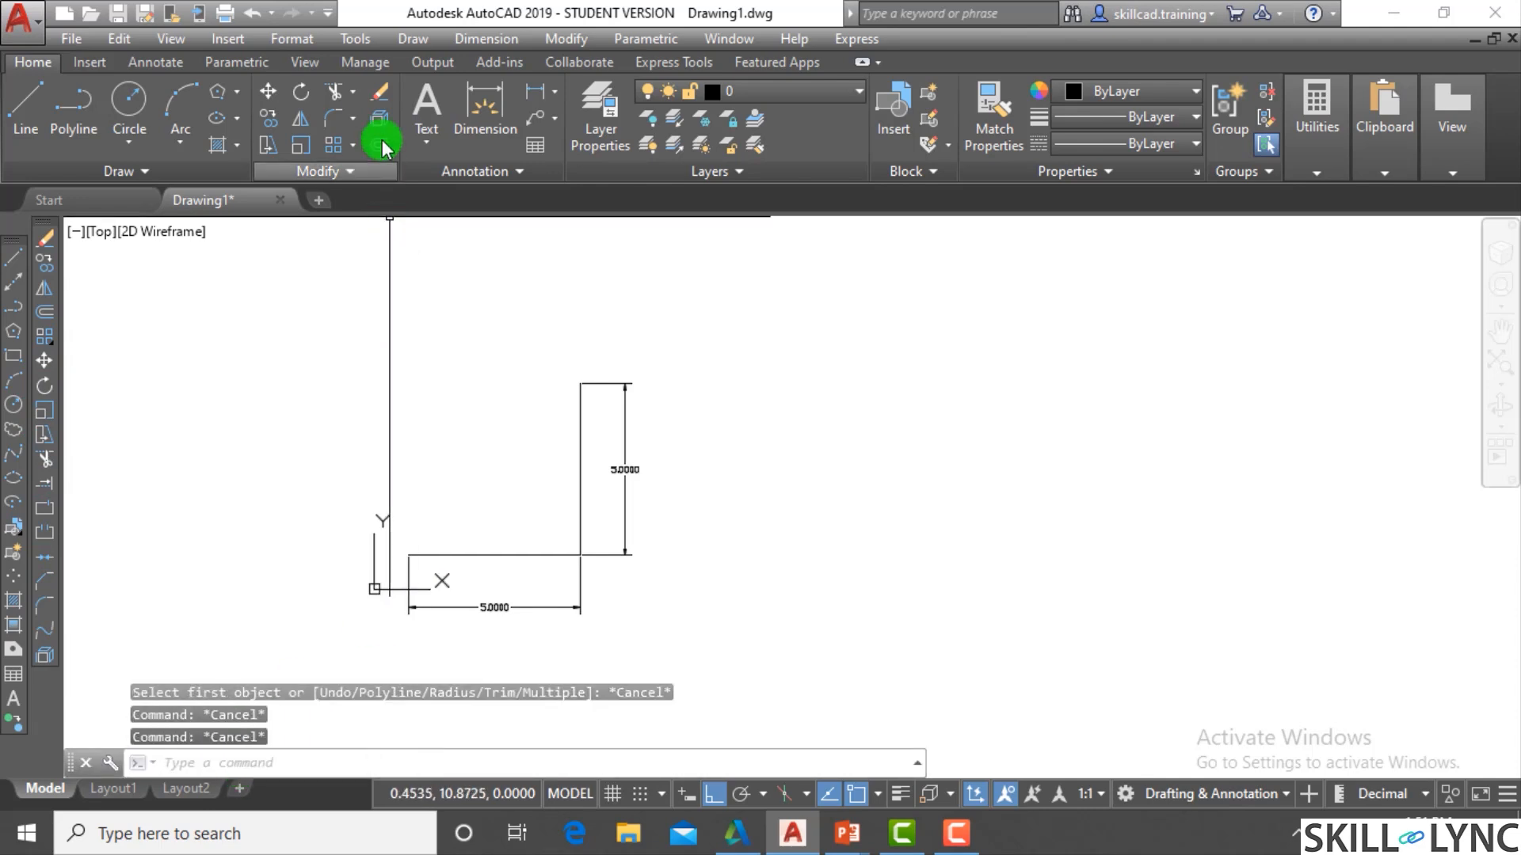
left_click(567, 39)
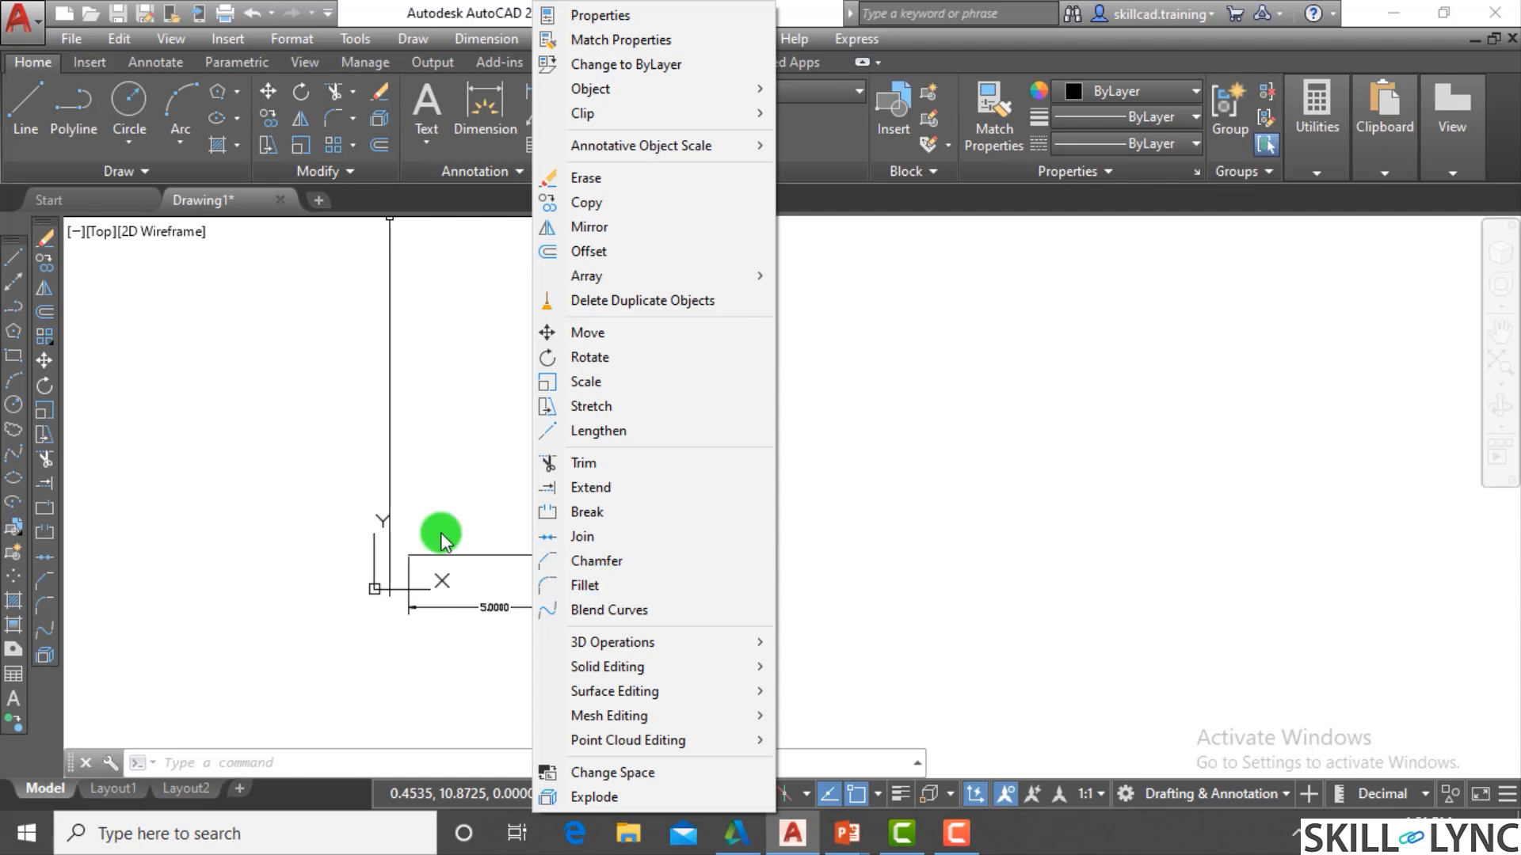
left_click(458, 485)
left_click(356, 597)
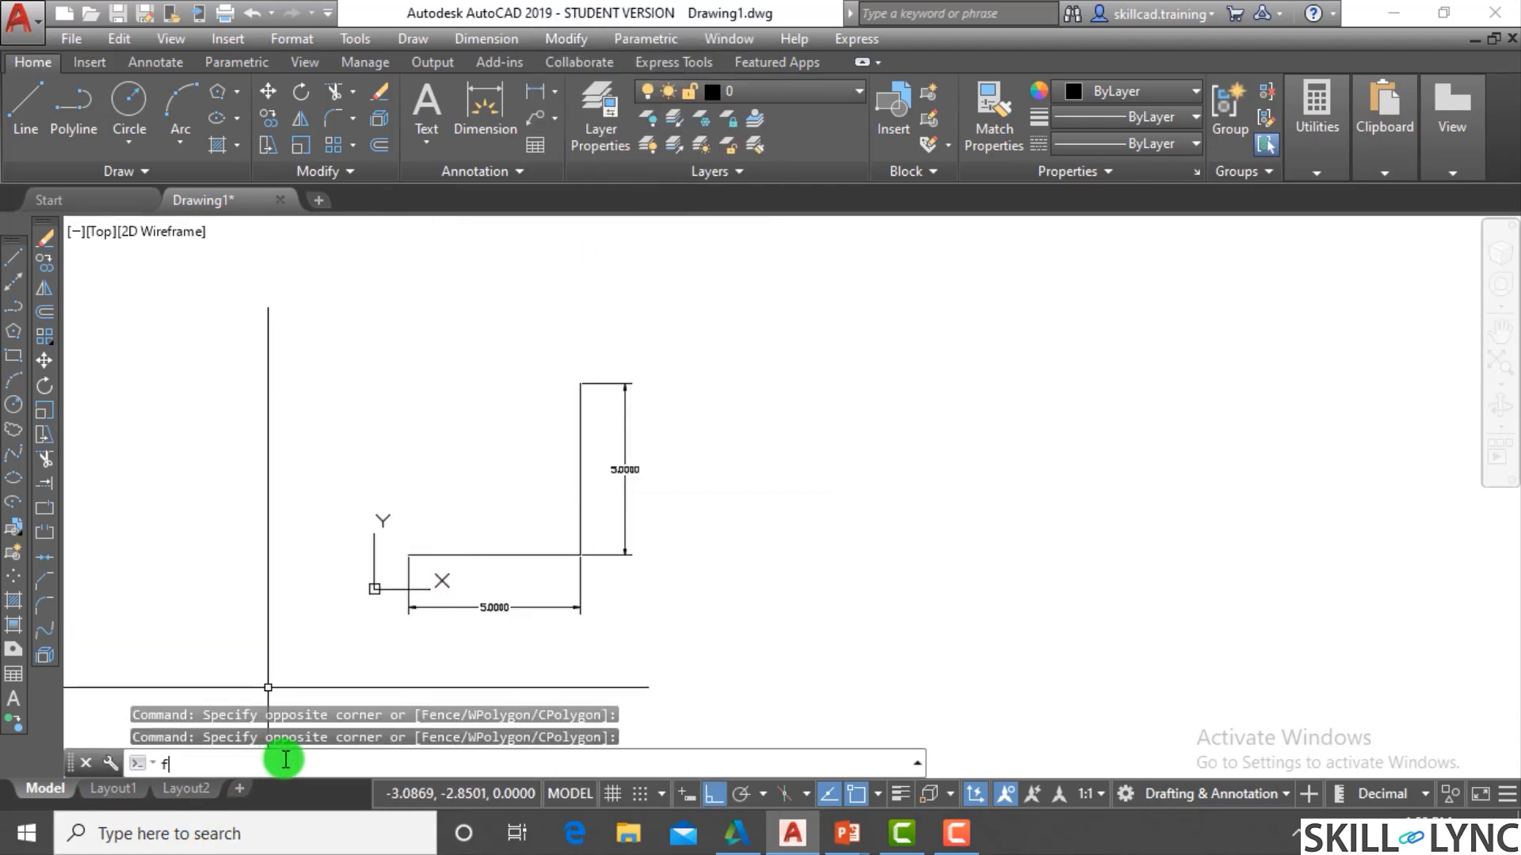
Fillet the corner between the horizontal and vertical lines with radius 1
type("f")
key("Return")
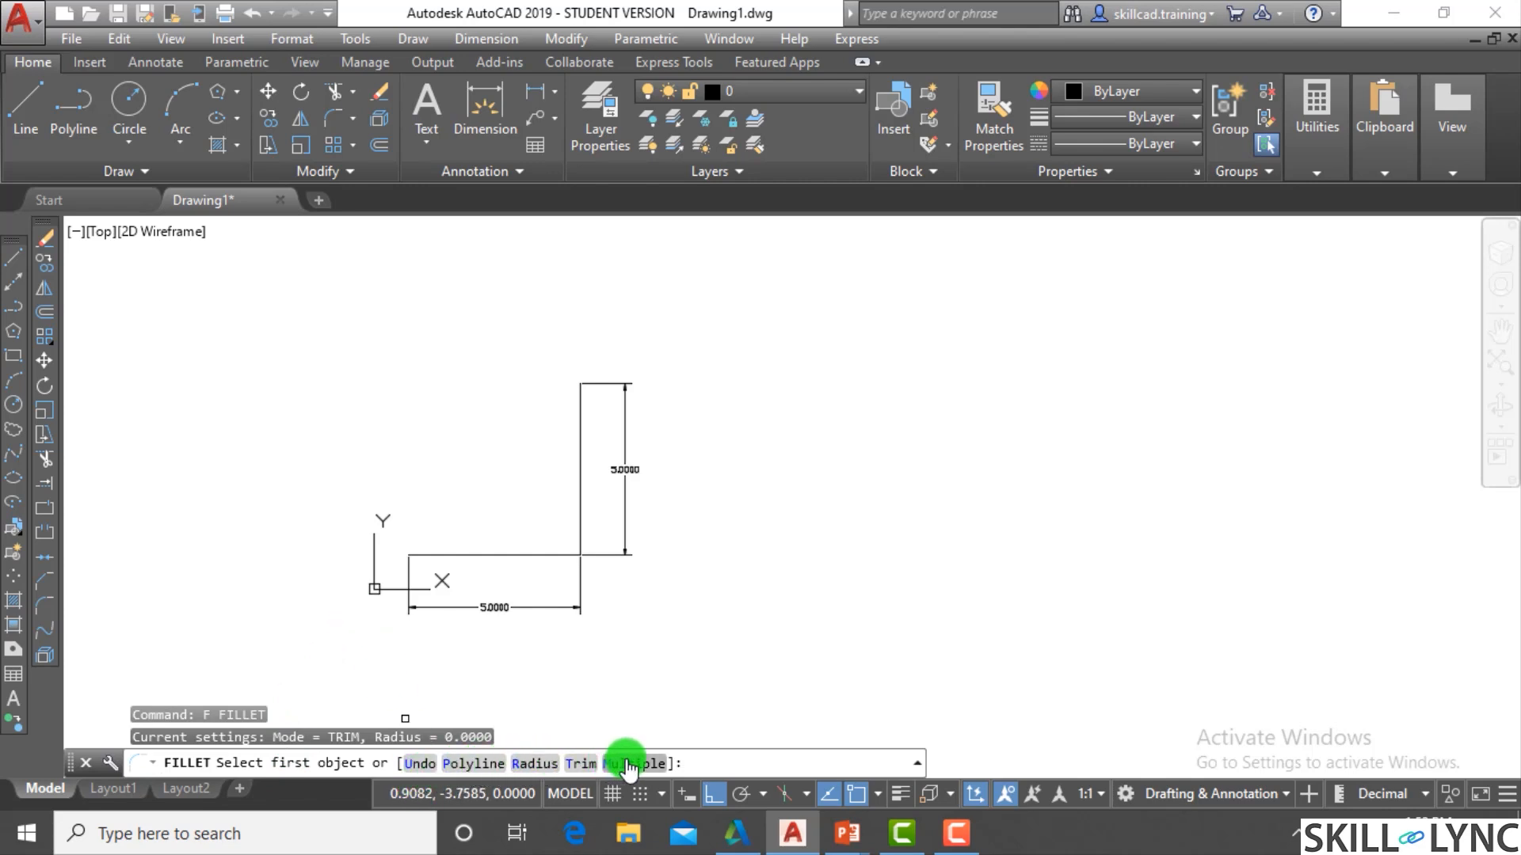
scroll(674, 634, "up", 2)
scroll(673, 629, "down", 2)
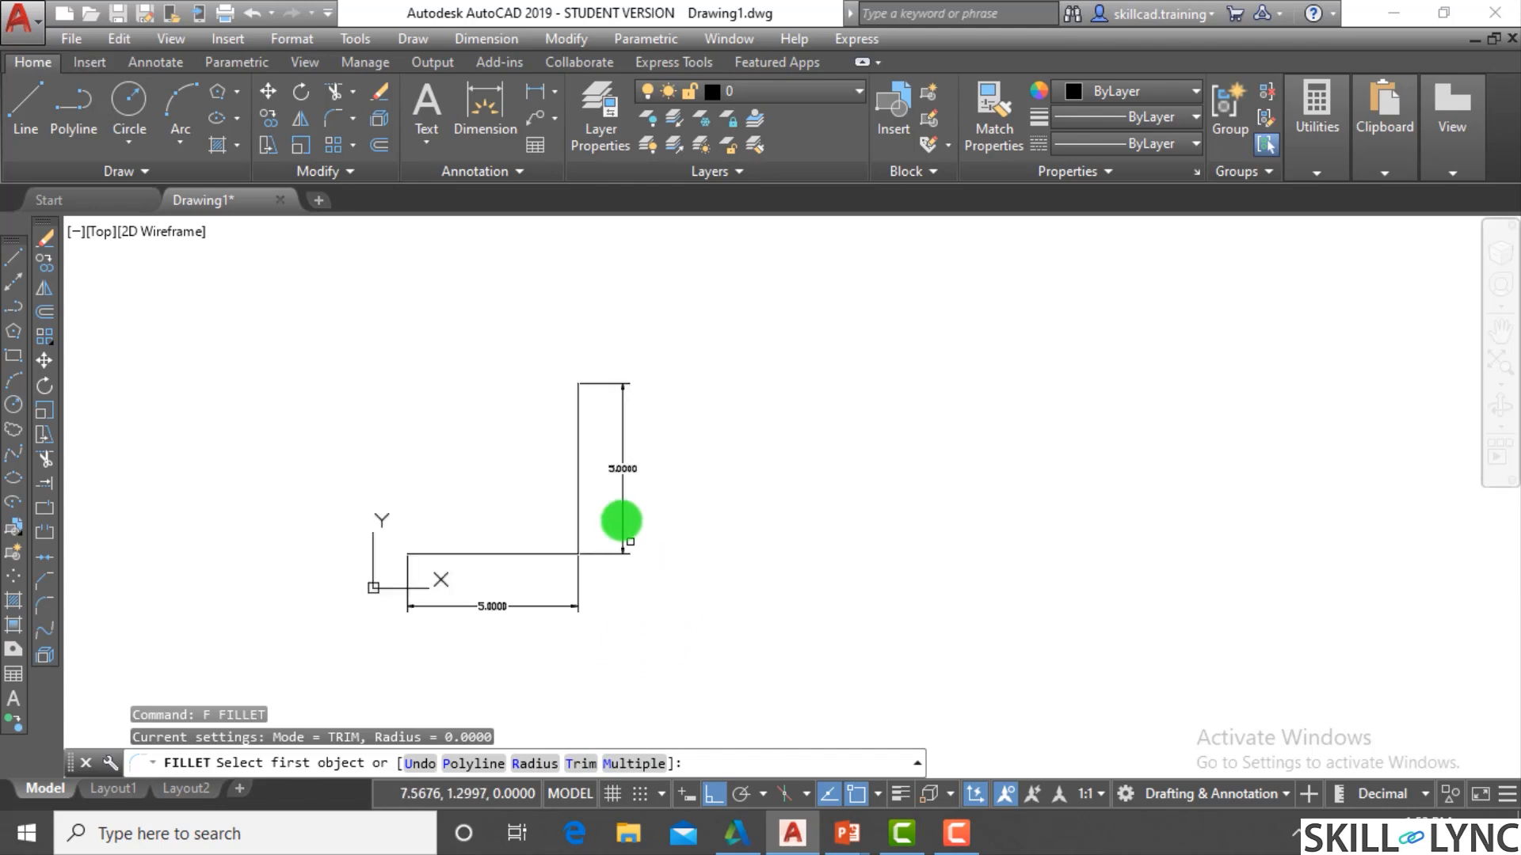
scroll(631, 541, "up", 4)
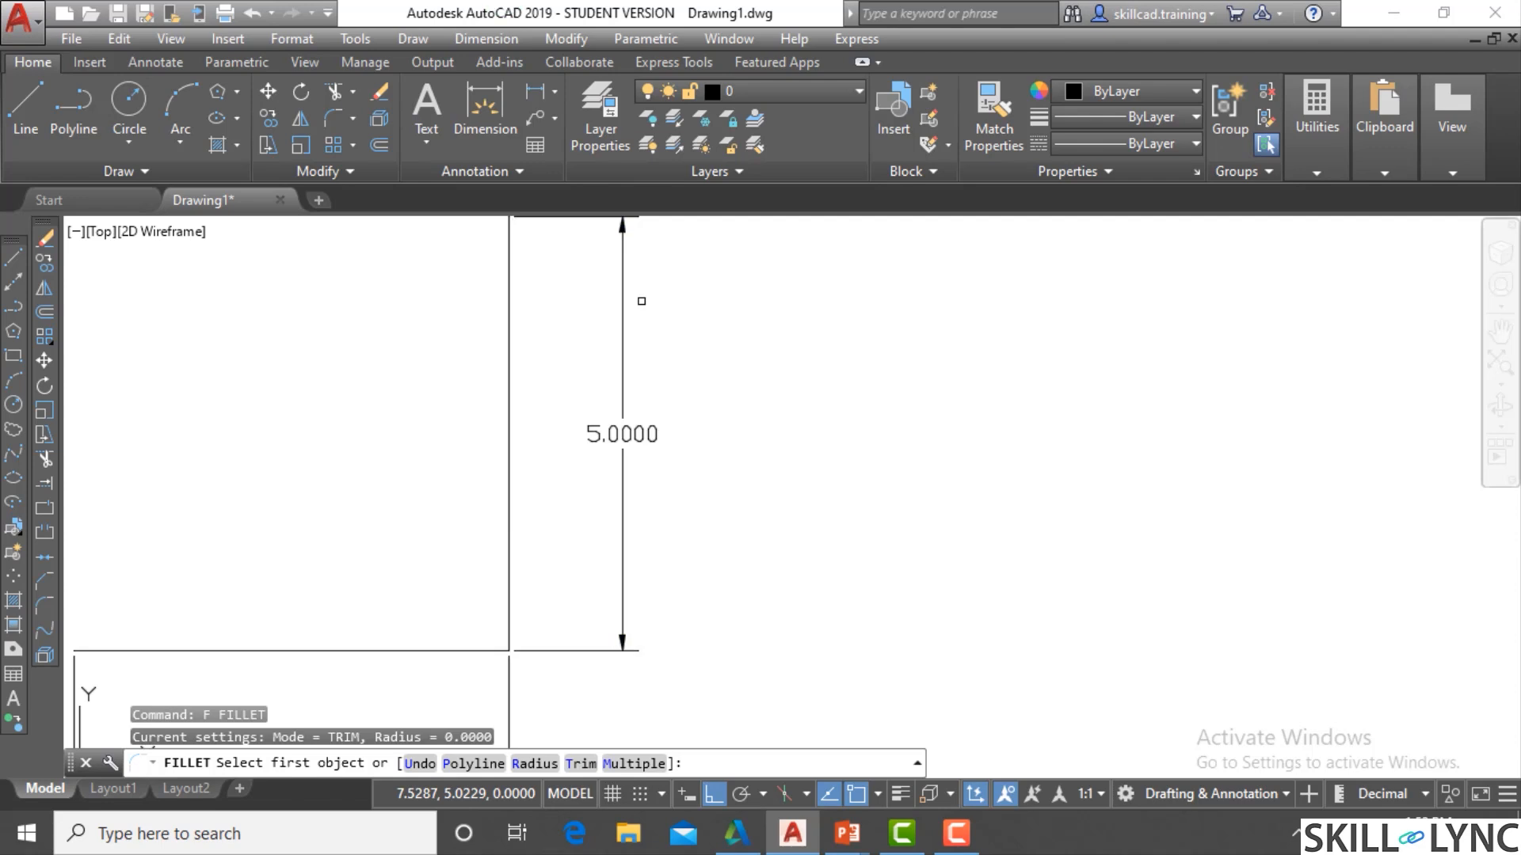
scroll(669, 577, "down", 2)
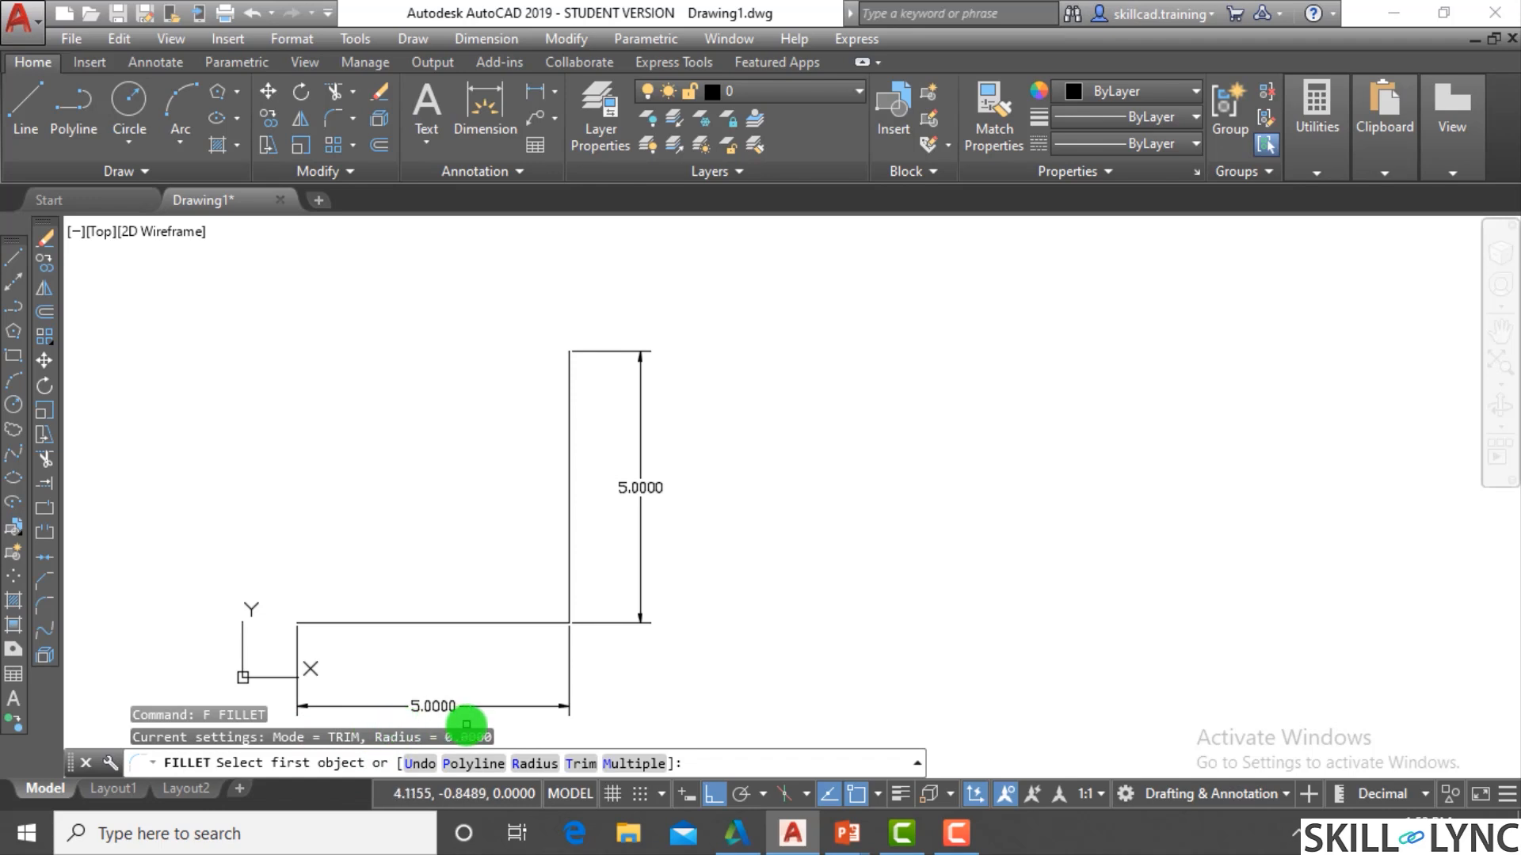
left_click(546, 765)
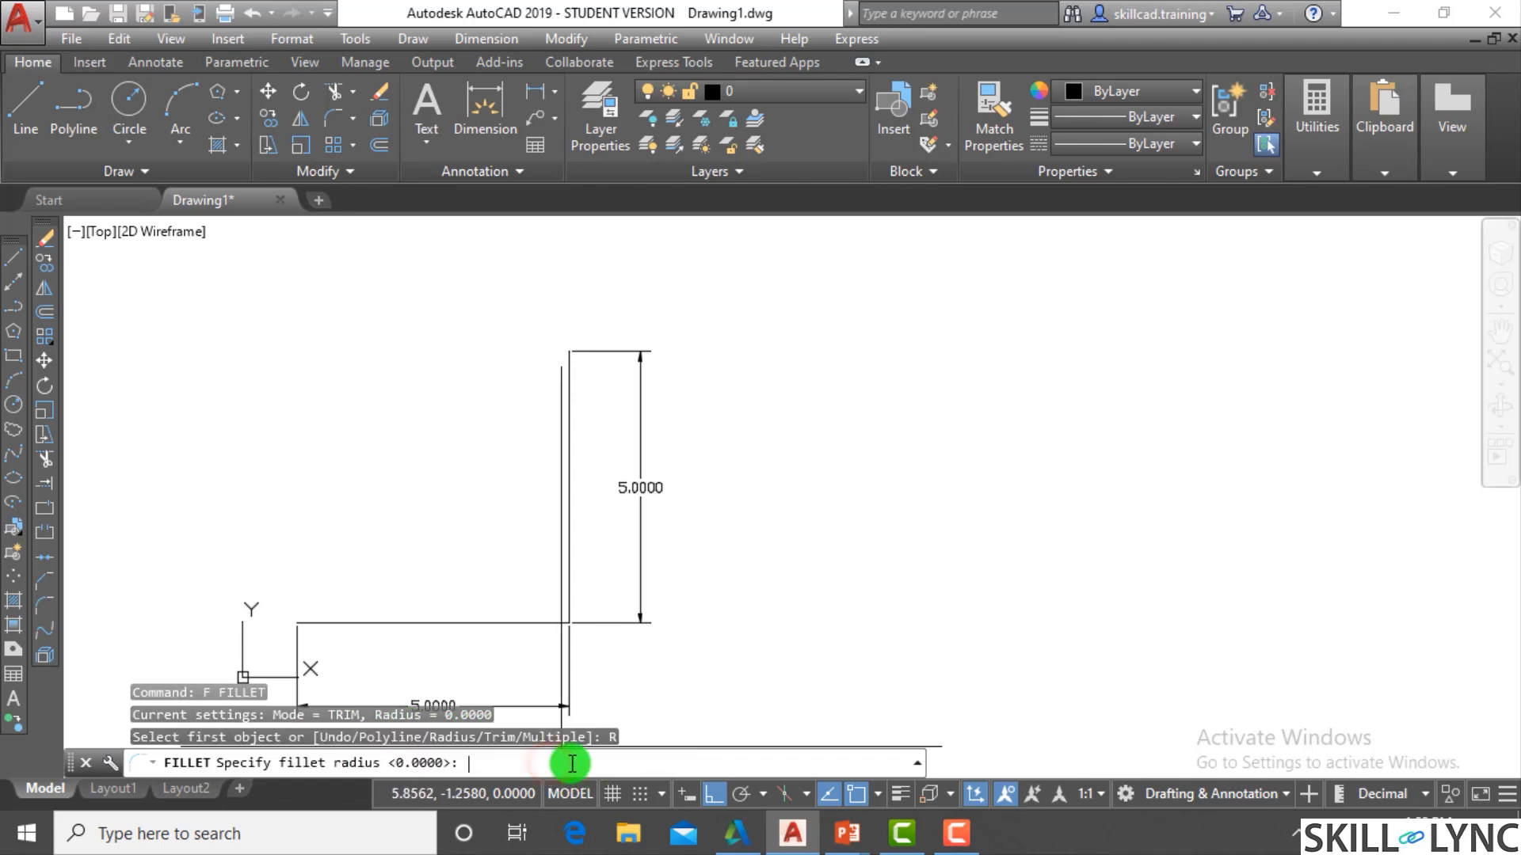
type("1")
key("Return")
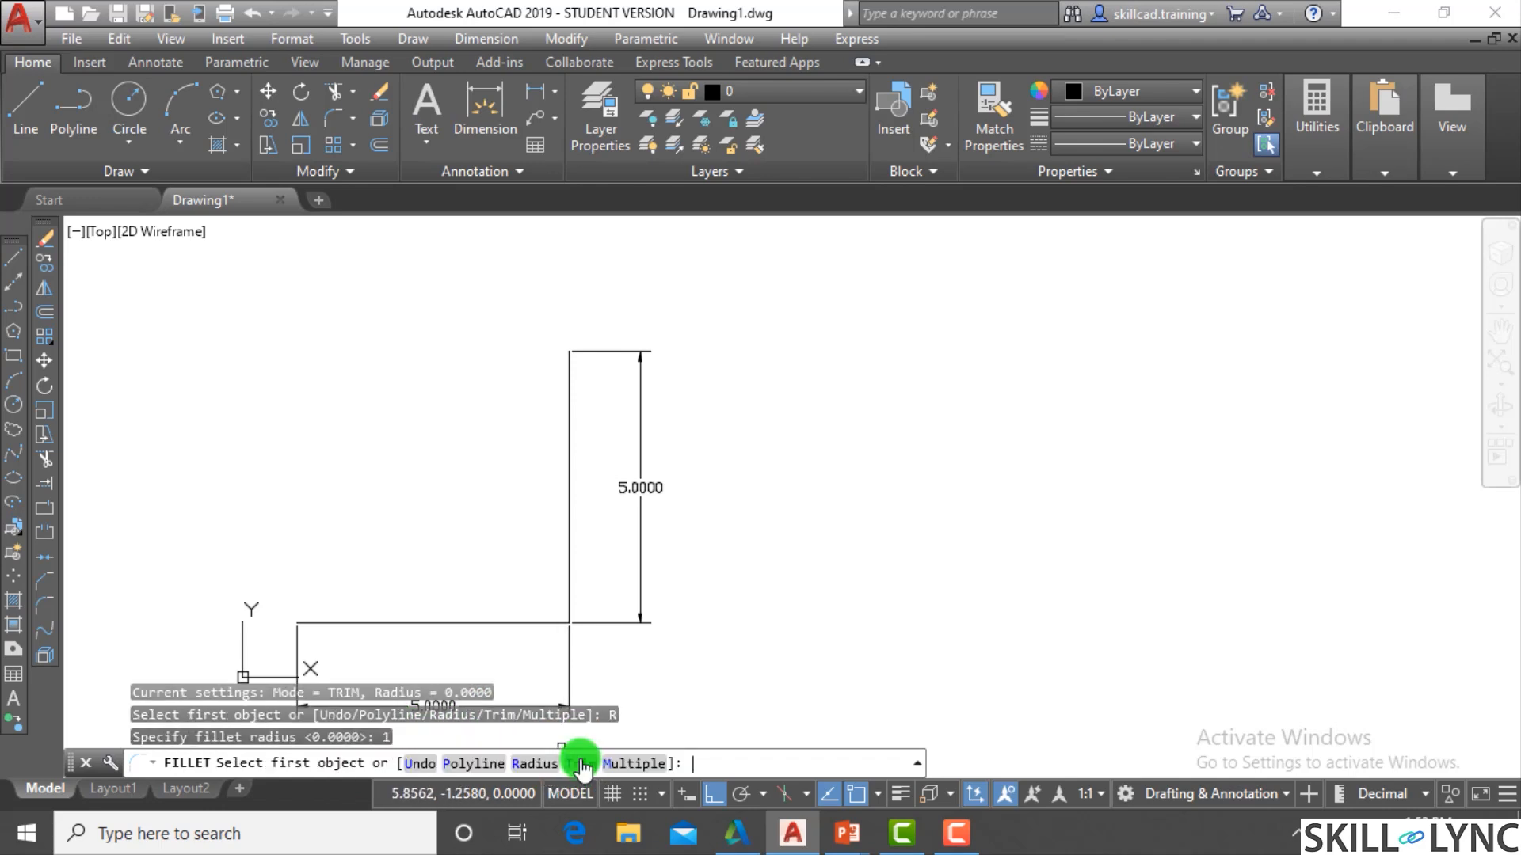
scroll(567, 554, "up", 3)
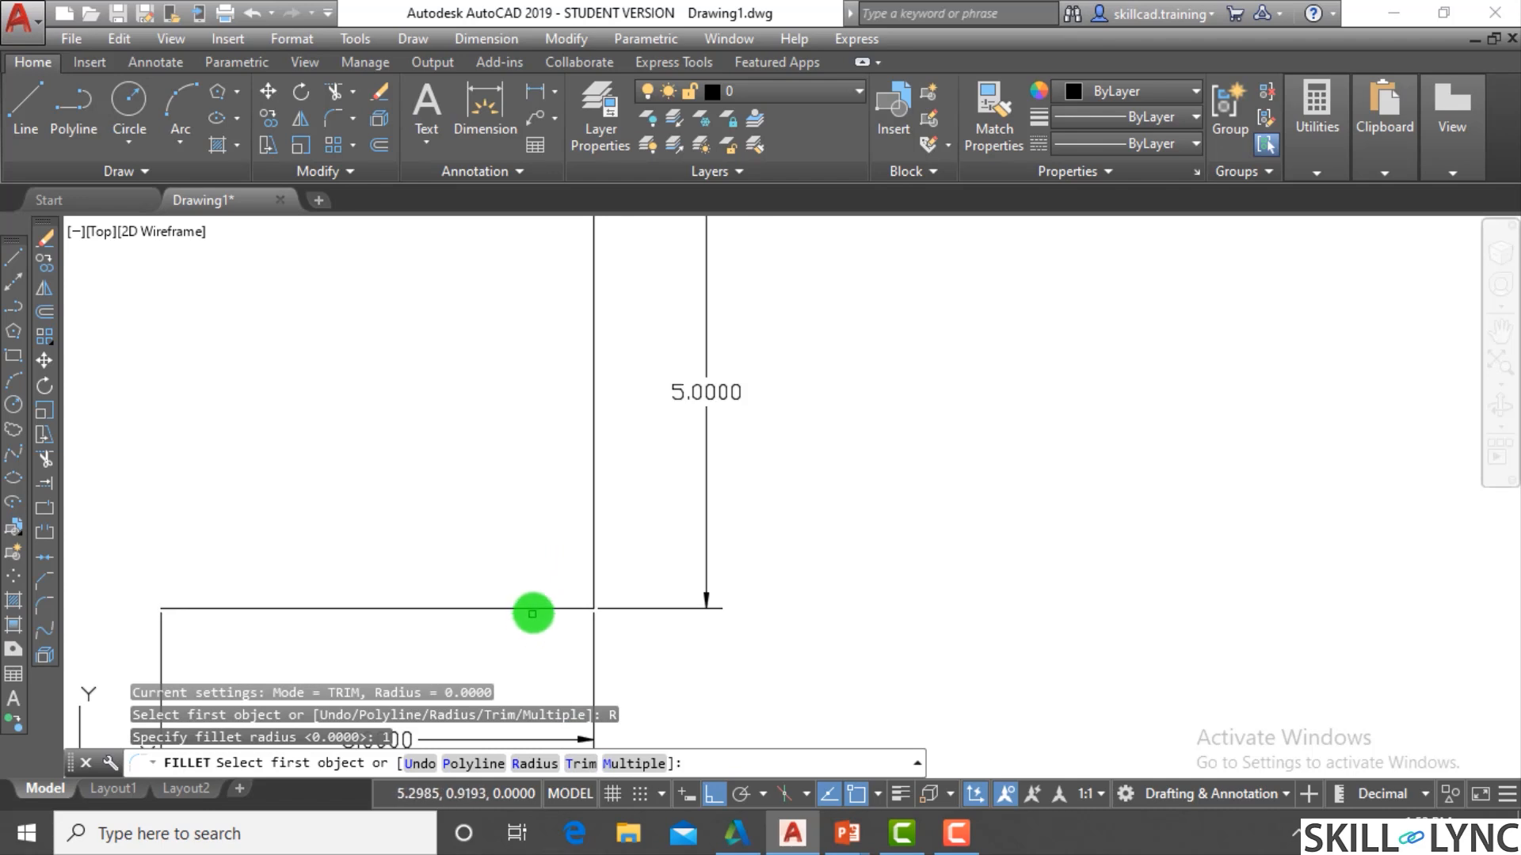
left_click(532, 610)
left_click(591, 552)
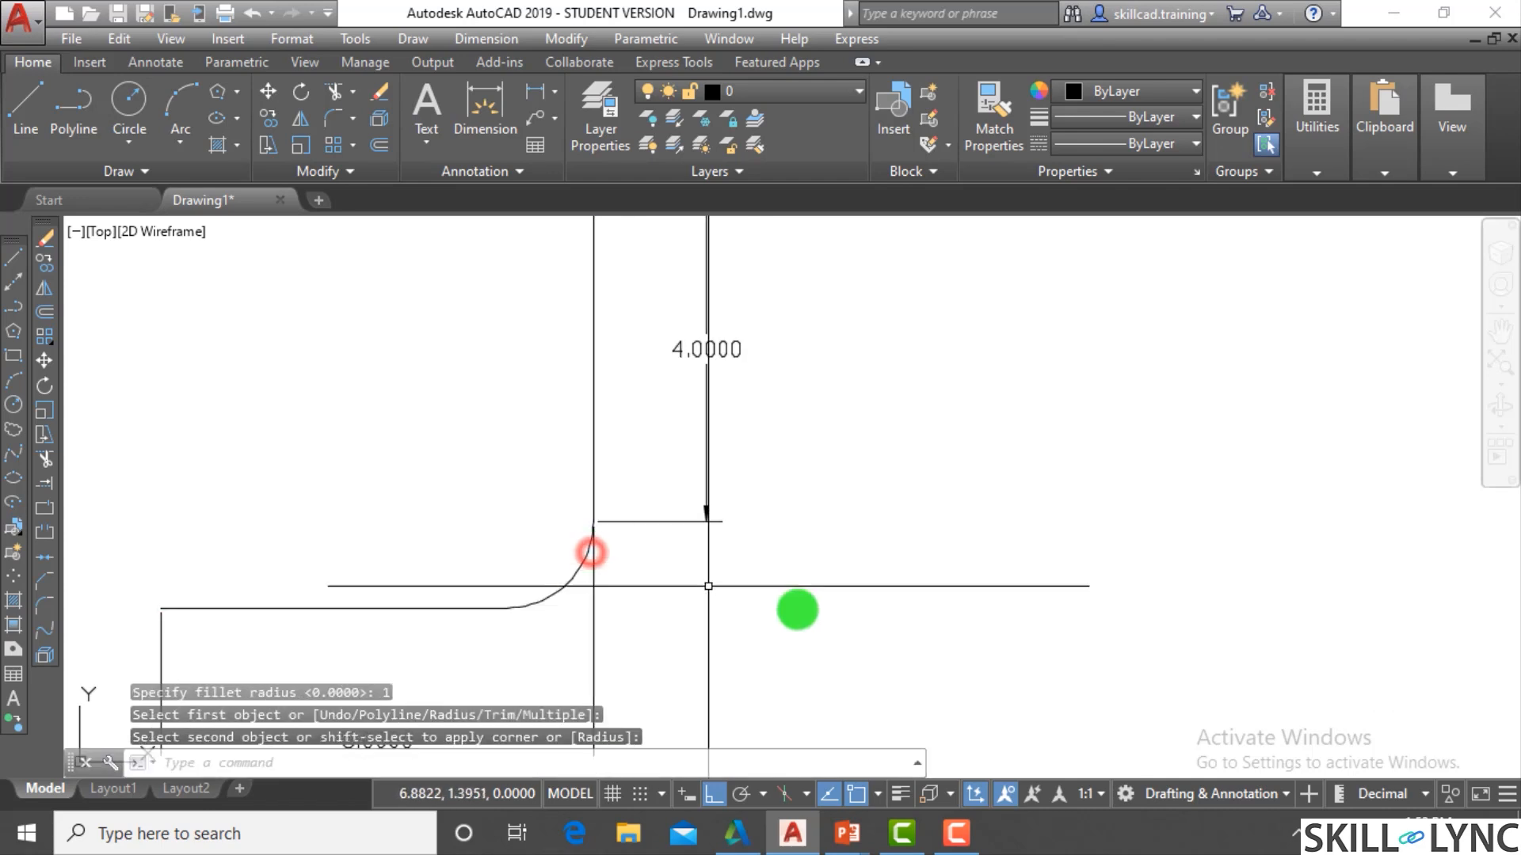
scroll(633, 633, "up", 2)
scroll(550, 646, "down", 5)
scroll(707, 629, "up", 3)
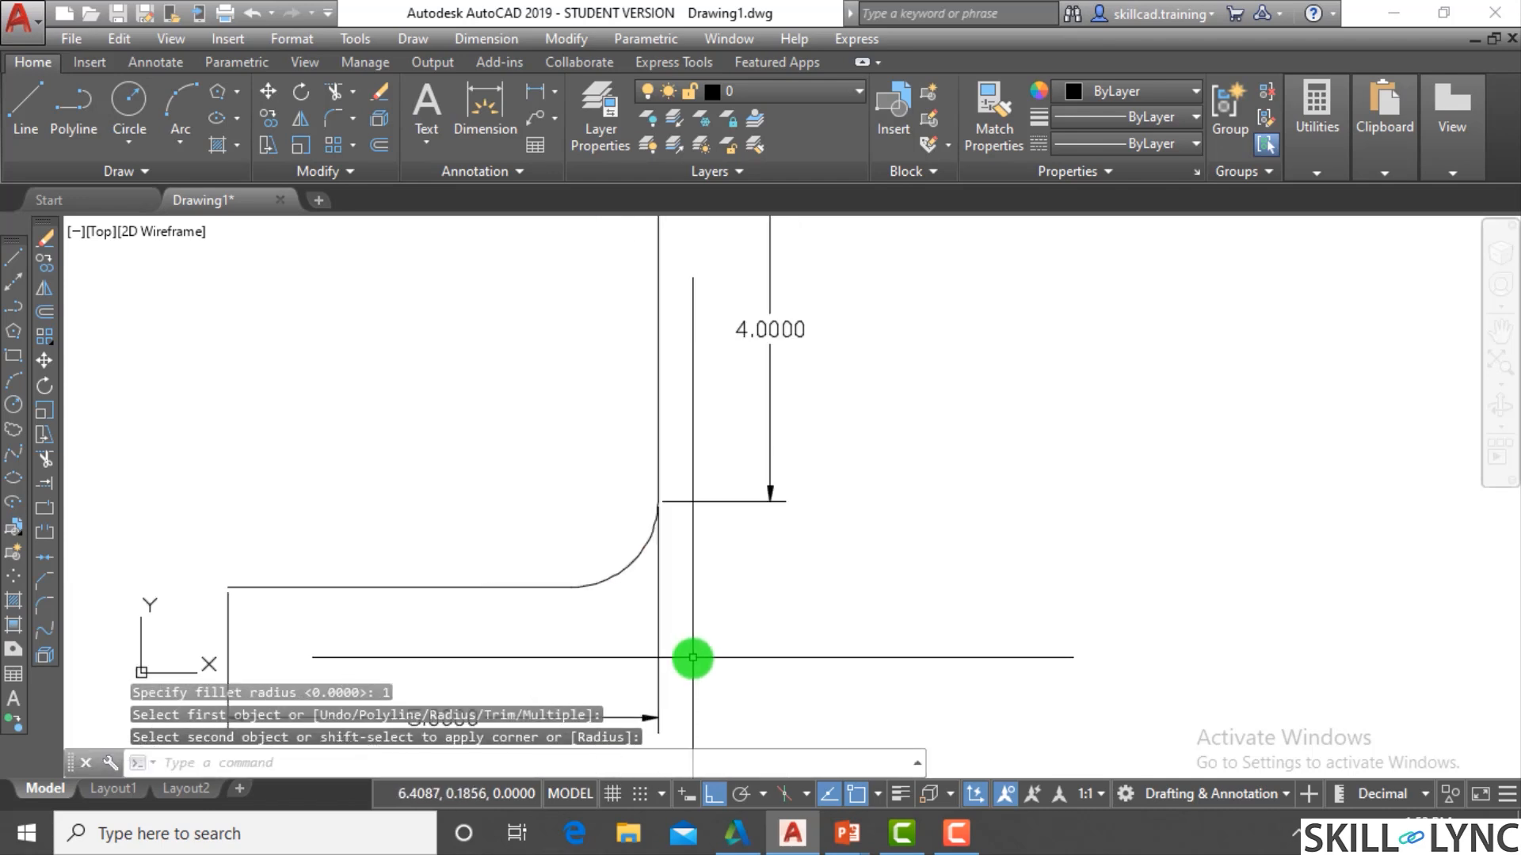
Erase the linear dimensions of the horizontal and vertical lines
left_click_drag(699, 628, 605, 648)
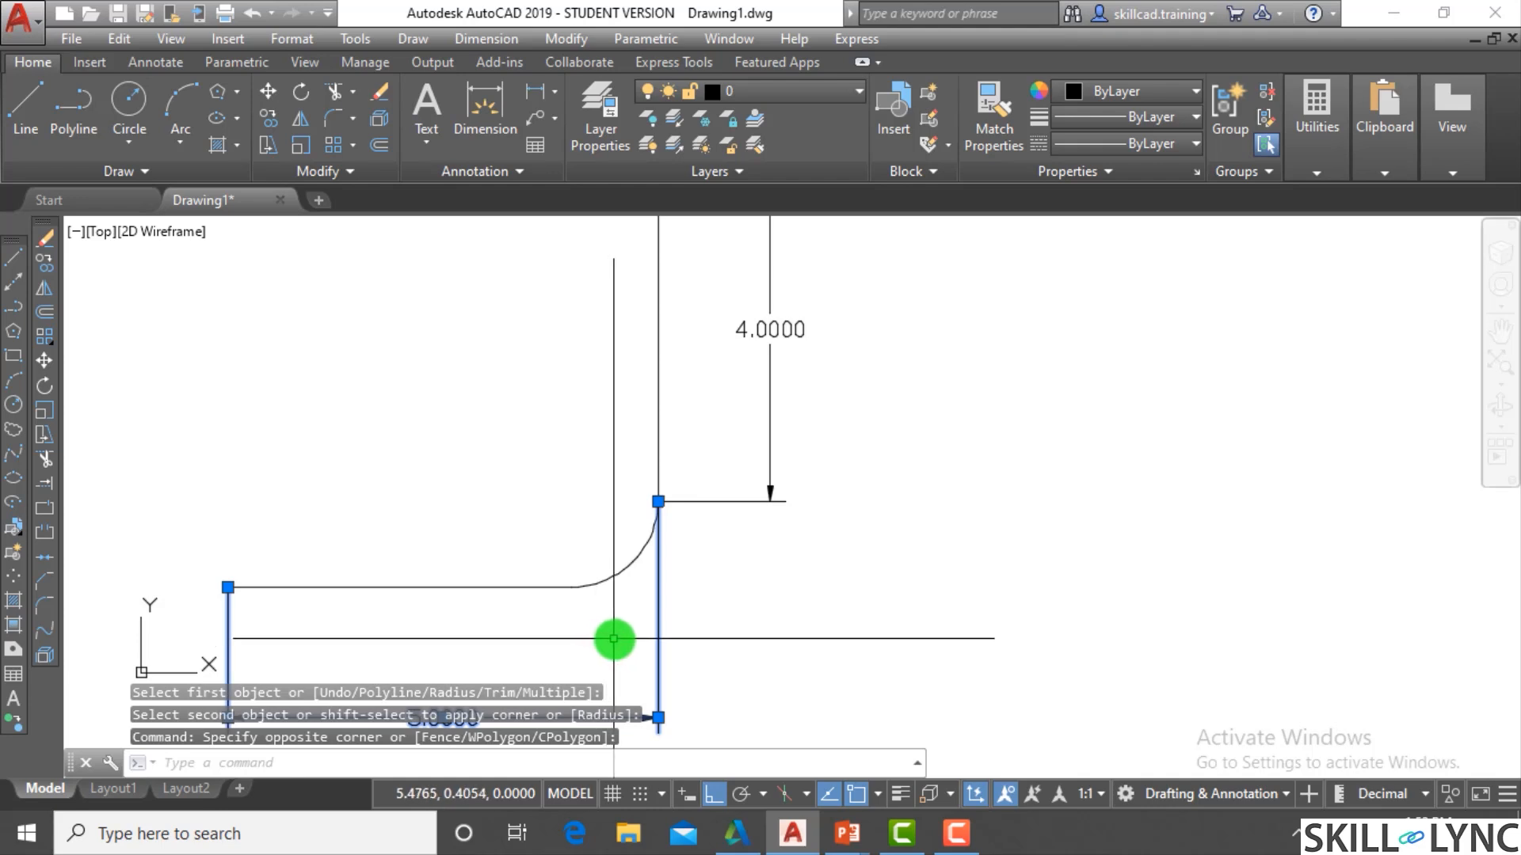
type("e")
key("Return")
left_click(774, 578)
left_click(750, 486)
type("e")
key("Return")
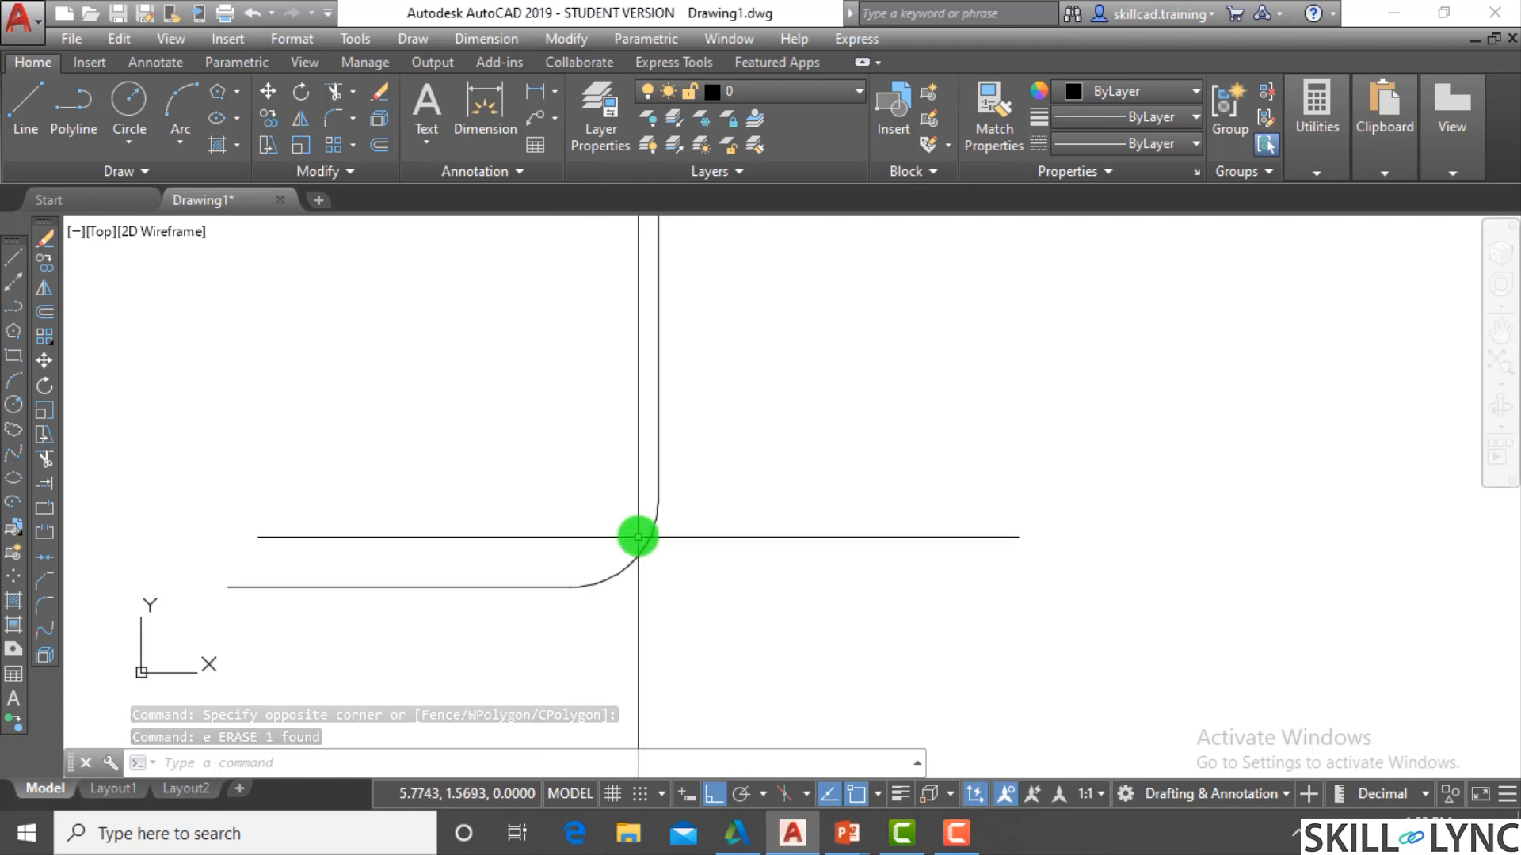
Undo the erasure of both linear dimensions
left_click(723, 587)
type("u")
key("Return")
key("Return")
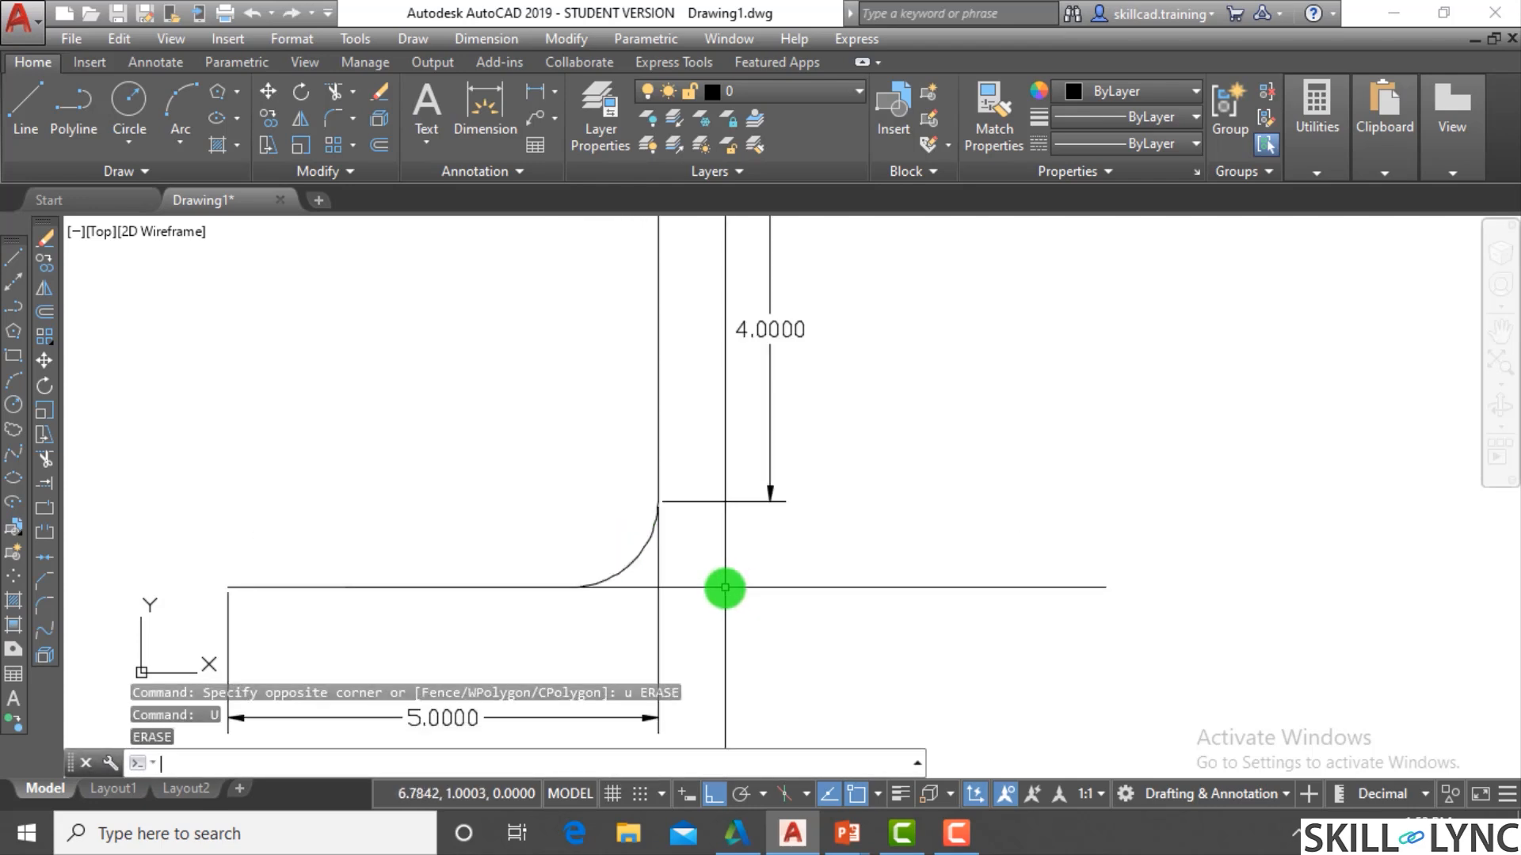
Erase both linear dimensions again from the filleted shape
scroll(720, 581, "up", 1)
left_click(678, 639)
left_click(496, 702)
left_click(499, 702)
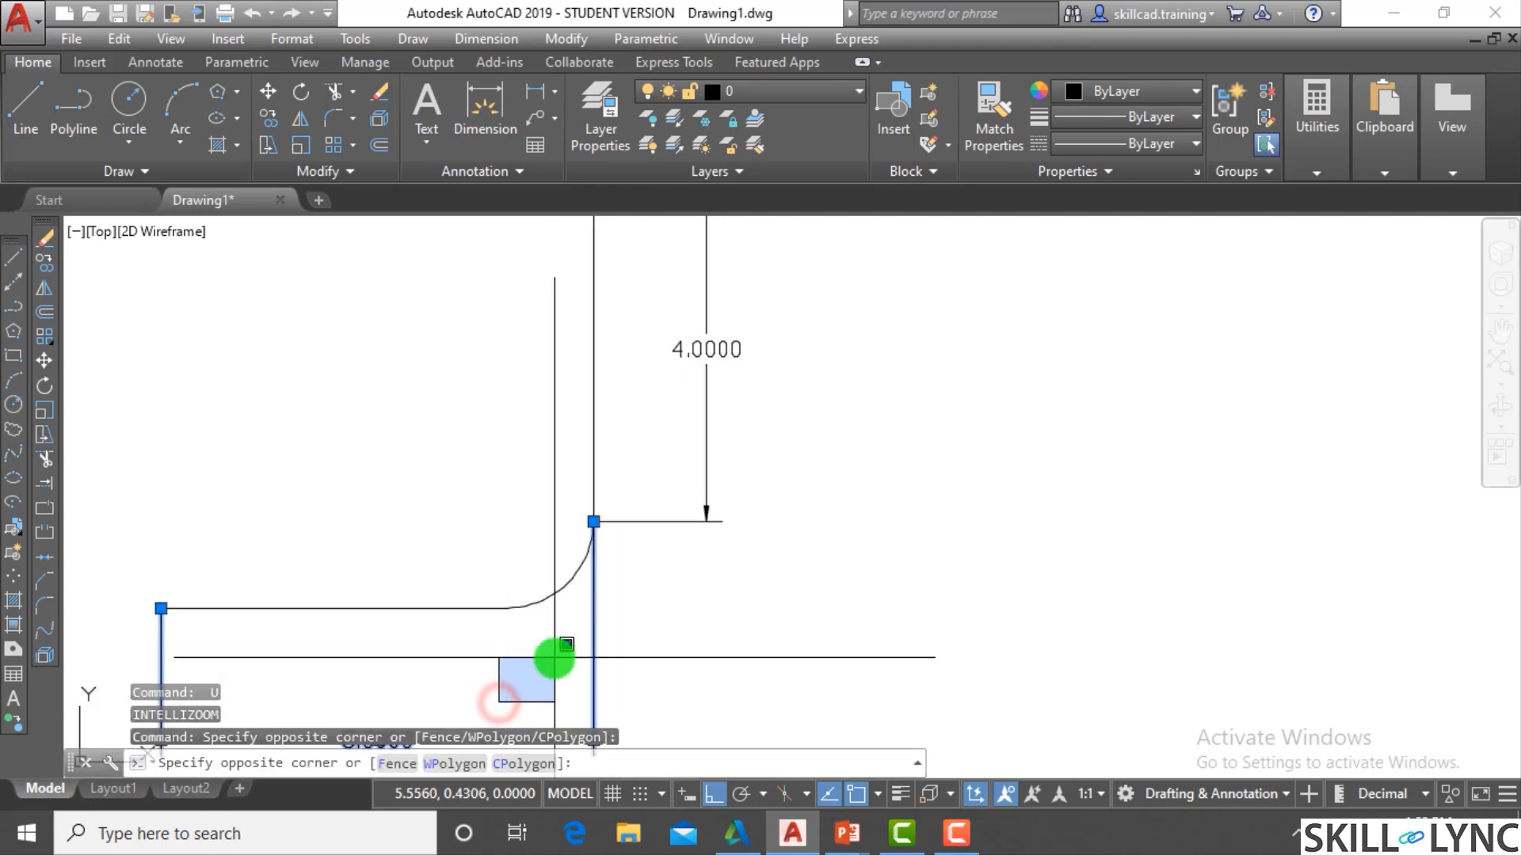
left_click(555, 658)
type("e")
key("Return")
left_click(699, 578)
left_click(678, 499)
type("e")
key("Return")
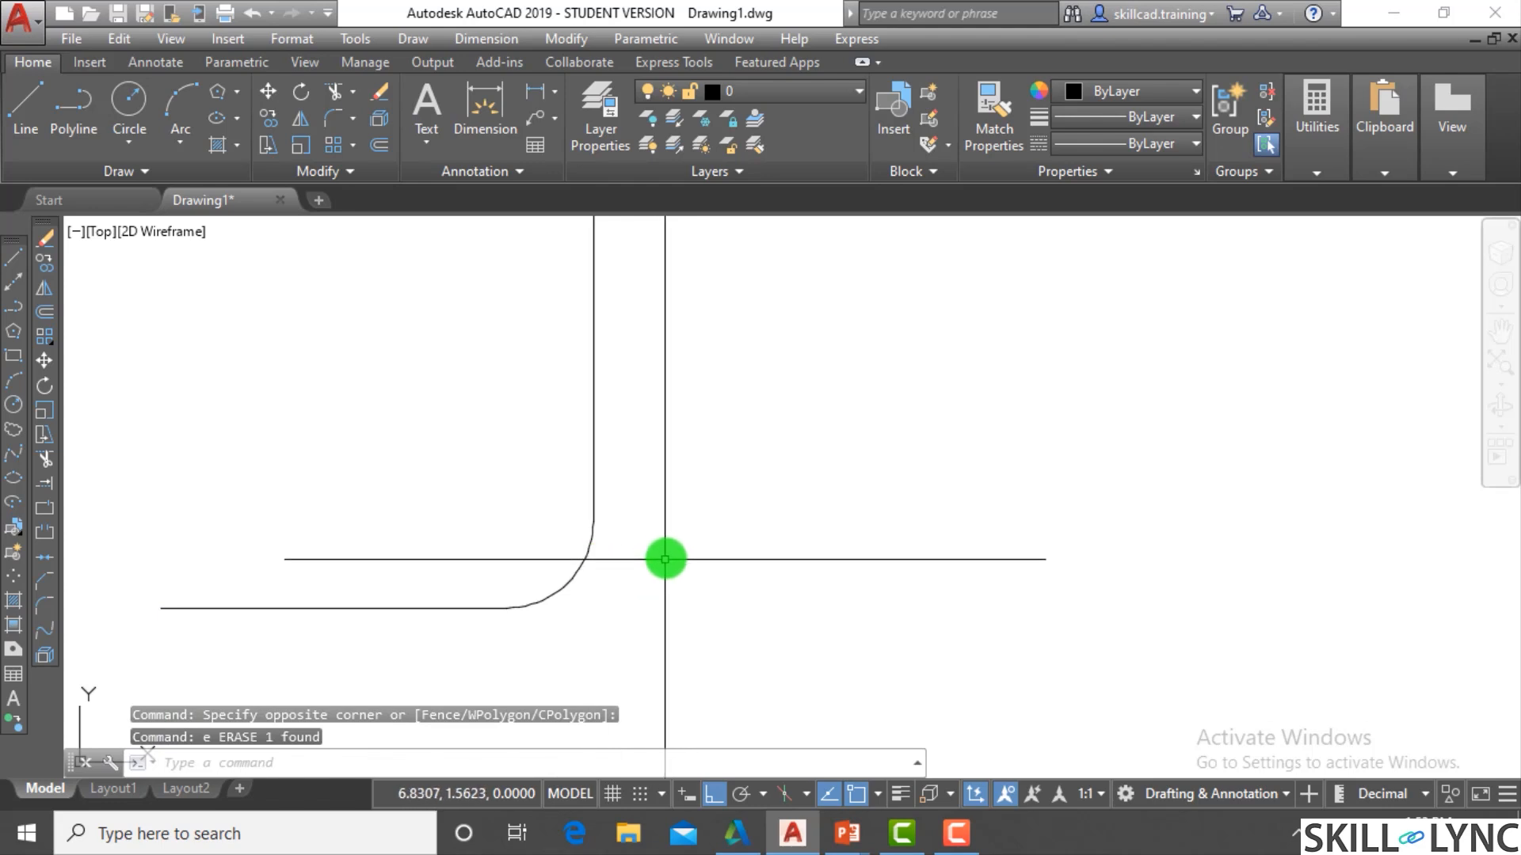
Undo the dimension erasures and the corner fillet
type("u")
key("Return")
key("Return")
key("Return")
Erase the horizontal and vertical dimensions so only the two perpendicular lines are left
left_click(600, 610)
left_click(482, 606)
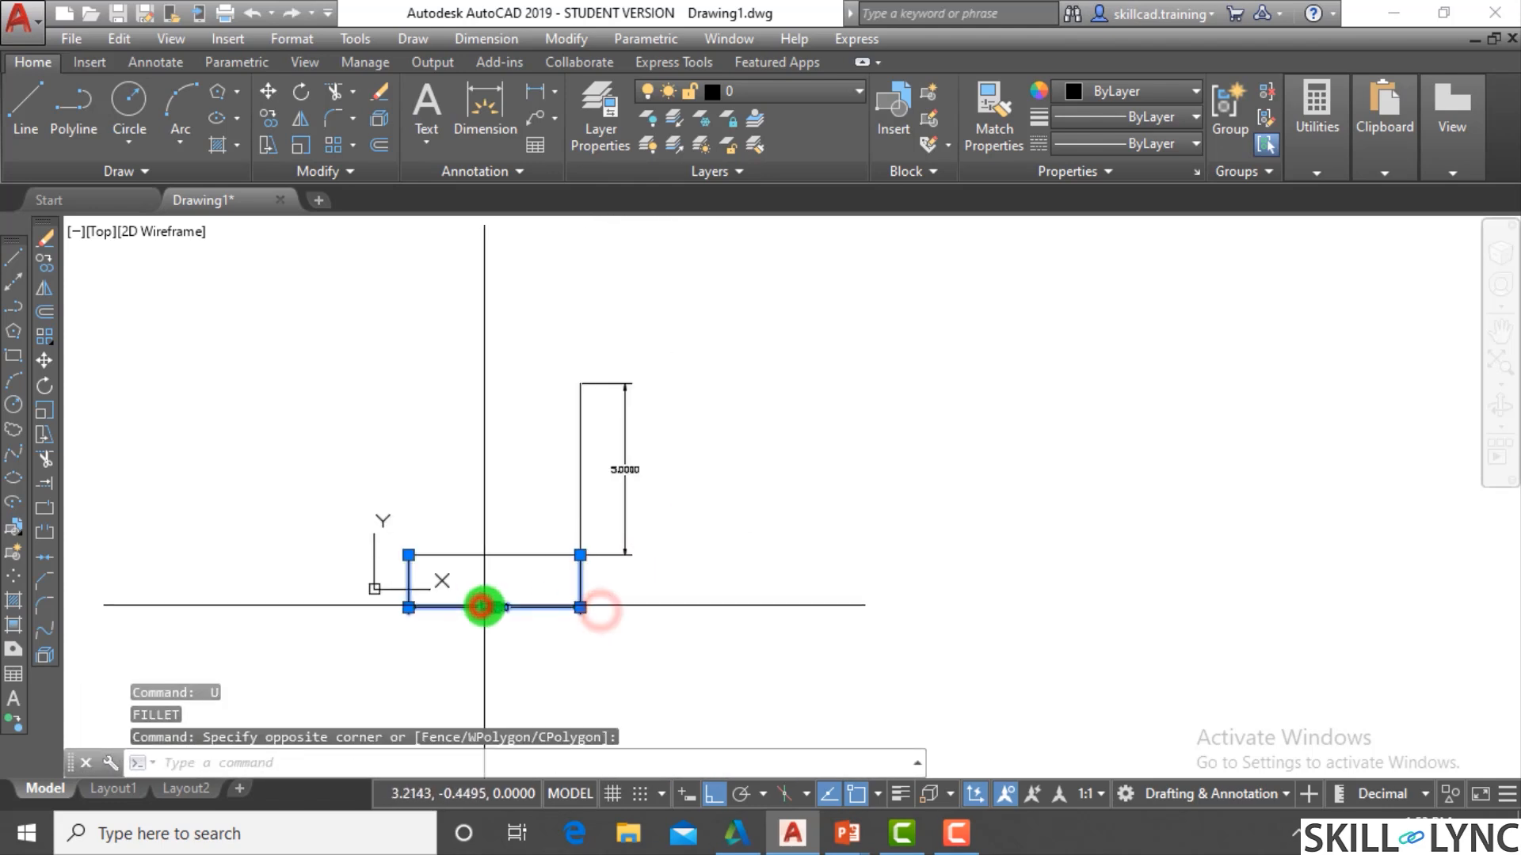
type("e")
key("Return")
left_click(699, 543)
left_click(592, 524)
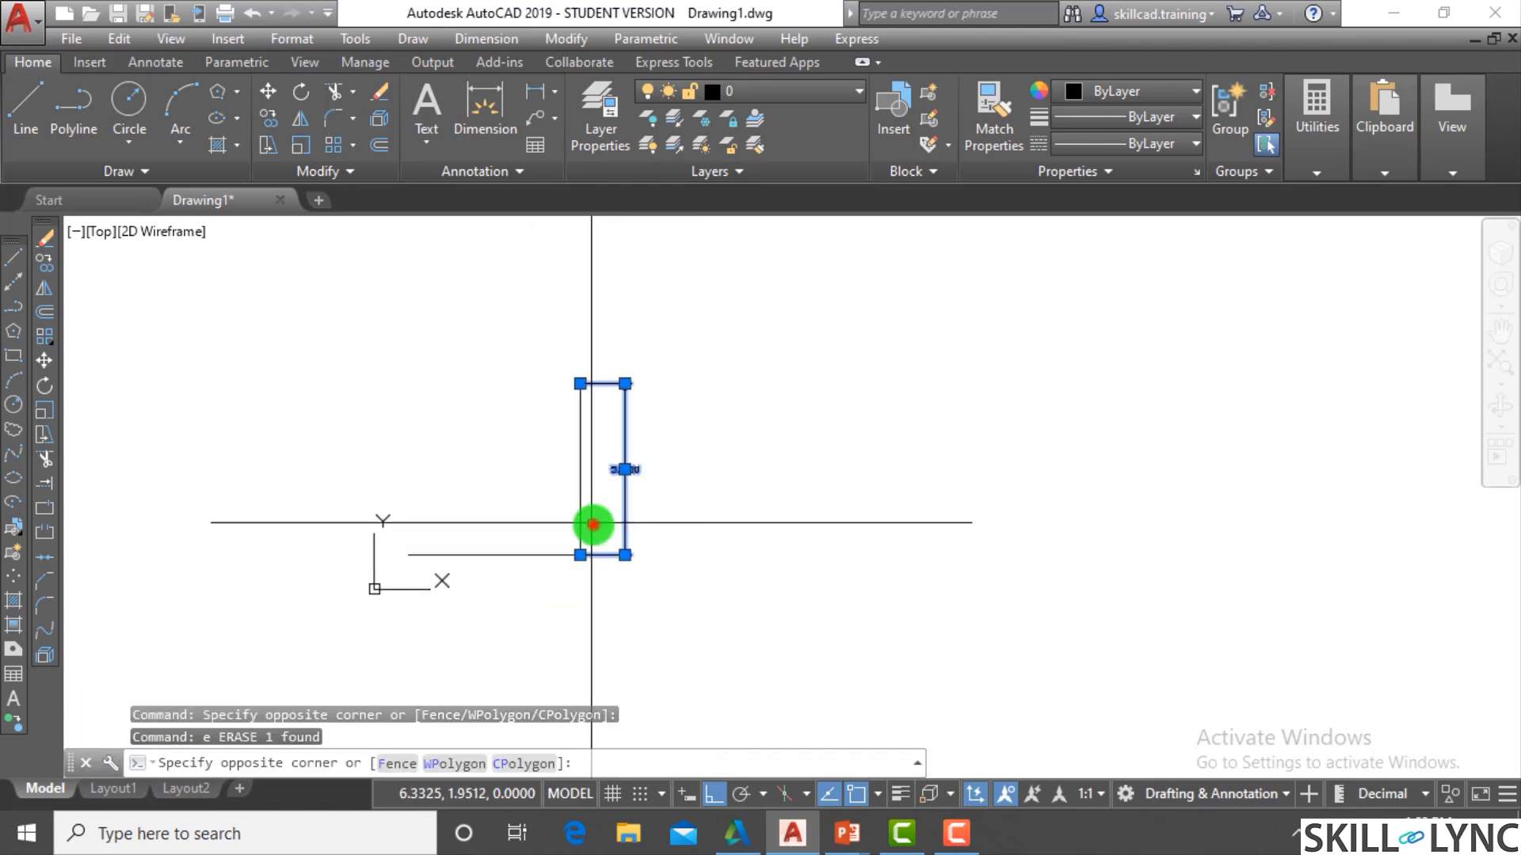
key("Escape")
Fillet the sharp corner of the undimensioned L-shape with radius 1, picking the horizontal line first and the vertical line second
scroll(697, 555, "up", 3)
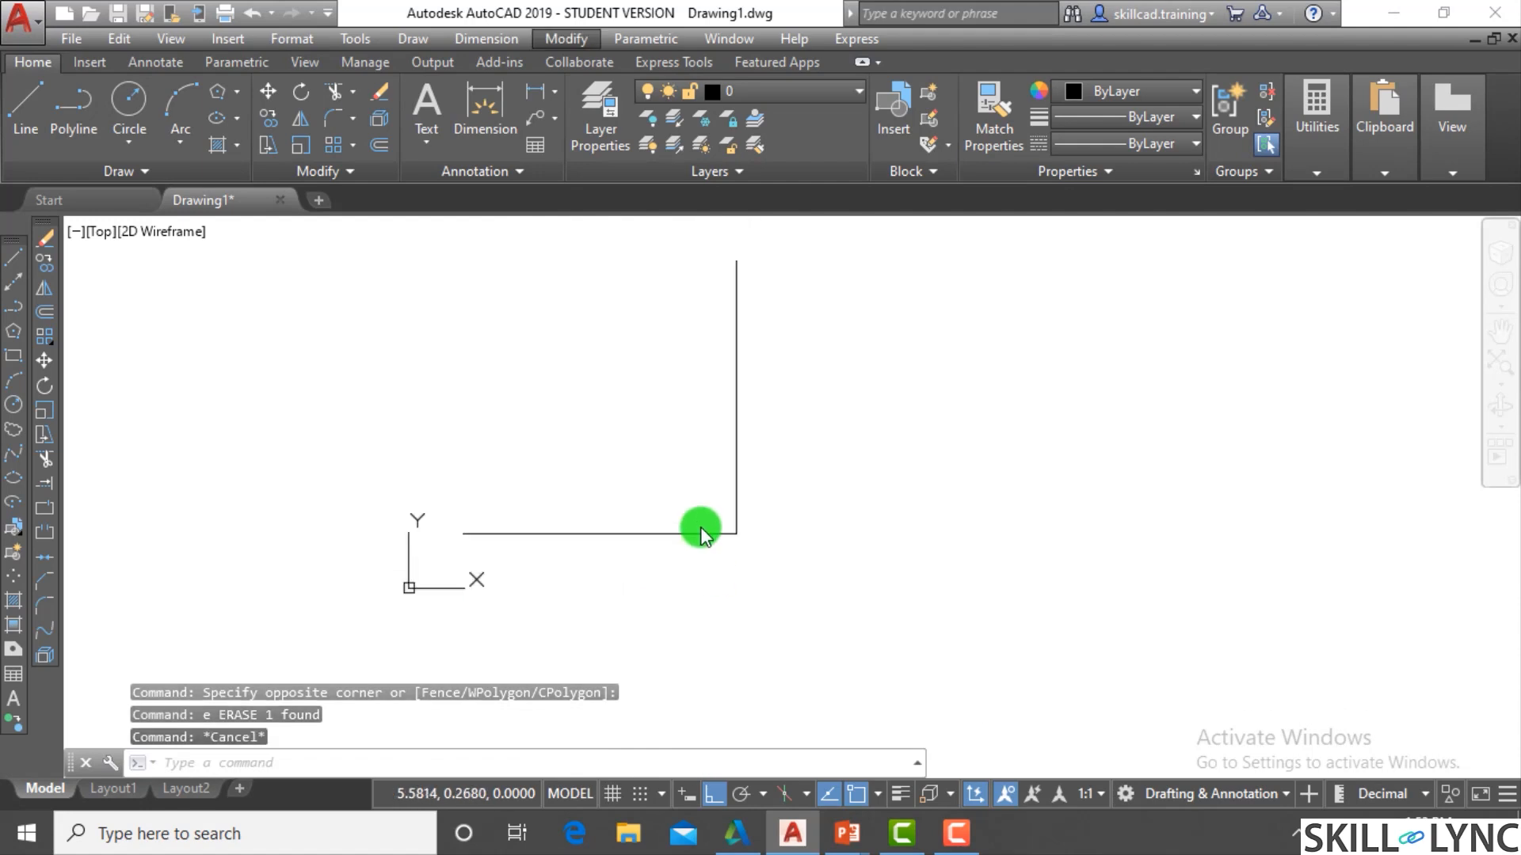
scroll(700, 526, "up", 2)
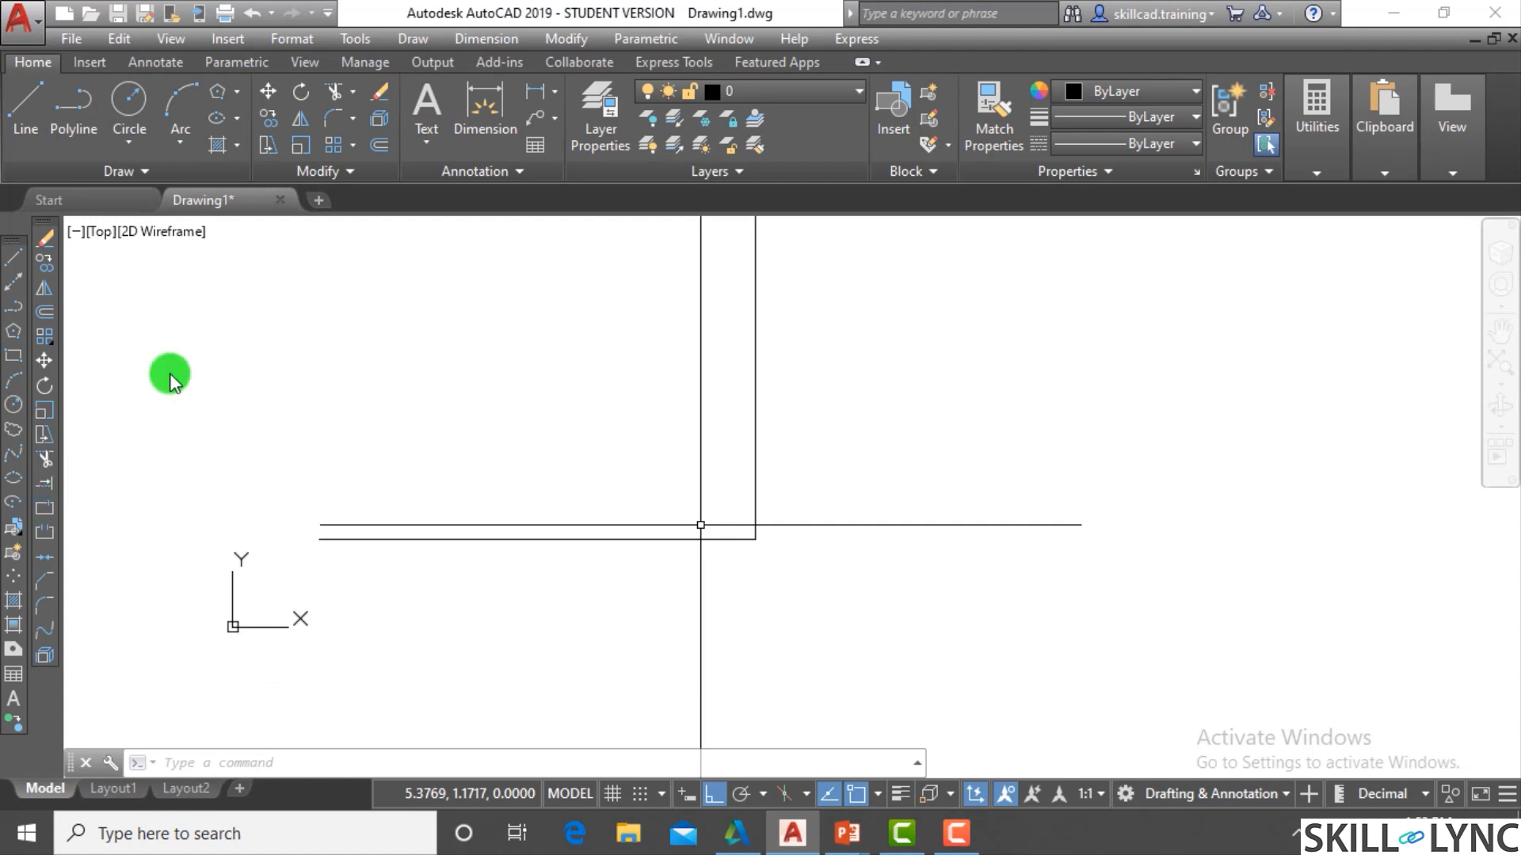
left_click(358, 120)
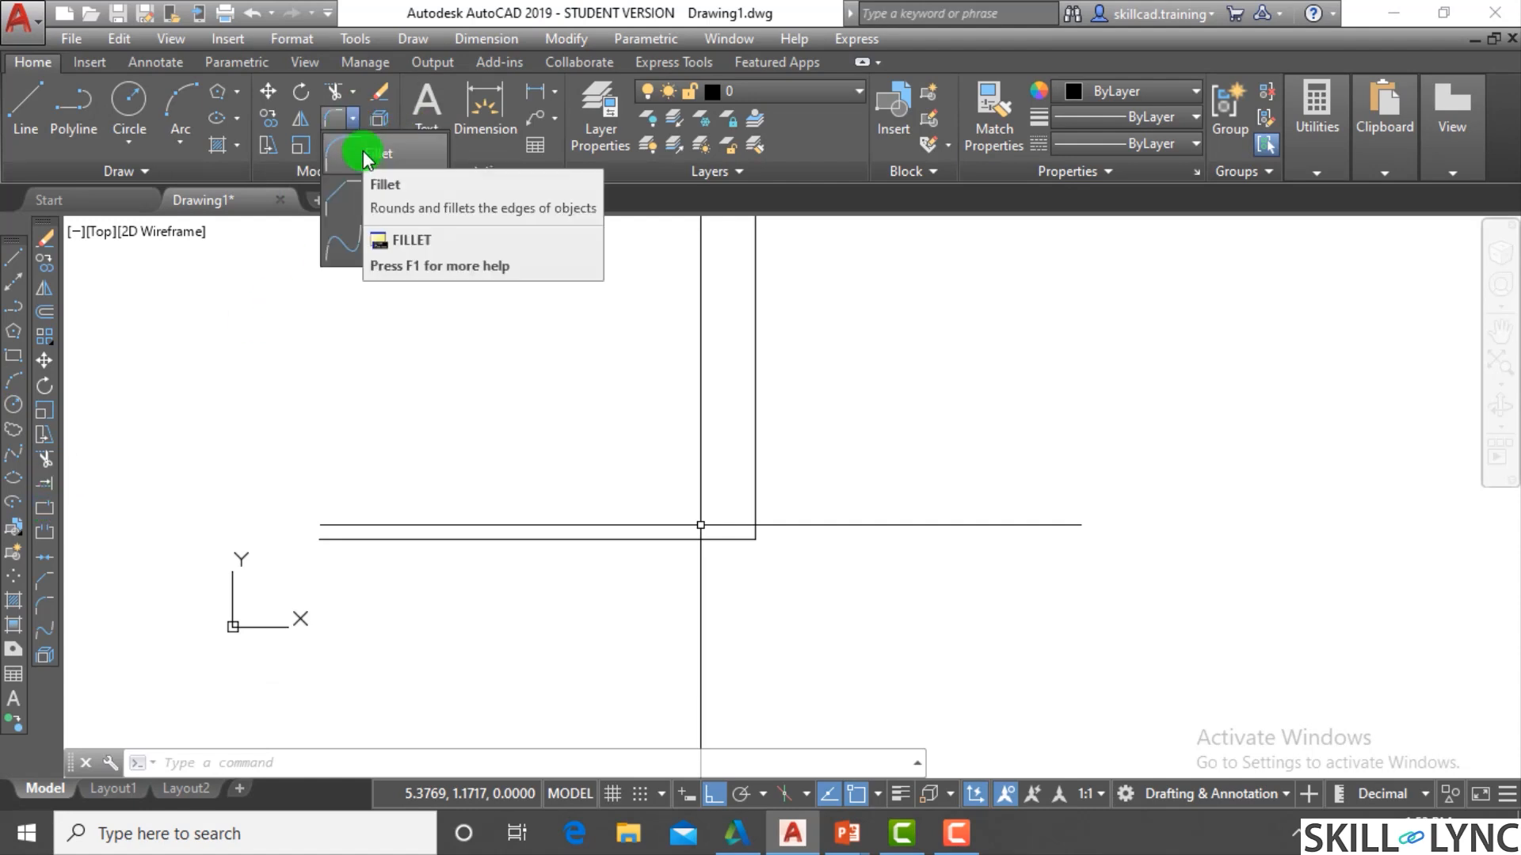
left_click(365, 156)
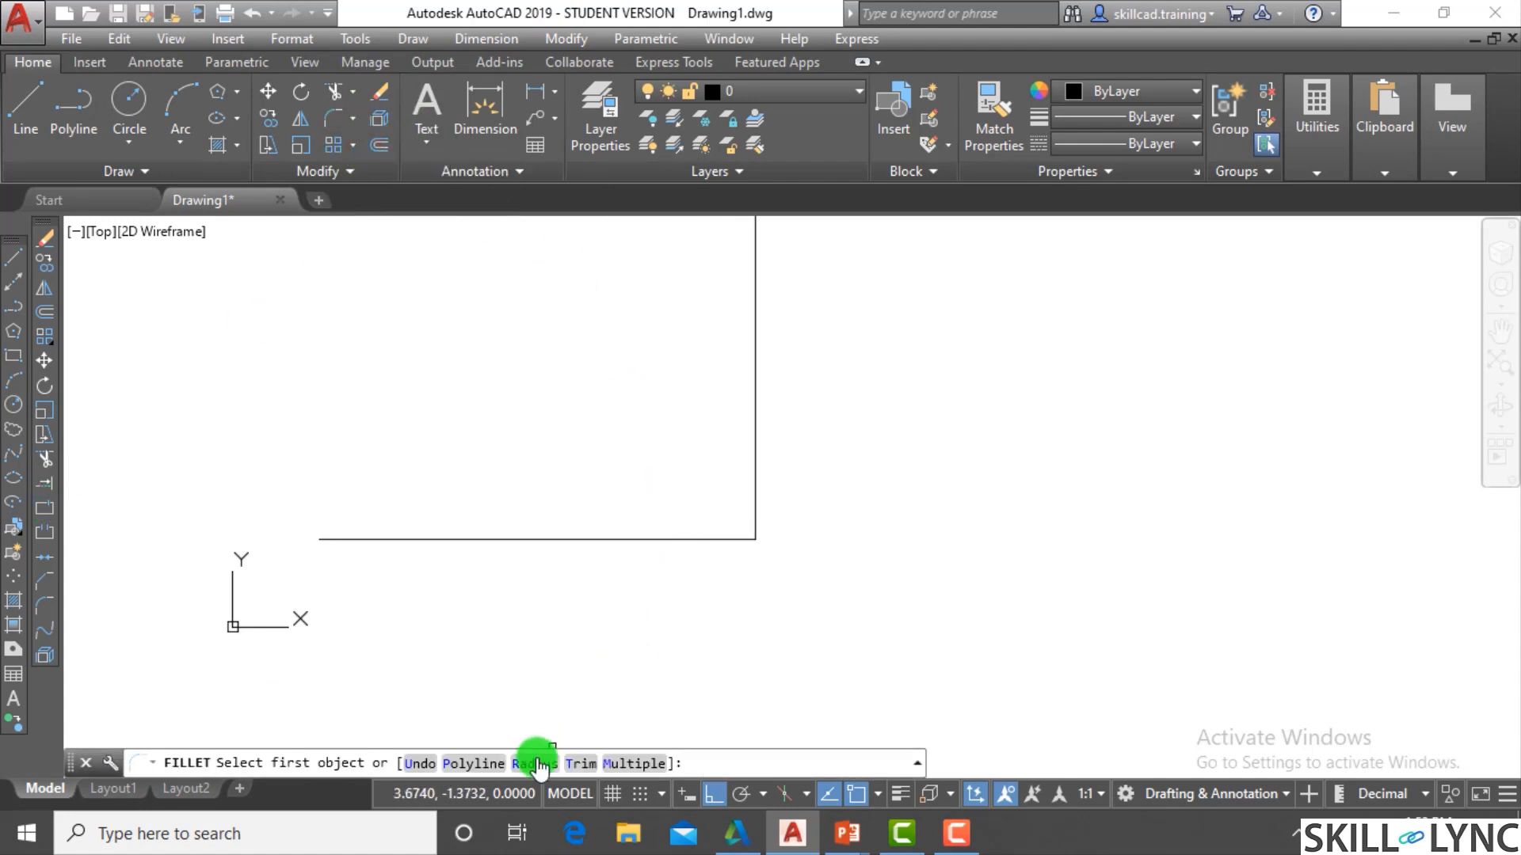
left_click(523, 765)
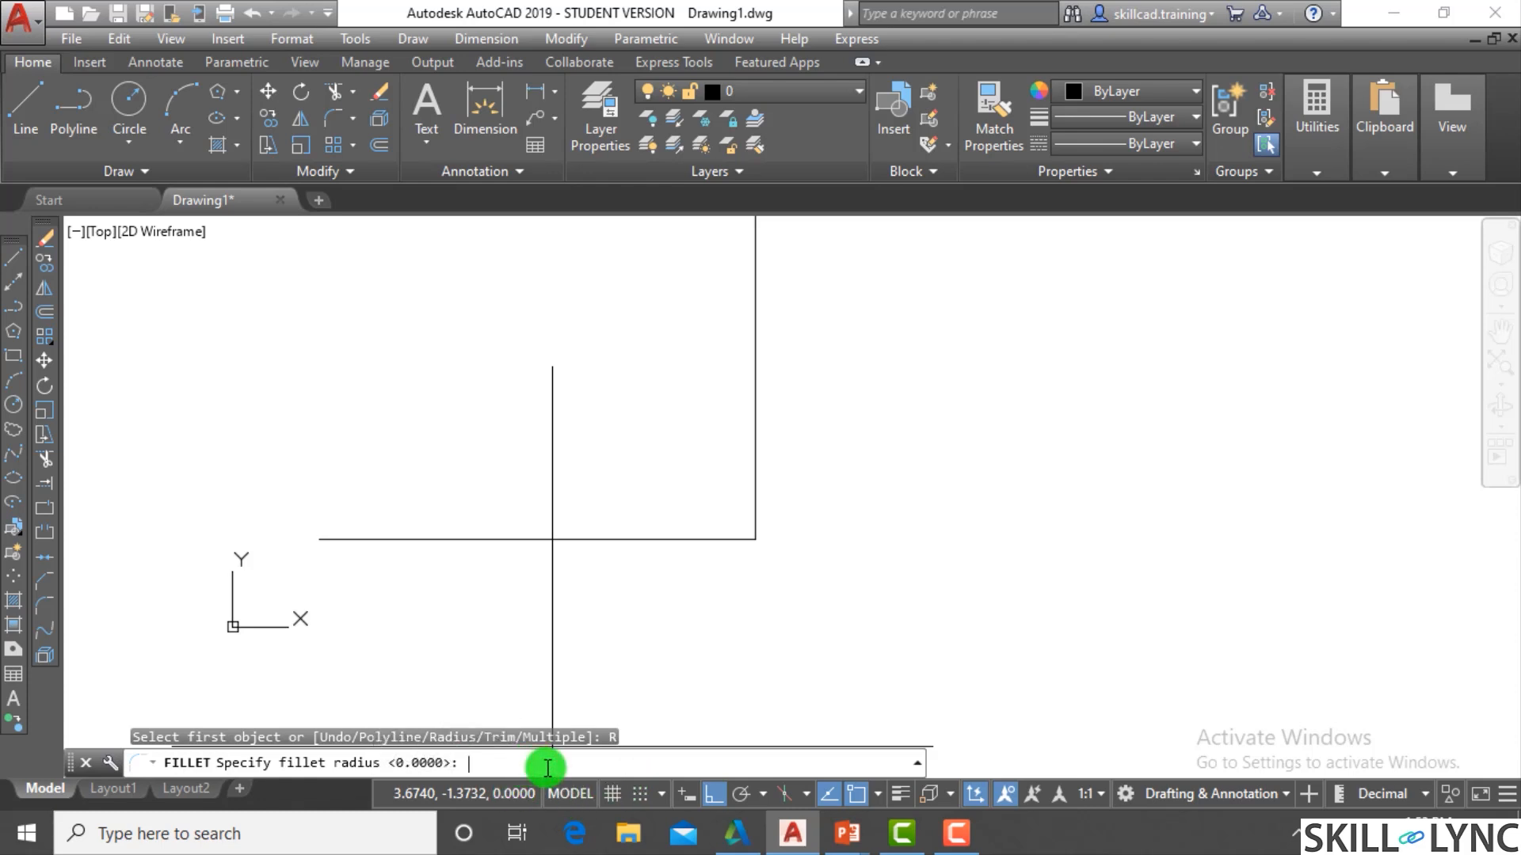
type("1")
key("Return")
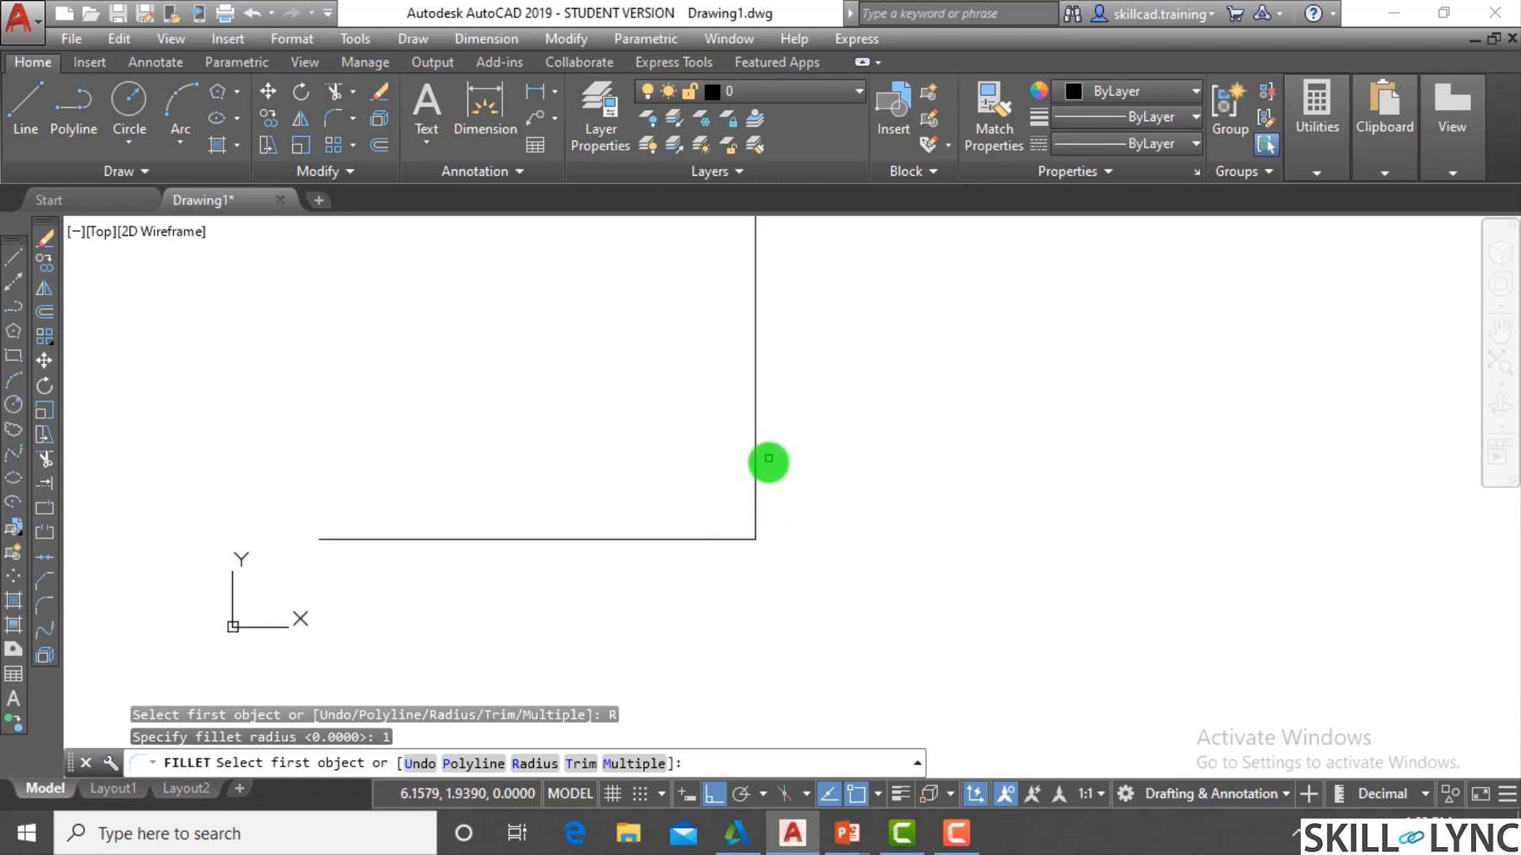
left_click(714, 540)
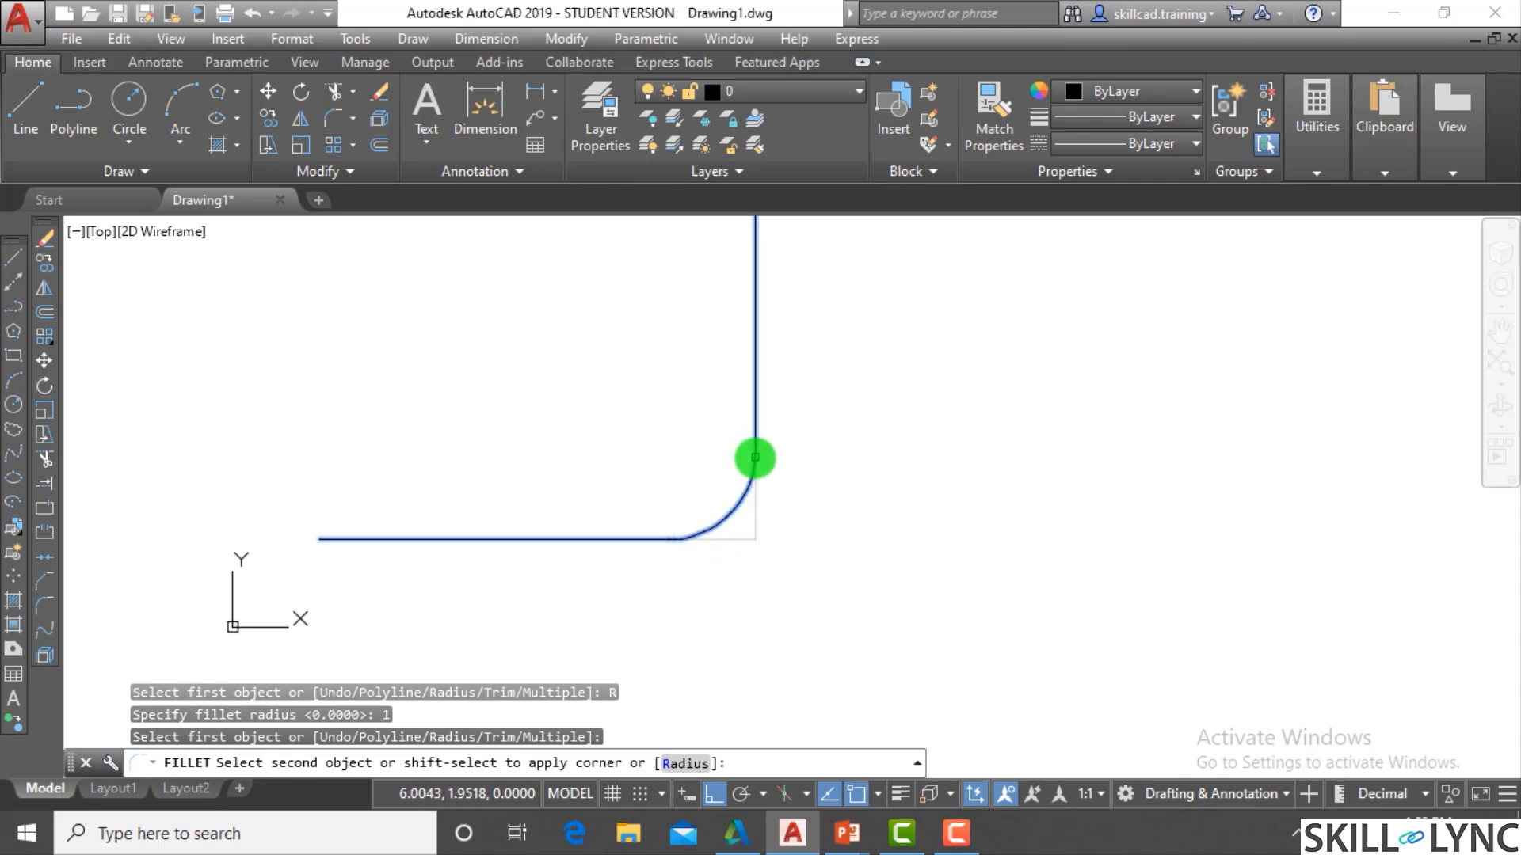
left_click(755, 459)
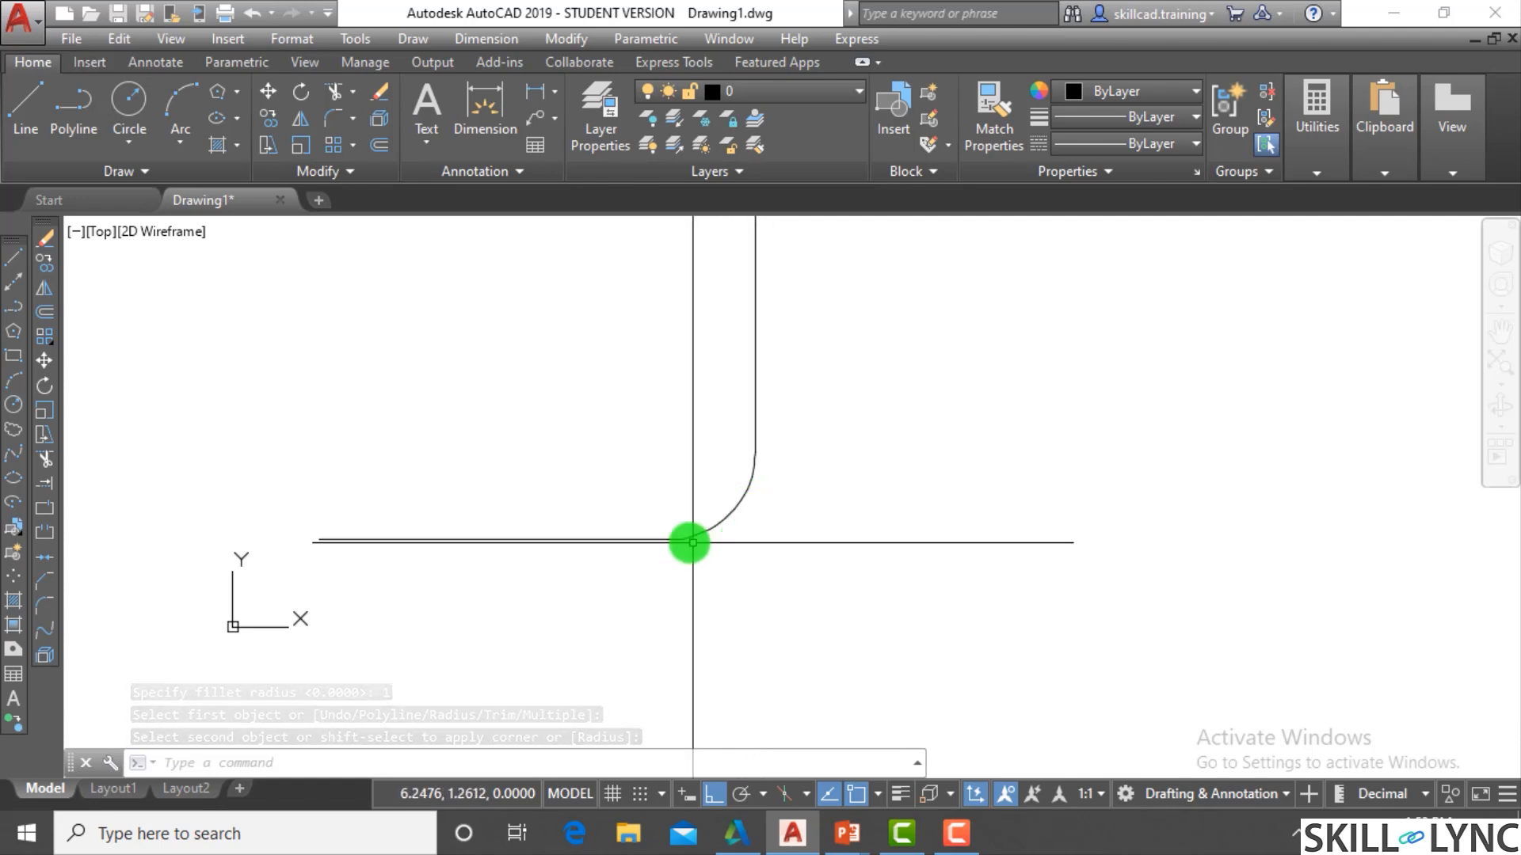
Undo the trimmed corner fillet
key("ctrl+z")
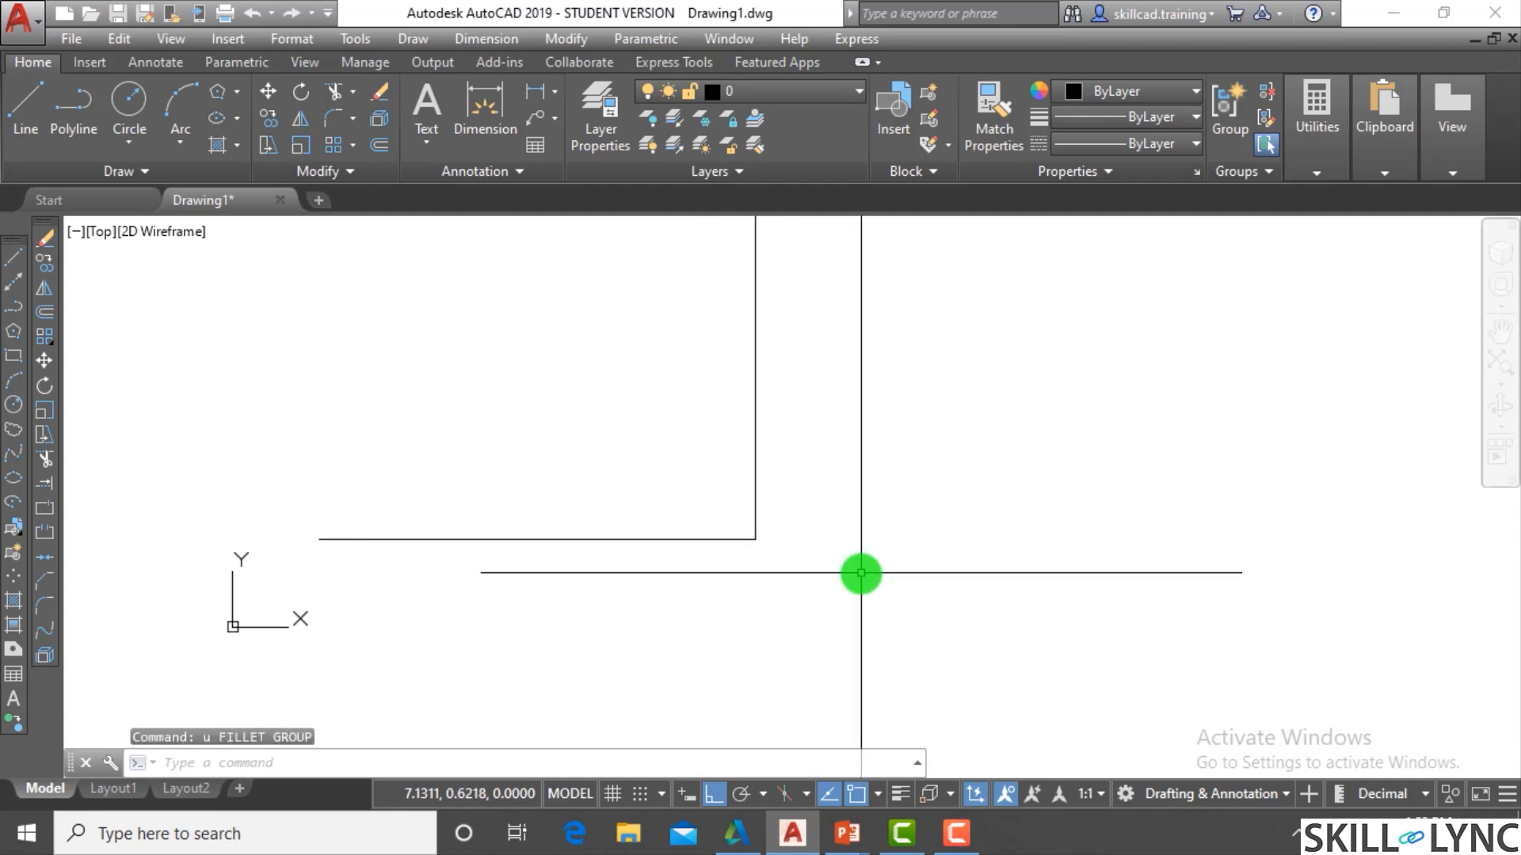
Fillet the corner of the two lines in No trim mode with radius 1, keeping the original lines
type("F")
key("Return")
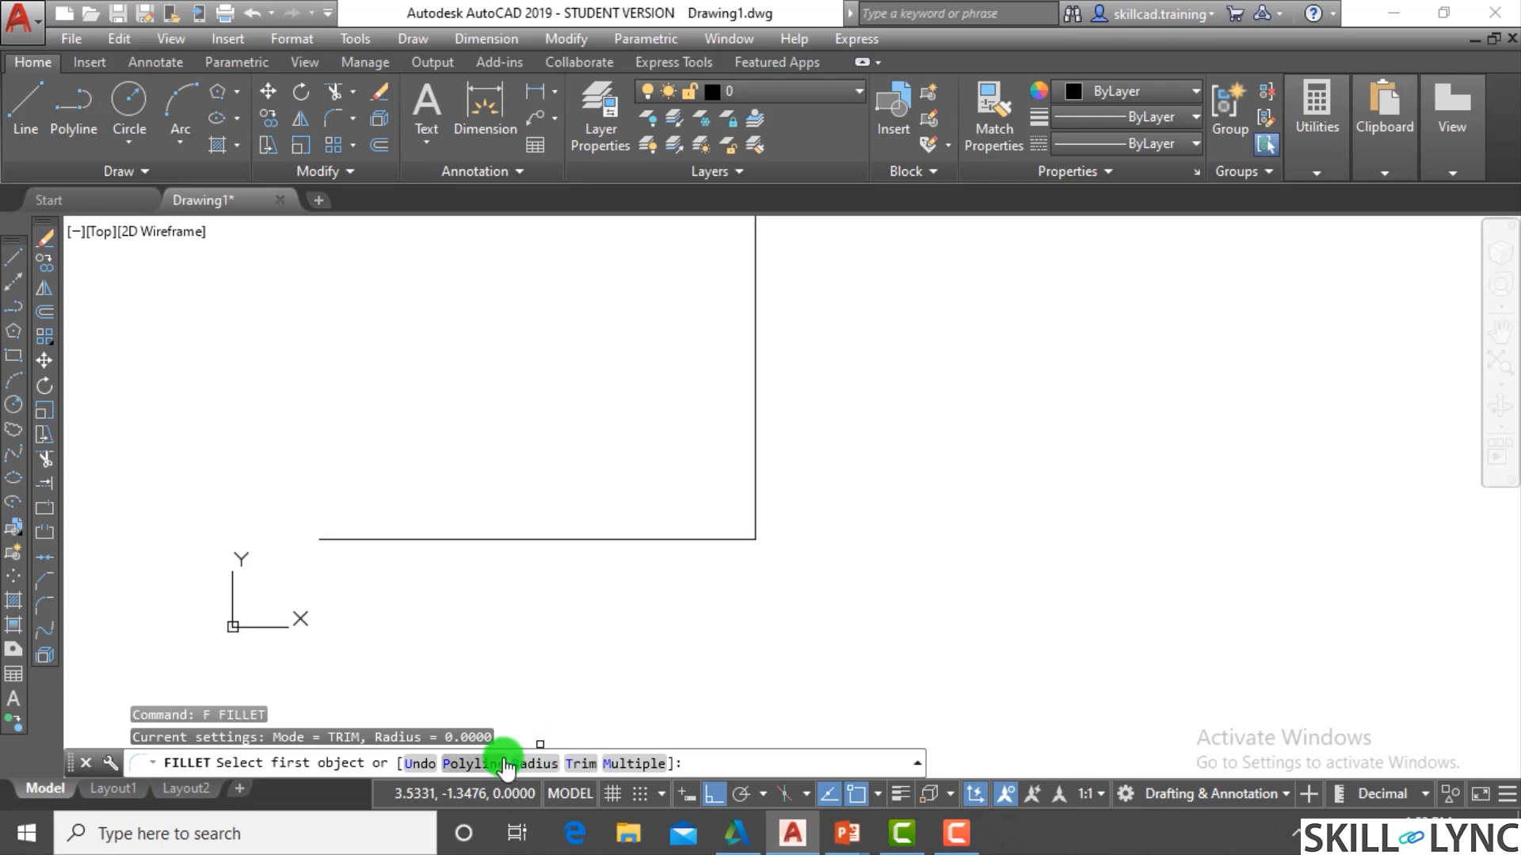
left_click(590, 764)
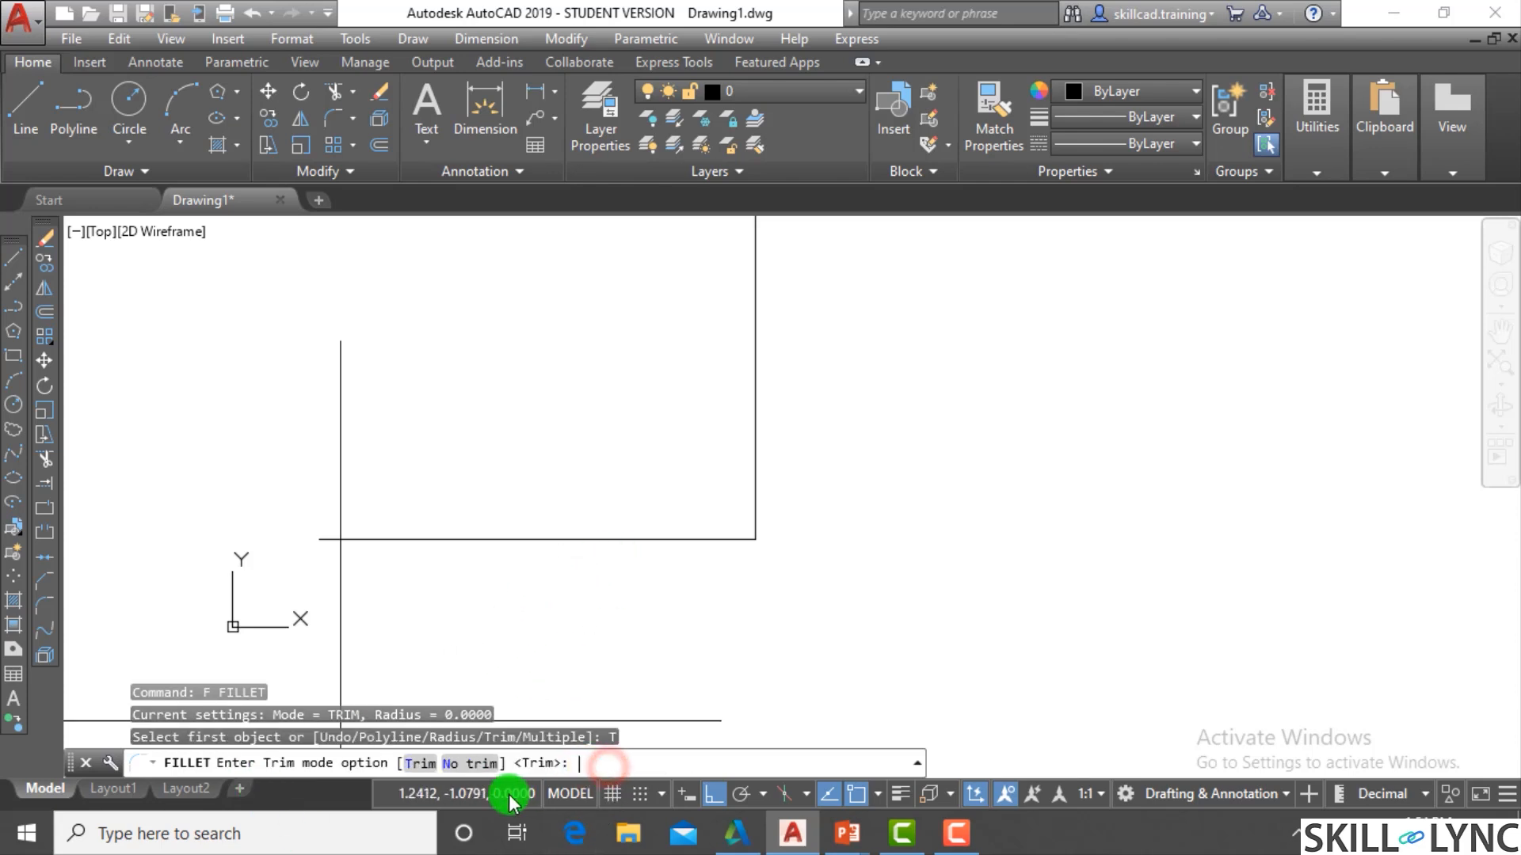
left_click(457, 764)
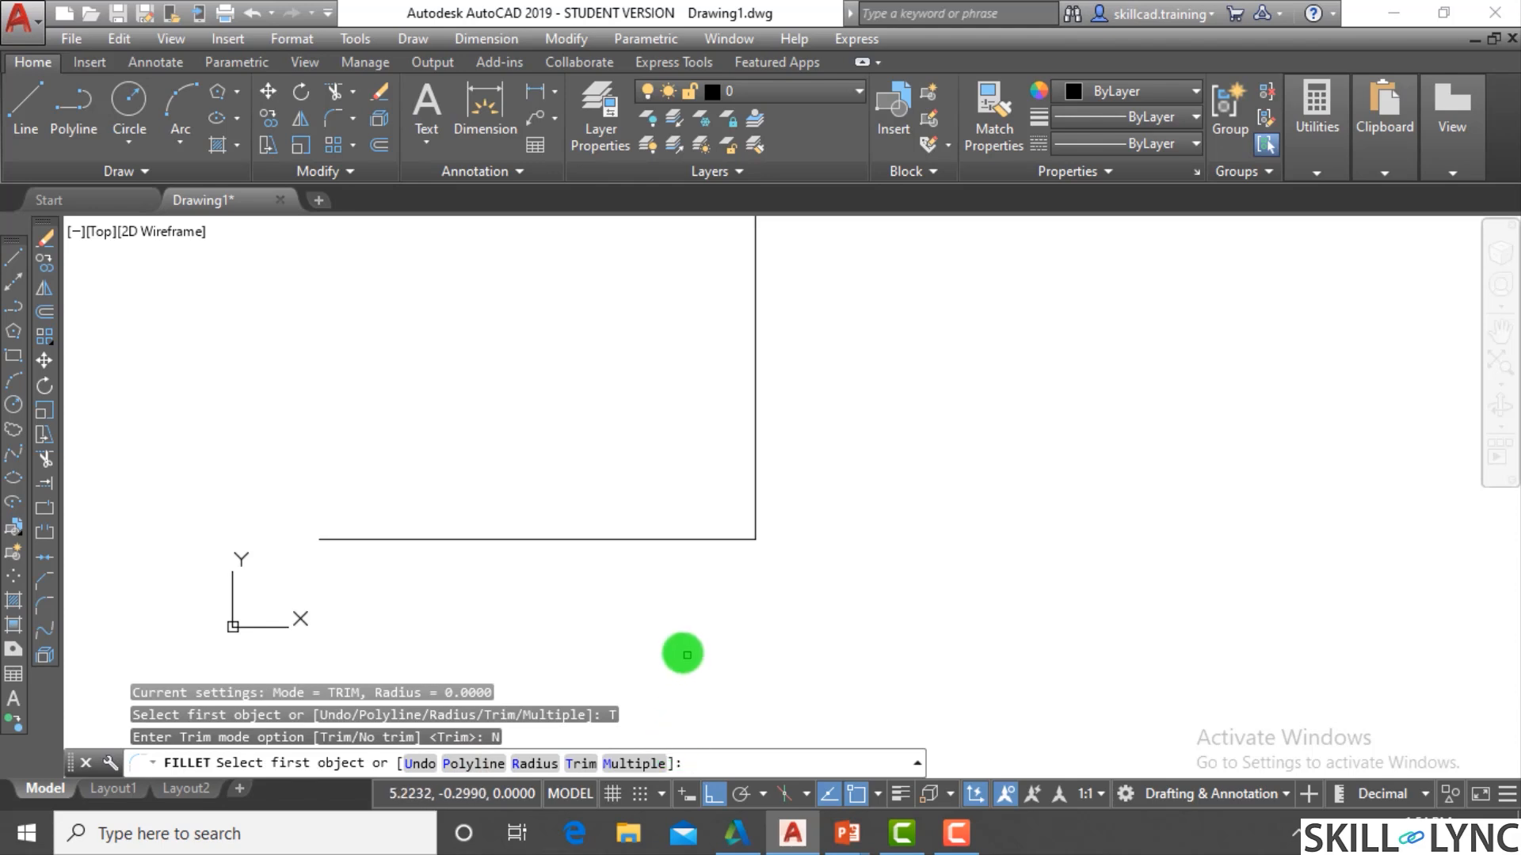
type("r")
key("Return")
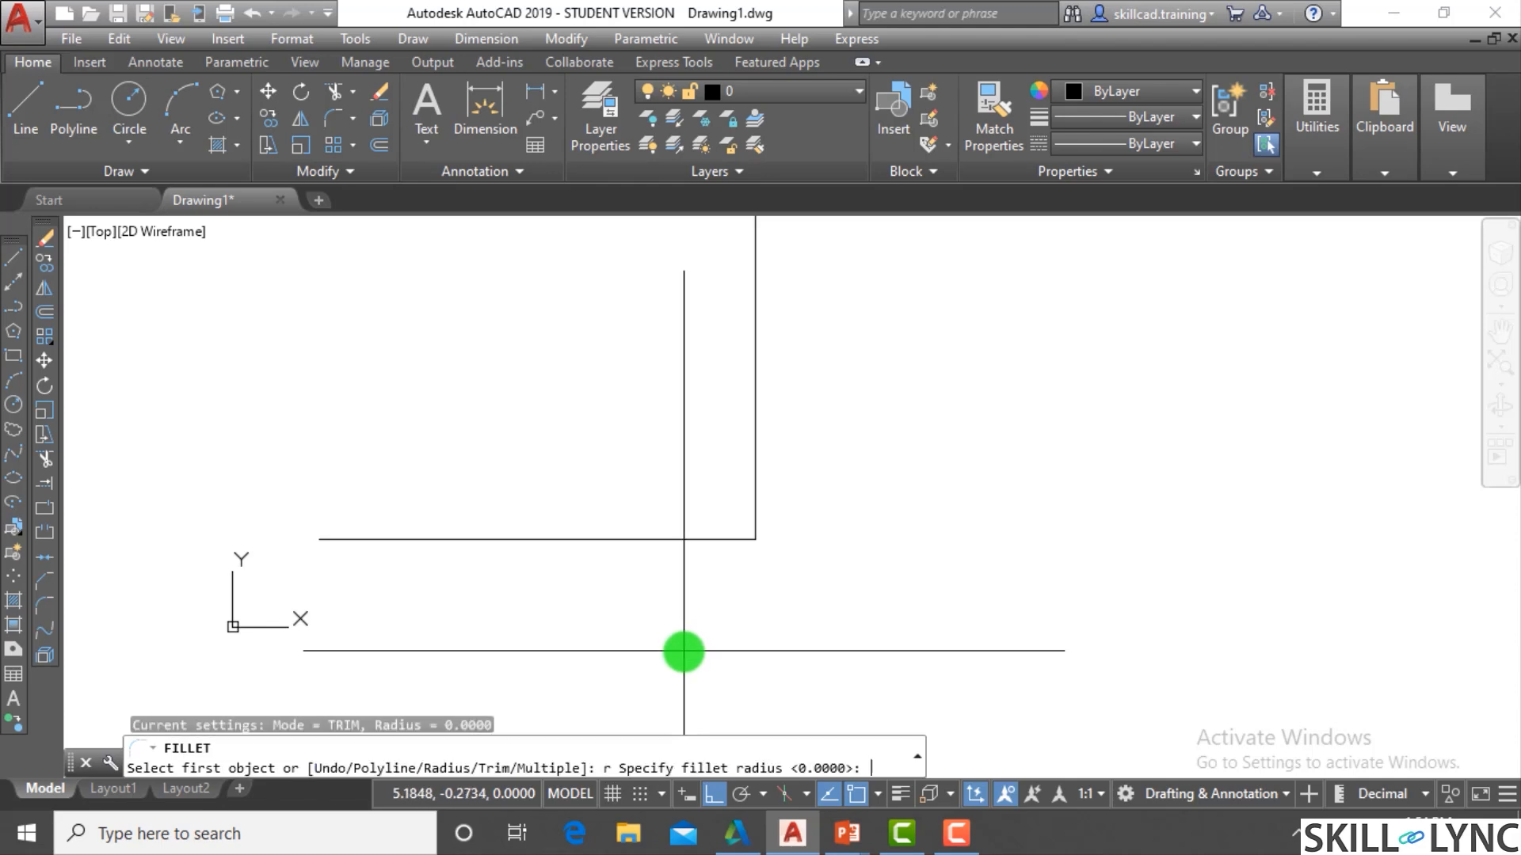
type("1")
key("Return")
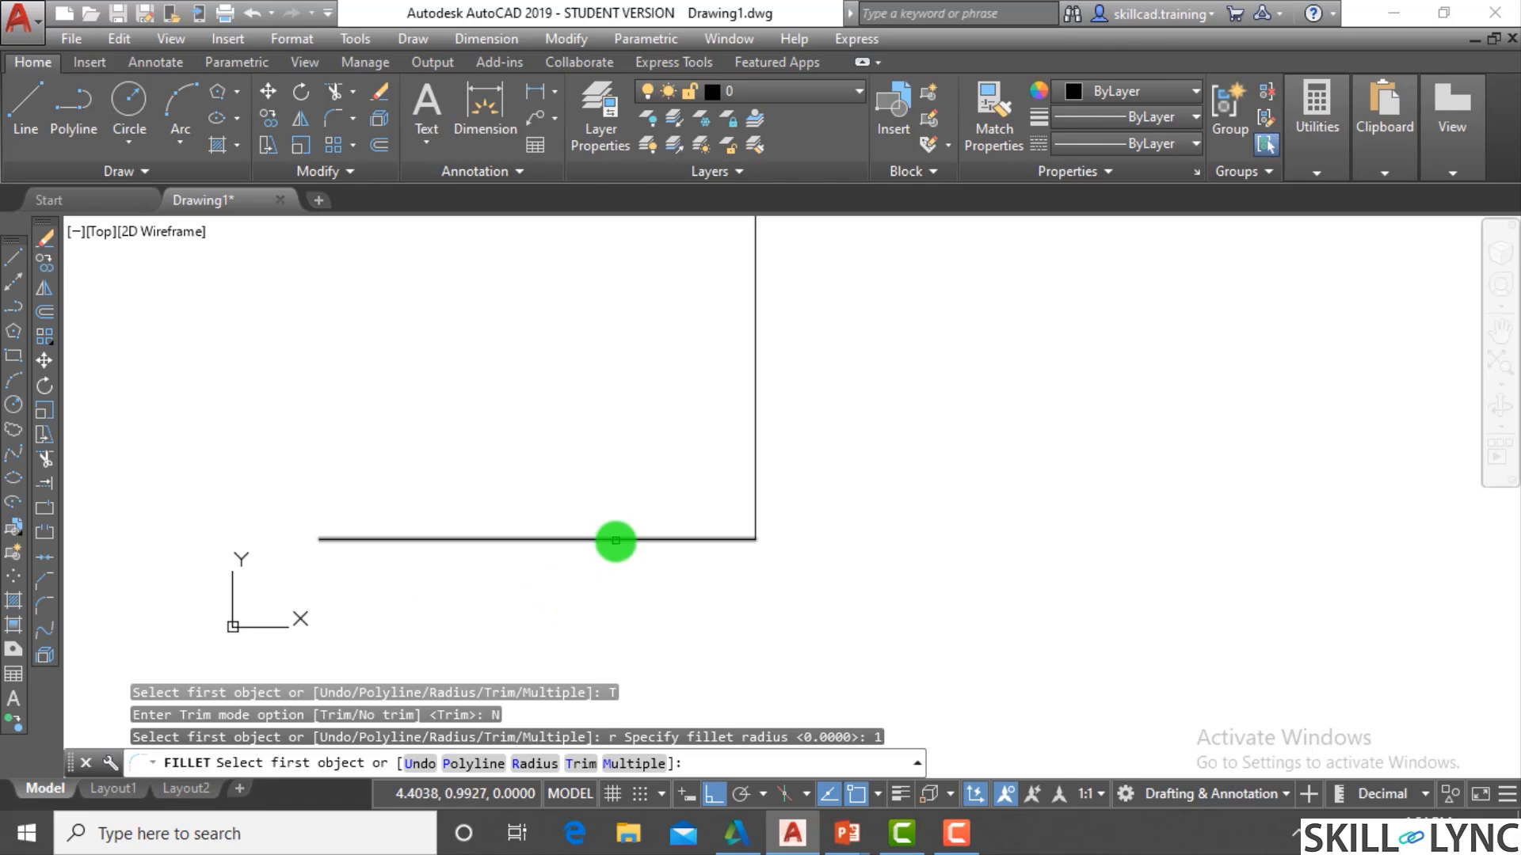
left_click(615, 540)
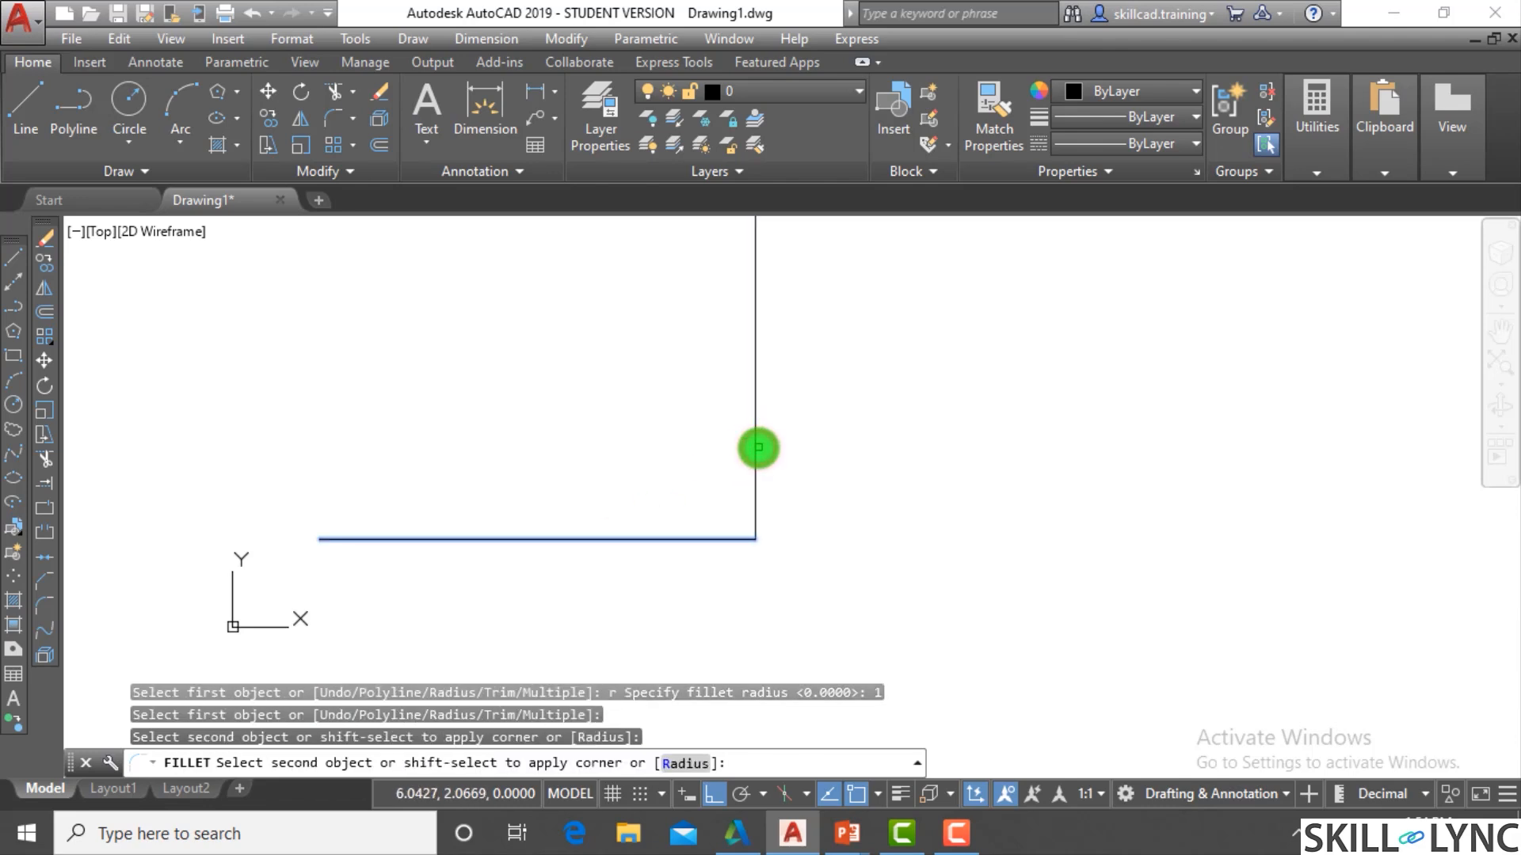
left_click(758, 455)
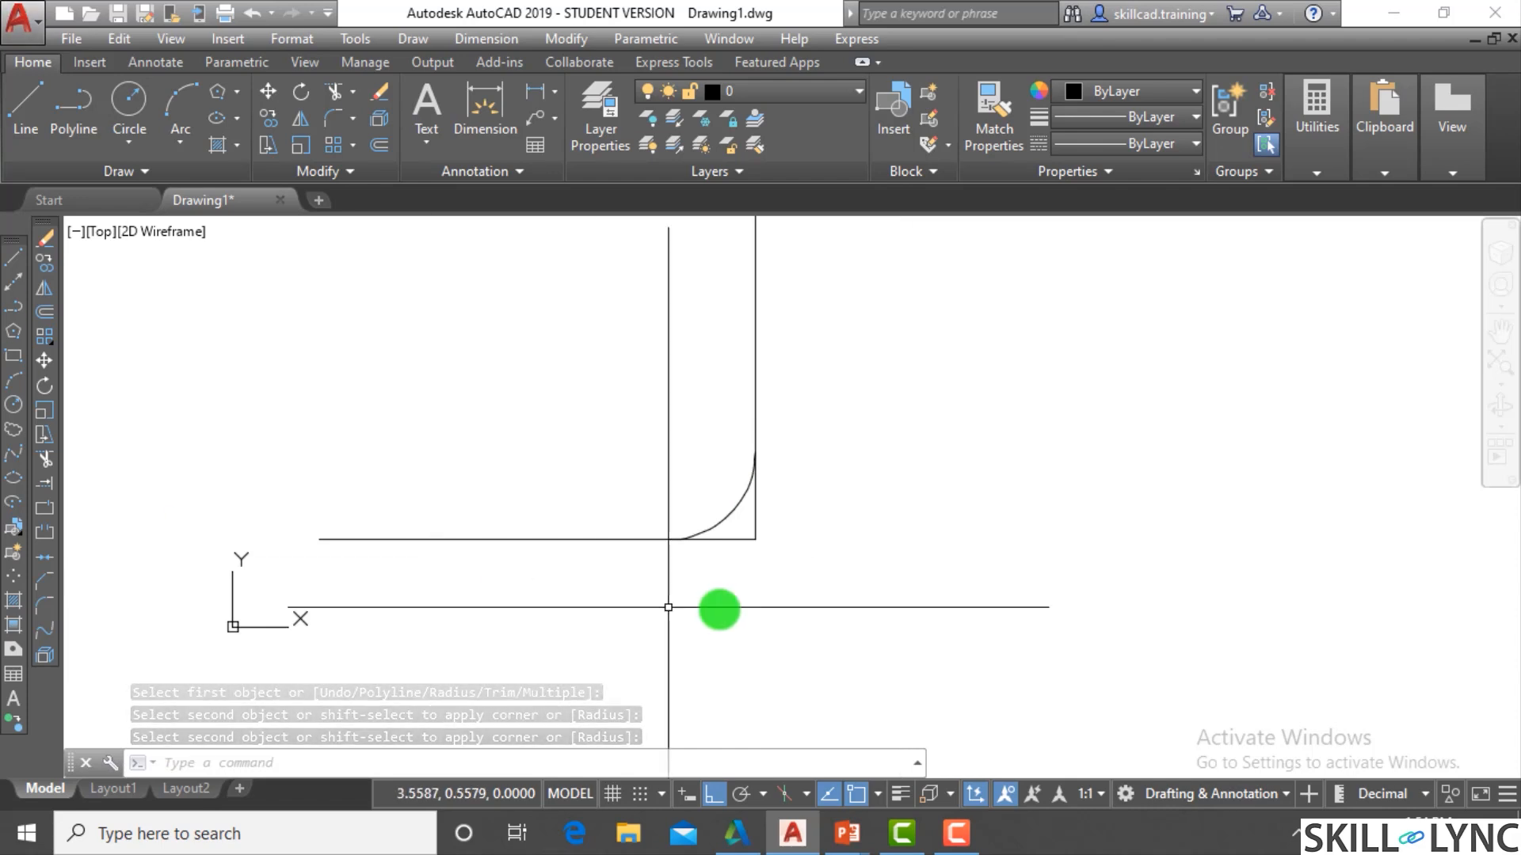
scroll(772, 507, "up", 3)
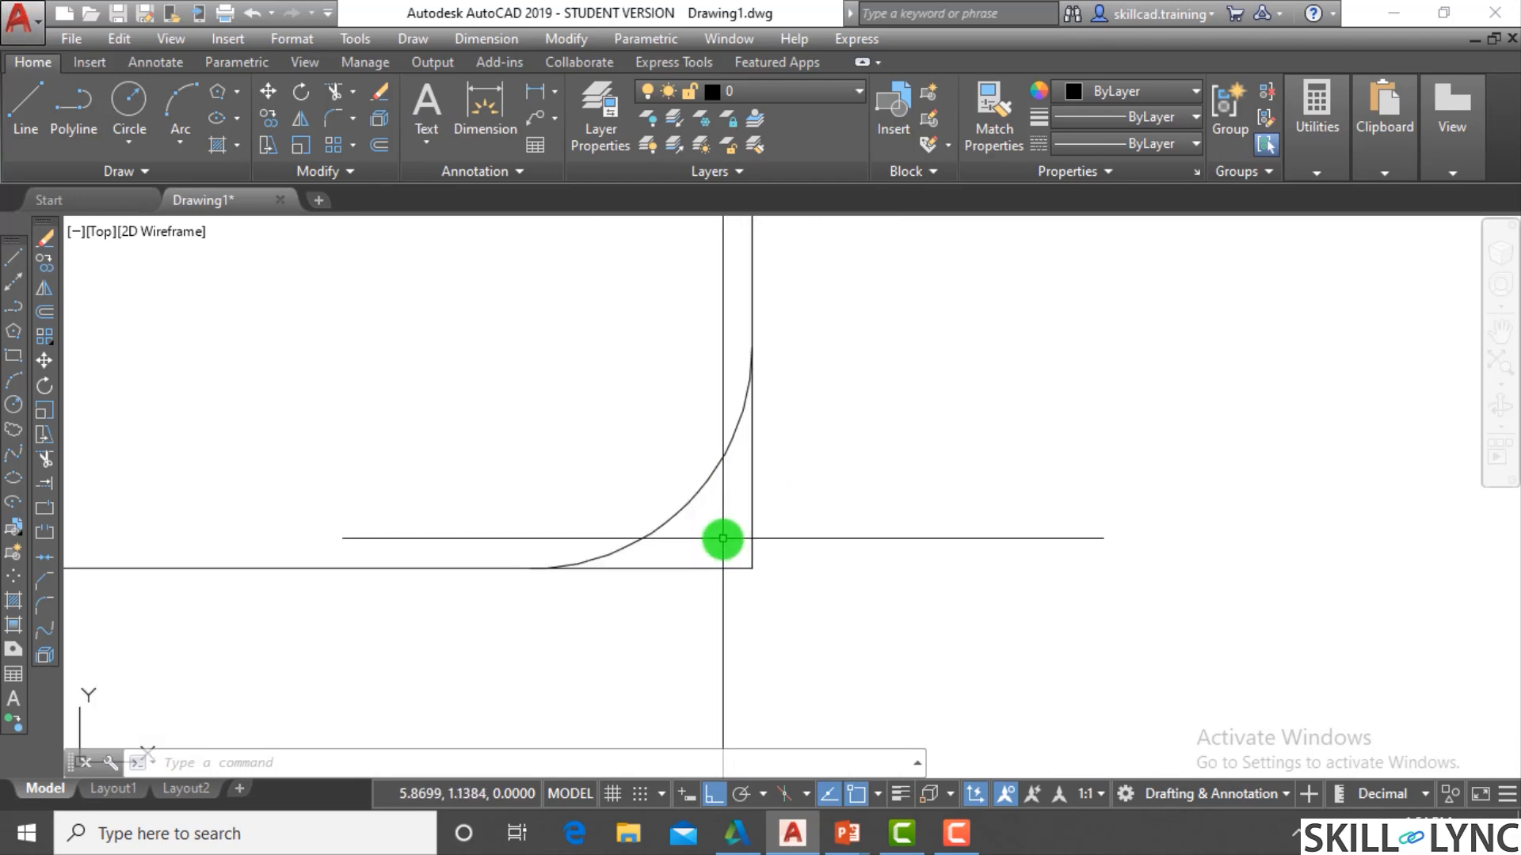
Undo the No trim fillet at the corner
type("u")
key("Return")
key("Return")
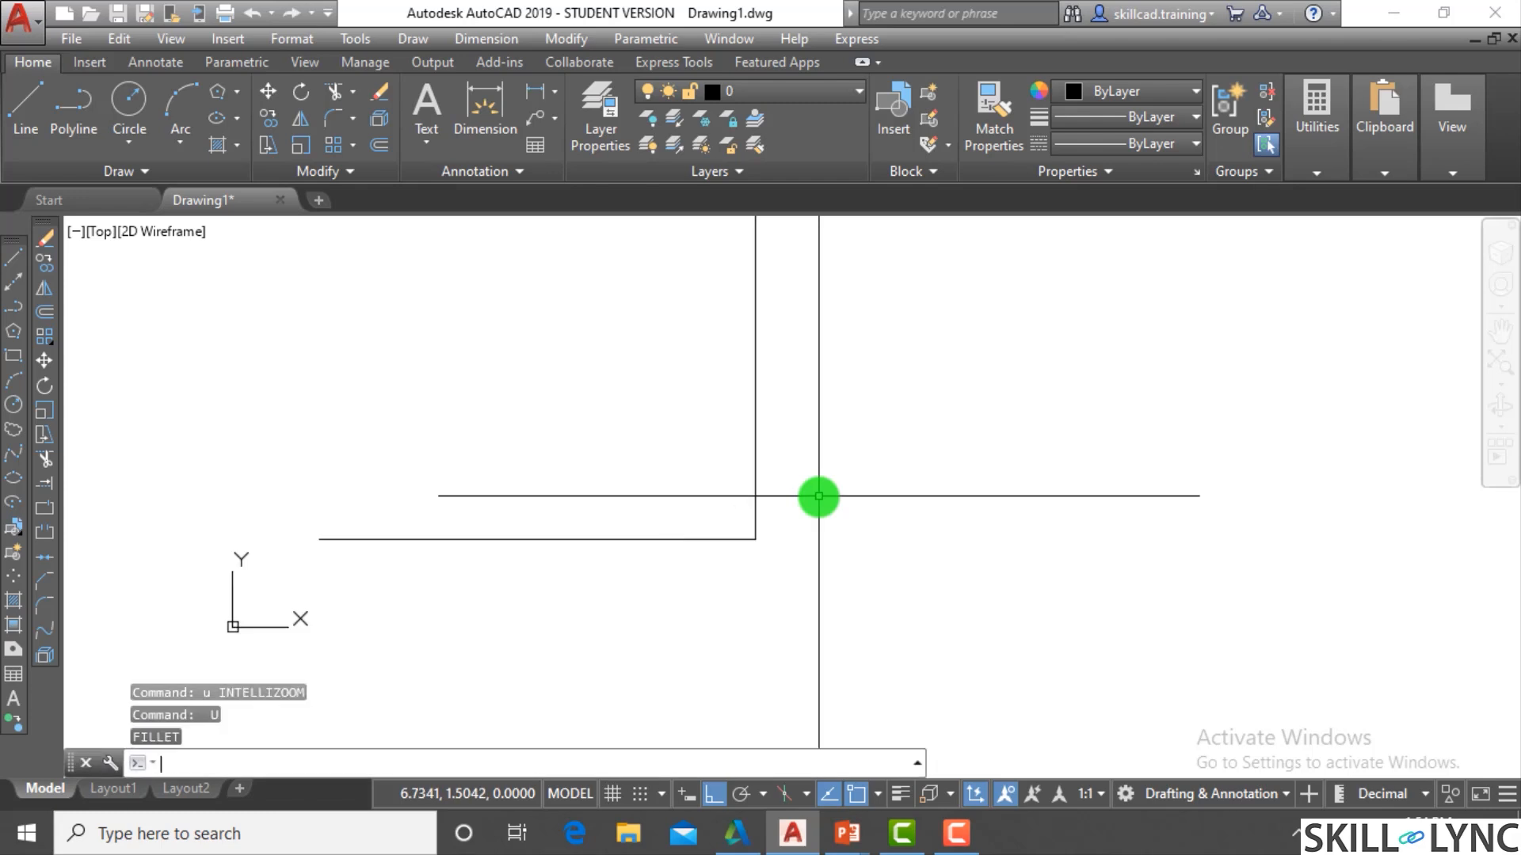
key("Return")
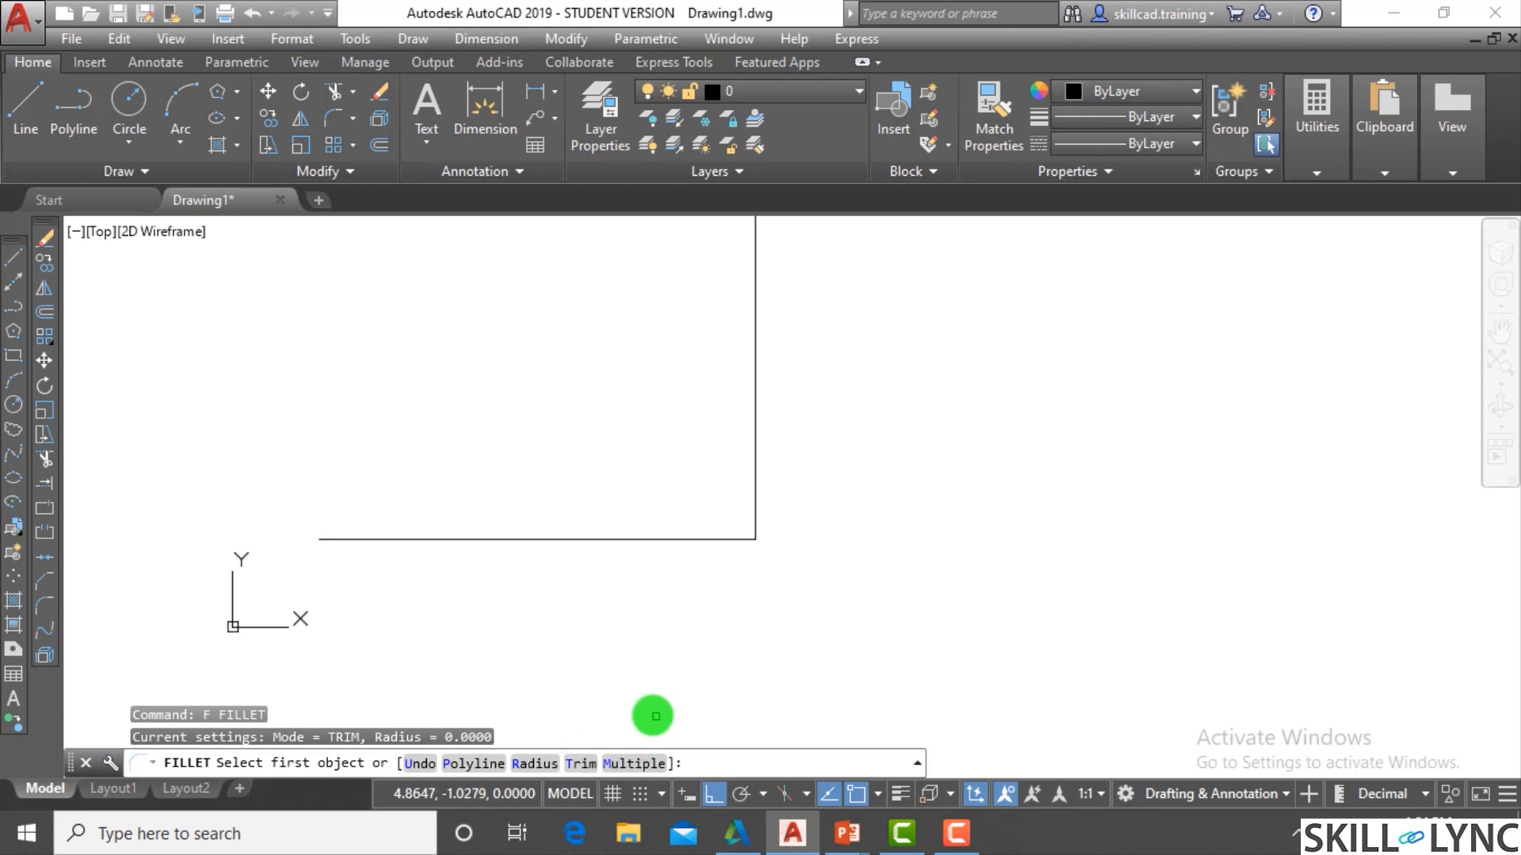
key("Escape")
scroll(683, 571, "down", 3)
scroll(683, 571, "up", 2)
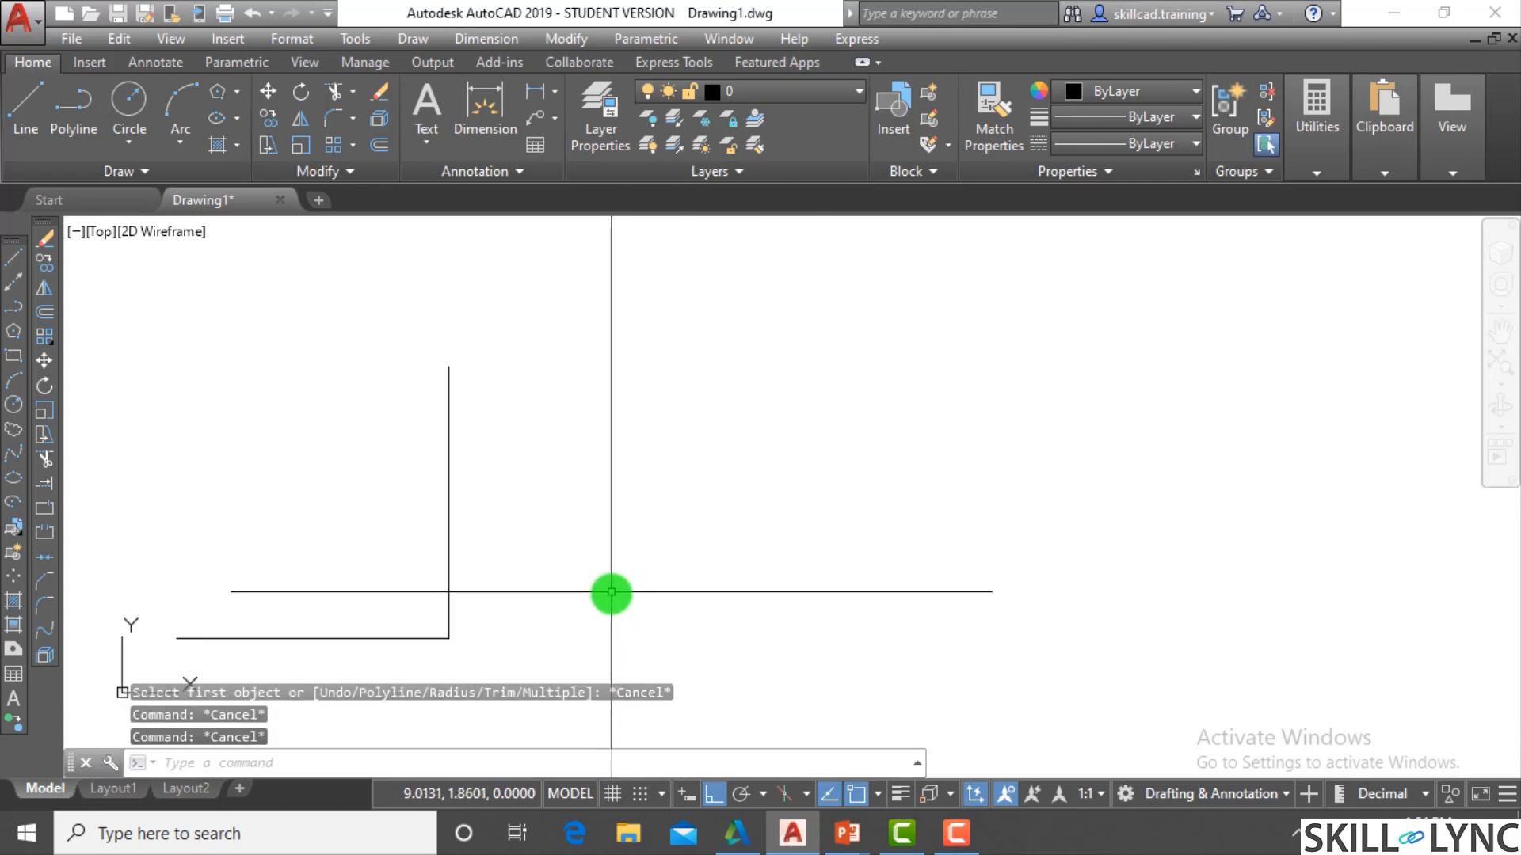
Draw a circle of about 1.33 radius in the empty area to the right of the L-shape
type("c")
key("Return")
left_click(664, 493)
left_click(645, 563)
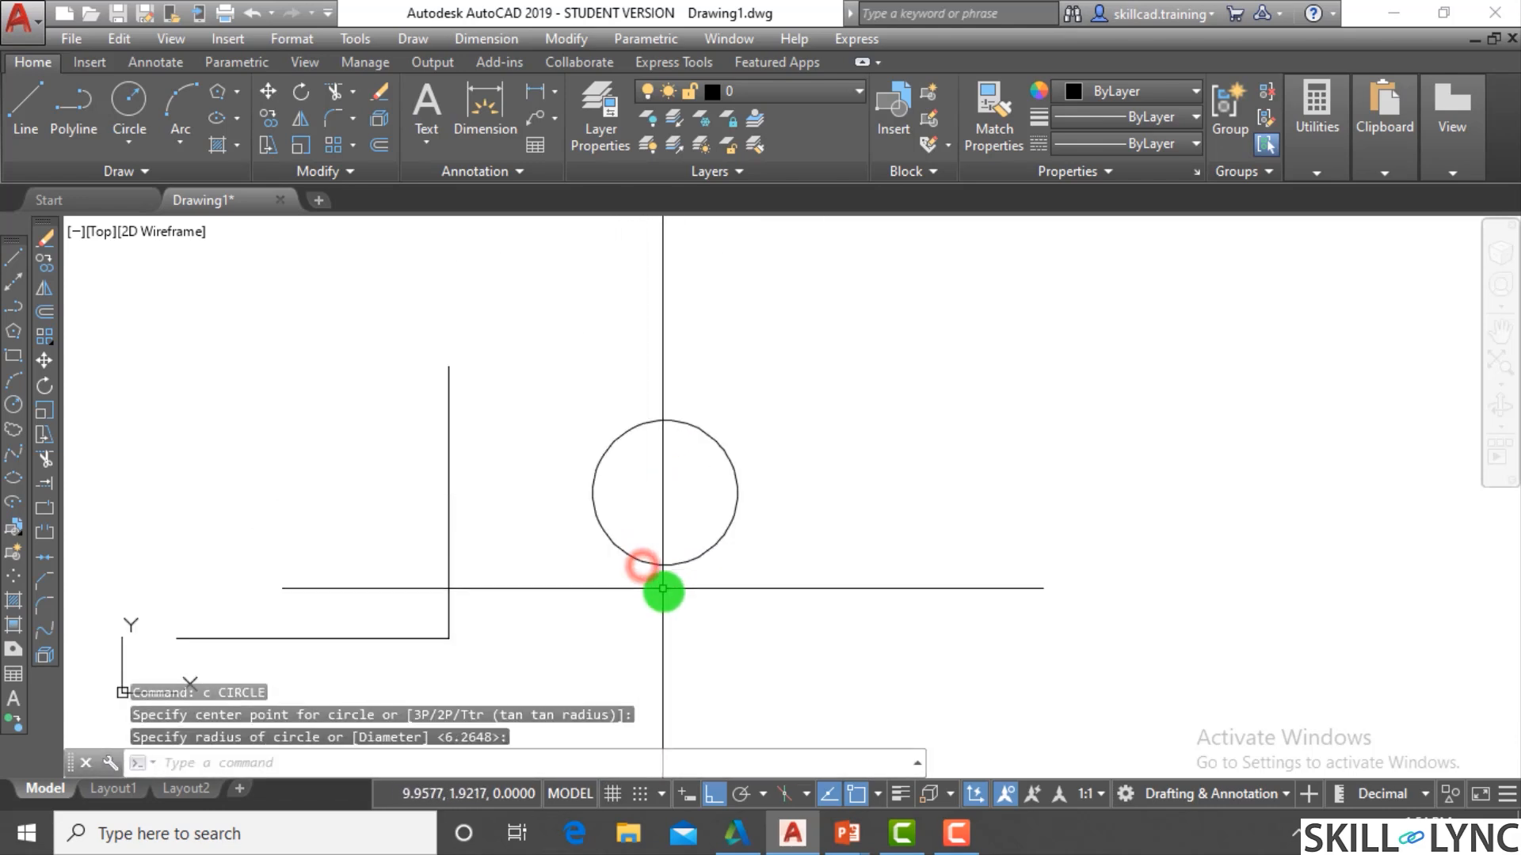
Draw a second, slightly smaller circle below the first so that the two circles overlap
key("Return")
left_click(679, 613)
scroll(648, 585, "up", 4)
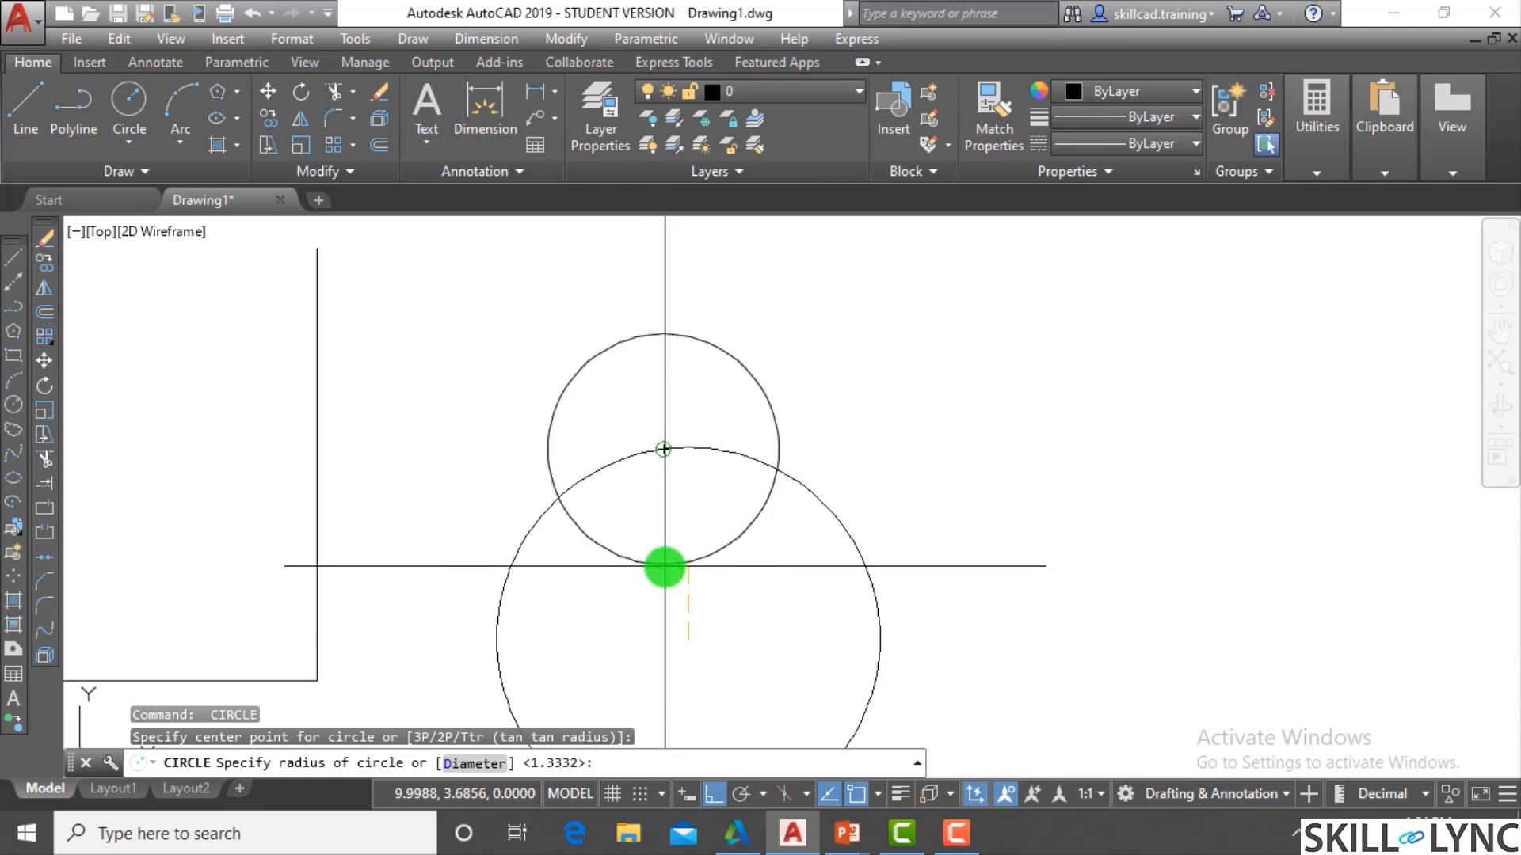
left_click(669, 523)
key("Escape")
key("Escape")
scroll(670, 524, "down", 5)
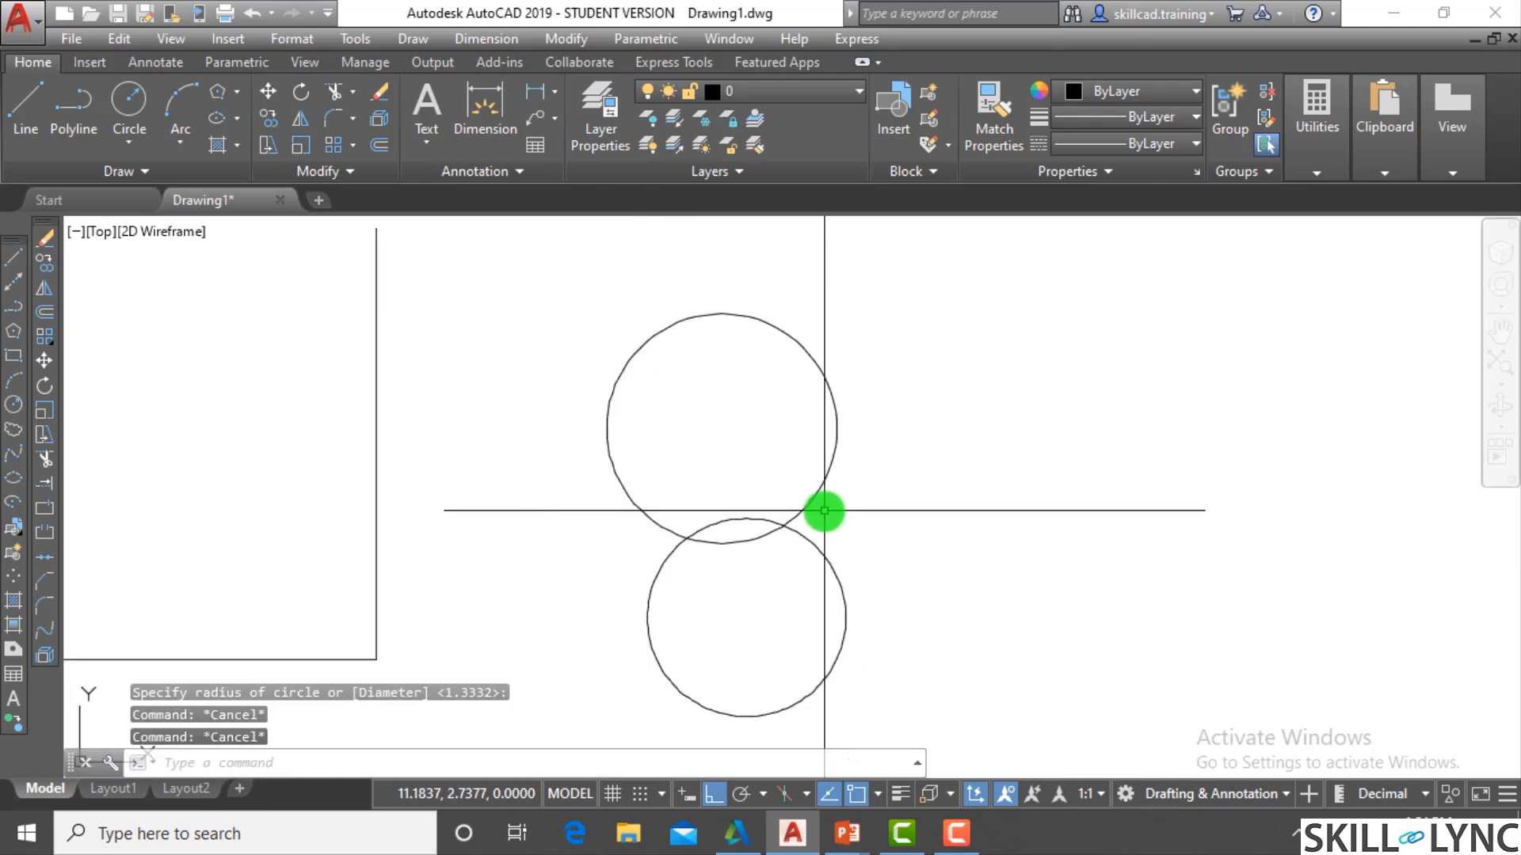
Draw a small stepped polyline right of the circles, running down, right, up and ending with a short horizontal segment
scroll(760, 554, "down", 2)
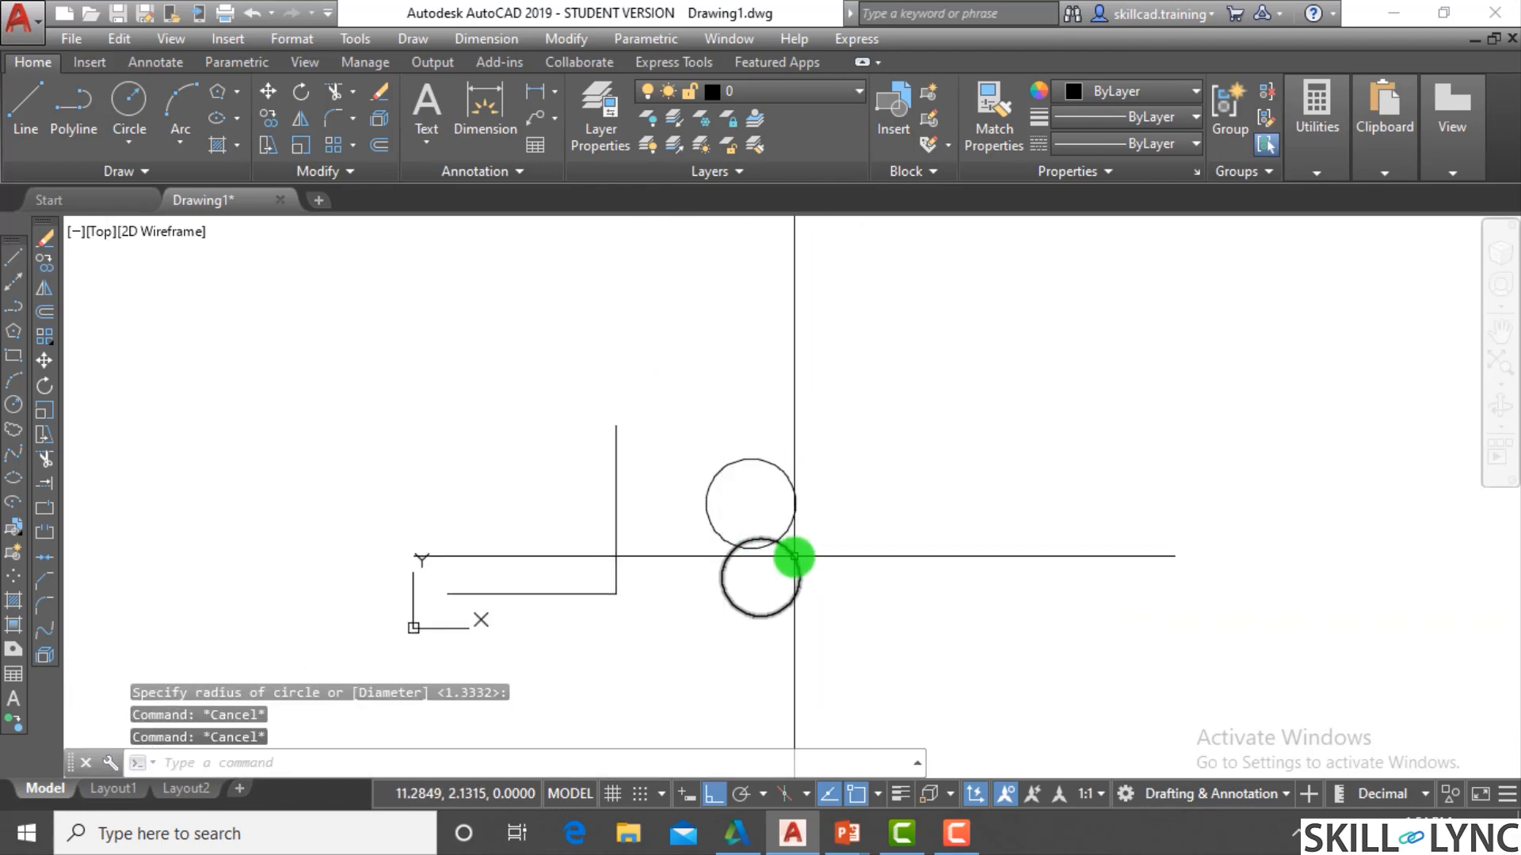
scroll(923, 522, "up", 2)
type("pl")
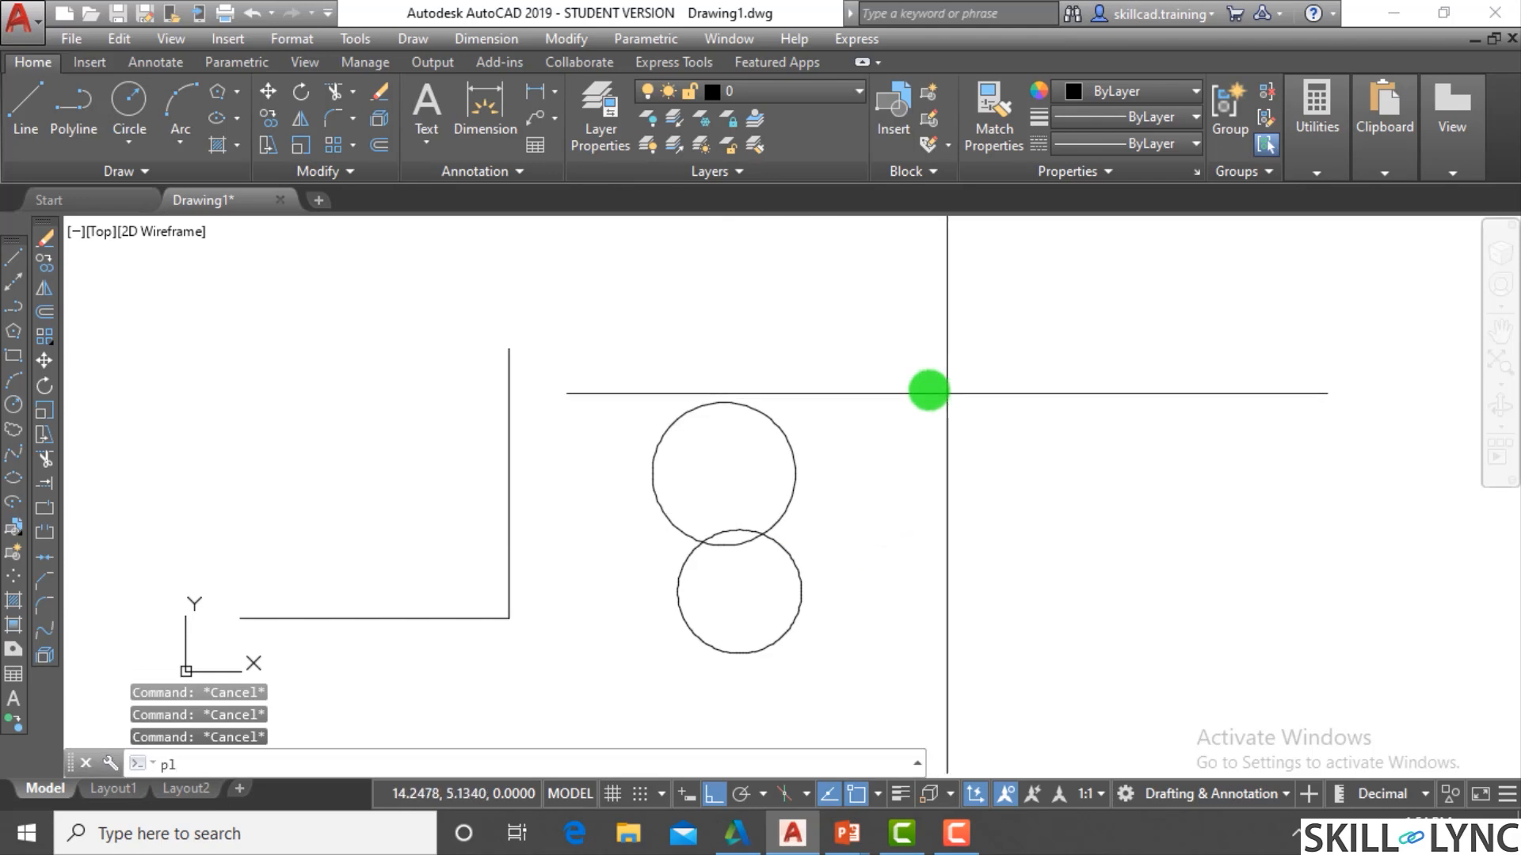
key("Return")
left_click(853, 341)
left_click(967, 536)
left_click(1075, 532)
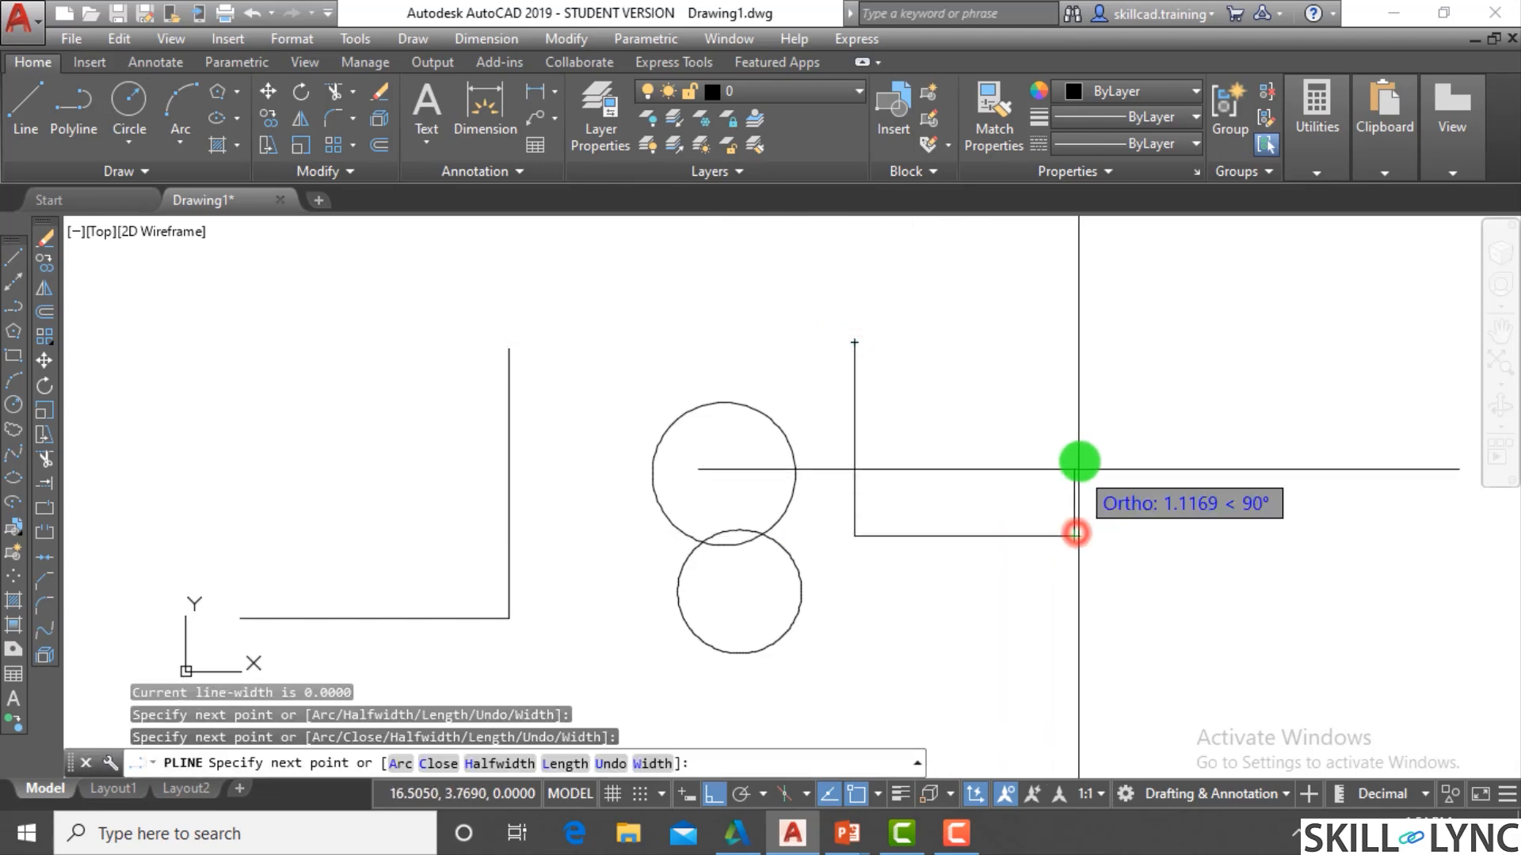
left_click(1081, 451)
key("Escape")
key("Escape")
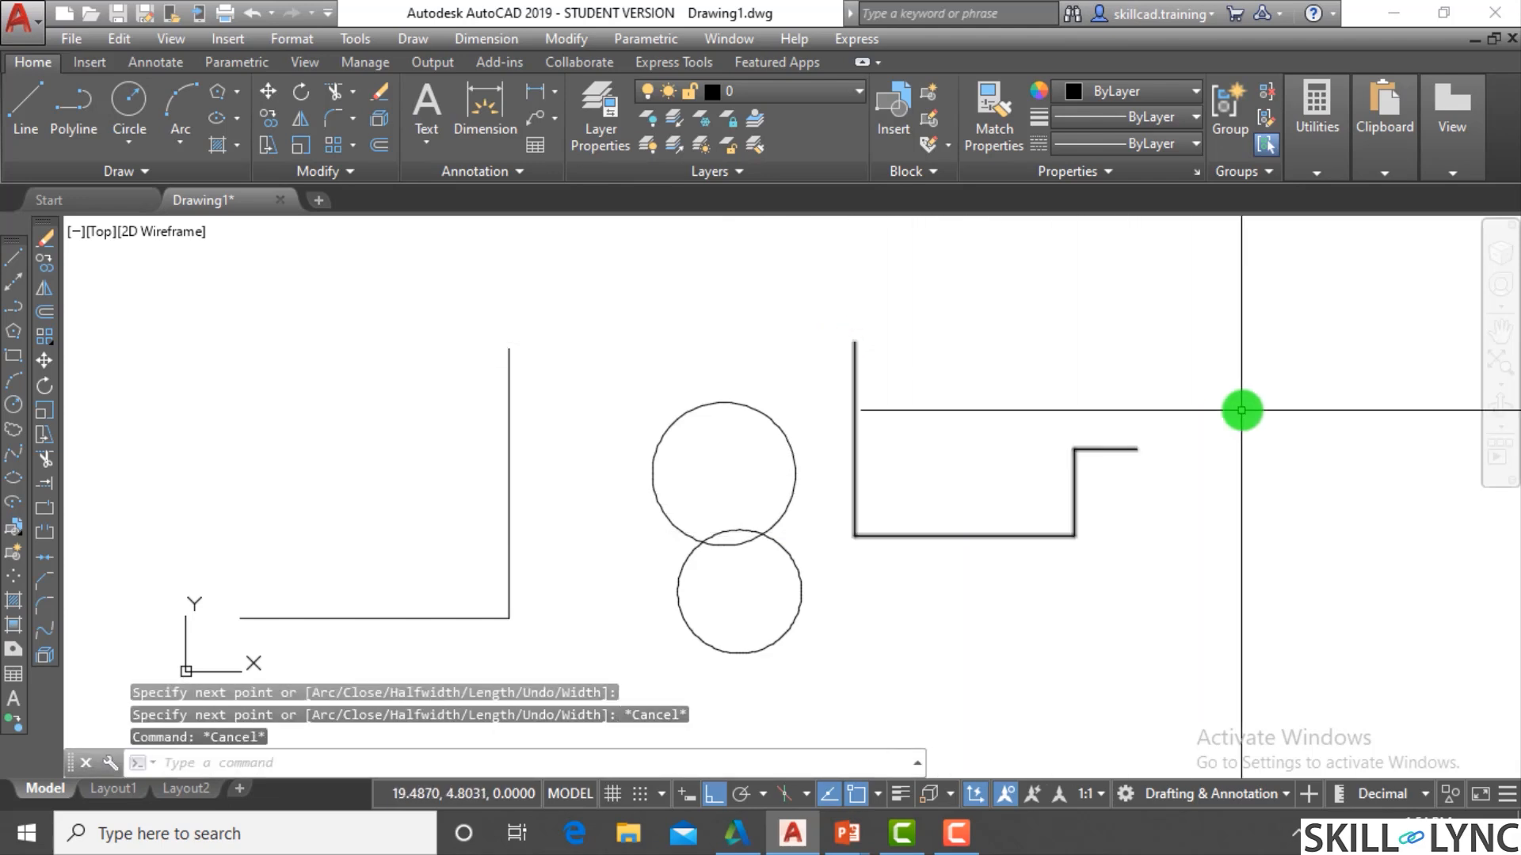
Erase the small stepped polyline to the right of the circles
left_click(1162, 536)
left_click(843, 392)
type("e")
key("Return")
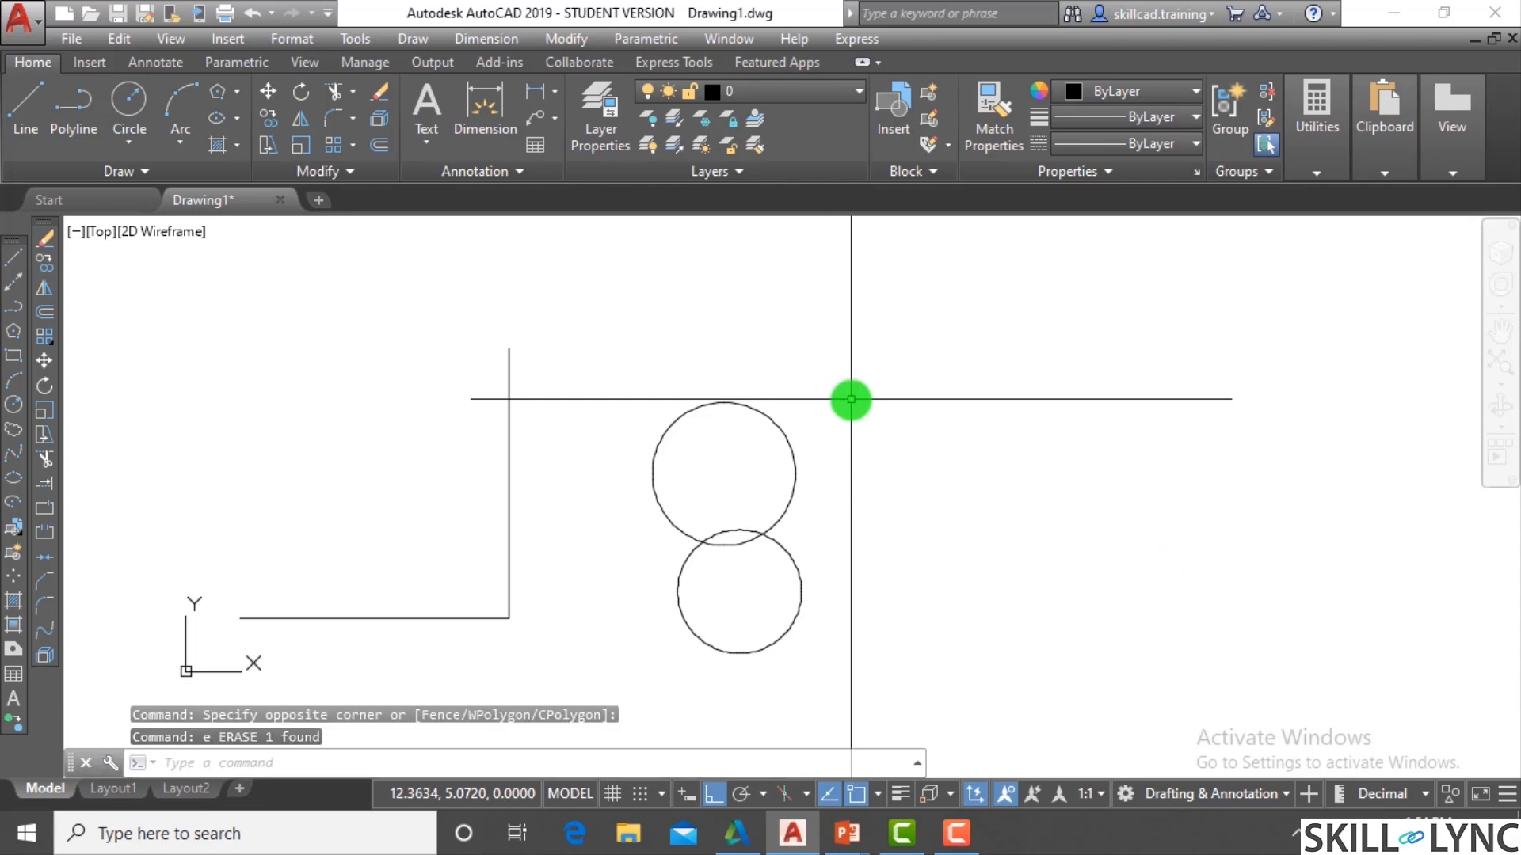
Draw a larger stepped polyline right of the circles with four orthogonal segments running down, right, up and right
type("pl")
key("Return")
left_click(889, 264)
left_click(895, 603)
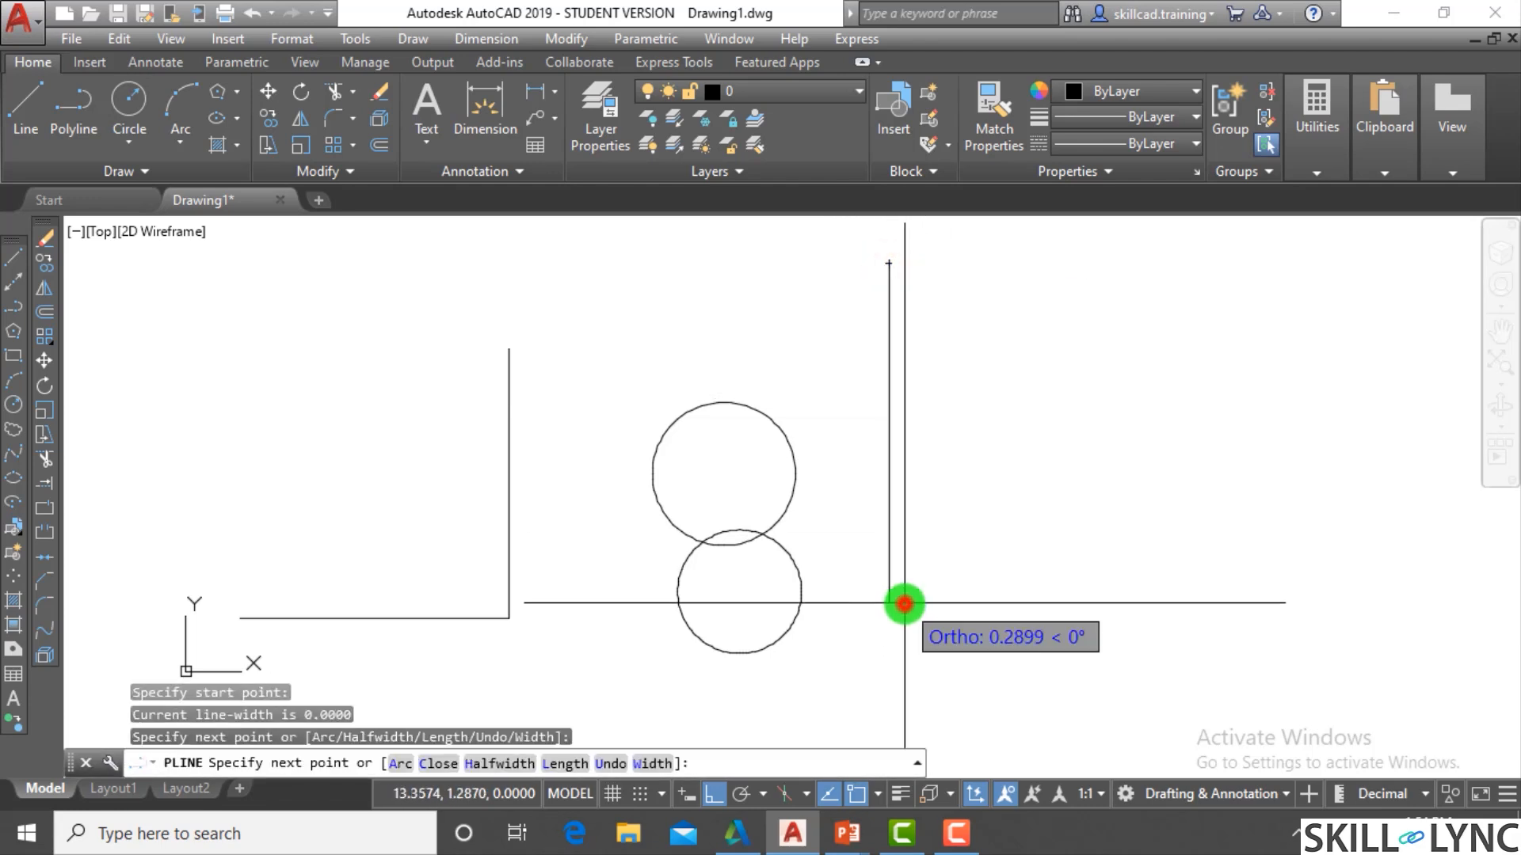
left_click(1169, 599)
left_click(1162, 426)
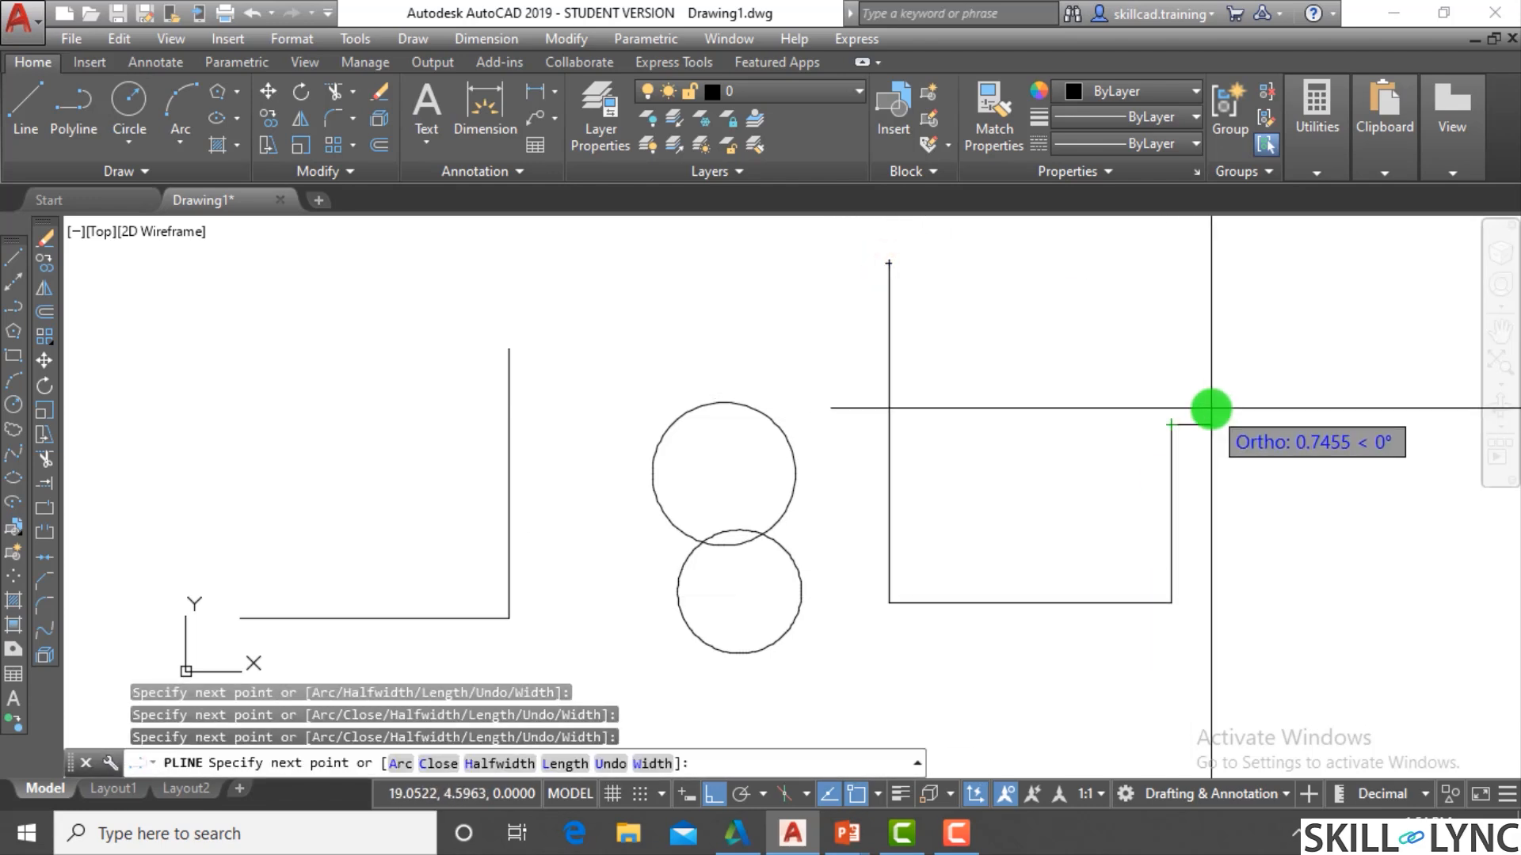
left_click(1390, 428)
key("Escape")
key("Escape")
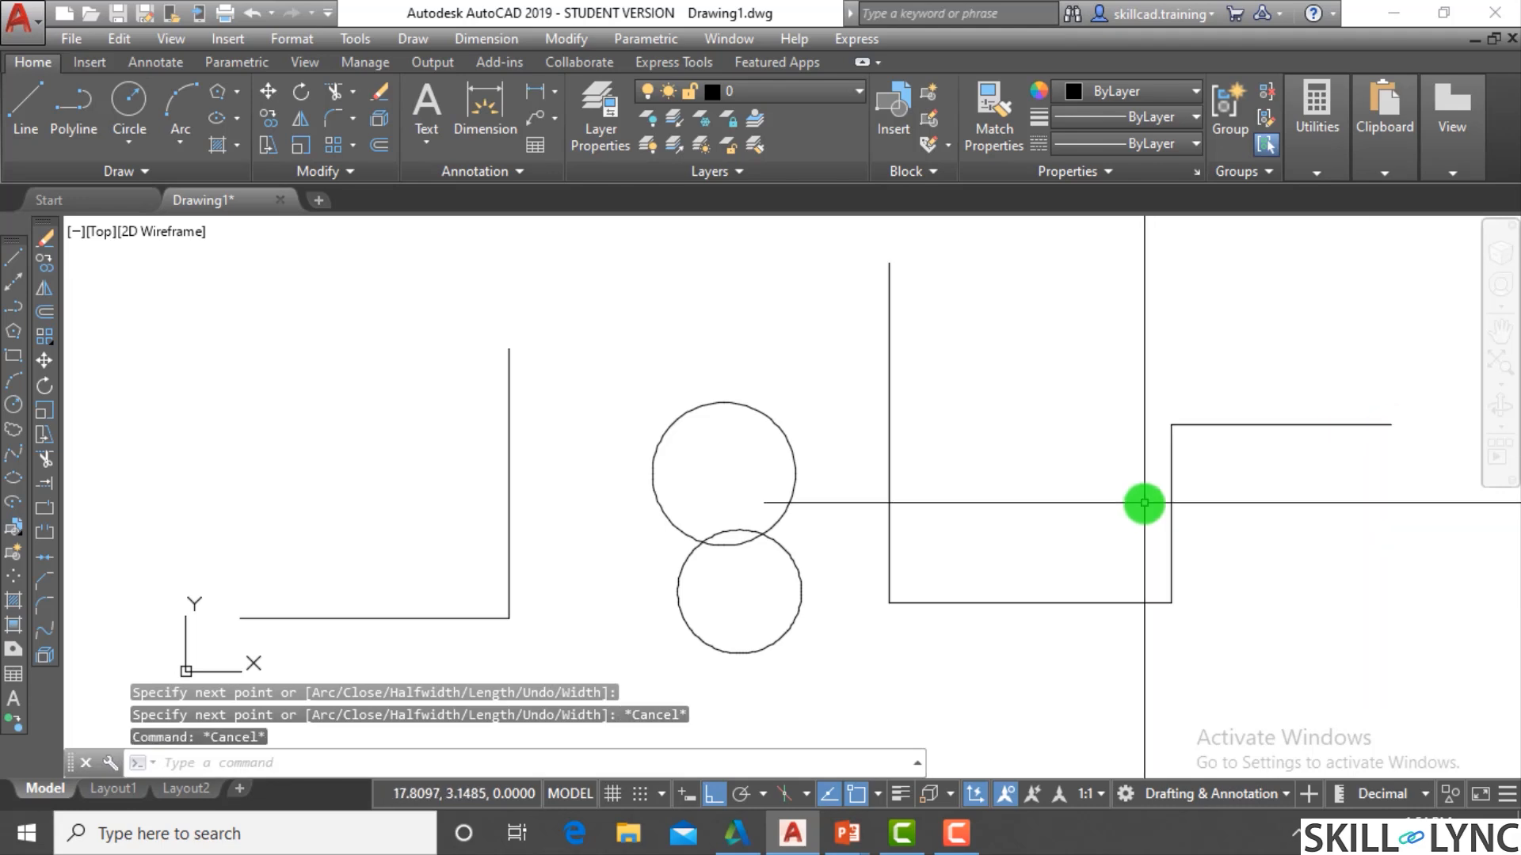
Draw a tall rectangle in the empty area to the left of the L-shape
scroll(1144, 502, "down", 2)
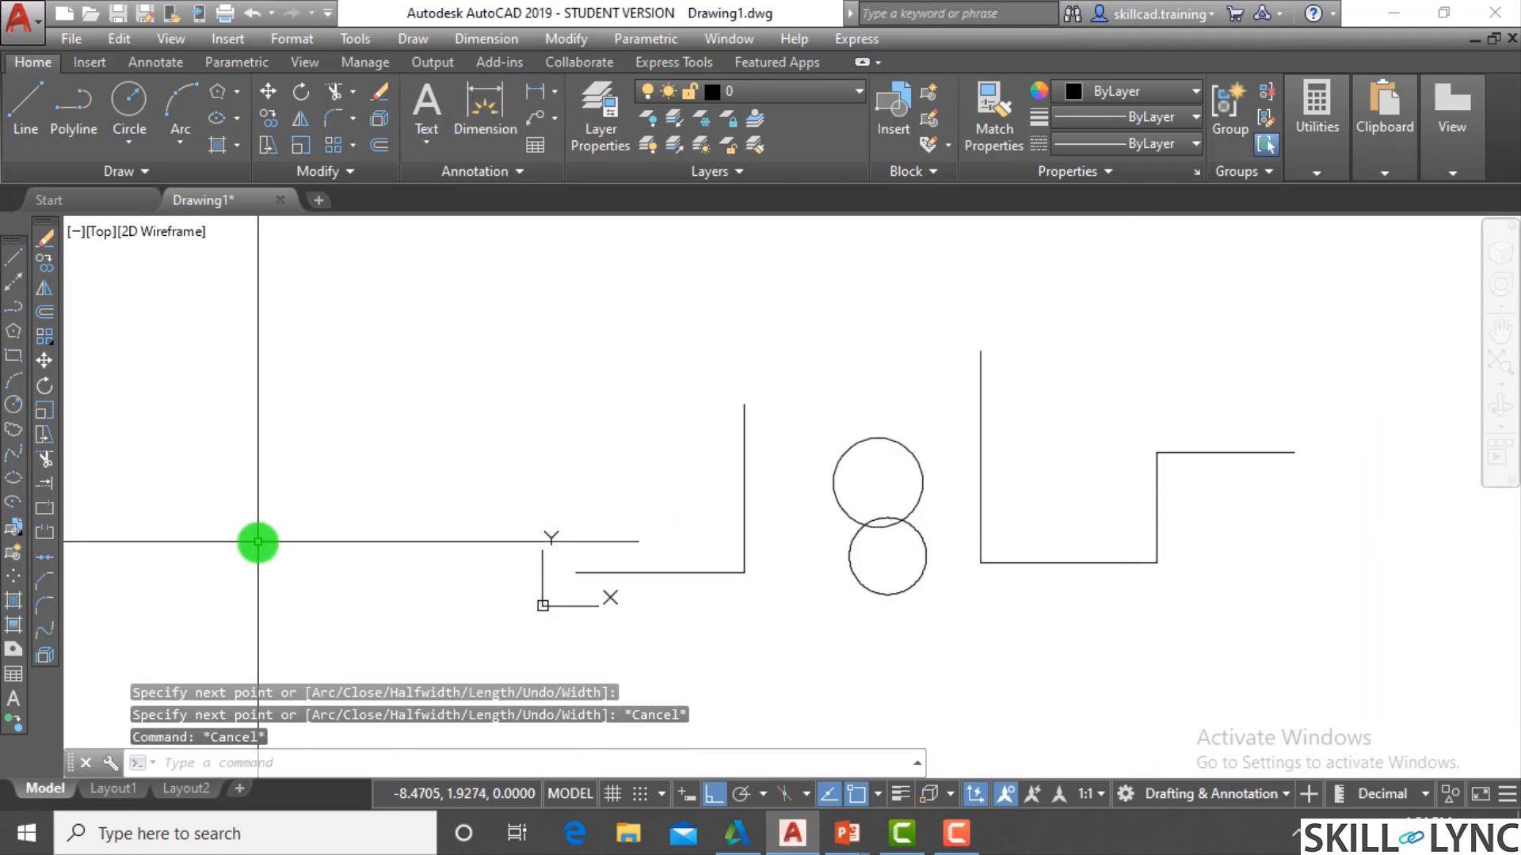
type("rec")
key("Return")
left_click(255, 331)
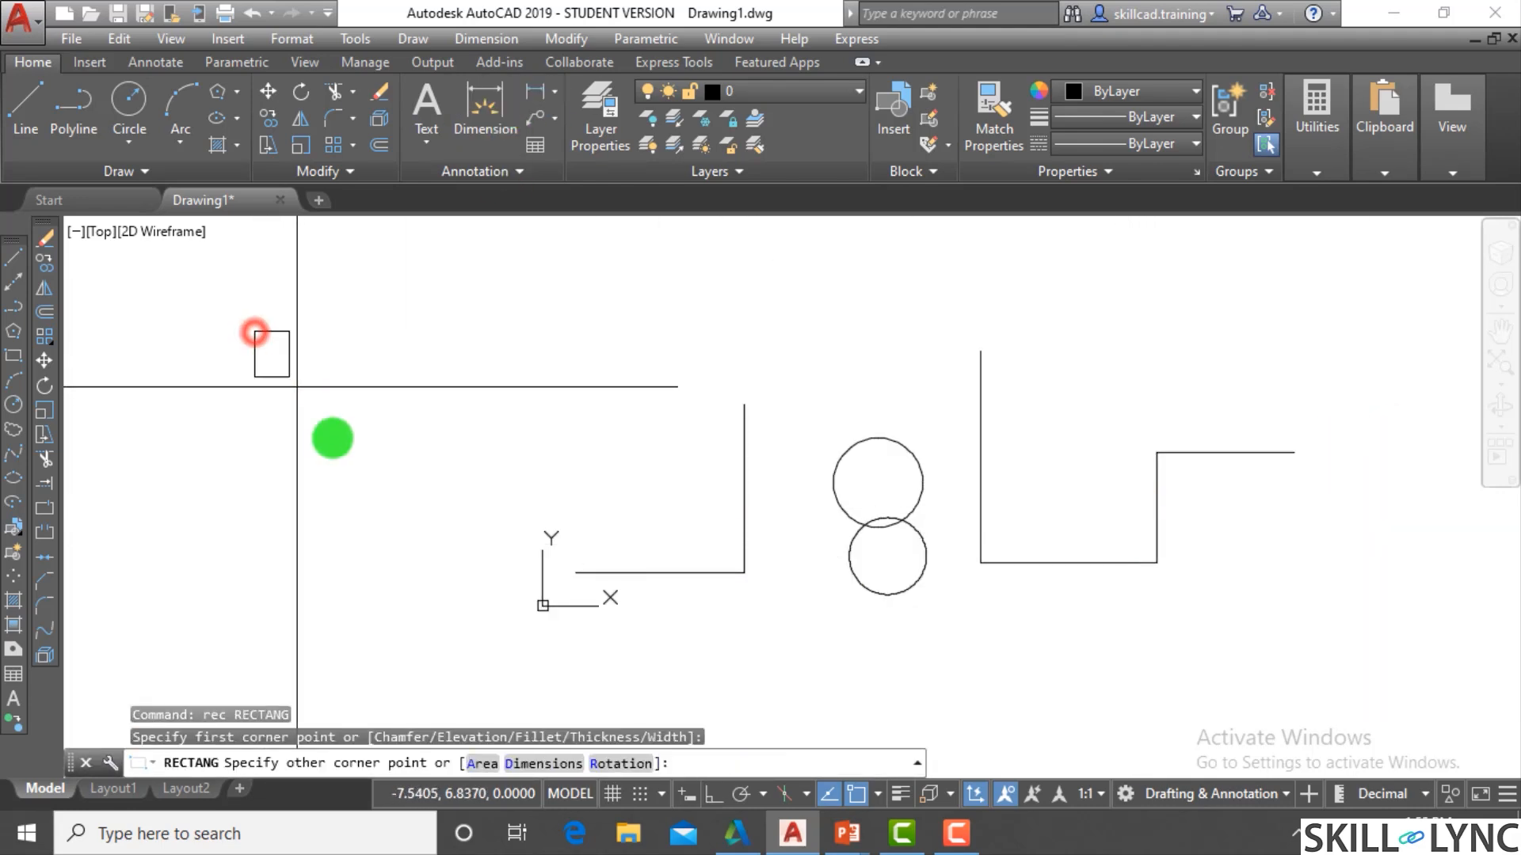
left_click(467, 674)
key("Escape")
key("Escape")
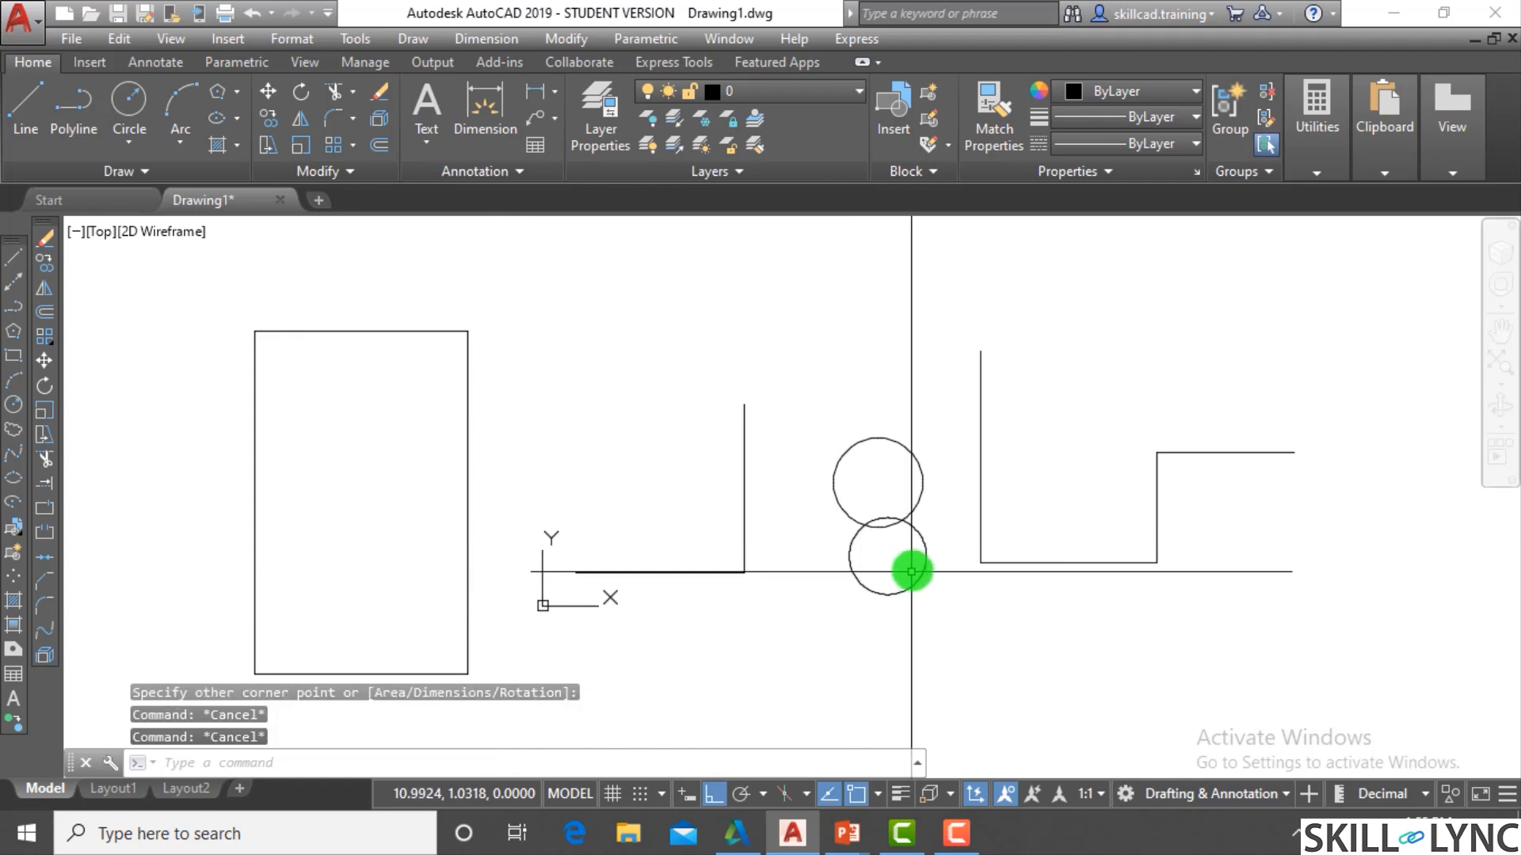
scroll(911, 559, "down", 2)
left_click(578, 658)
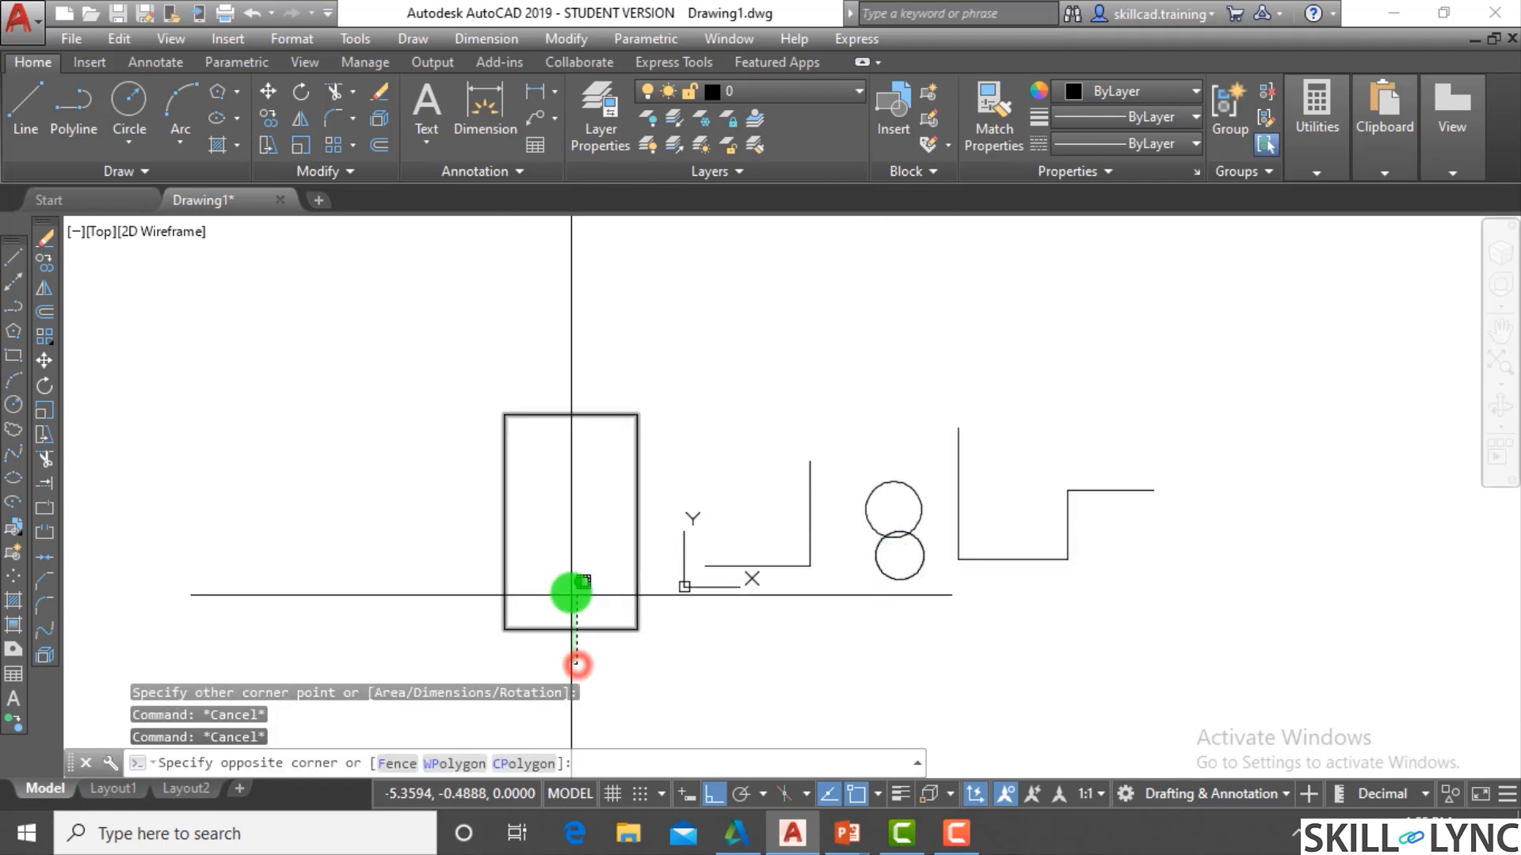
left_click(570, 596)
key("Escape")
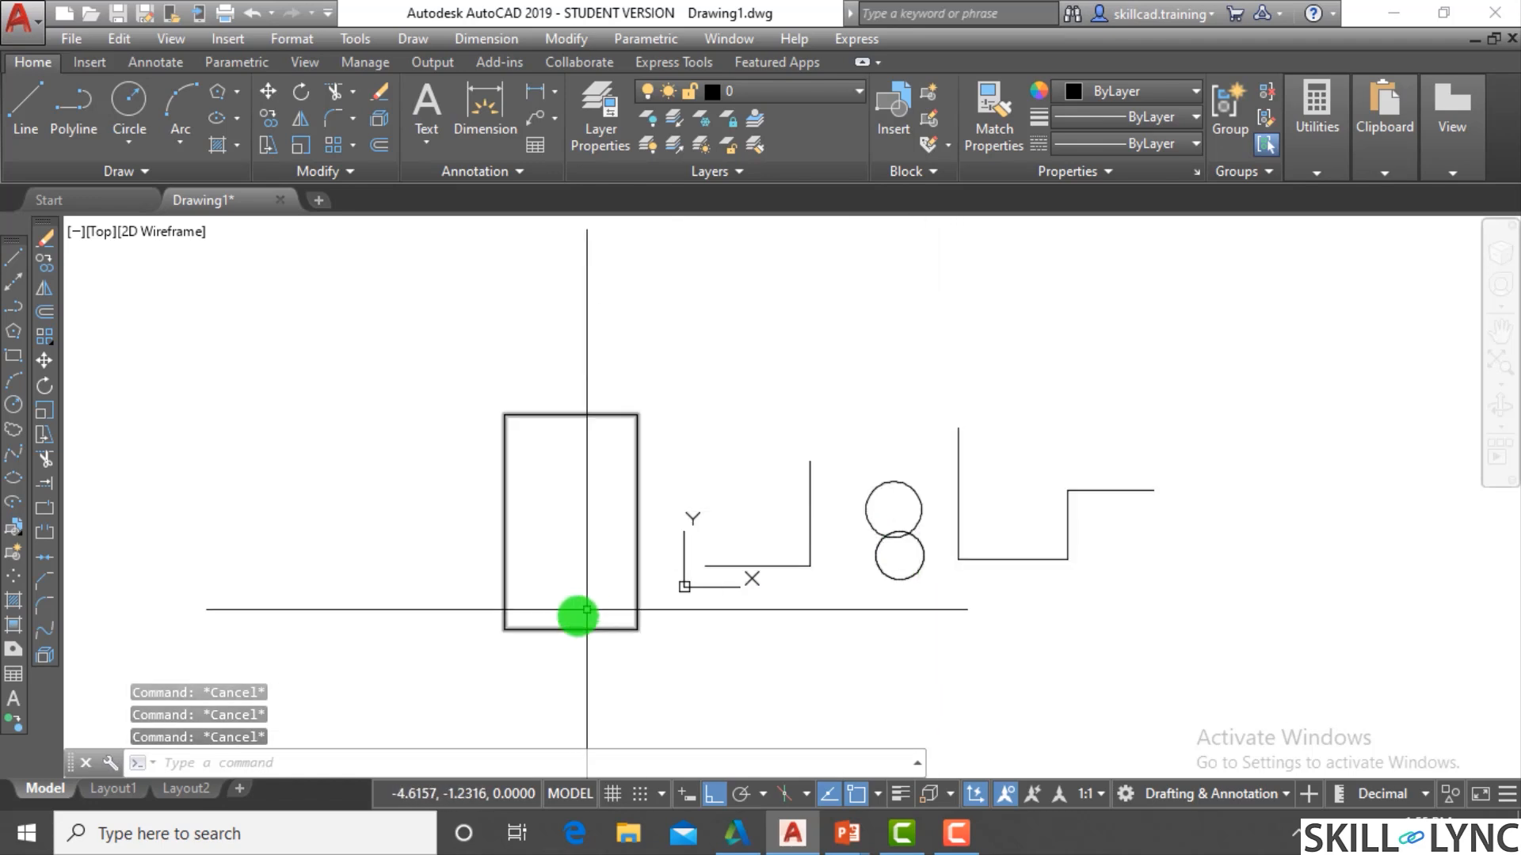
scroll(850, 586, "up", 2)
scroll(850, 586, "up", 1)
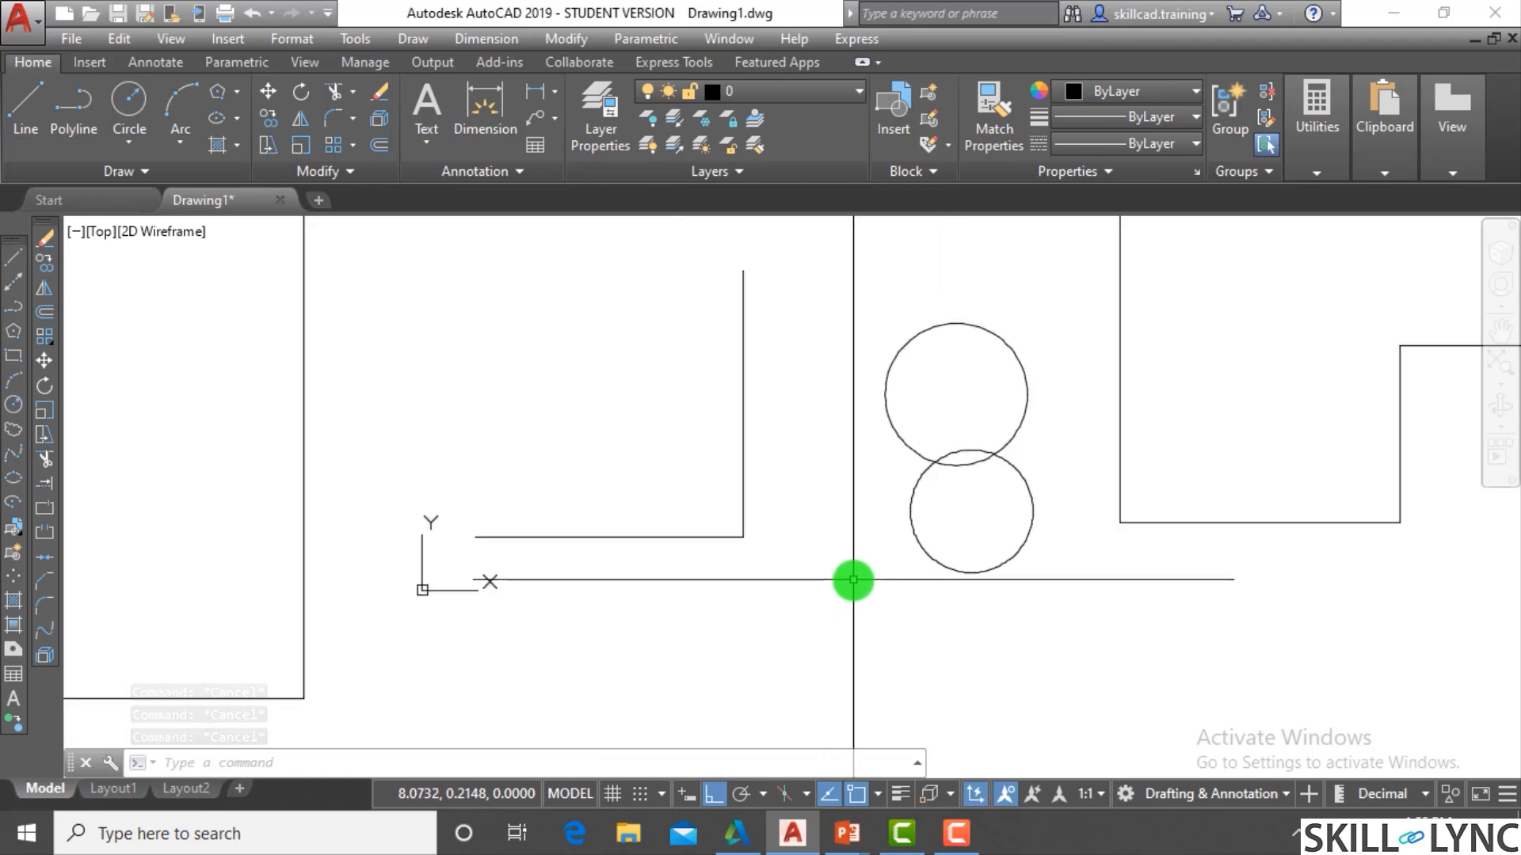
Fillet the corner of the L-shape with radius 1, picking the horizontal line first and the vertical line second
scroll(850, 586, "down", 1)
type("f")
key("Return")
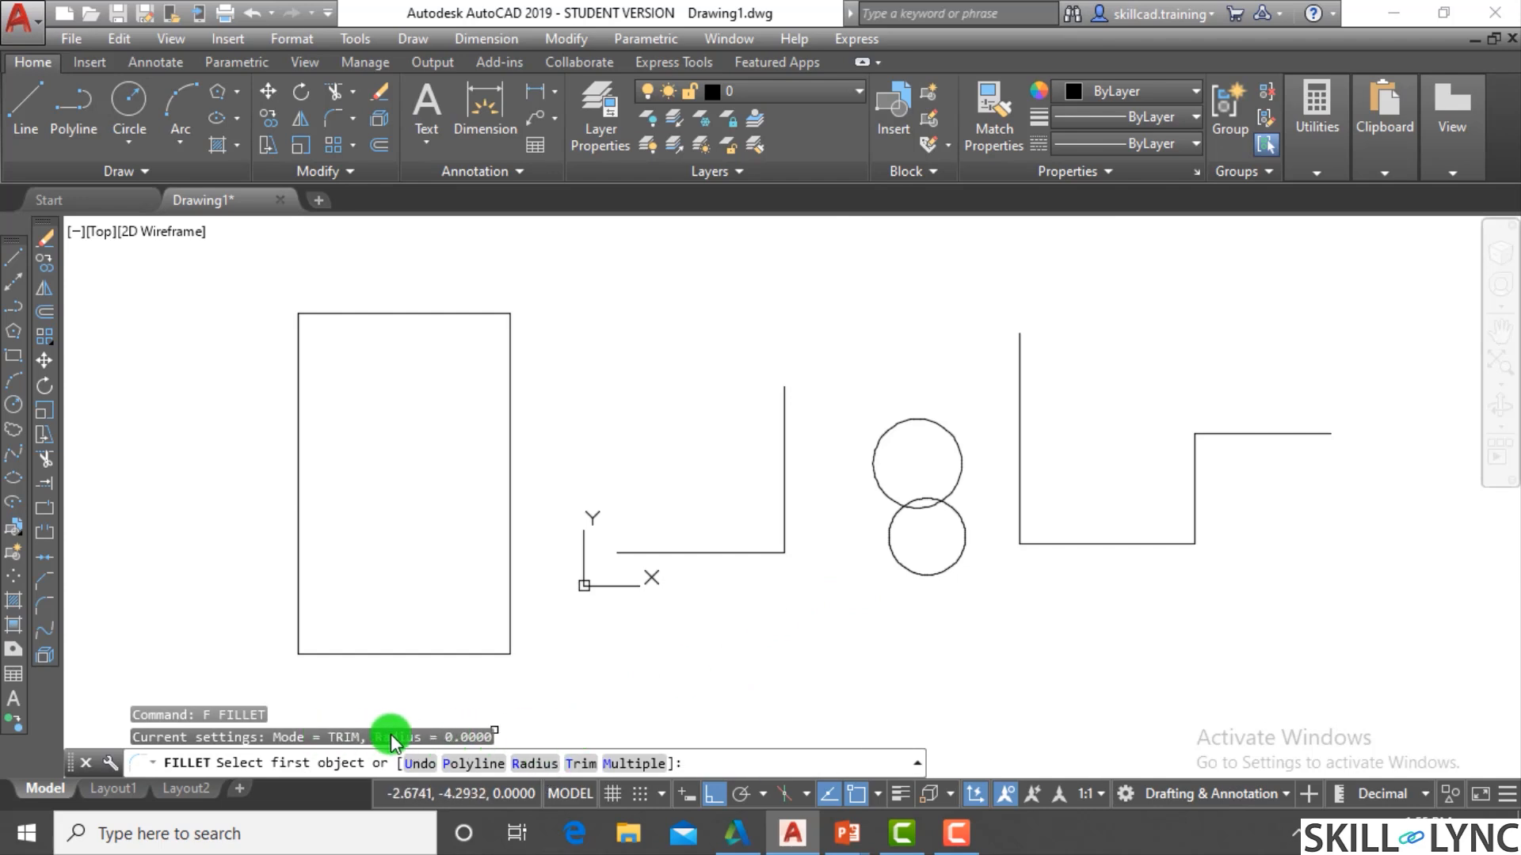
left_click(527, 764)
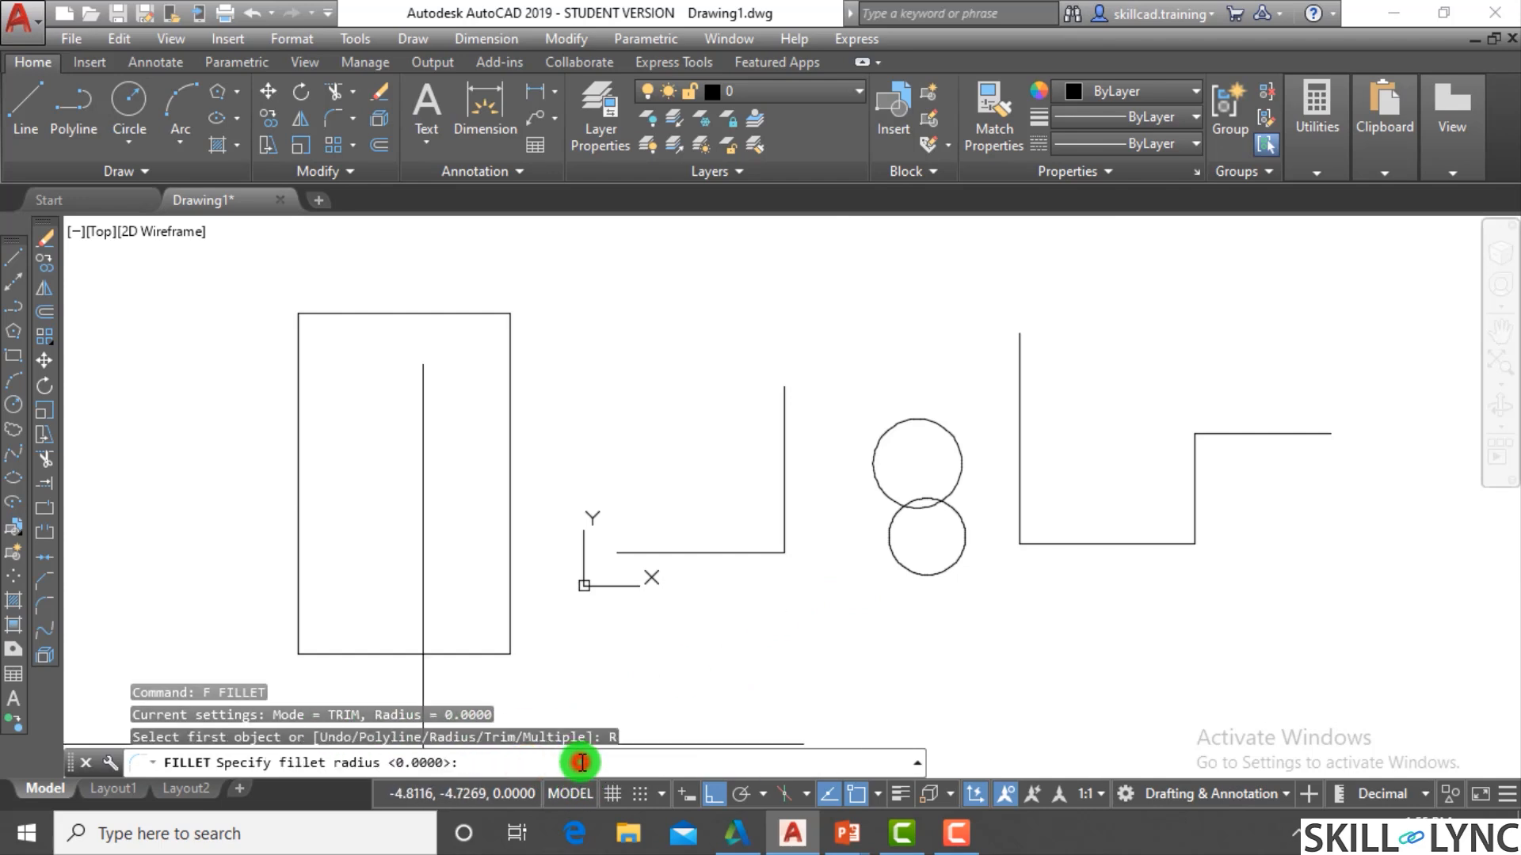
key("Return")
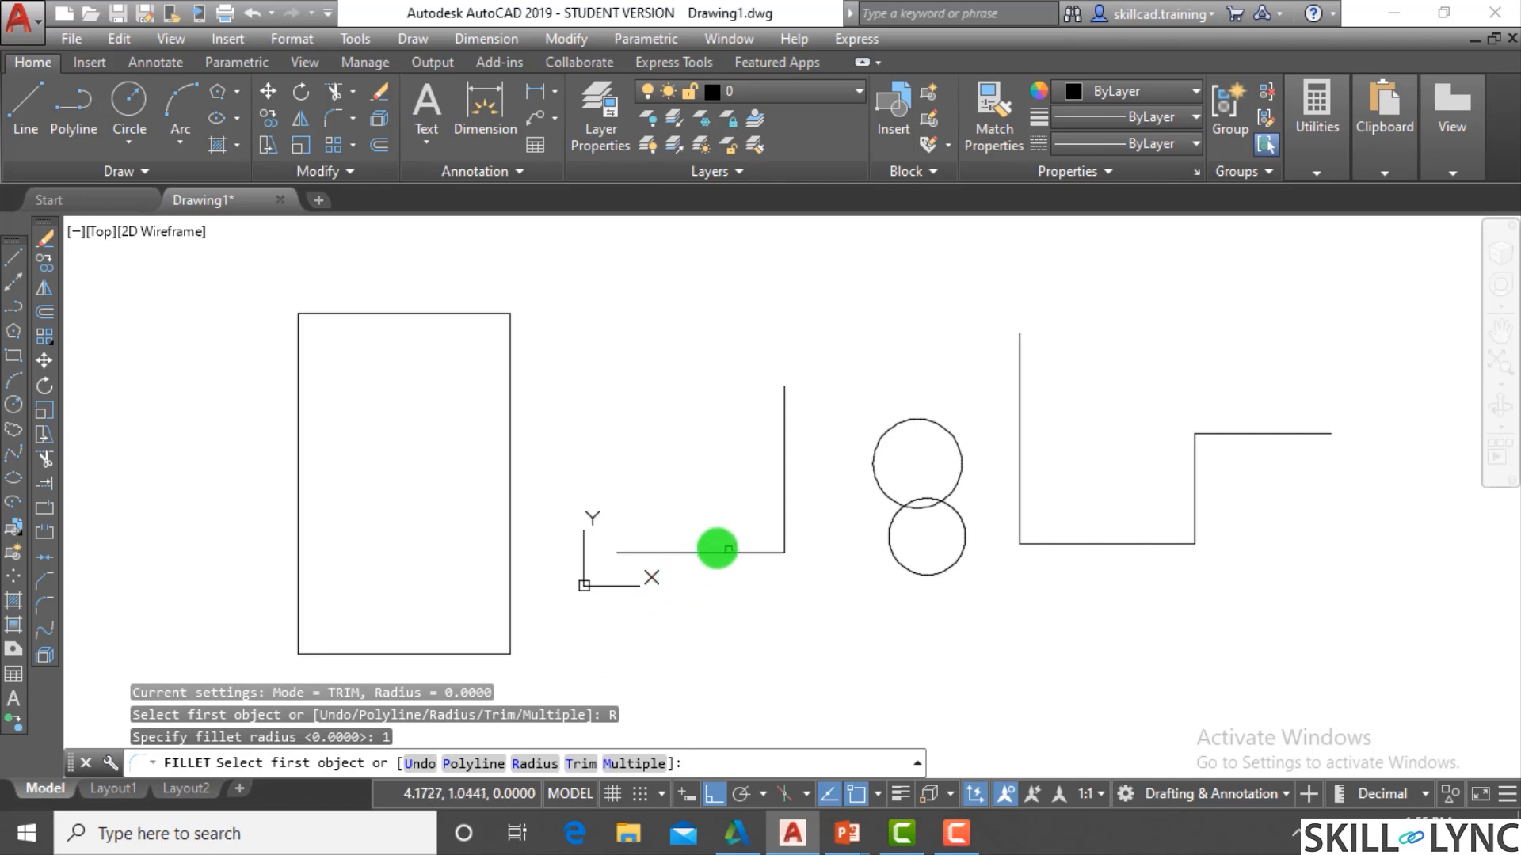
left_click(703, 551)
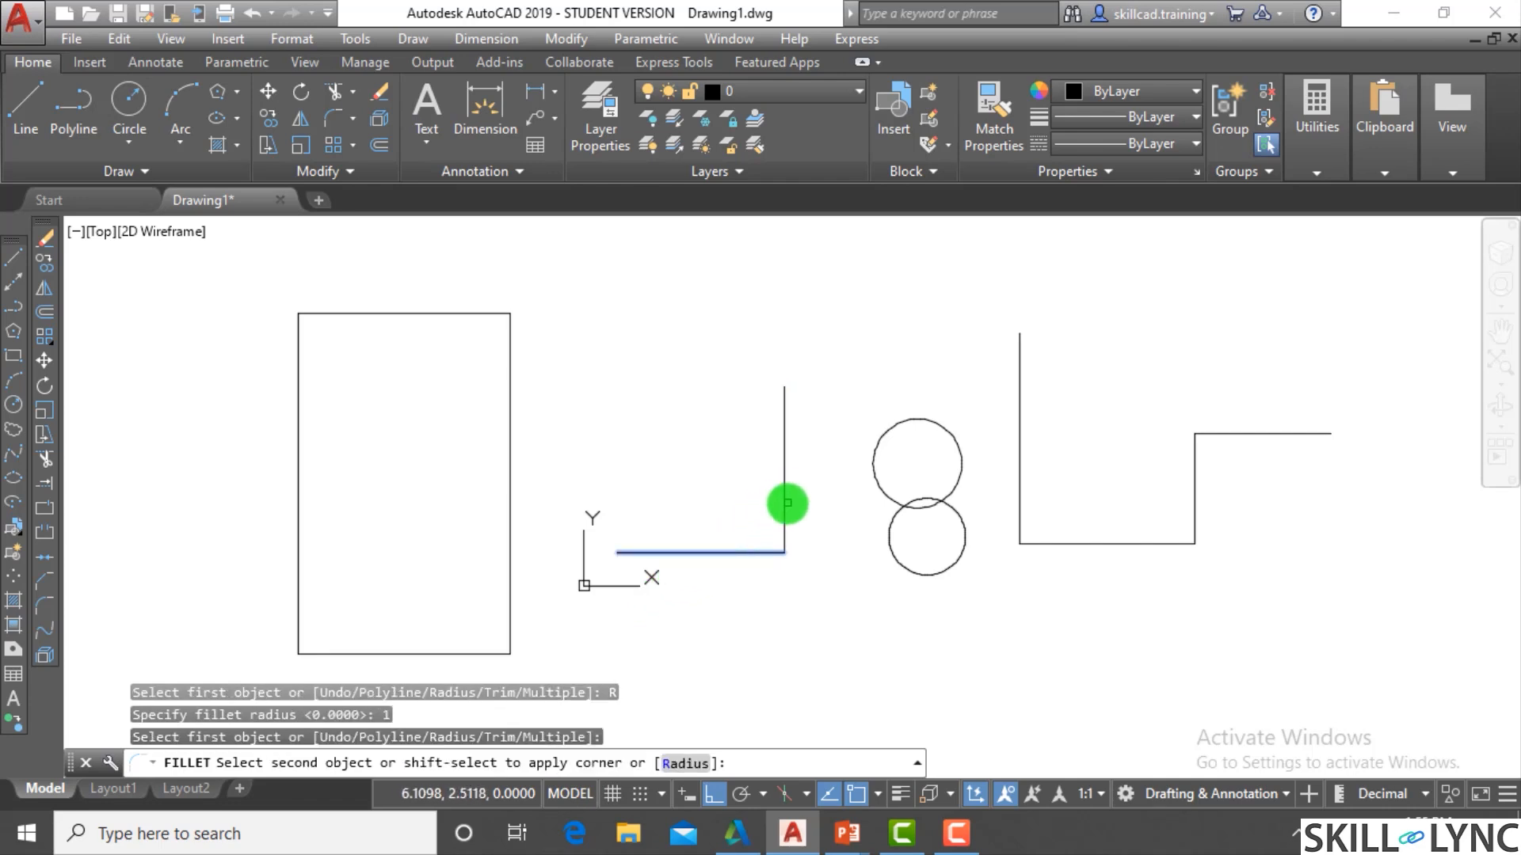
left_click(784, 519)
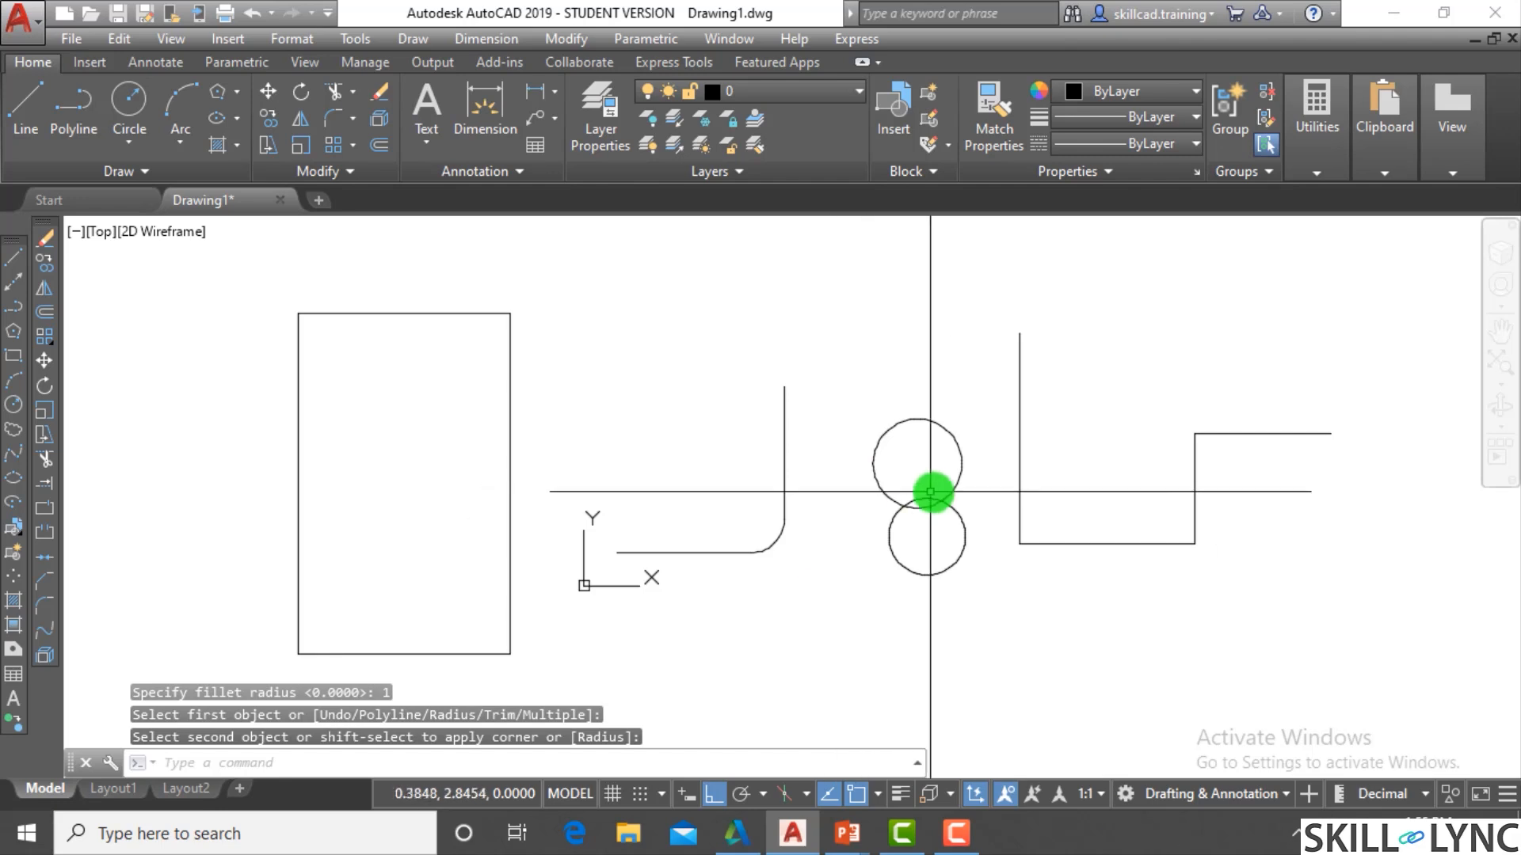
Fillet the left side of the two overlapping circles with radius 1, picking the upper circle first
scroll(931, 492, "up", 2)
key("Return")
left_click(876, 503)
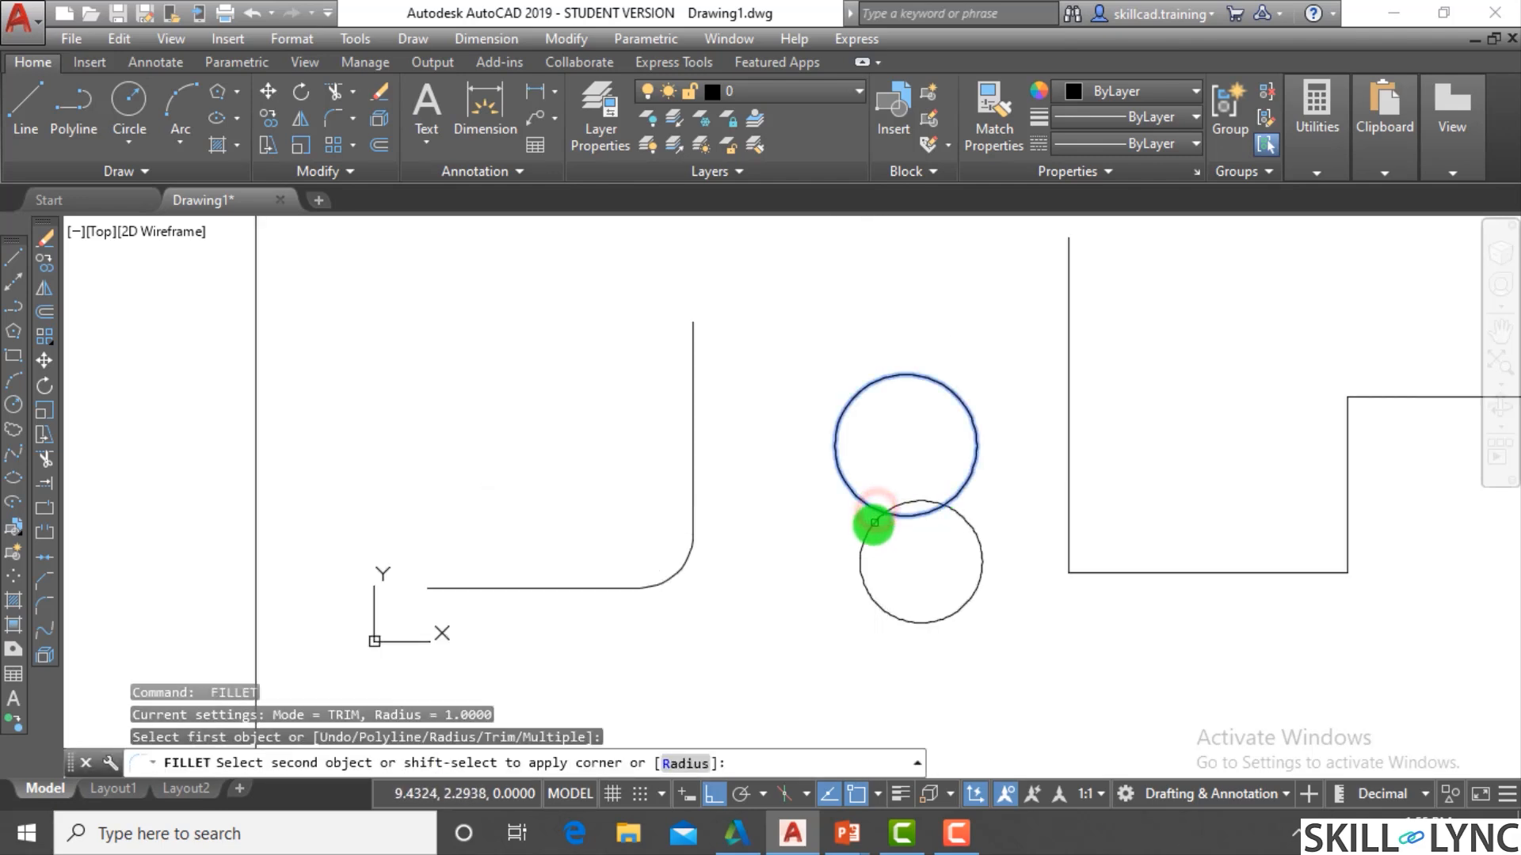
left_click(875, 523)
Fillet the right side of the two overlapping circles with the same radius, picking the upper circle first
key("Return")
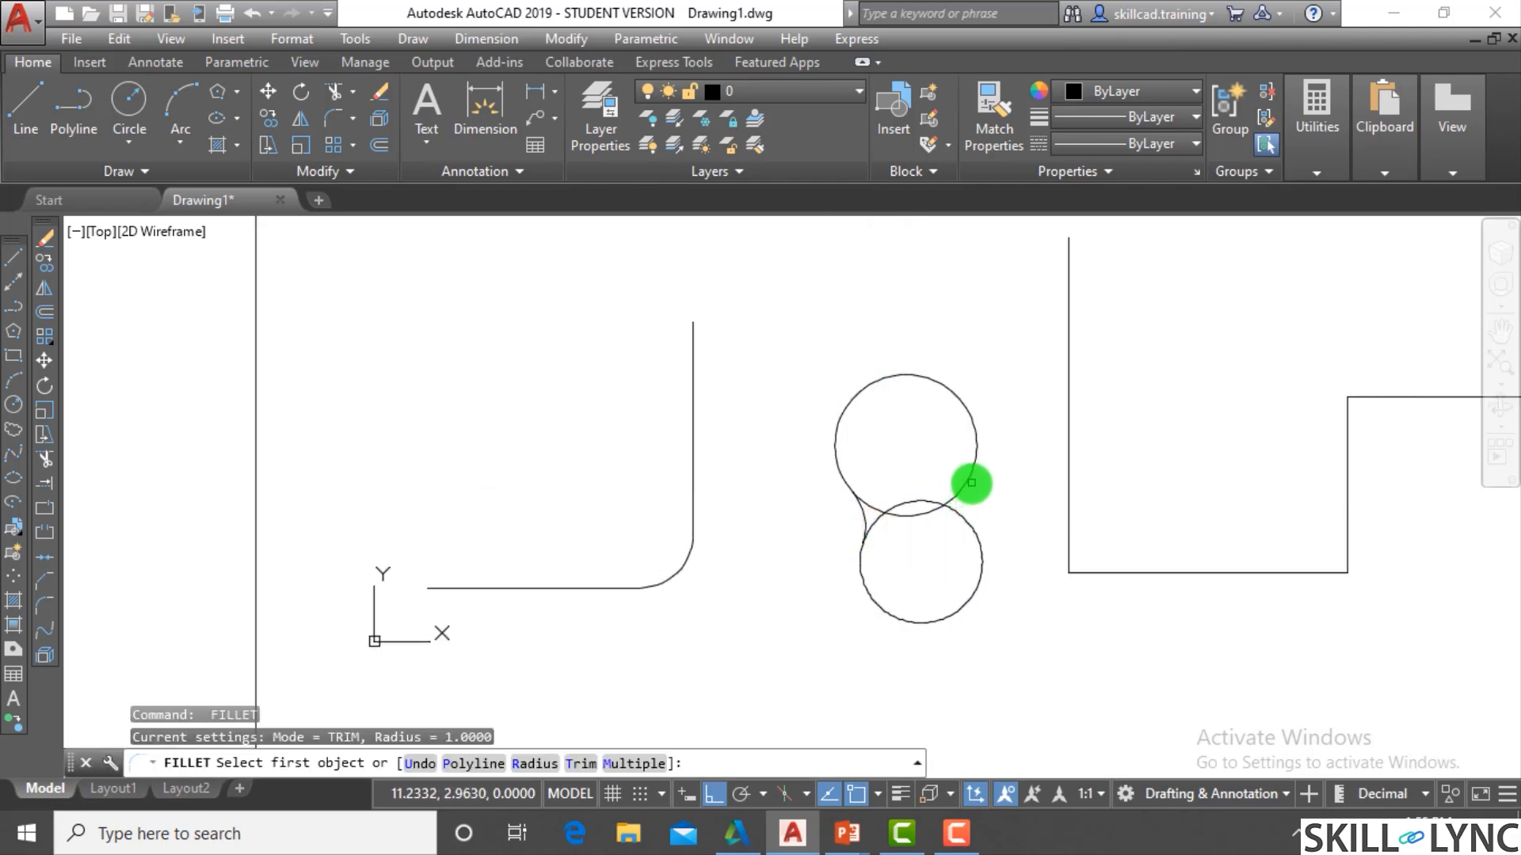
left_click(972, 480)
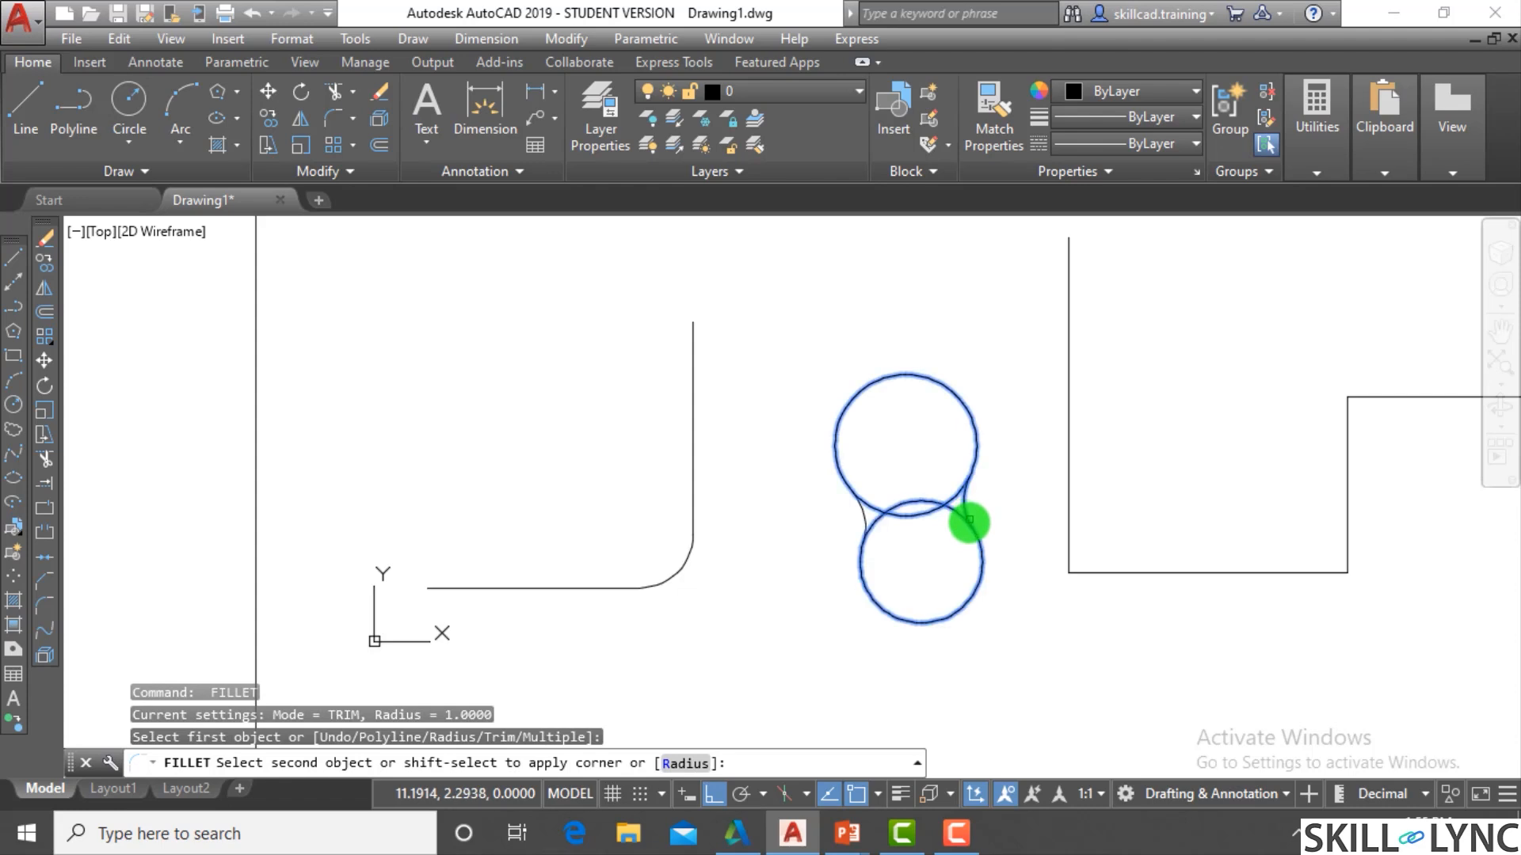
left_click(969, 516)
scroll(962, 542, "down", 4)
scroll(1029, 595, "up", 4)
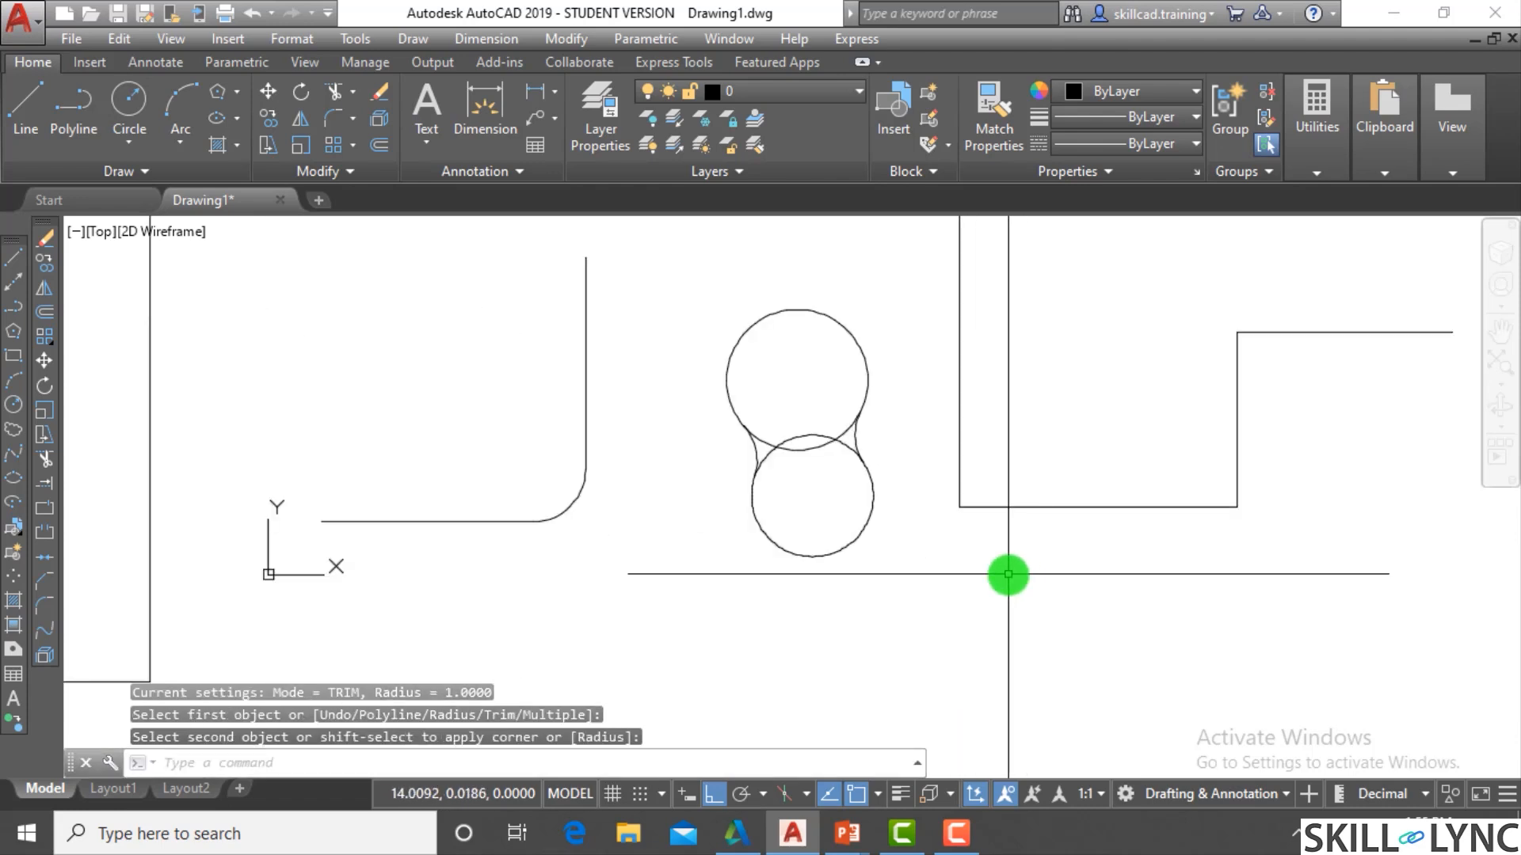
scroll(1015, 592, "down", 2)
type("f")
key("Return")
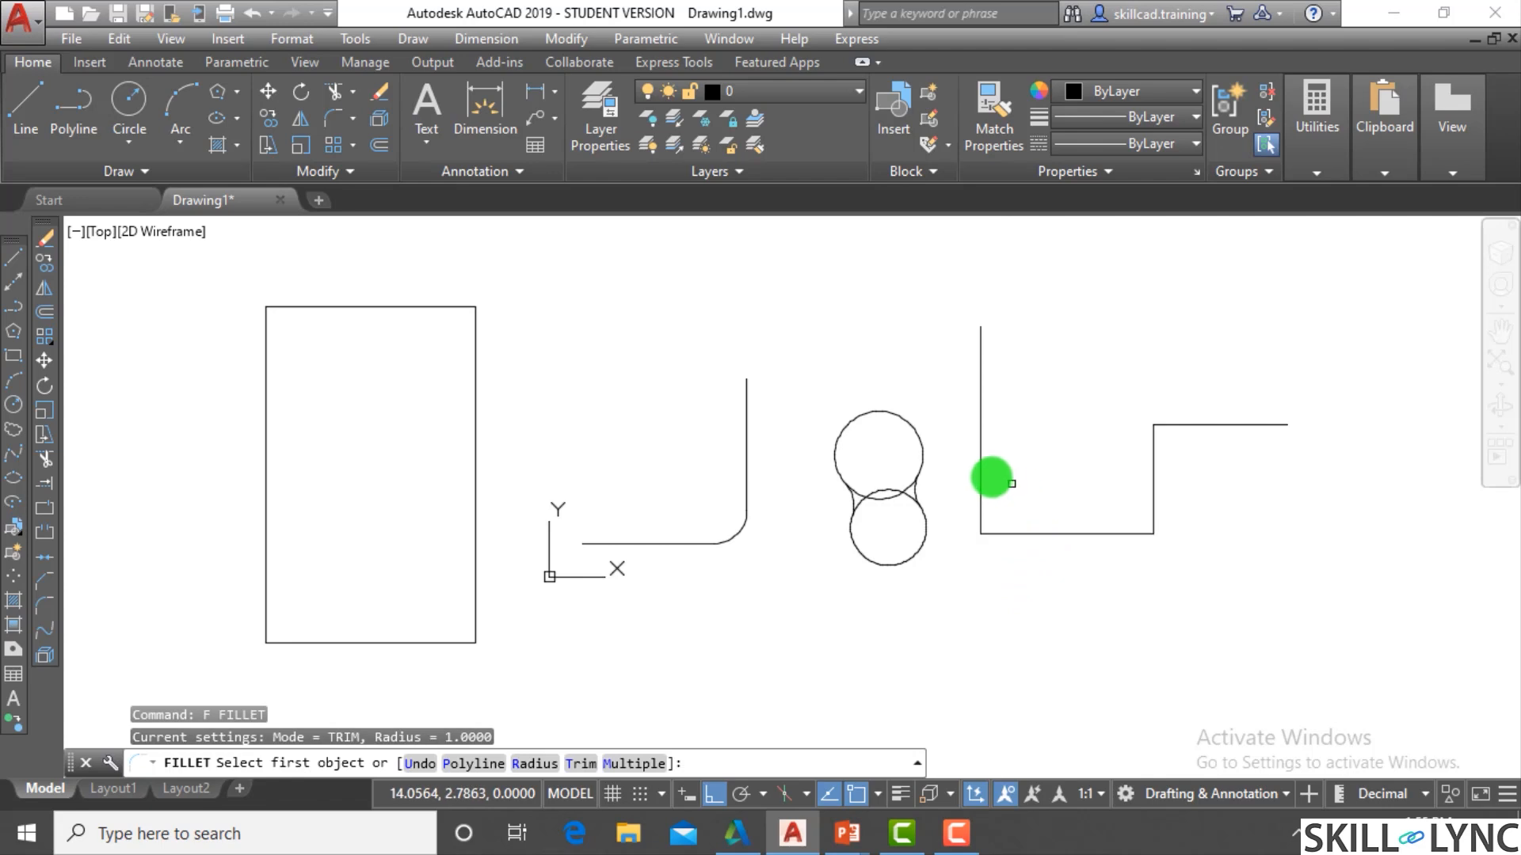
key("Escape")
Fillet all corners of the stepped polyline at once with the Polyline option, accepting the radius of 1
type("f")
key("Return")
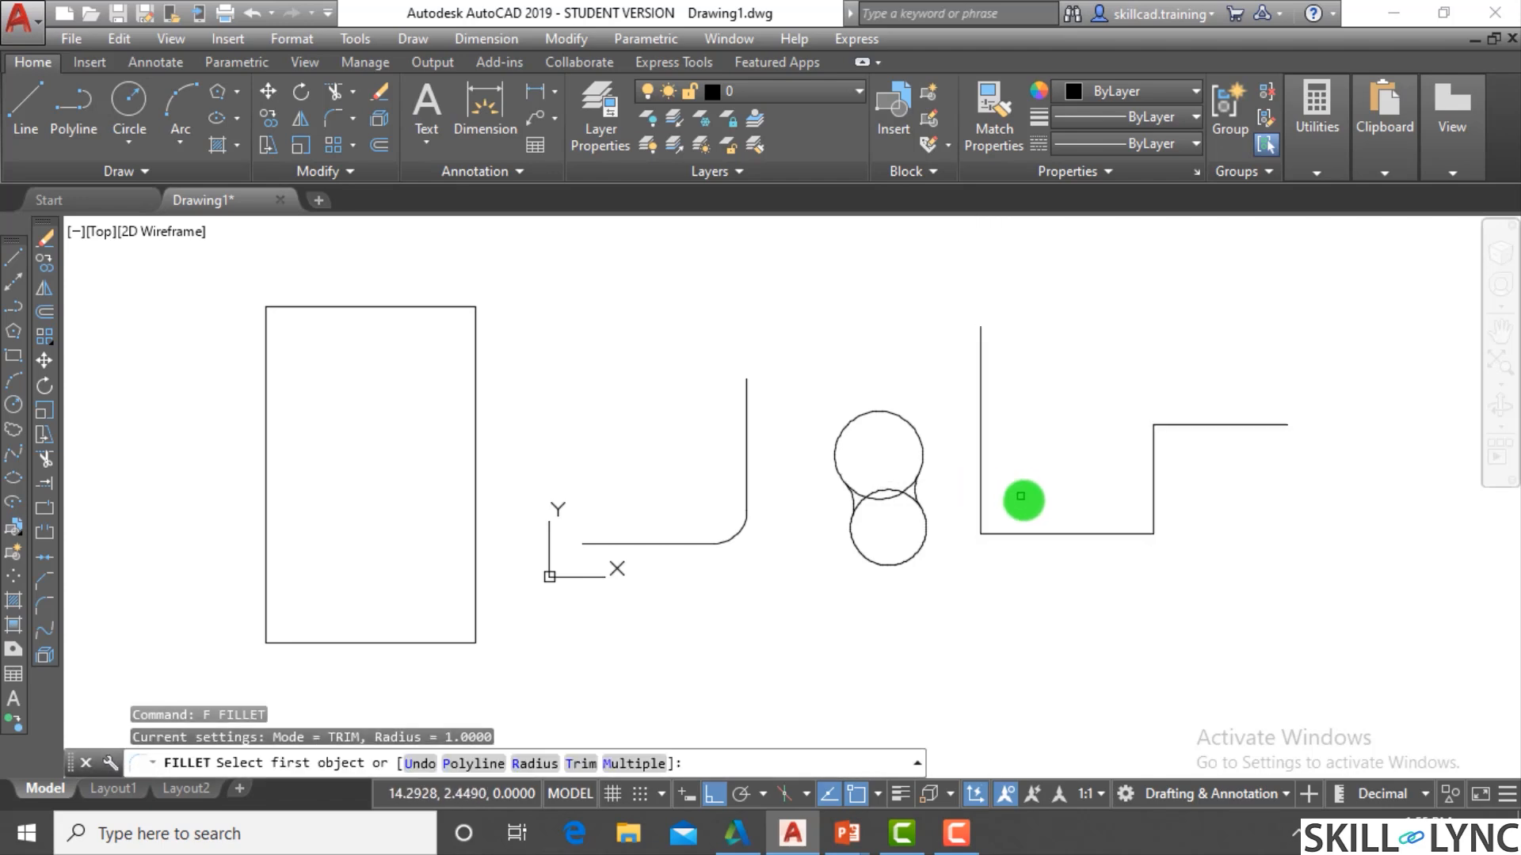
left_click(492, 765)
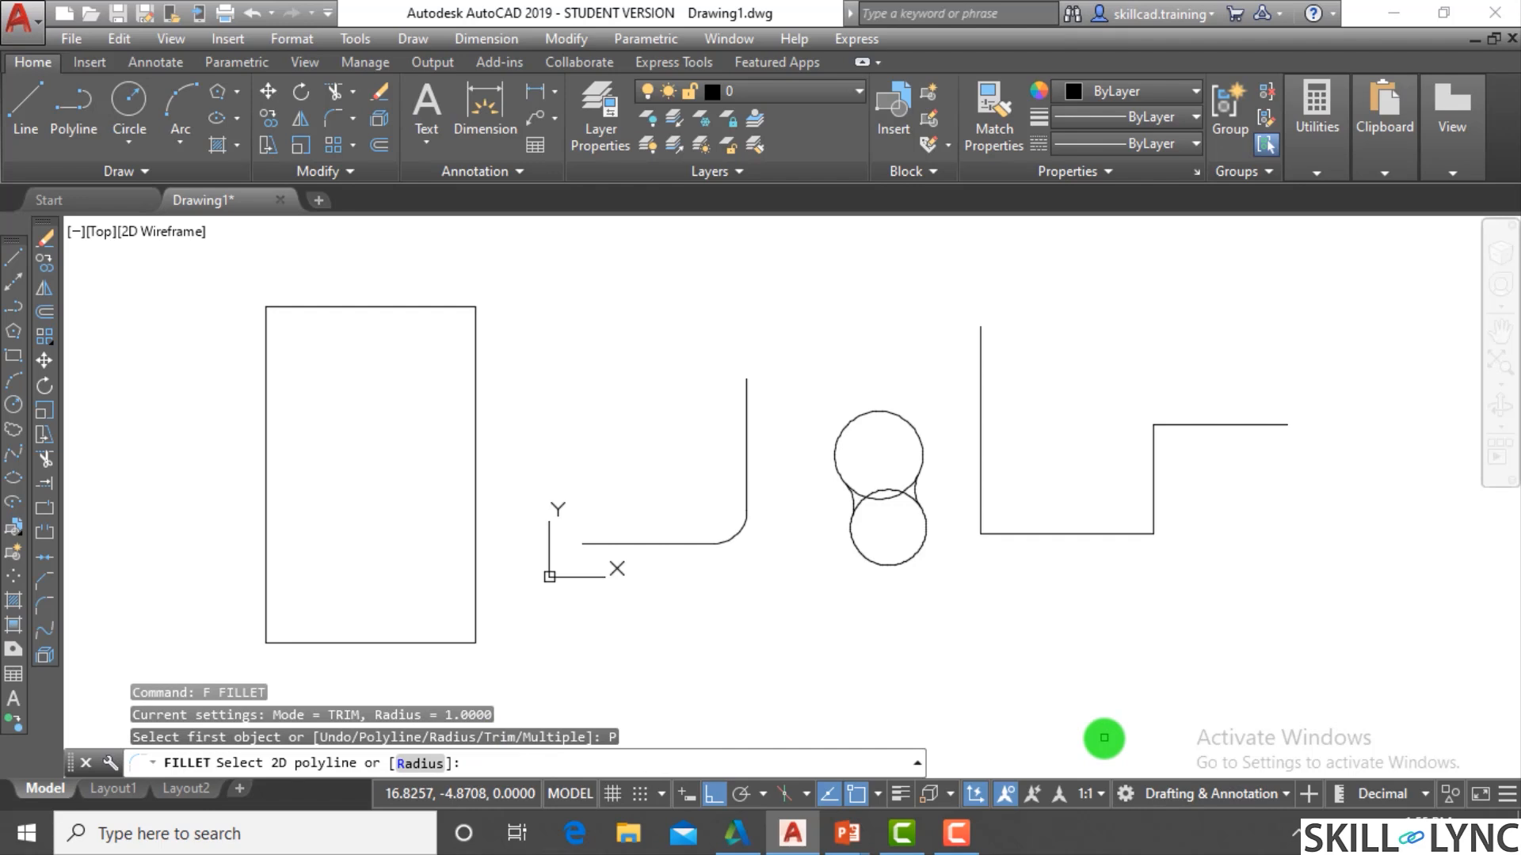
type("r")
key("Return")
key("Return")
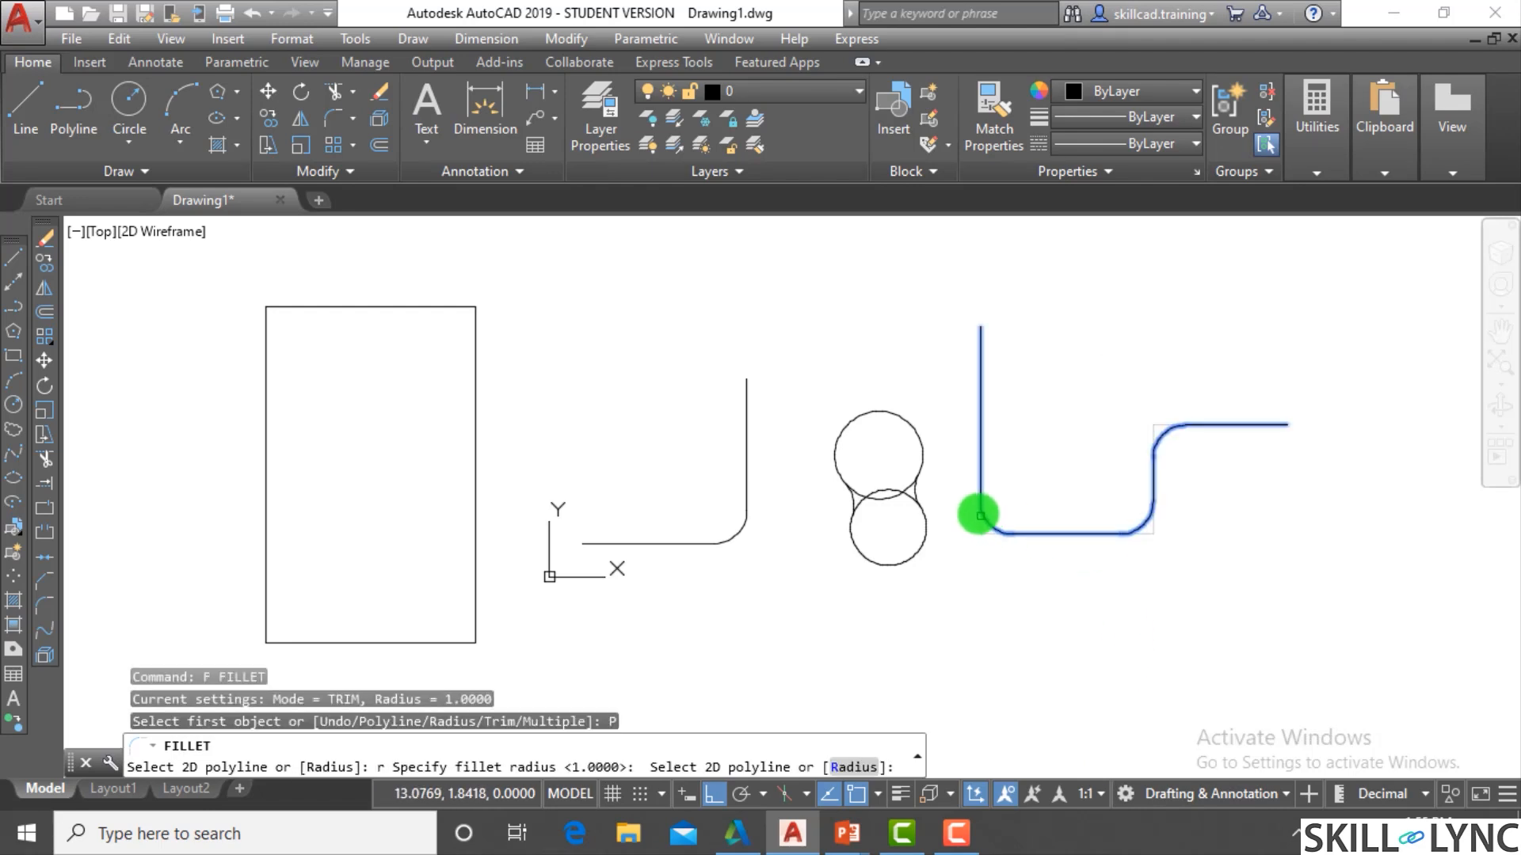
left_click(979, 508)
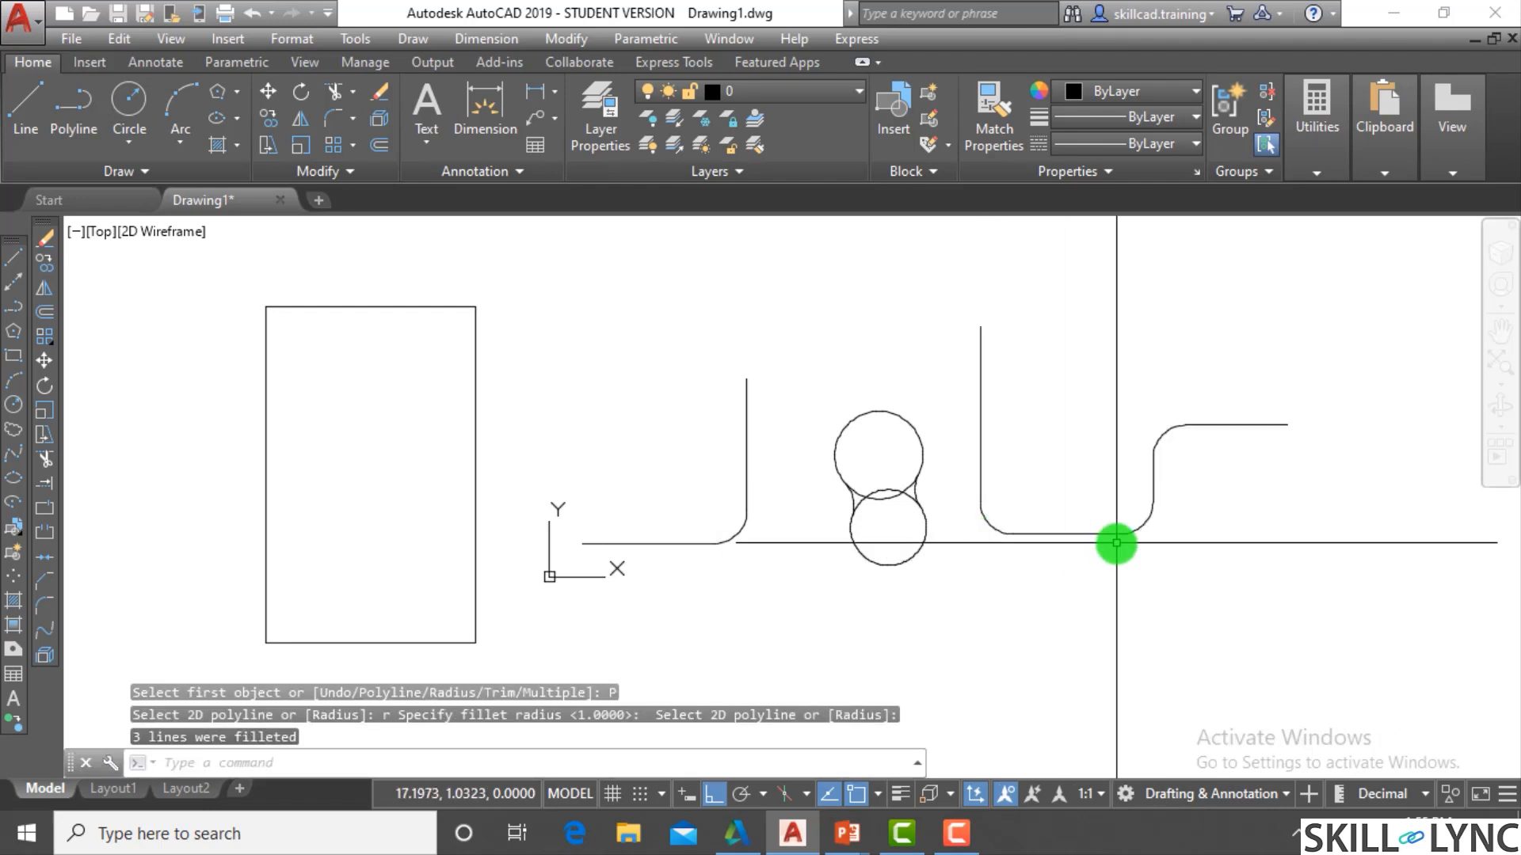
Fillet all corners of the rectangle at once with the Polyline option
key("Return")
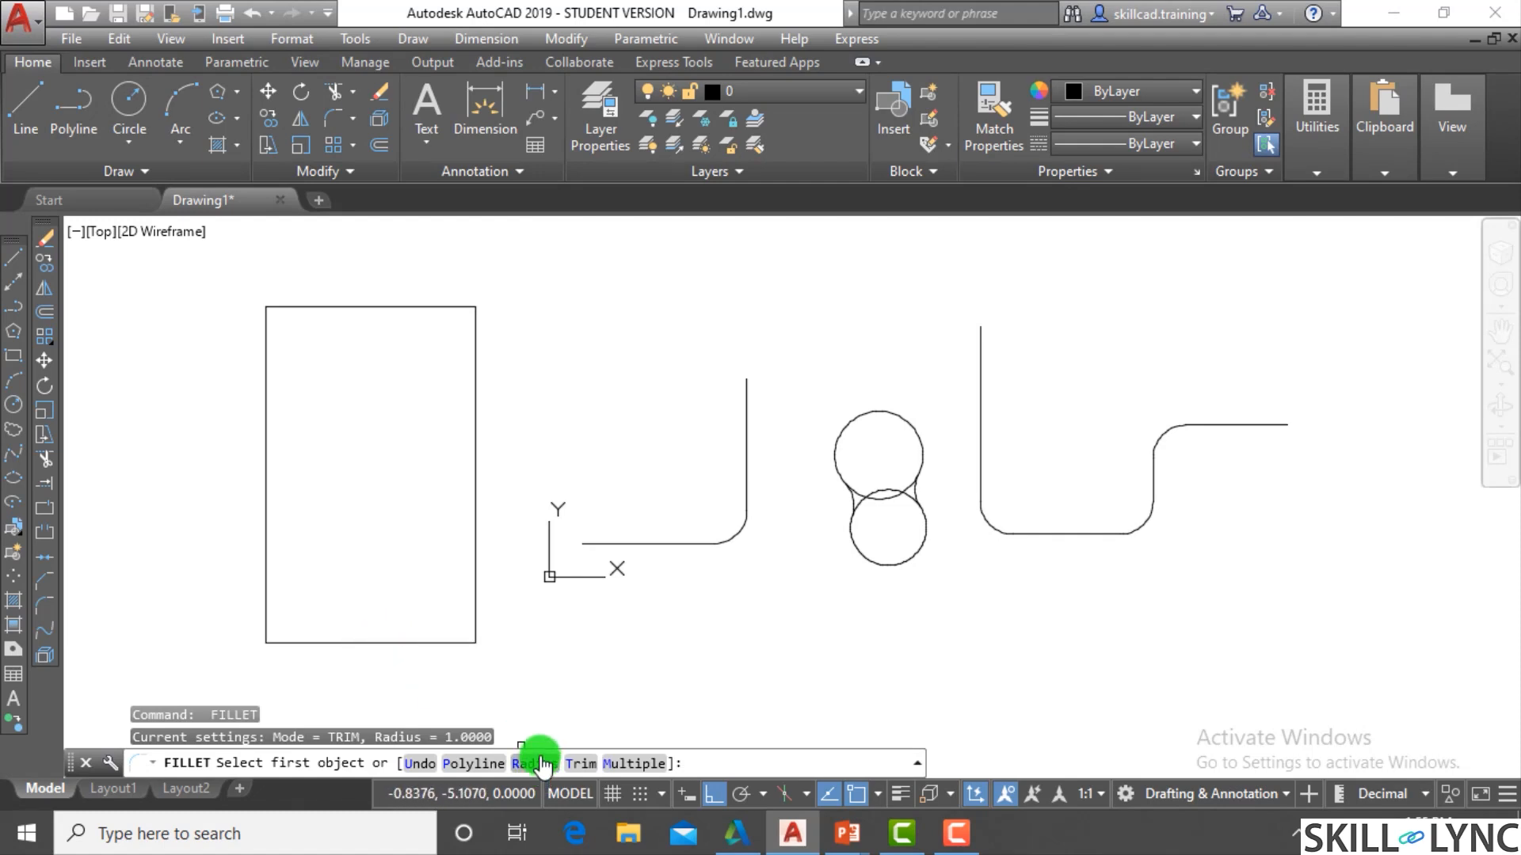
left_click(472, 763)
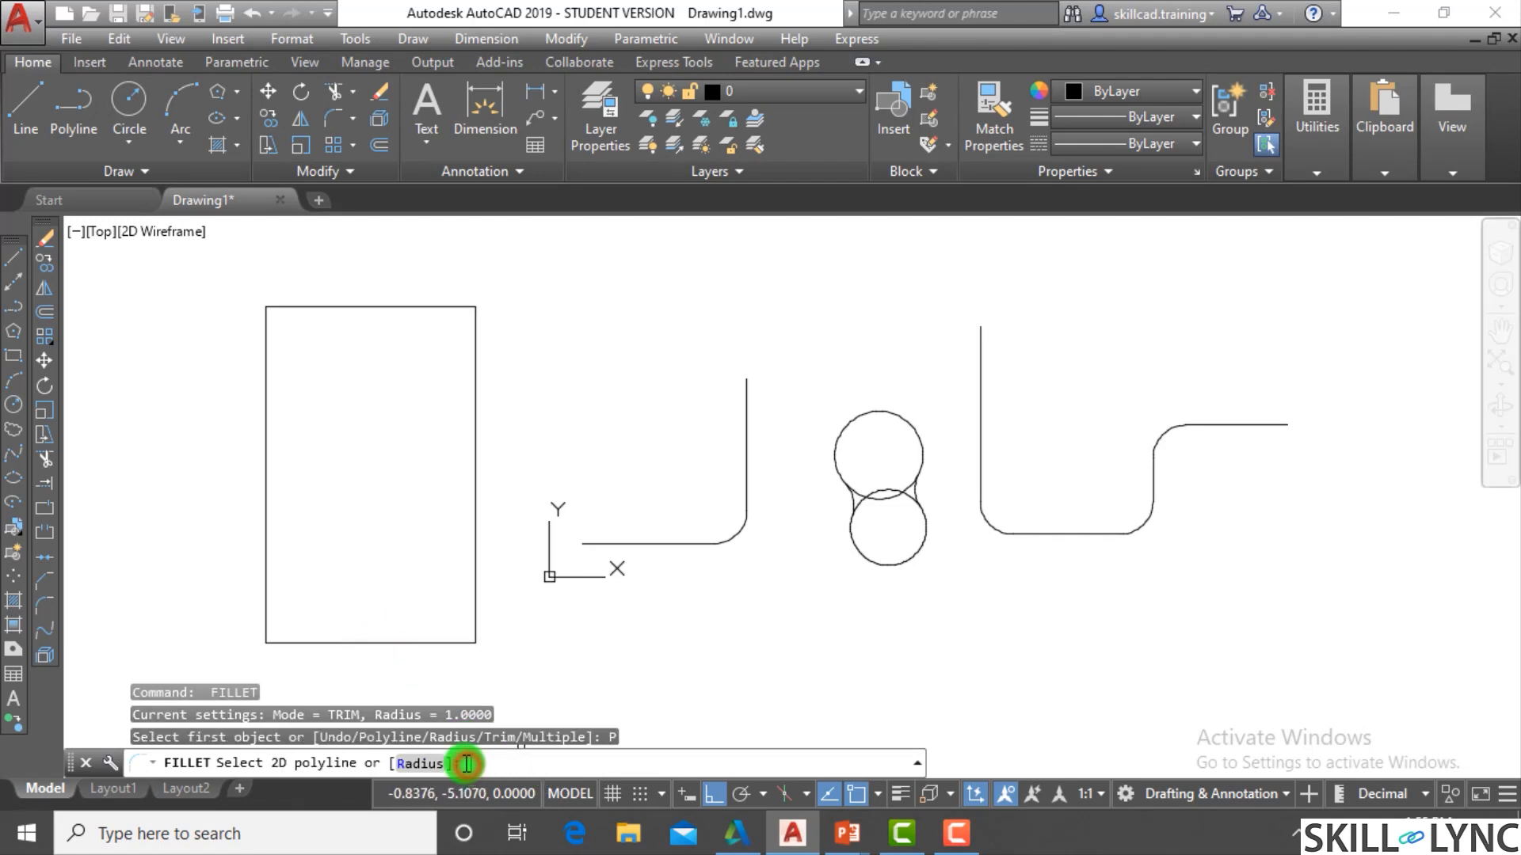
left_click(415, 642)
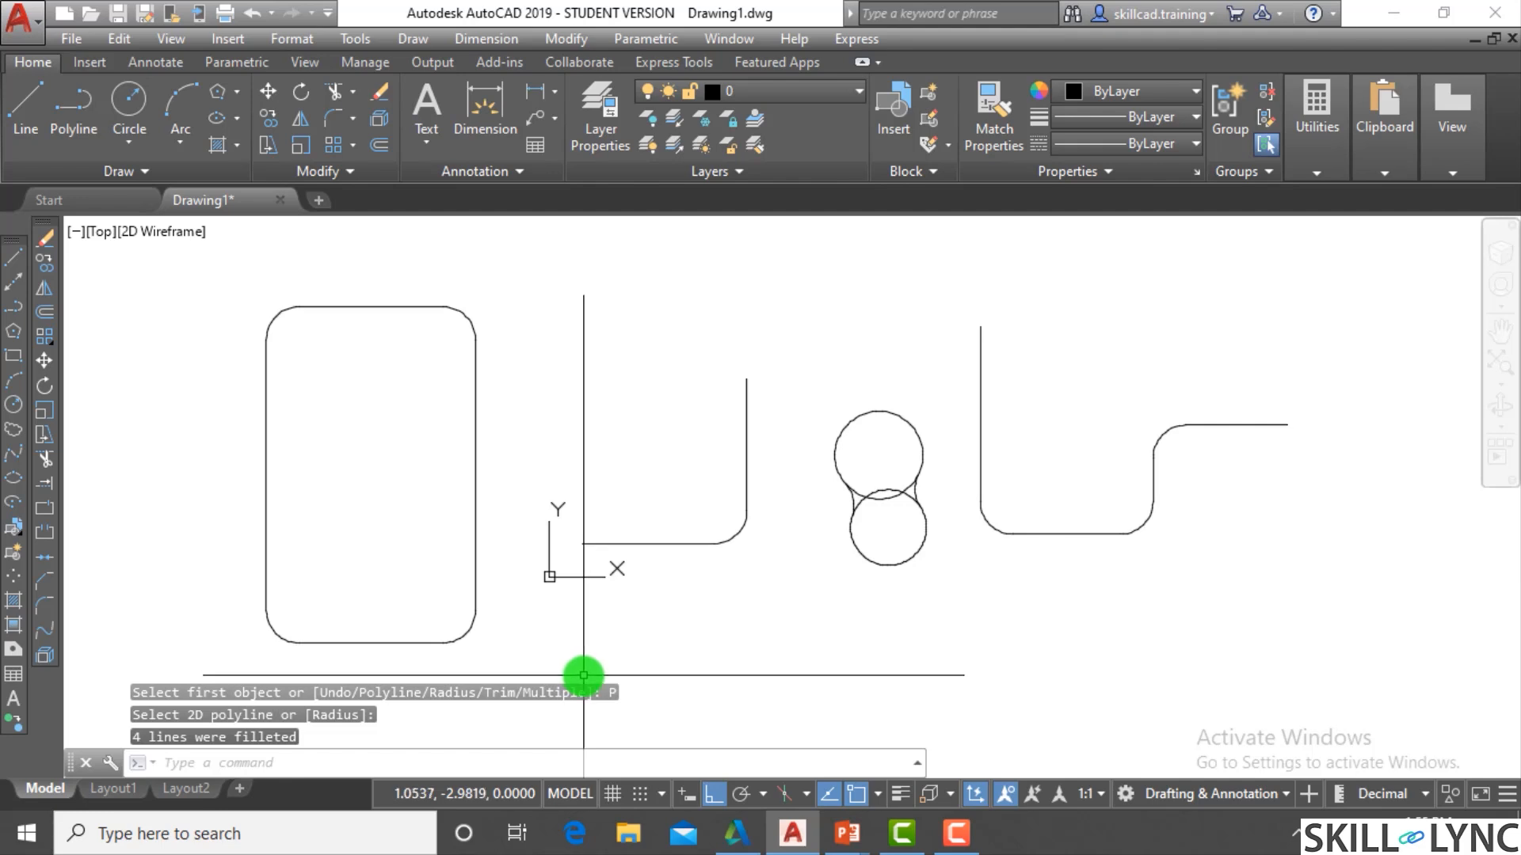
Undo the polyline fillets on the rectangle and on the stepped polyline
type("u")
key("Return")
type("U")
key("Return")
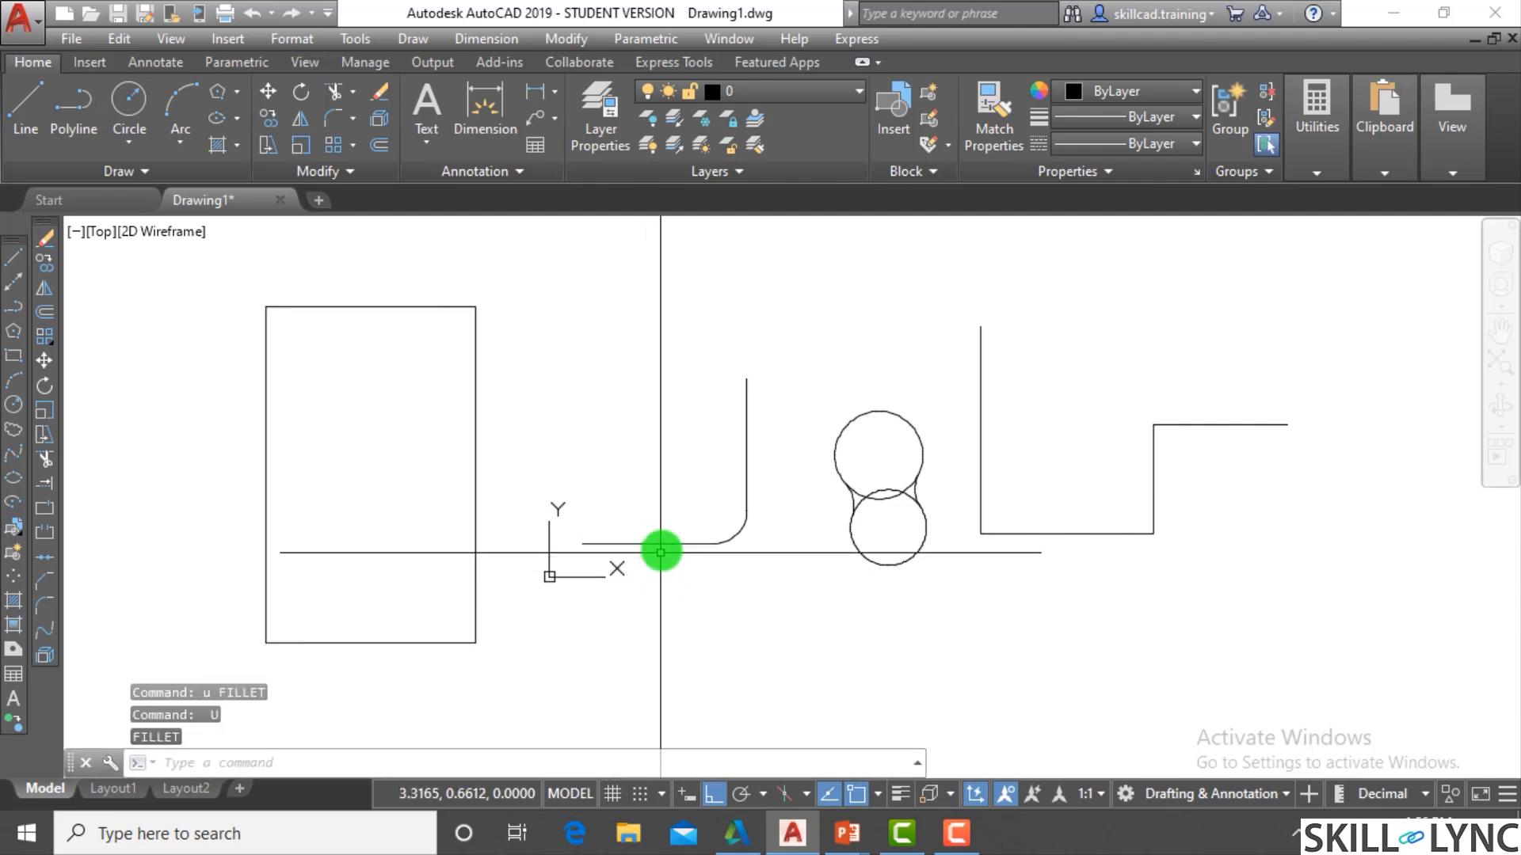
Fillet the rectangle's lower right corner, accepting the radius of 1 and picking the bottom edge before the right edge
type("f")
key("Return")
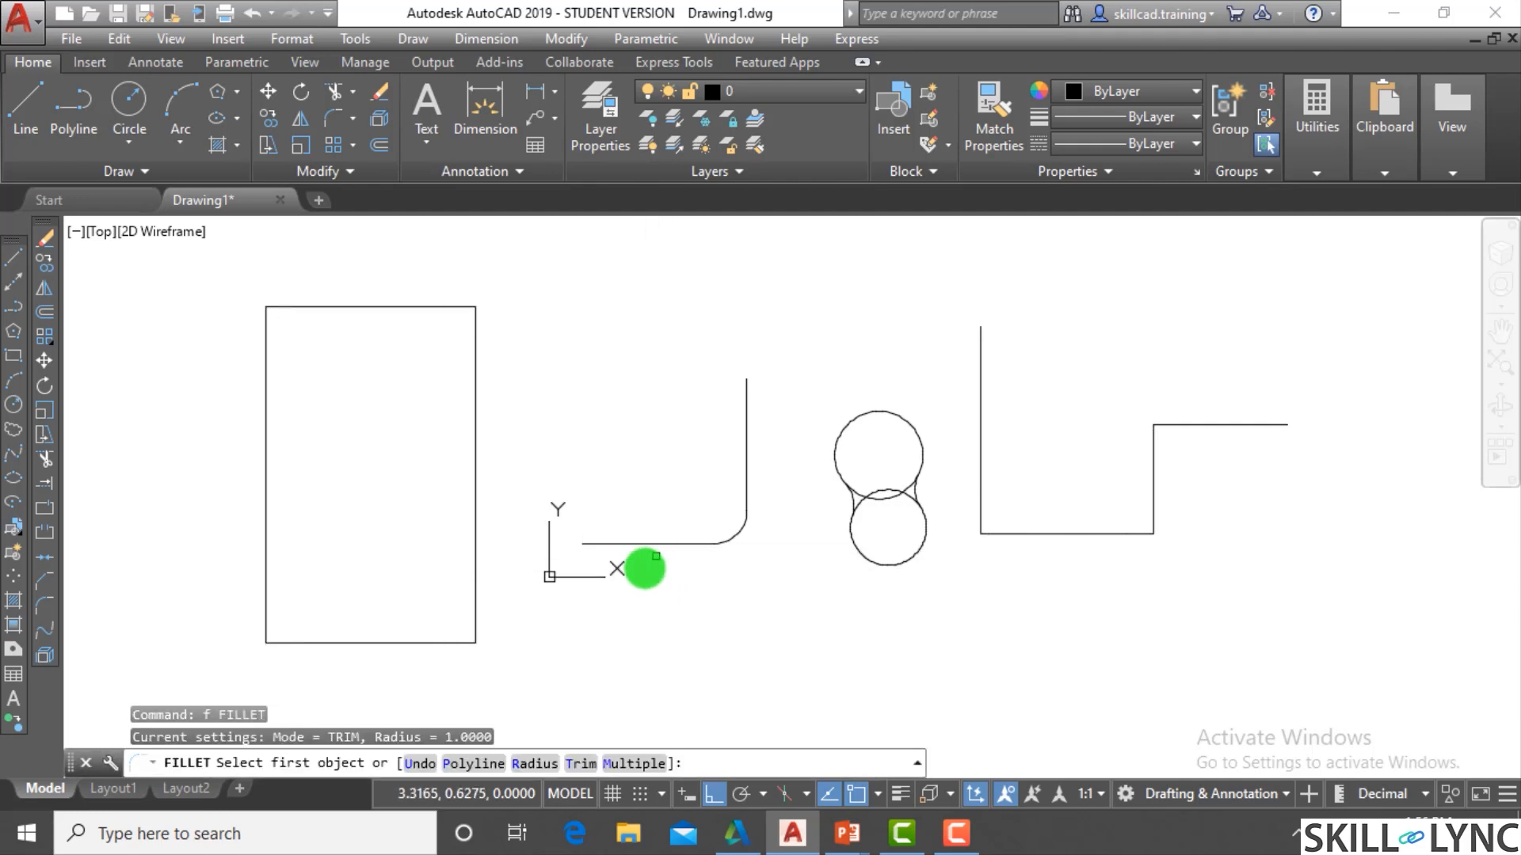
left_click(529, 763)
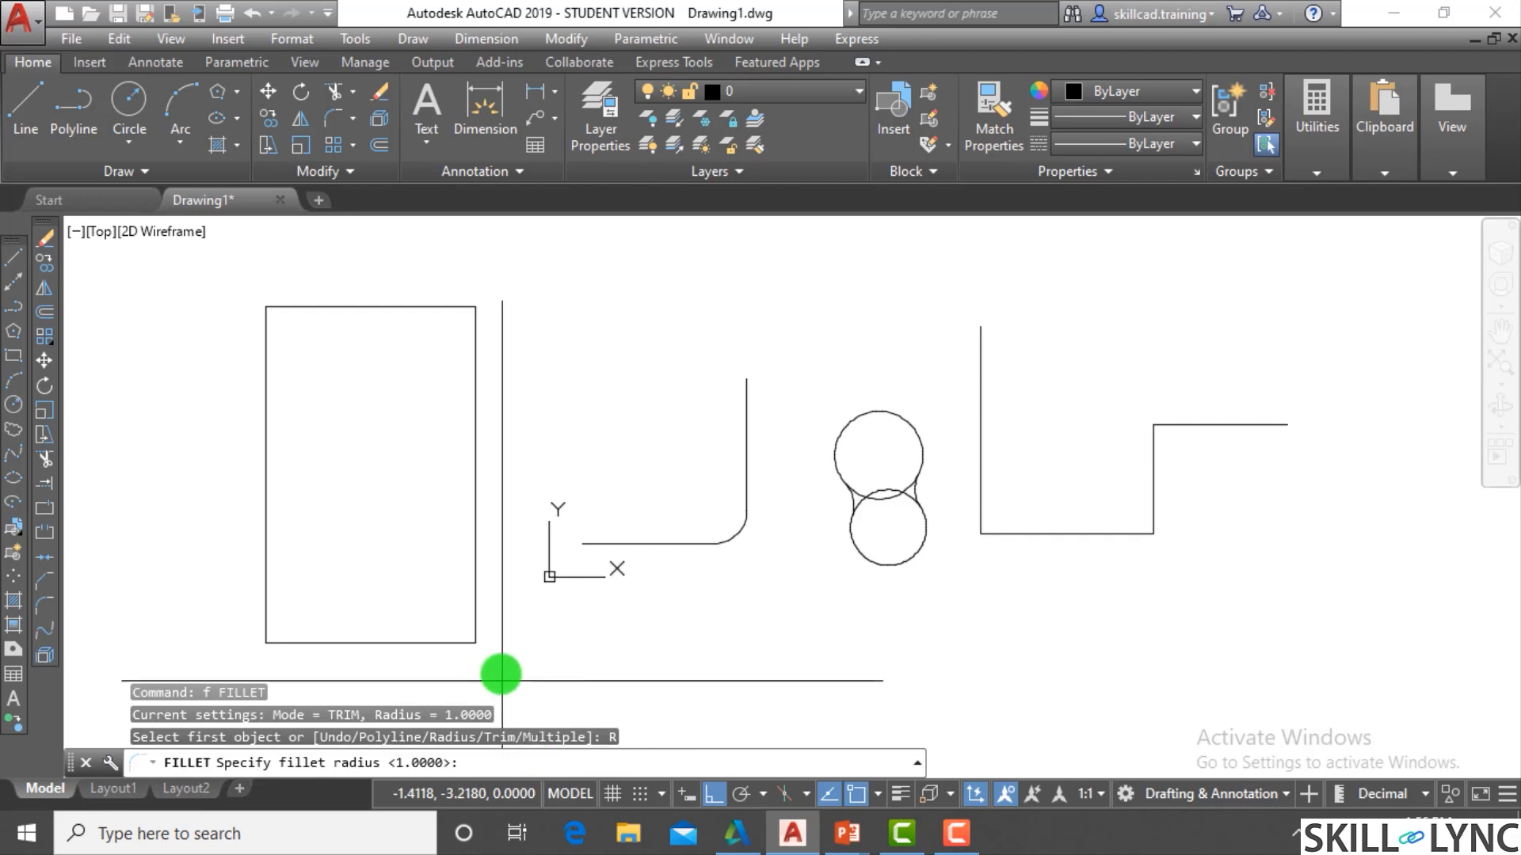
key("Return")
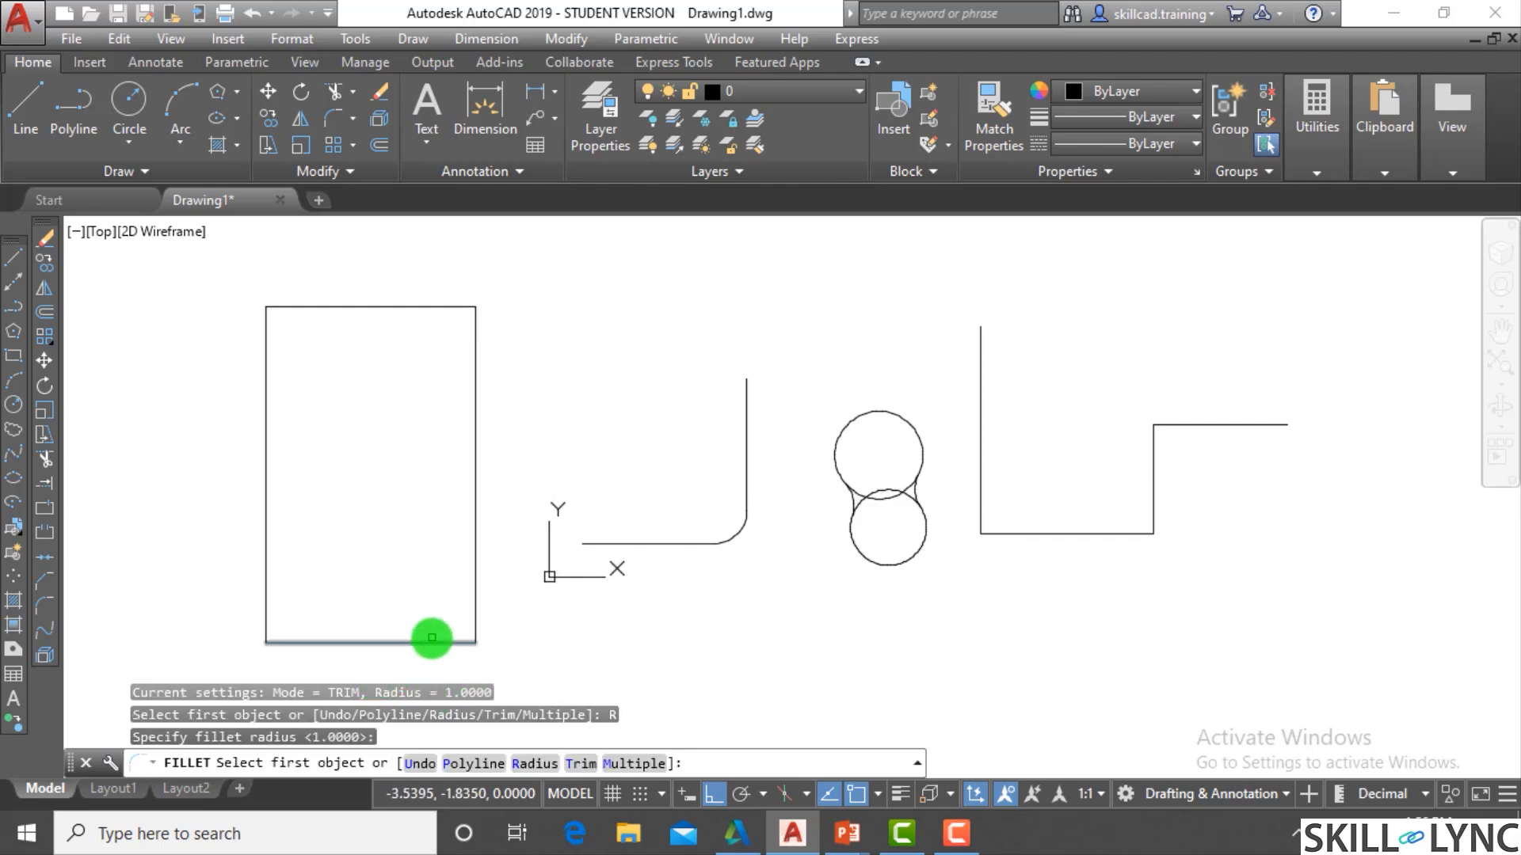
left_click(432, 642)
left_click(477, 609)
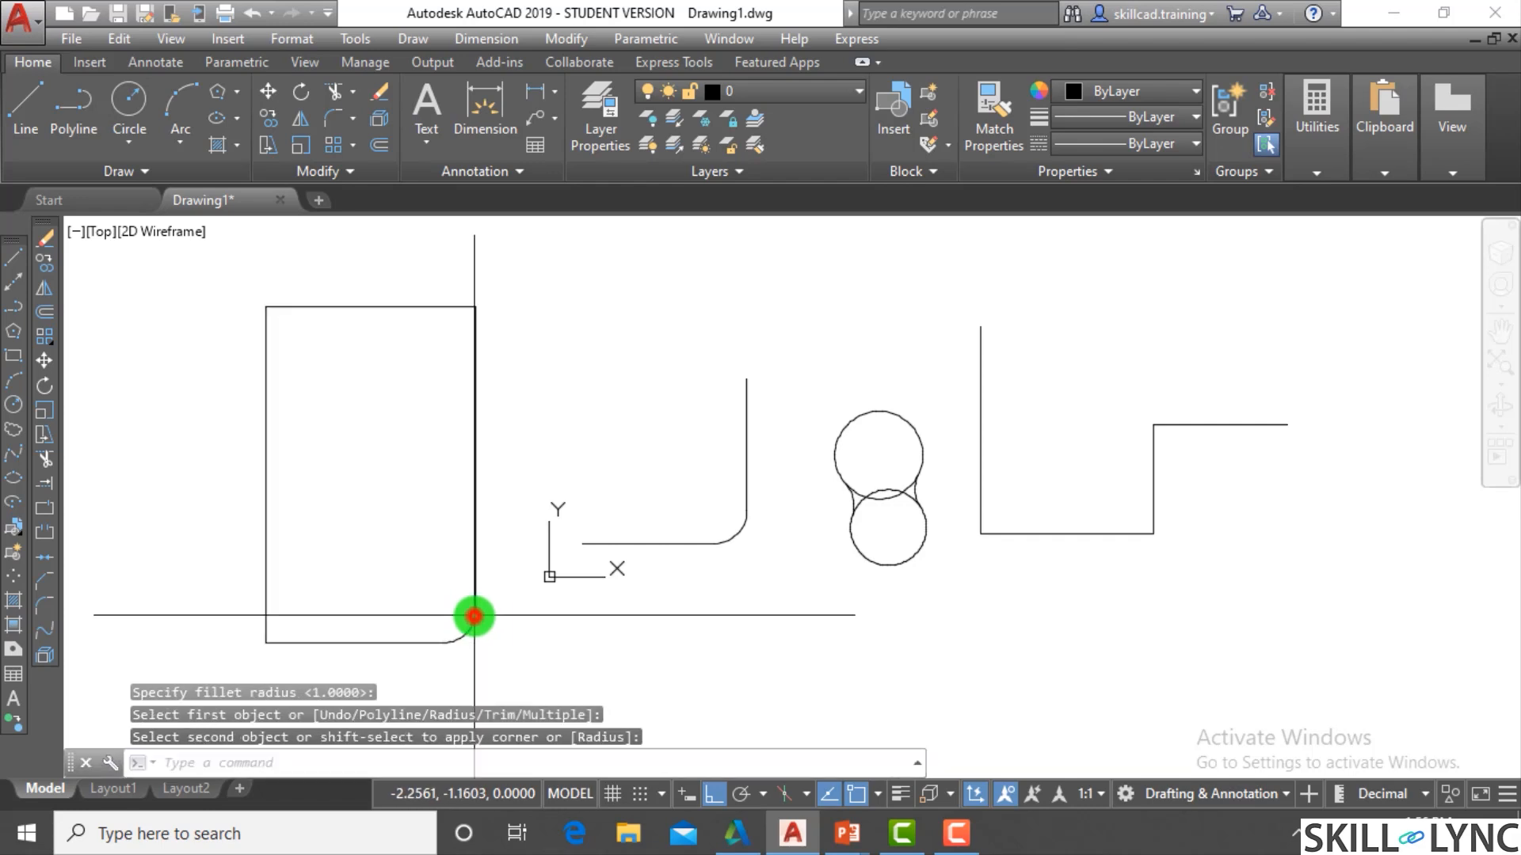
Fillet the rectangle's upper right corner with the same radius, and check the shape by selecting and deselecting it
key("Return")
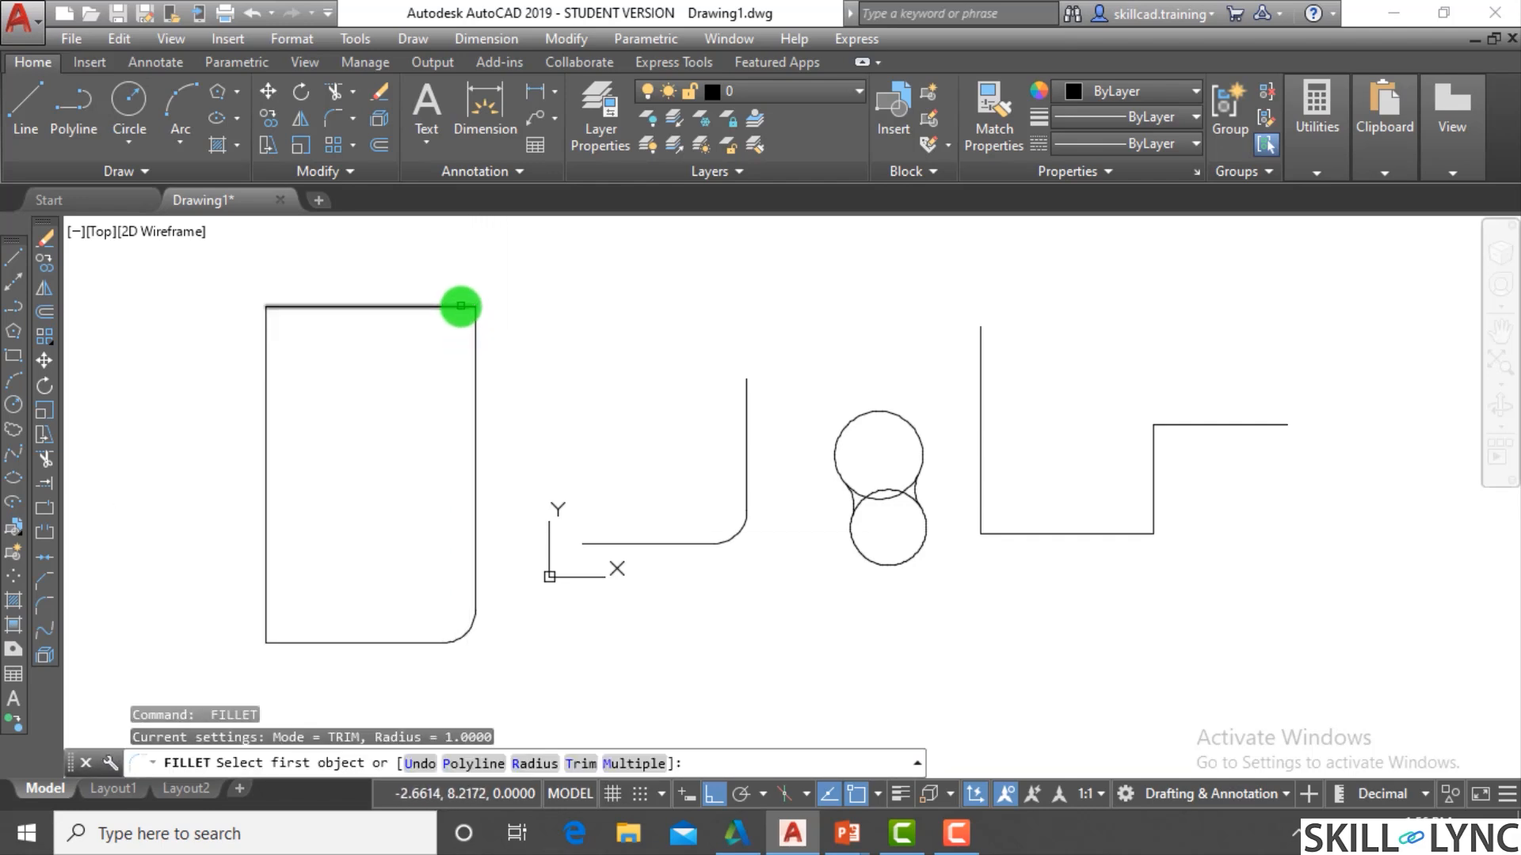
left_click(461, 306)
left_click(476, 348)
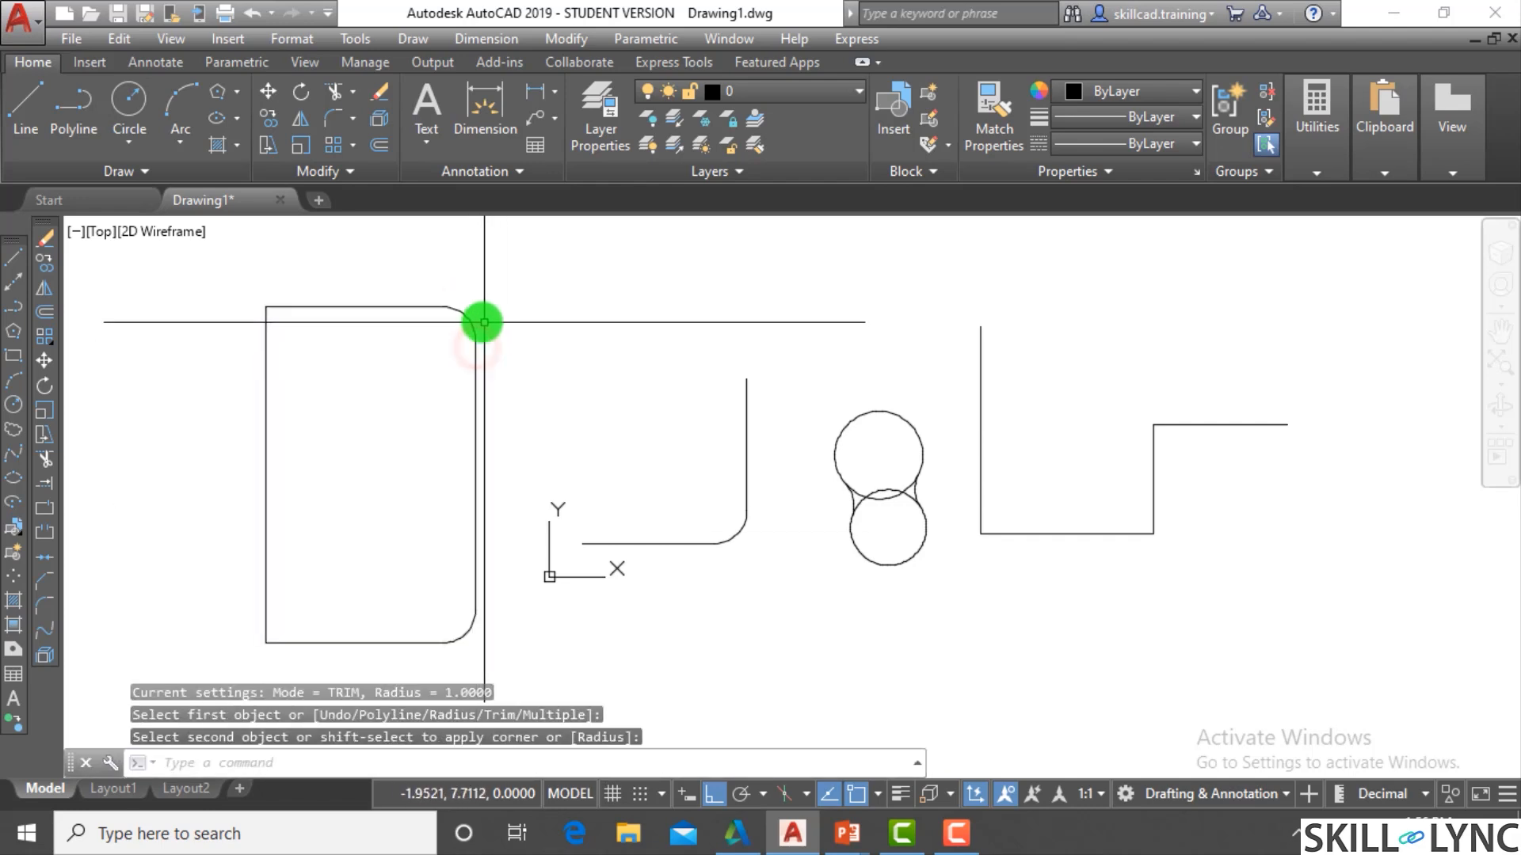
left_click(476, 341)
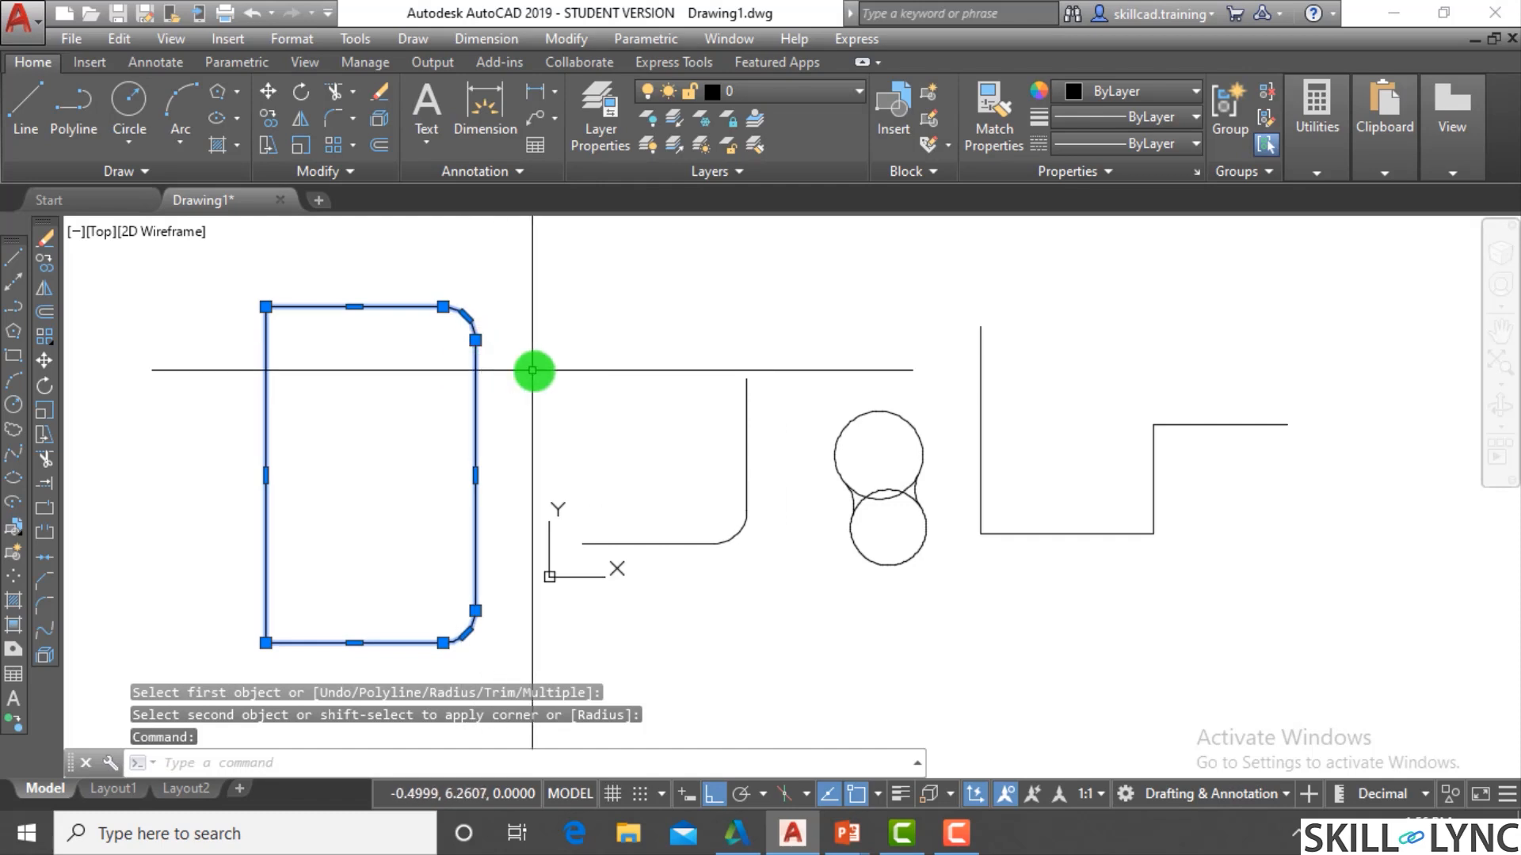
key("Escape")
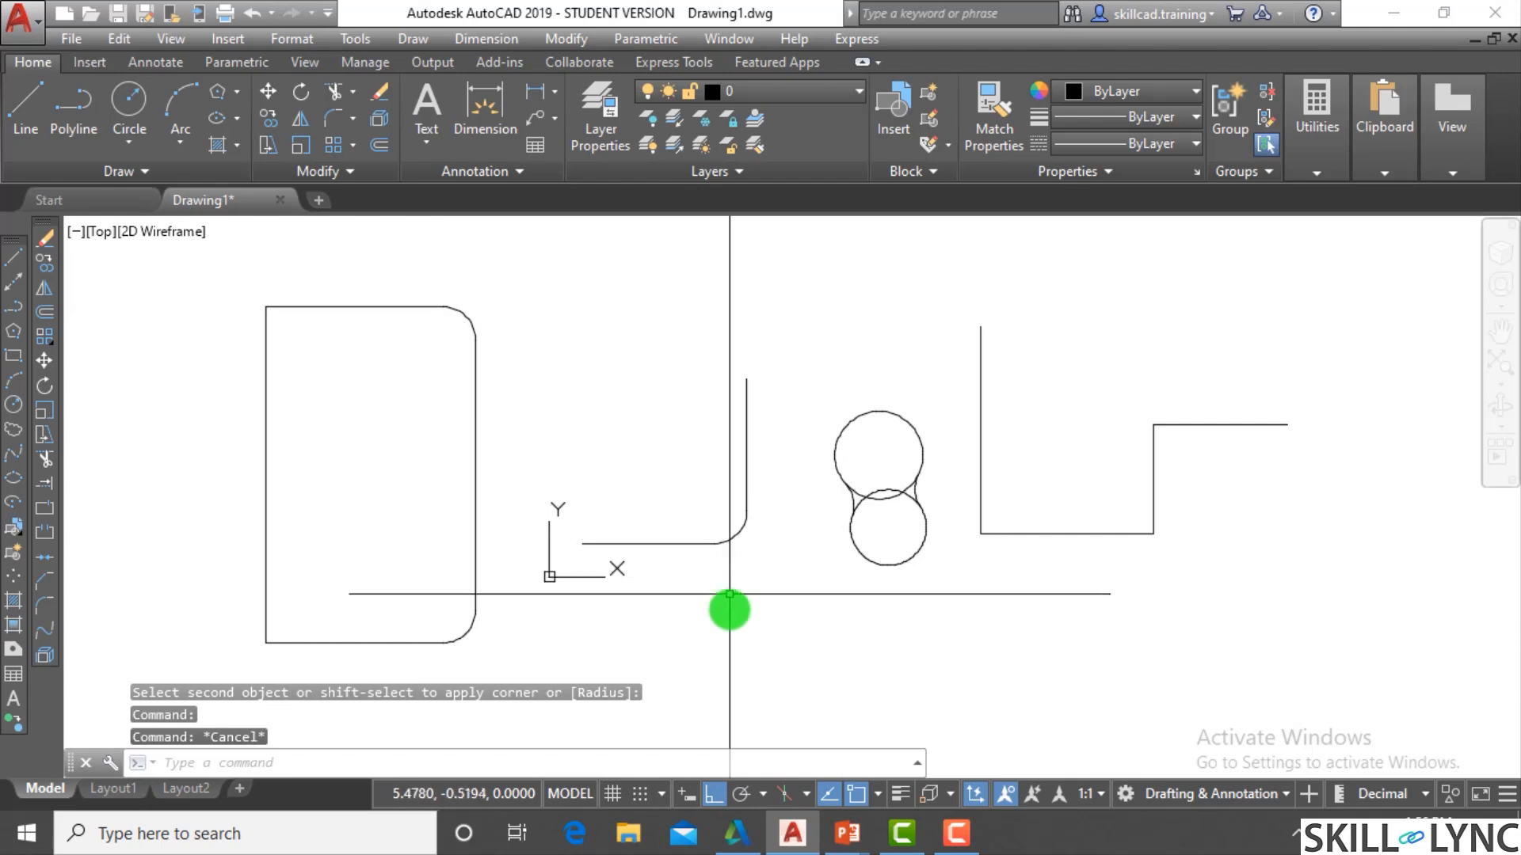
Undo the two single-corner fillets on the right side of the rectangle
left_click(763, 589)
type("u")
key("Return")
type("u")
key("Return")
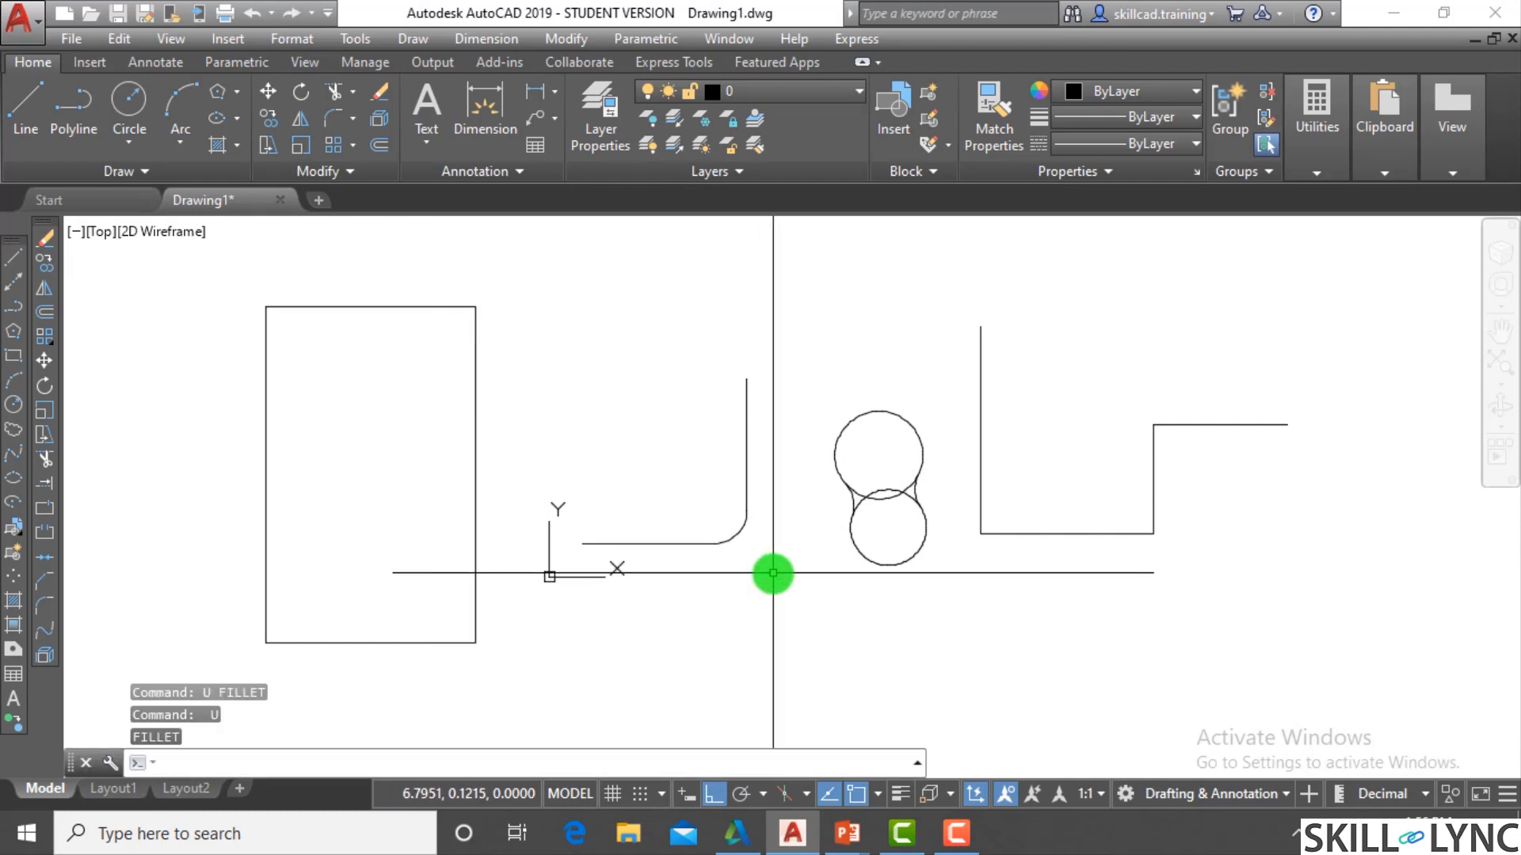
type("f")
key("Return")
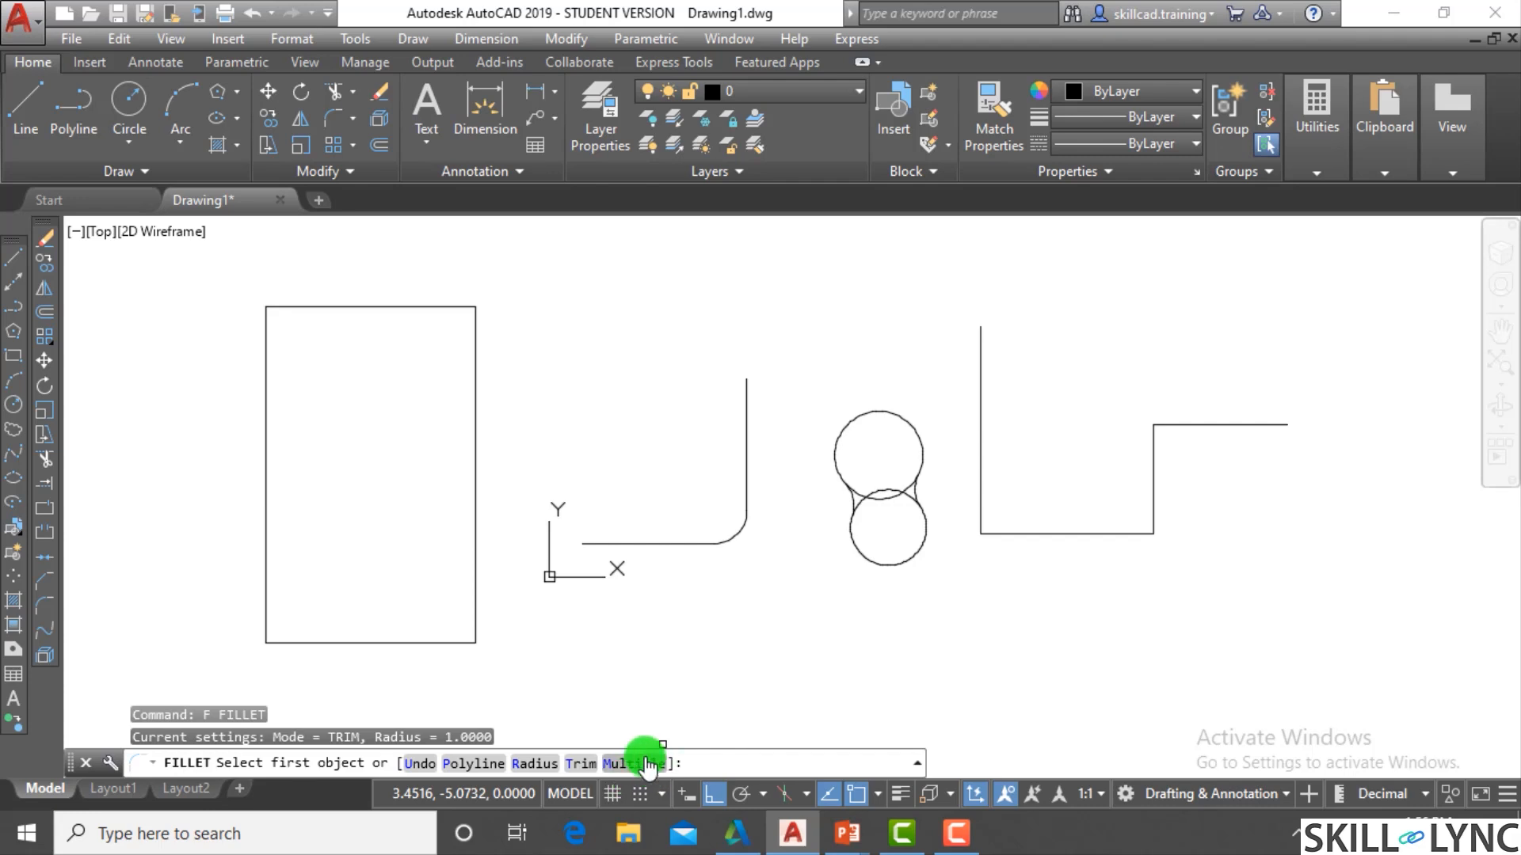
key("Escape")
key("Escape")
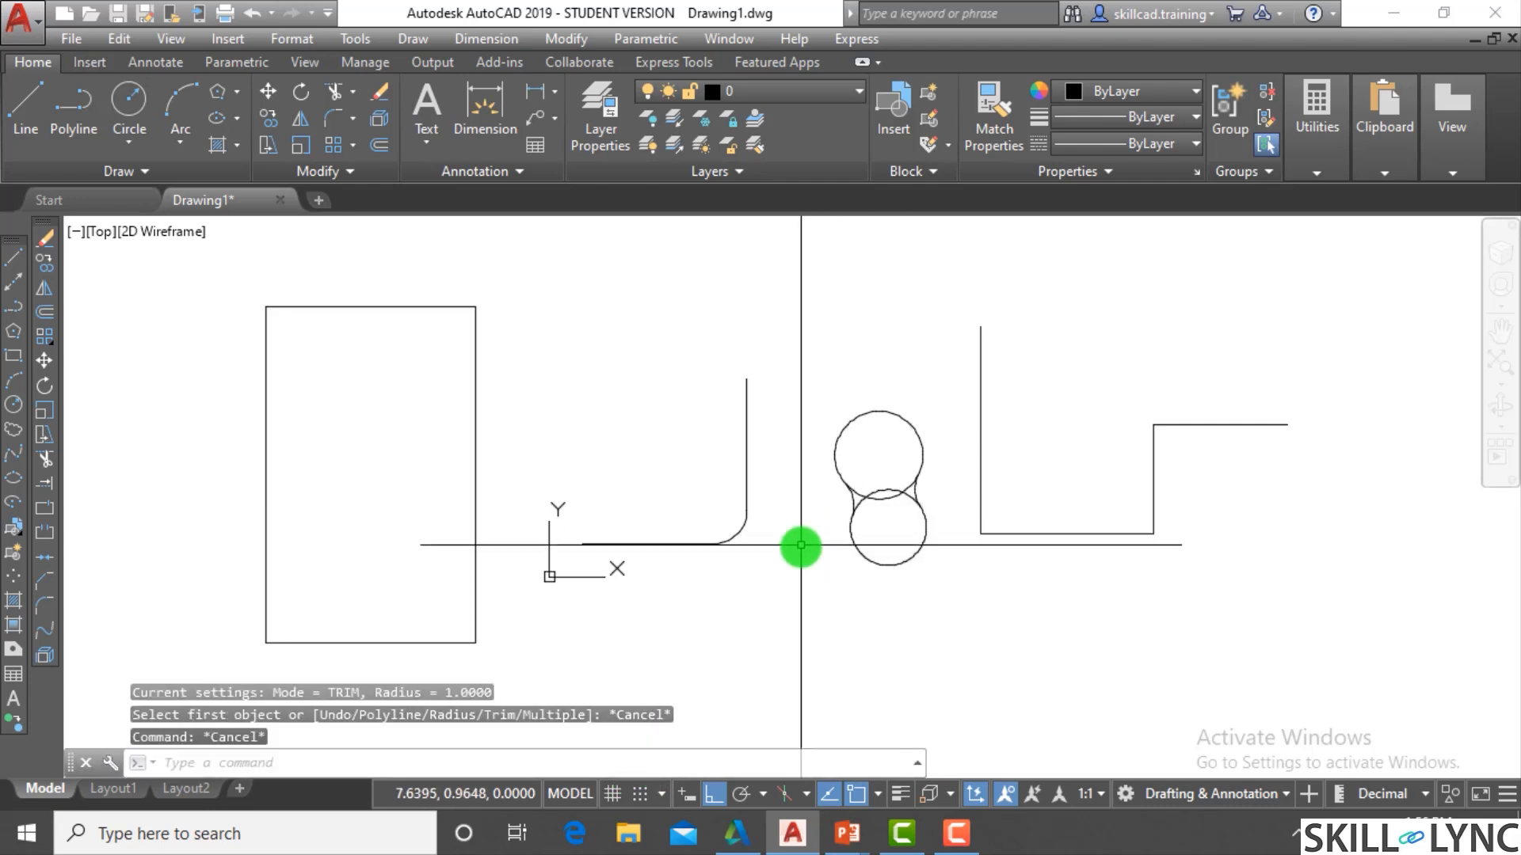
Undo the remaining fillets on the overlapping circles and the L-shape, restoring all the original shapes
type("u")
key("Return")
key("Return")
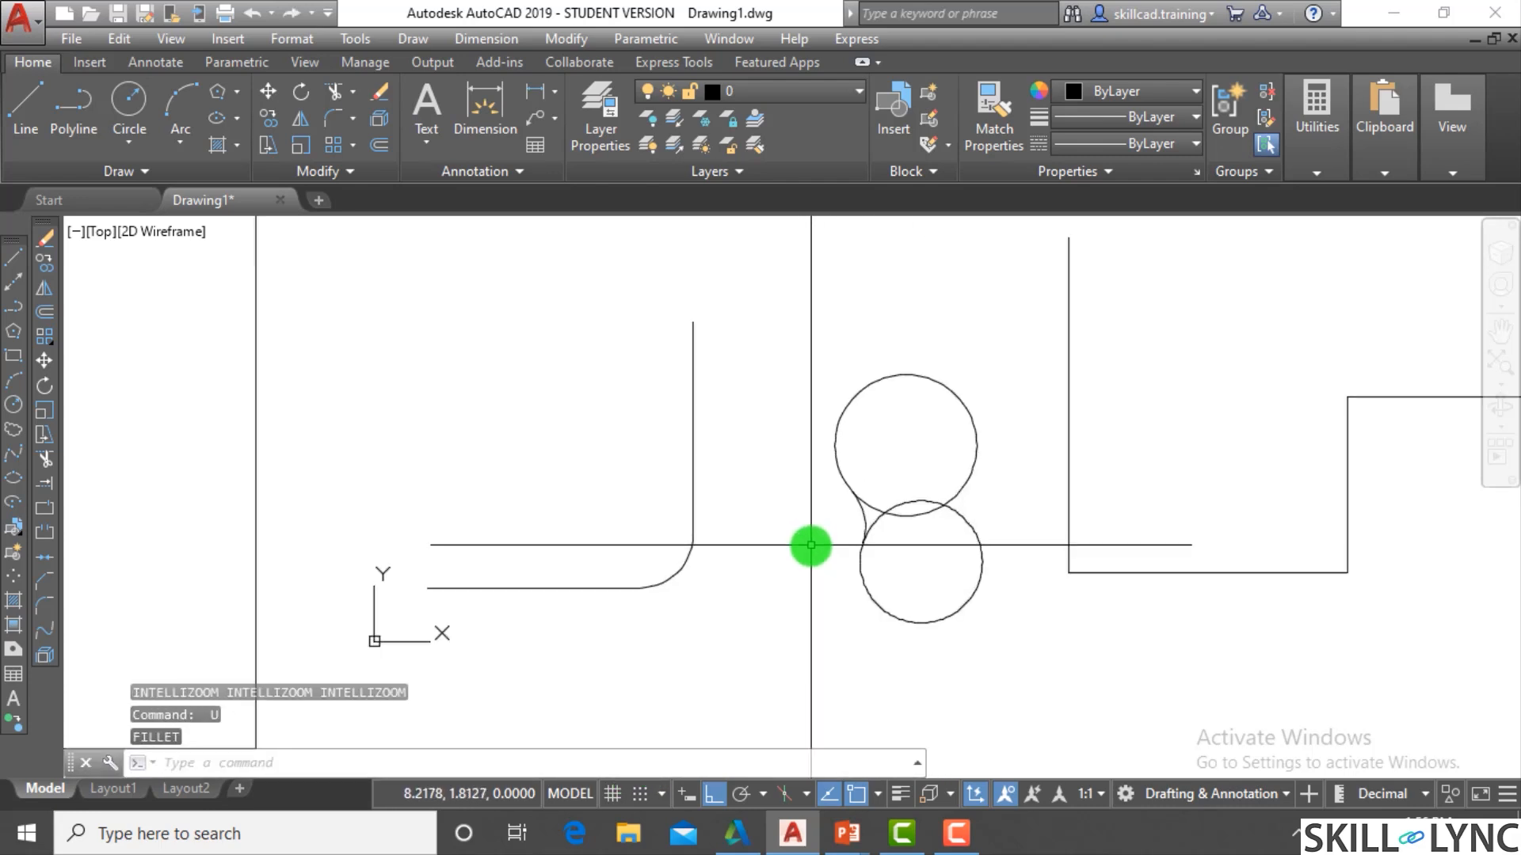
key("Return")
key("Return")
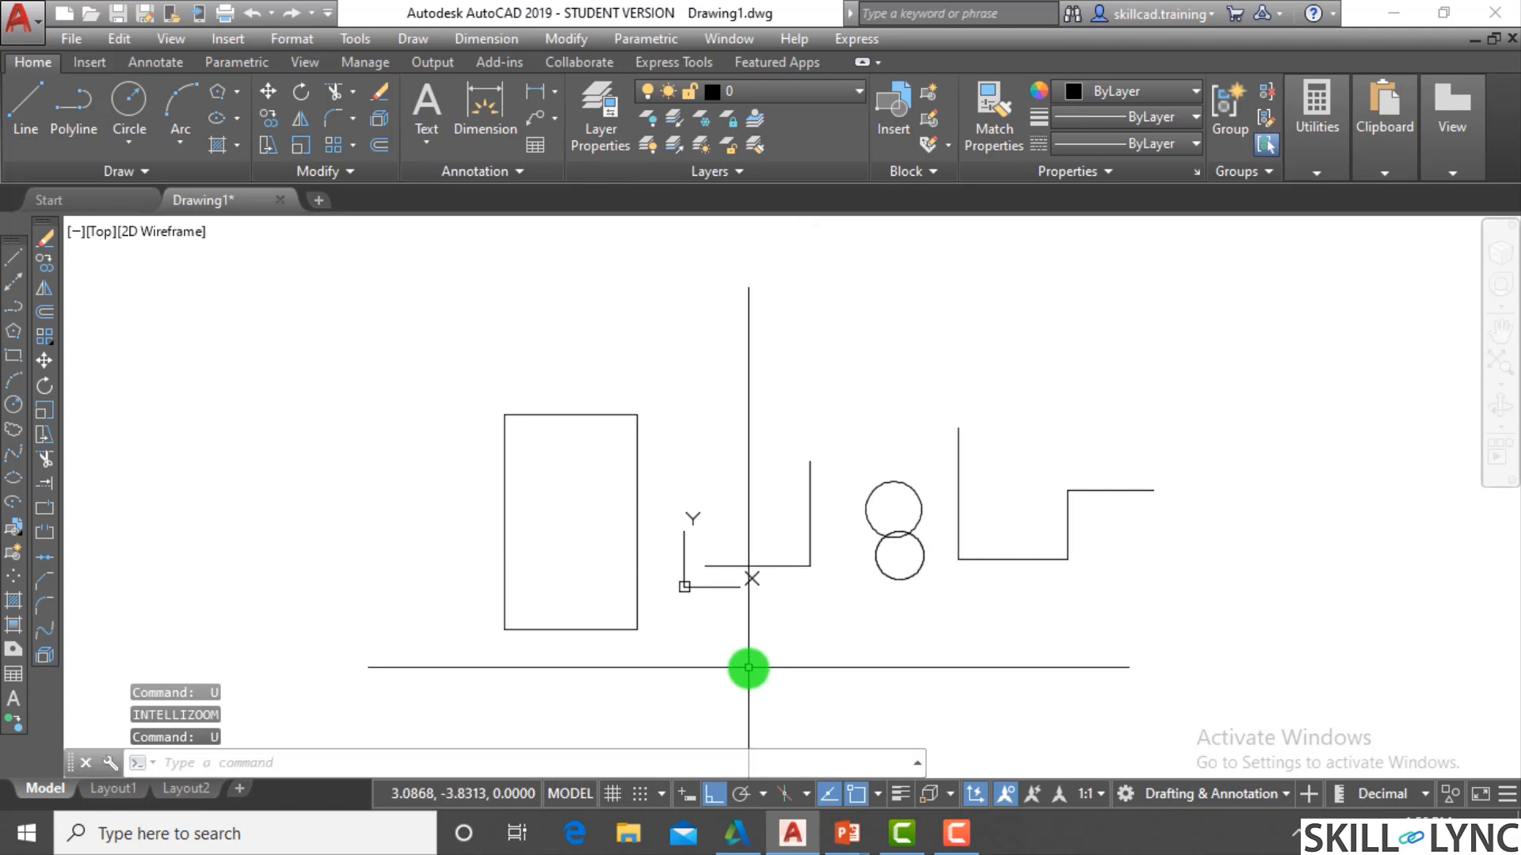
scroll(710, 672, "up", 2)
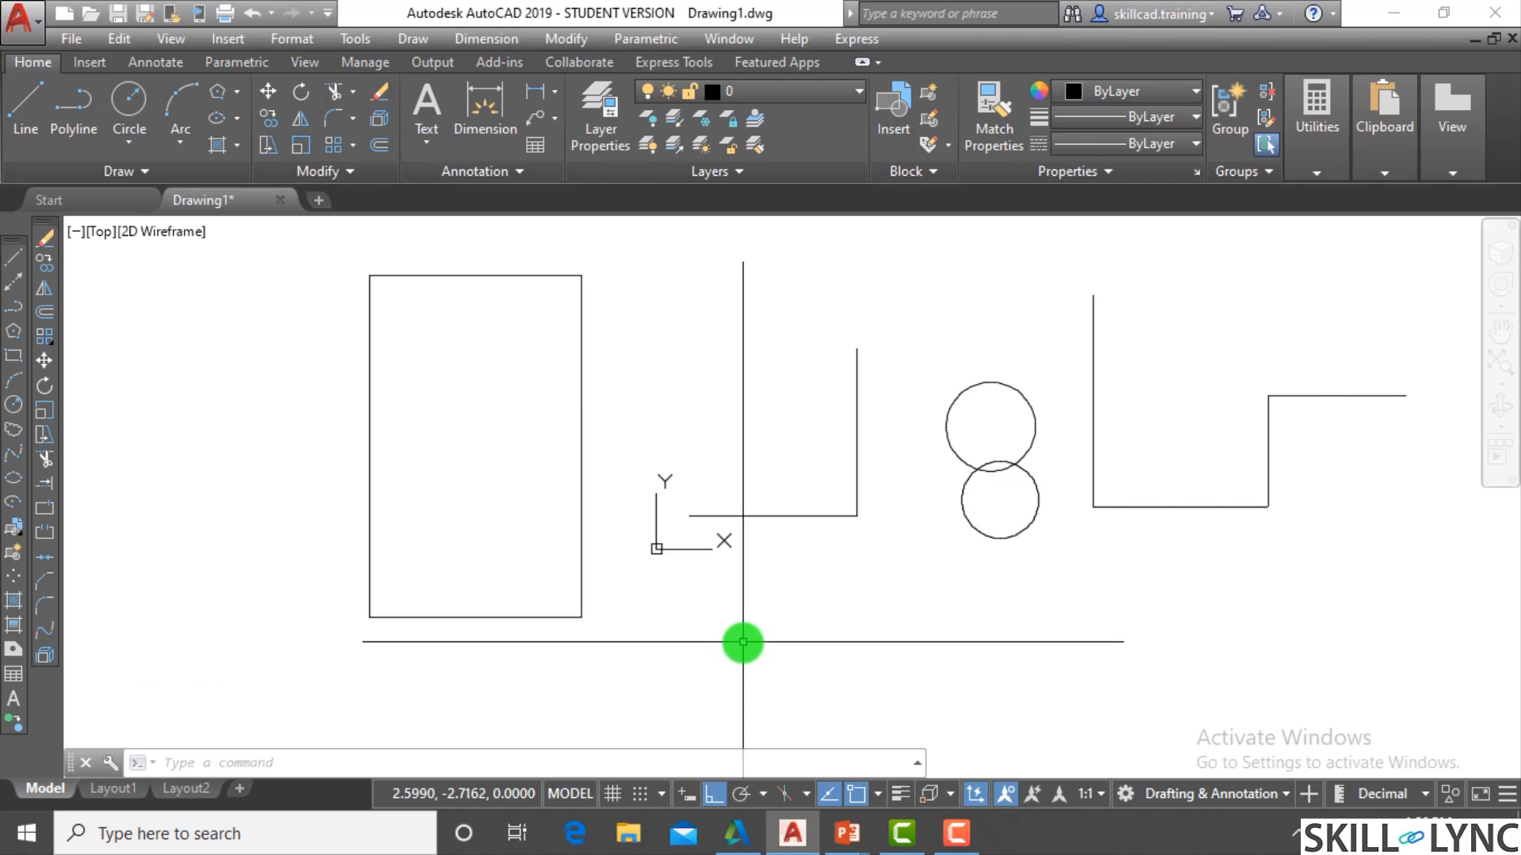
Try to fillet the L-shape's corner with the Multiple option, picking the horizontal line first and the vertical line second
type("f")
key("Return")
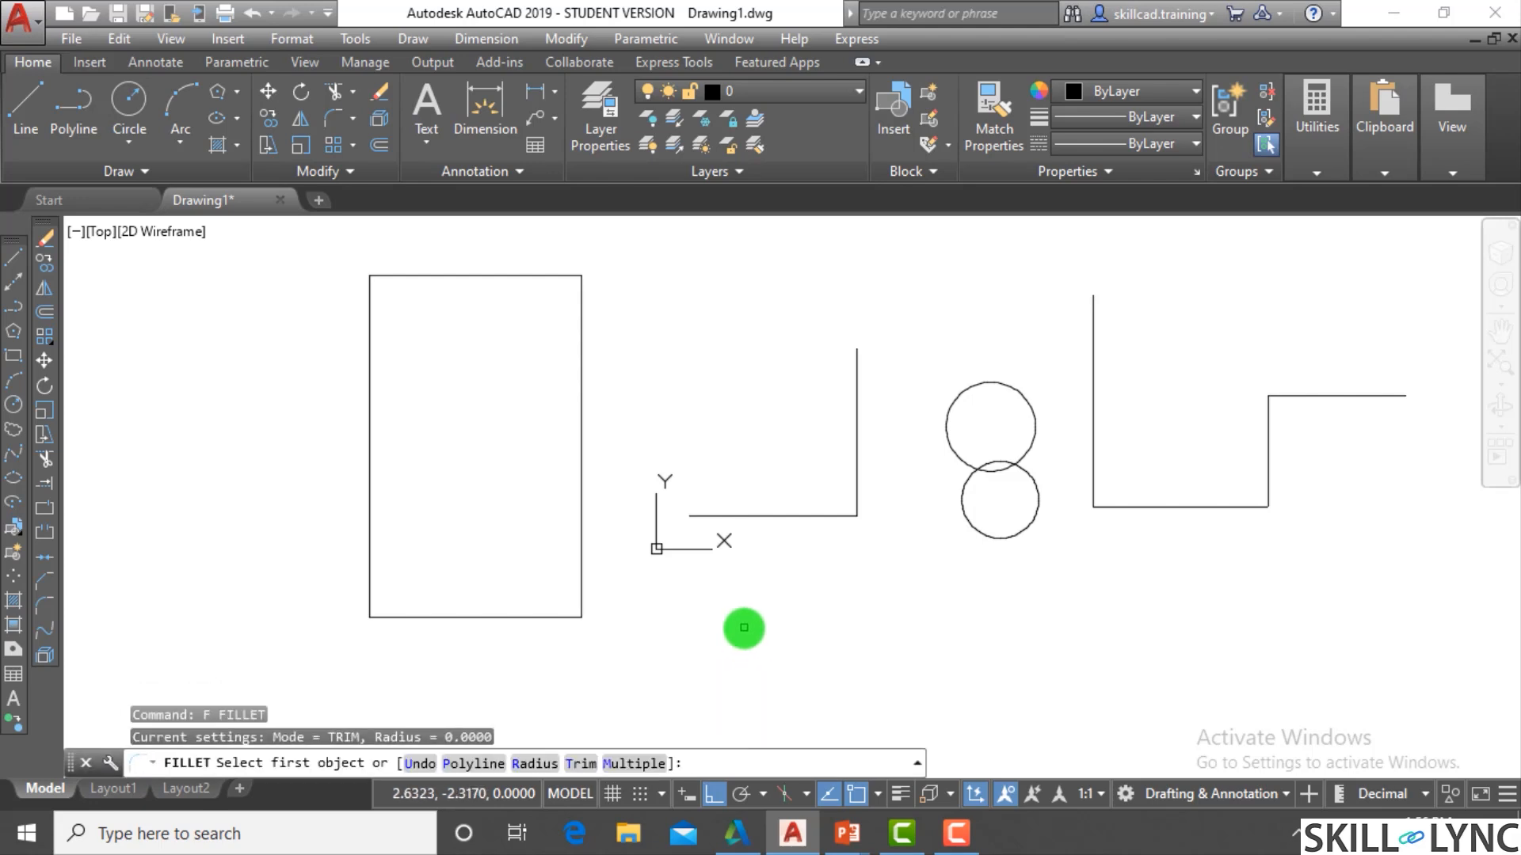
left_click(626, 764)
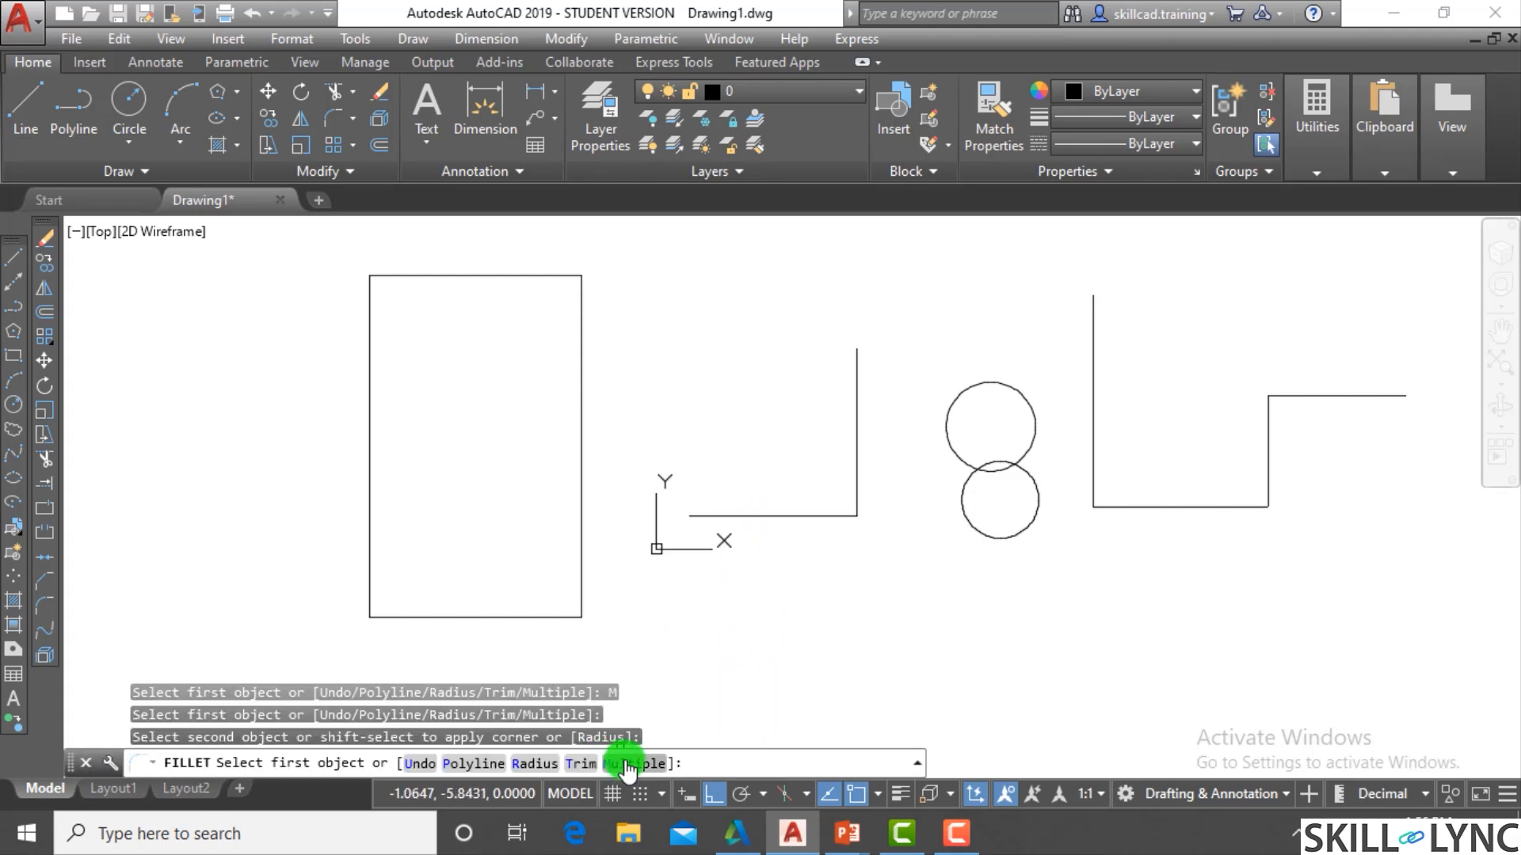
left_click(626, 763)
left_click(834, 515)
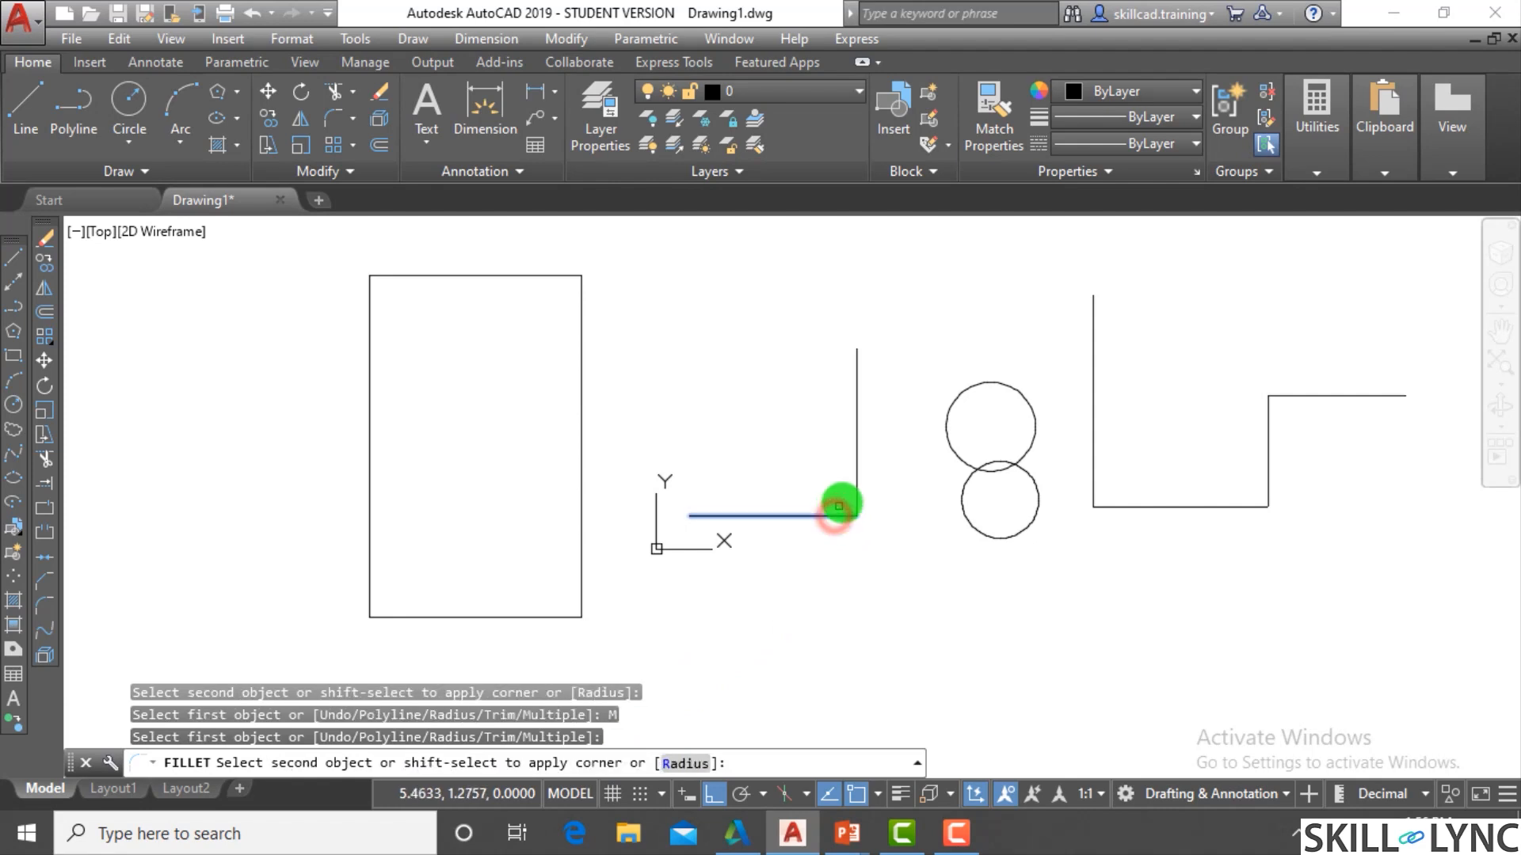
left_click(857, 485)
scroll(858, 486, "up", 4)
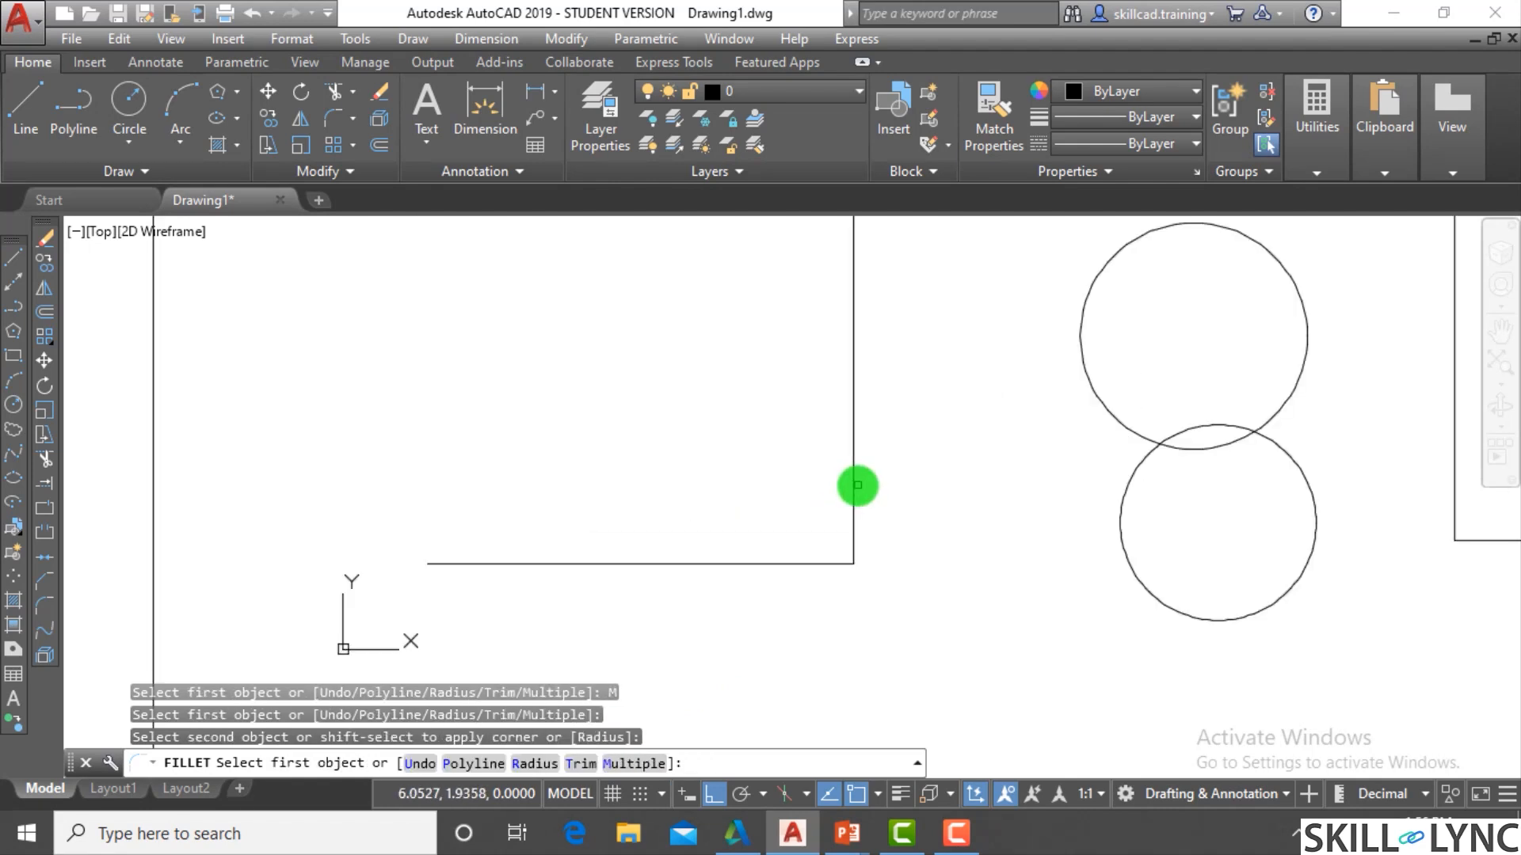
key("Return")
Try the fillet on the L-shape's corner again without the Multiple option, keeping the current radius
key("Return")
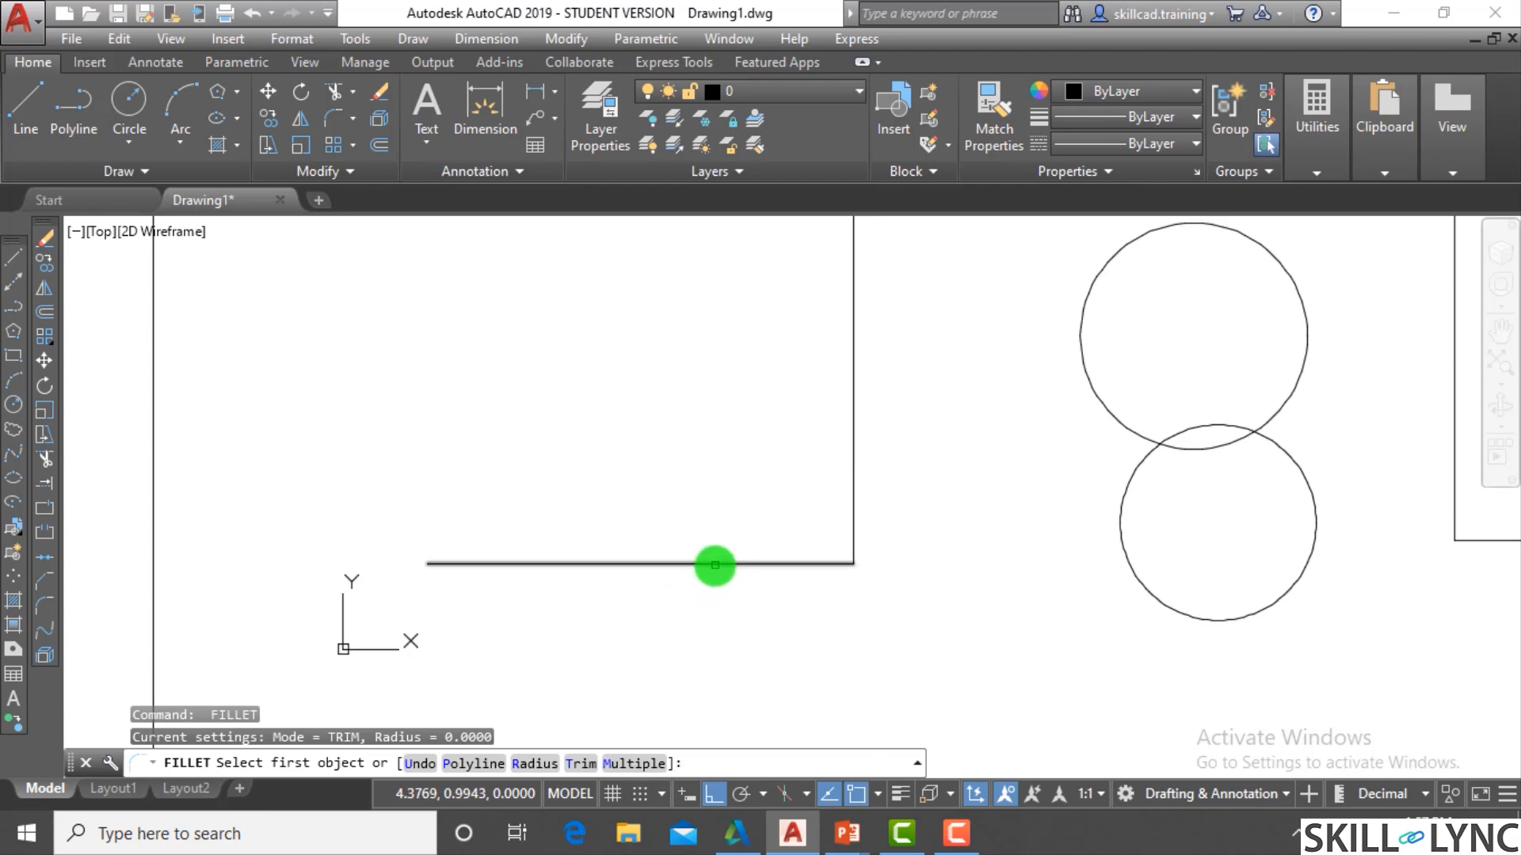
left_click(719, 564)
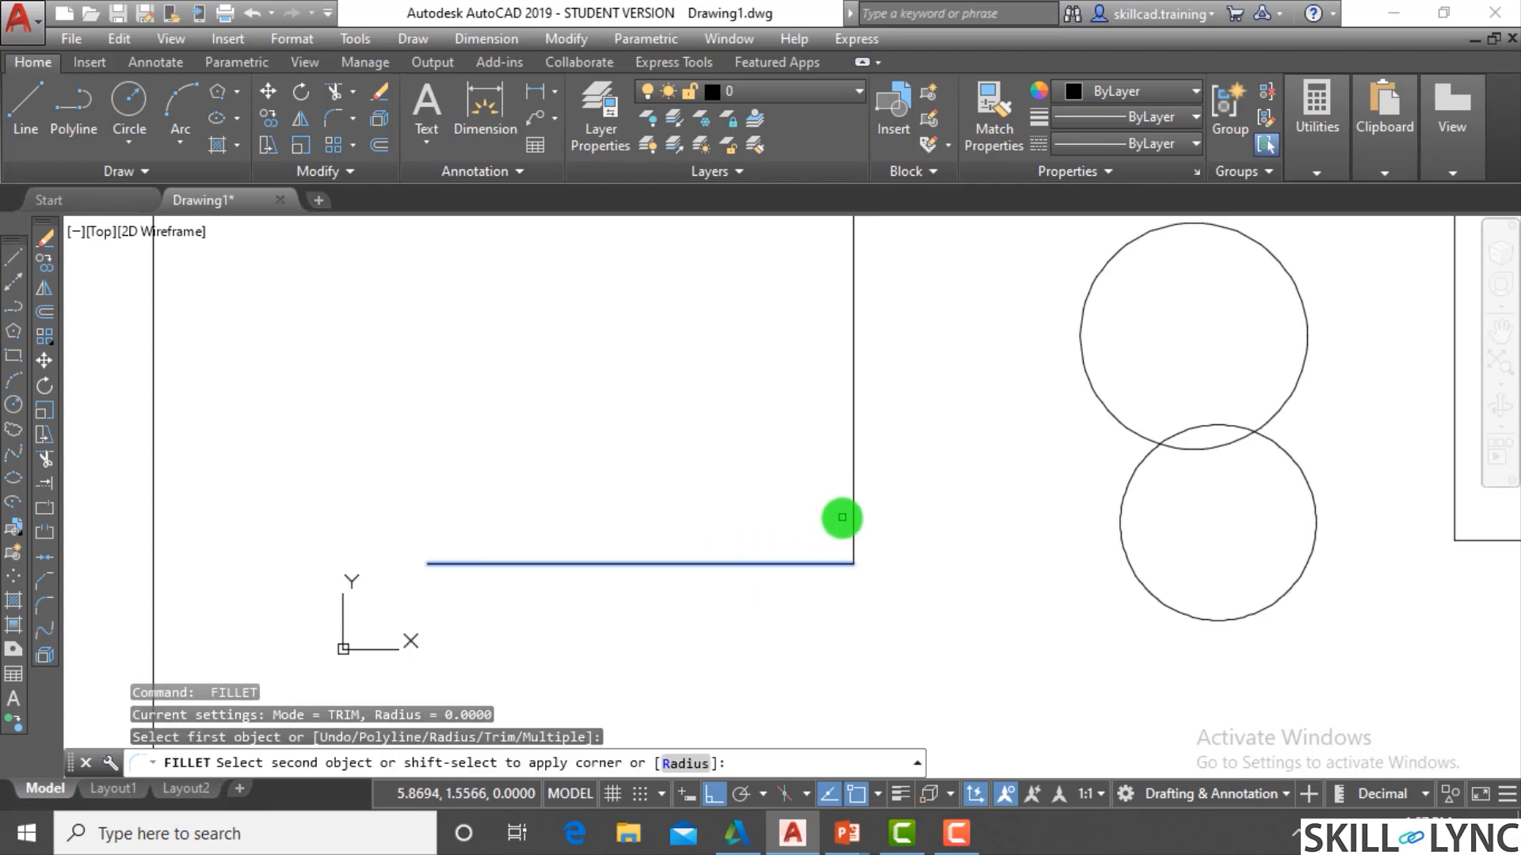
left_click(850, 520)
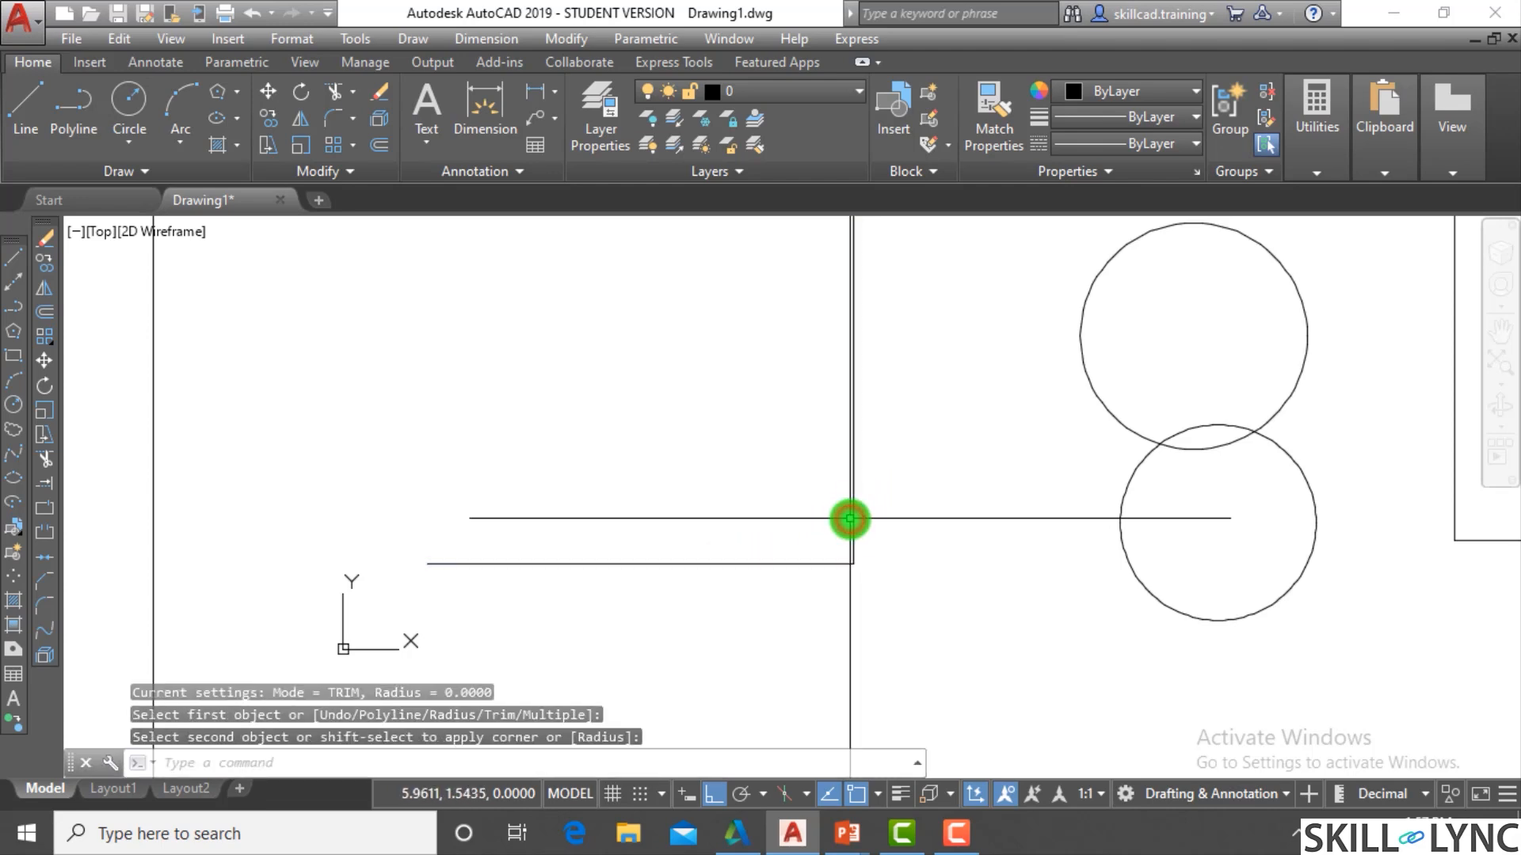
scroll(846, 518, "down", 2)
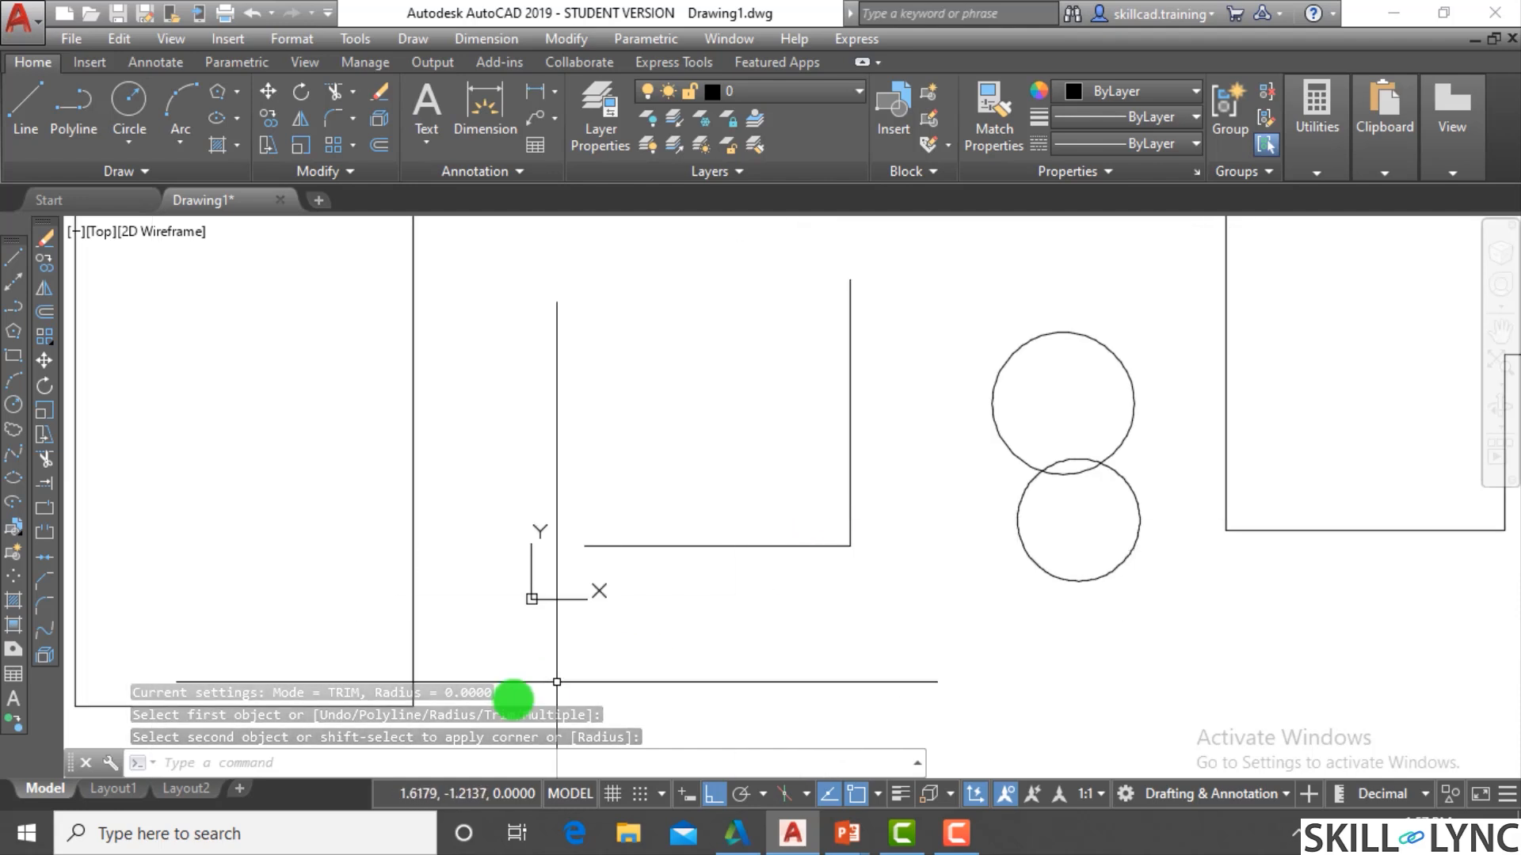
Set the fillet radius to 1, turn on the Multiple option, and fillet the corner of the L-shape
type("f")
key("Return")
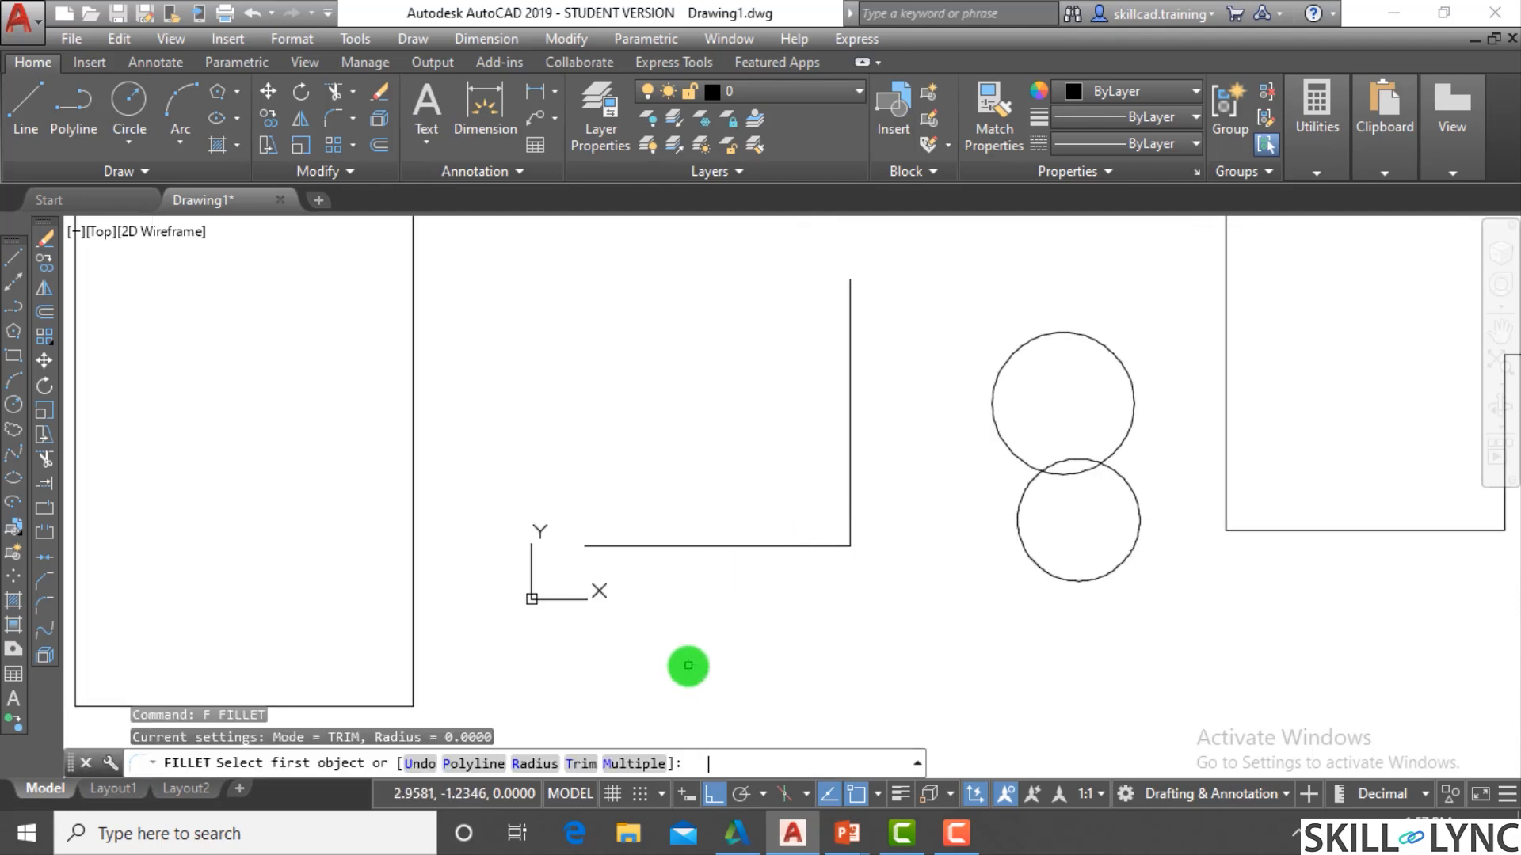
type("r")
key("Return")
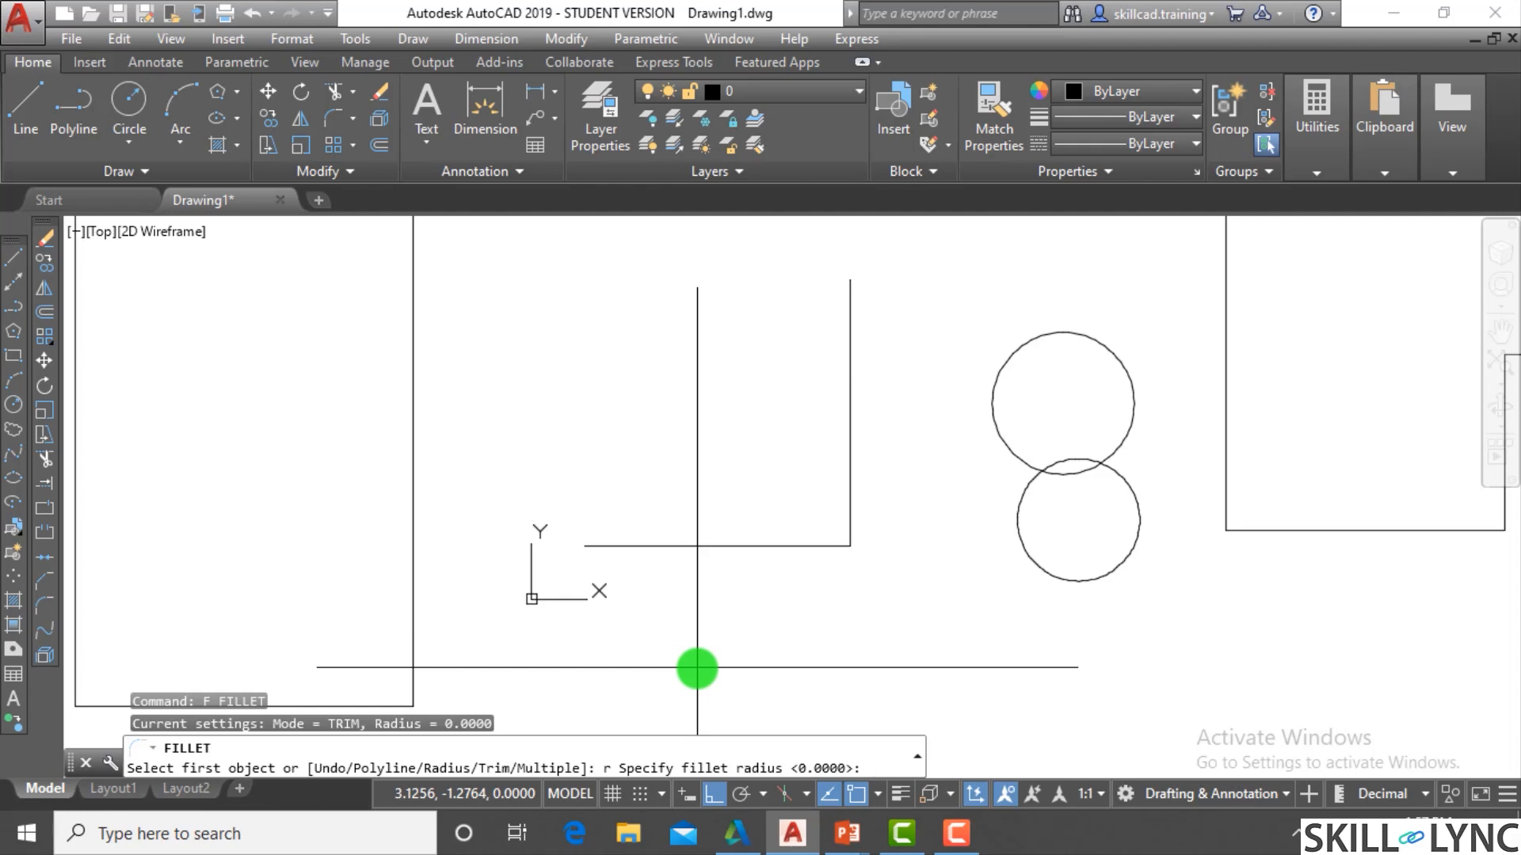
type("1")
key("Return")
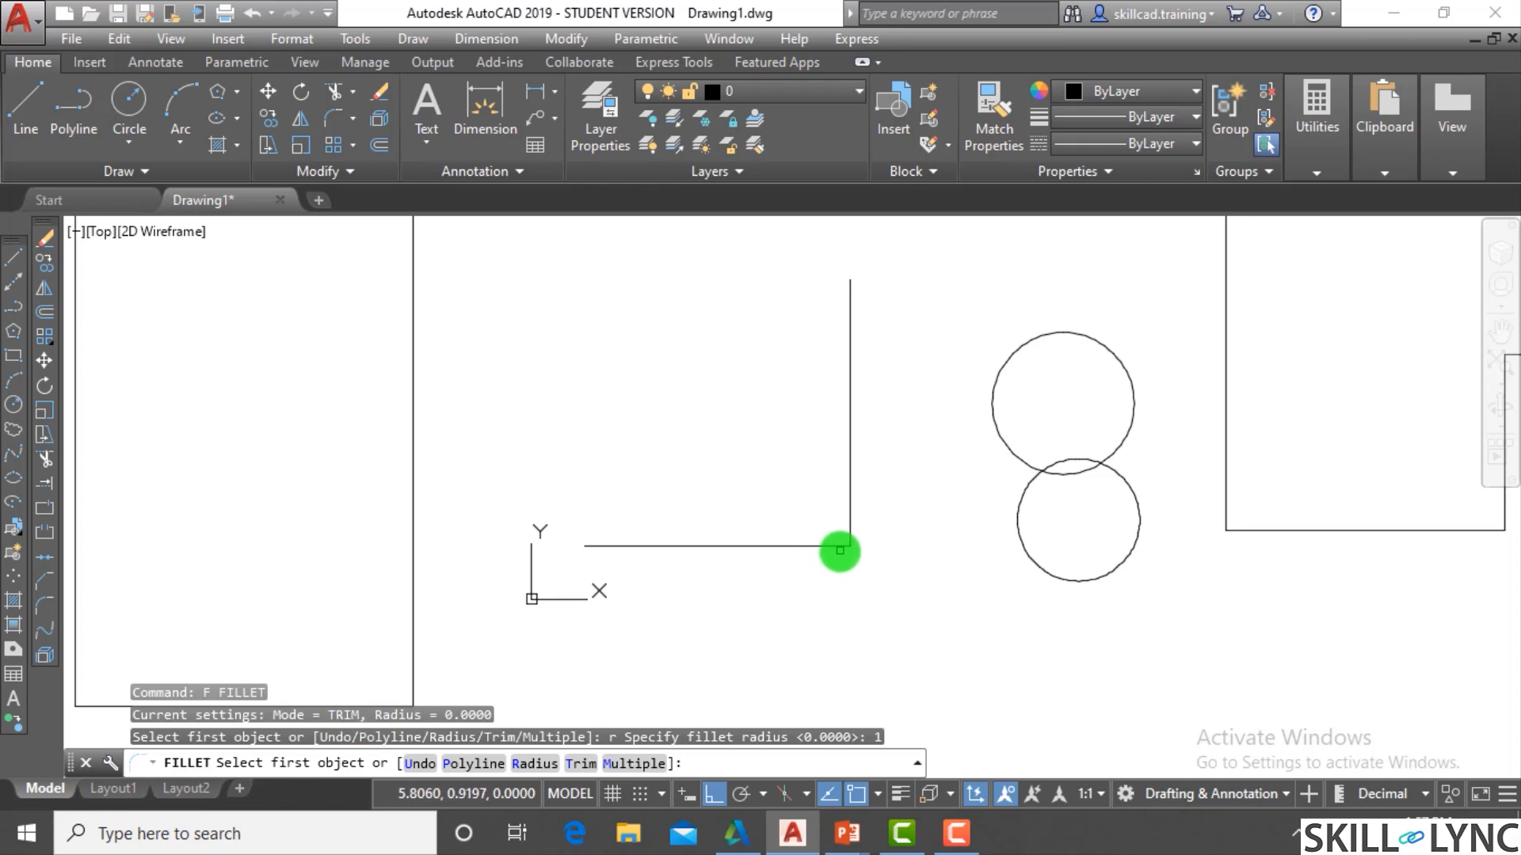
left_click(631, 765)
left_click(776, 542)
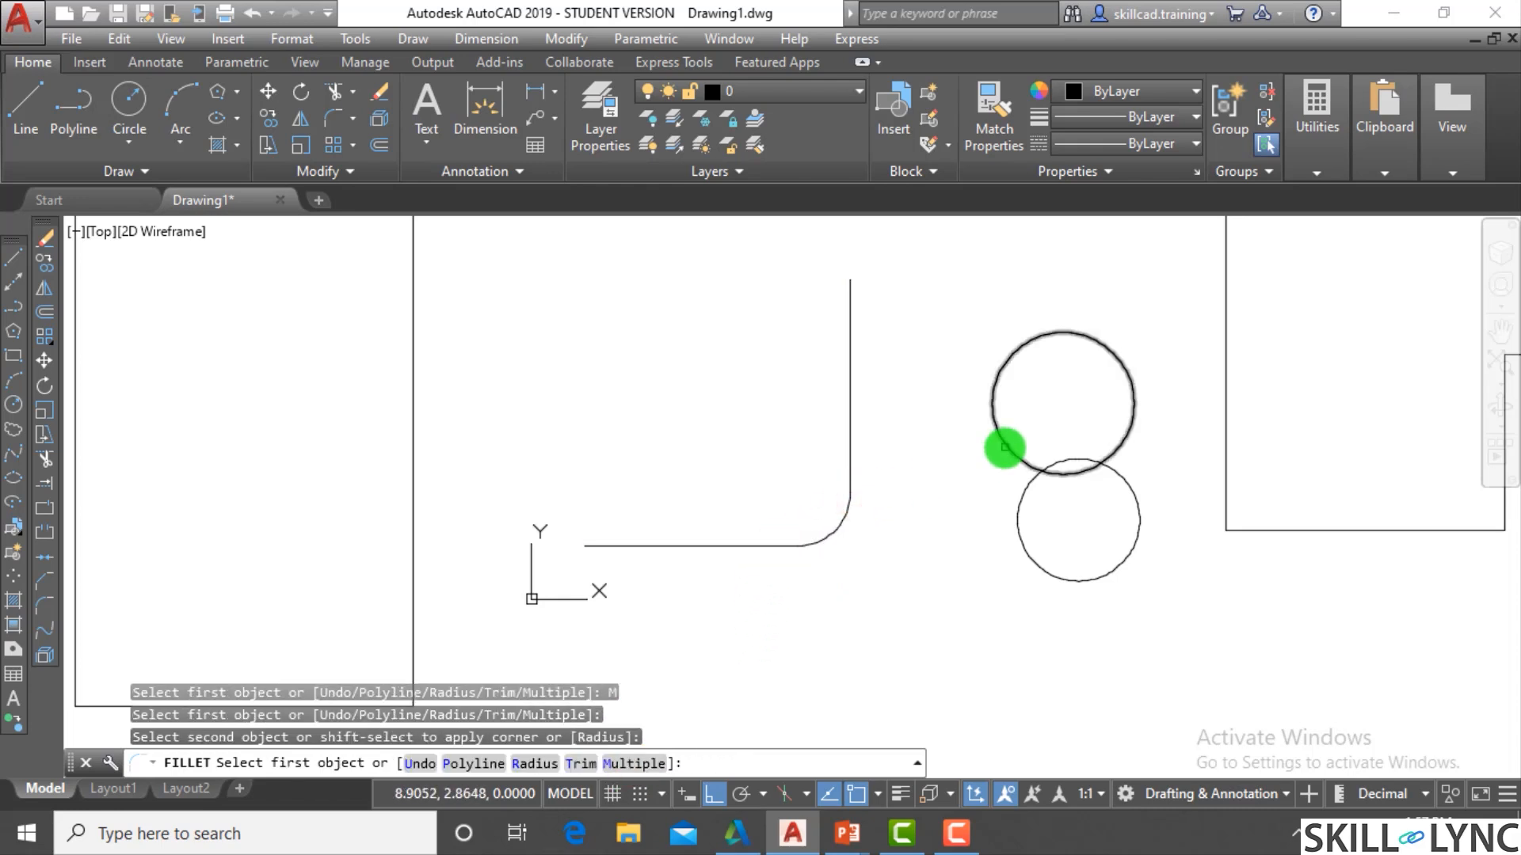
Fillet the left and right sides of the two overlapping circles within the same command, picking the upper circle first each time
left_click(1008, 447)
left_click(1025, 499)
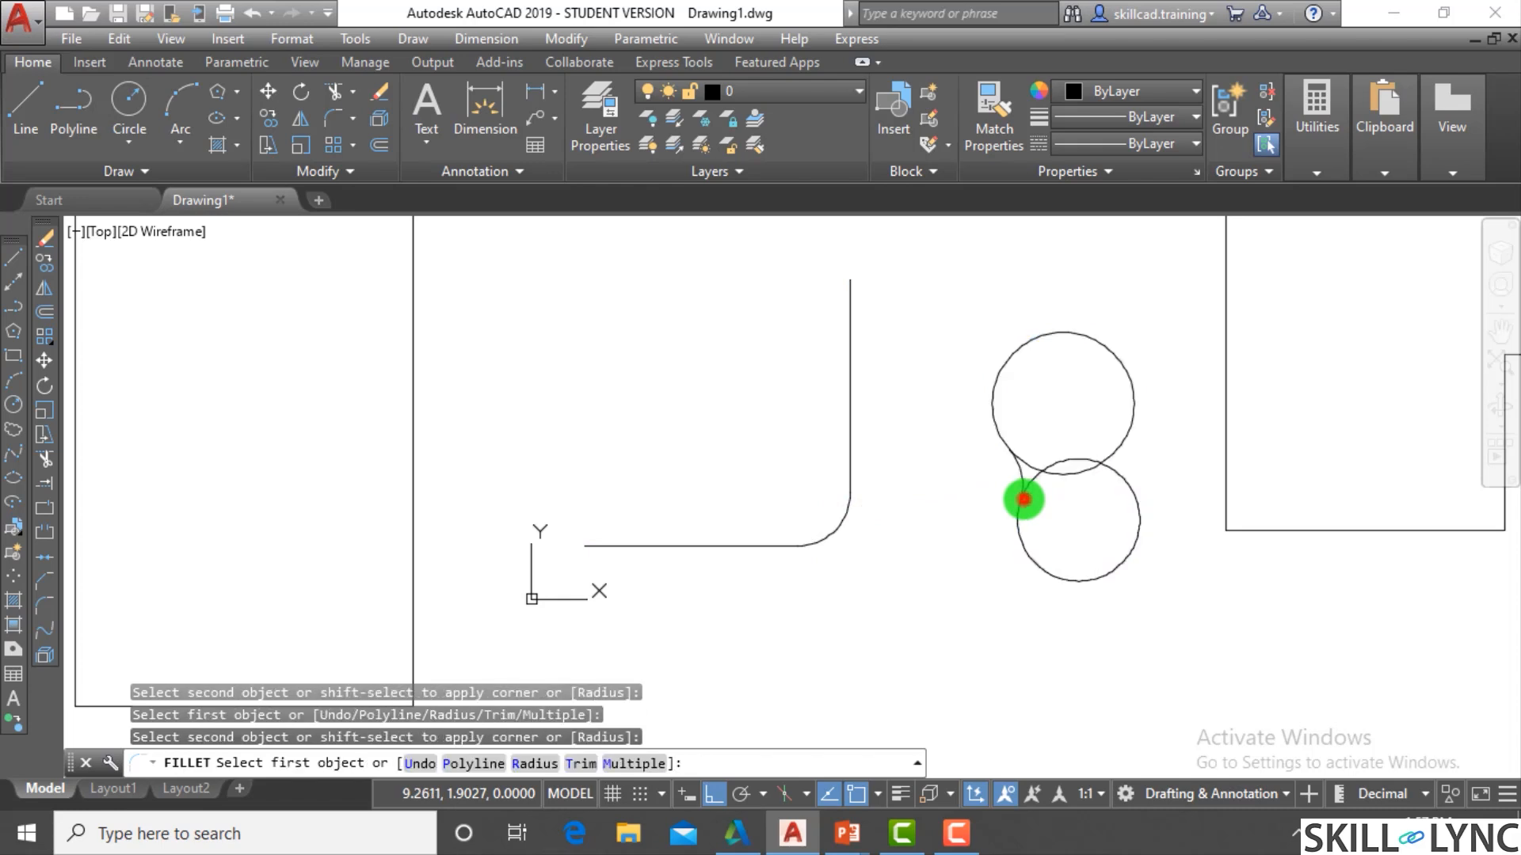
left_click(1120, 441)
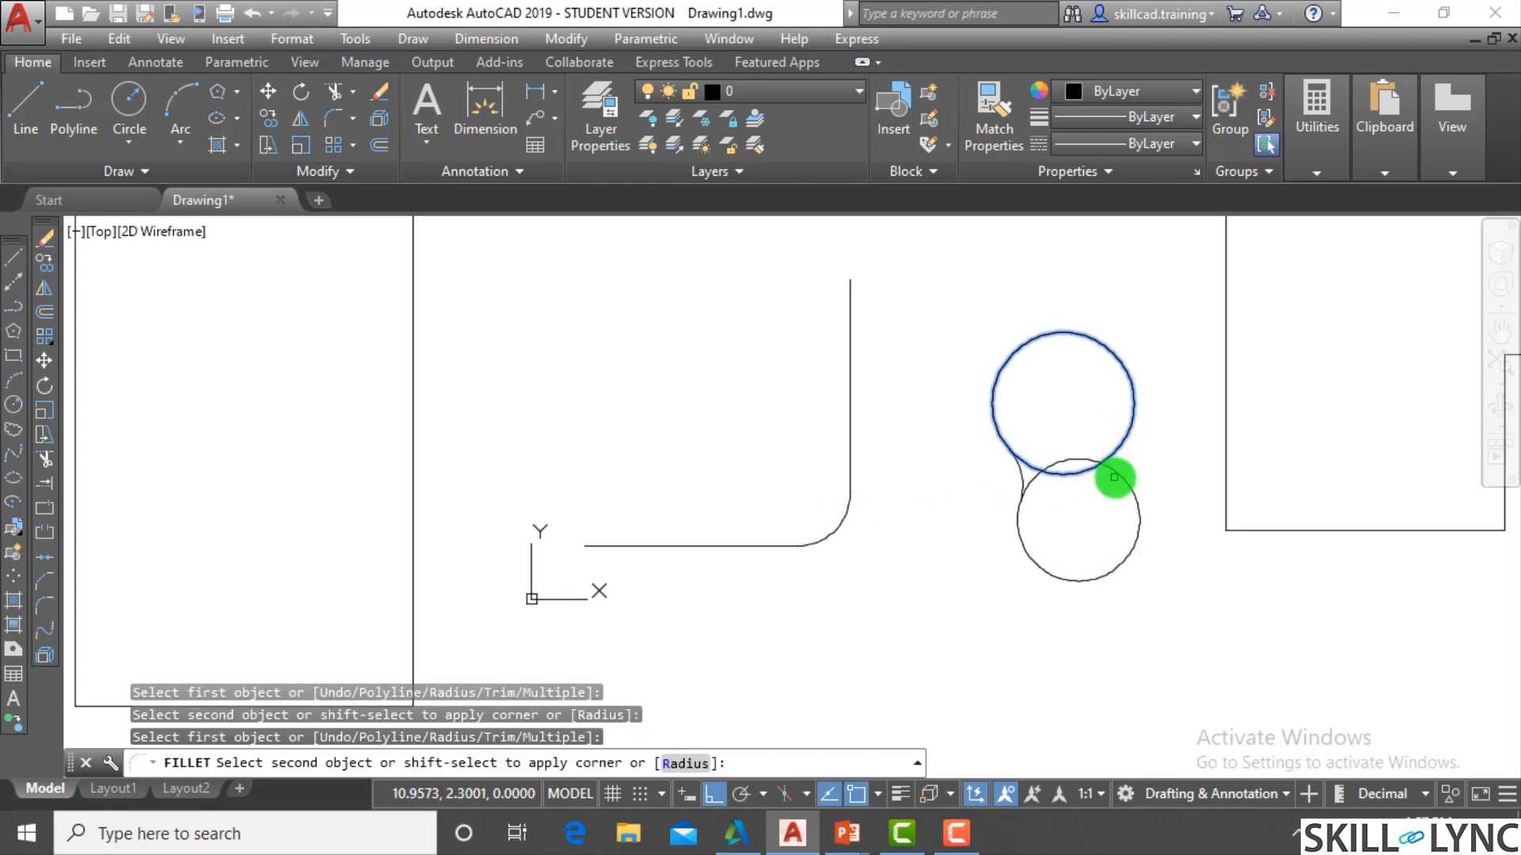
left_click(1120, 471)
Fillet the two lower corners of the stepped polyline within the same Multiple fillet command
scroll(1063, 539, "down", 2)
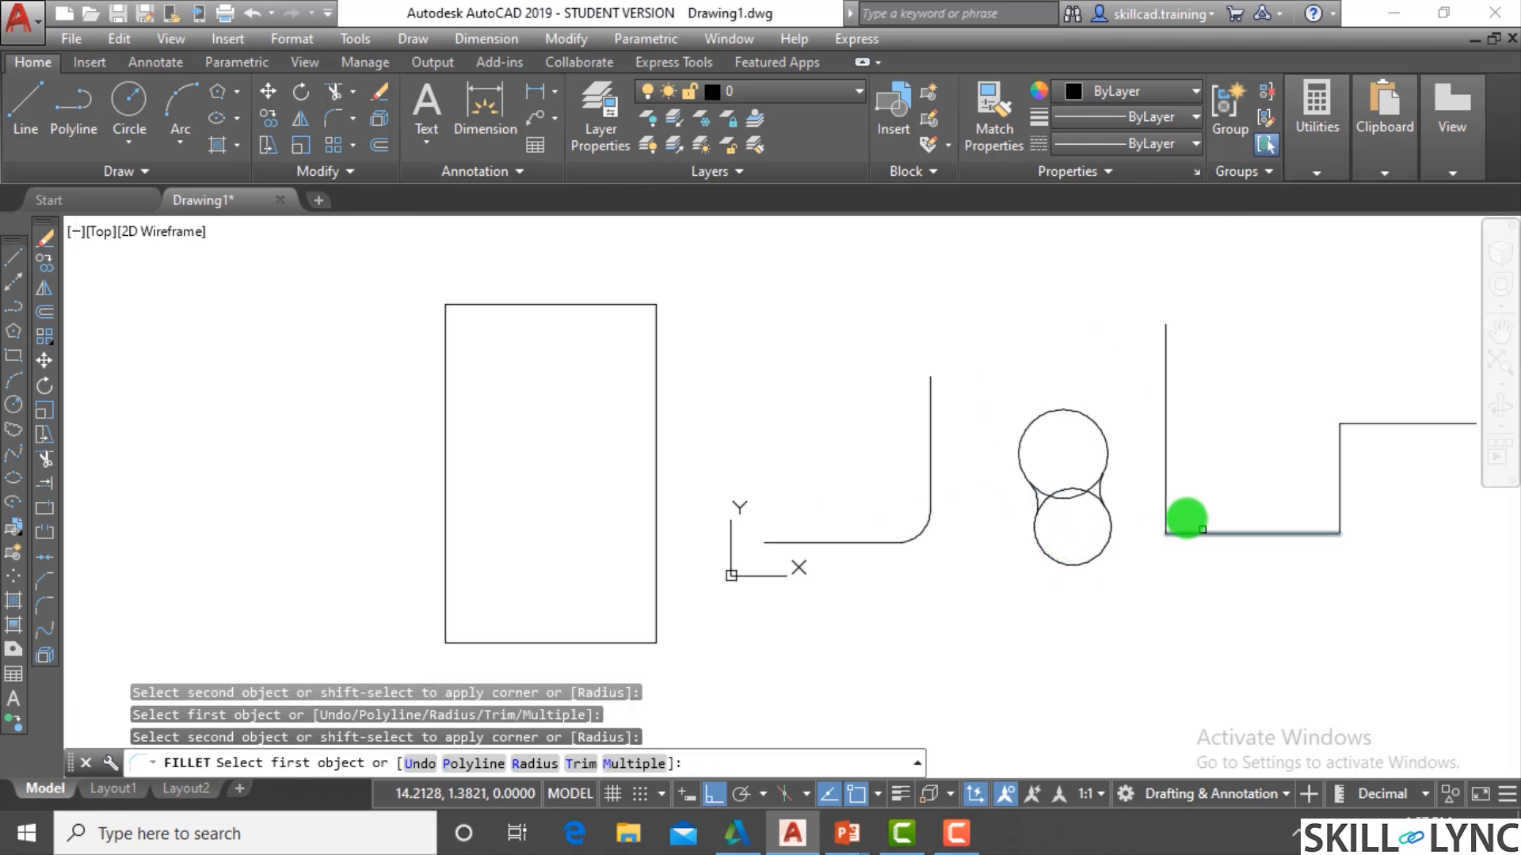
left_click(1165, 521)
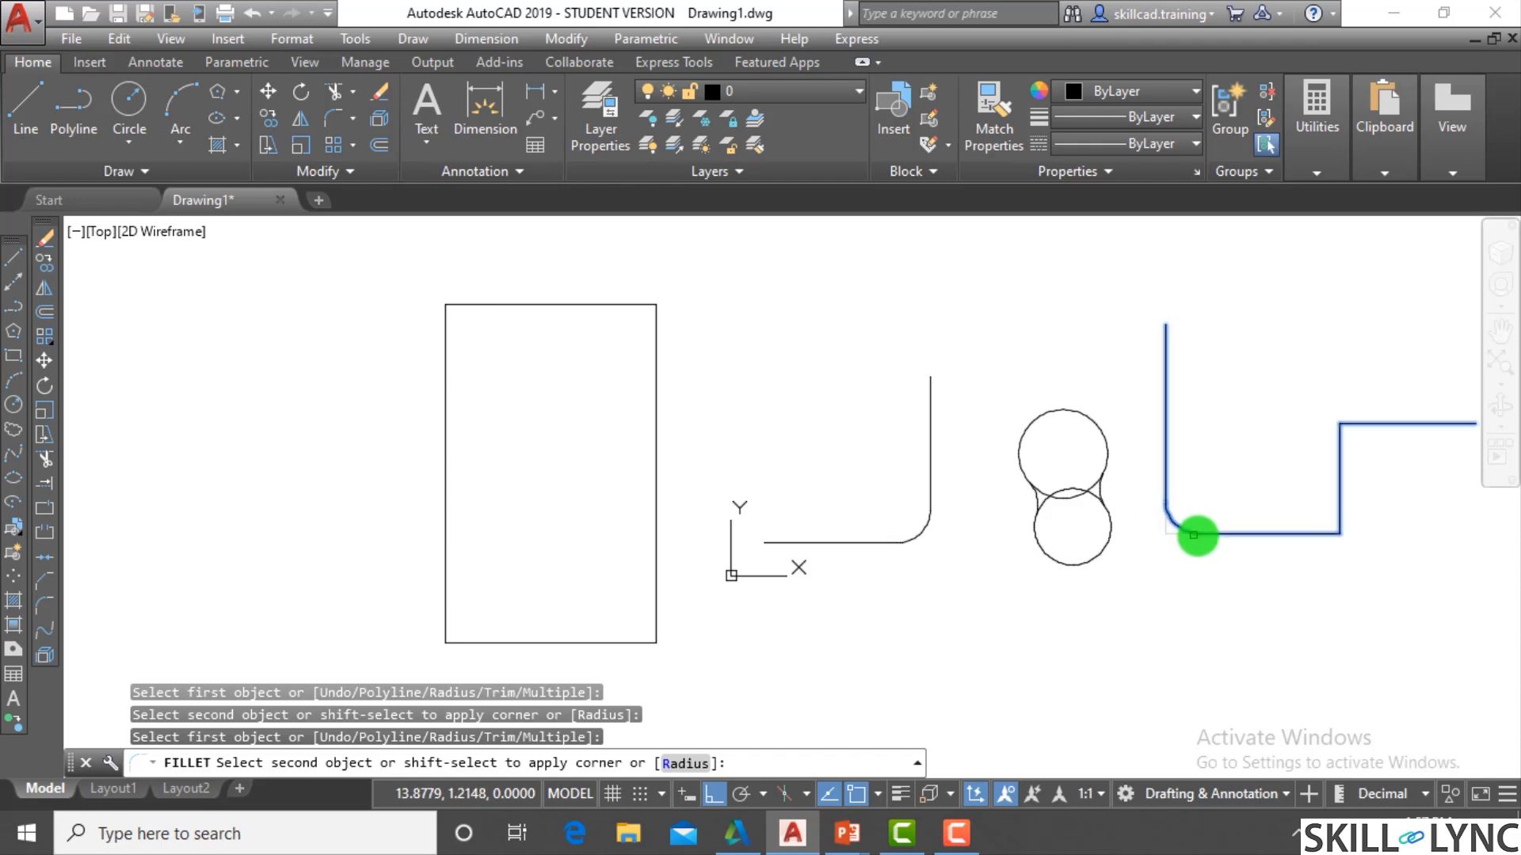
left_click(1200, 536)
left_click(1300, 533)
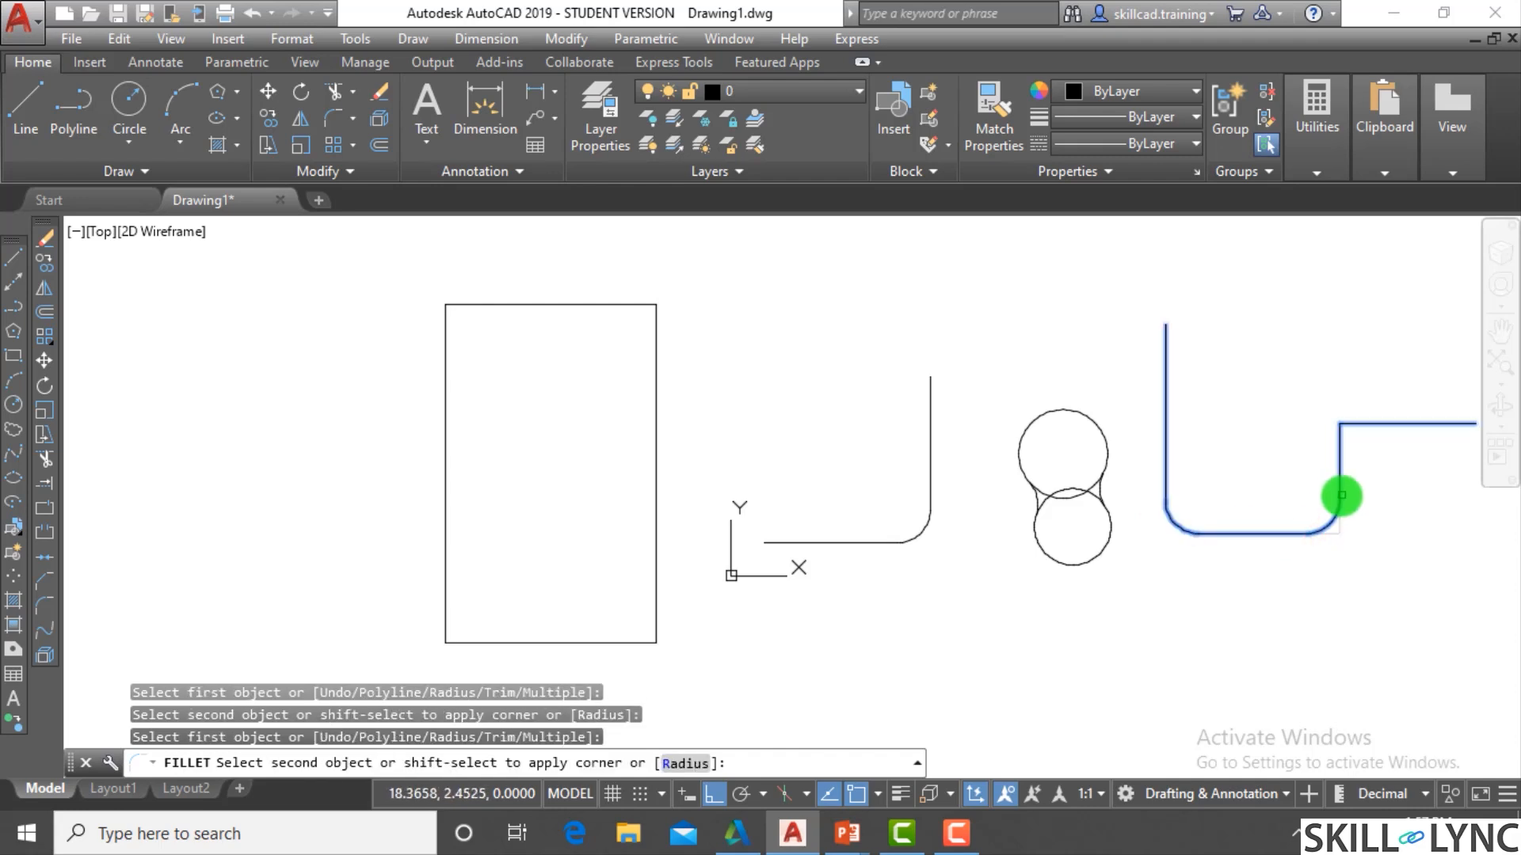
left_click(1339, 495)
Fillet the rectangle's lower-right and upper-right corners in the same command, and end the fillet
left_click(600, 644)
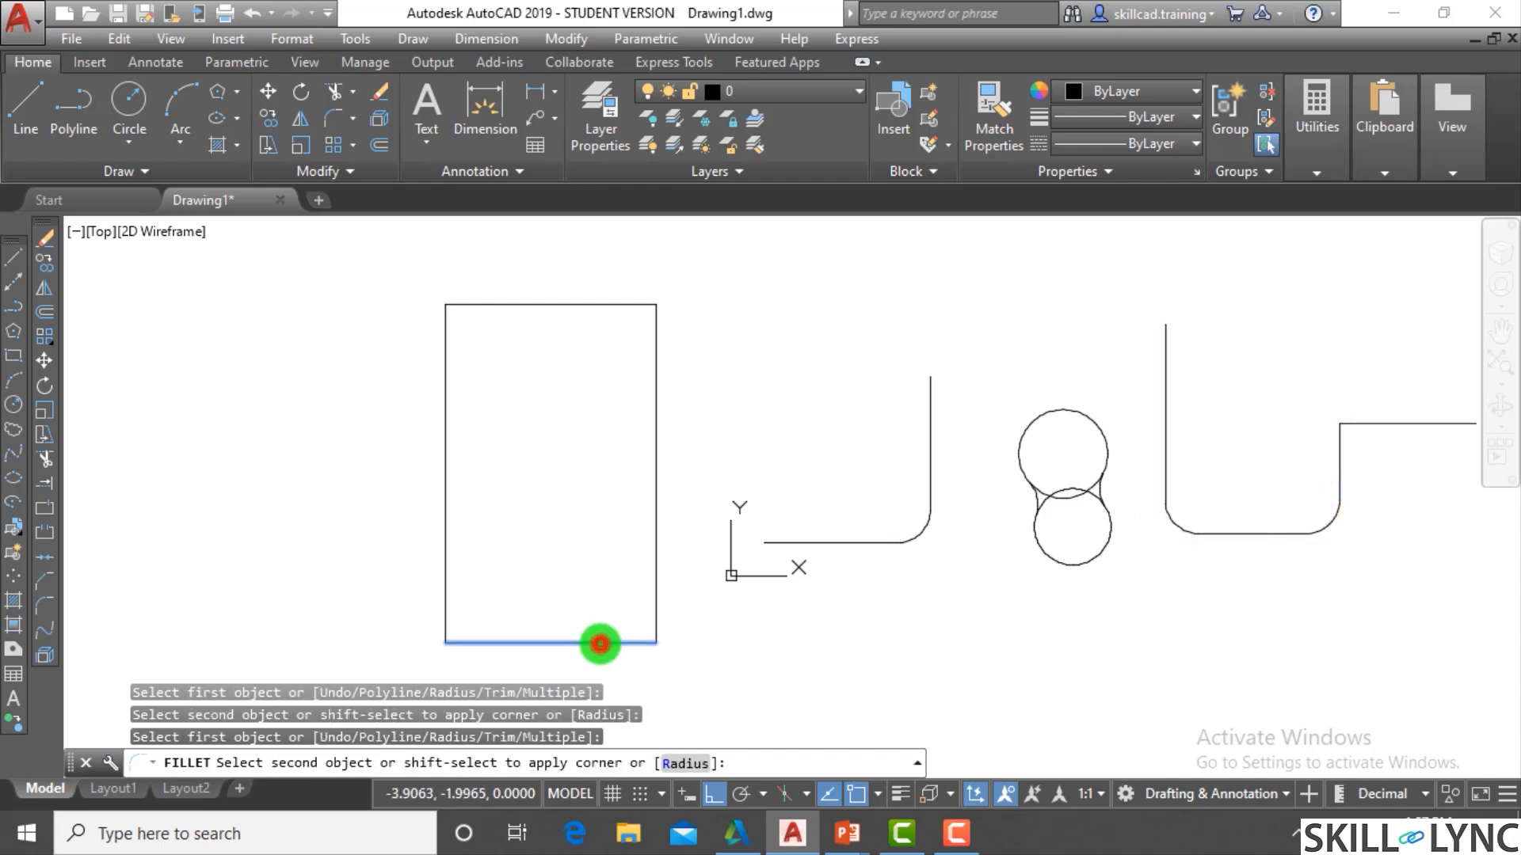
left_click(657, 594)
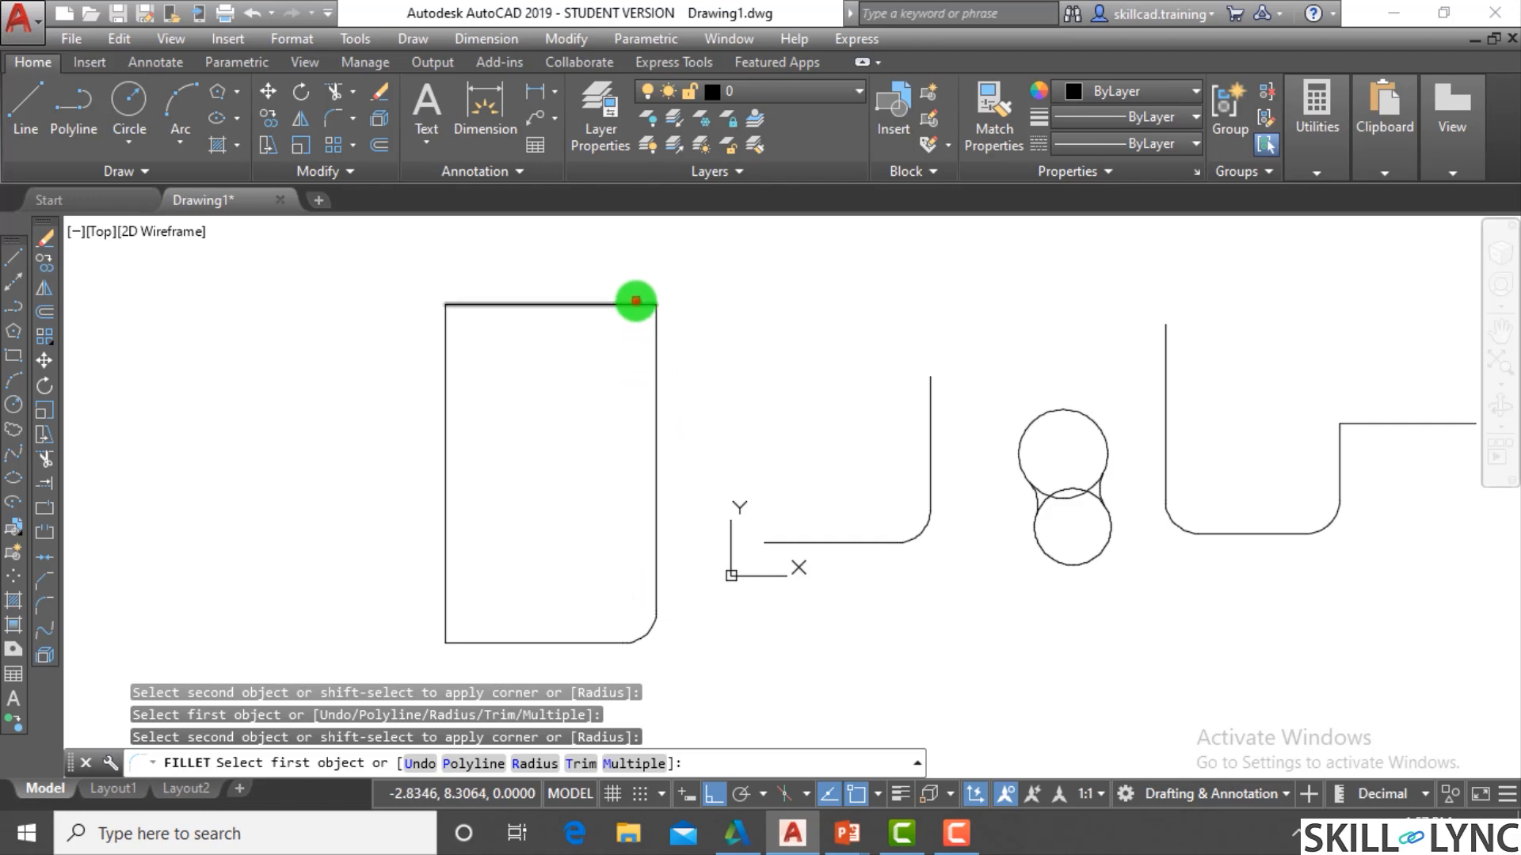
left_click(643, 320)
left_click(653, 340)
left_click(640, 305)
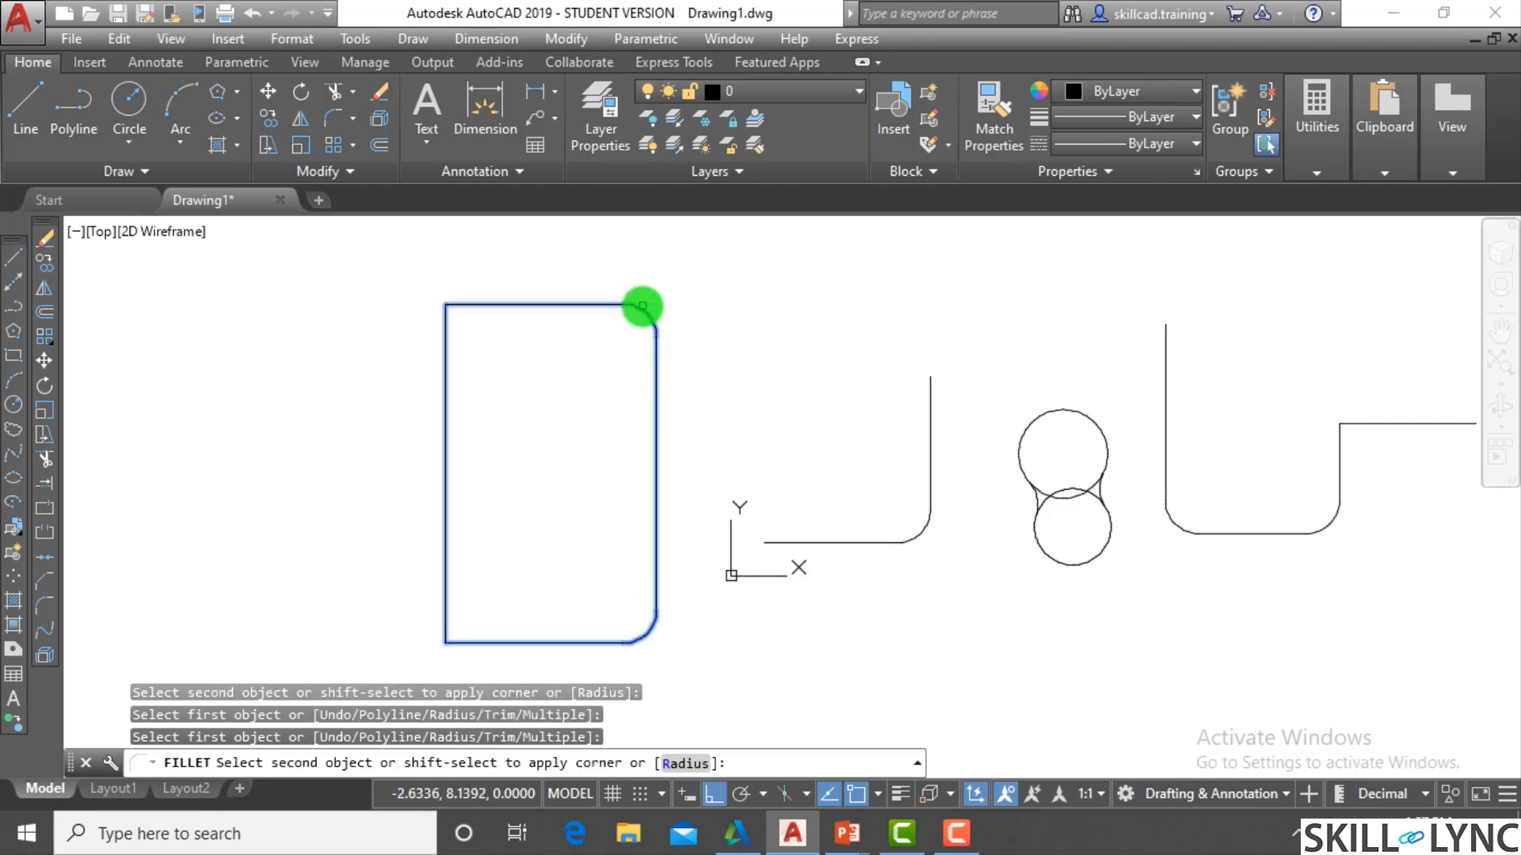
scroll(715, 453, "down", 4)
key("Escape")
scroll(893, 507, "up", 4)
scroll(706, 578, "down", 2)
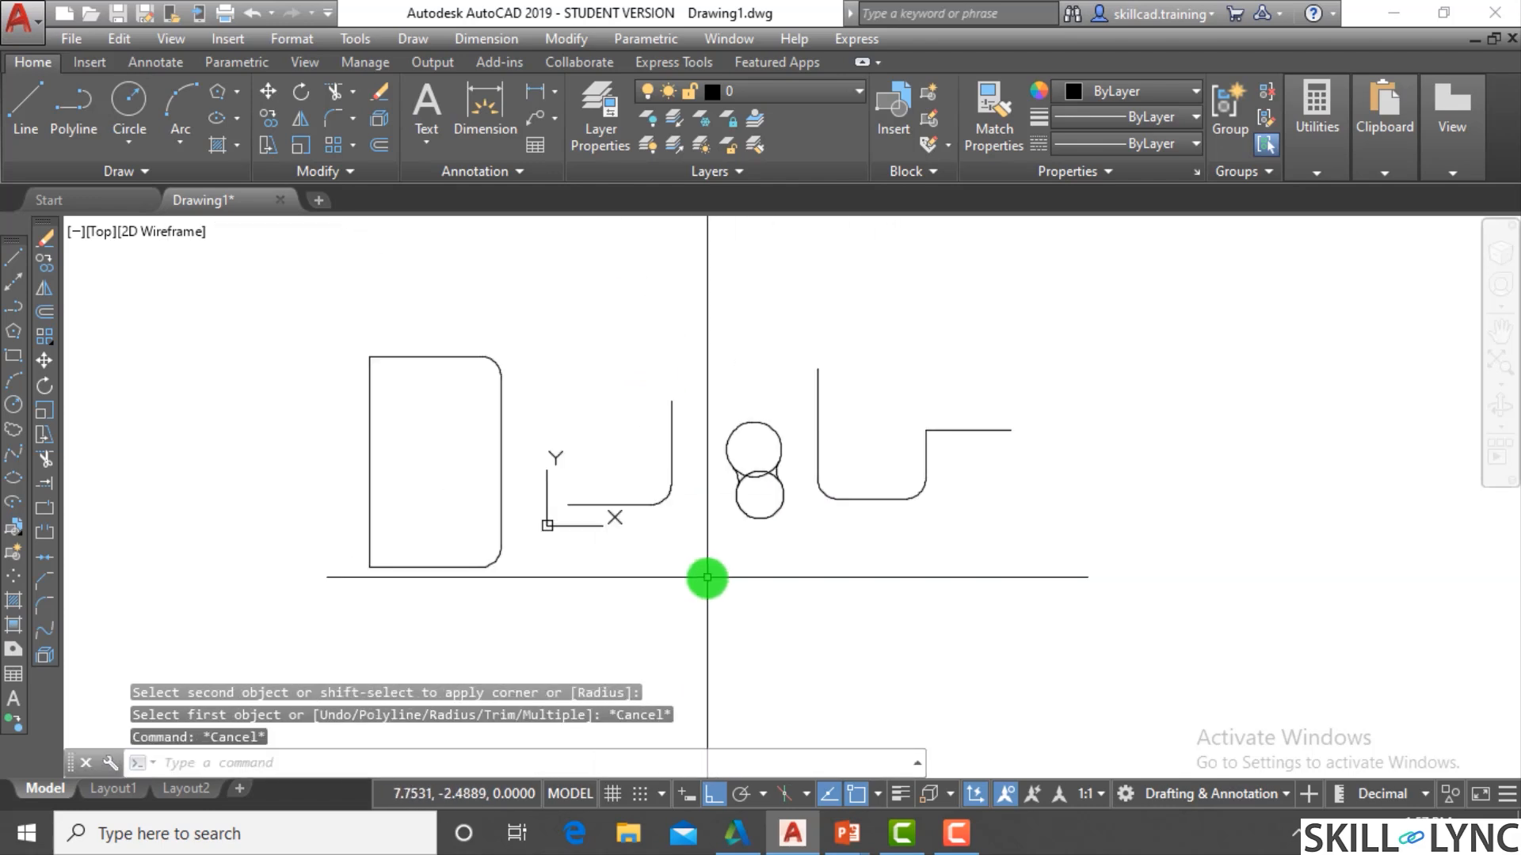
Erase all the filleted shapes, from the rectangle to the stepped polyline, to empty the drawing
left_click(318, 287)
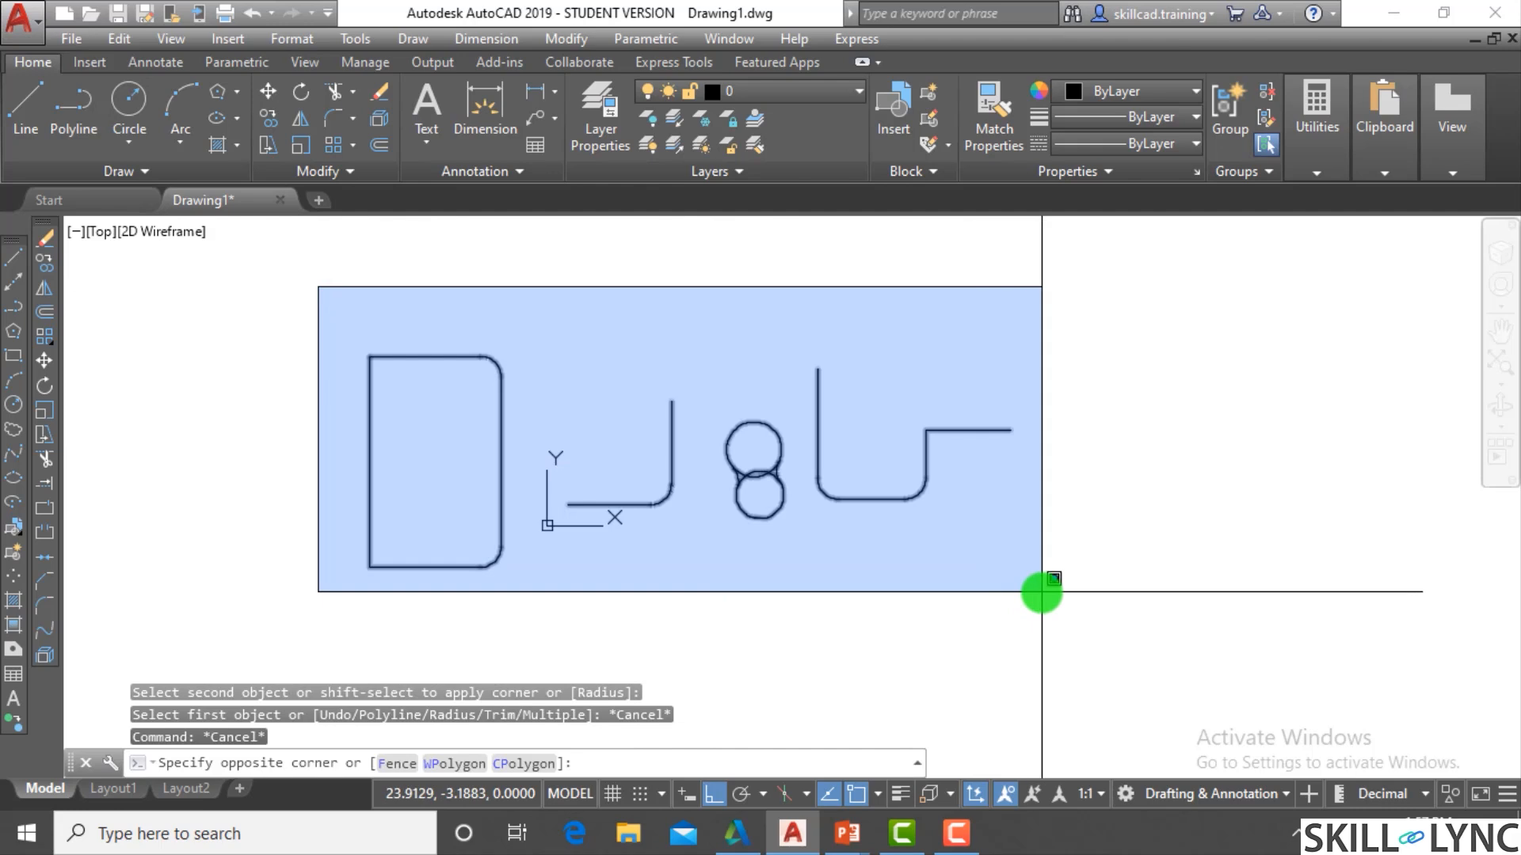
left_click(1041, 591)
type("e")
key("Return")
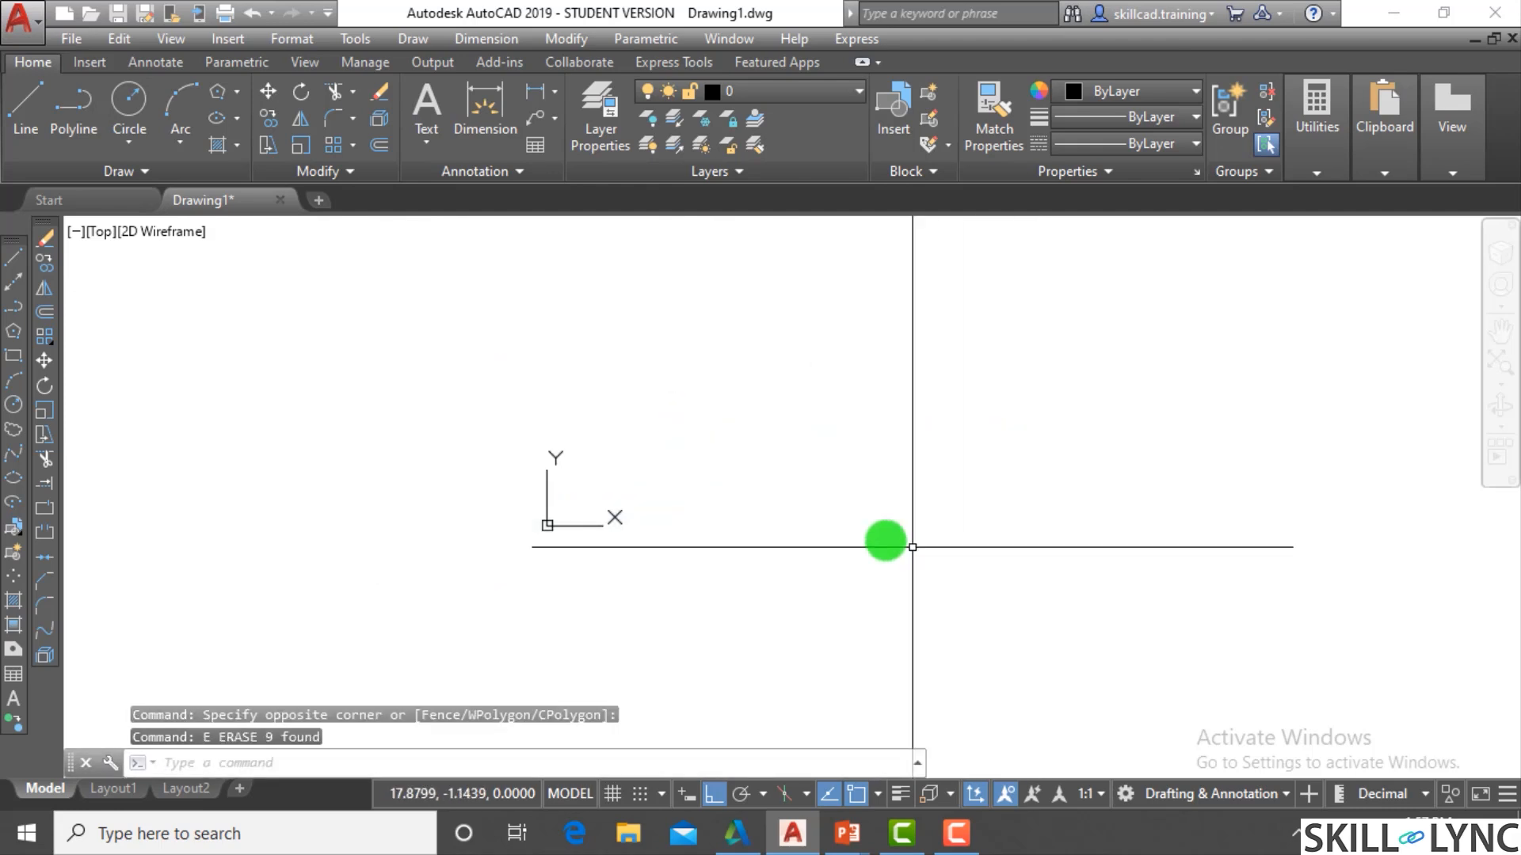
key("Escape")
Draw a single vertical line in the empty drawing area
scroll(769, 453, "up", 4)
key("Escape")
type("l")
key("Return")
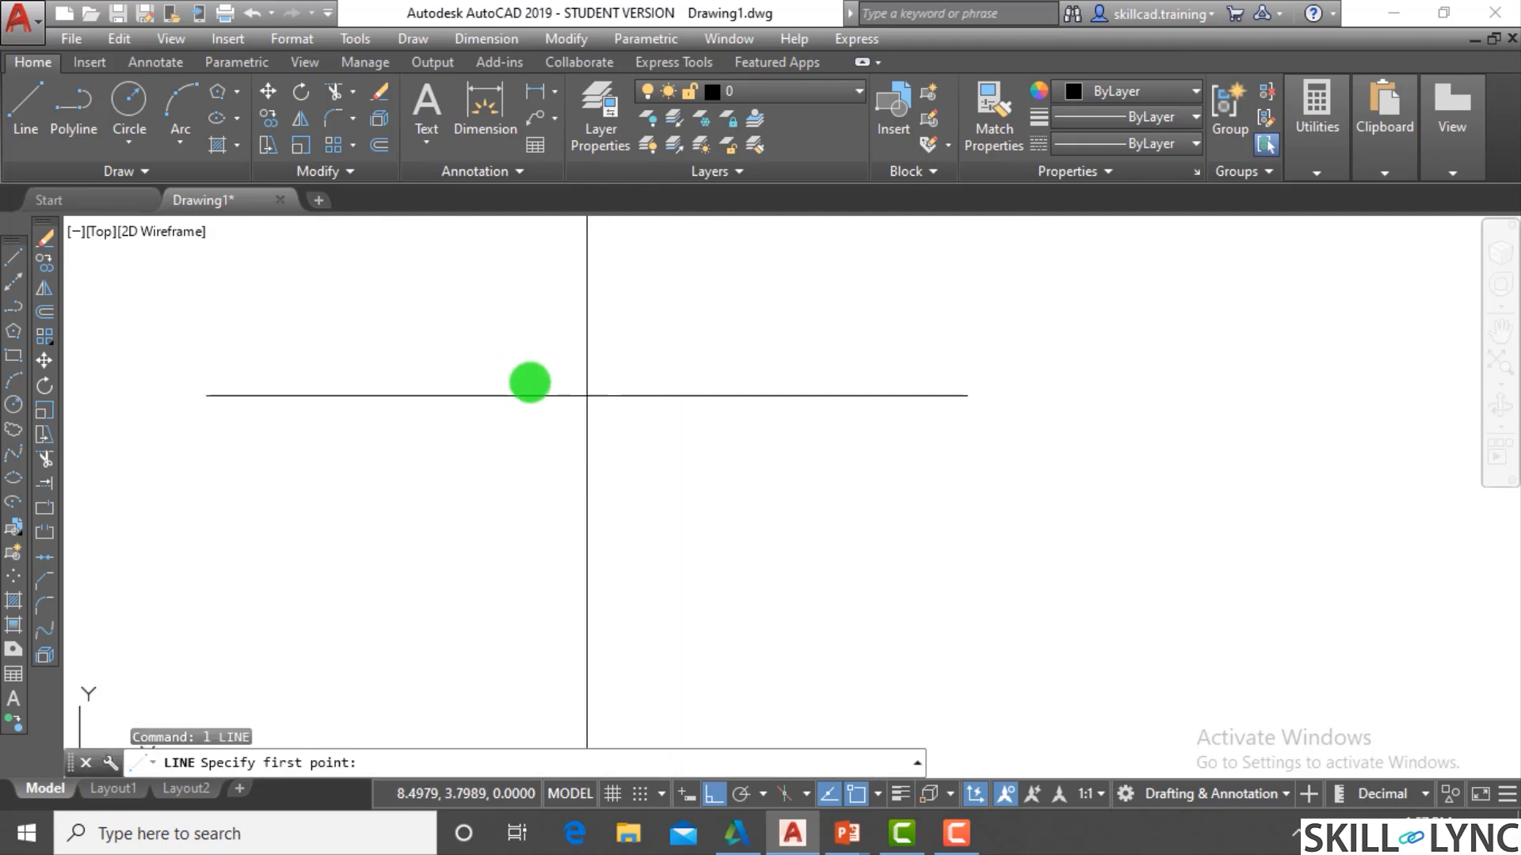
left_click(549, 248)
left_click(550, 519)
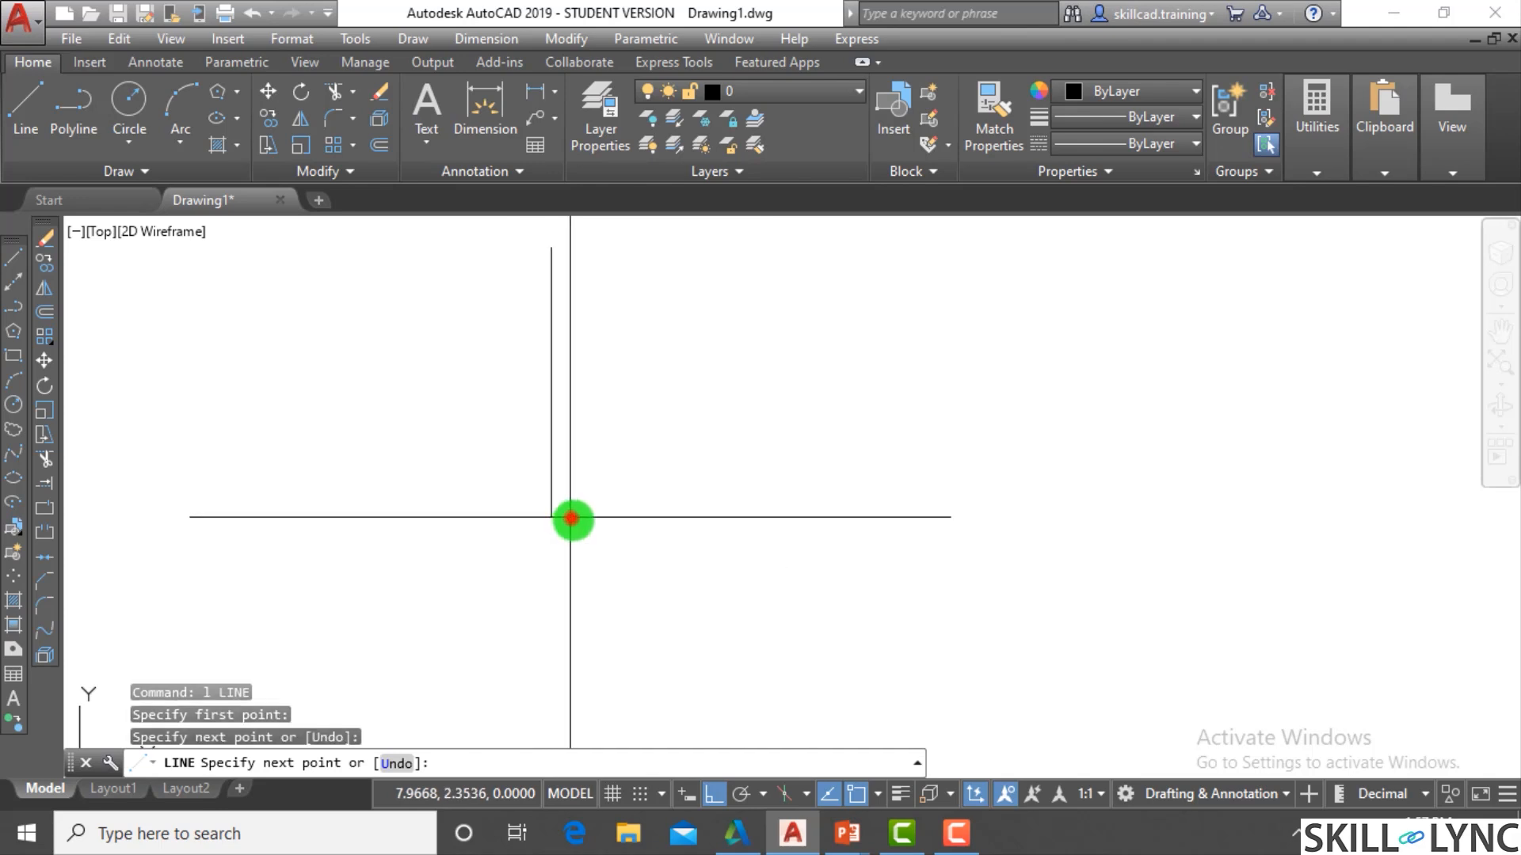
key("Return")
Draw a separate horizontal line below and to the right of the vertical line, leaving a gap between them
key("Return")
left_click(733, 680)
left_click(1314, 634)
key("Escape")
key("Escape")
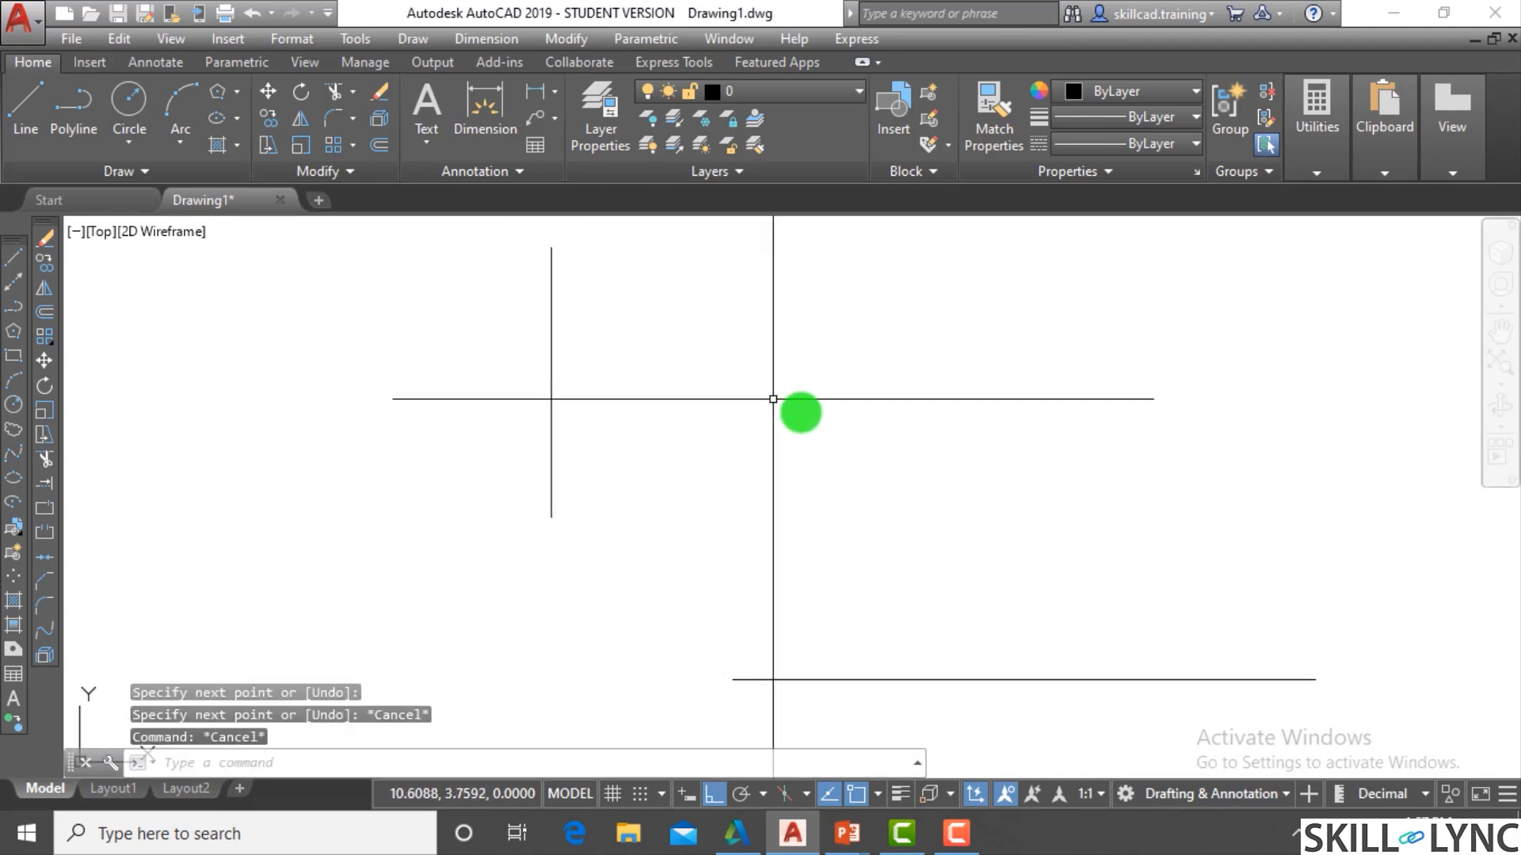
Fillet the separated vertical and horizontal lines with the current radius of 1, and undo the fillet
scroll(774, 411, "down", 2)
type("f")
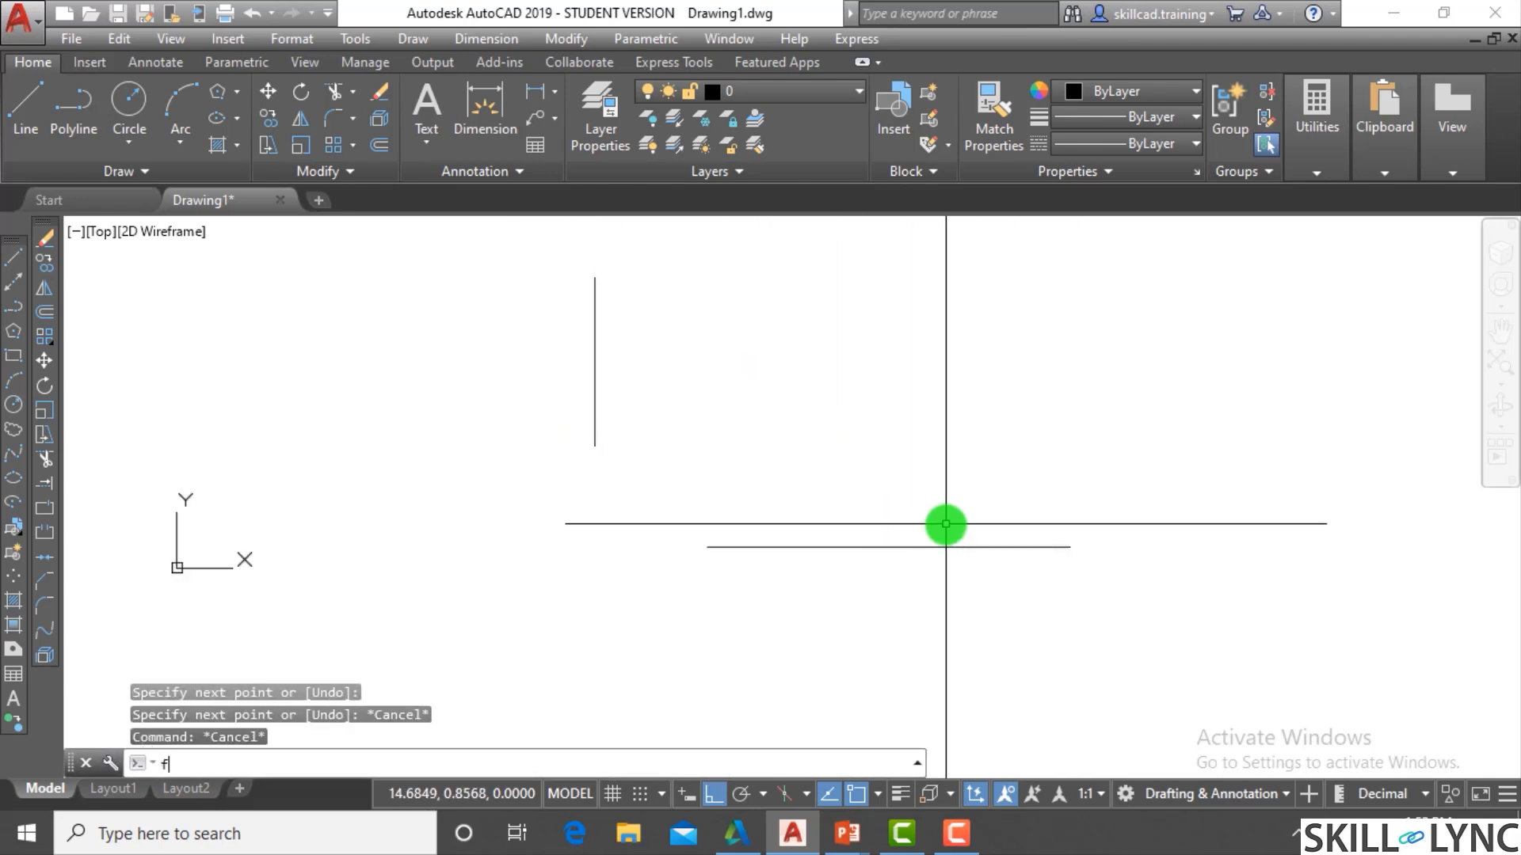
key("Return")
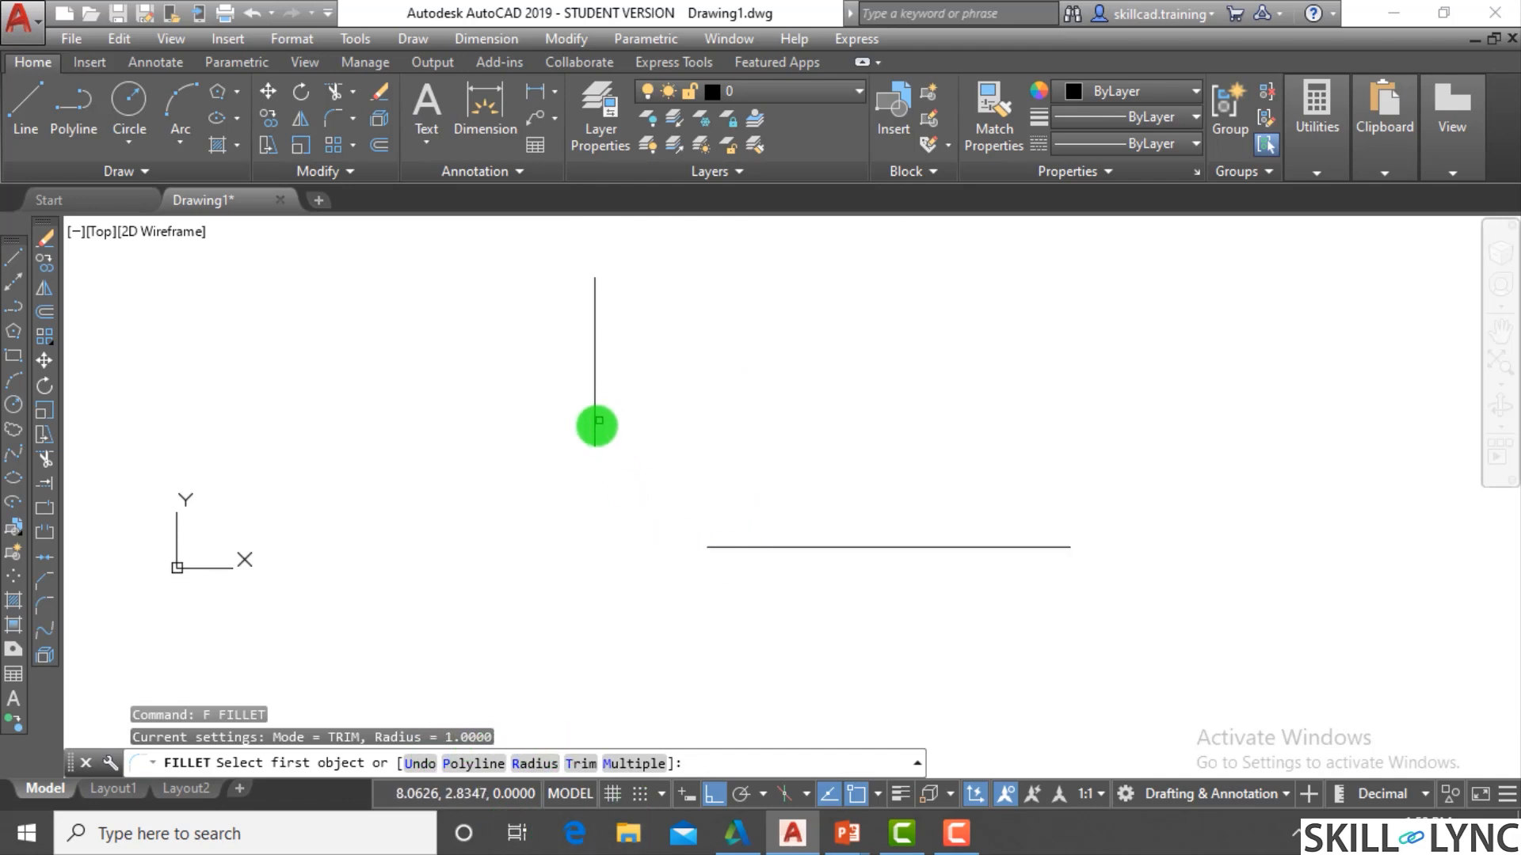
left_click(594, 431)
left_click(735, 547)
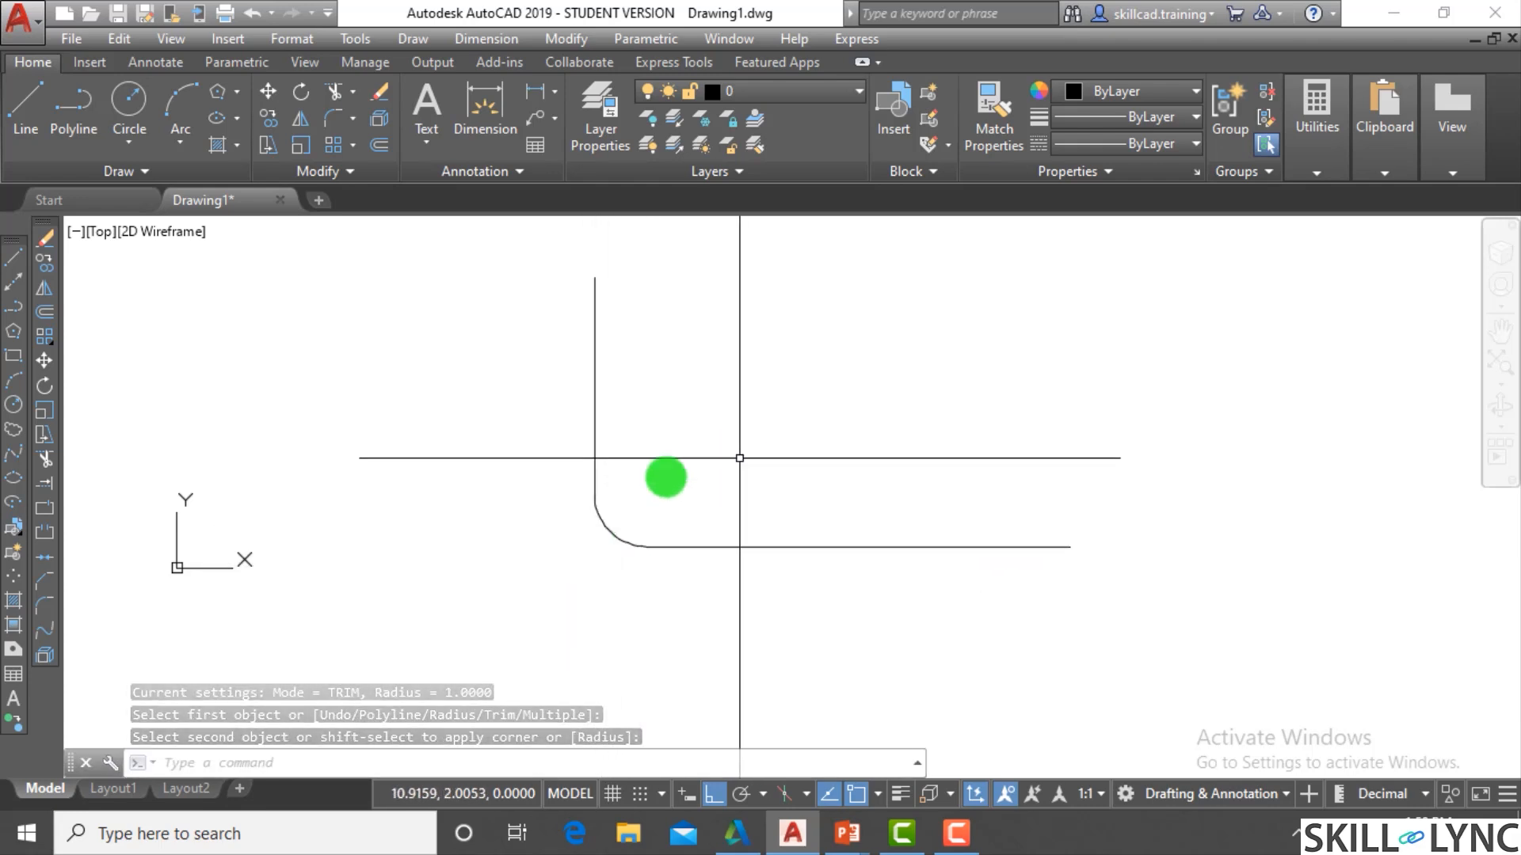
left_click(753, 478)
type("u")
key("Return")
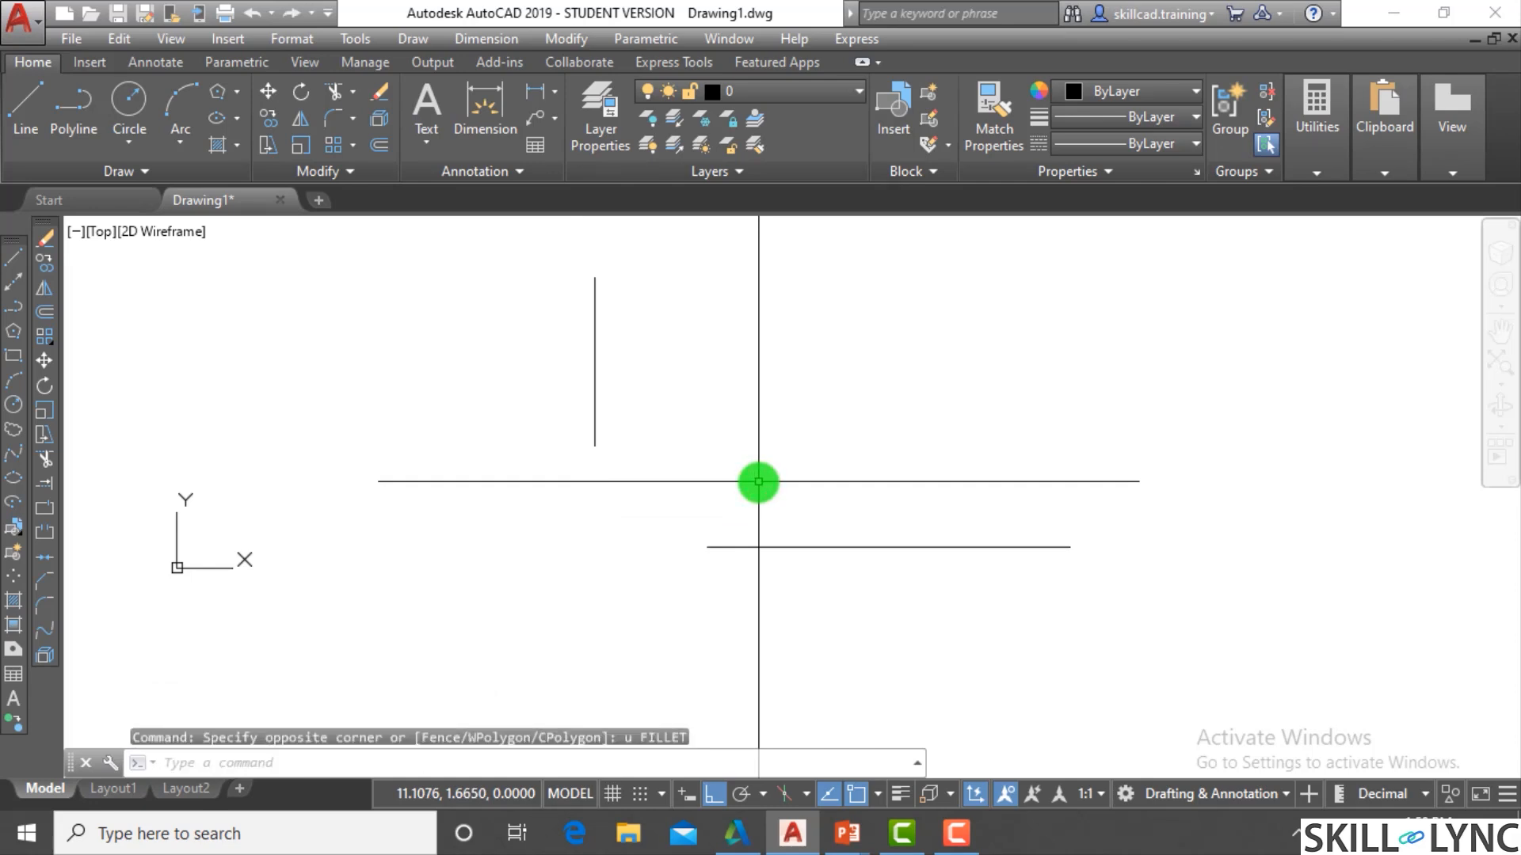
Draw a second vertical line about 6.8 units long that crosses the horizontal line
key("Escape")
type("l")
key("Return")
left_click(839, 306)
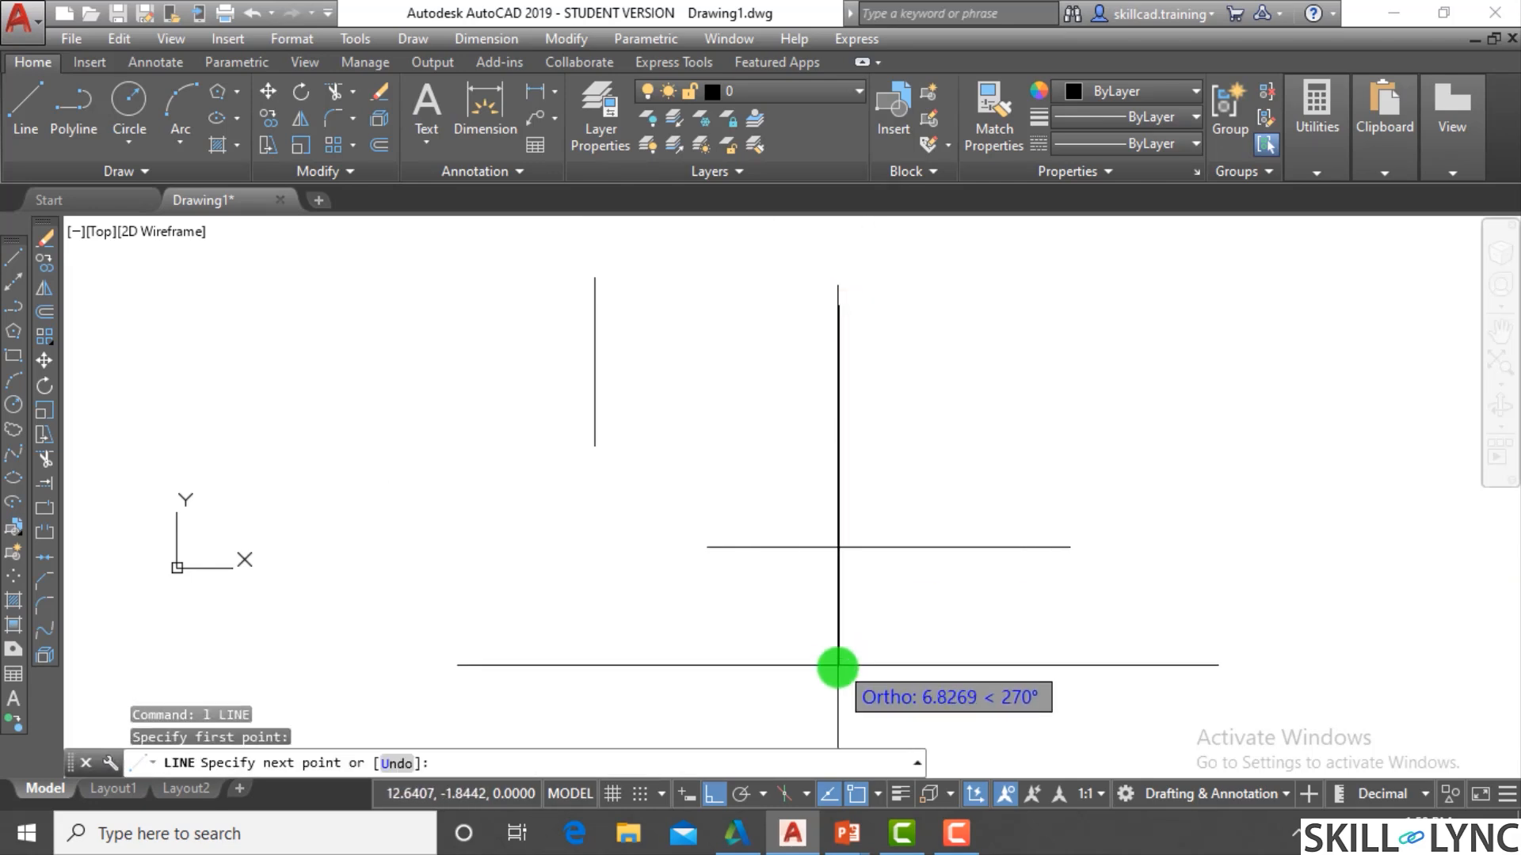
left_click(838, 662)
key("Escape")
key("Escape")
Fillet the crossing lines with radius 1, picking the vertical line's upper part and the horizontal line's right part, and undo the fillet
type("f")
key("Return")
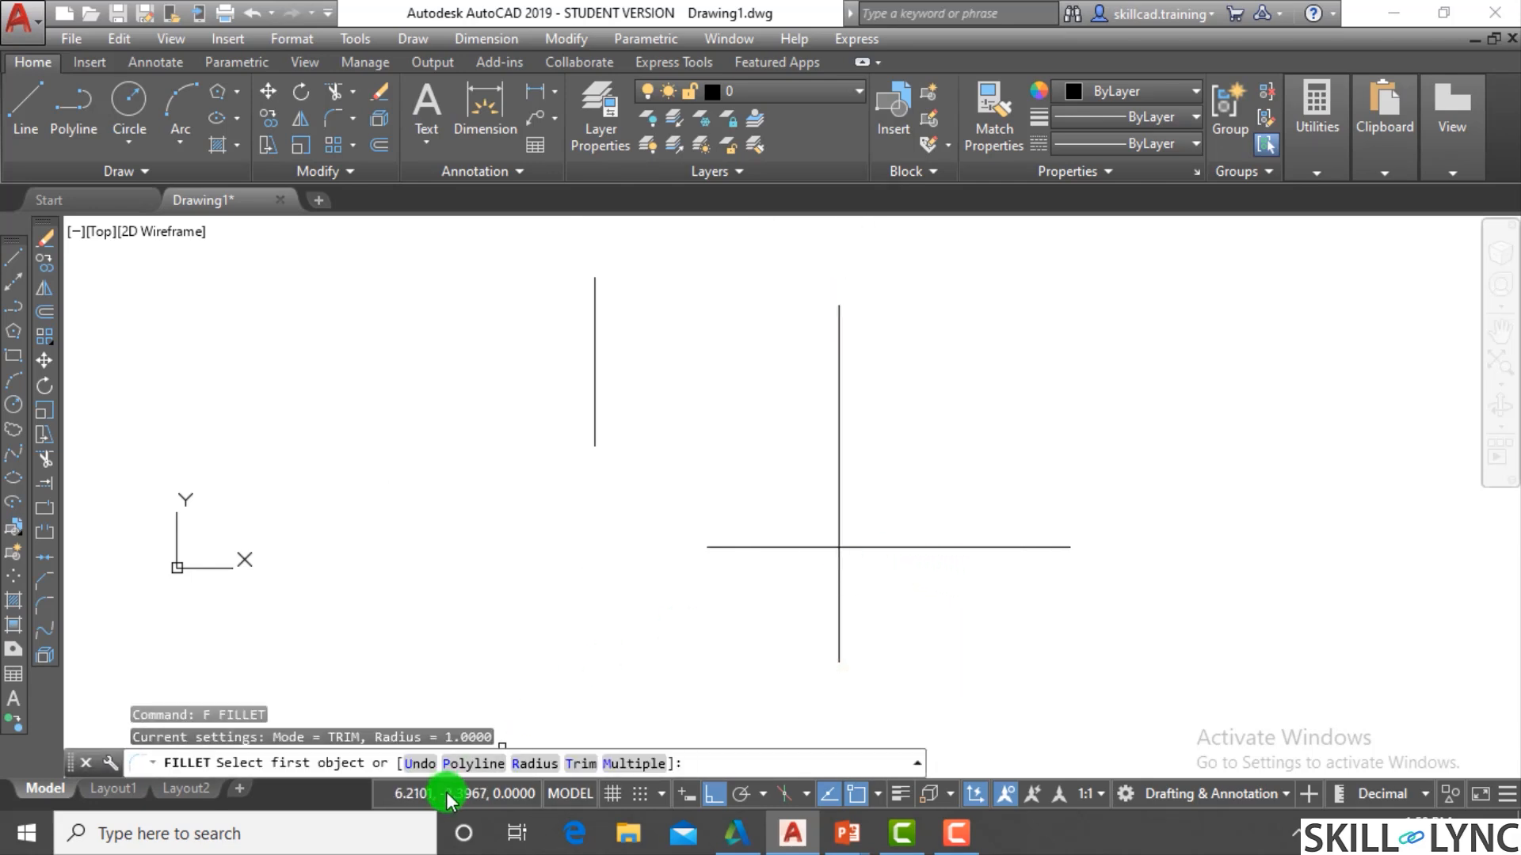
left_click(528, 763)
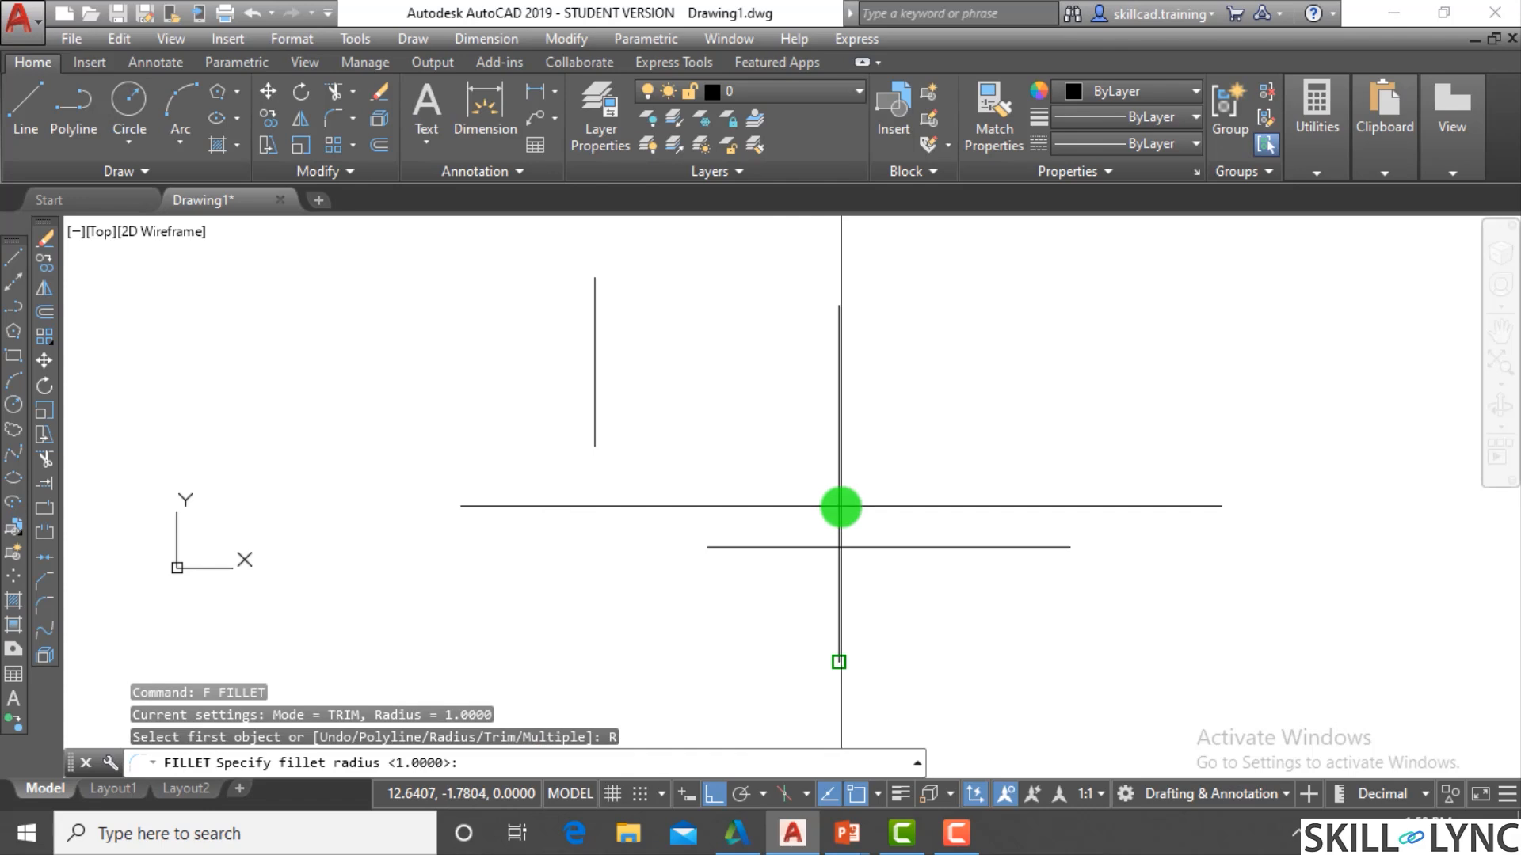
key("Return")
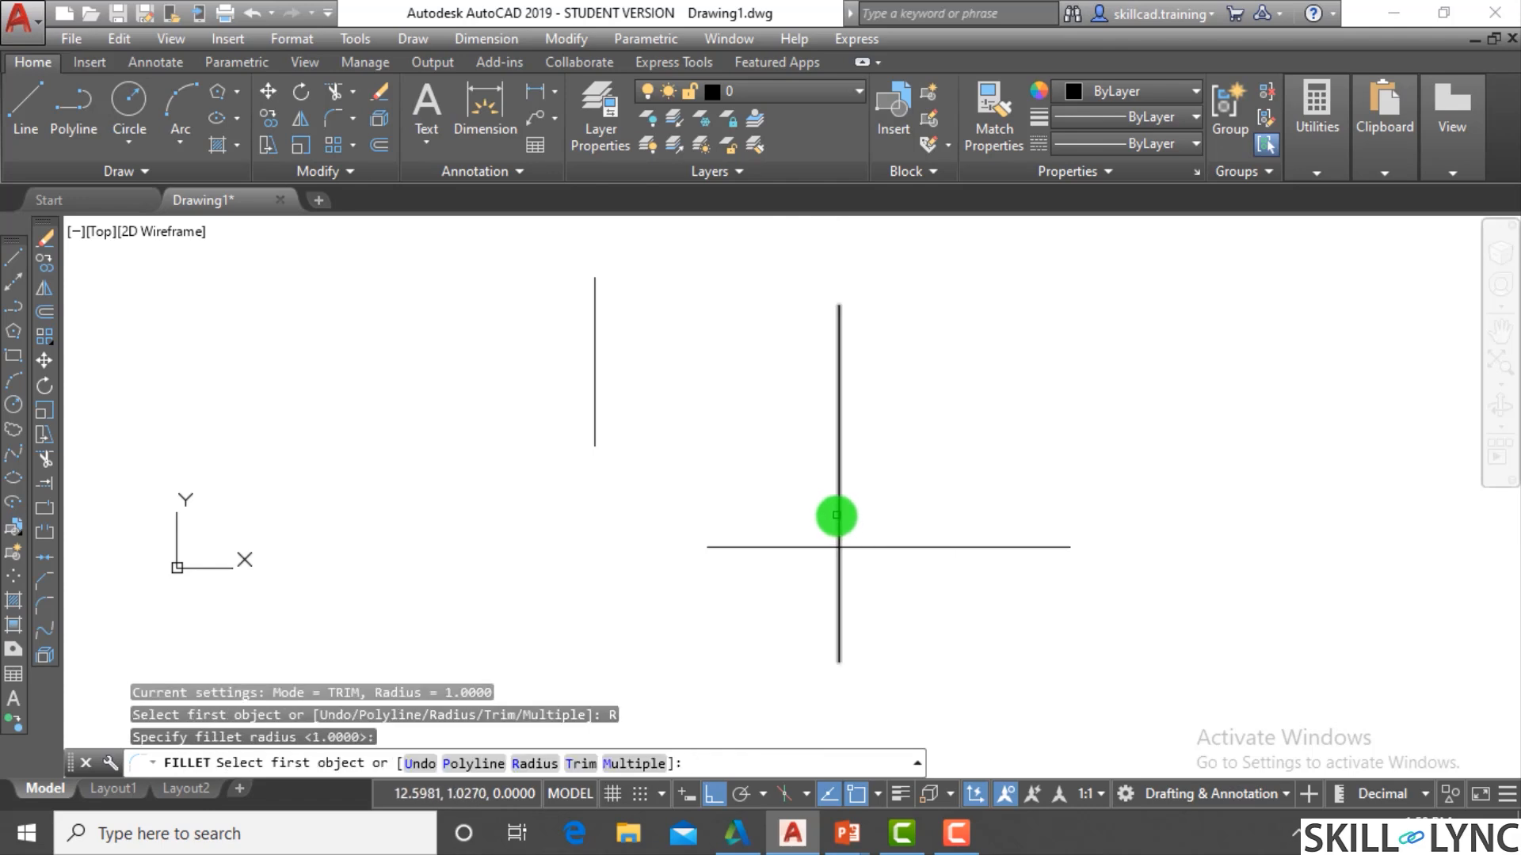
left_click(837, 516)
left_click(867, 546)
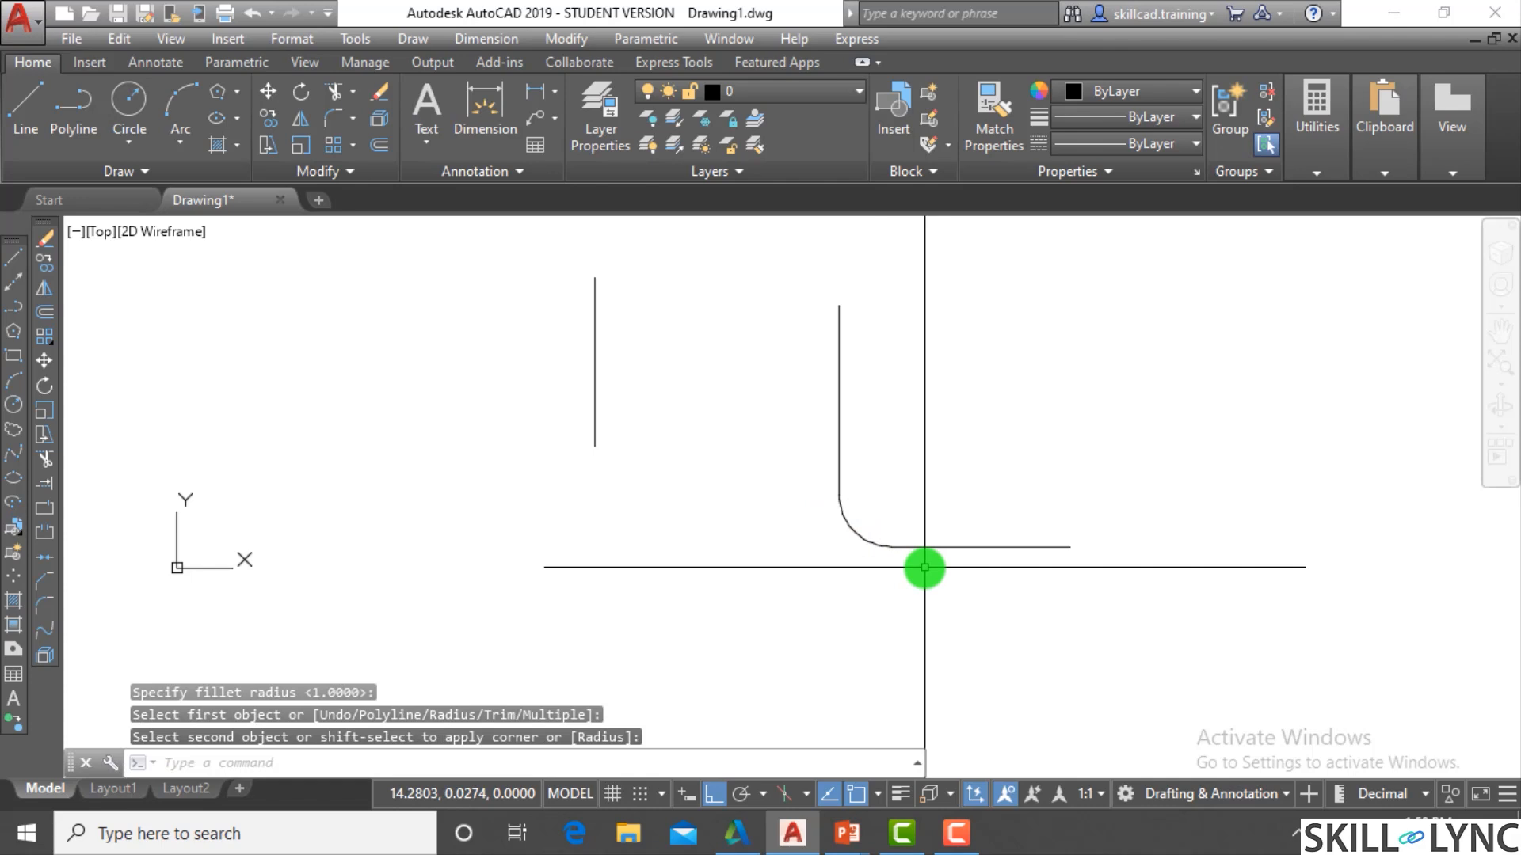
type("u")
key("Return")
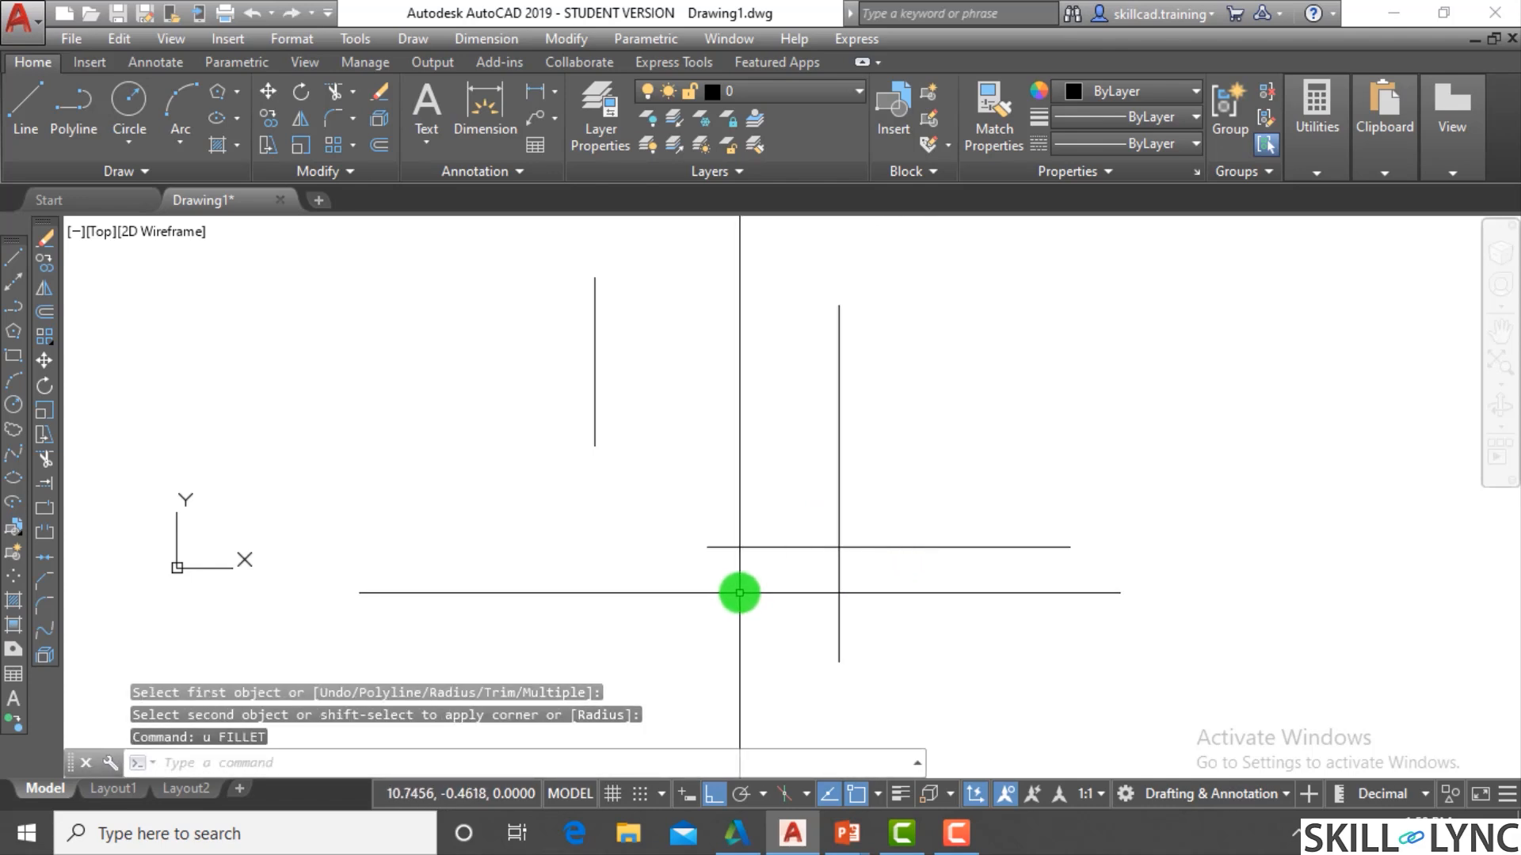
type("F")
key("Return")
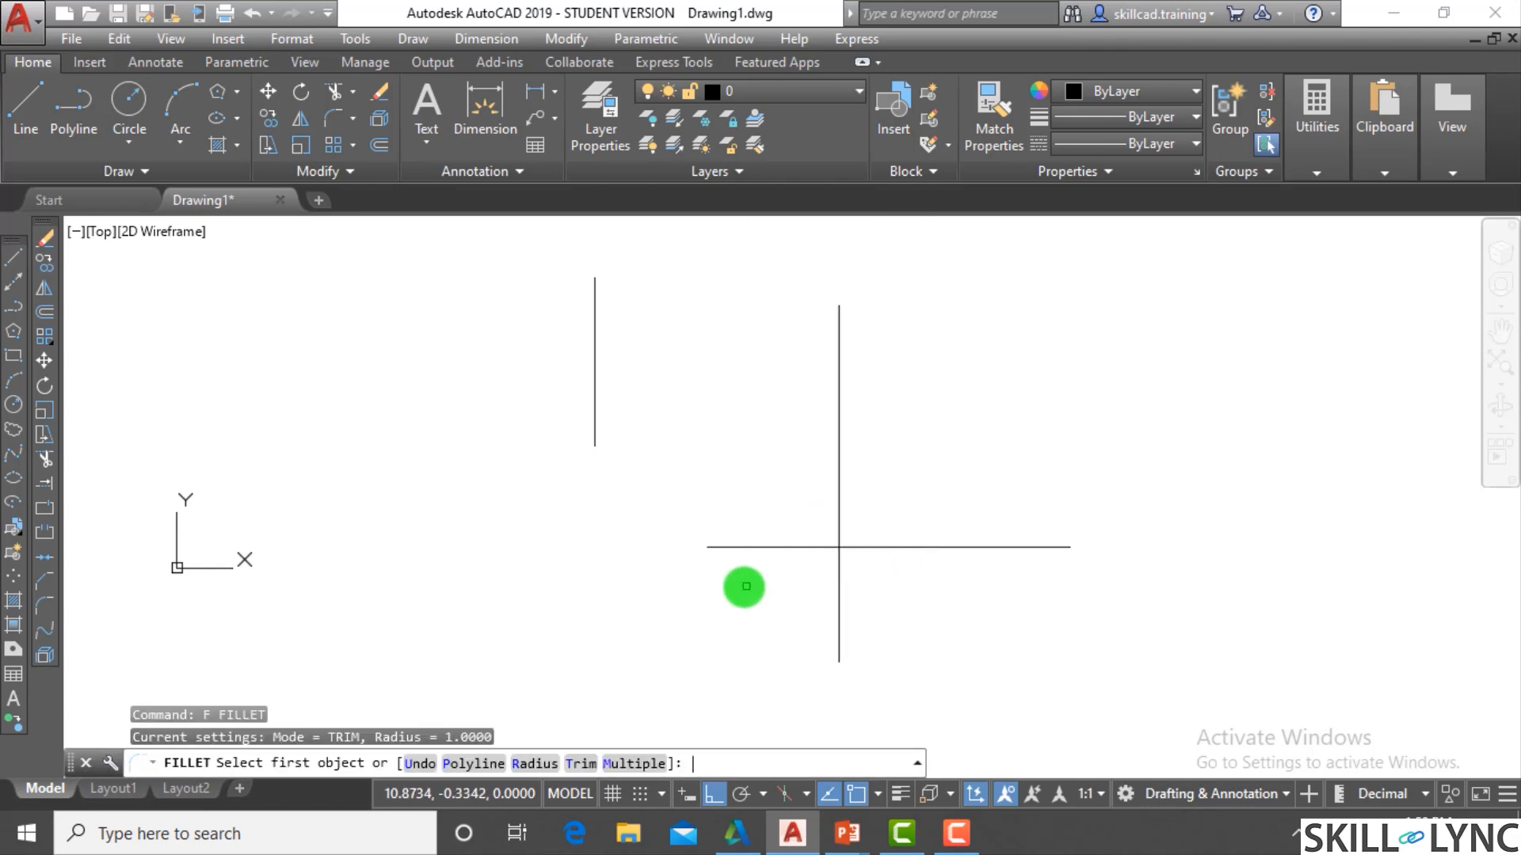
left_click(565, 762)
key("Escape")
key("Escape")
key("Escape")
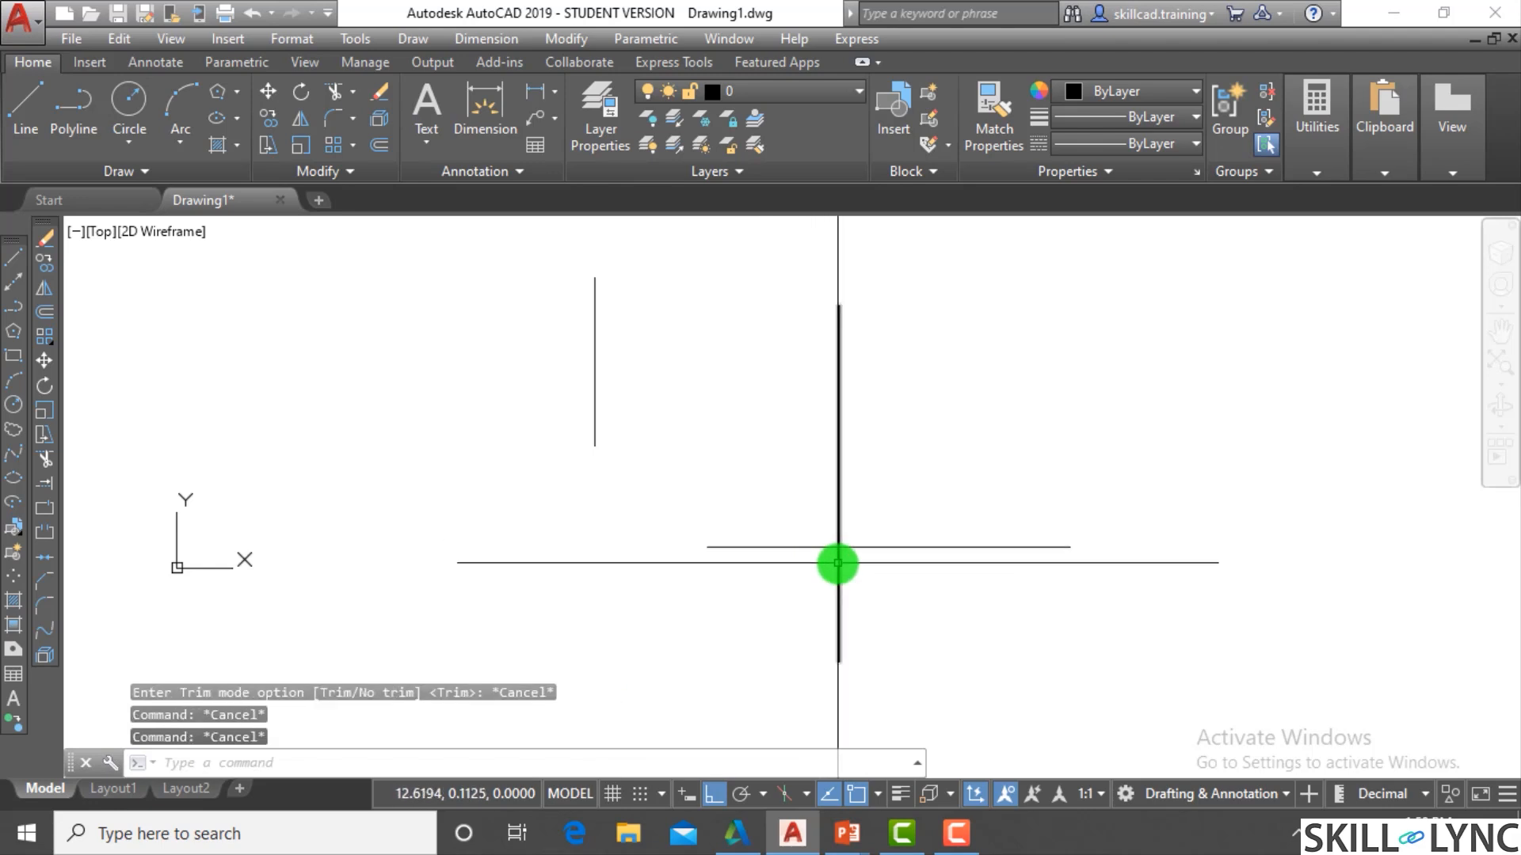
type("f")
key("Return")
left_click(572, 765)
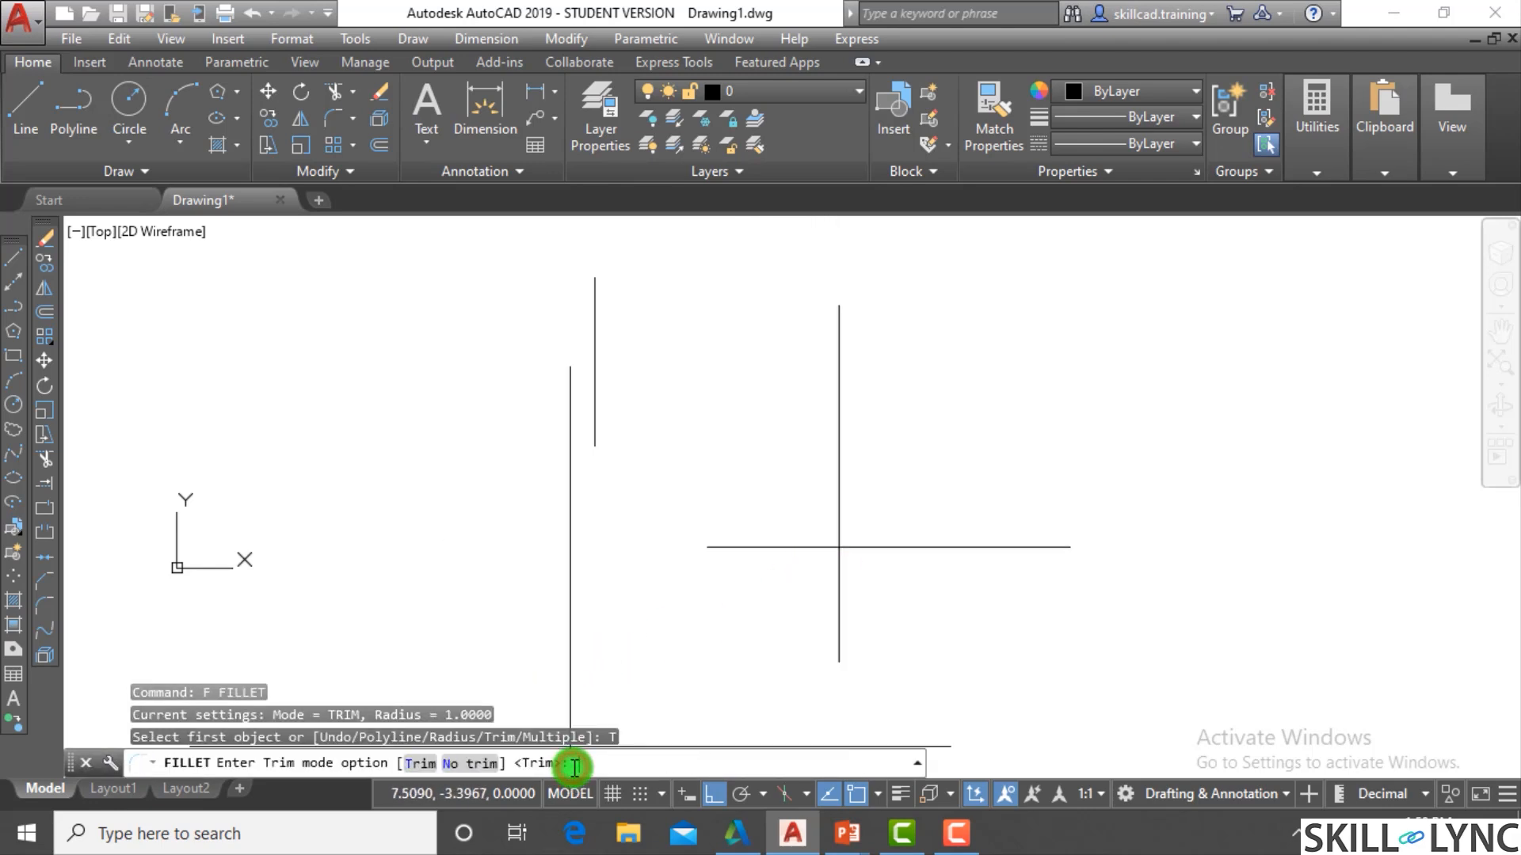
key("Escape")
key("Escape")
Undo the crossing vertical line and the horizontal line, going back to the first vertical line only
type("u")
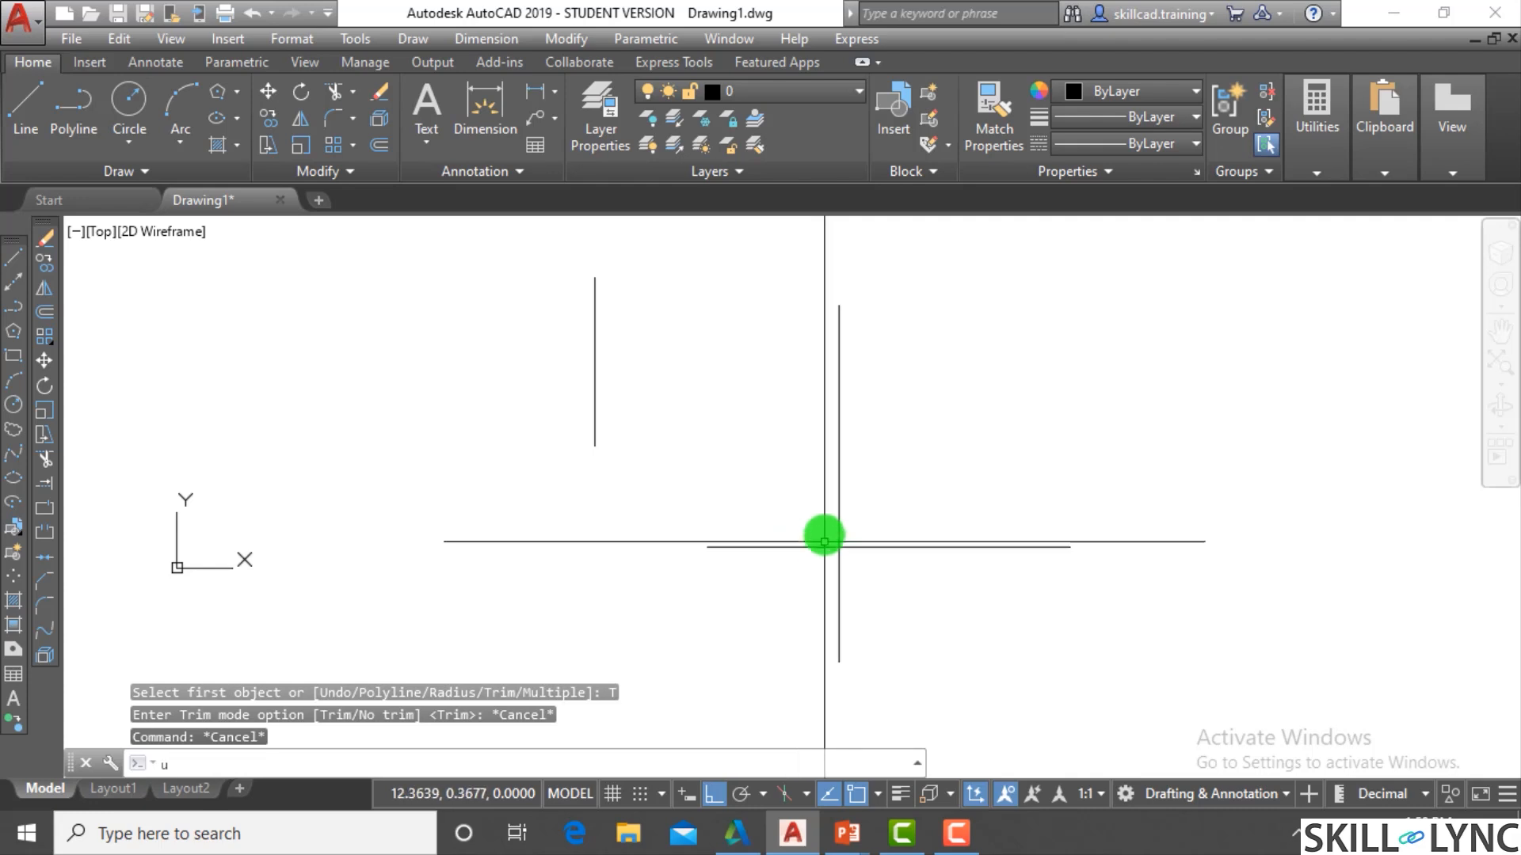
key("Return")
key("Return")
key("Return")
key("Return")
key("Return")
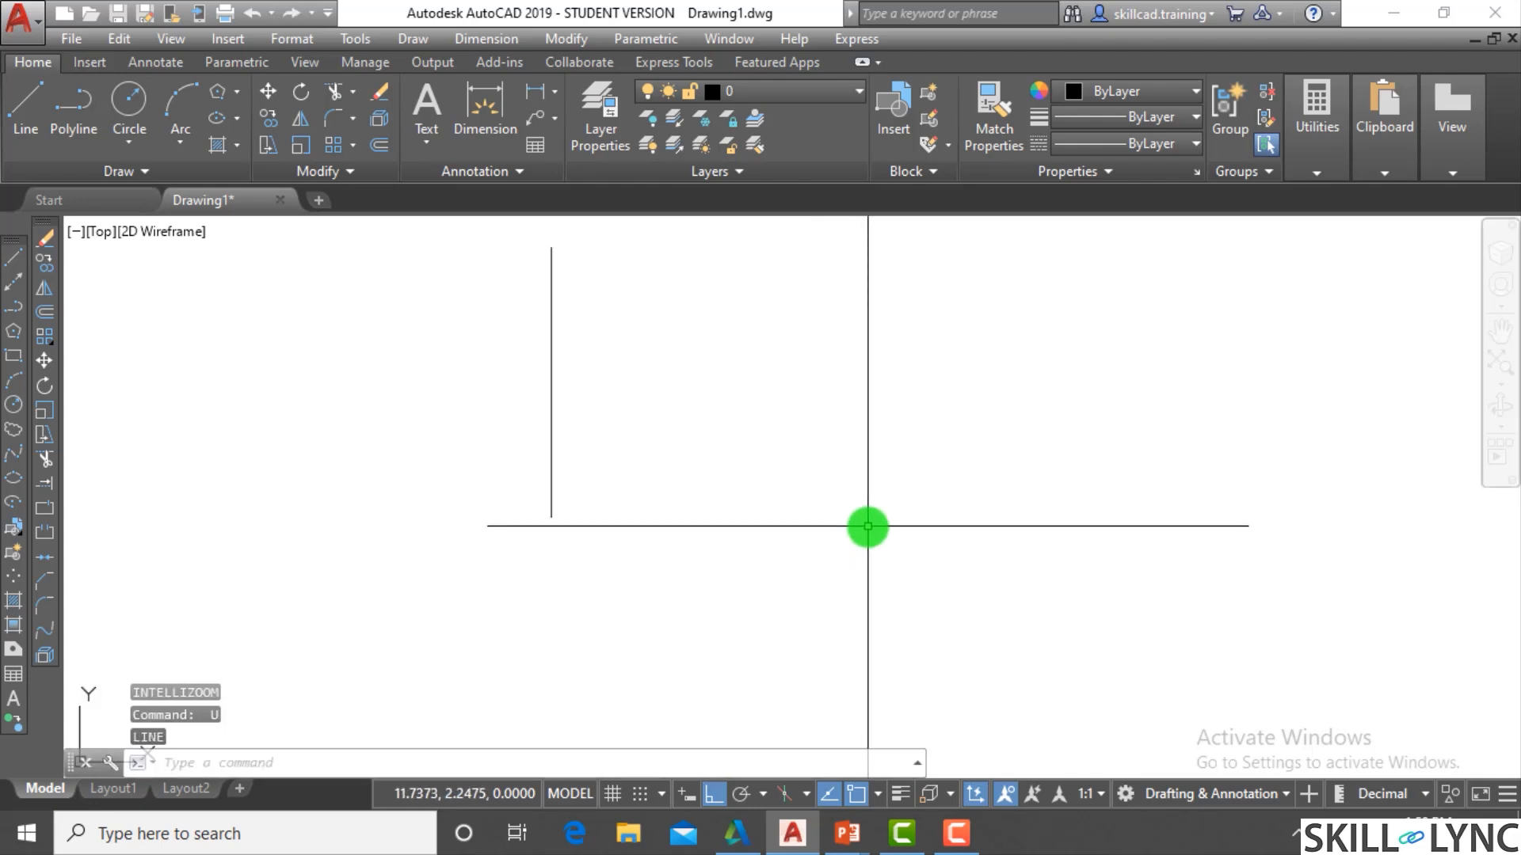
Draw a new horizontal line below and to the right of the vertical line, not touching it
type("l")
key("Return")
left_click(689, 637)
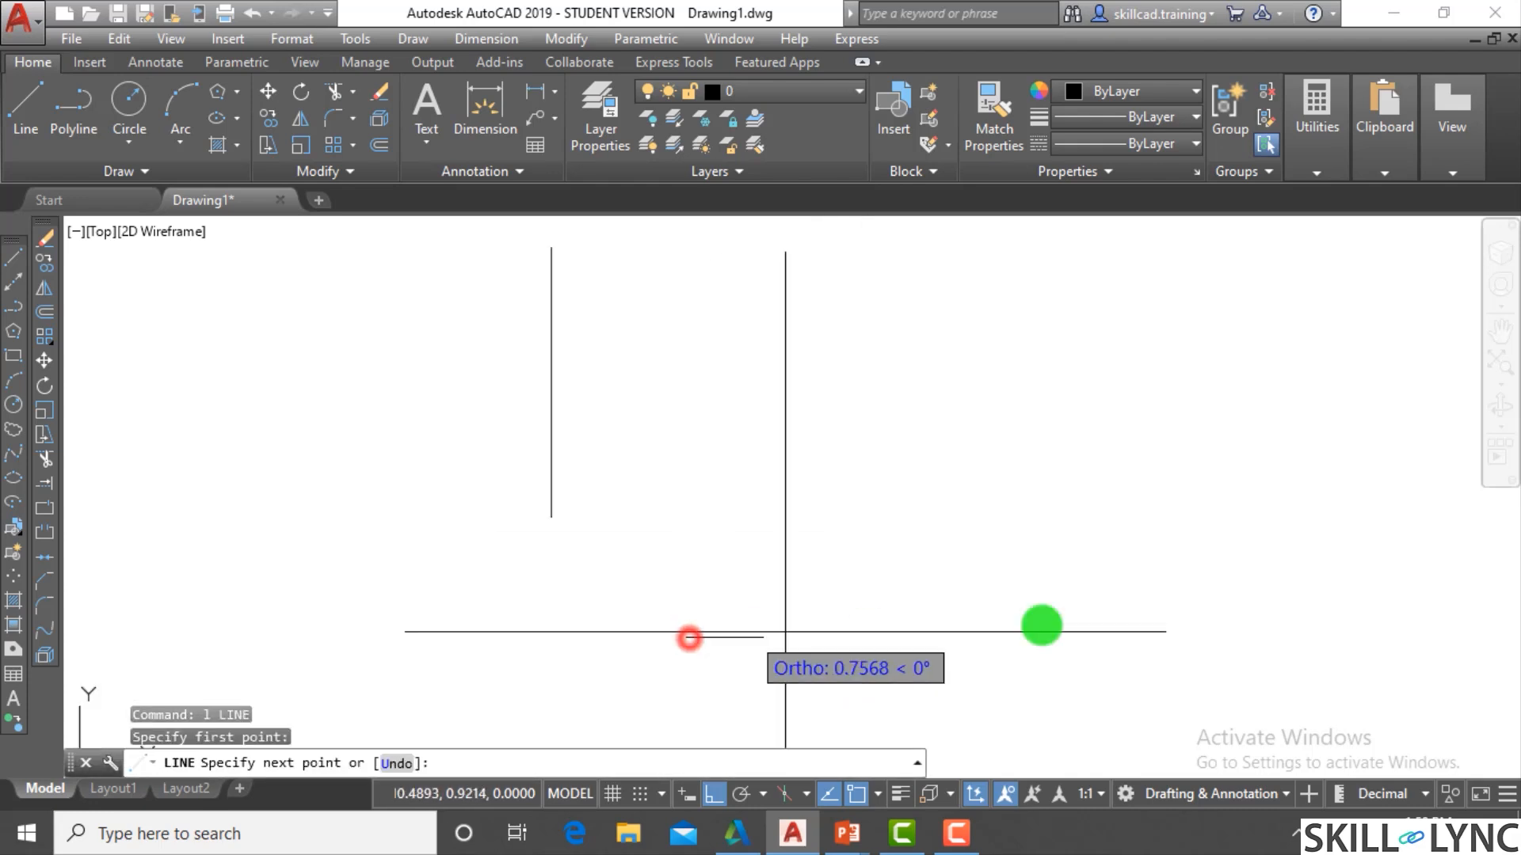
left_click(1164, 606)
key("Escape")
key("Escape")
Set the fillet radius to 0 and fillet the vertical line with the horizontal line to join them in a sharp corner
type("f")
key("Return")
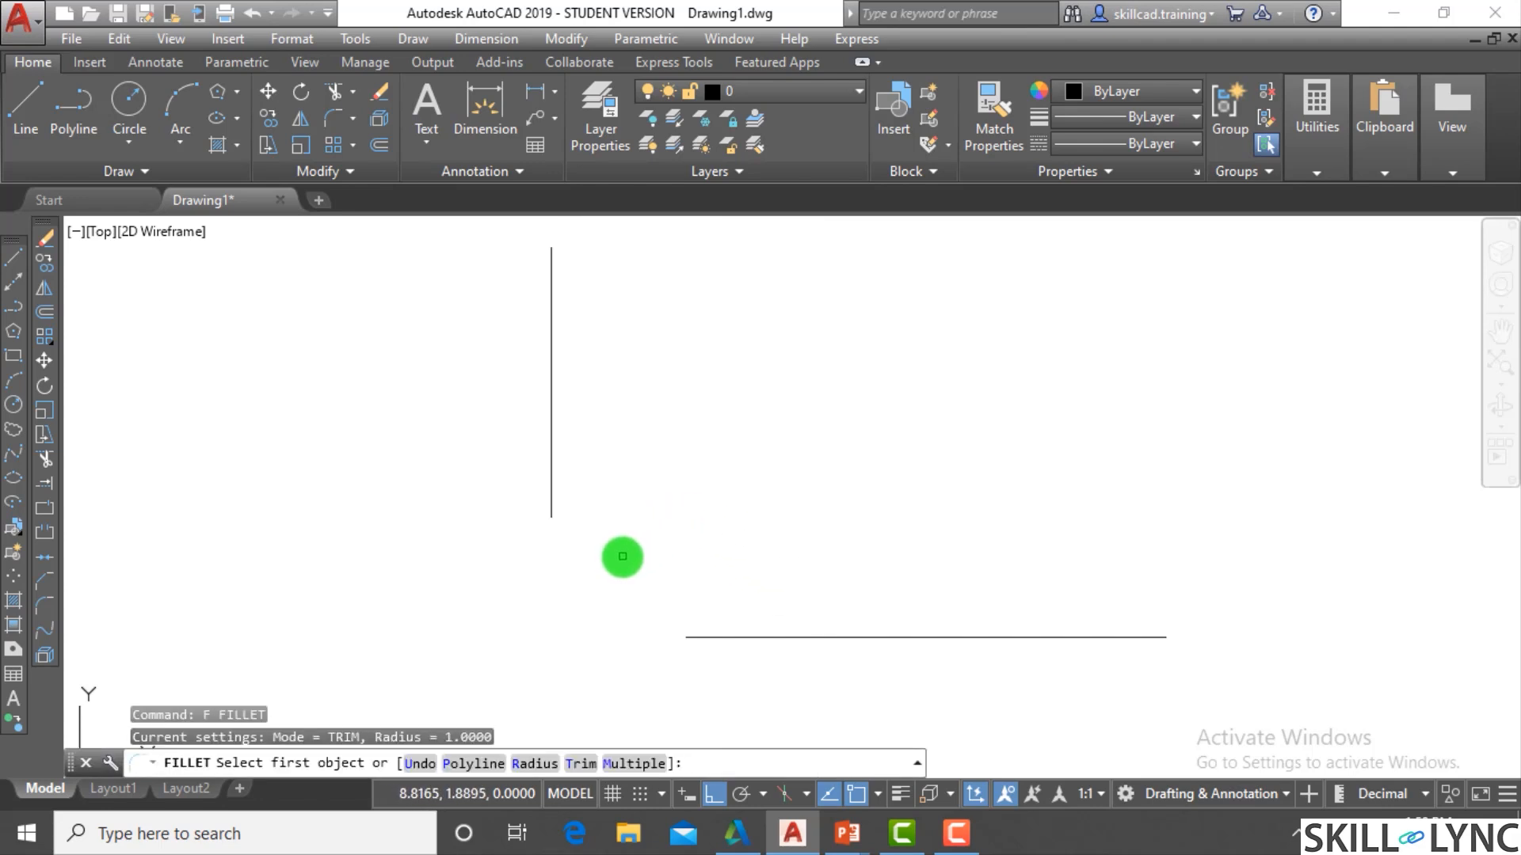
type("r")
key("Return")
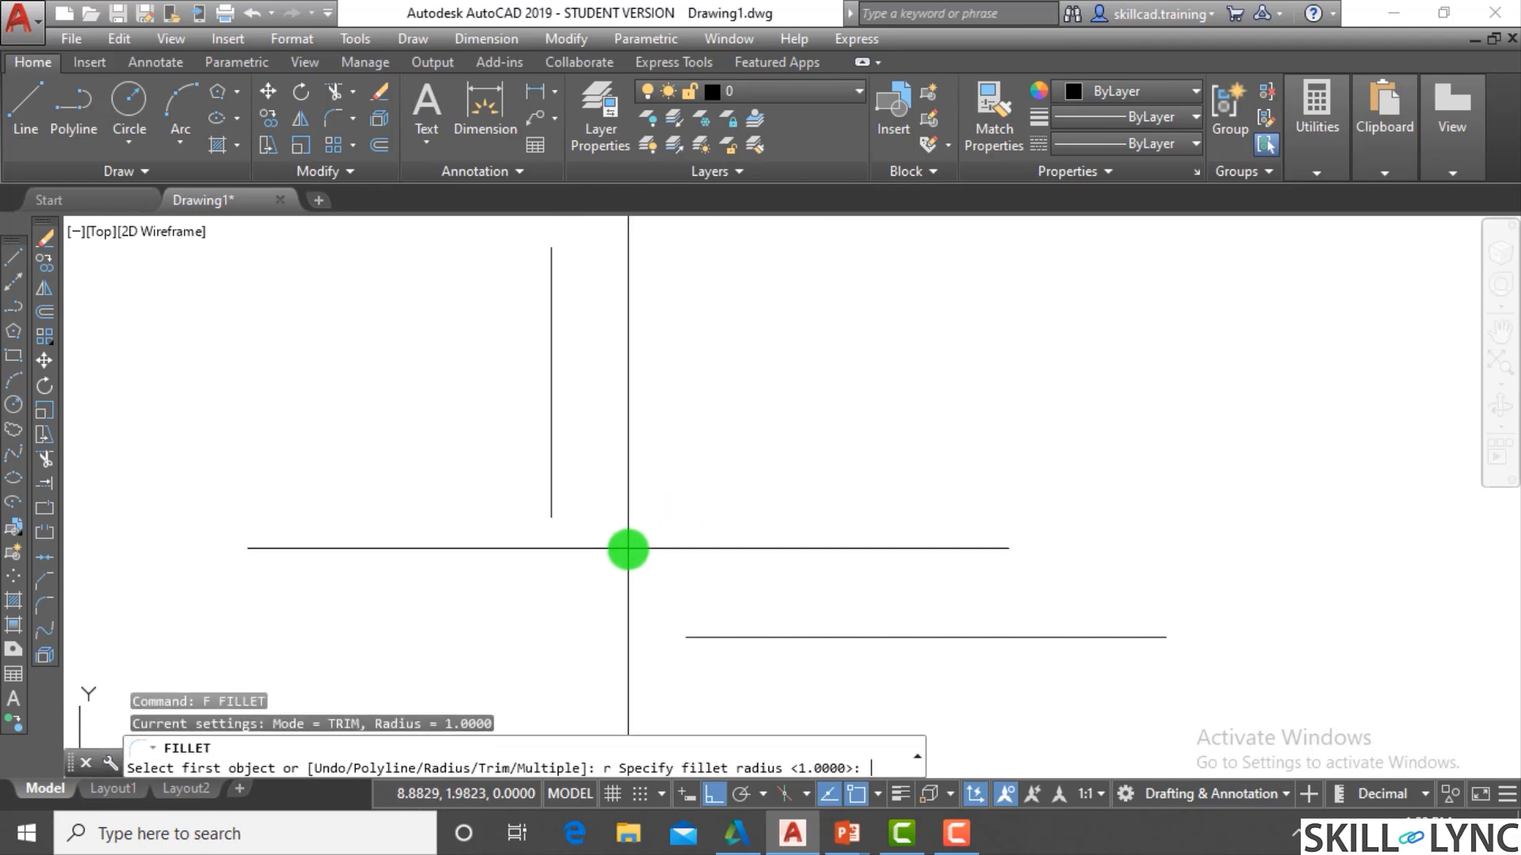
type("0")
key("Return")
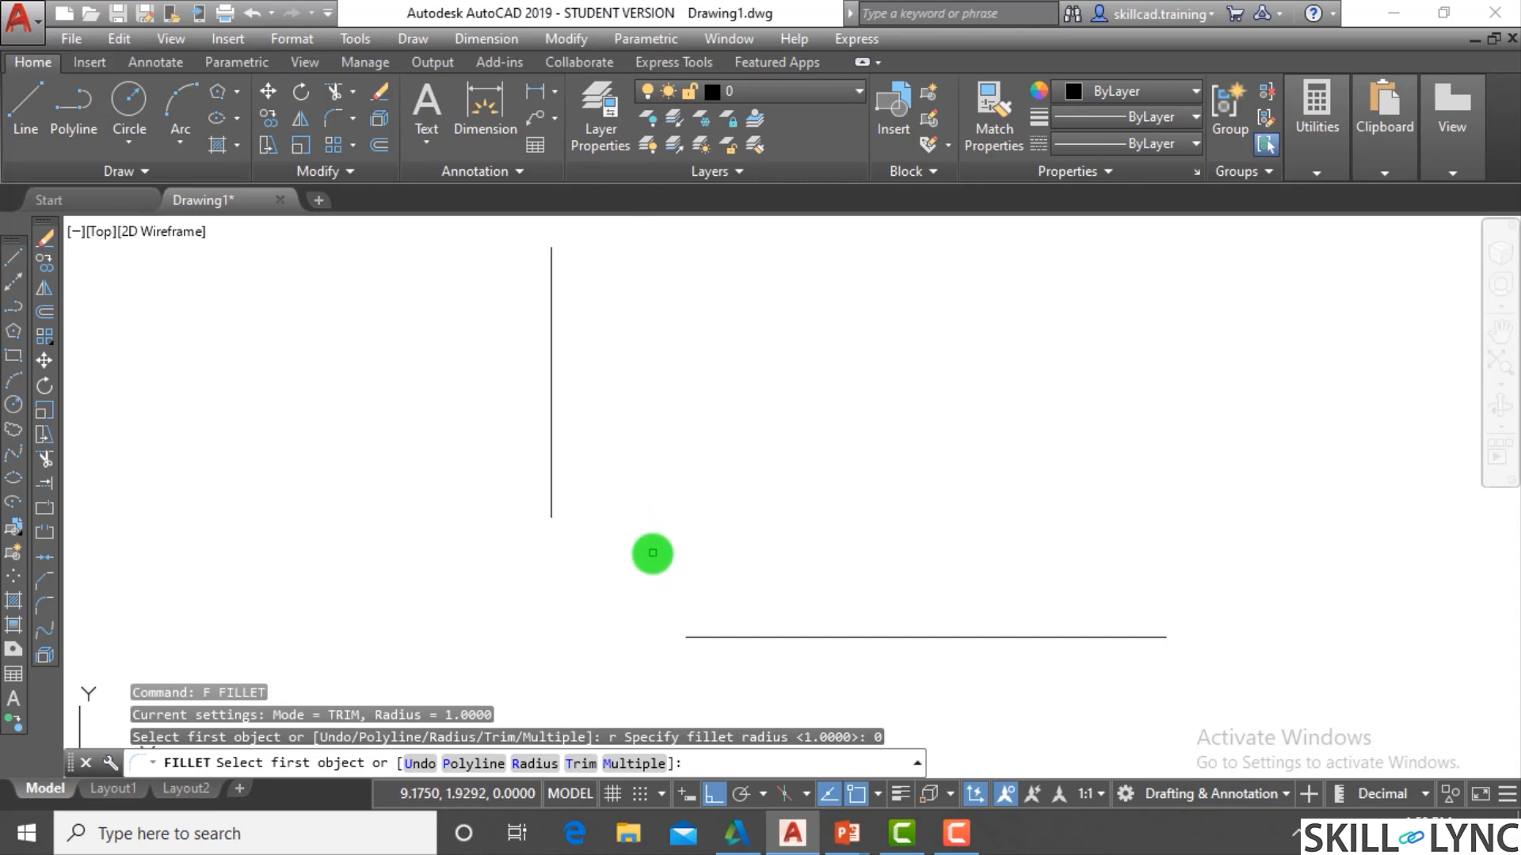
left_click(553, 508)
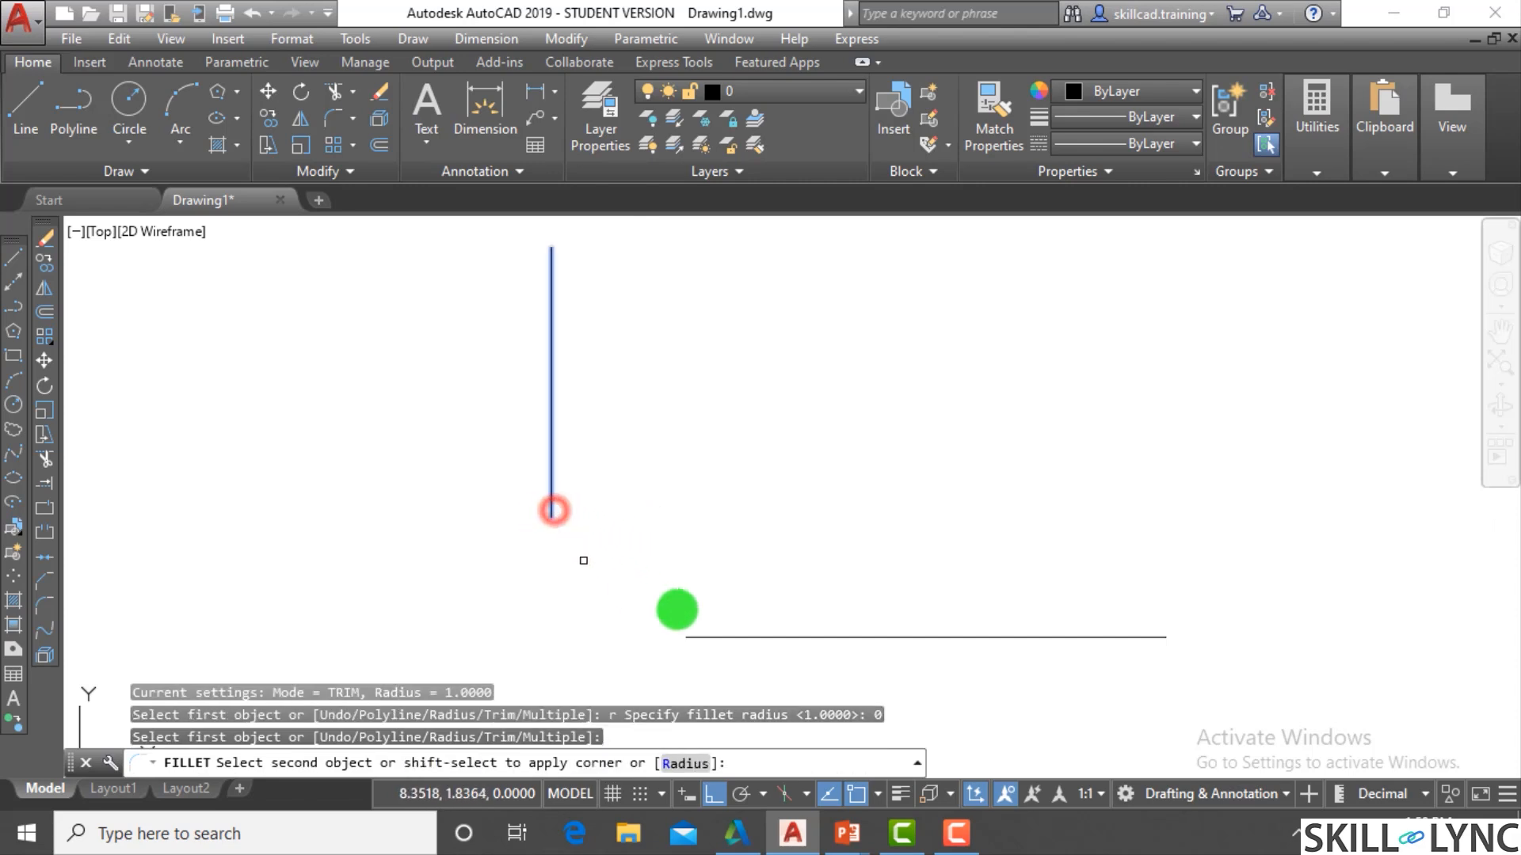
left_click(713, 637)
scroll(646, 569, "down", 2)
scroll(705, 556, "up", 2)
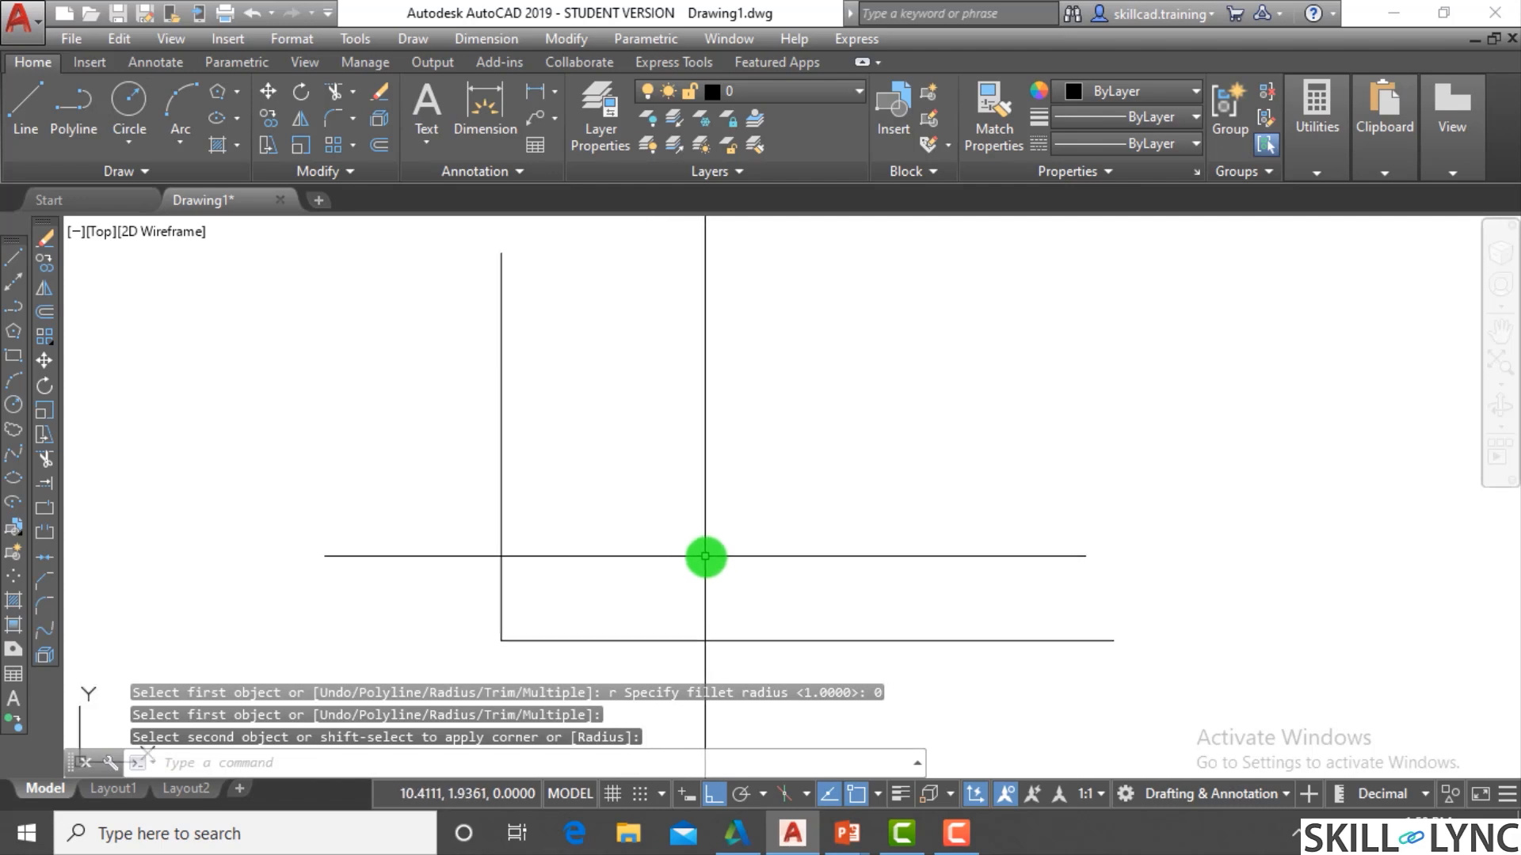
Draw a vertical line crossing the horizontal leg of the sharp-cornered L, and start another fillet
type("l")
key("Return")
left_click(827, 296)
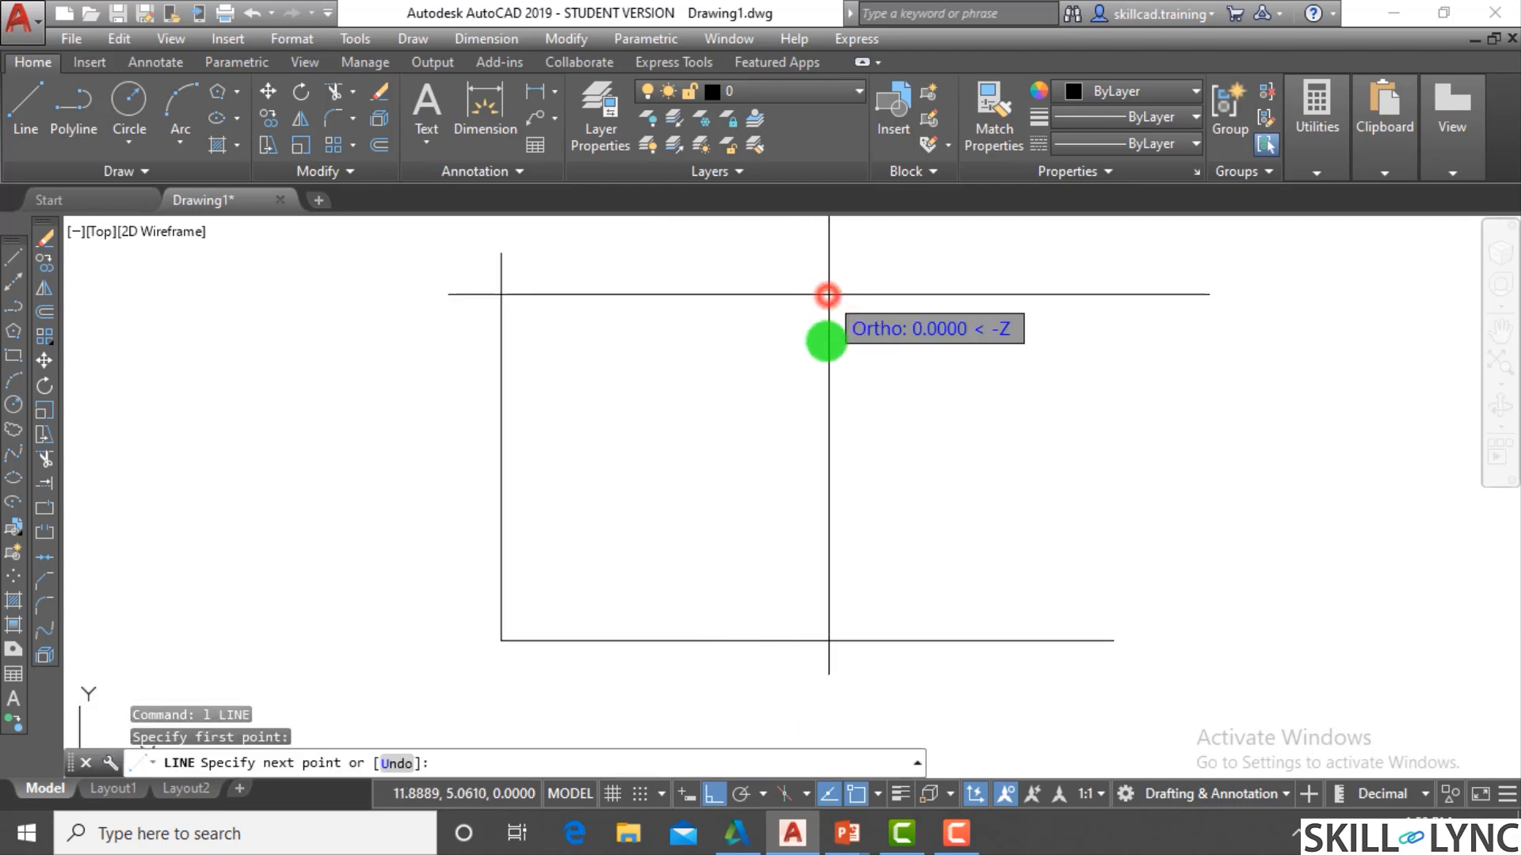
scroll(831, 527, "down", 4)
left_click(828, 648)
key("Escape")
type("f")
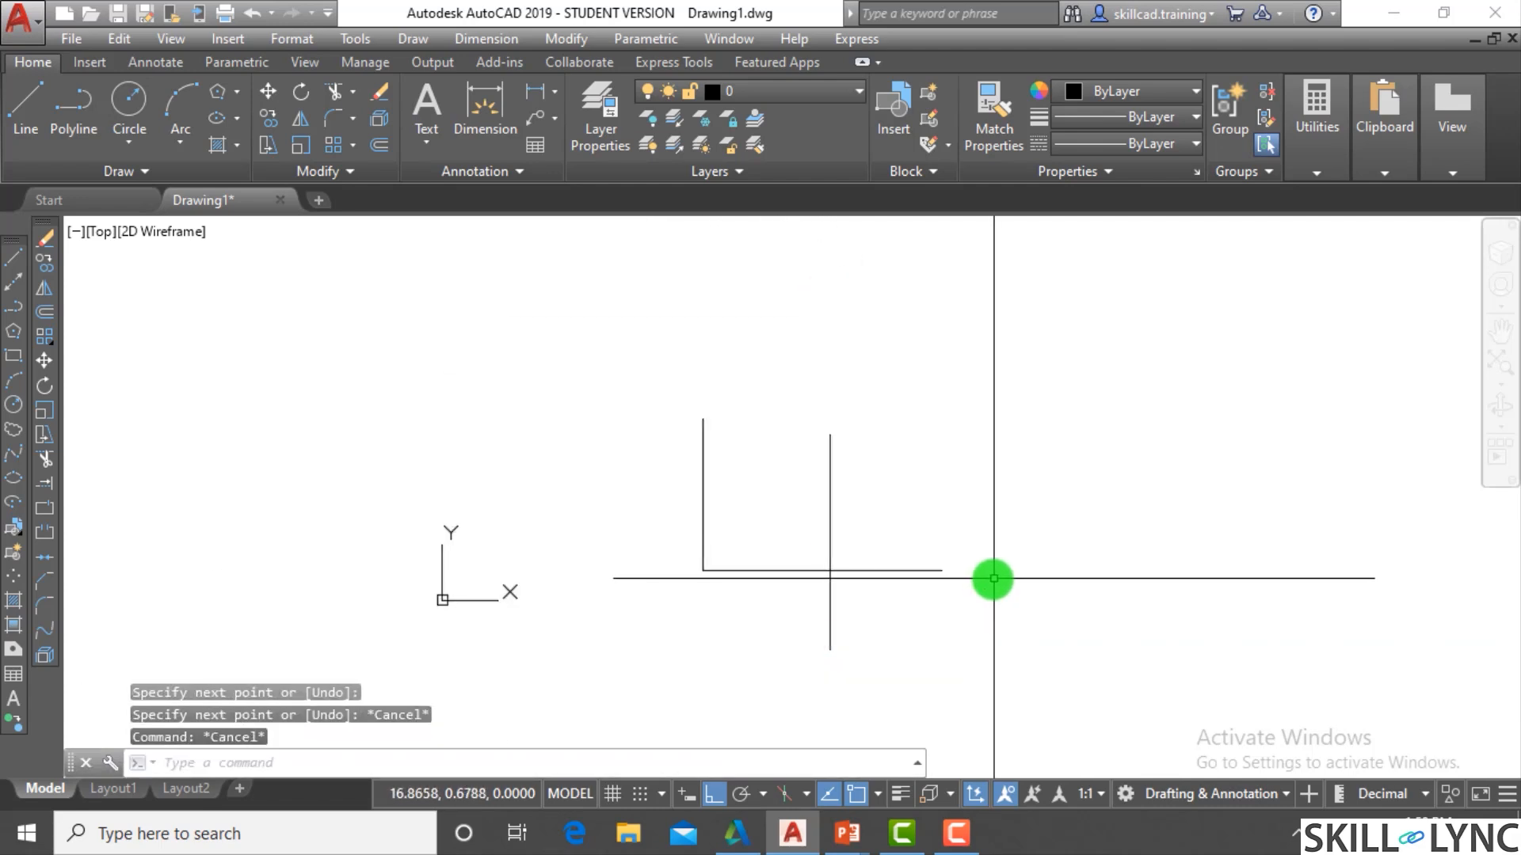
Fillet the crossing vertical line's upper part with the horizontal leg's outer part at radius 0 to form a sharp corner
key("Return")
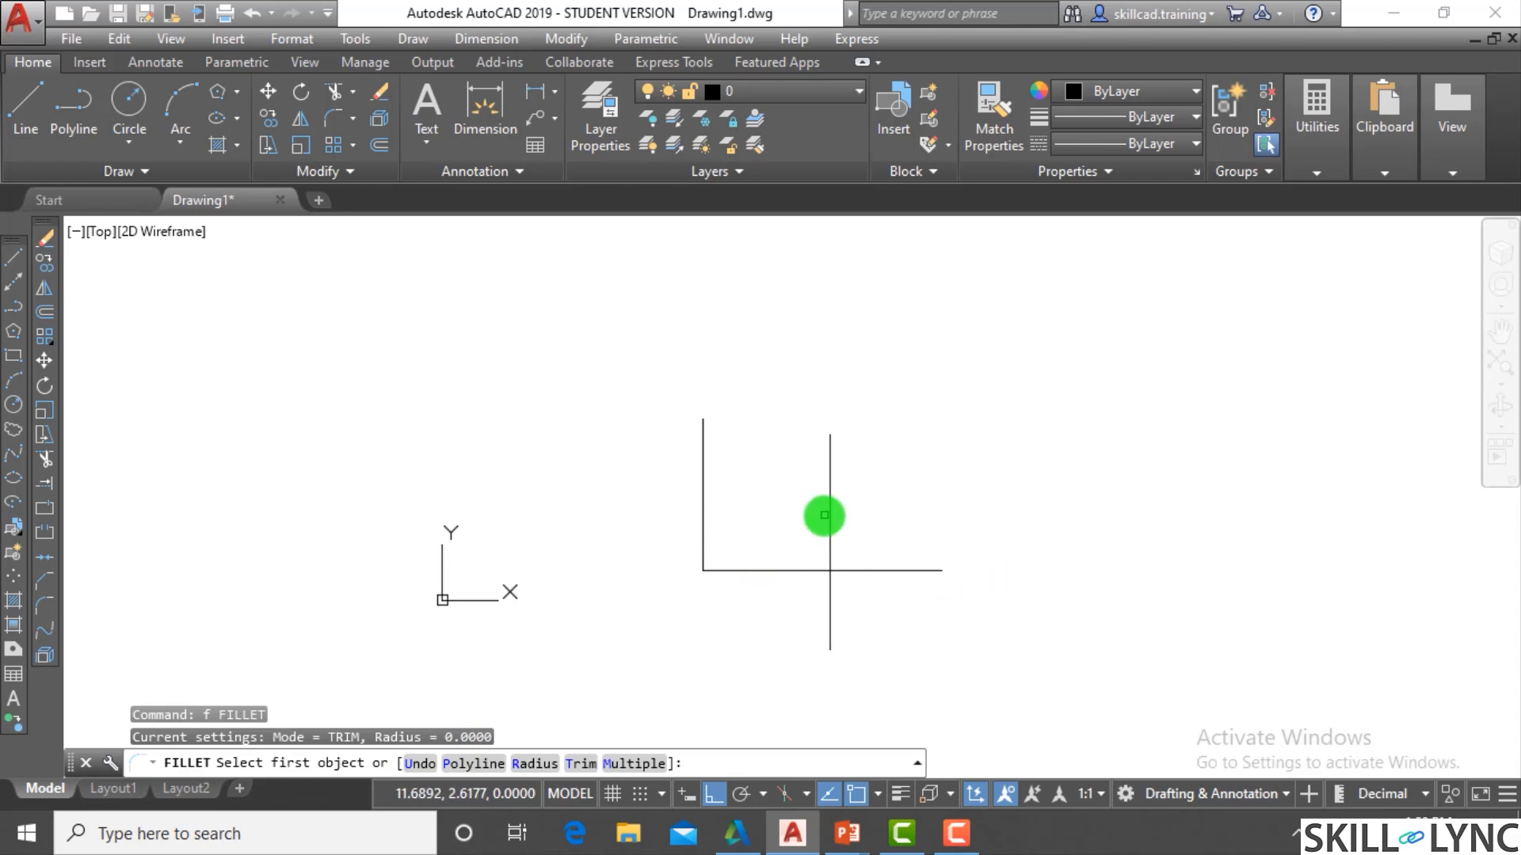
left_click(832, 529)
left_click(856, 572)
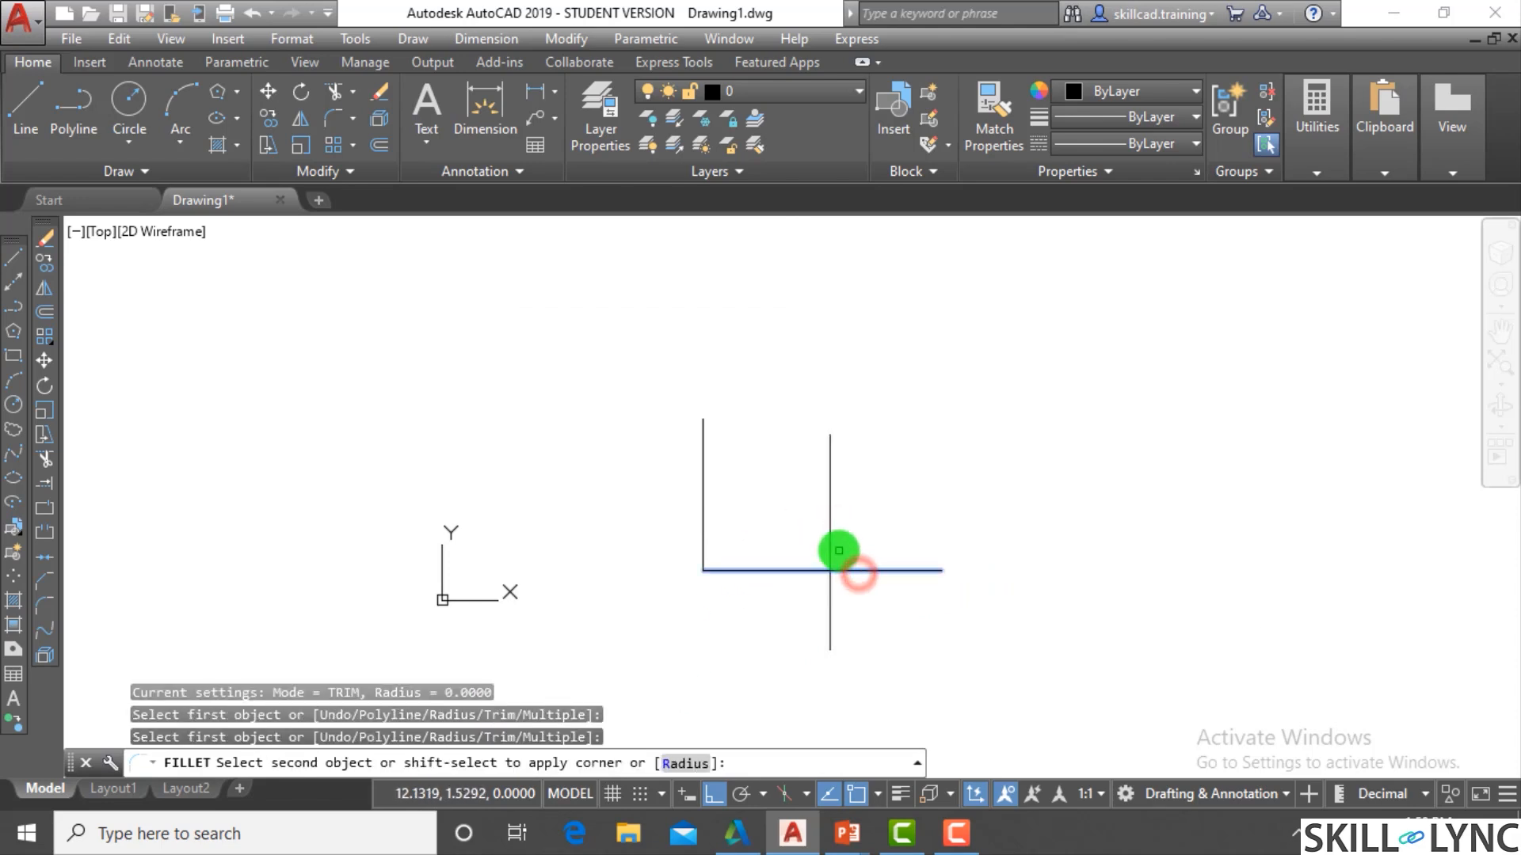
key("Escape")
key("Escape")
Delete the vertical line of the new sharp corner, keeping the short horizontal line and the separate vertical line
scroll(891, 554, "up", 2)
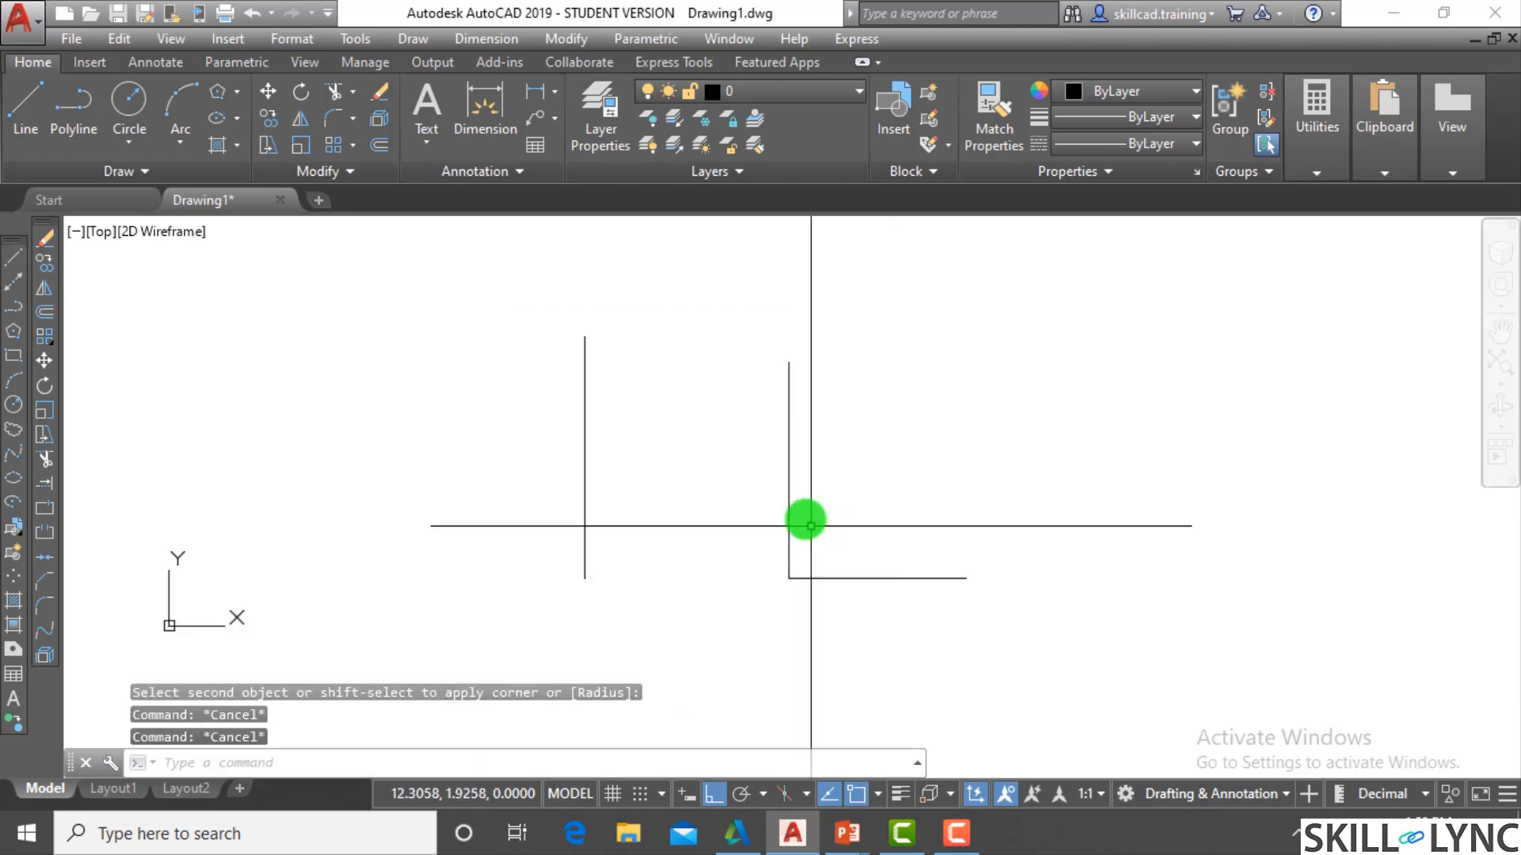
scroll(962, 574, "up", 2)
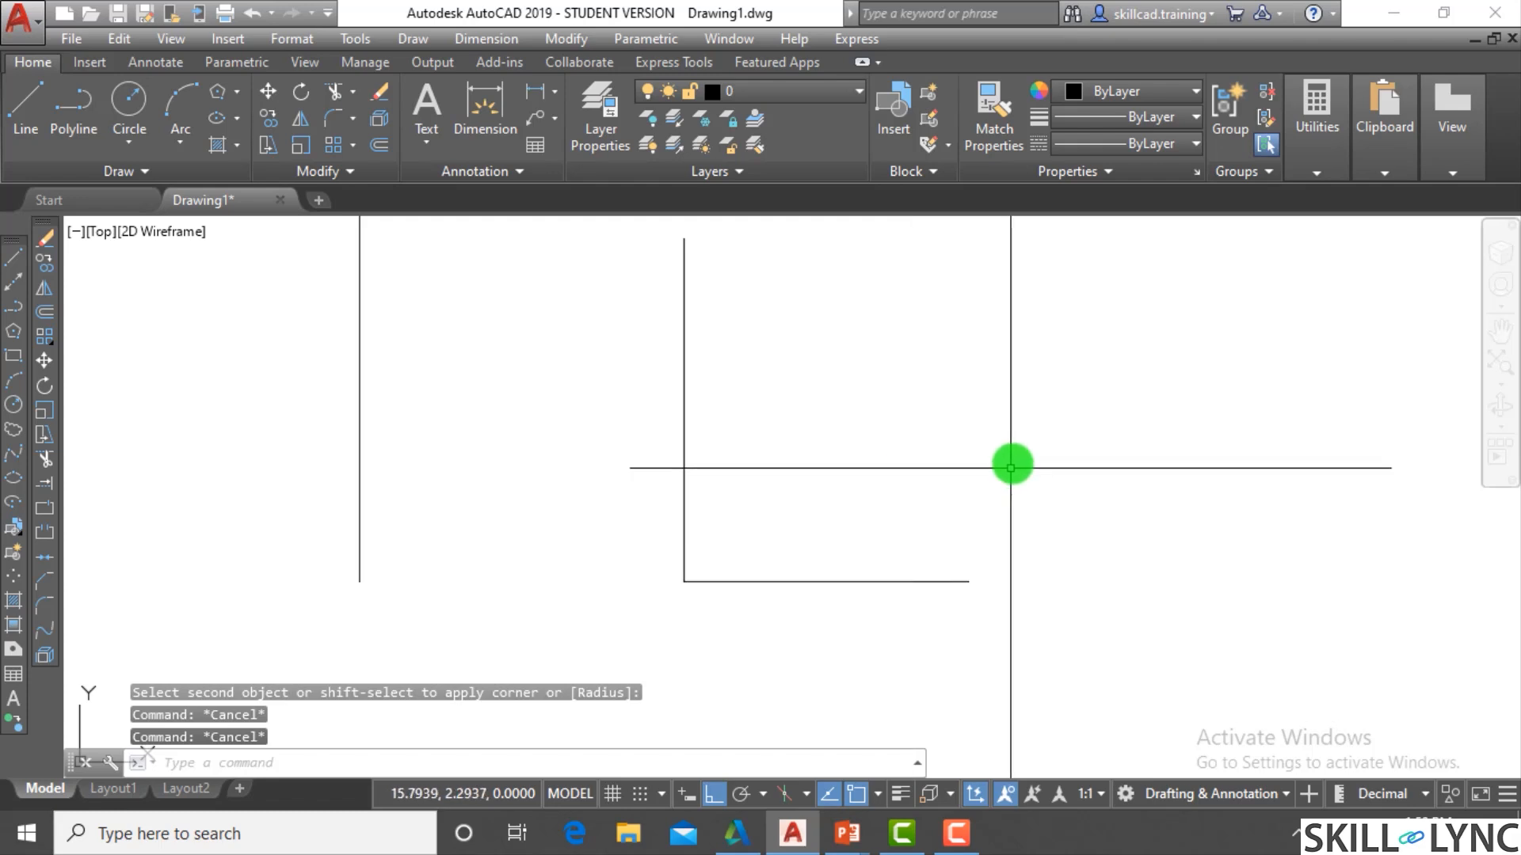
type("k")
key("Escape")
type("`")
left_click(717, 434)
key("Escape")
left_click(663, 466)
left_click(767, 498)
left_click(775, 500)
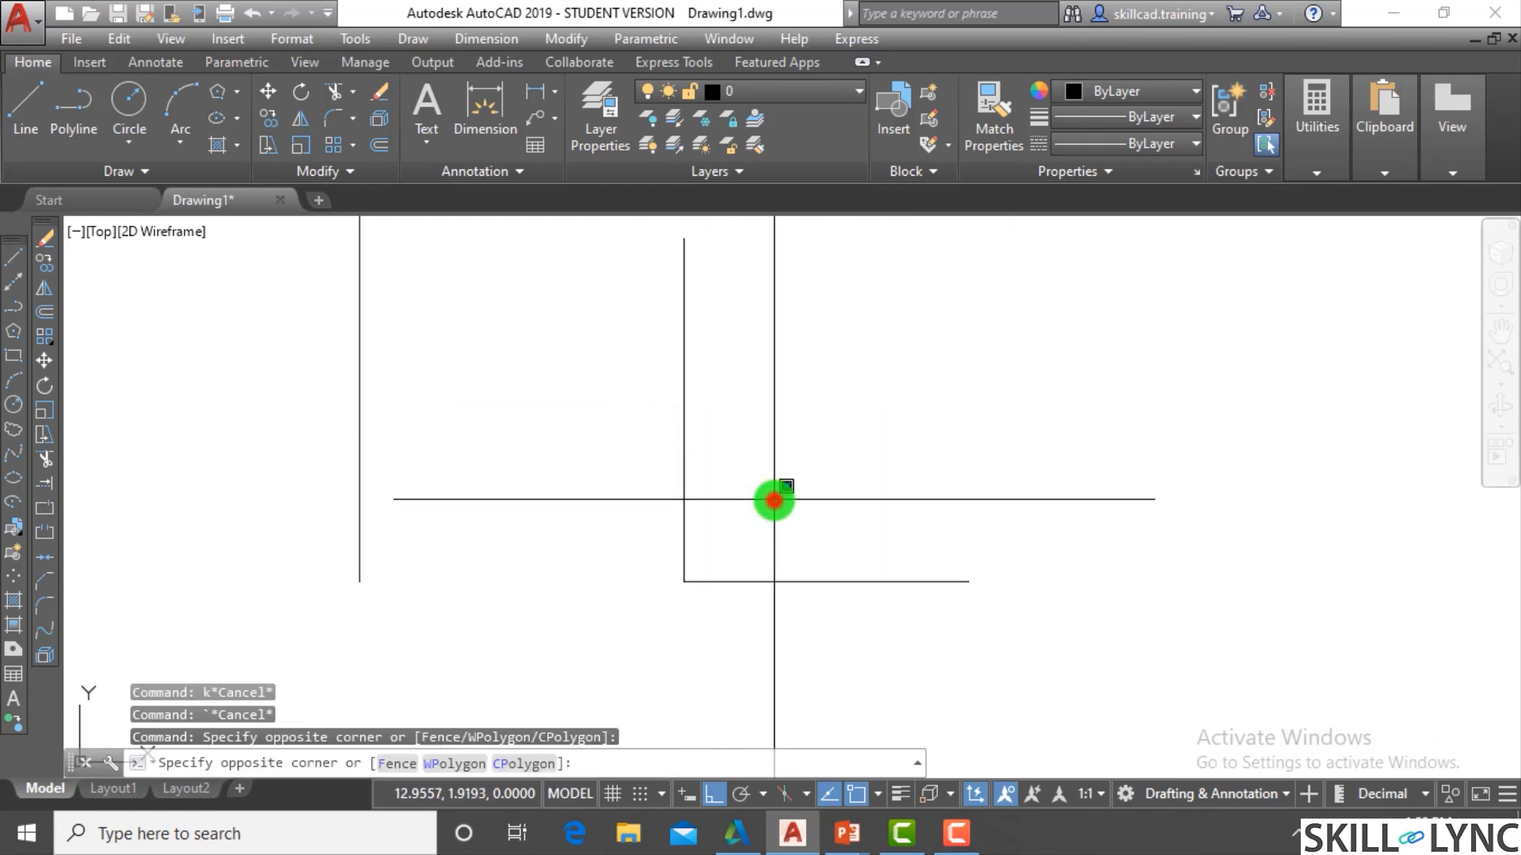
left_click(595, 469)
key("Delete")
Draw a vertical line about 5 units long crossing the middle of the short horizontal line
type("l")
key("Return")
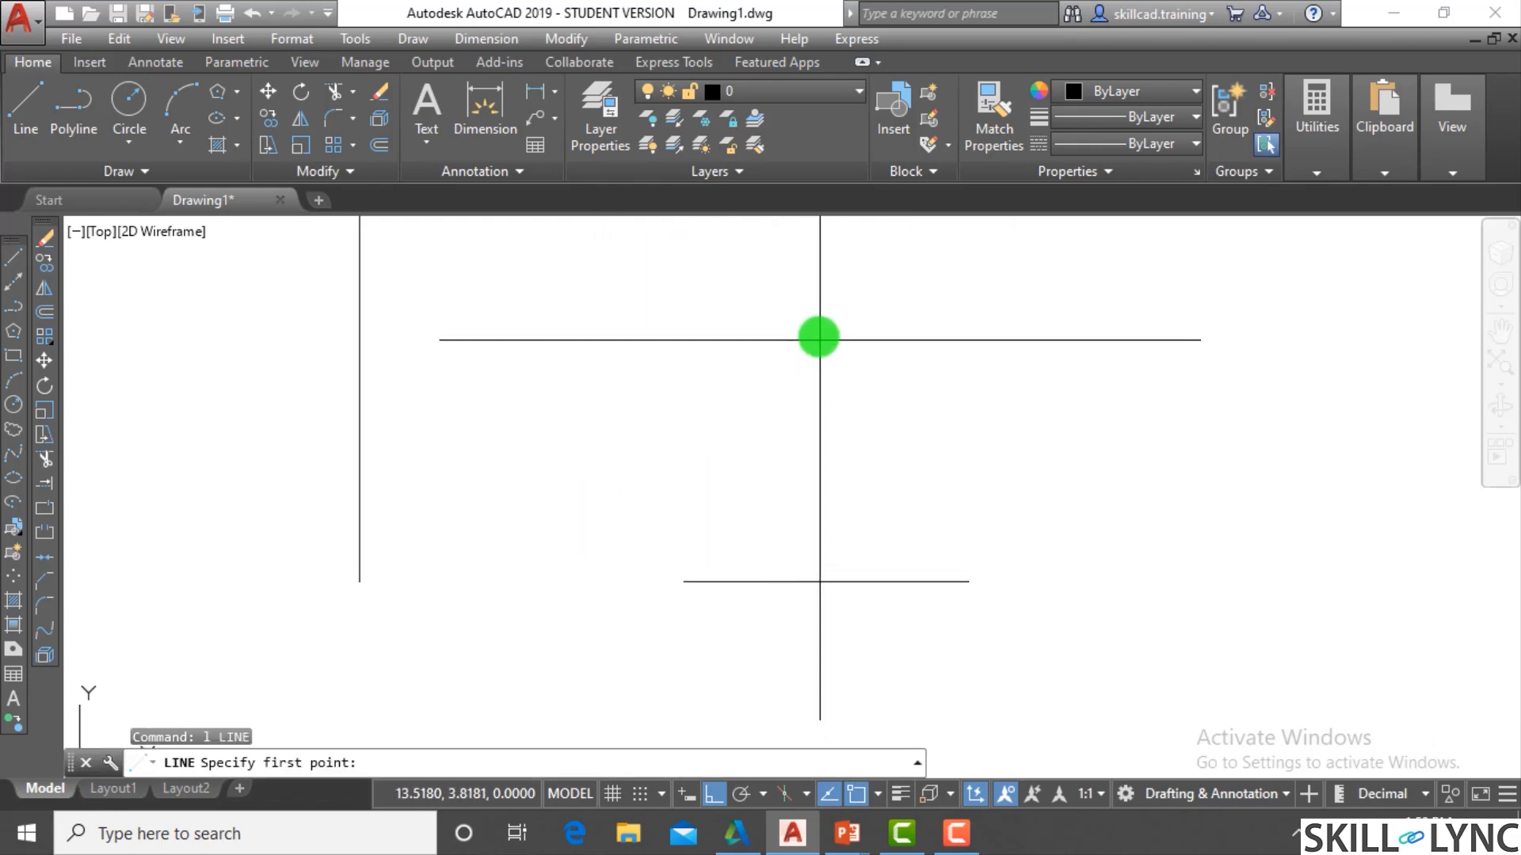
left_click(825, 264)
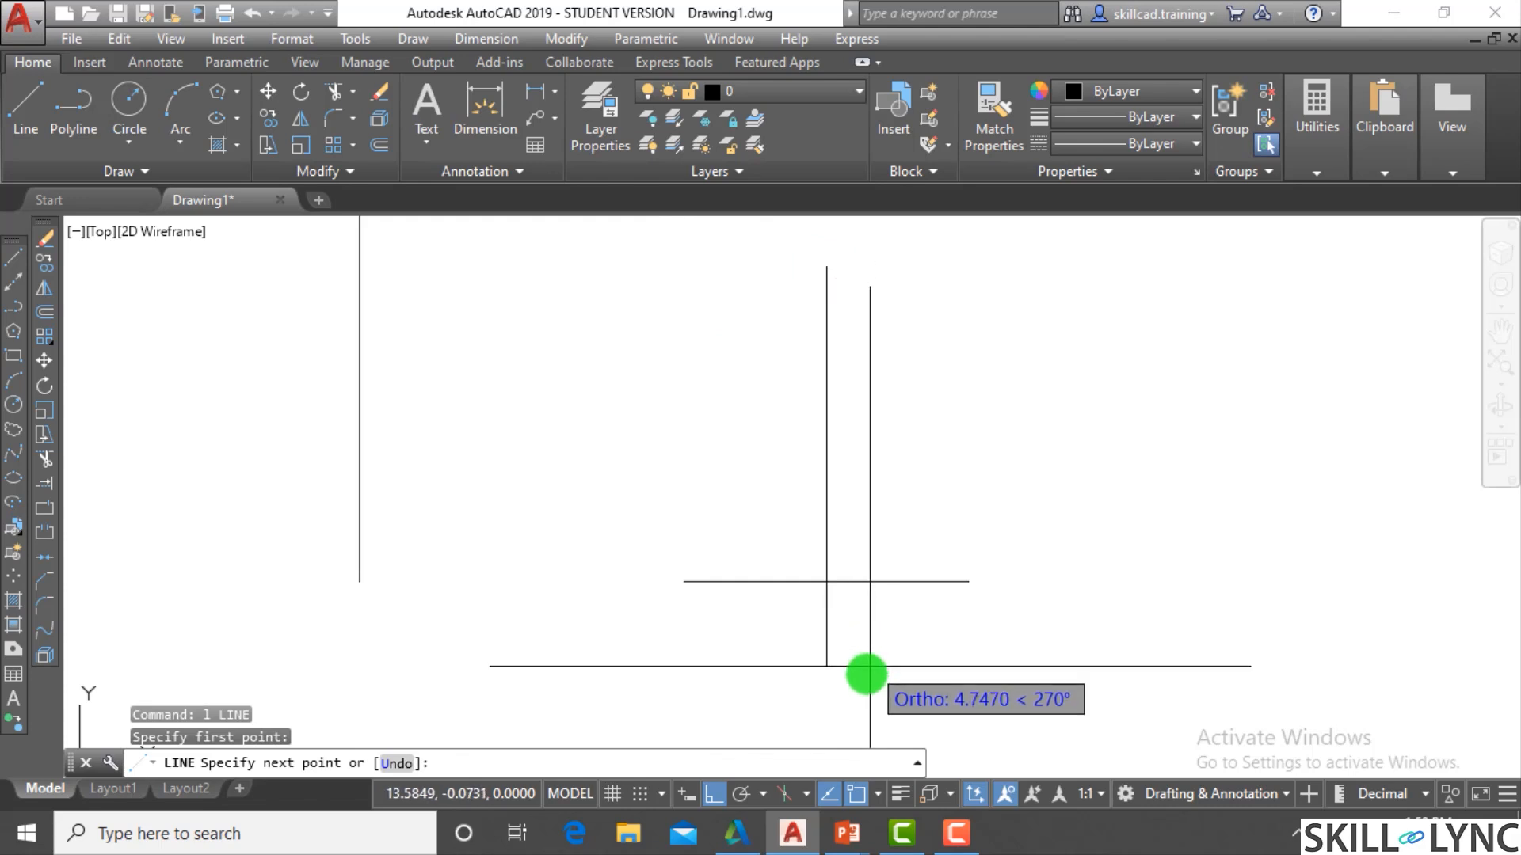
left_click(868, 679)
key("Escape")
Fillet the vertical line's upper part with the horizontal line's outer part at radius 0, and undo both the corner and the crossing line
type("f")
key("Return")
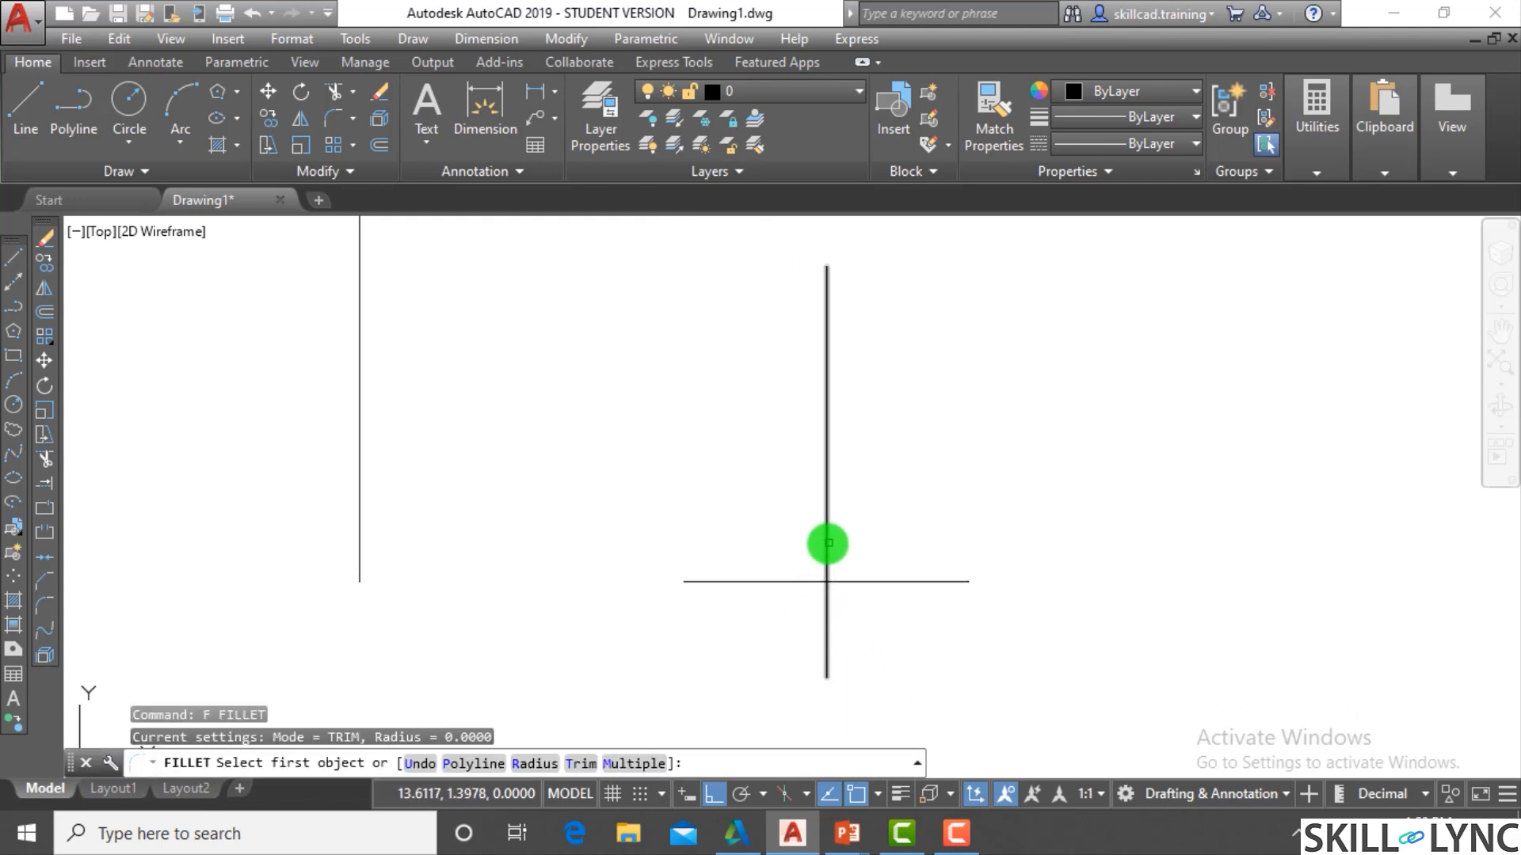
left_click(828, 543)
left_click(869, 583)
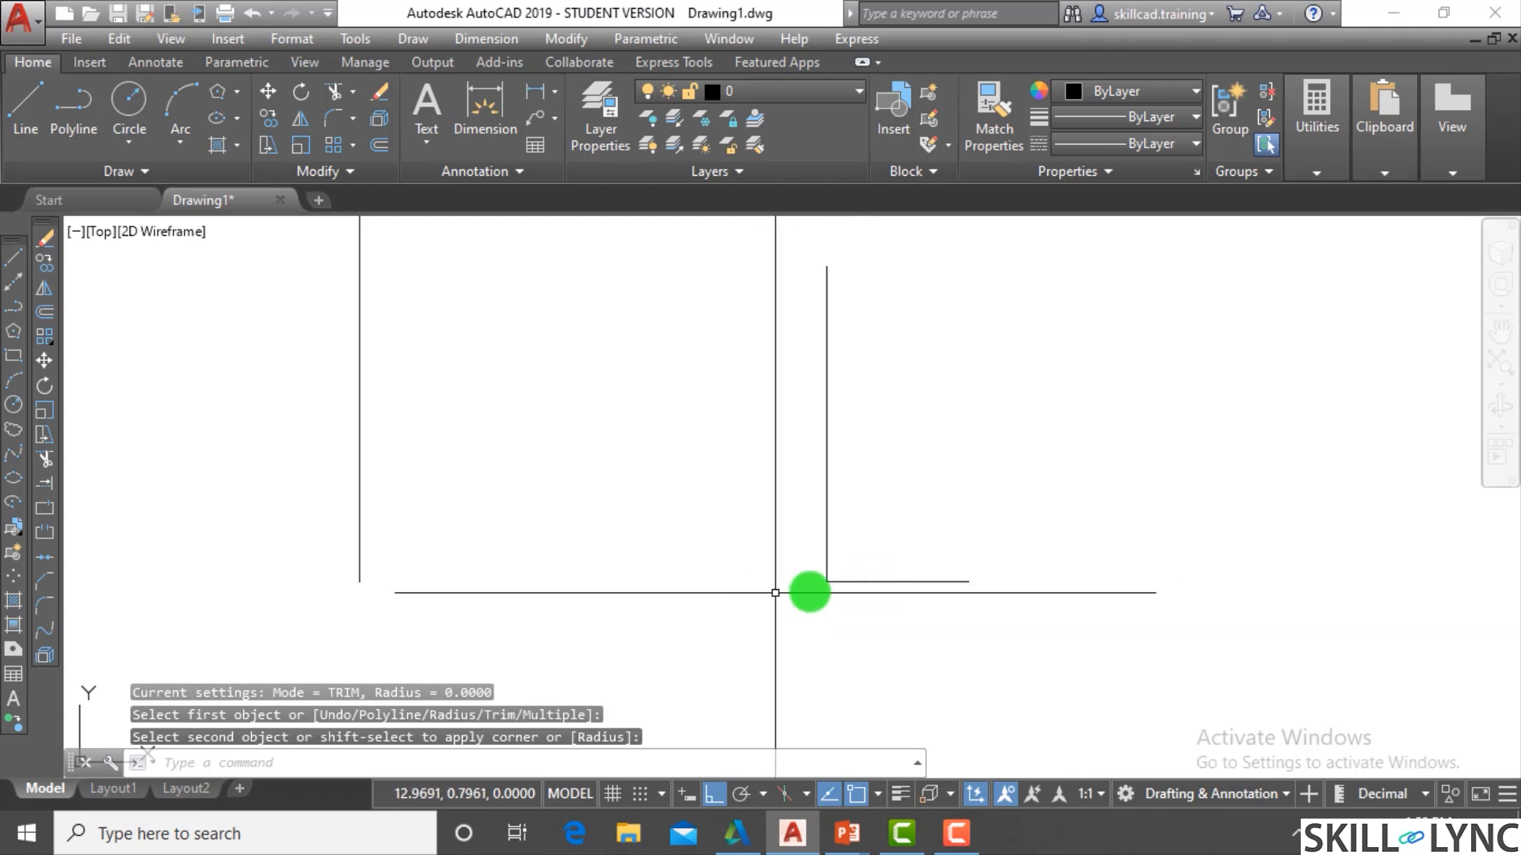
type("u")
key("Return")
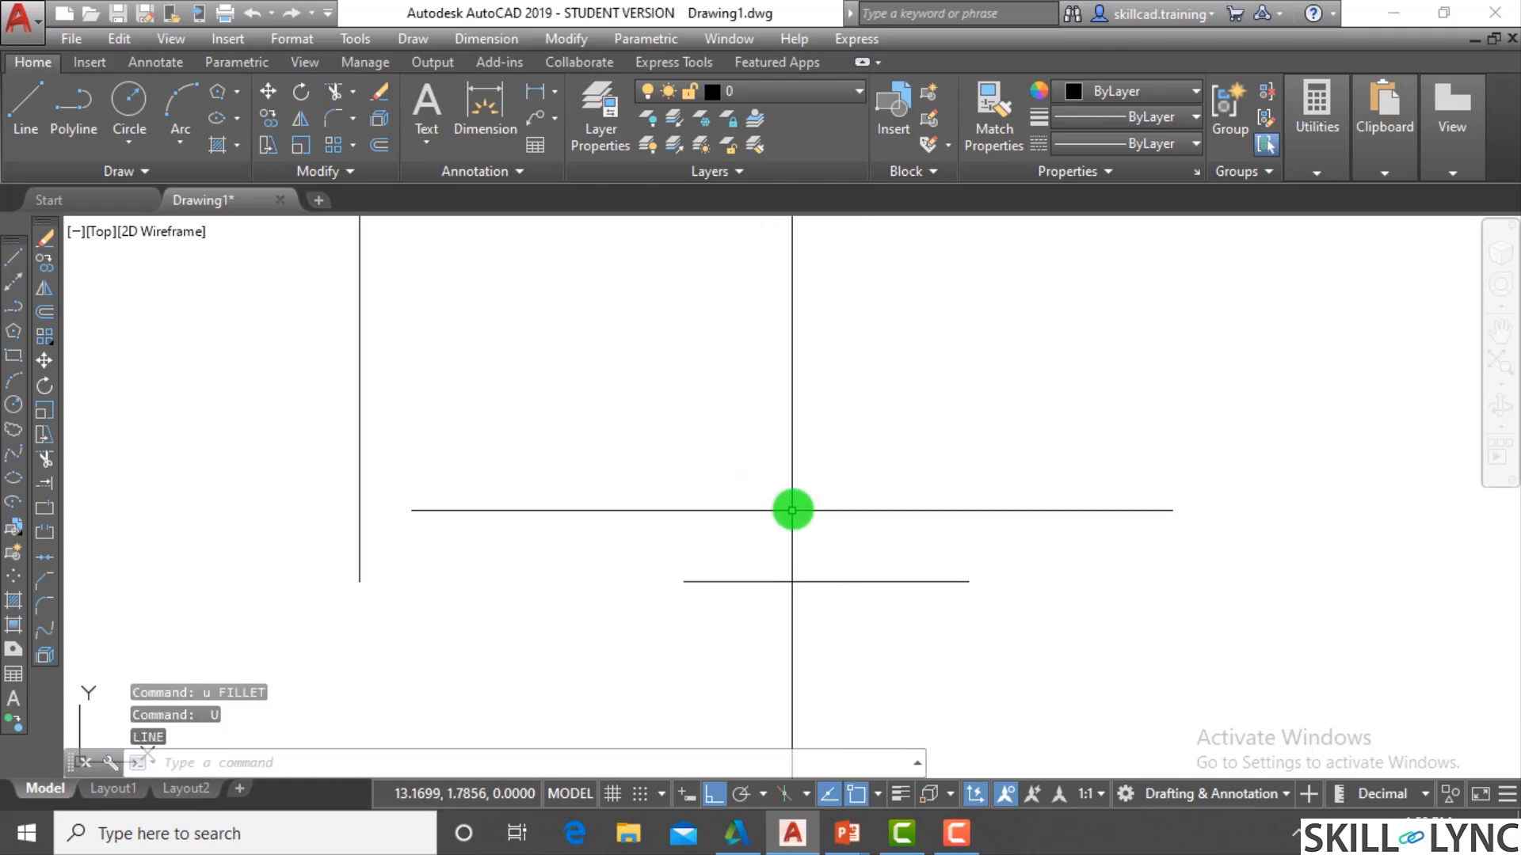
type("l")
key("Return")
left_click(830, 319)
key("Escape")
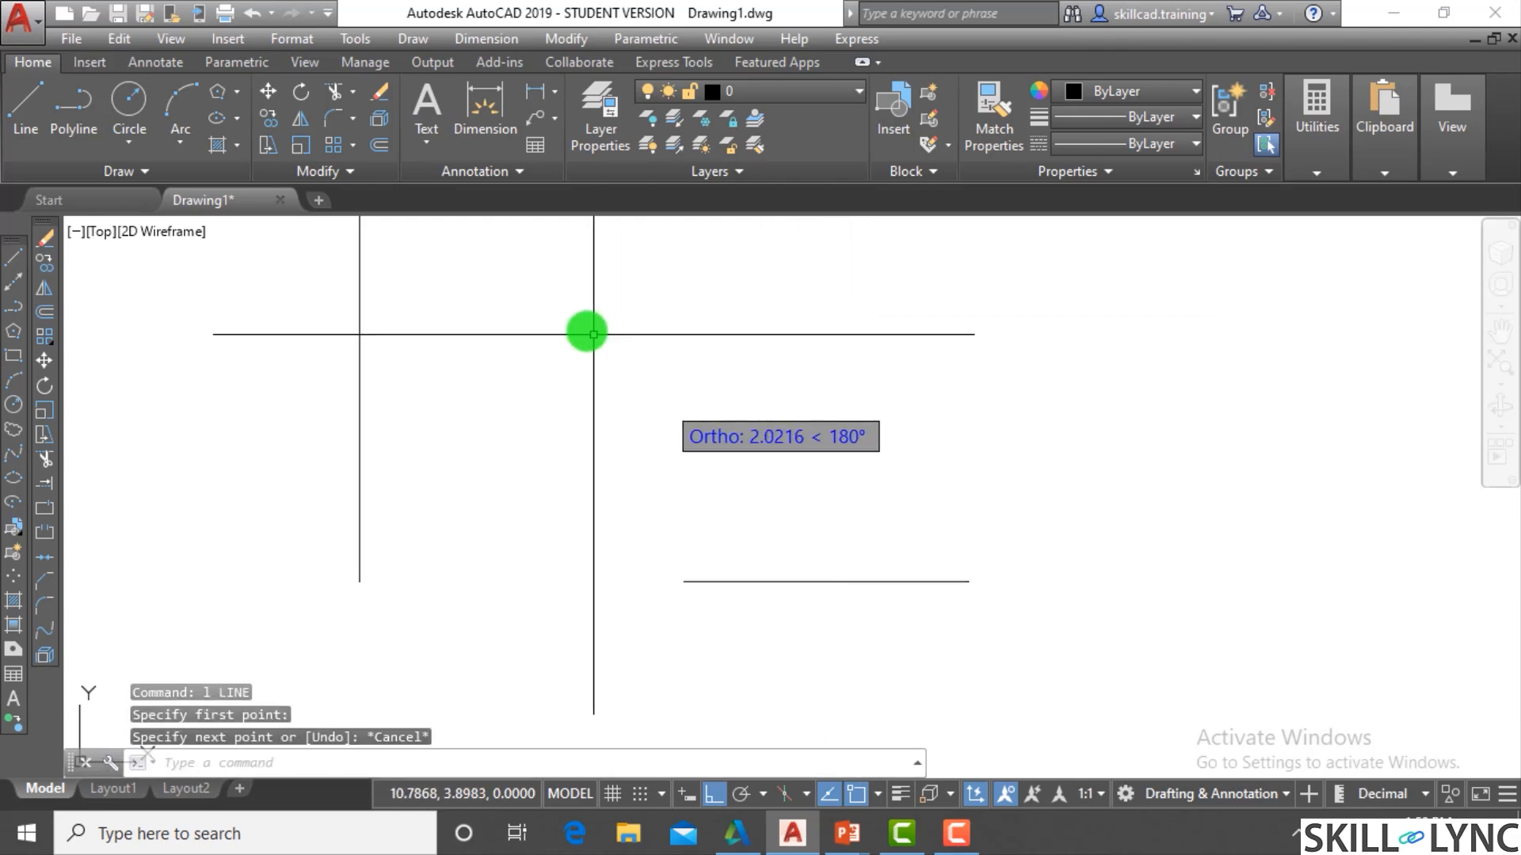
Fillet the separate vertical line with the short horizontal line at radius 0, and undo the resulting corner
type("f")
key("Return")
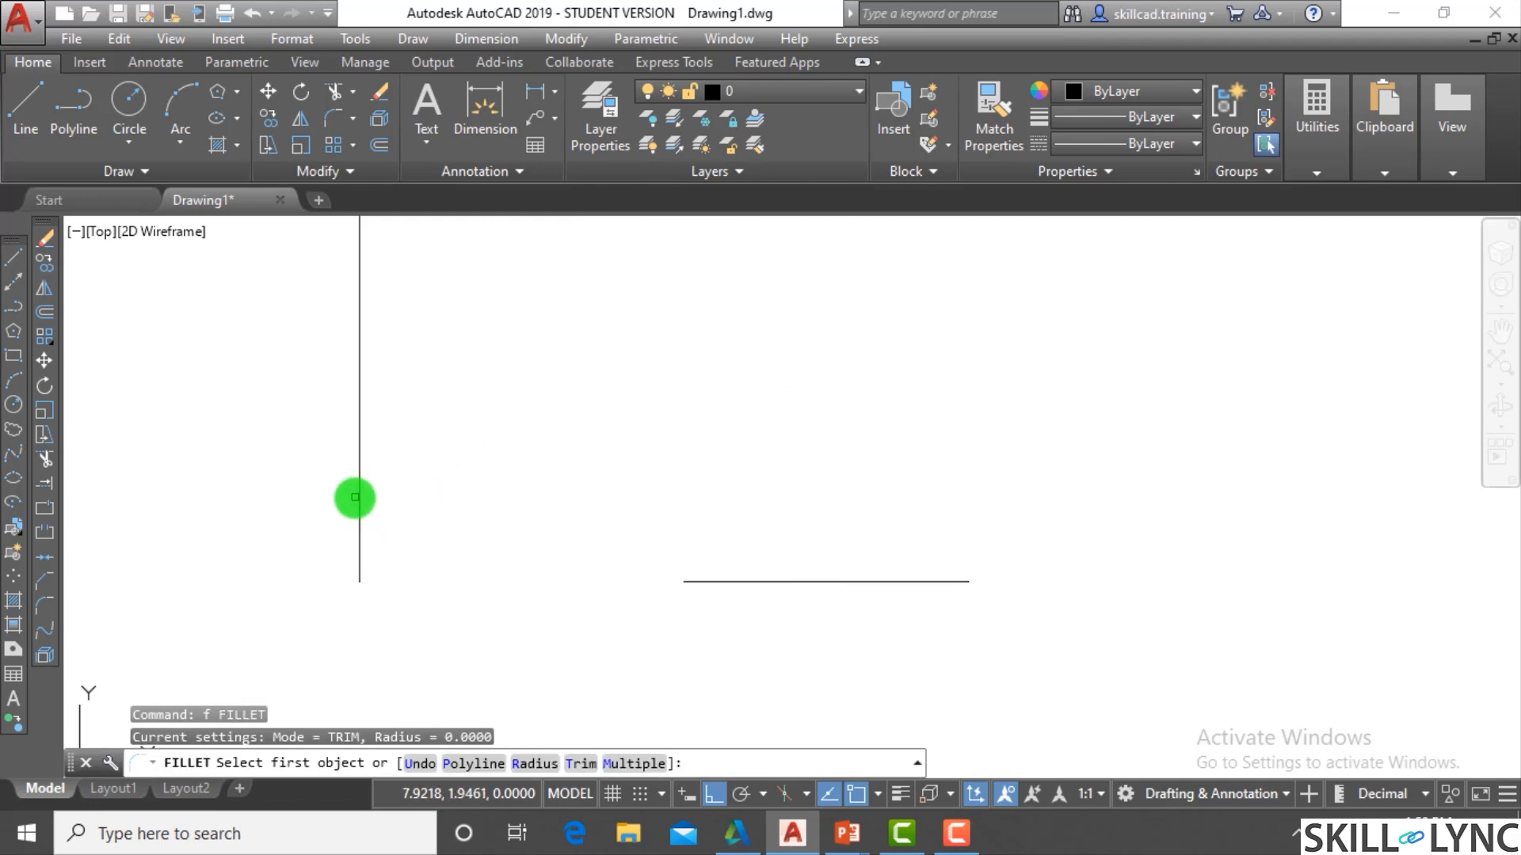
left_click(361, 501)
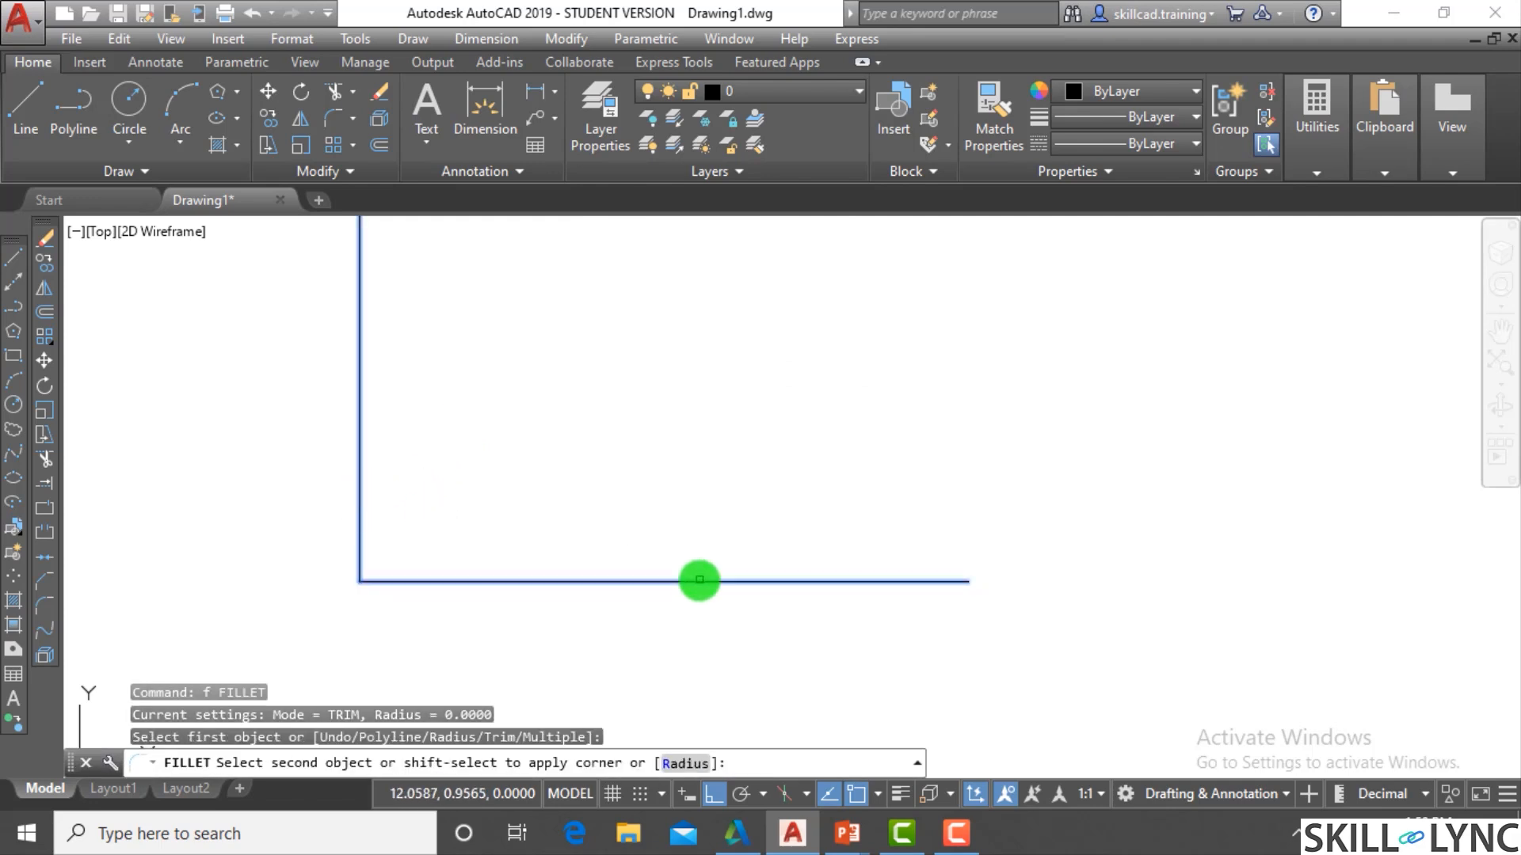
left_click(701, 581)
type("u")
key("Return")
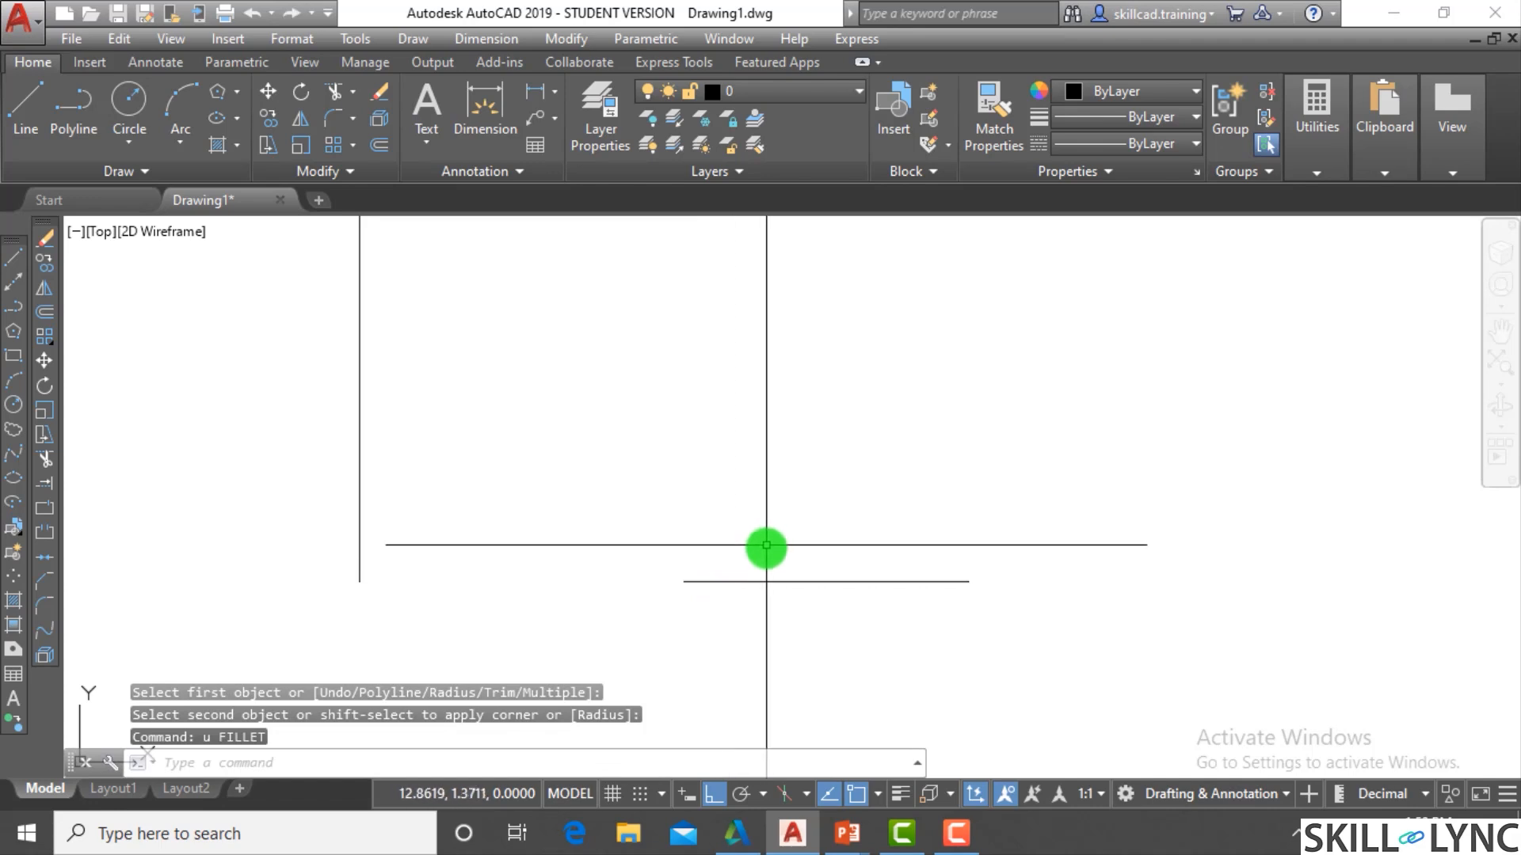
key("Escape")
key("Escape")
Set the Fillet command's trim mode to No trim
type("F")
key("Return")
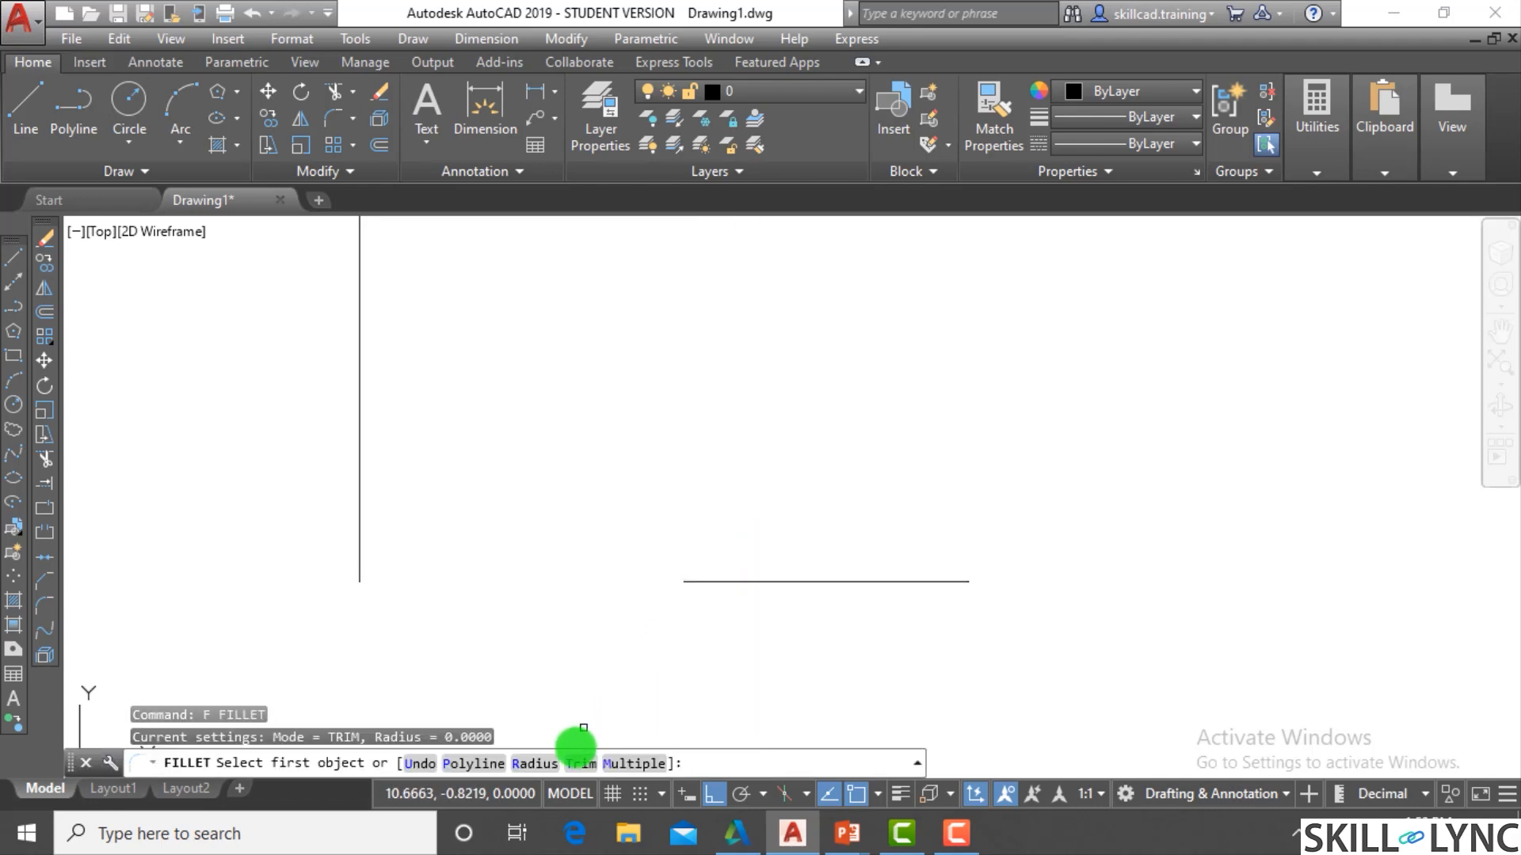
left_click(579, 763)
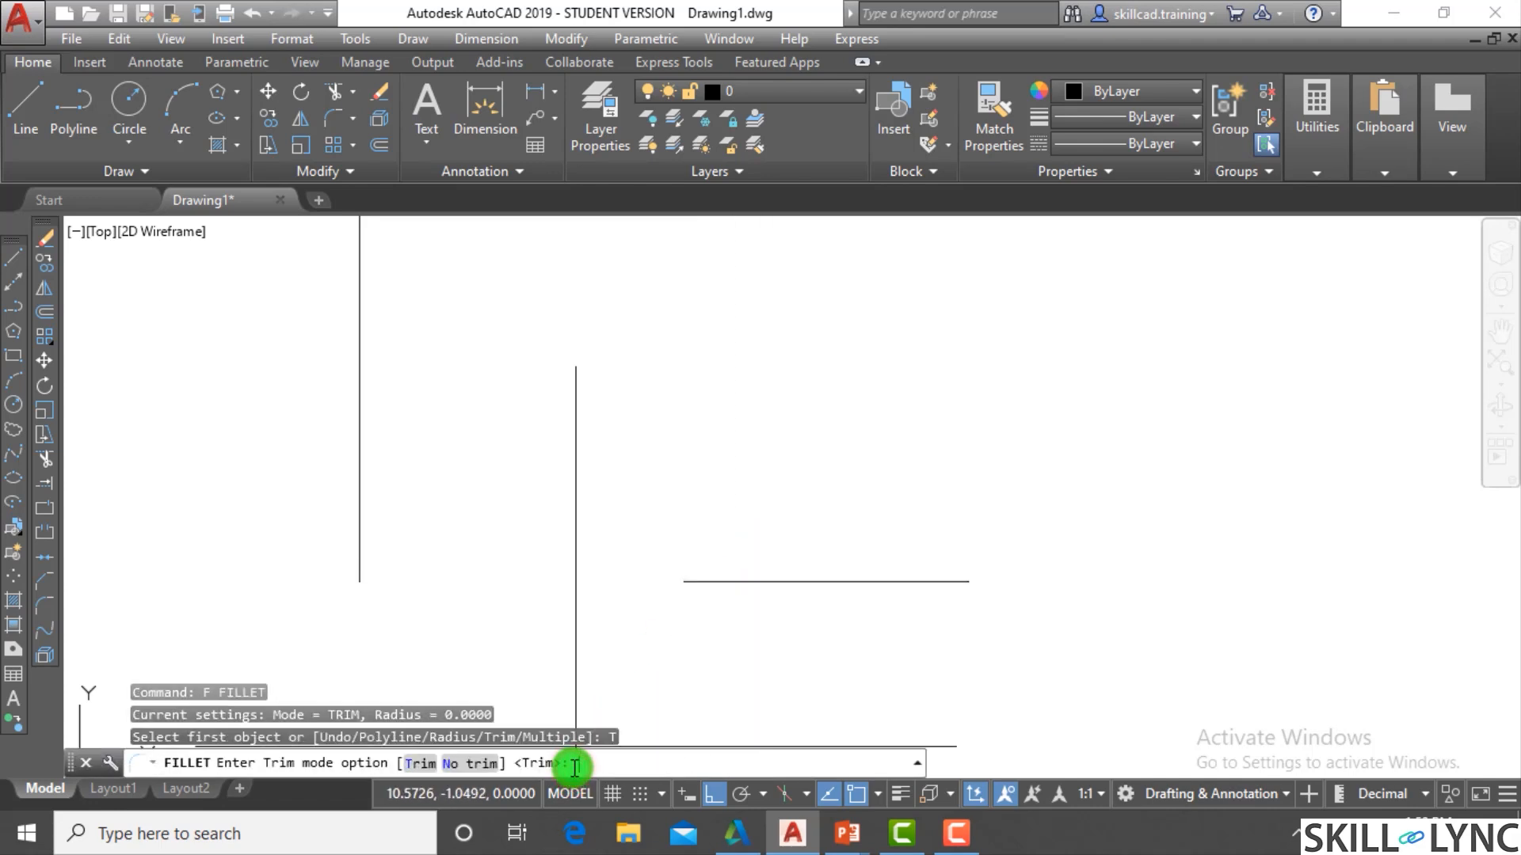
left_click(478, 763)
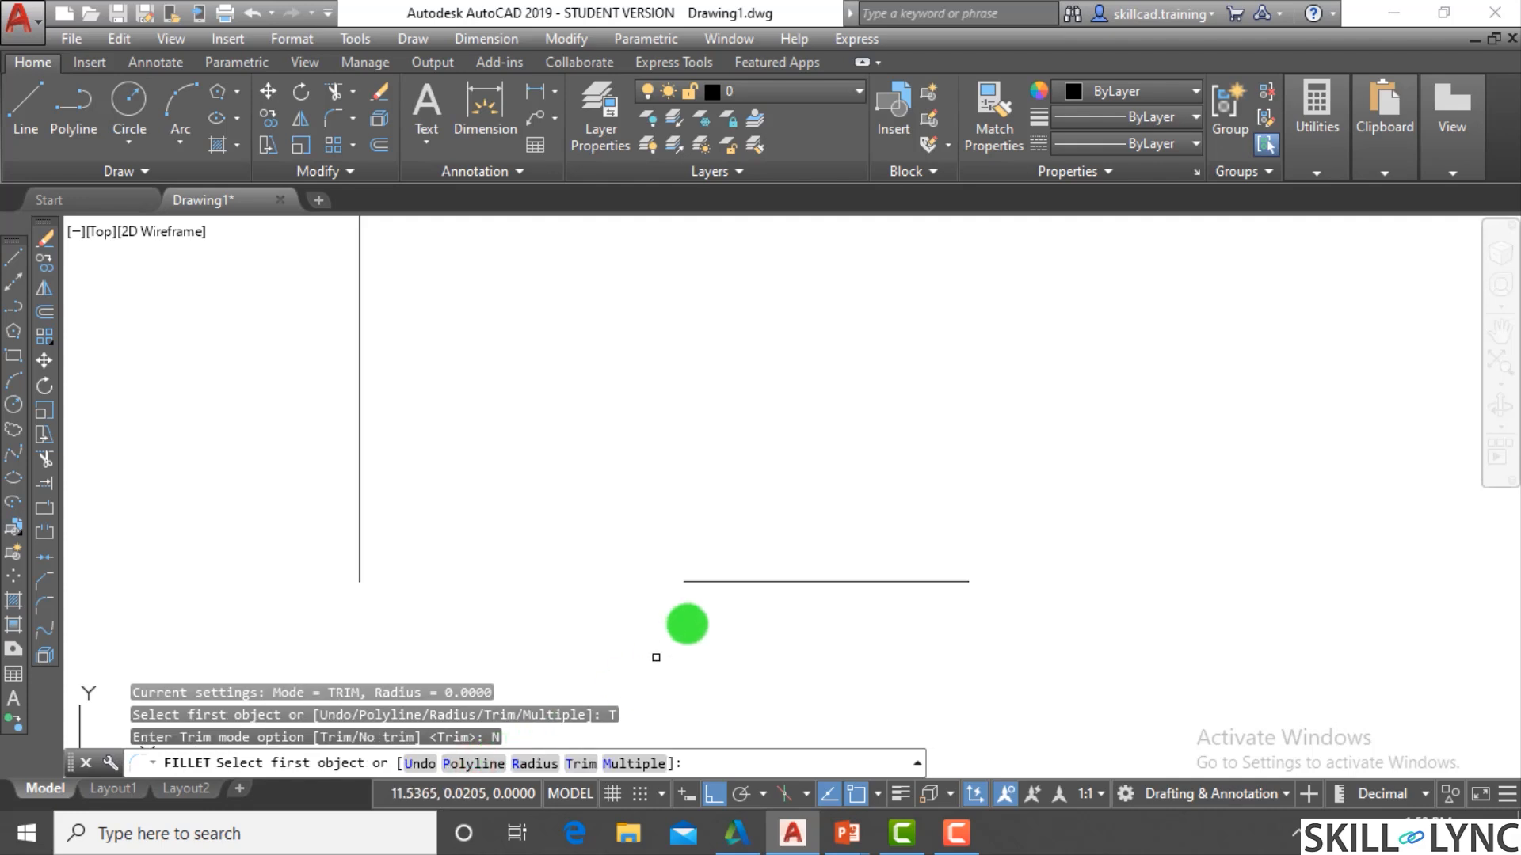
Try twice to fillet the separate vertical and horizontal lines in No trim mode with radius 0
left_click(359, 576)
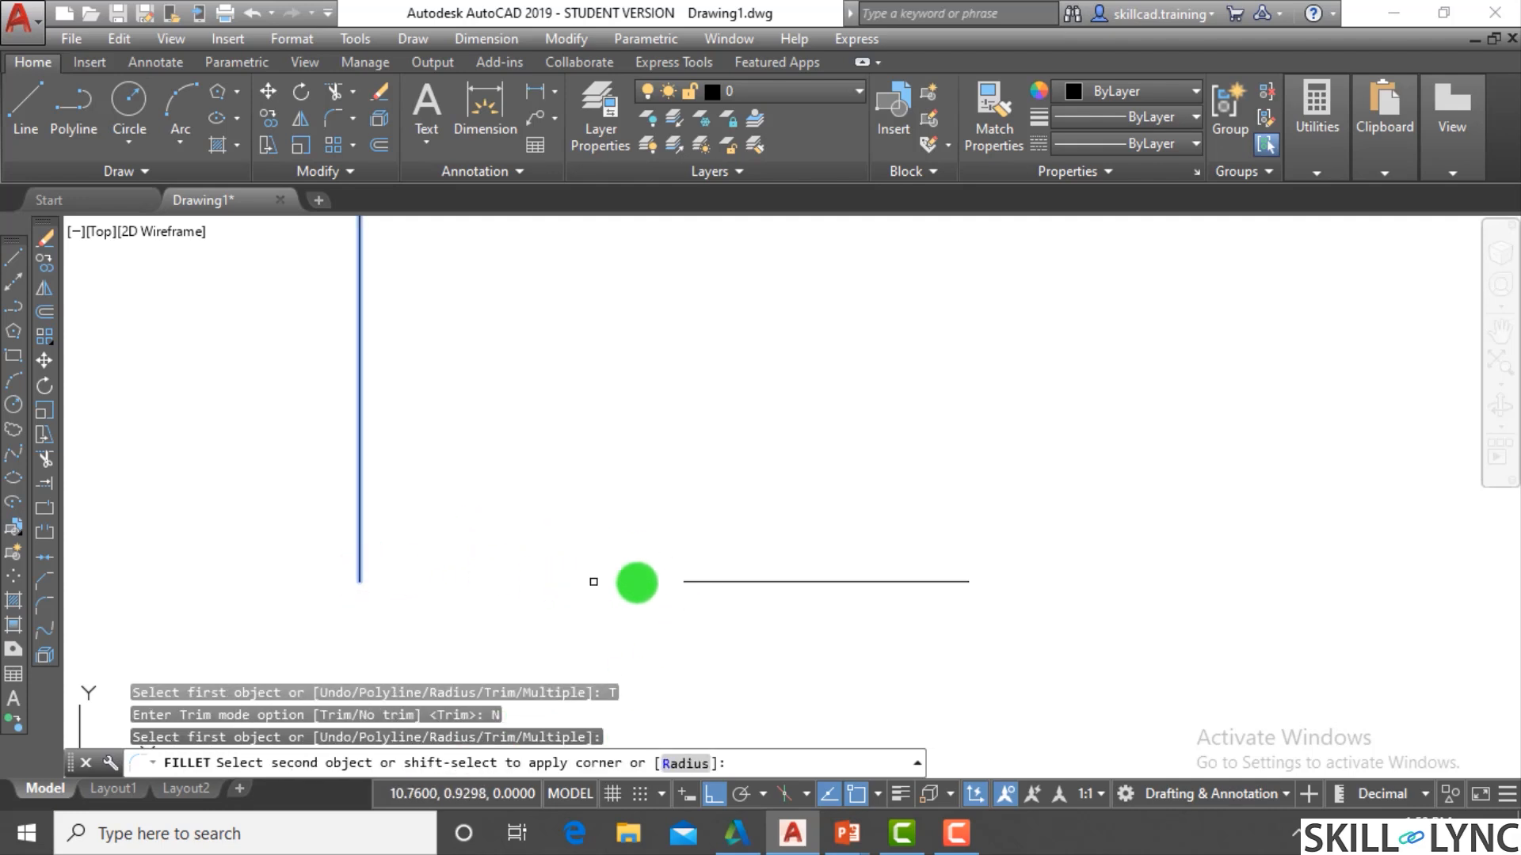
left_click(693, 581)
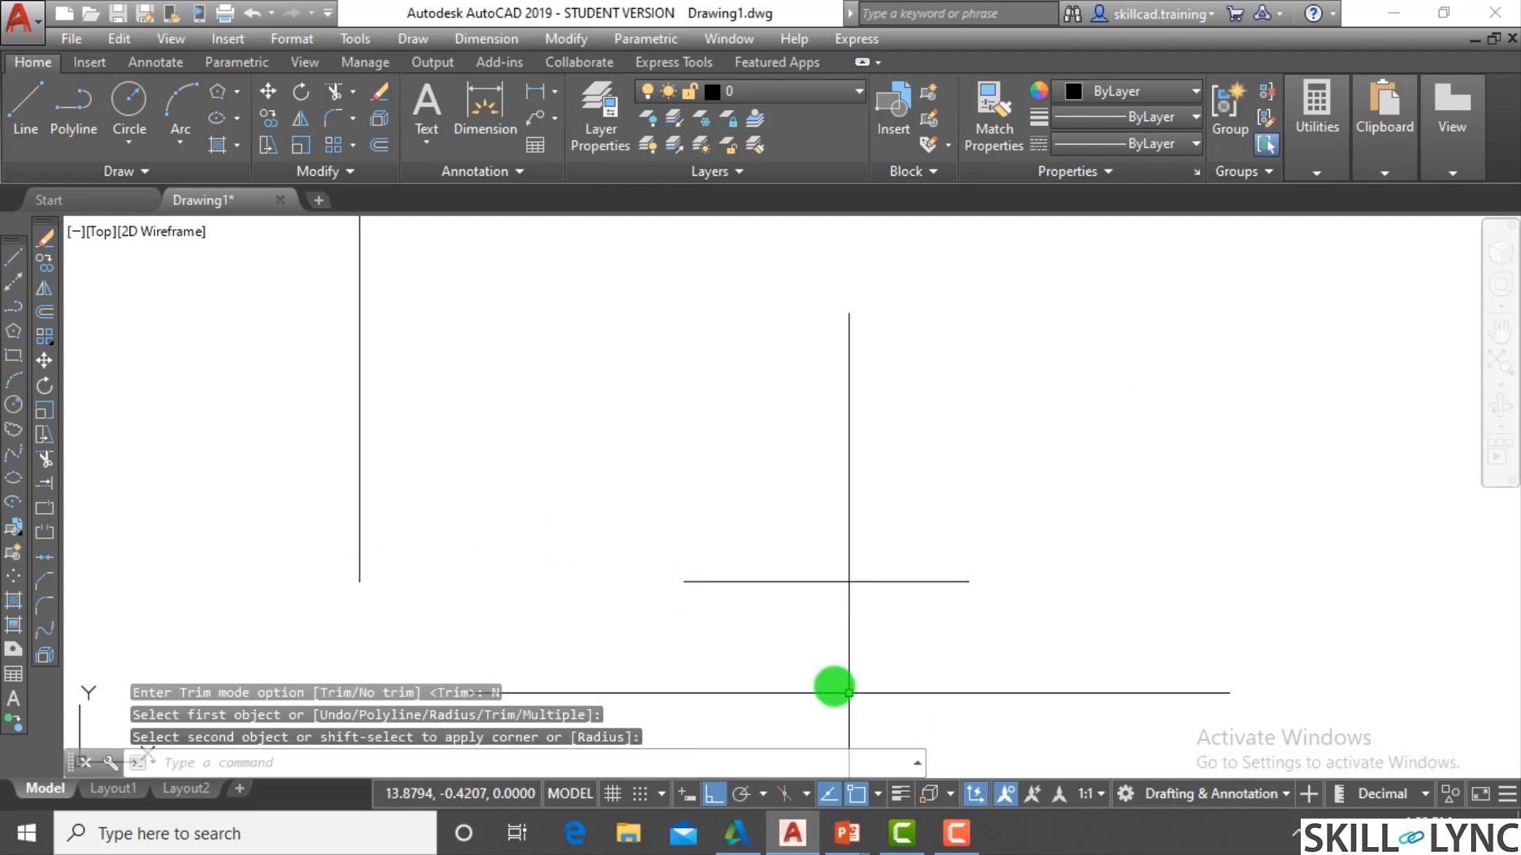
key("Return")
left_click(360, 553)
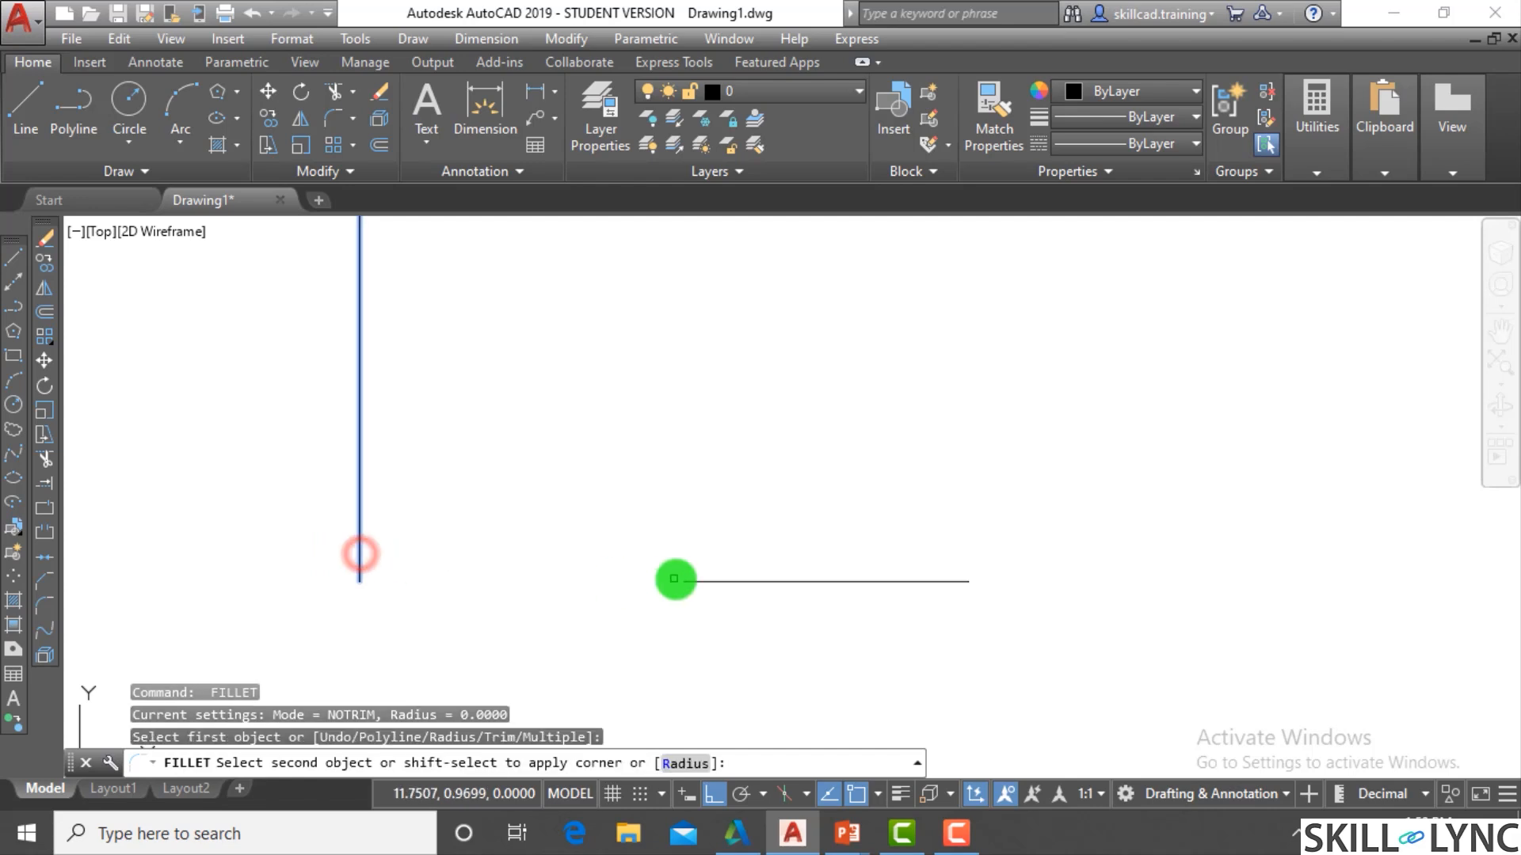
left_click(684, 578)
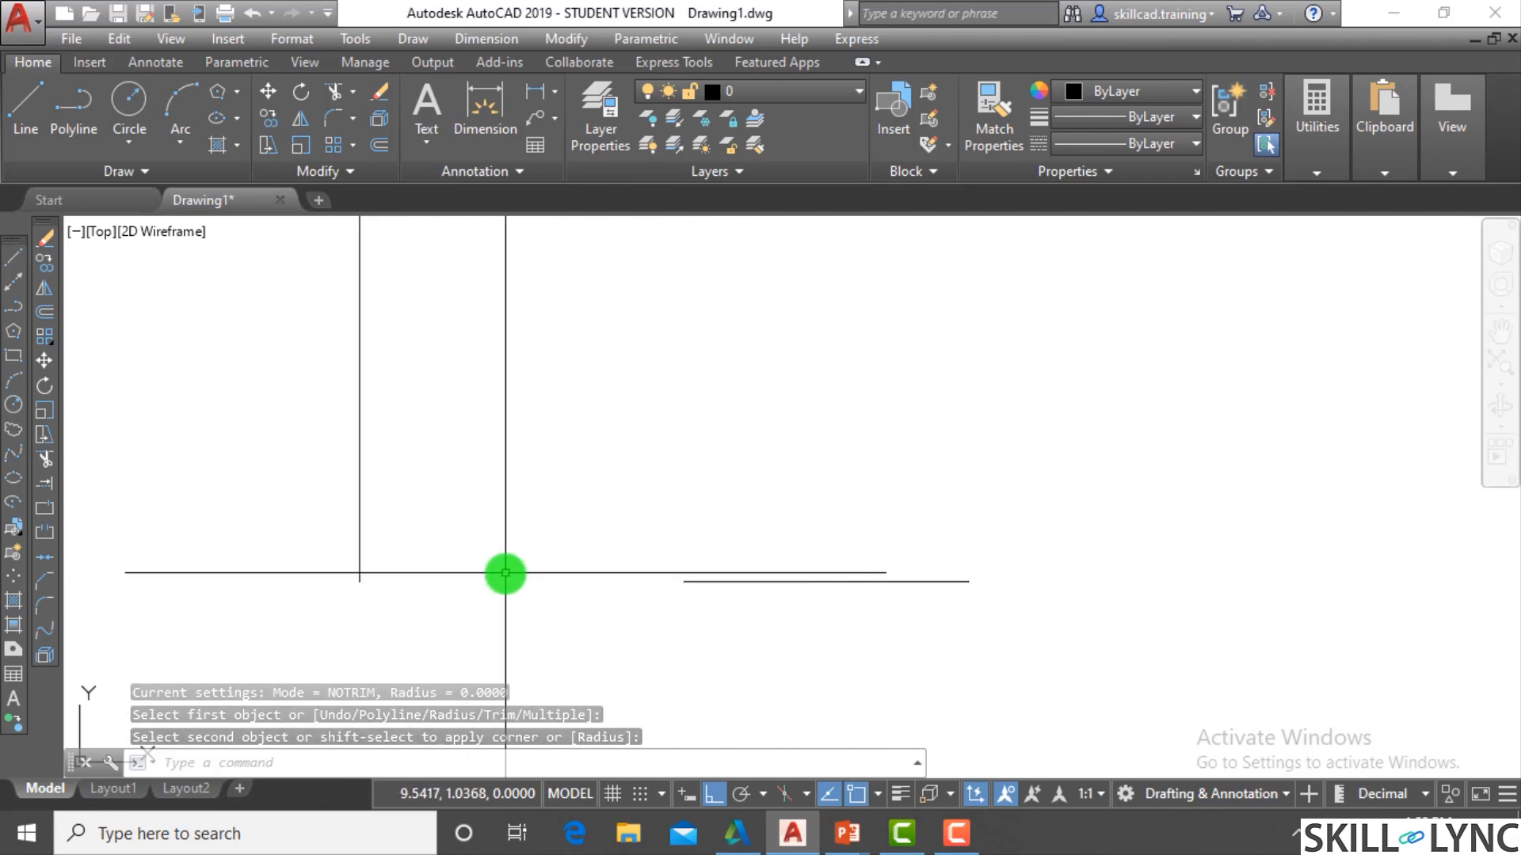
Erase both the vertical and the horizontal line to empty the drawing area
scroll(602, 614, "down", 2)
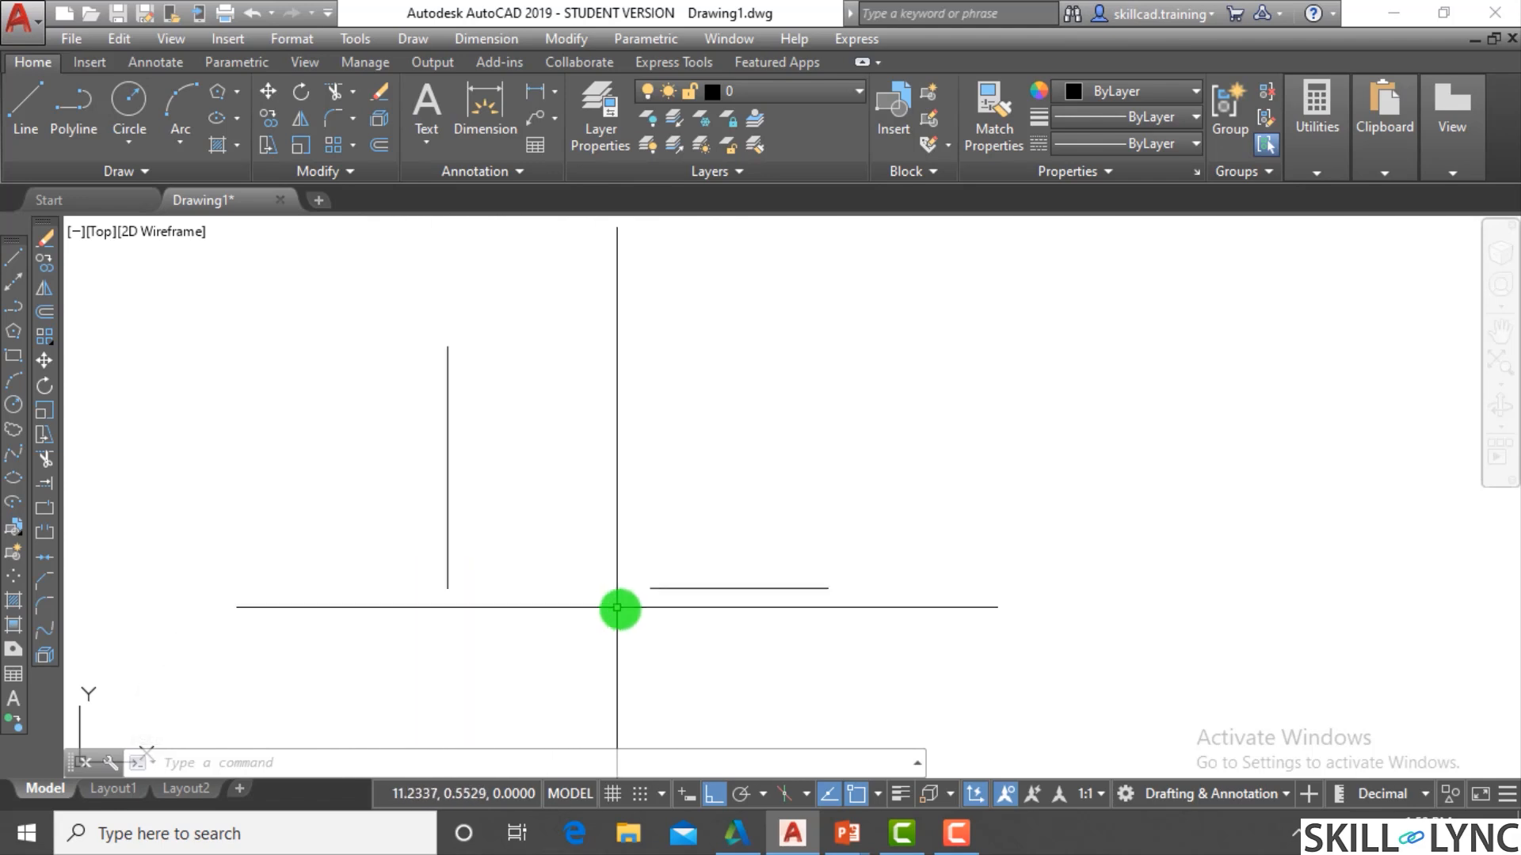
scroll(673, 626, "up", 2)
key("Escape")
key("Escape")
scroll(747, 622, "down", 4)
left_click(838, 640)
left_click(516, 432)
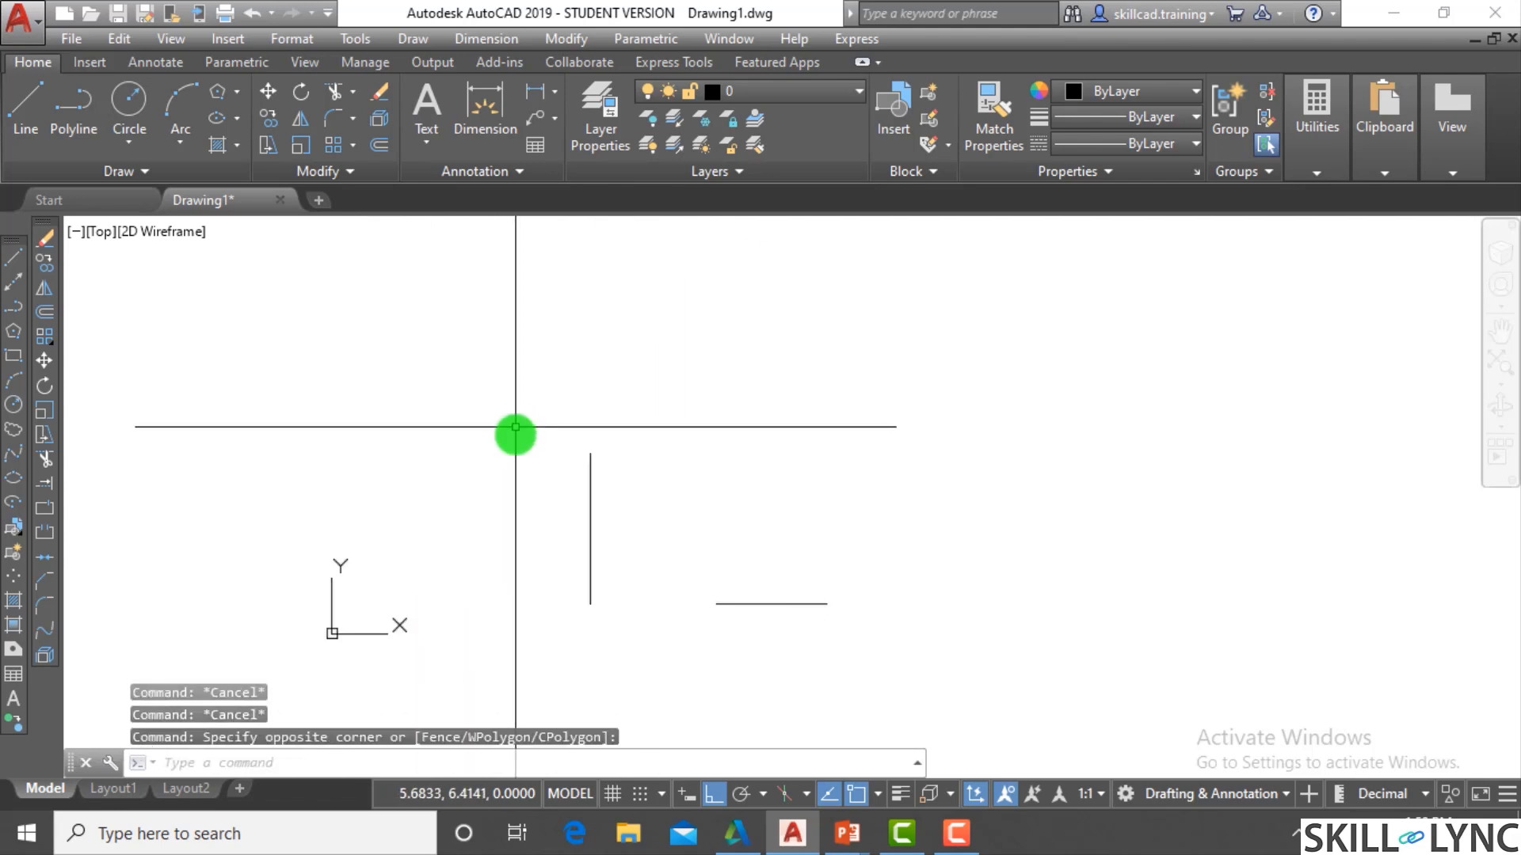
key("Escape")
key("Escape")
left_click(866, 664)
left_click(516, 397)
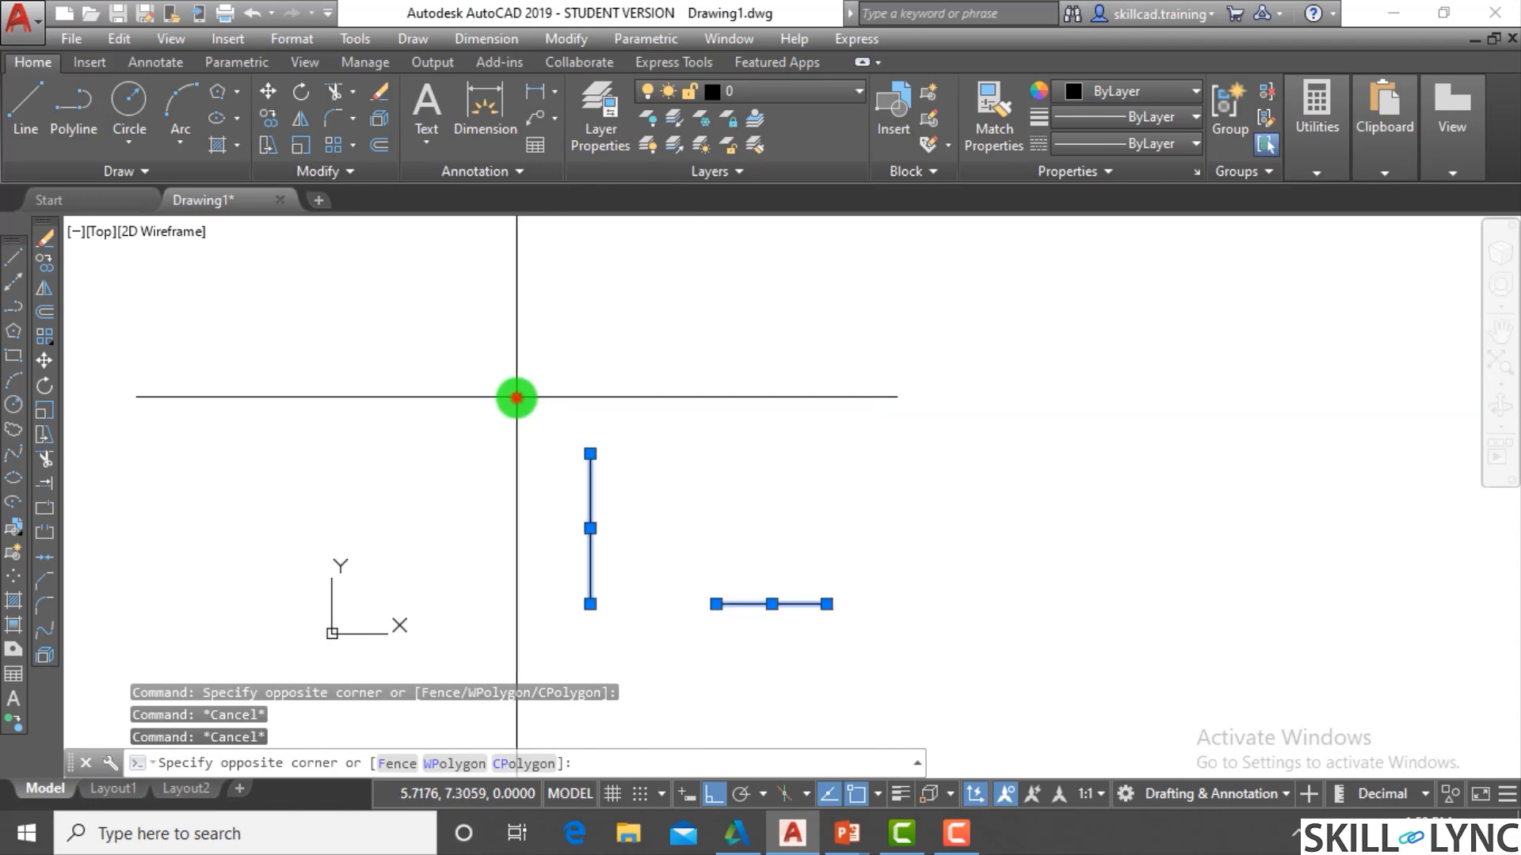
type("e")
key("Return")
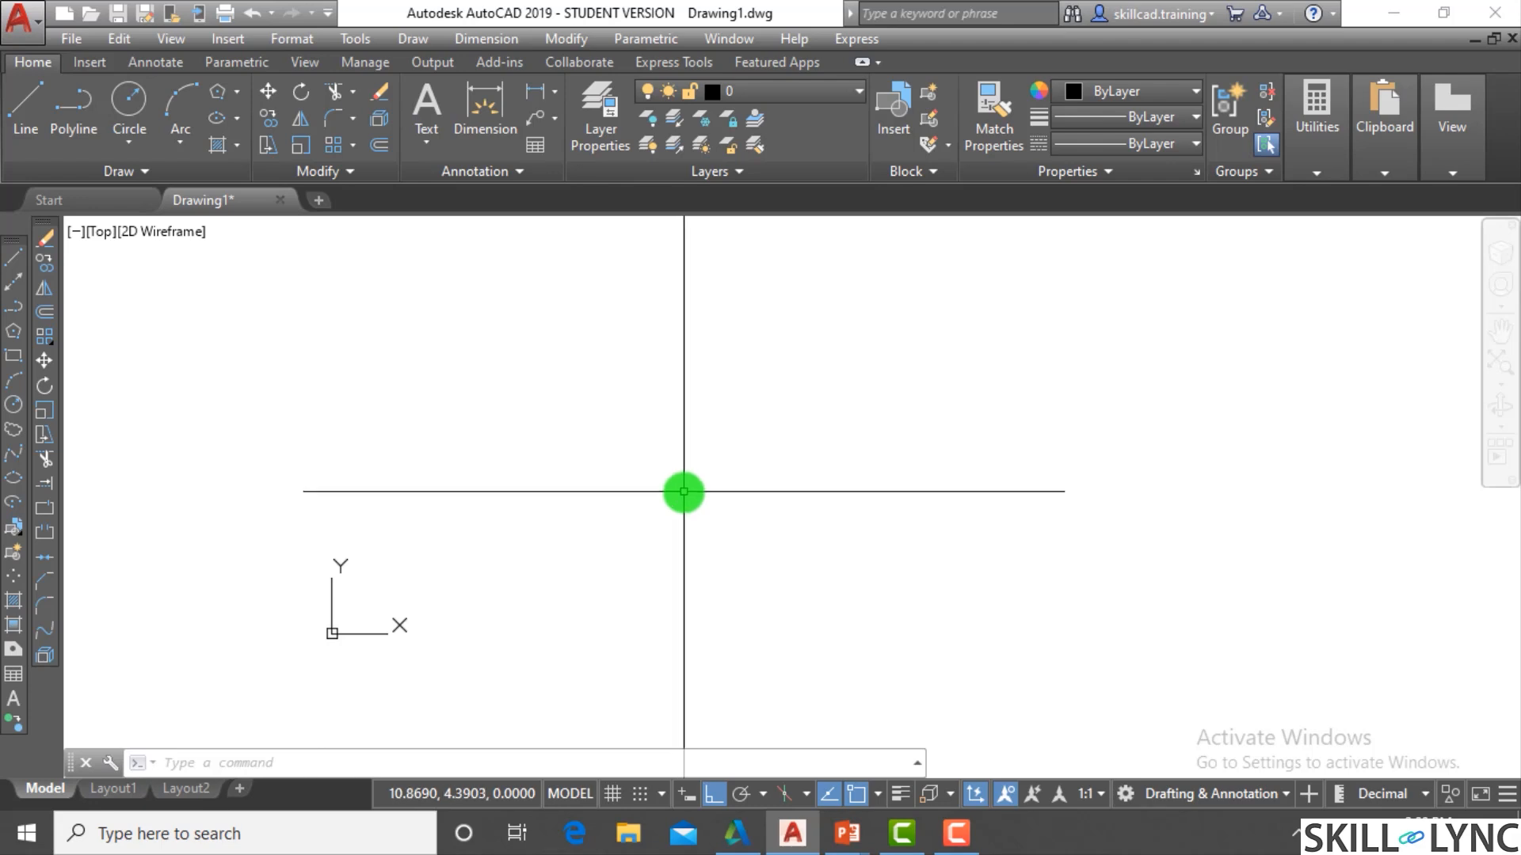
key("Escape")
key("Escape")
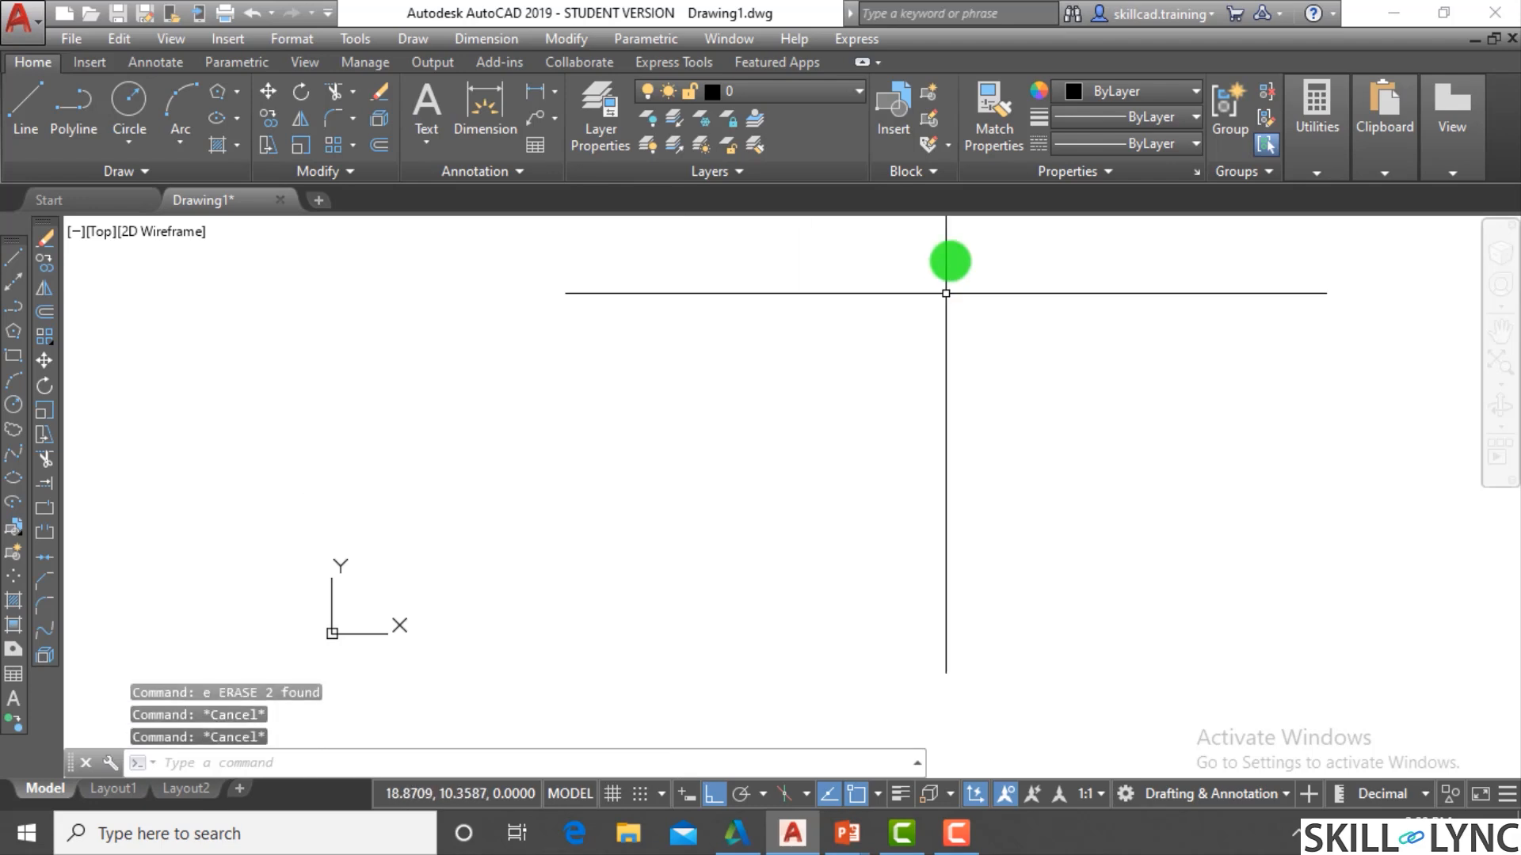
Draw a six-sided polygon inscribed in a circle in the empty drawing area, with one vertex pointing straight down
type("pol")
key("Return")
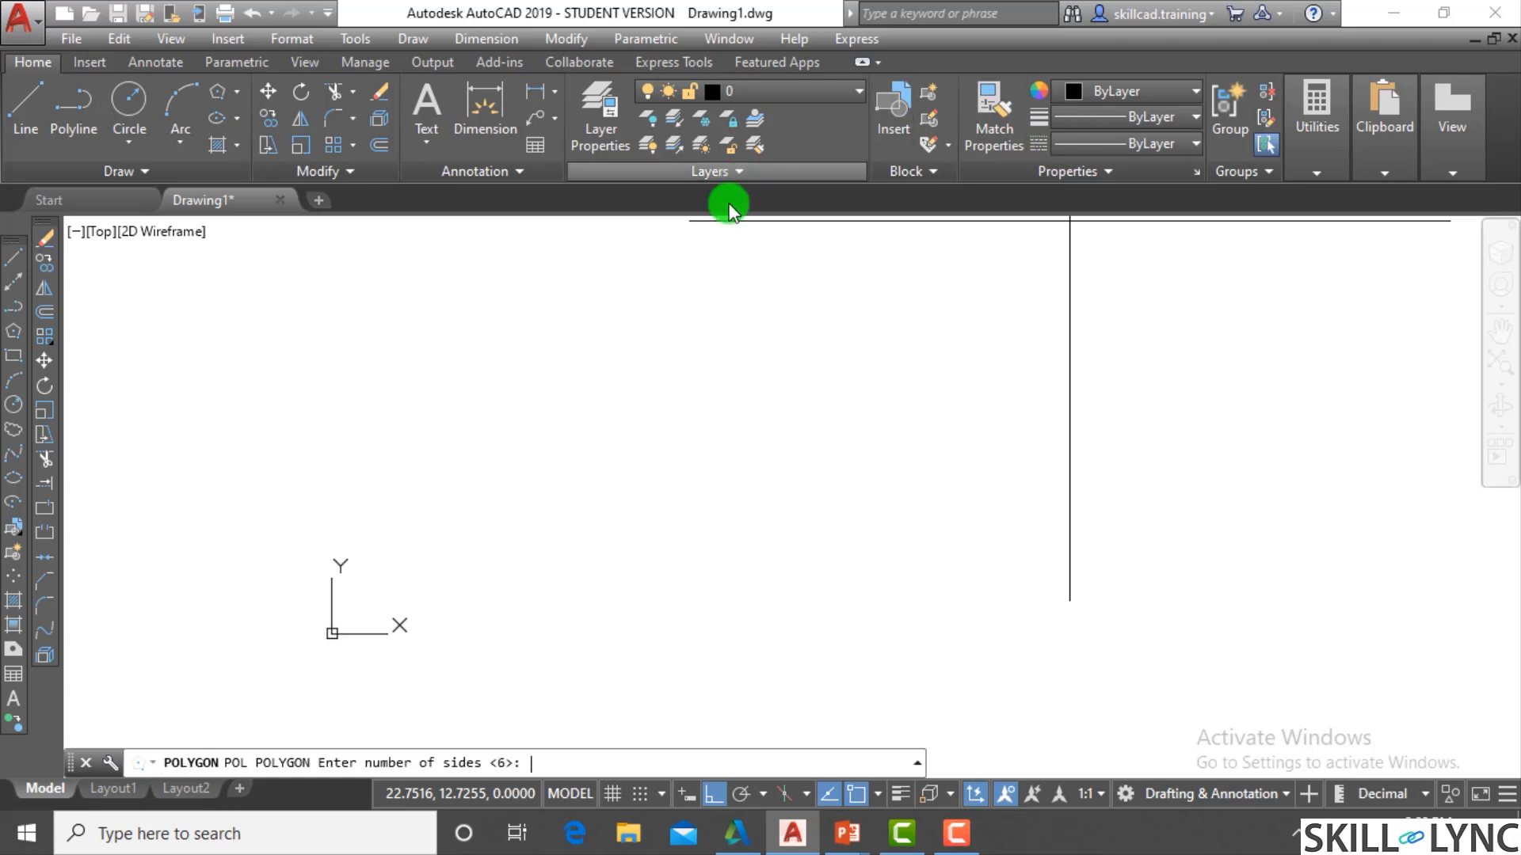
key("Return")
left_click(637, 444)
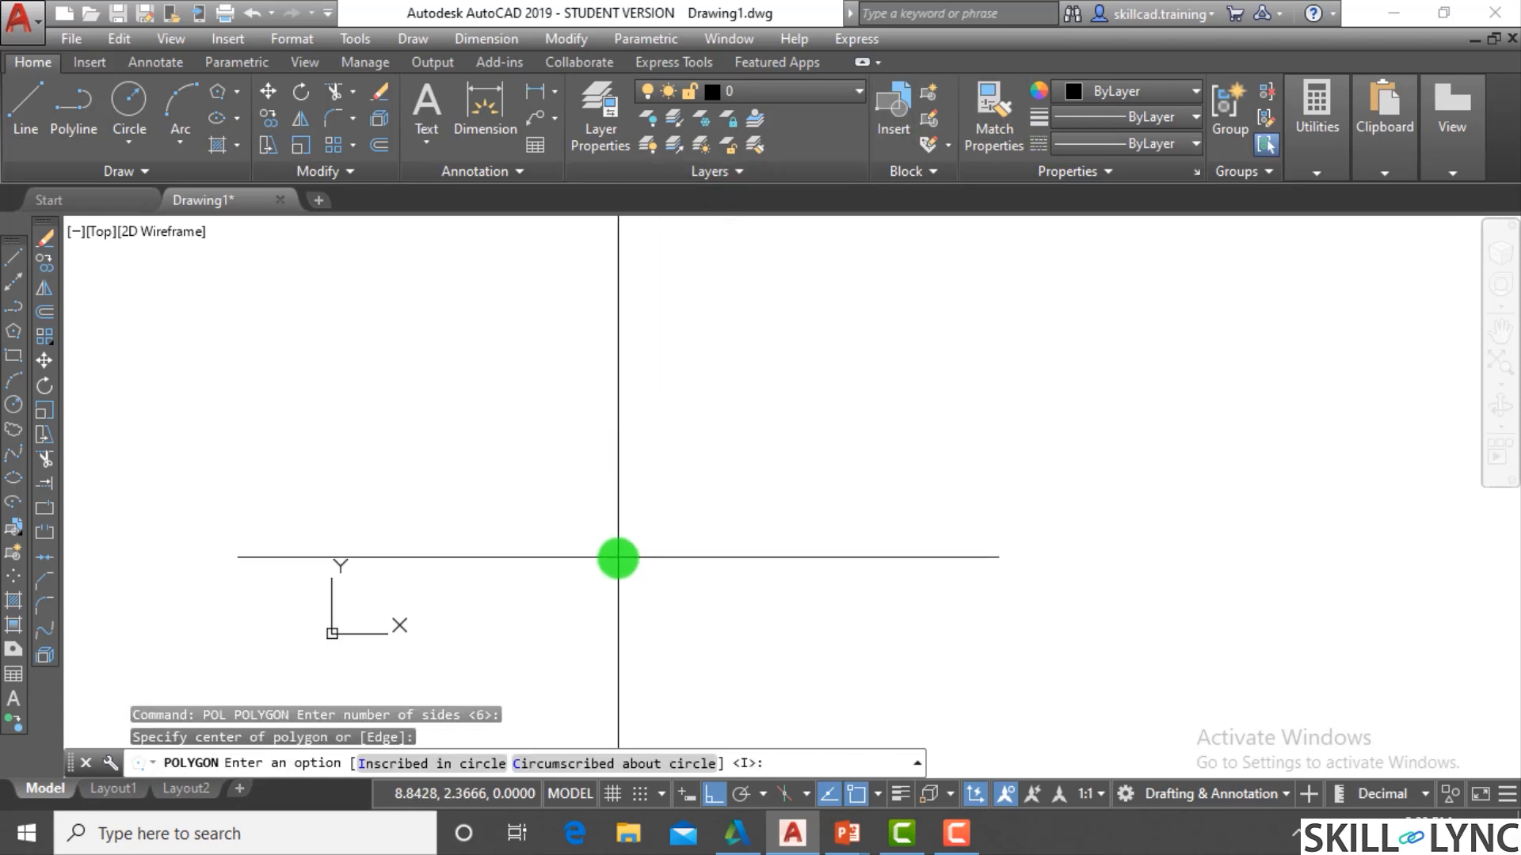
key("Return")
left_click(625, 569)
key("Escape")
Try to fillet the whole hexagon with the Polyline option at radius 0
type("f")
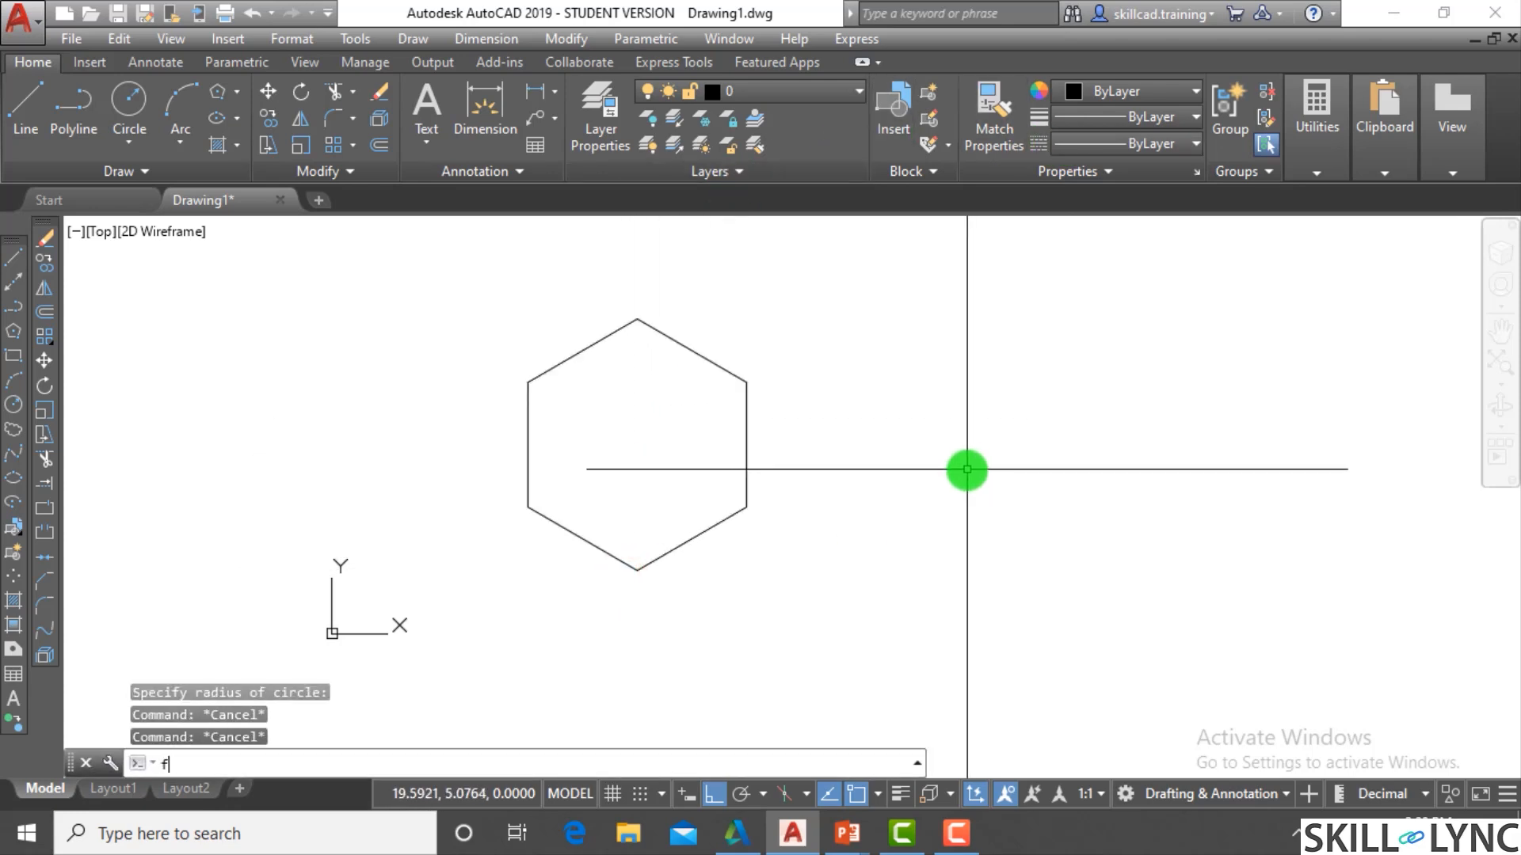
key("Return")
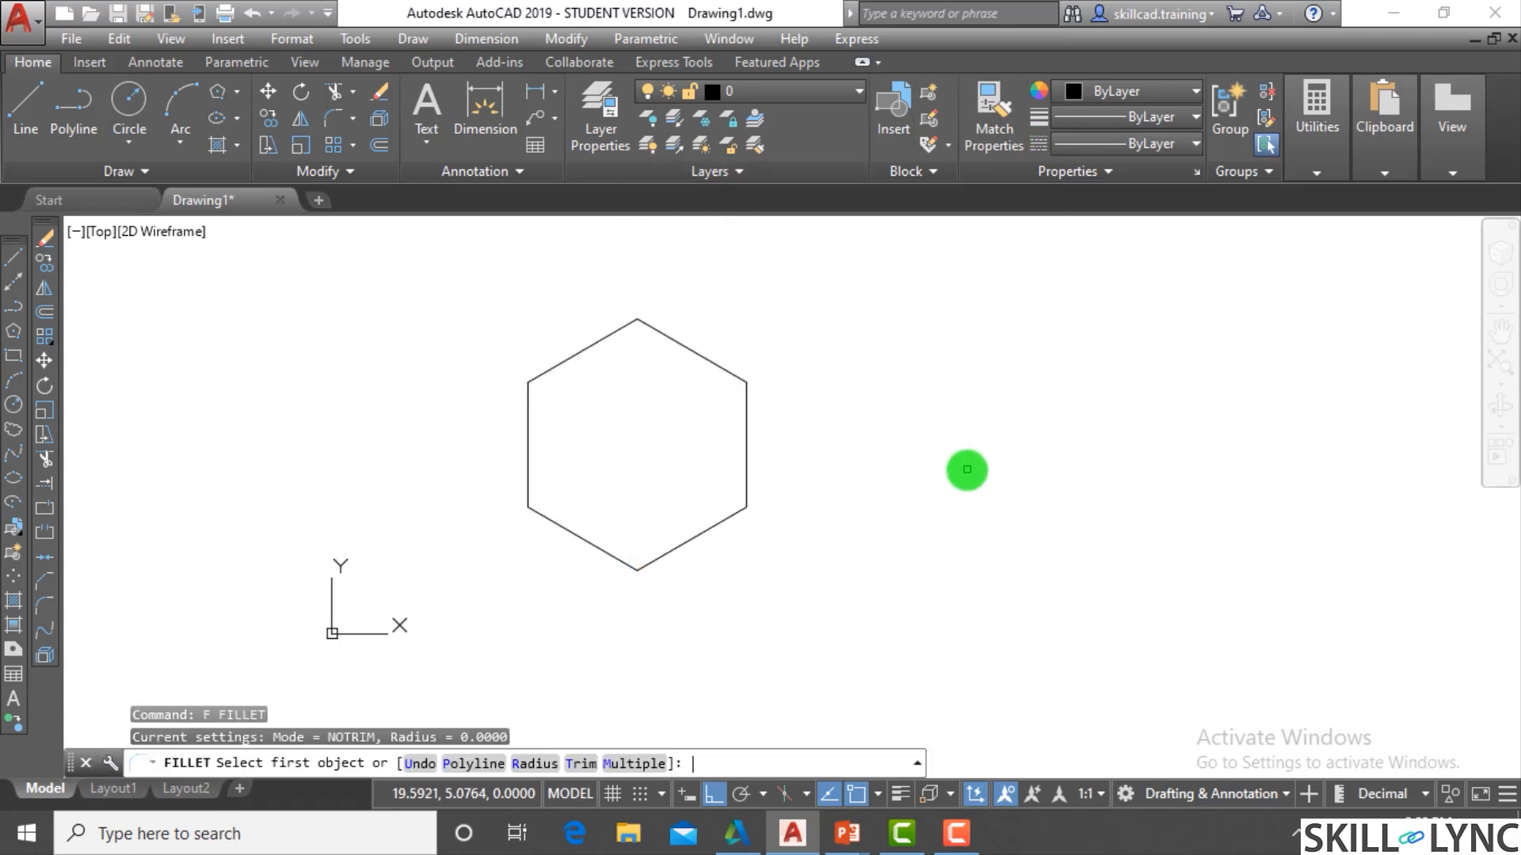
left_click(473, 764)
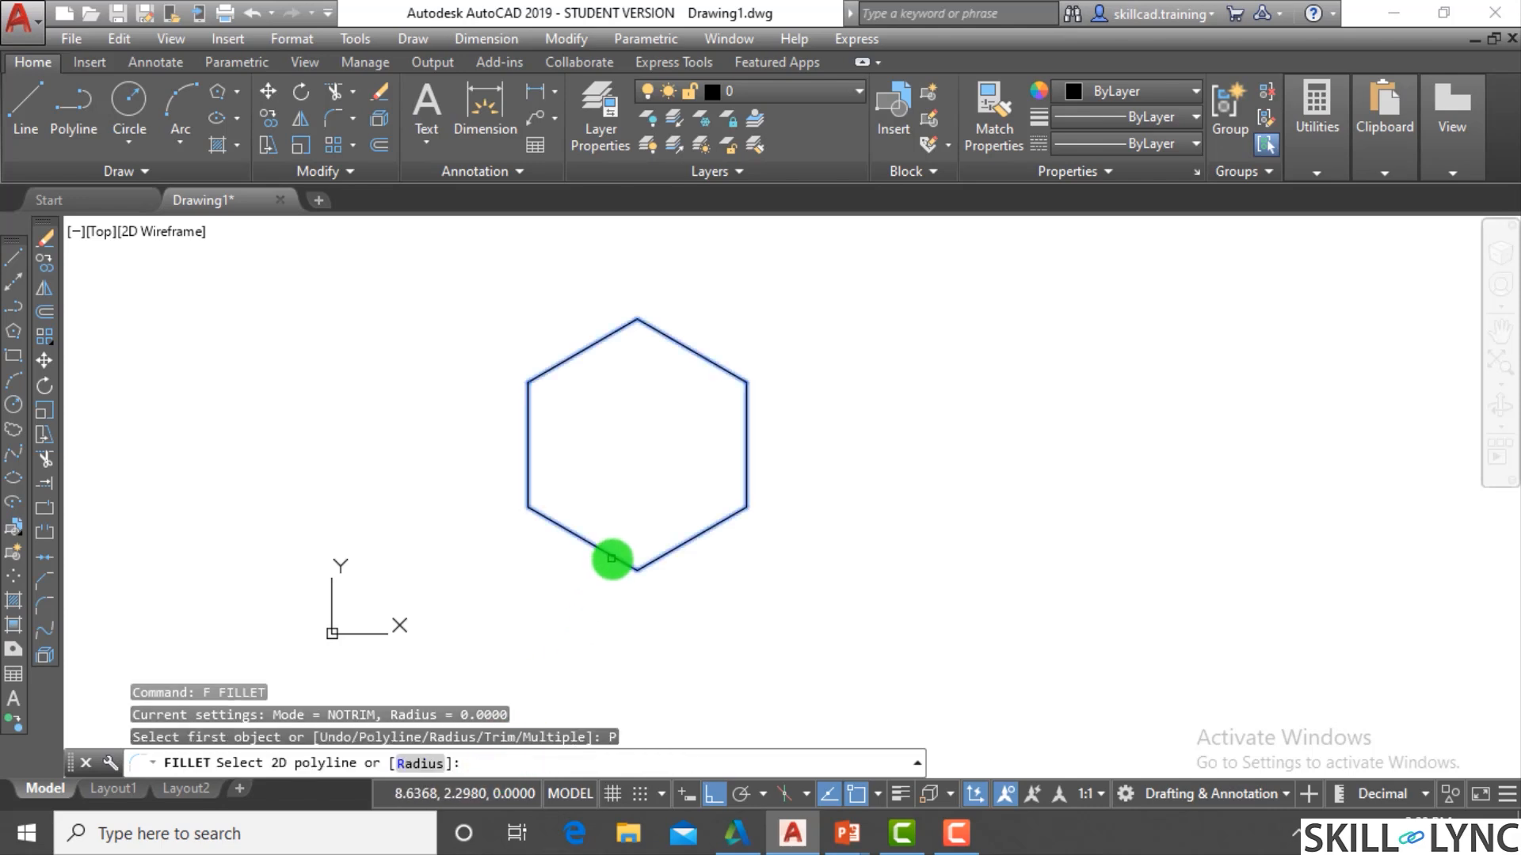
left_click(611, 556)
Set the fillet radius to 1 and fillet all corners of the hexagon with the Polyline option in No trim mode
key("Return")
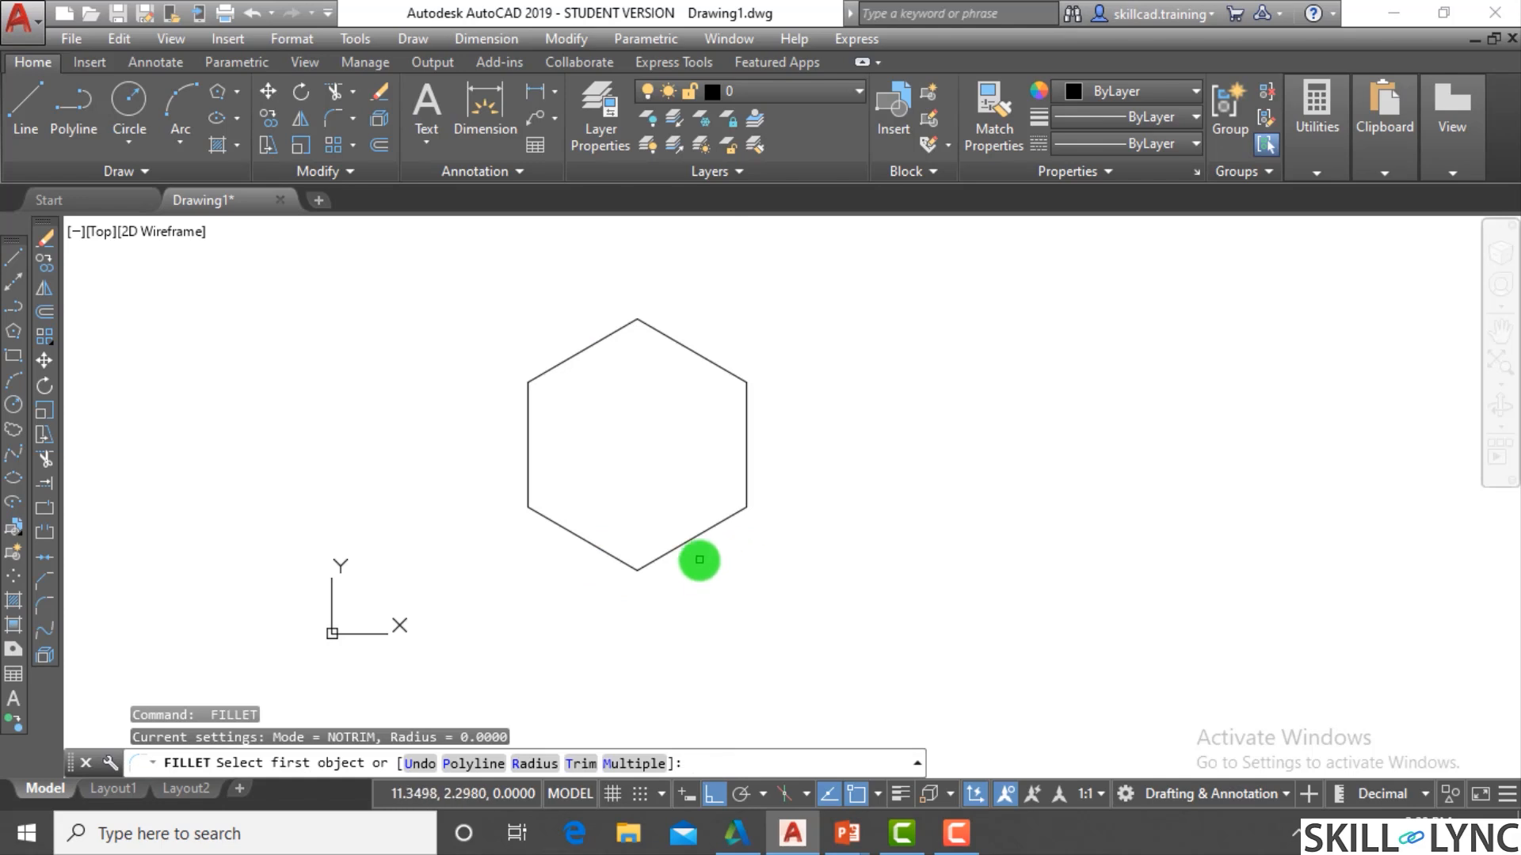
type("r")
key("Return")
type("1")
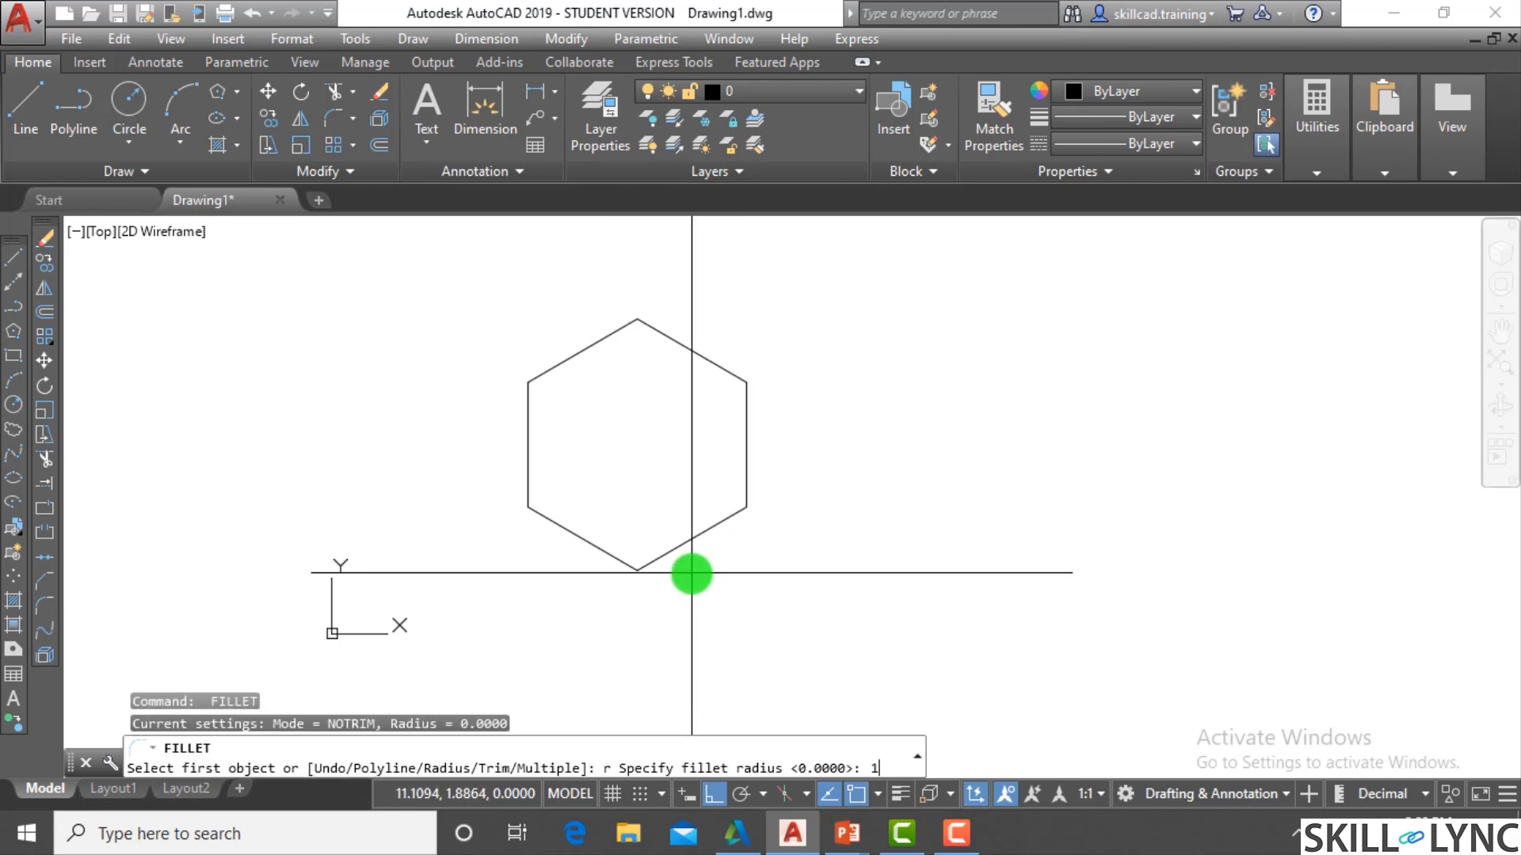
key("Return")
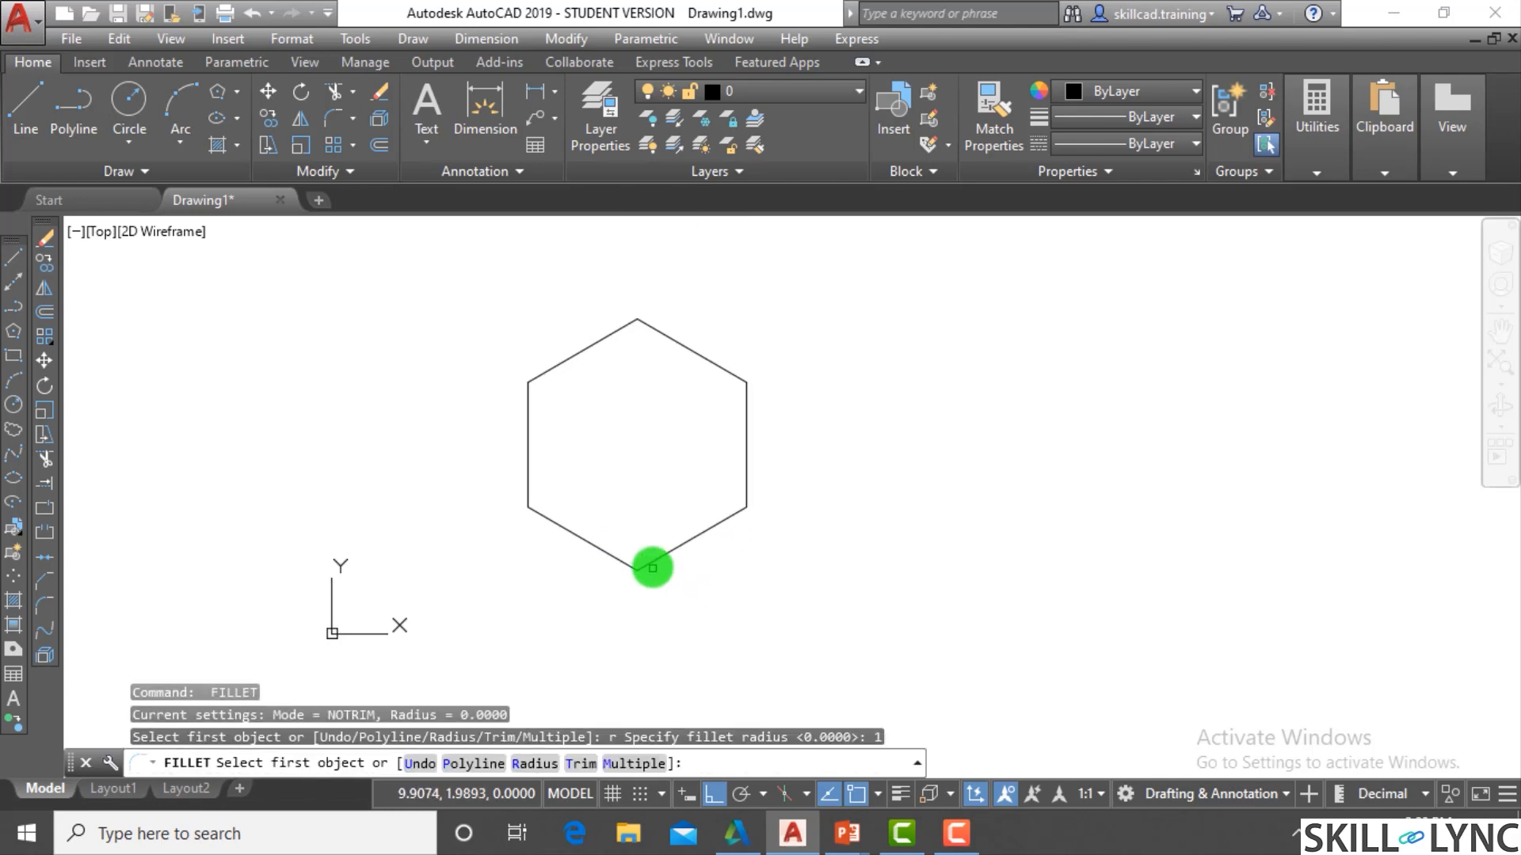
left_click(491, 764)
left_click(598, 552)
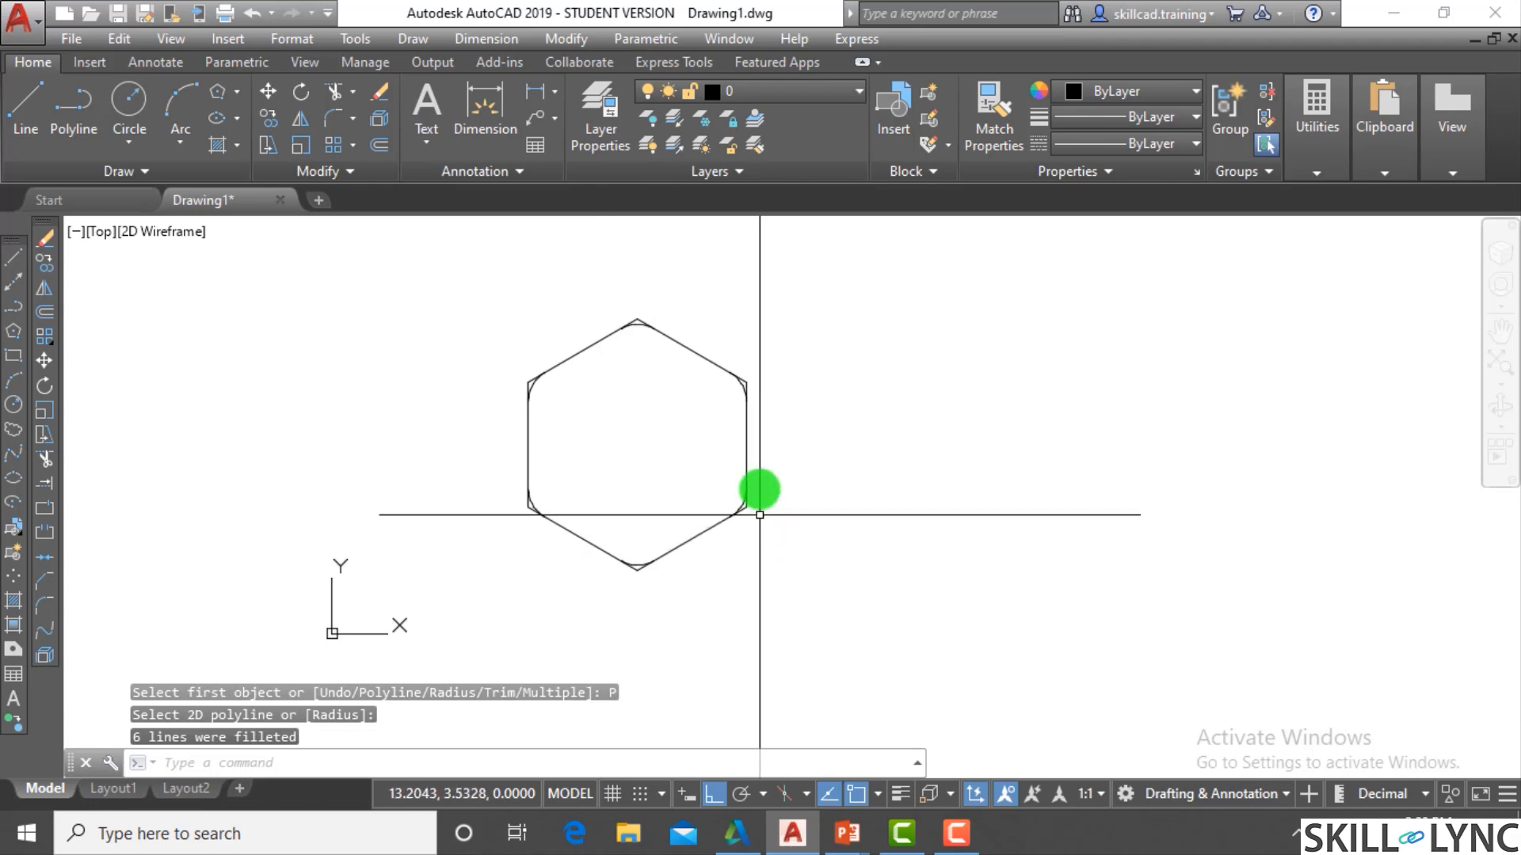
Inspect the hexagon's corners and undo the polyline fillet and its radius setting
scroll(729, 339, "up", 5)
scroll(774, 430, "down", 6)
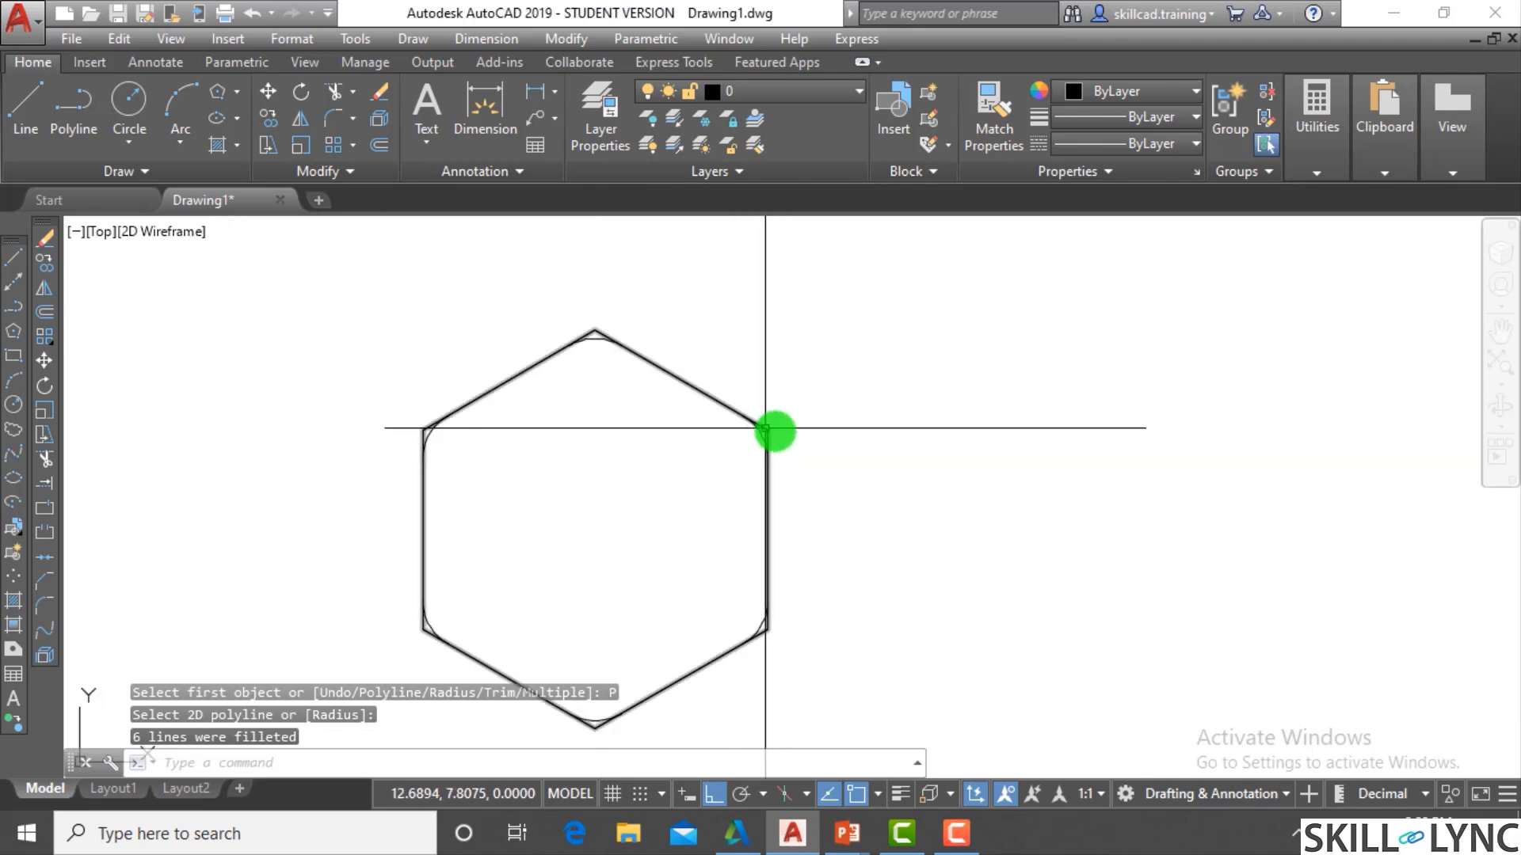
key("ctrl+z")
key("ctrl+z")
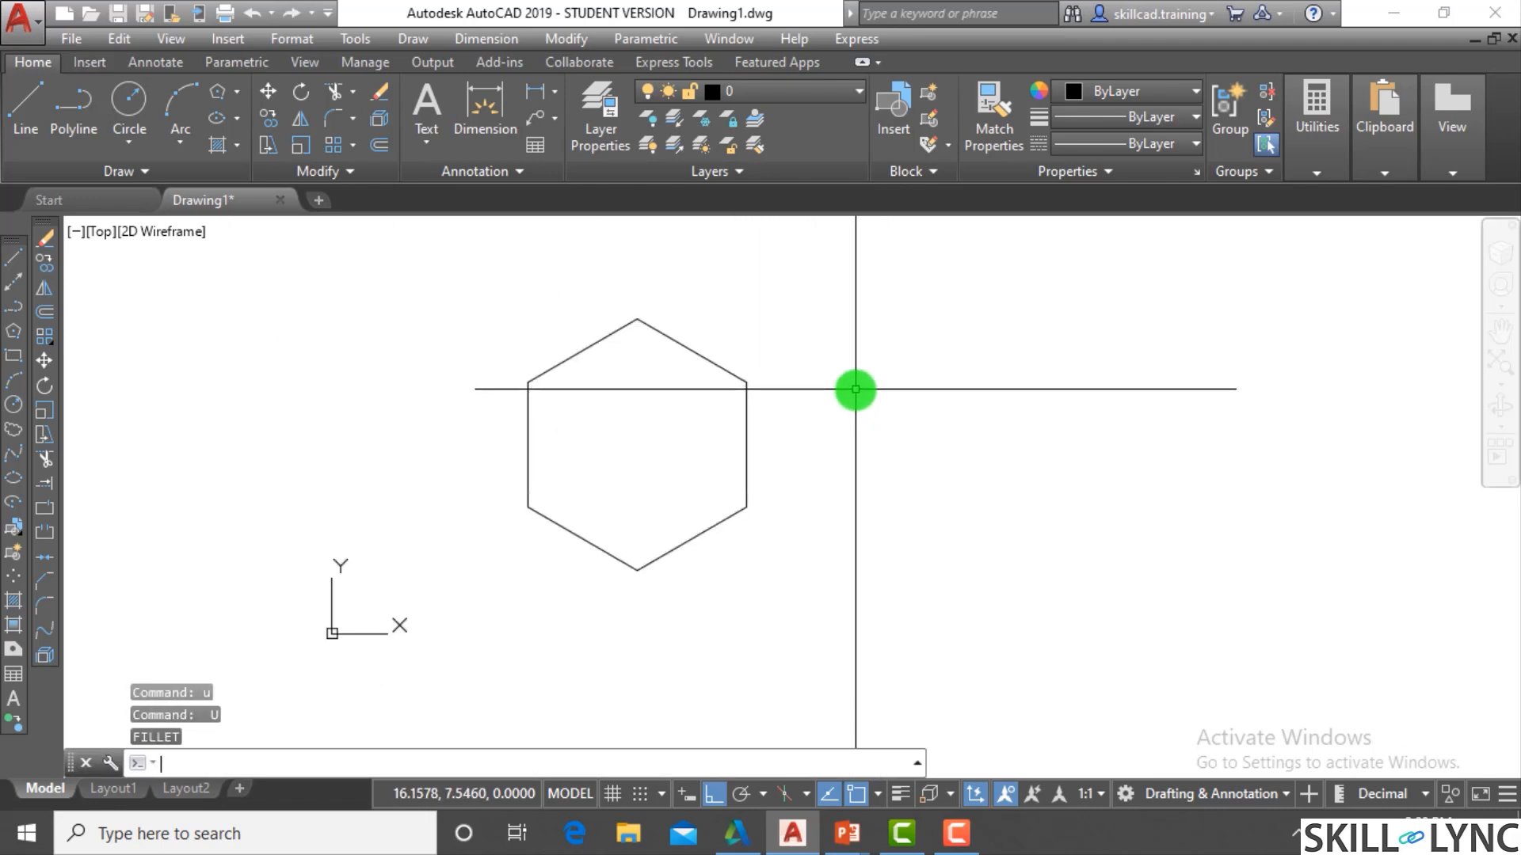
Start another fillet for the hexagon
type("f")
key("Return")
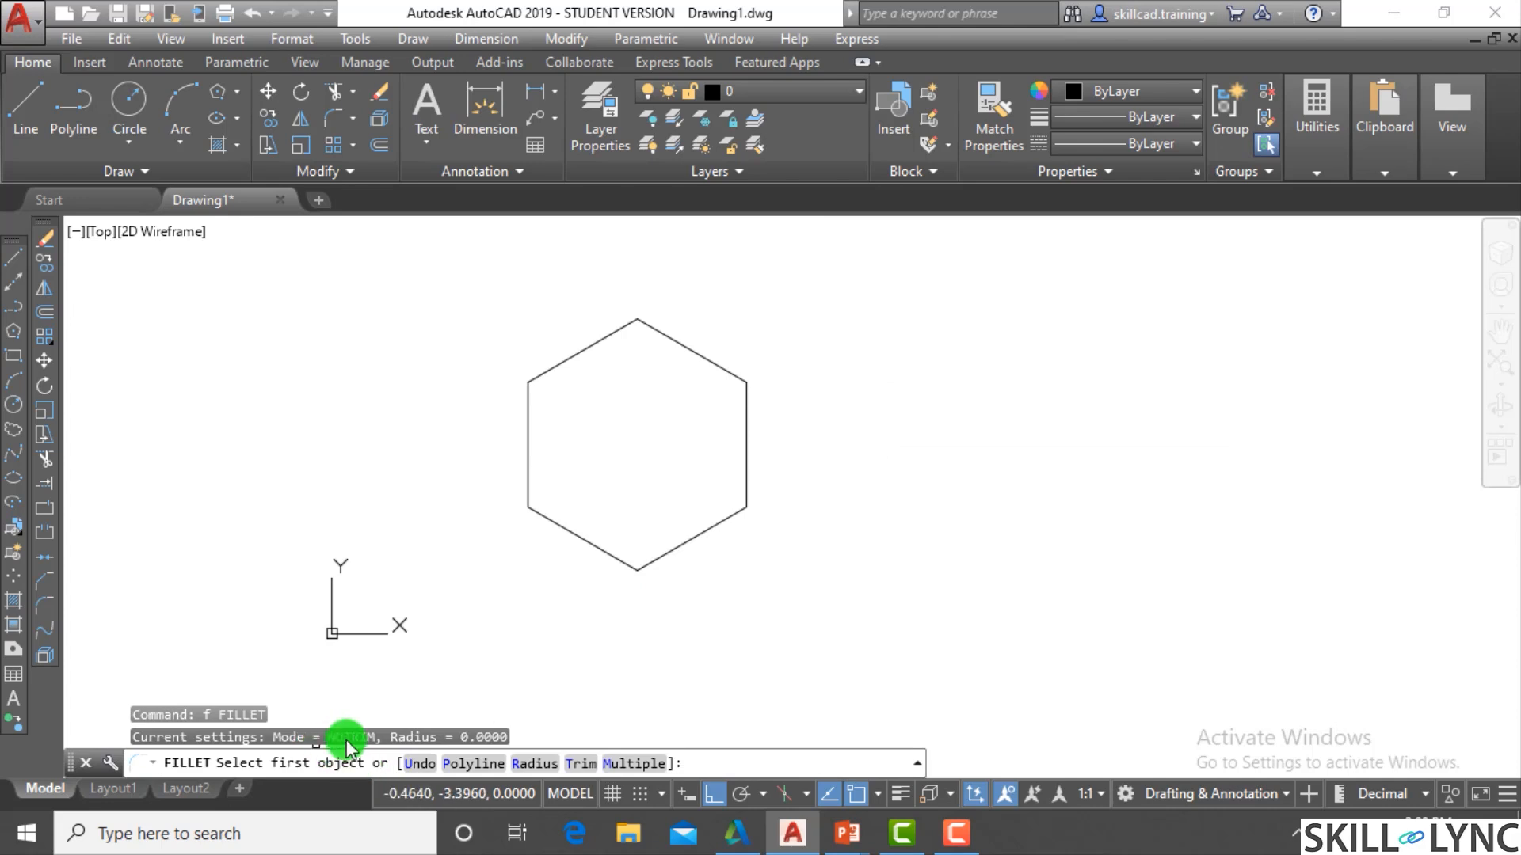
Fillet all corners of the hexagon polyline at once with Trim mode set to Trim and a radius of 1
left_click(572, 765)
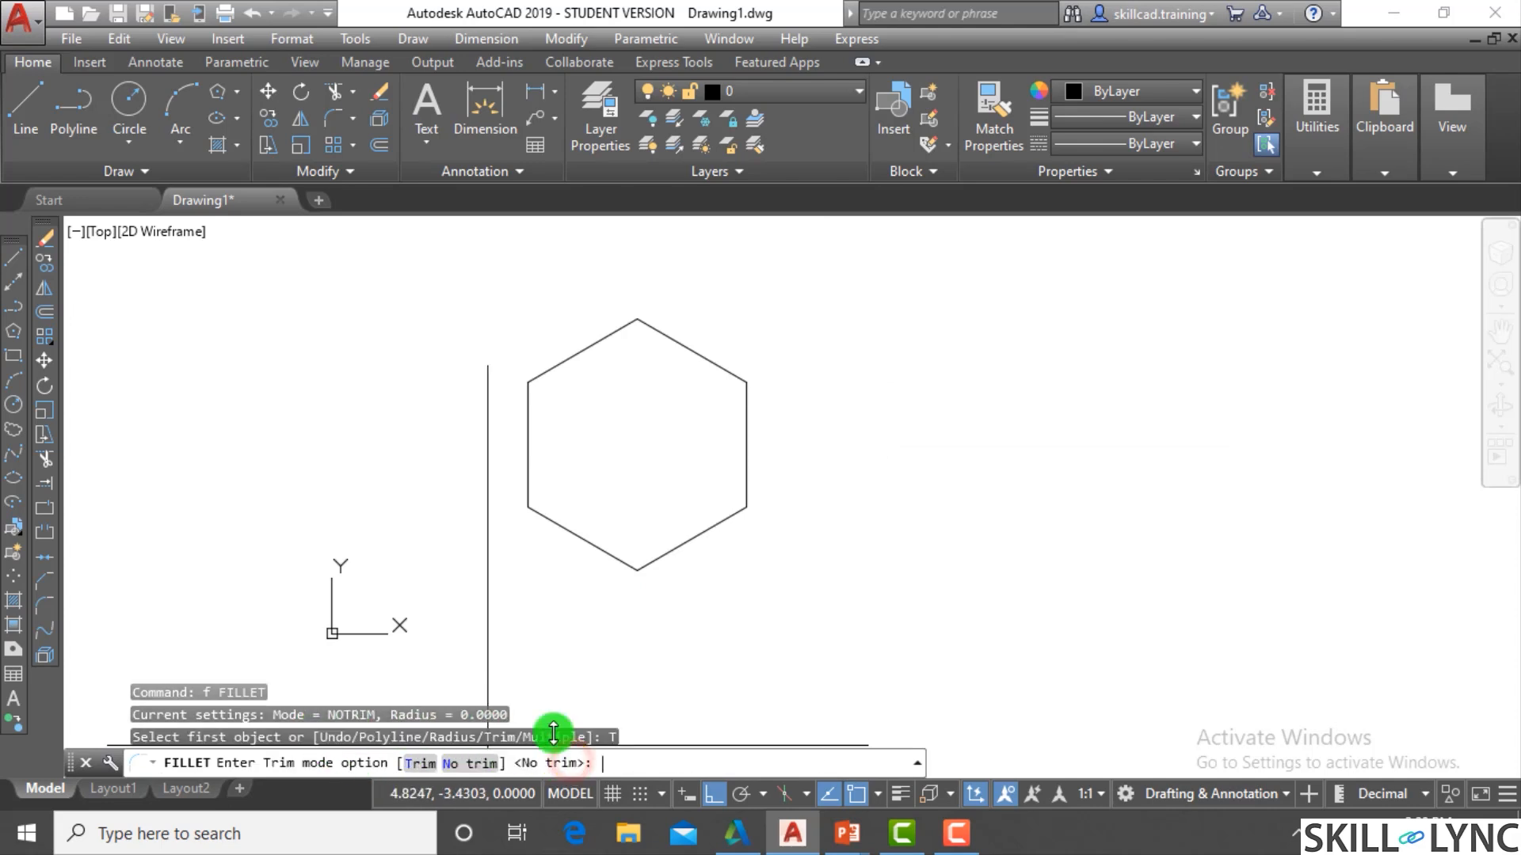
left_click(422, 764)
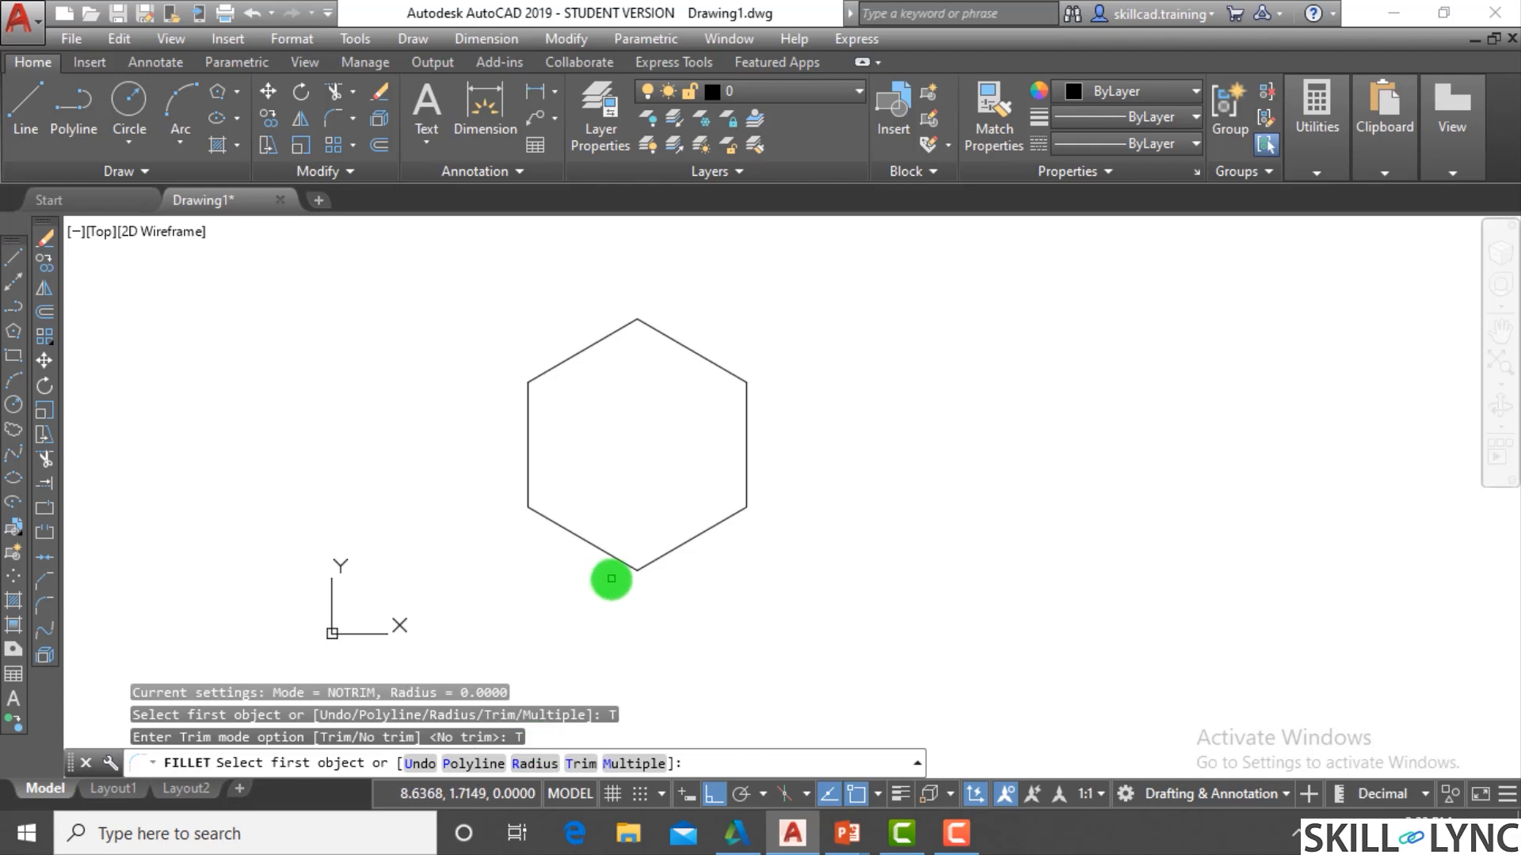
left_click(533, 764)
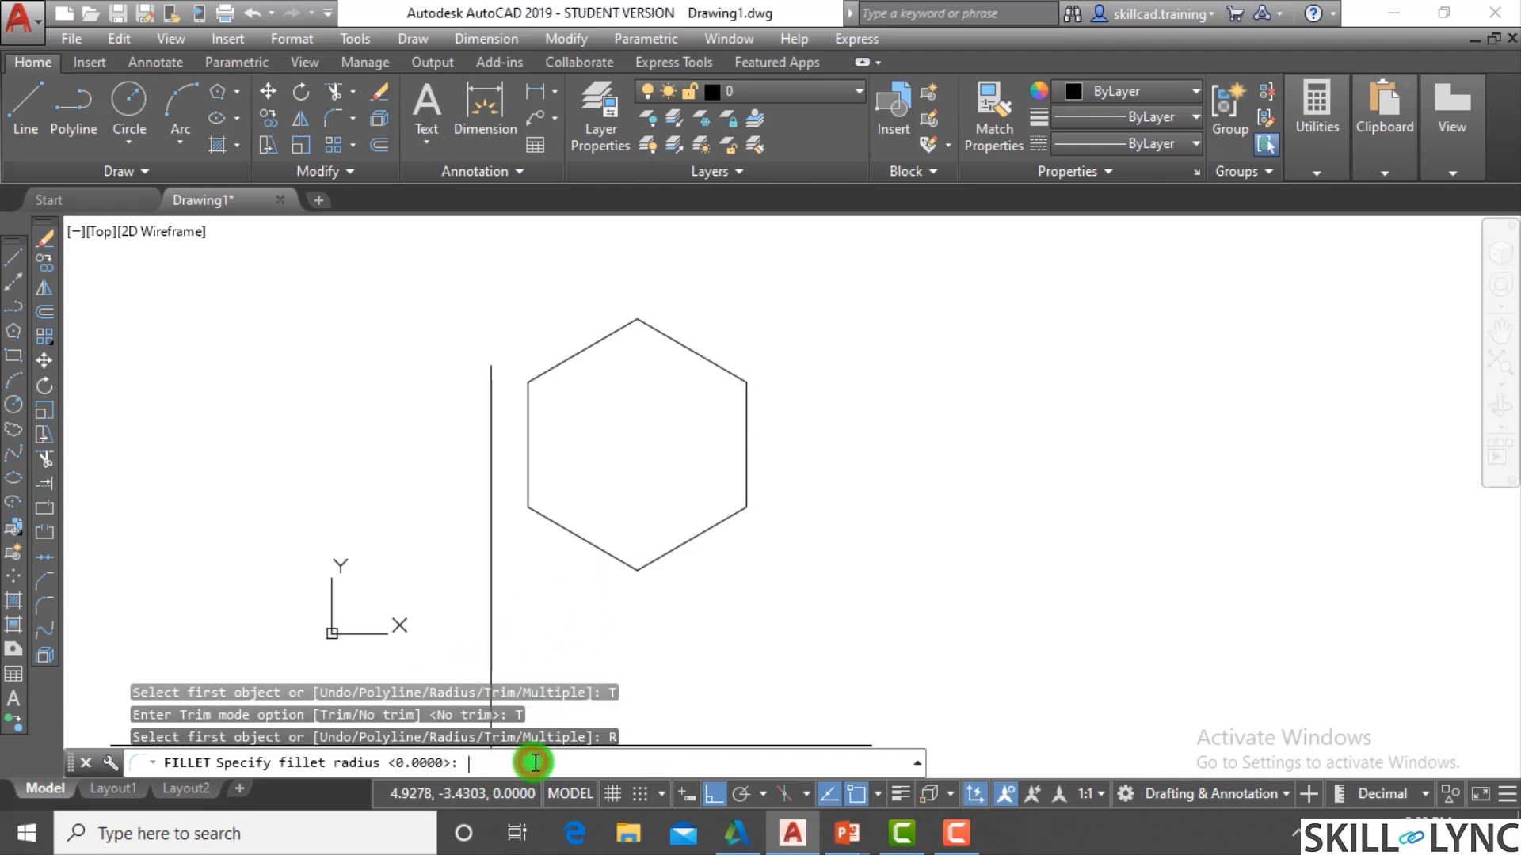
key("Return")
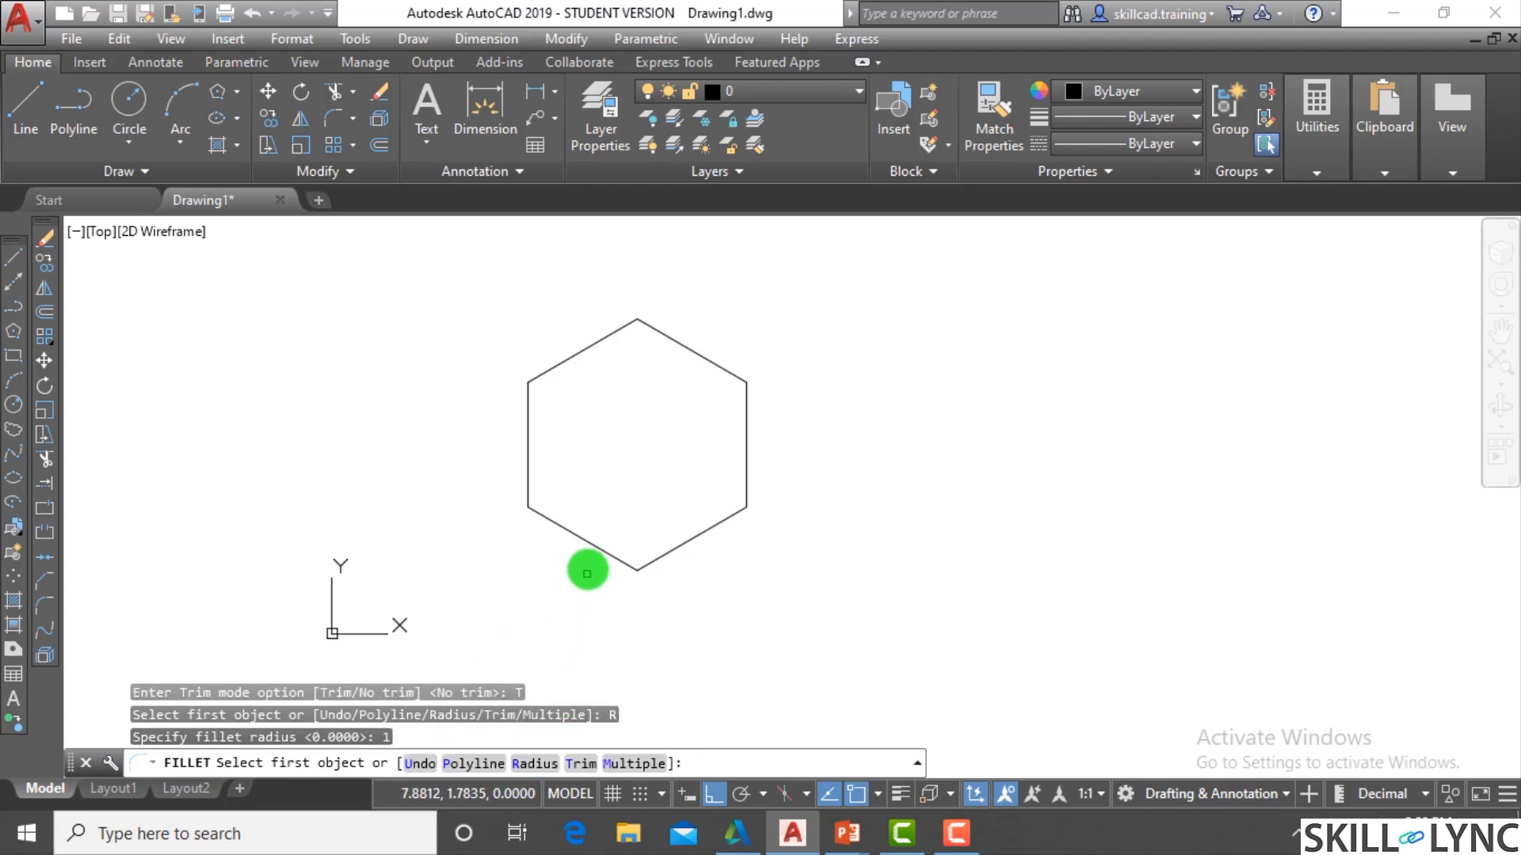
left_click(478, 764)
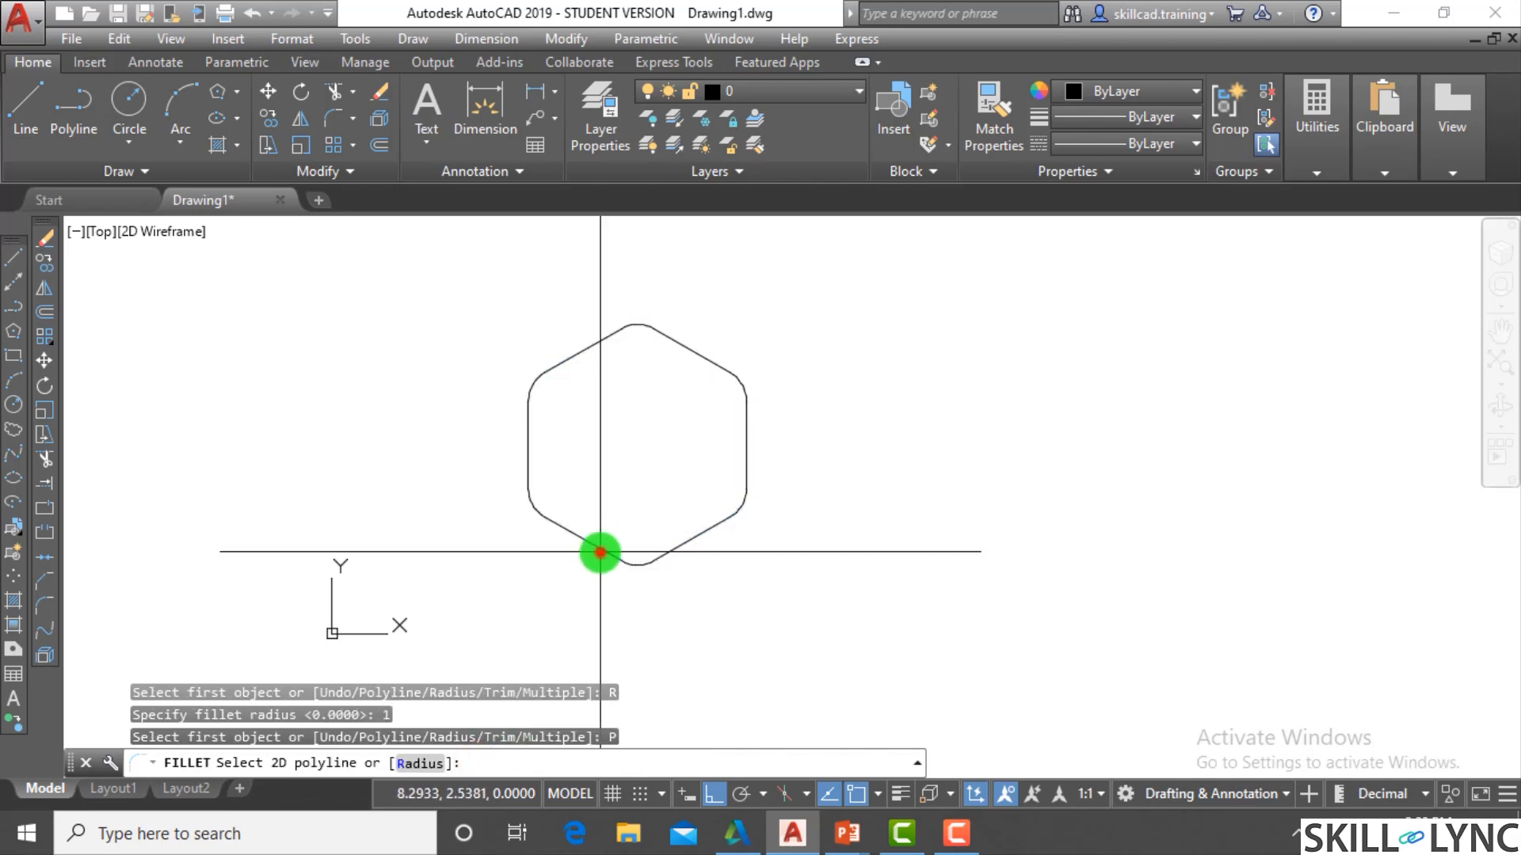
left_click(599, 556)
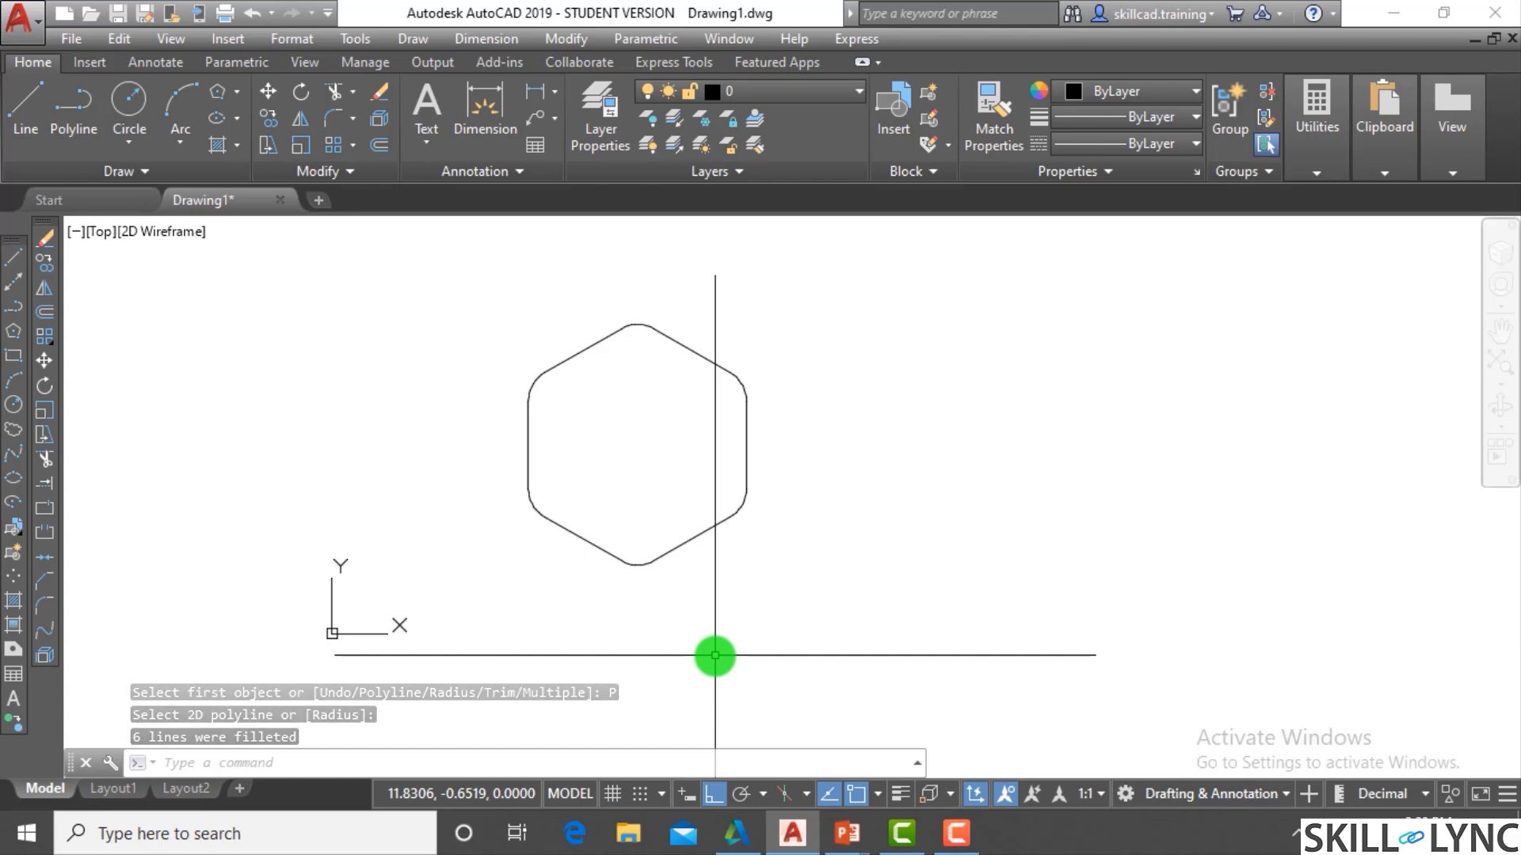
Erase the filleted hexagon from the drawing
left_click(829, 669)
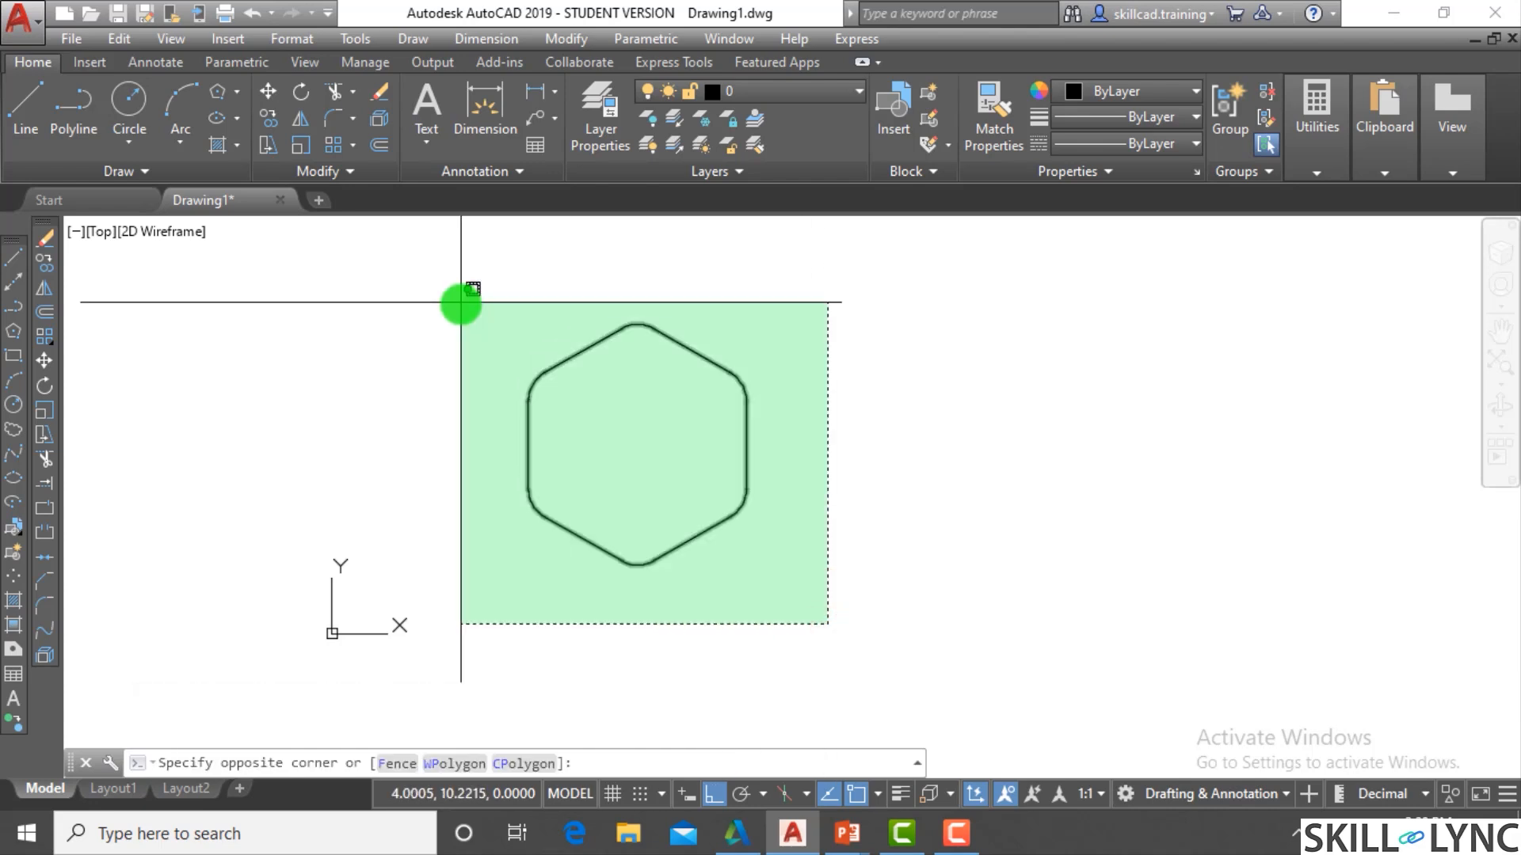
left_click(463, 302)
type("e")
key("Return")
key("Escape")
key("Escape")
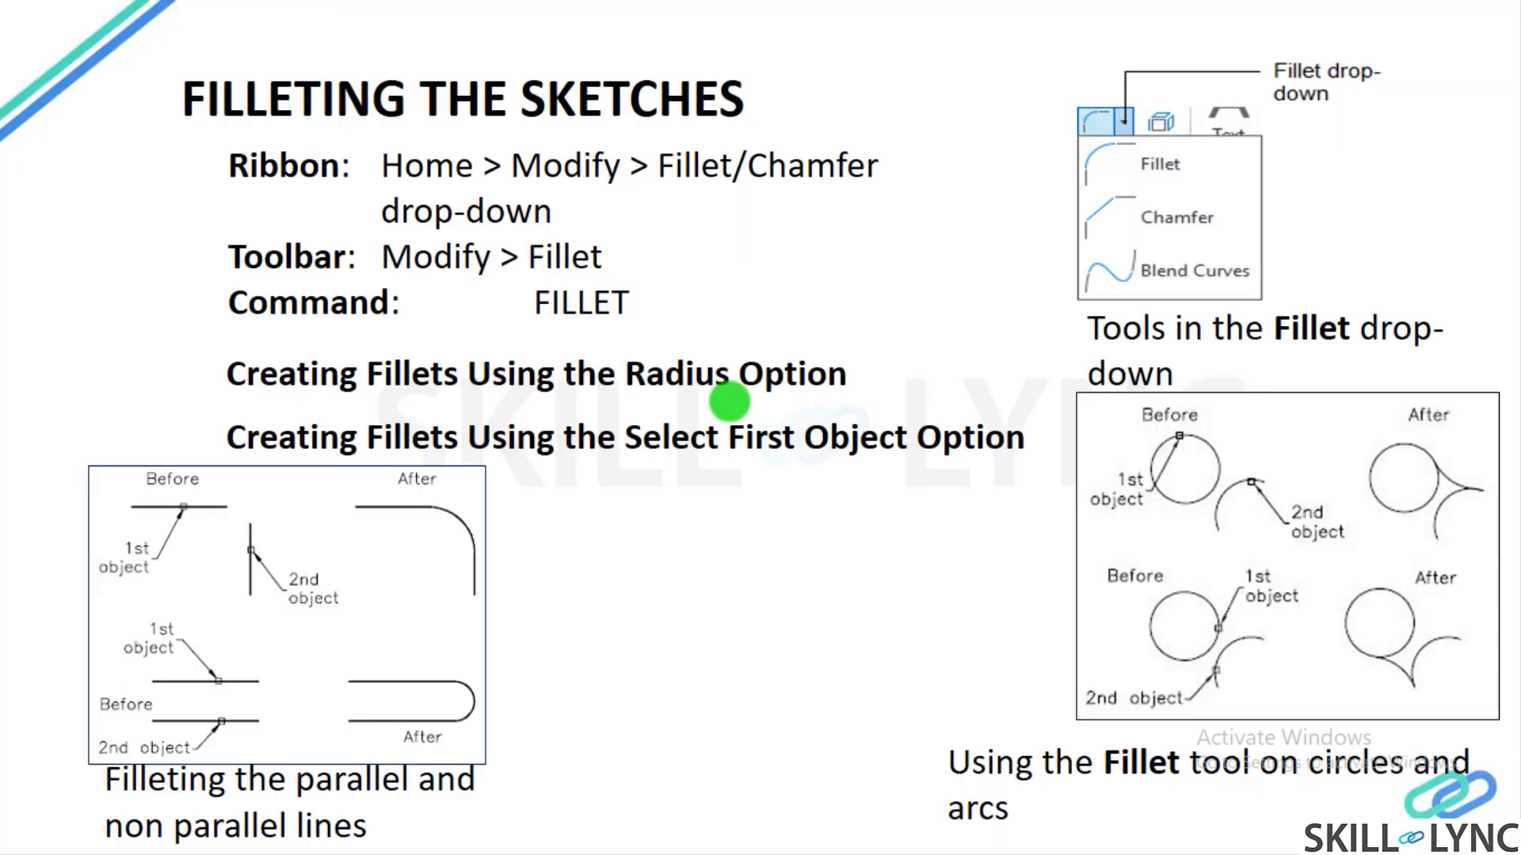
left_click(729, 402)
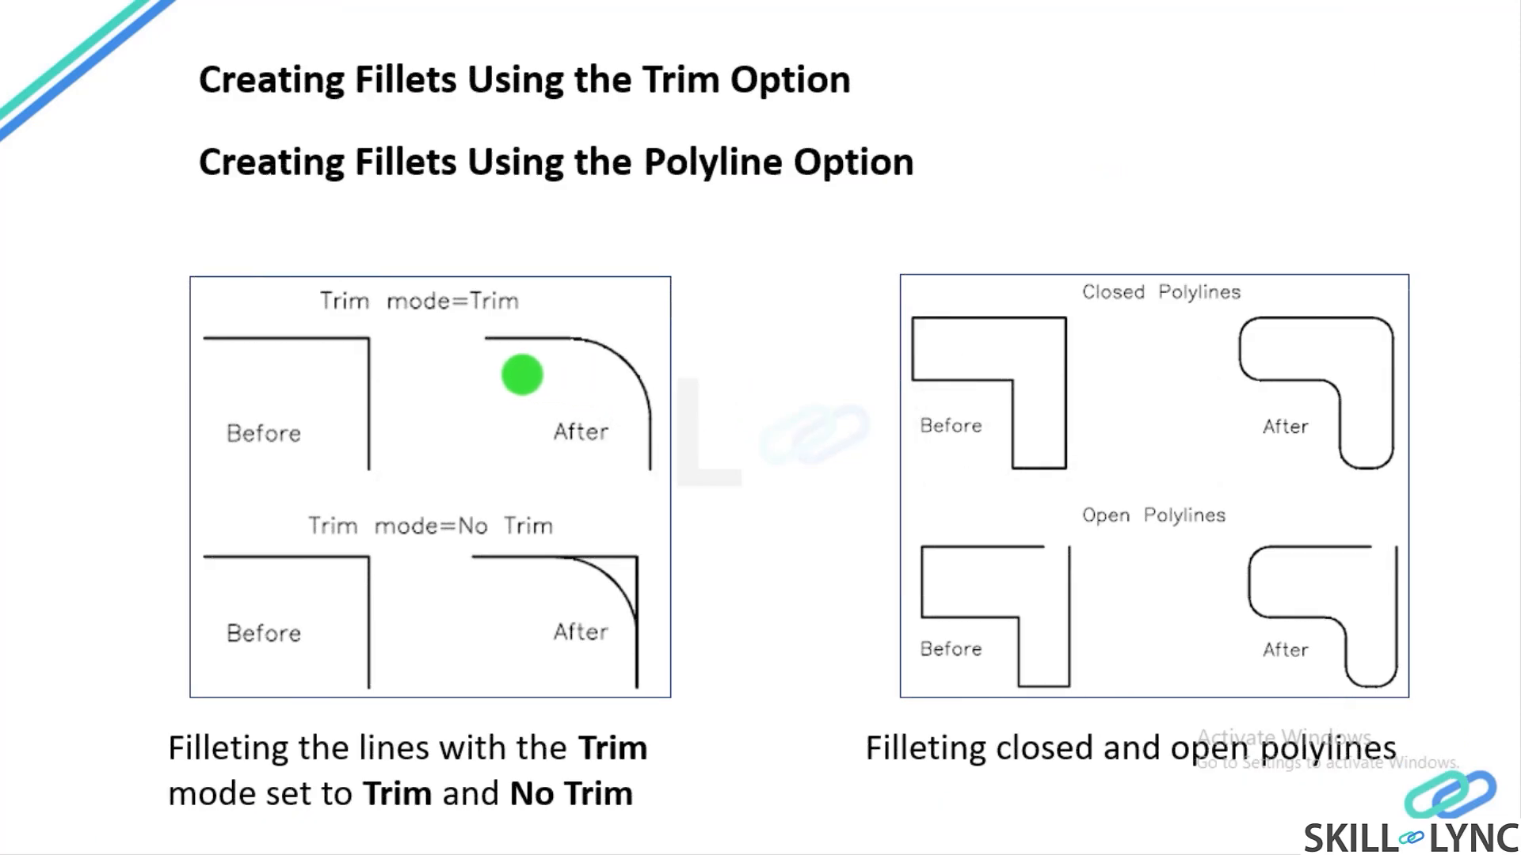
left_click(563, 621)
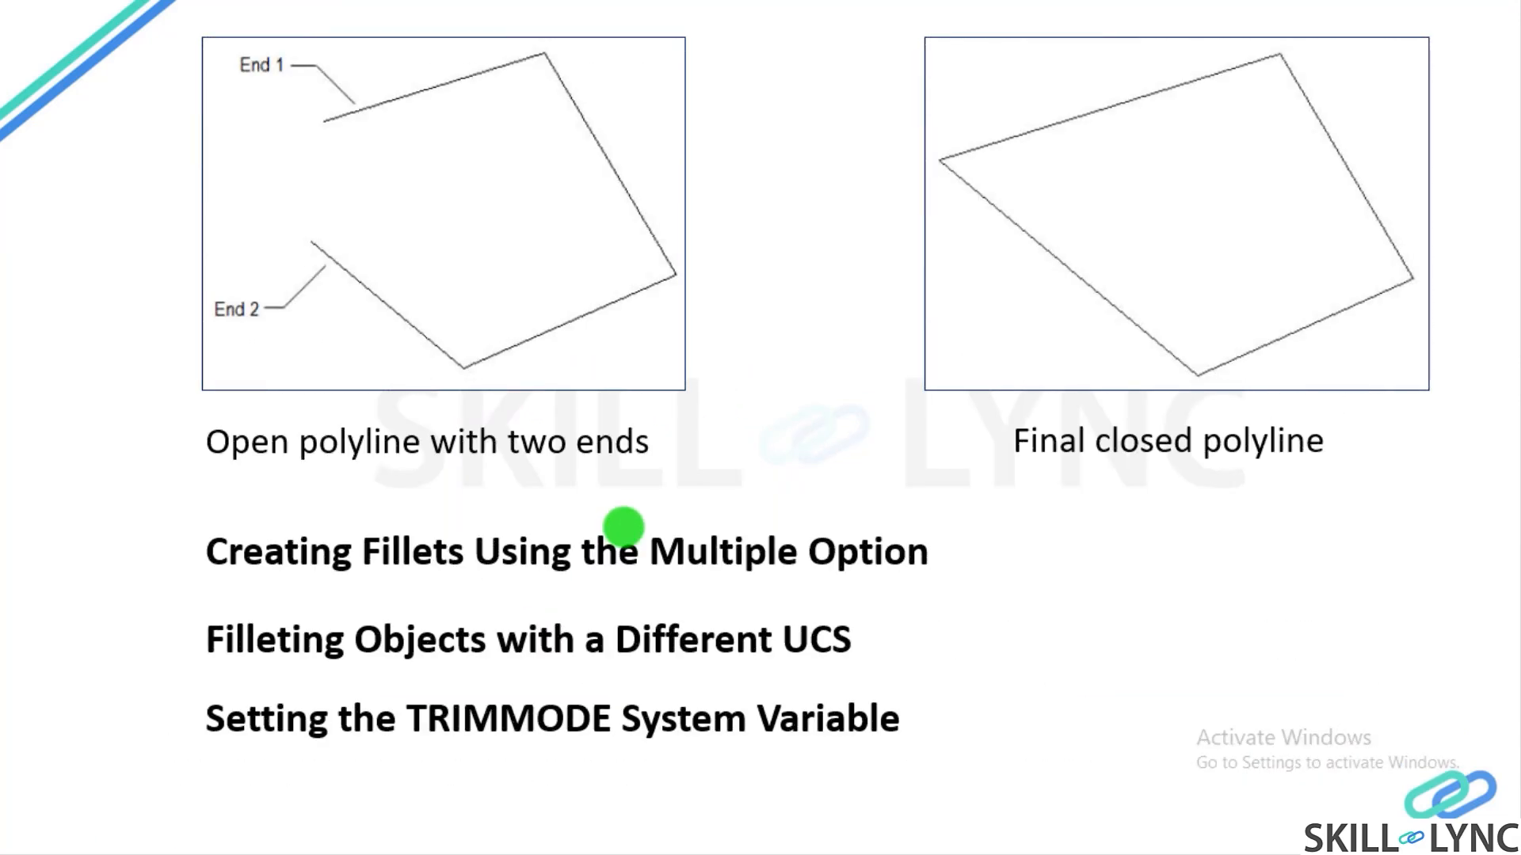
left_click(623, 526)
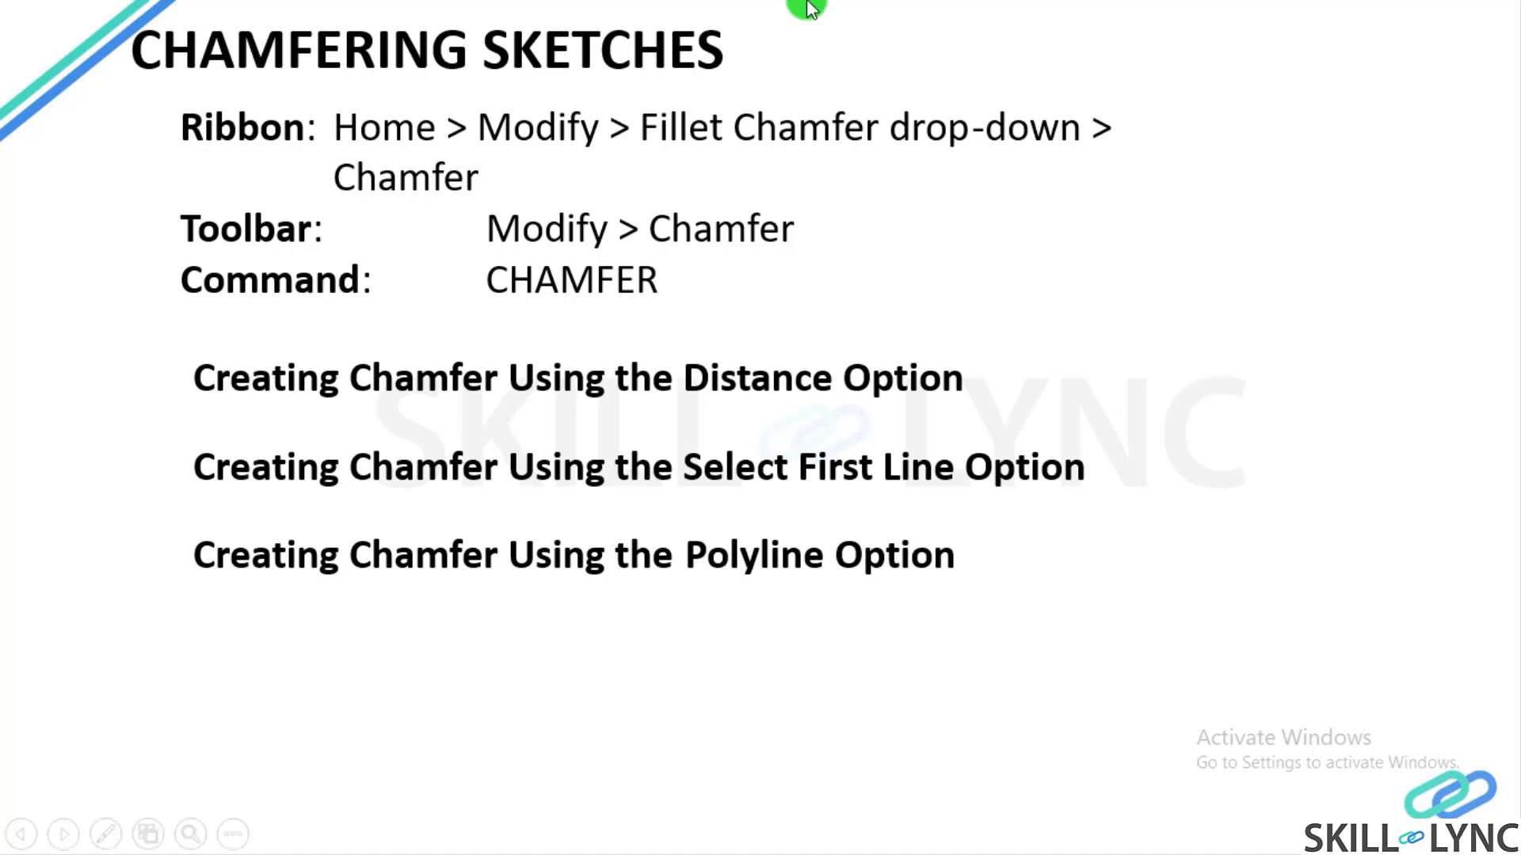
left_click(475, 594)
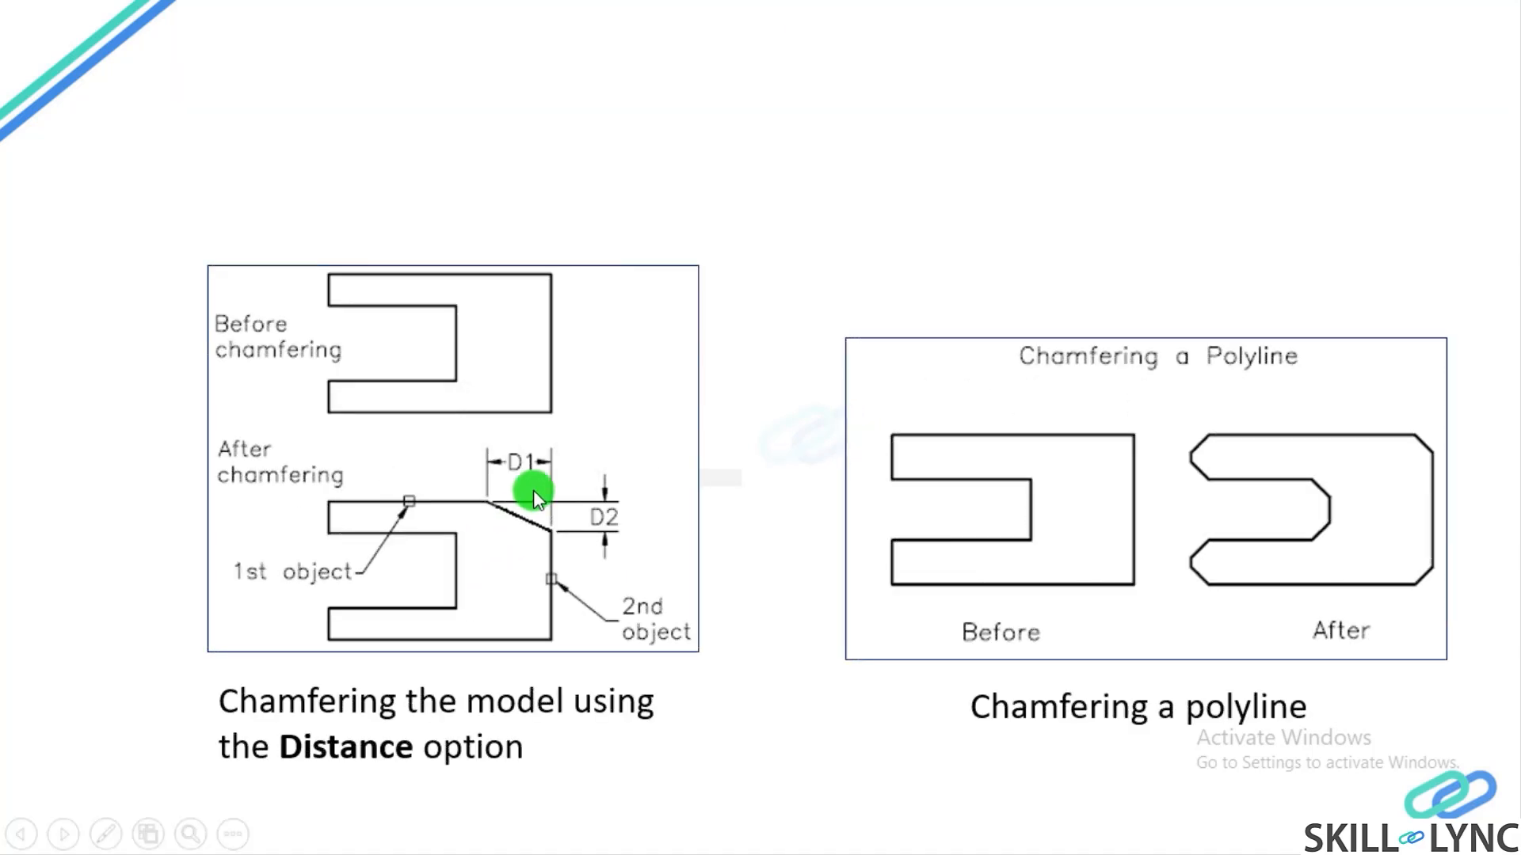
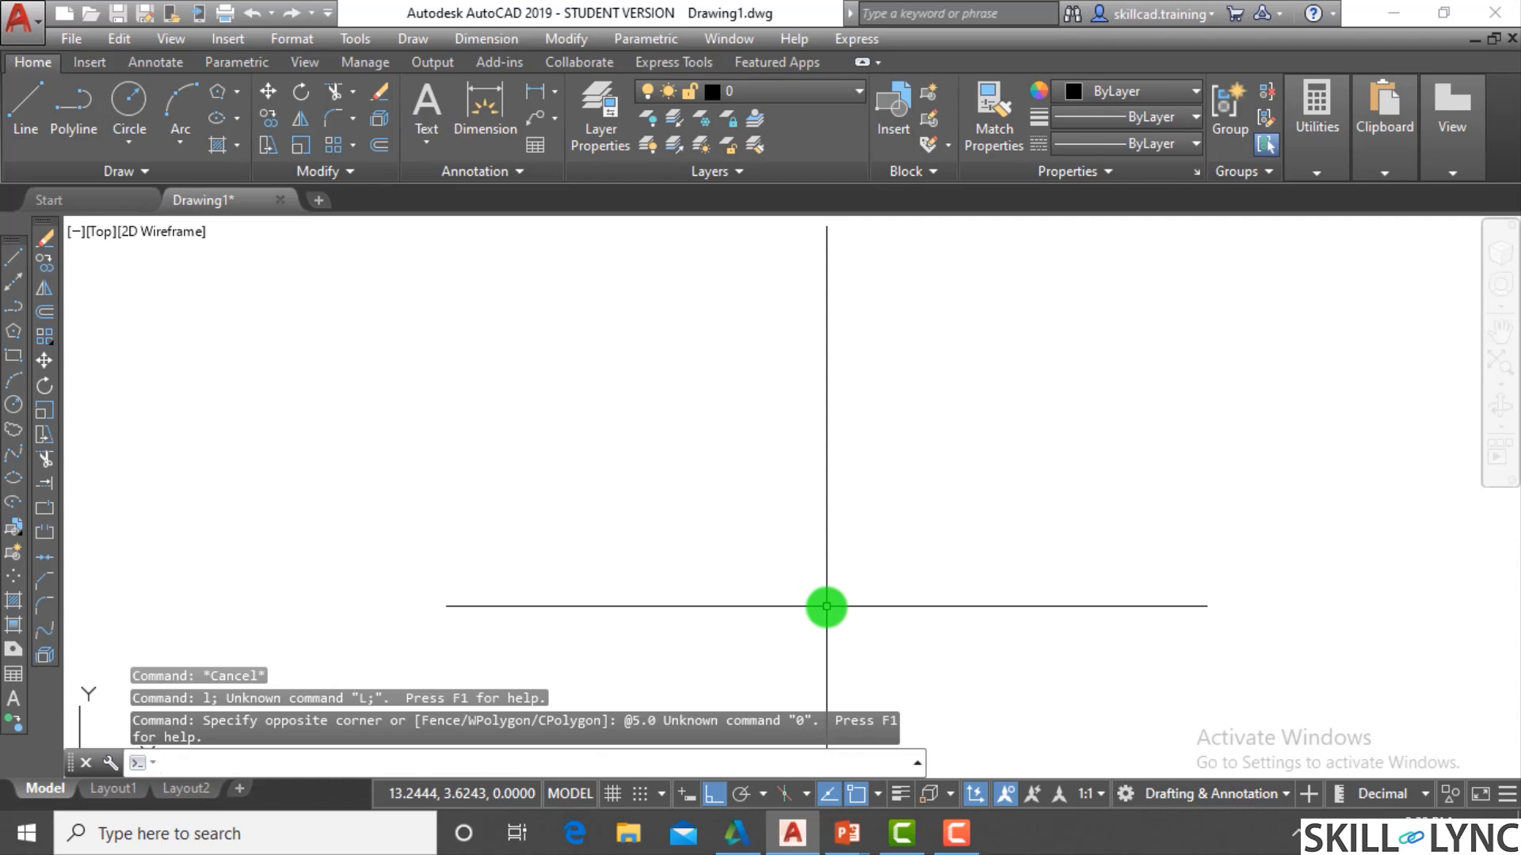
Start a line at 1,1 and draw its first segment to the relative point @5,0
key("Escape")
key("Escape")
type("l")
key("Return")
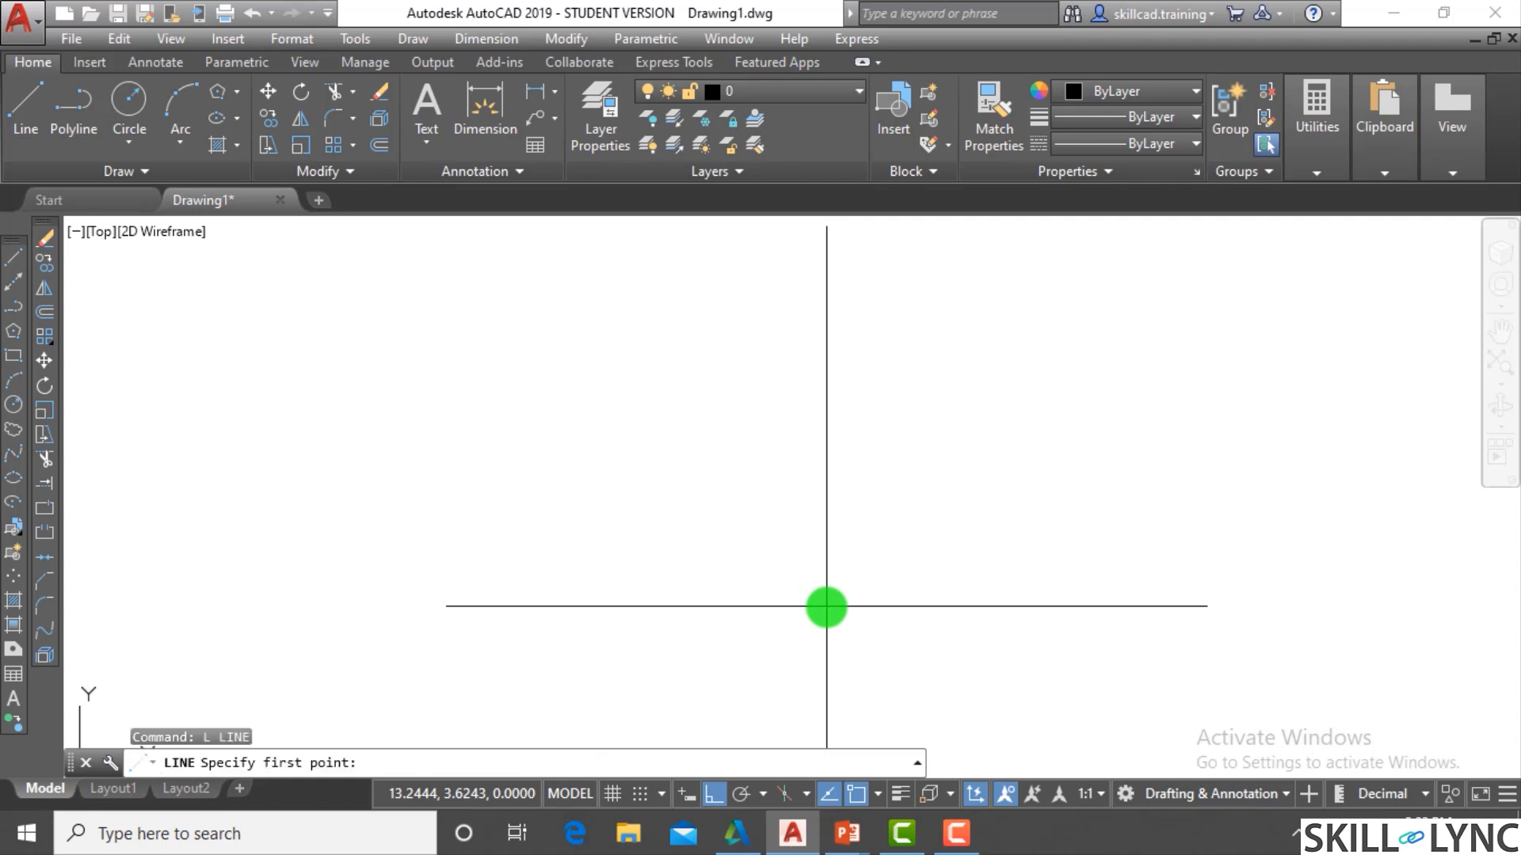
type("1,1")
key("Return")
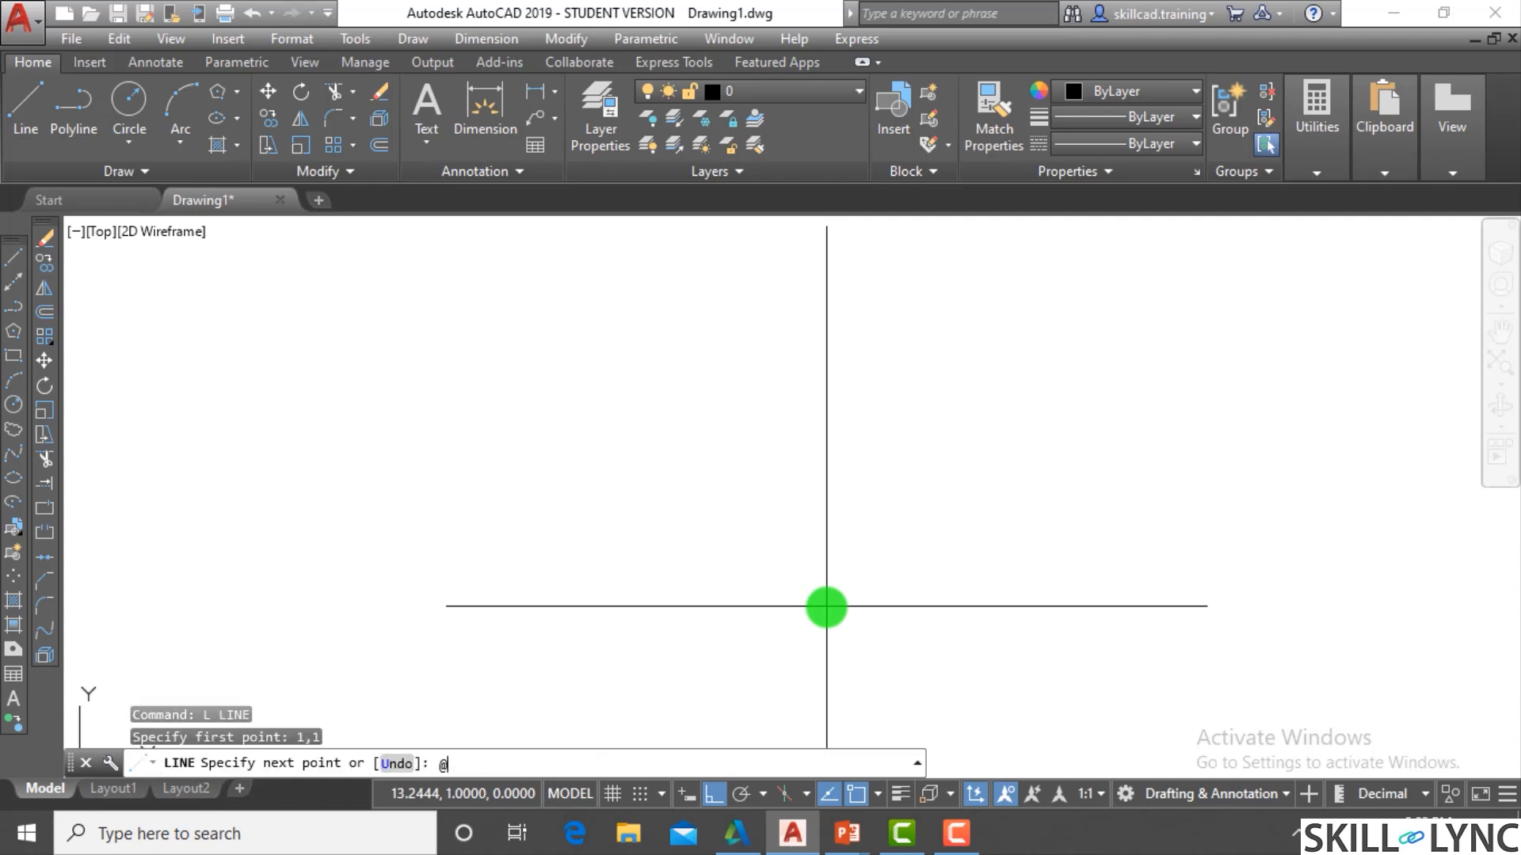
type("@5,0")
key("Return")
mouse_move(826, 607)
middle_mouse_down()
mouse_move(988, 404)
mouse_move(554, 697)
mouse_move(795, 508)
middle_mouse_up()
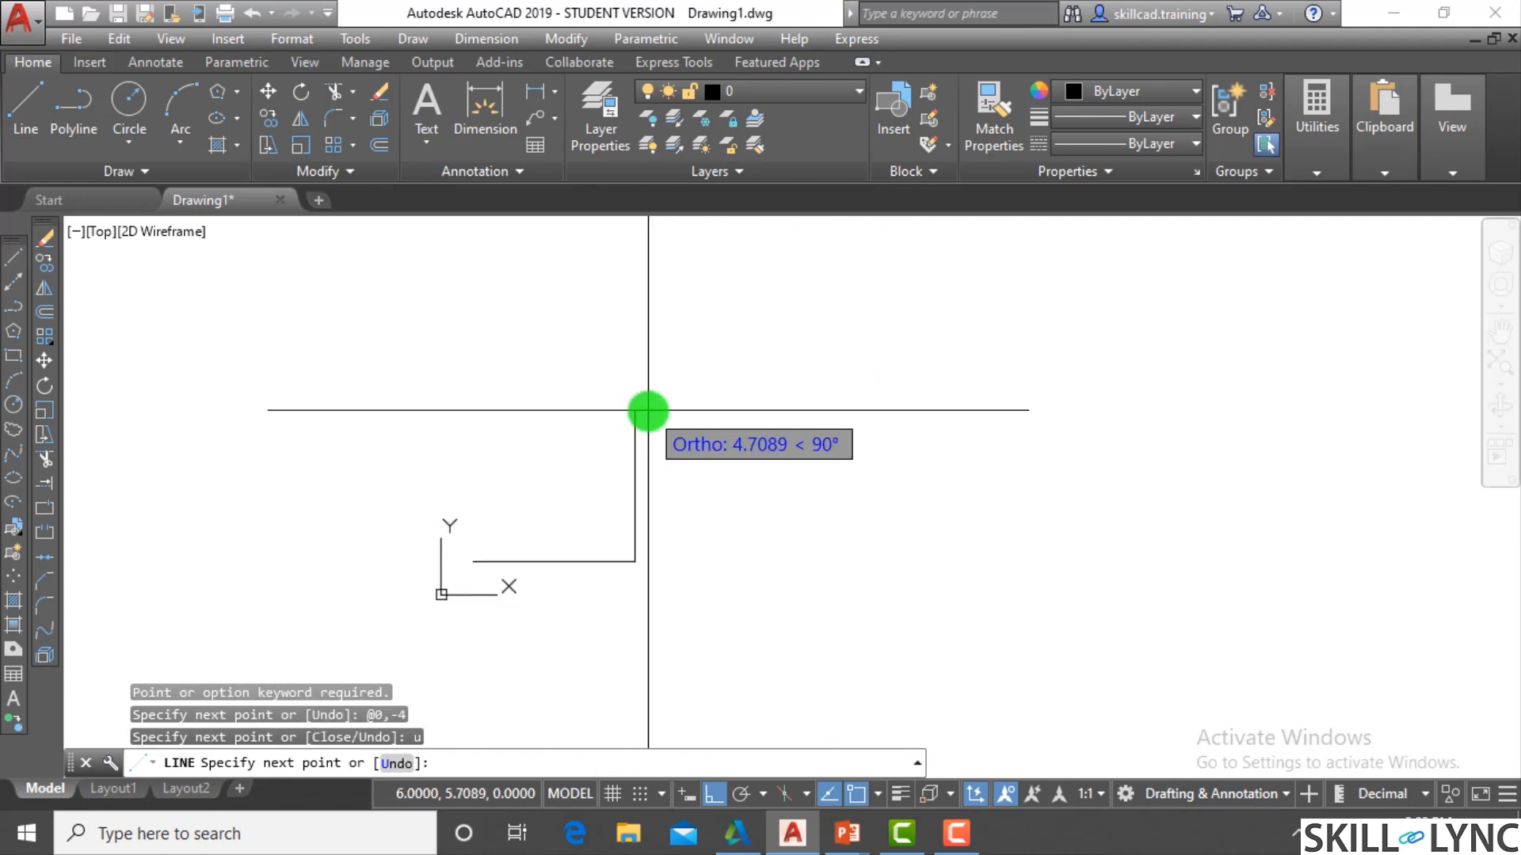
Continue the line through @0,1, @-4,0, @0,5 and @-1,0, and close it into an L-shaped outline
type("@0,1")
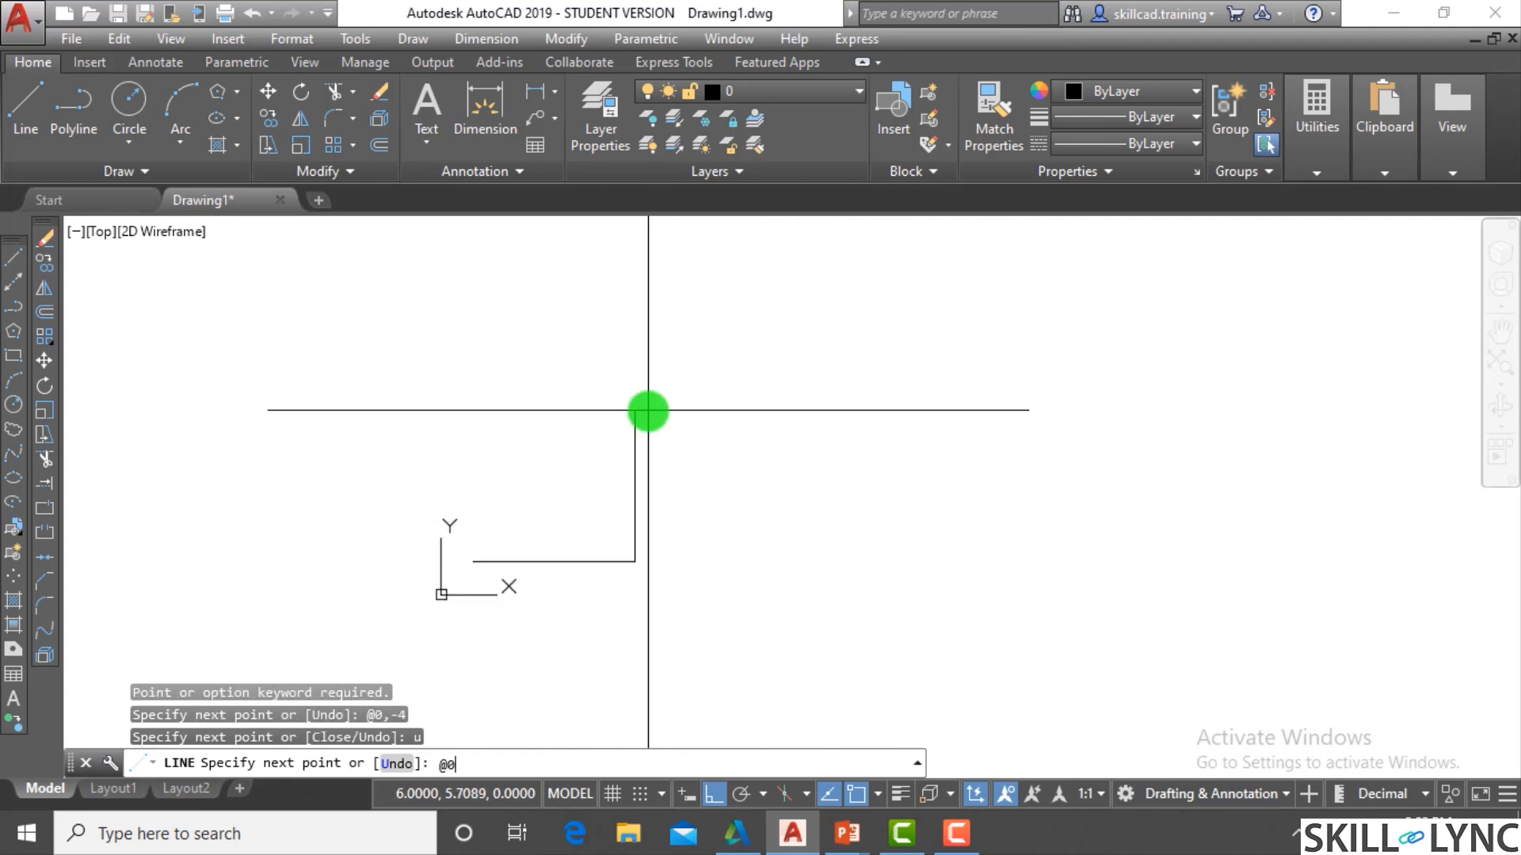
key("Return")
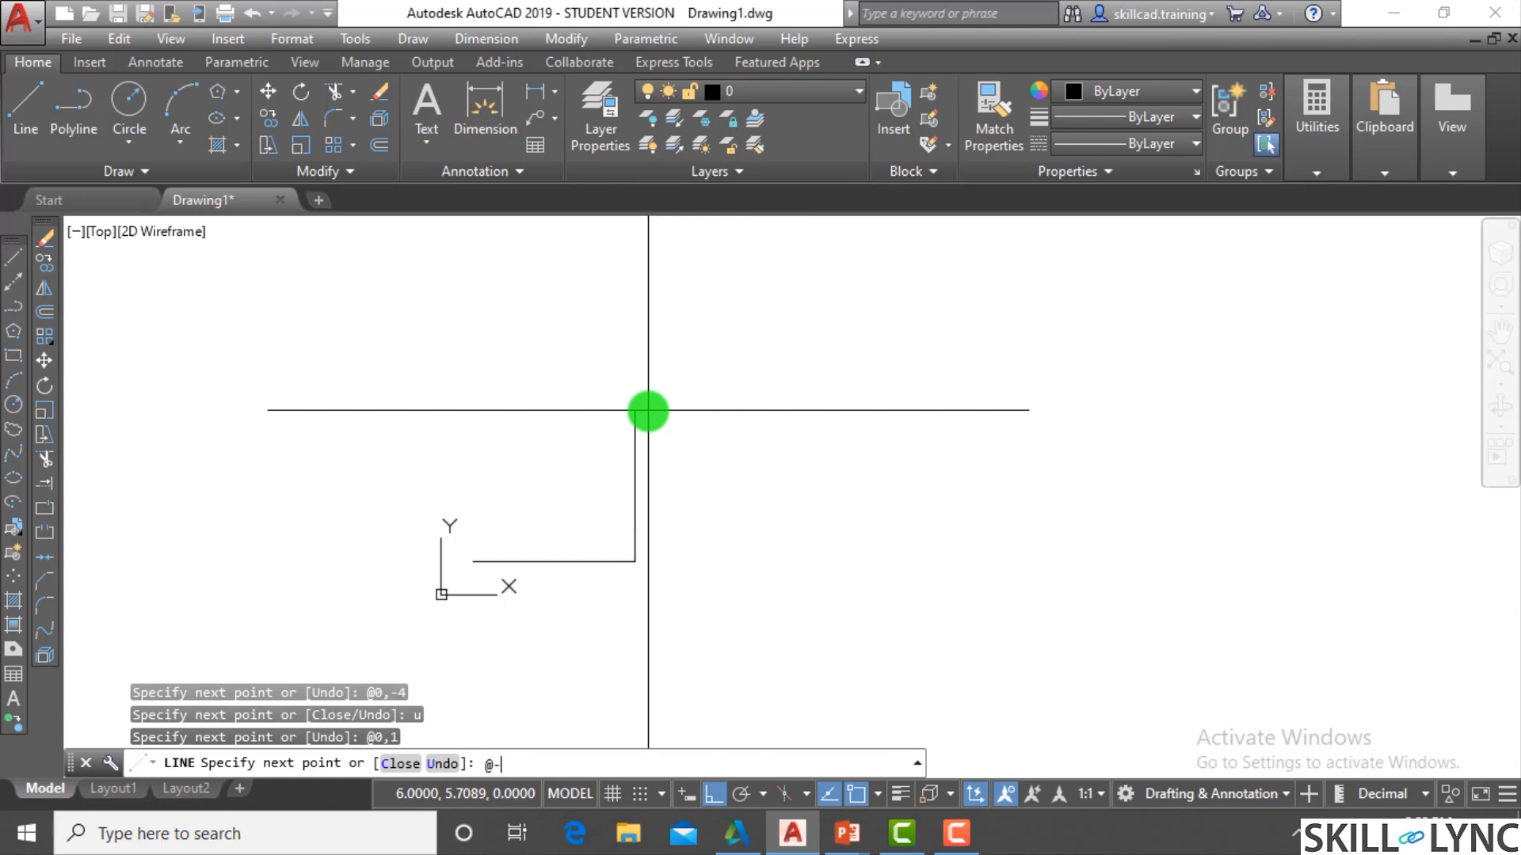
key("Return")
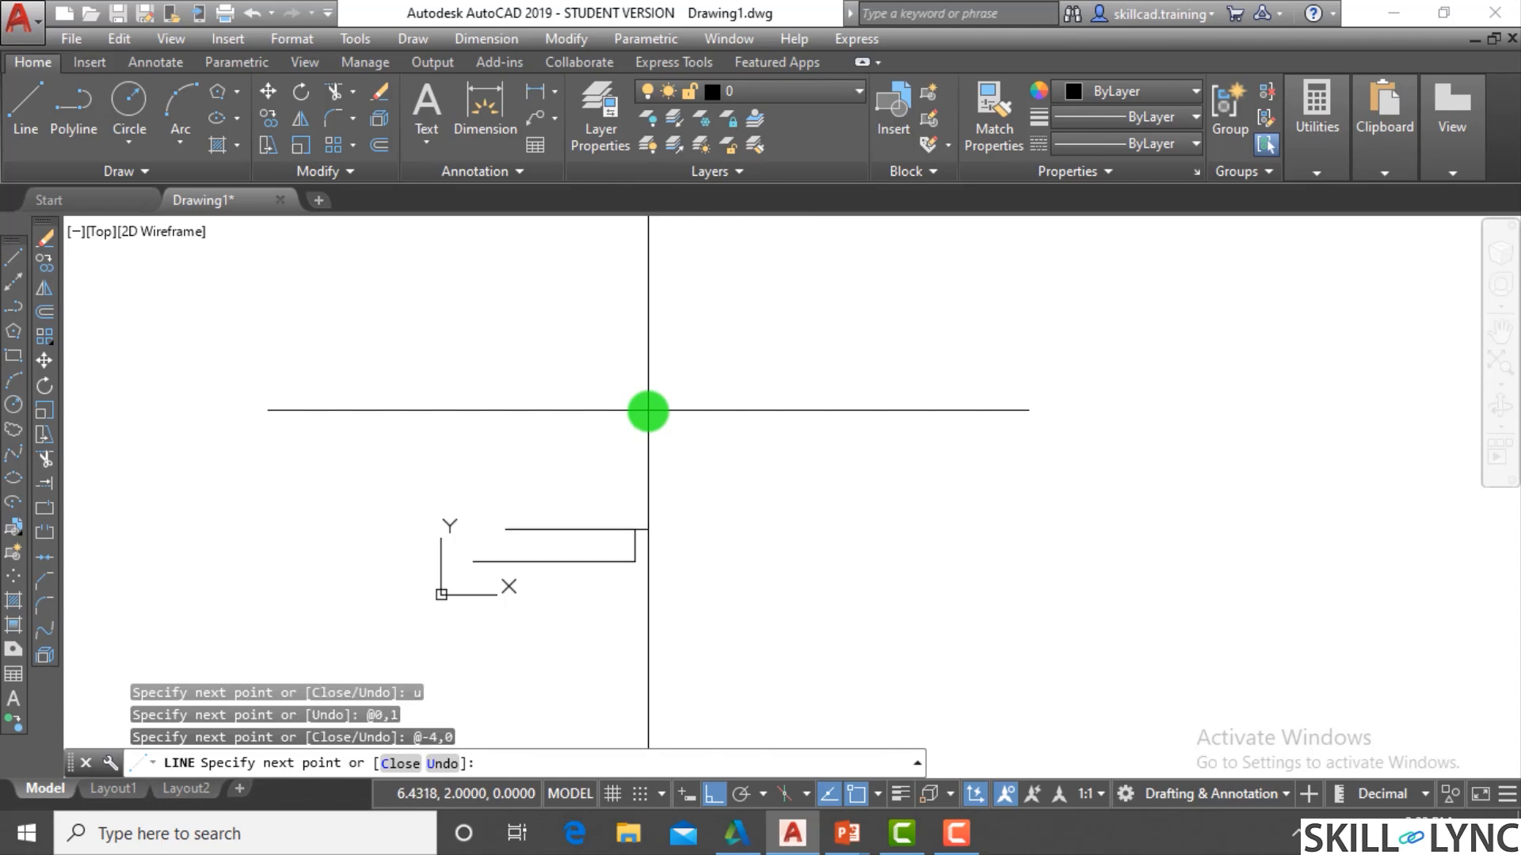
key("Return")
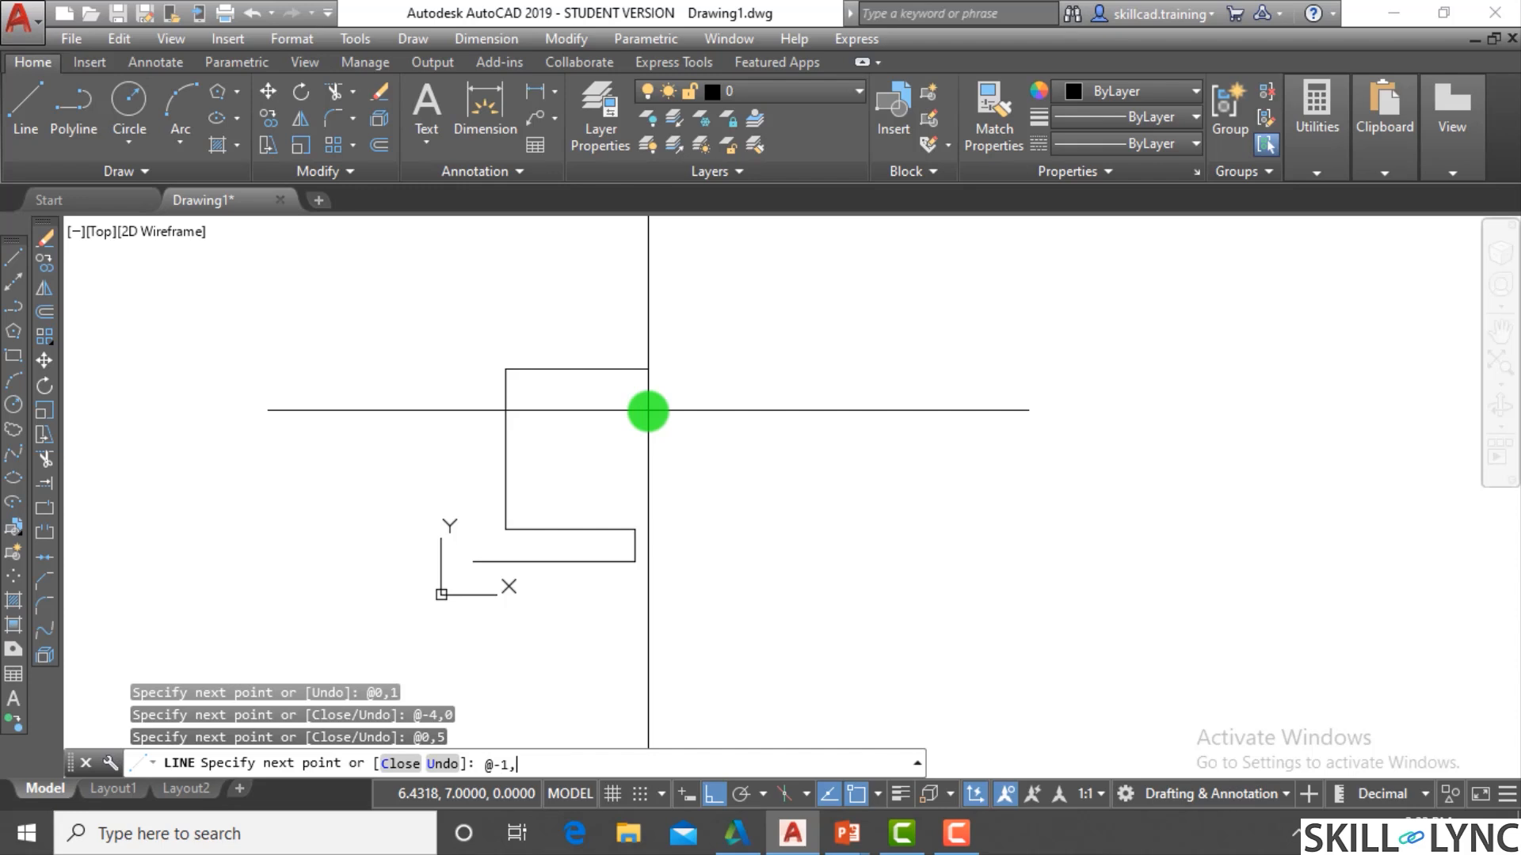
type("@-1,0")
key("Return")
key("Return")
key("Escape")
key("Escape")
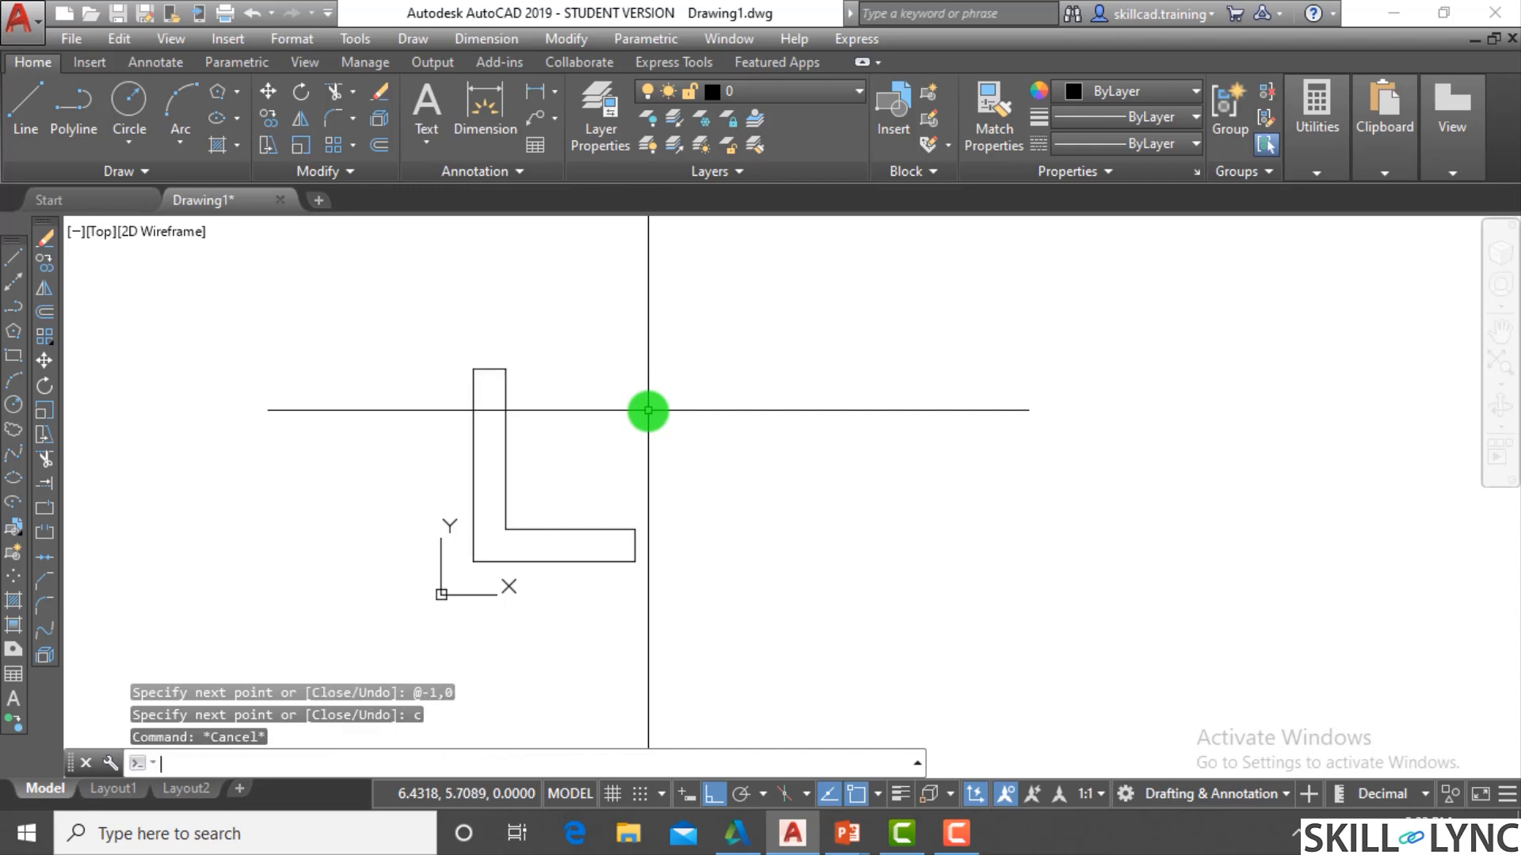
scroll(475, 560, "up", 4)
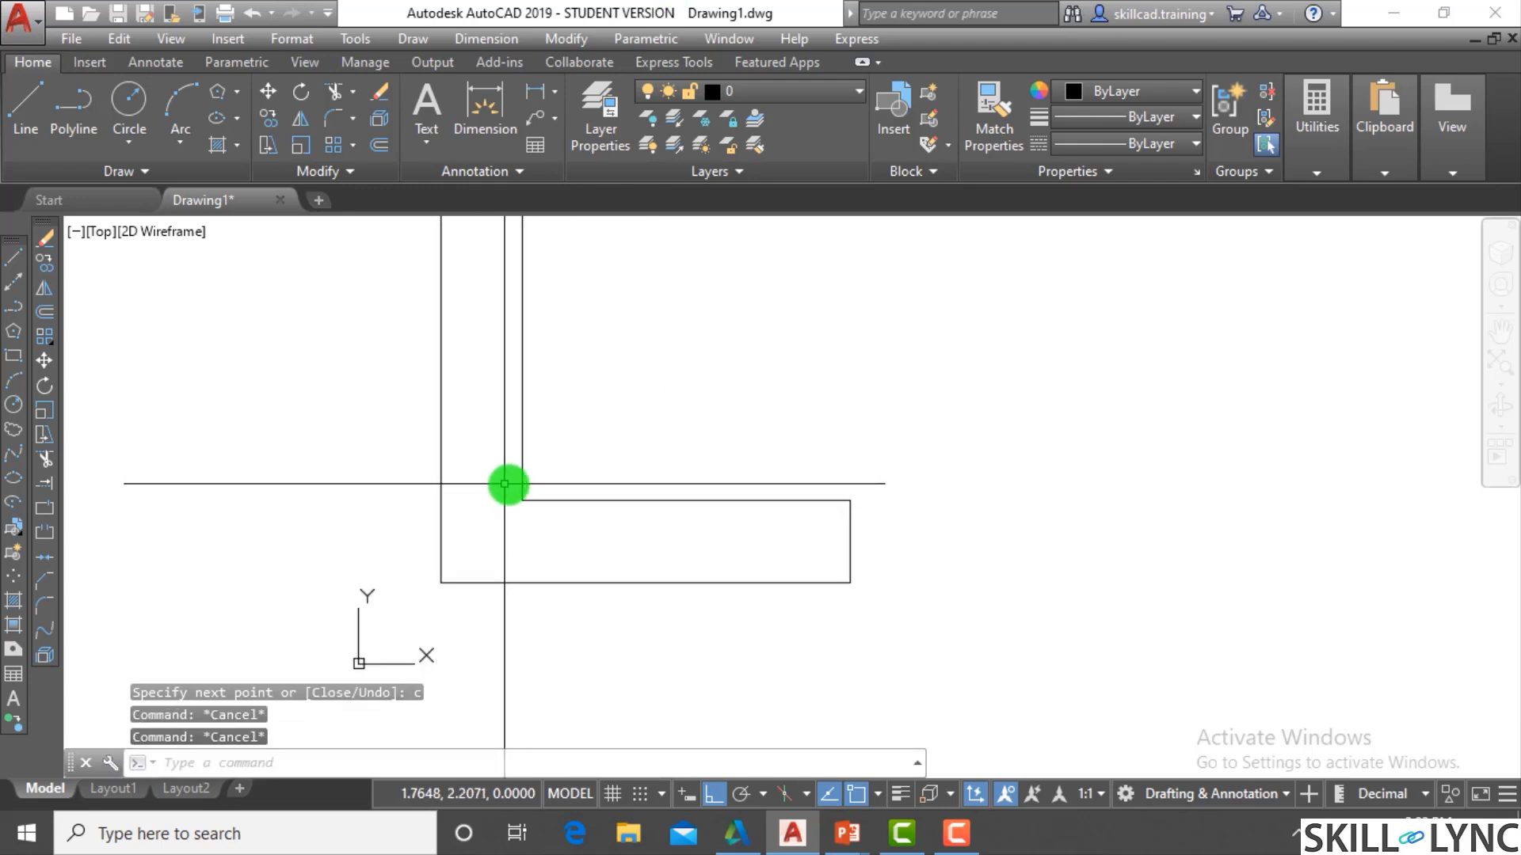
scroll(523, 515, "up", 3)
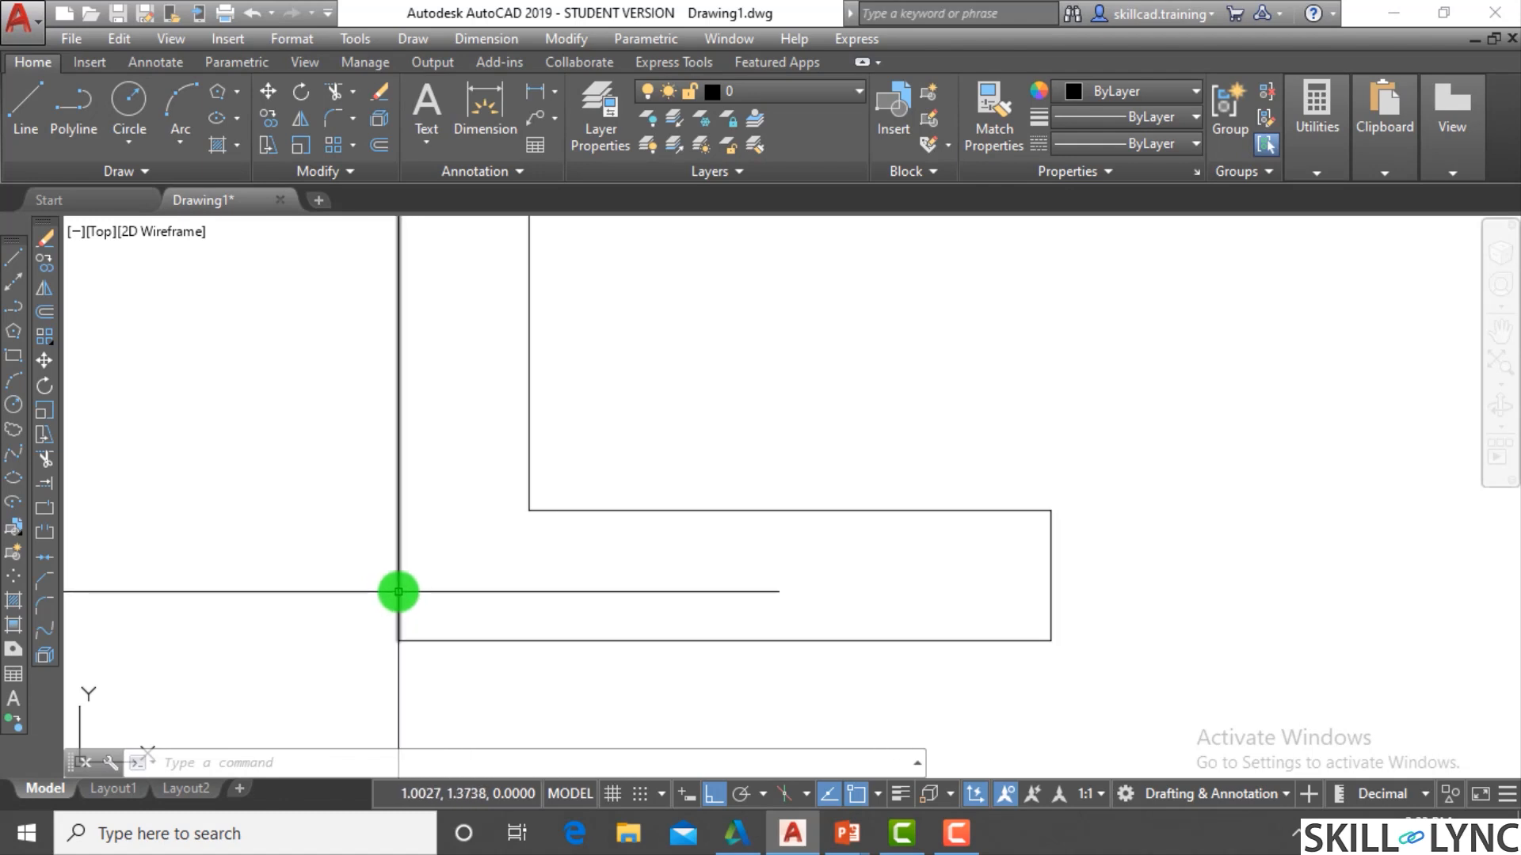
scroll(465, 533, "down", 3)
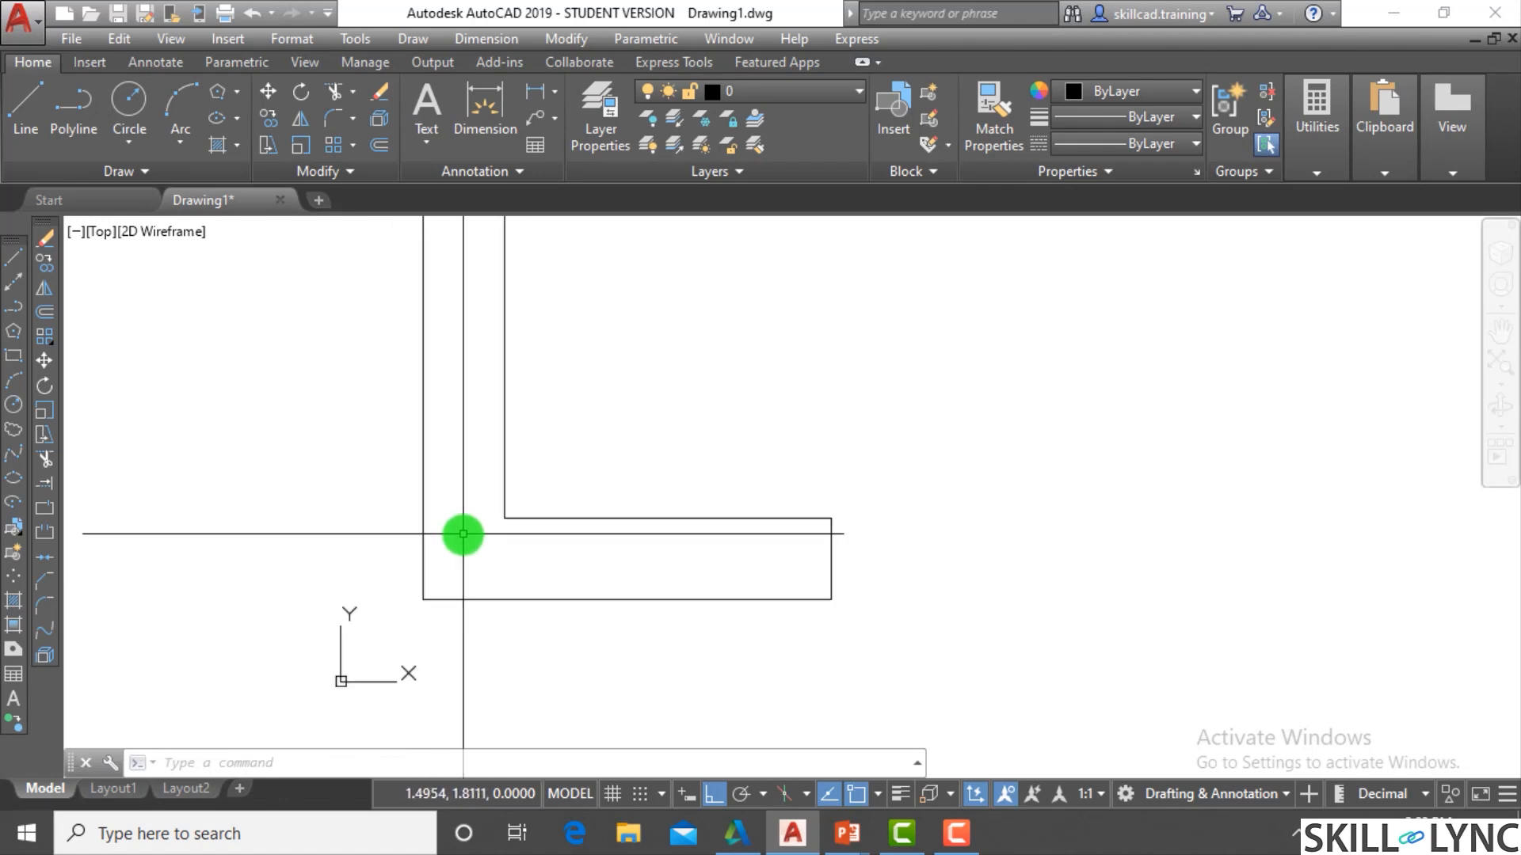
scroll(465, 533, "up", 1)
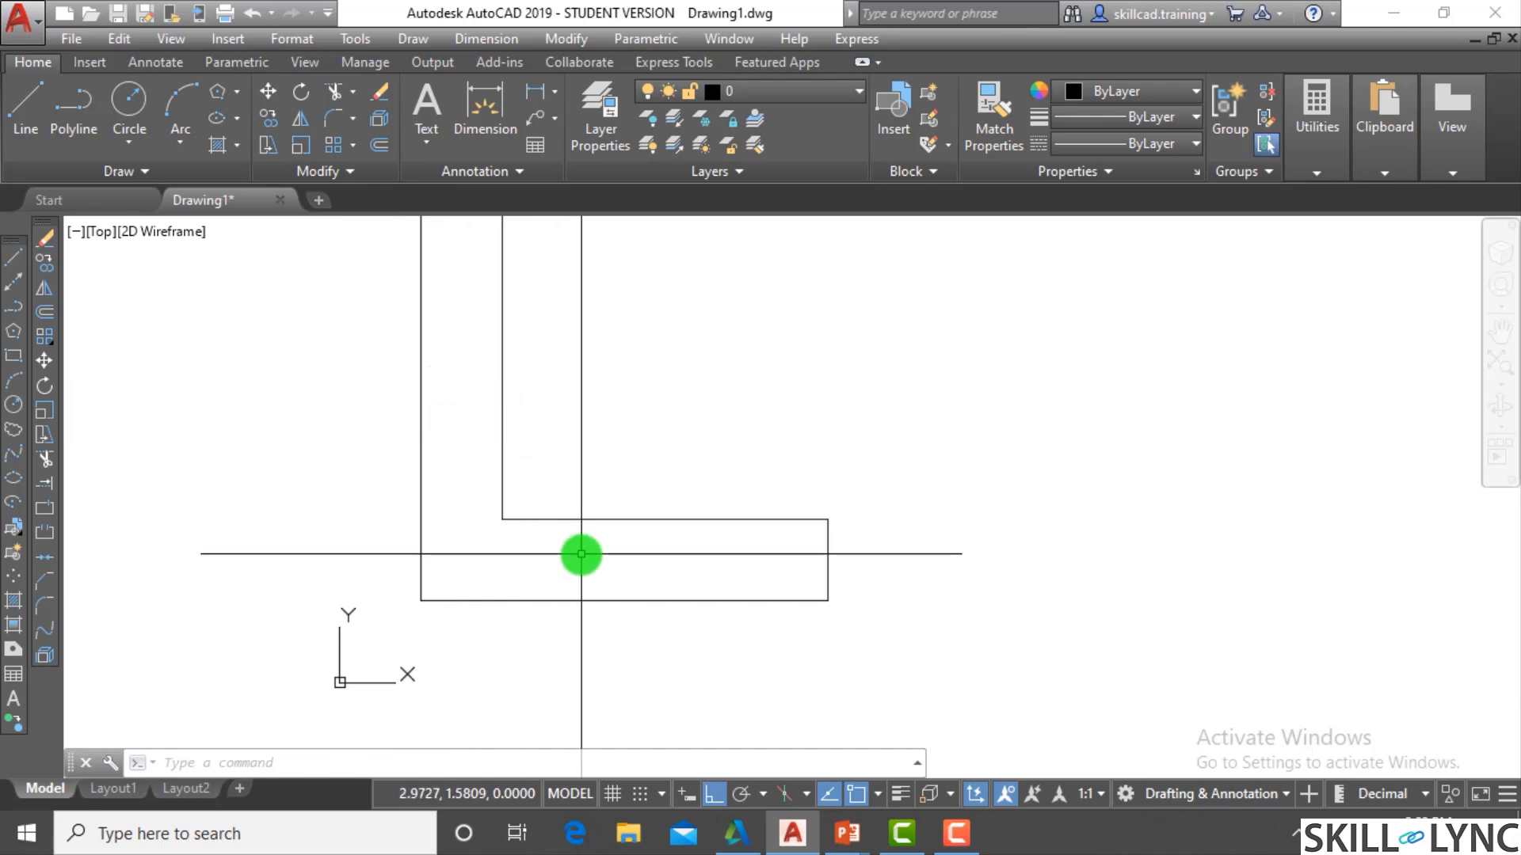
scroll(584, 548, "down", 2)
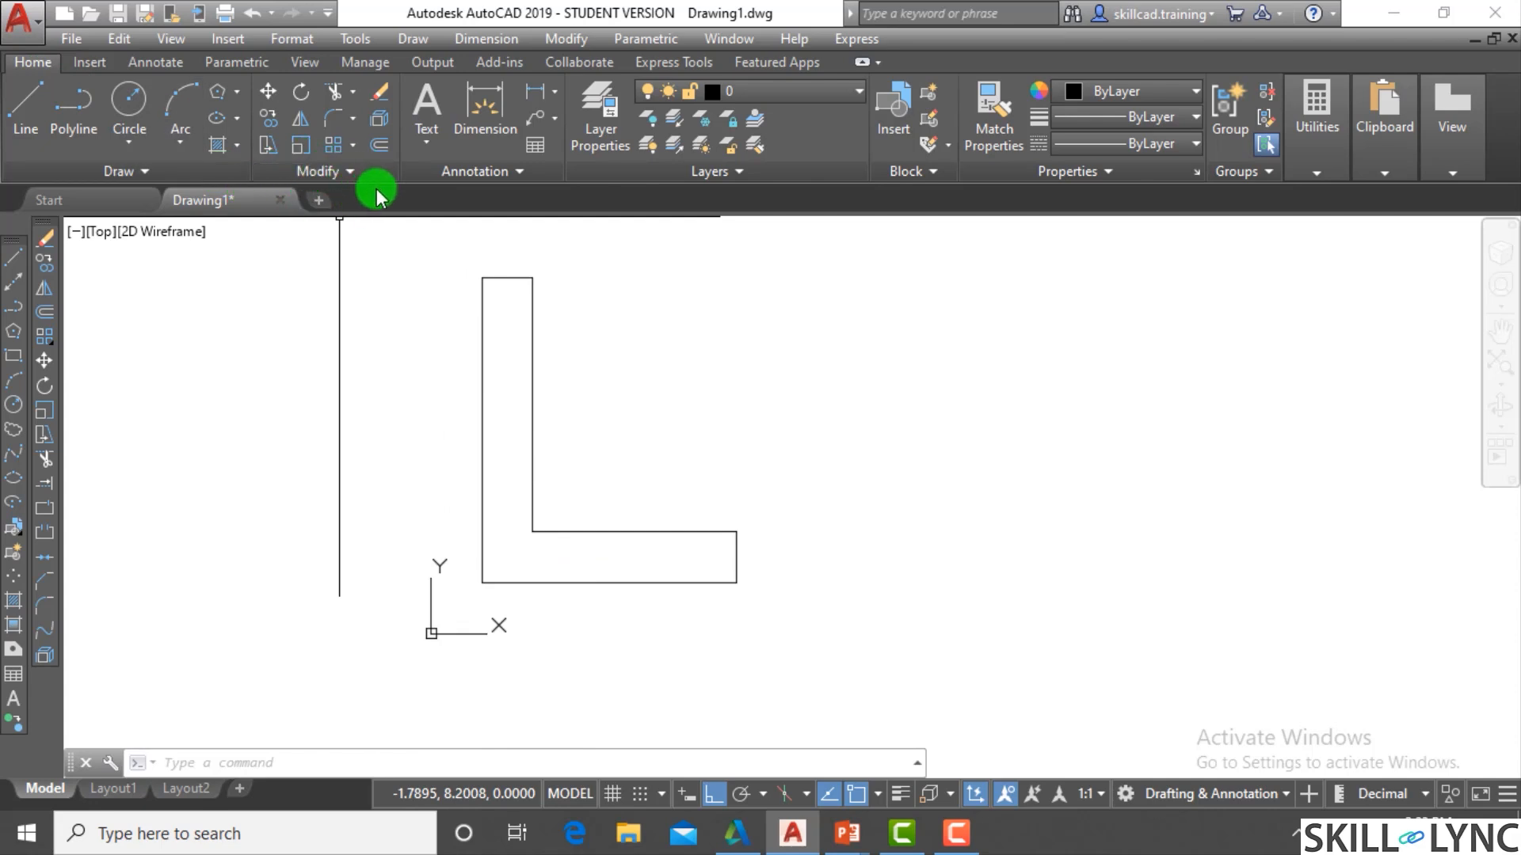
left_click(353, 119)
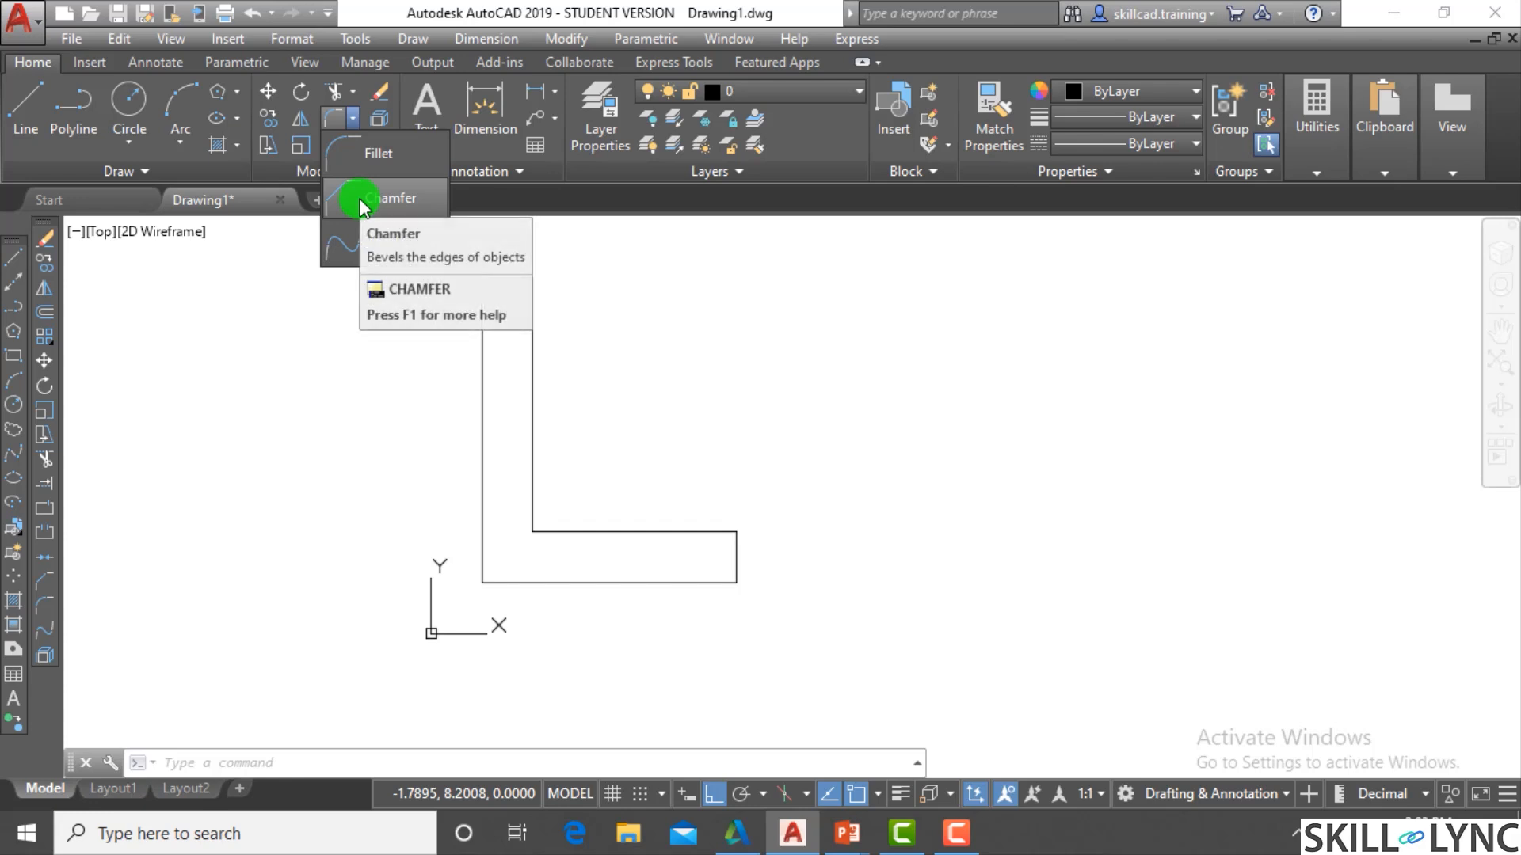
left_click(253, 314)
left_click(221, 413)
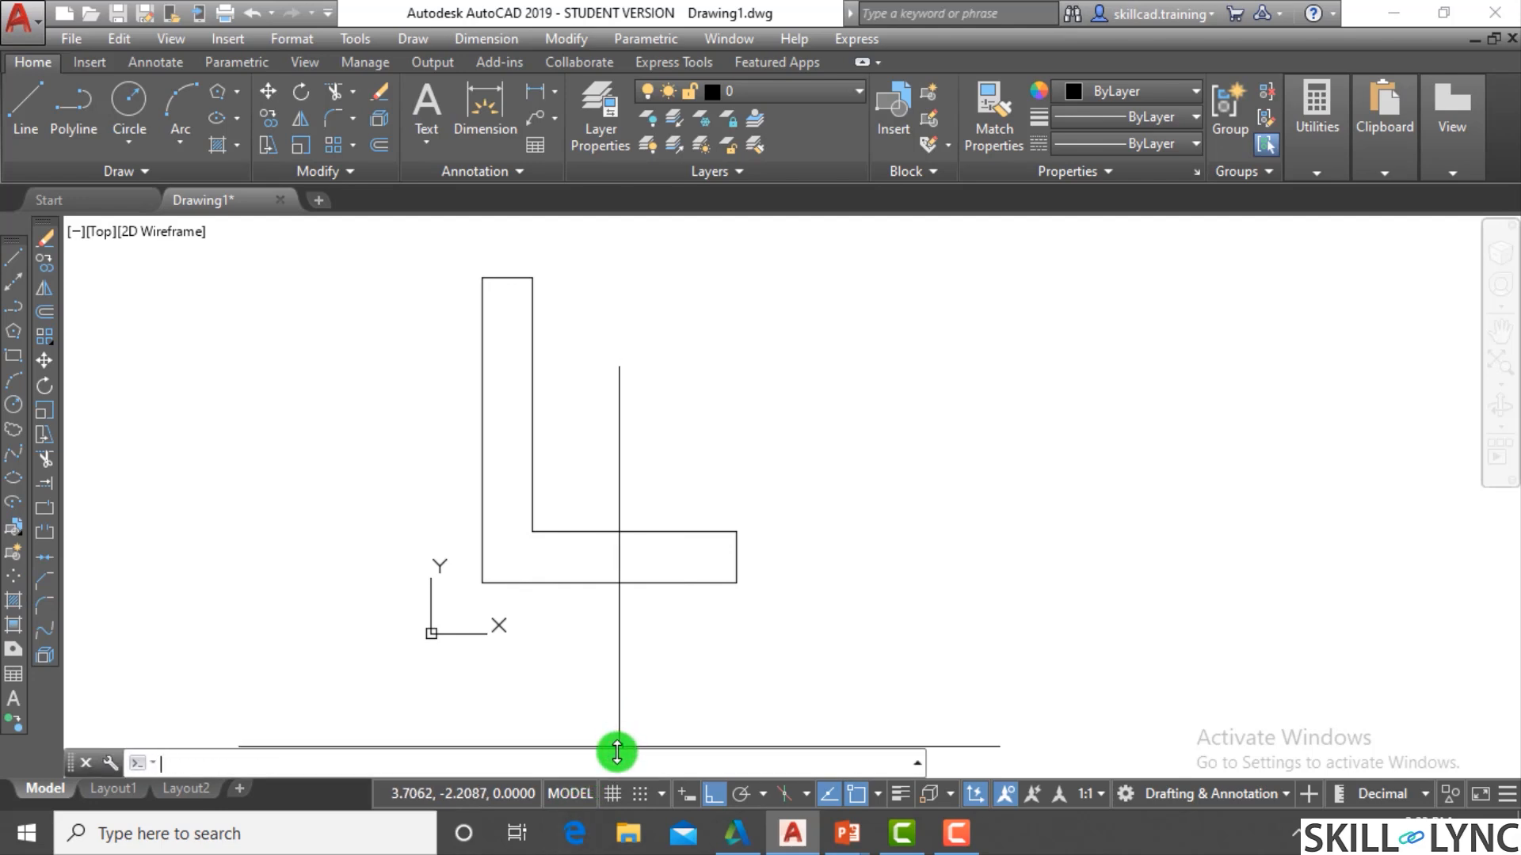
type("a")
key("Return")
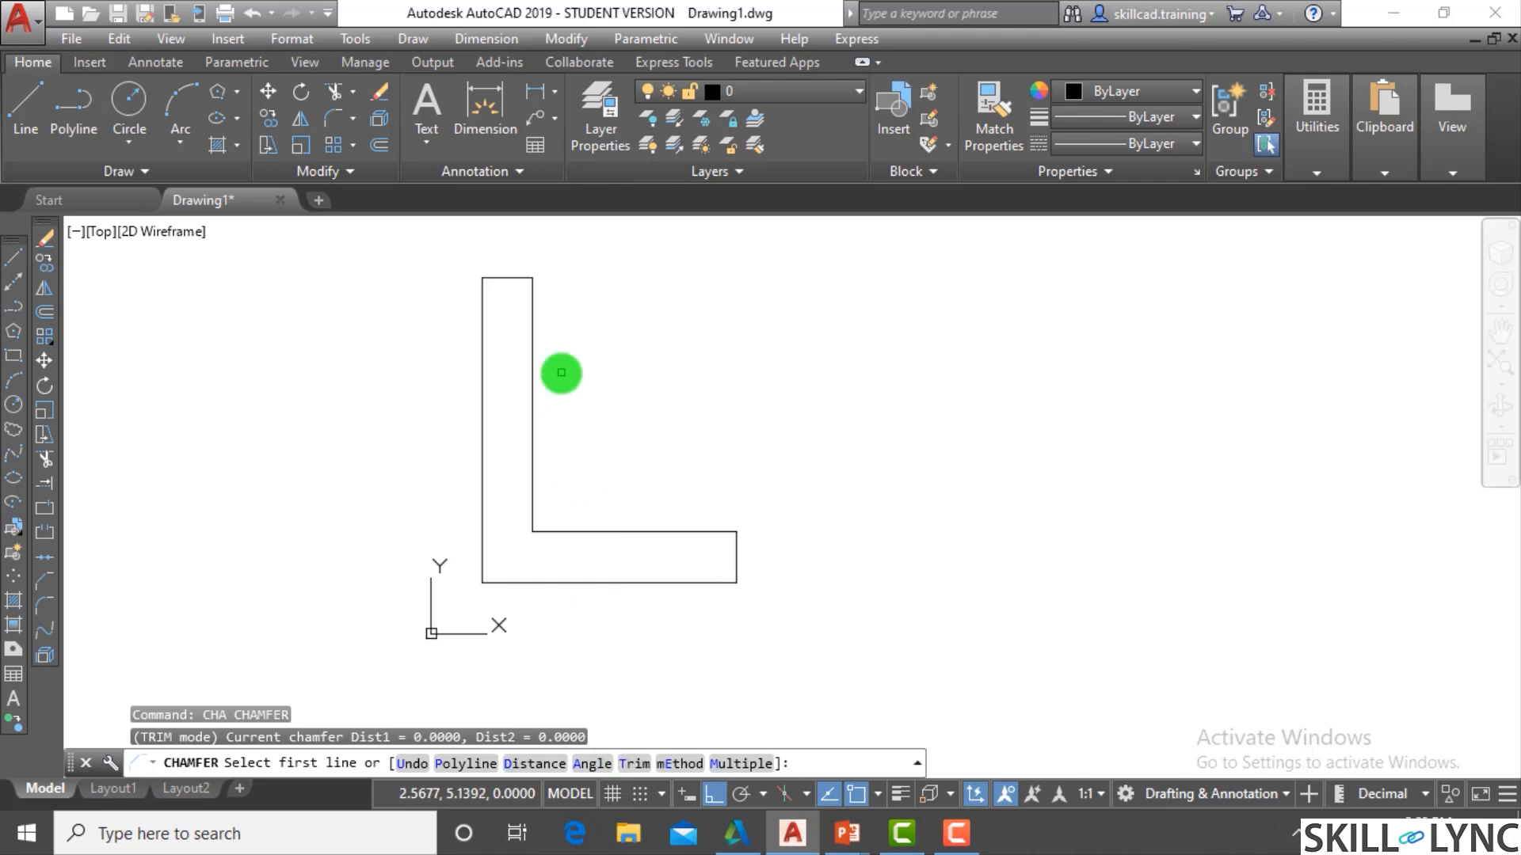
key("Escape")
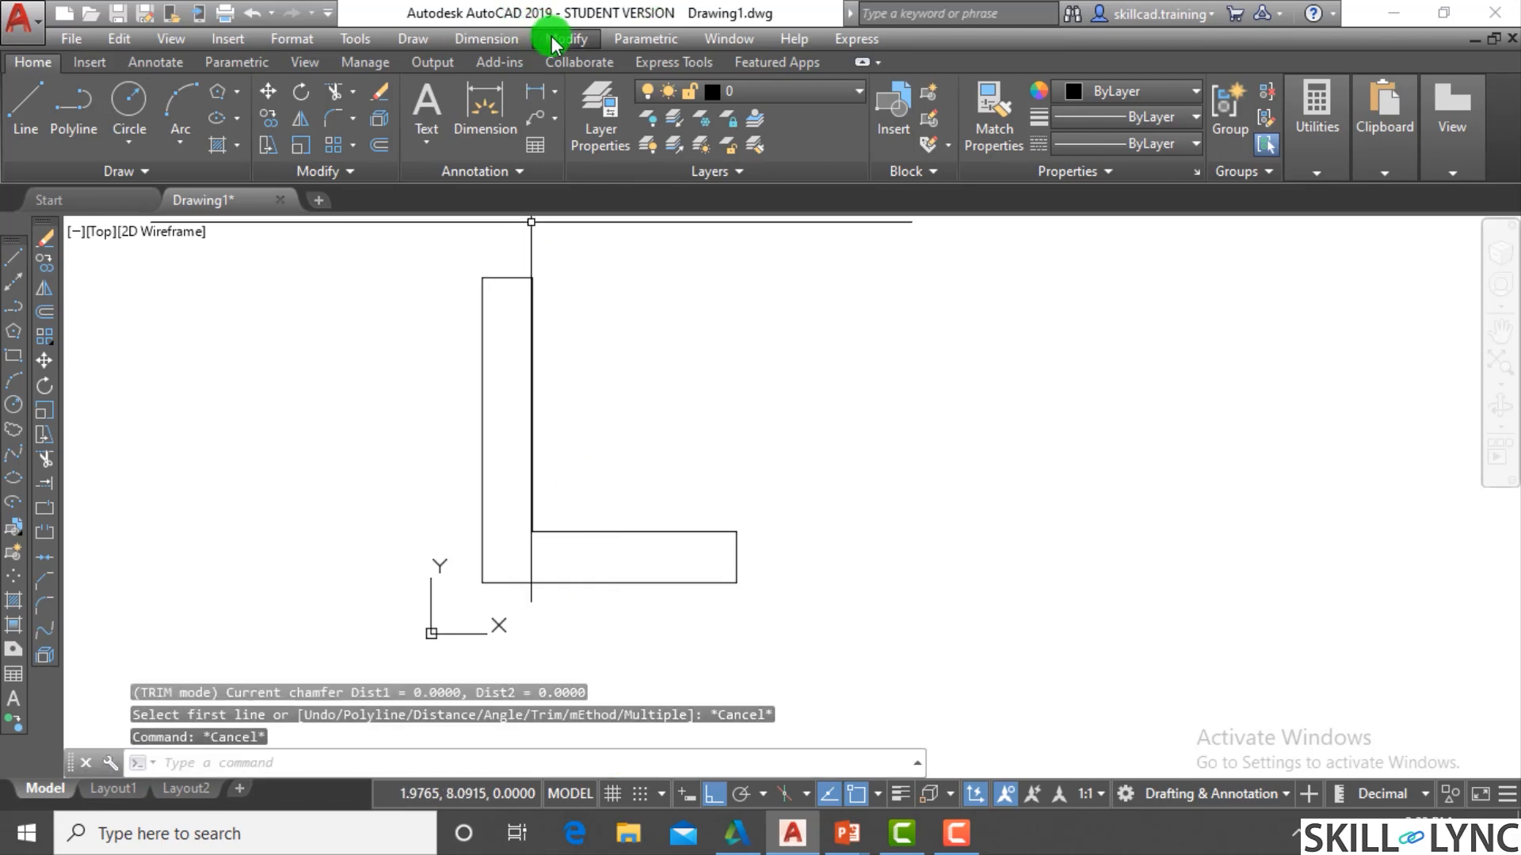
left_click(552, 39)
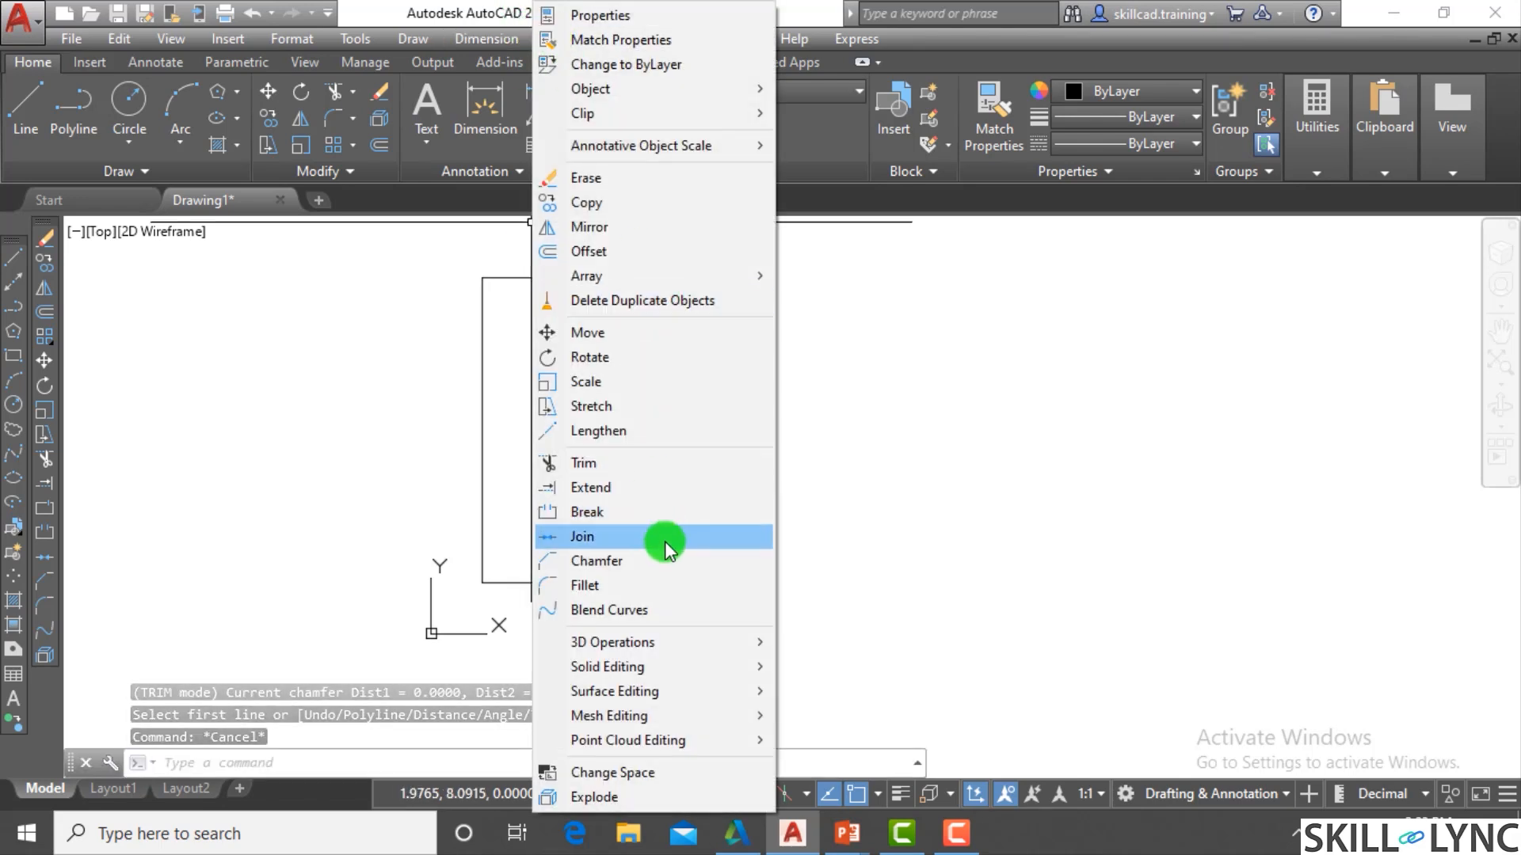
left_click(796, 529)
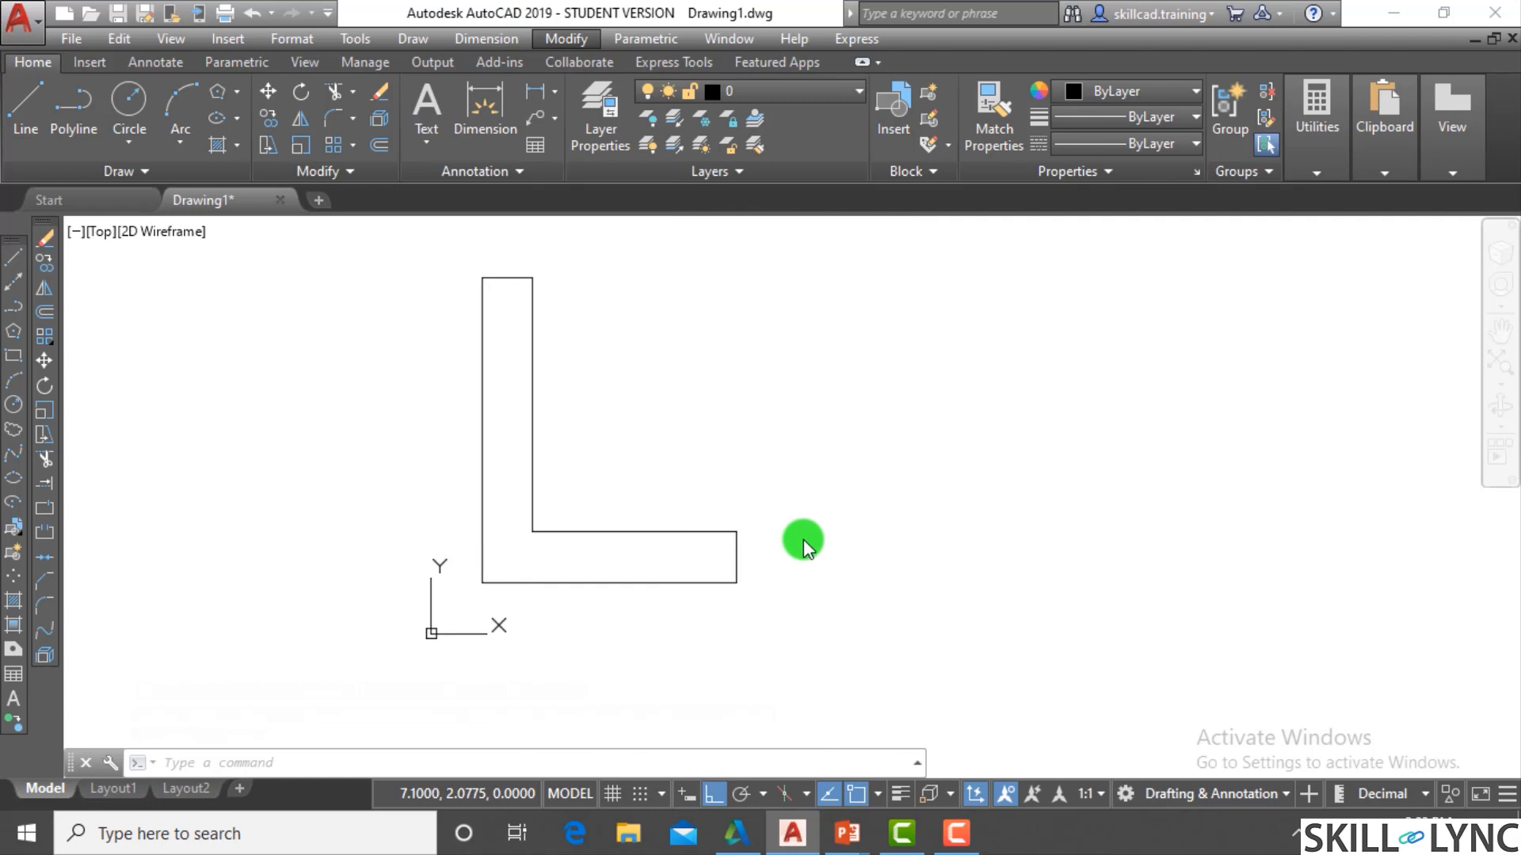
left_click(803, 539)
key("Escape")
key("Escape")
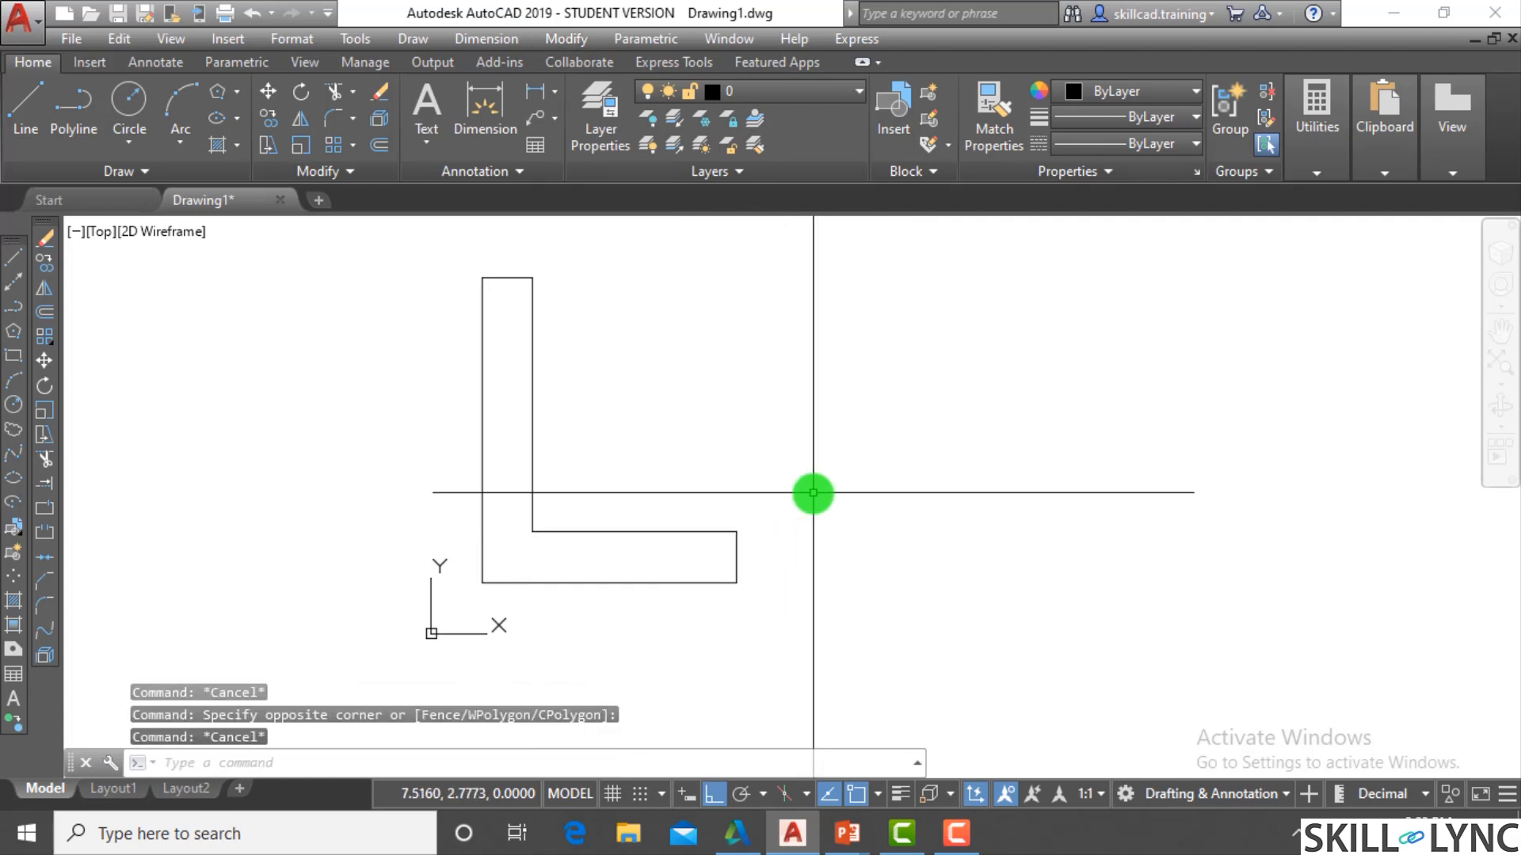
Chamfer the L-shape's outer corner with first distance 1 on the vertical edge and second distance 2 on the bottom edge
left_click(763, 571)
type("cha")
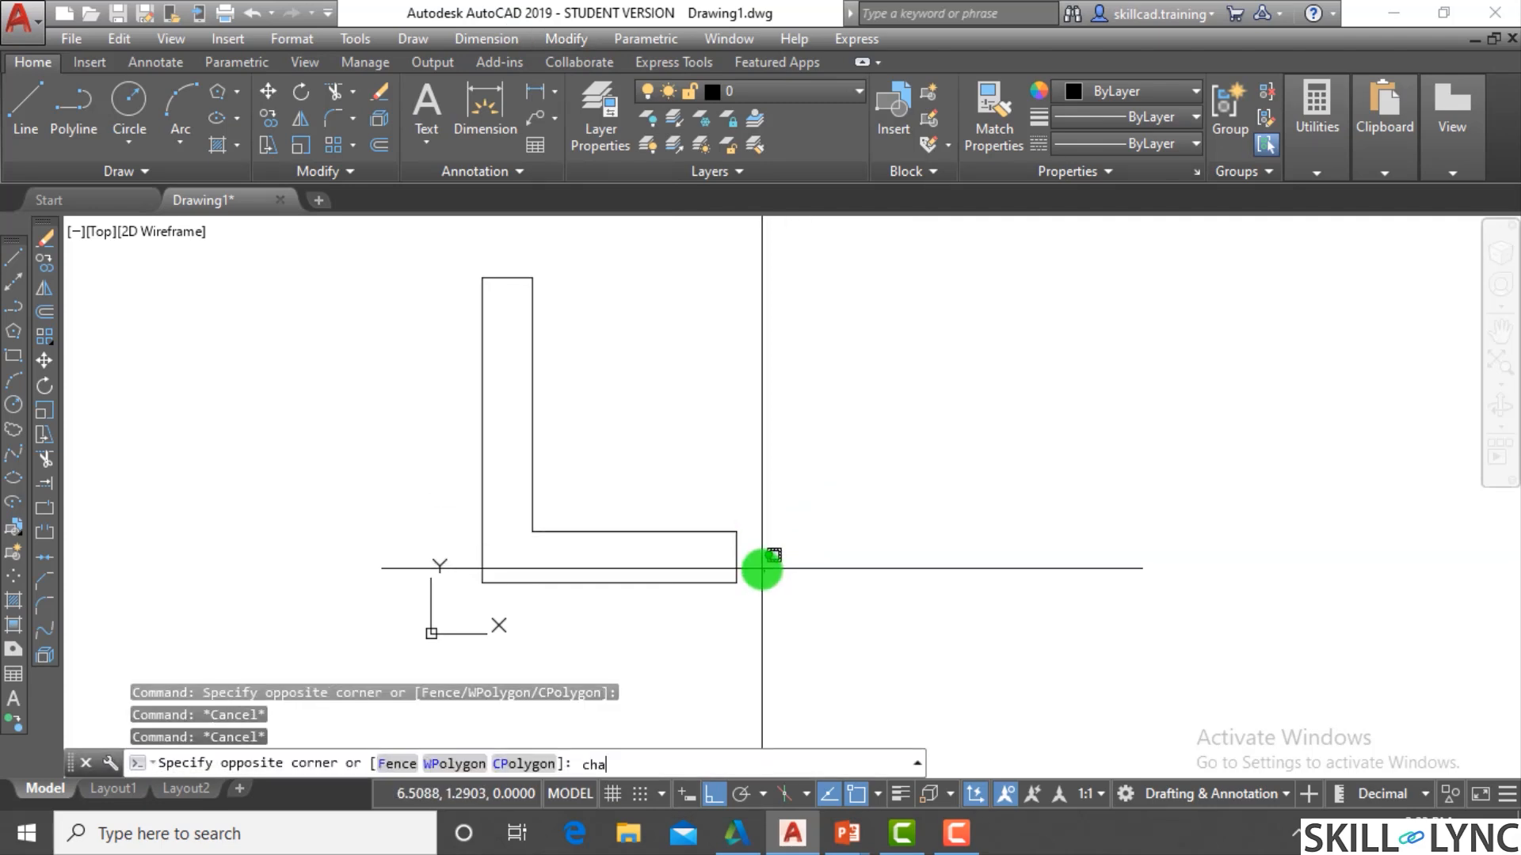
key("Return")
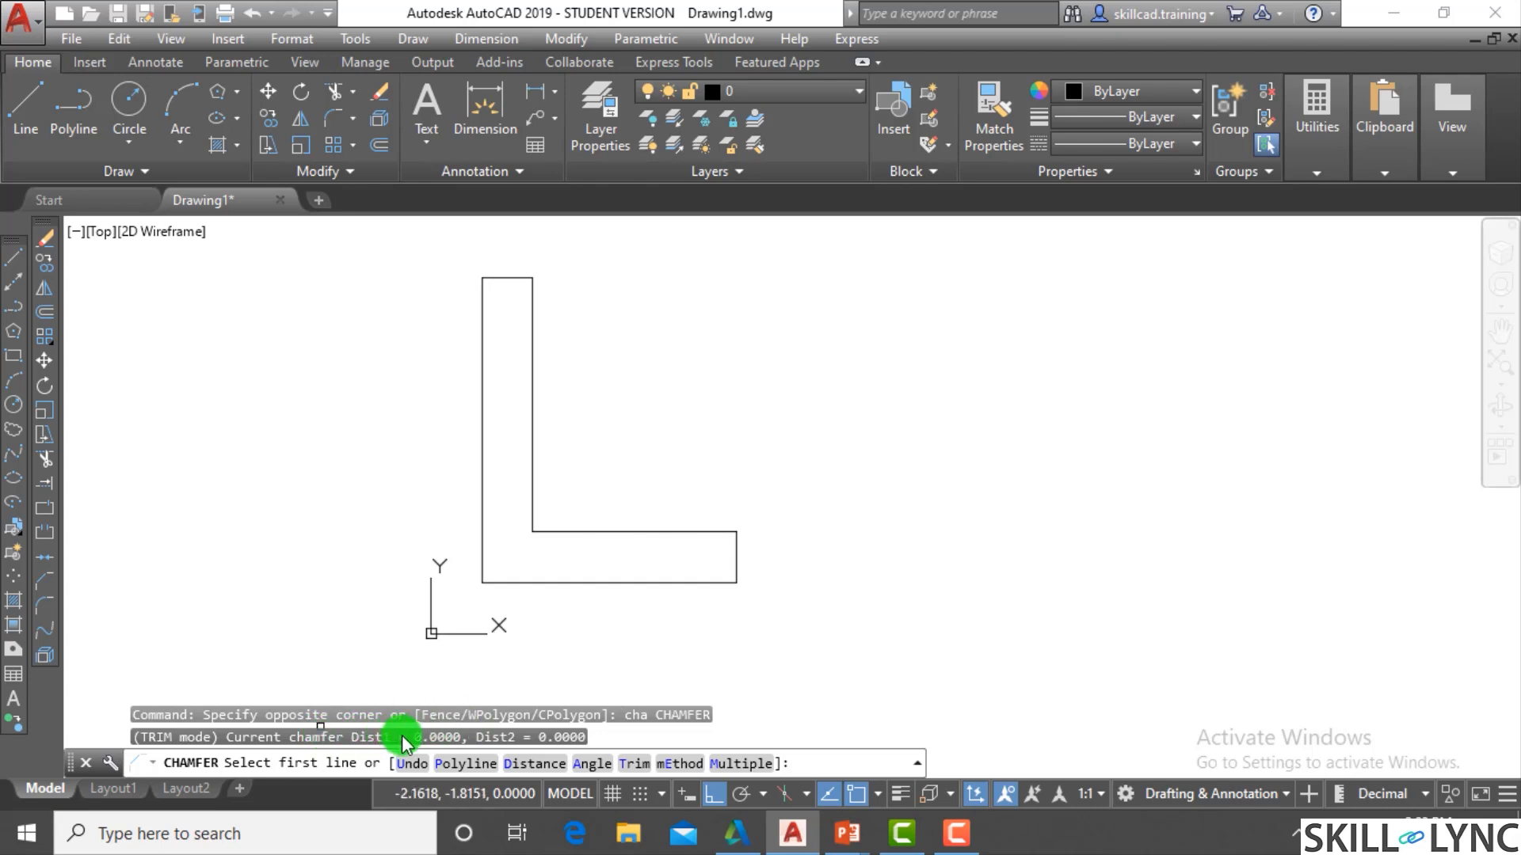
left_click(534, 765)
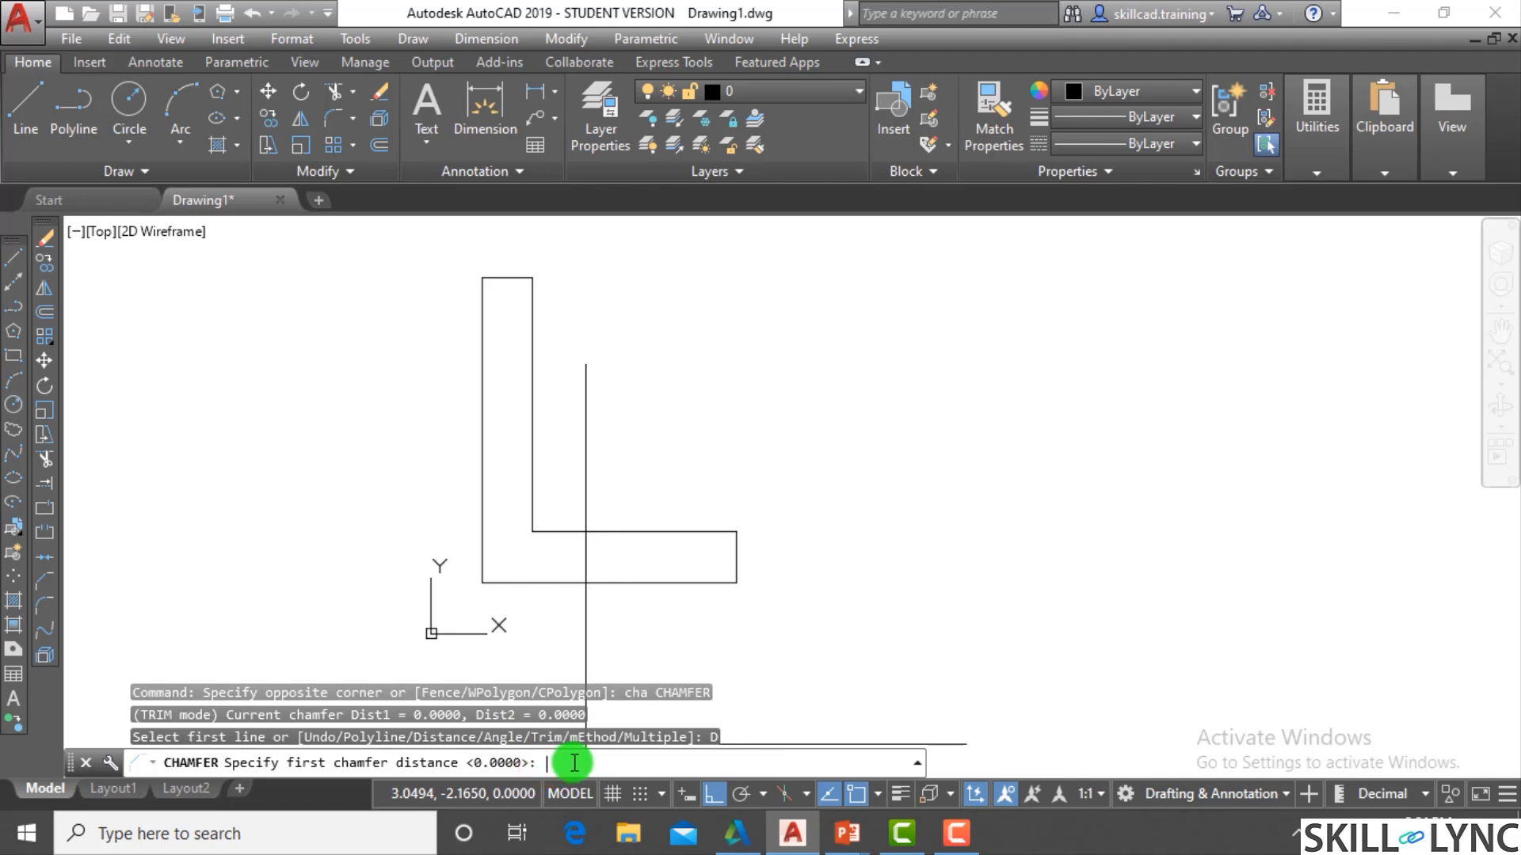
key("Return")
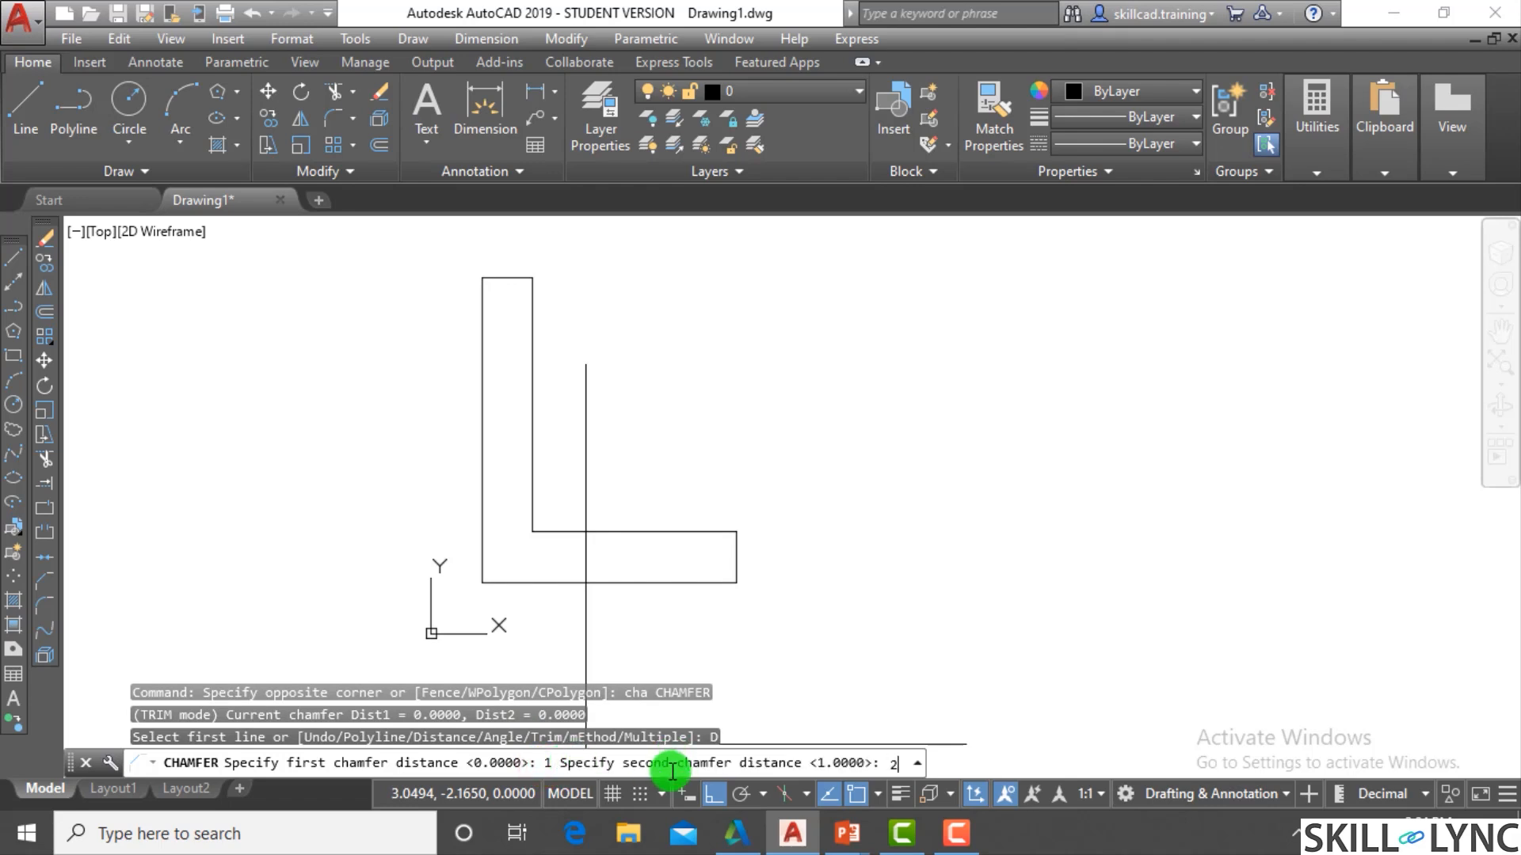
key("Return")
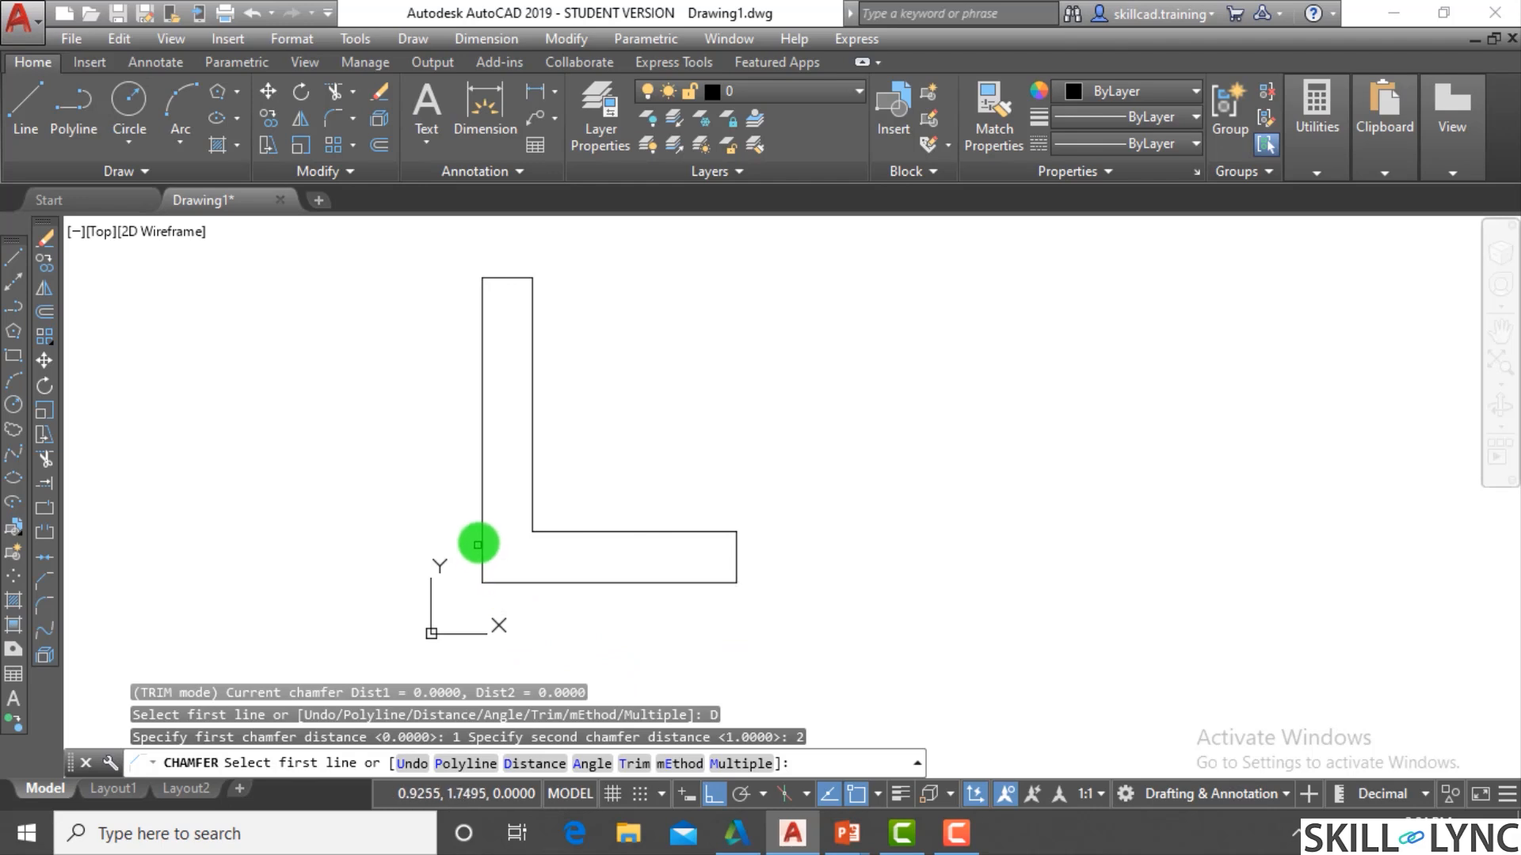
left_click(483, 535)
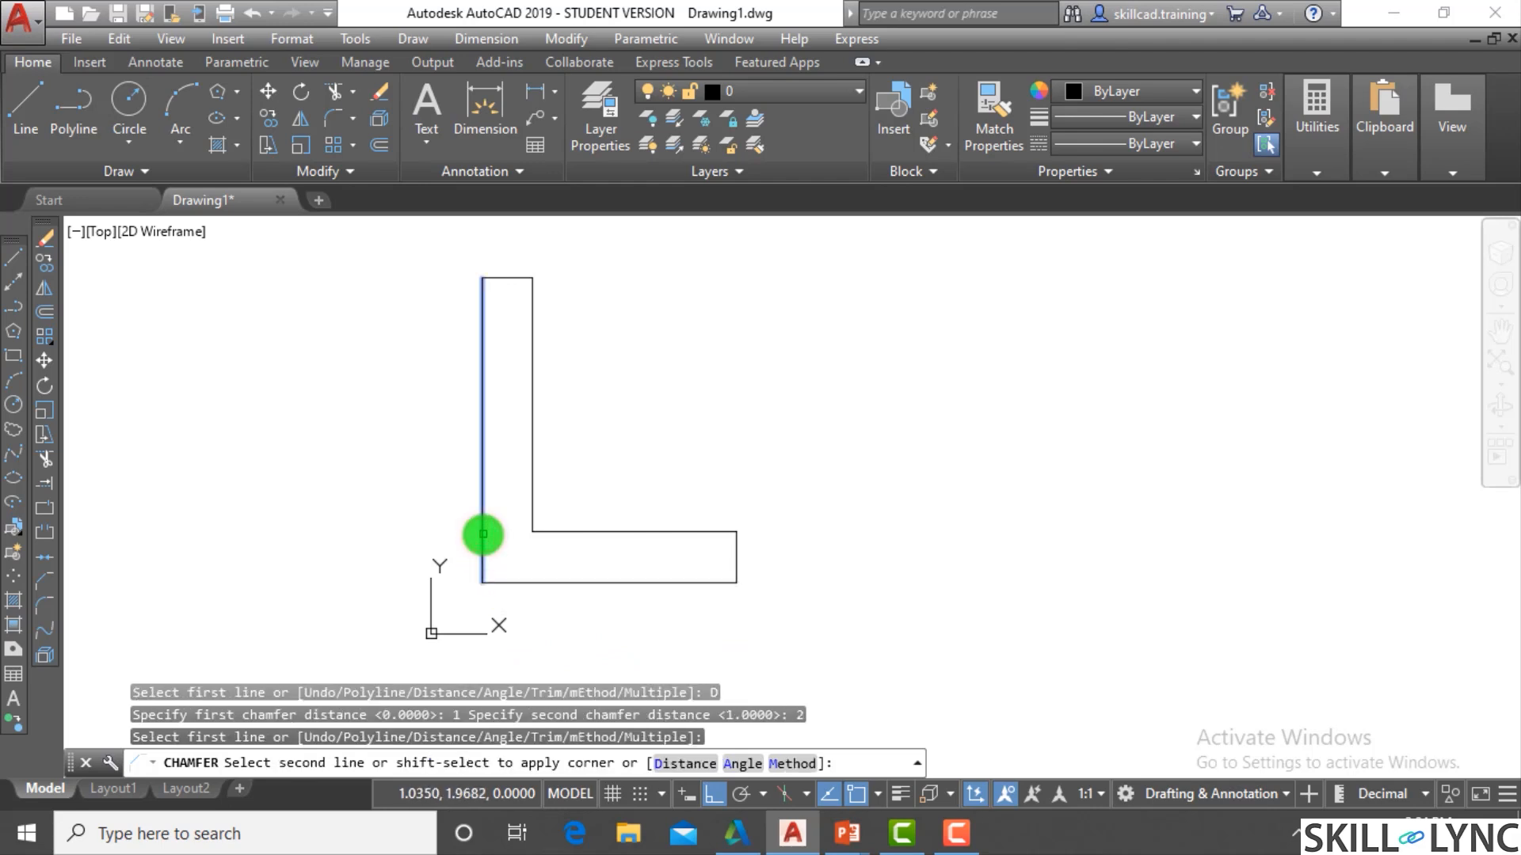
scroll(492, 550, "up", 4)
left_click(527, 608)
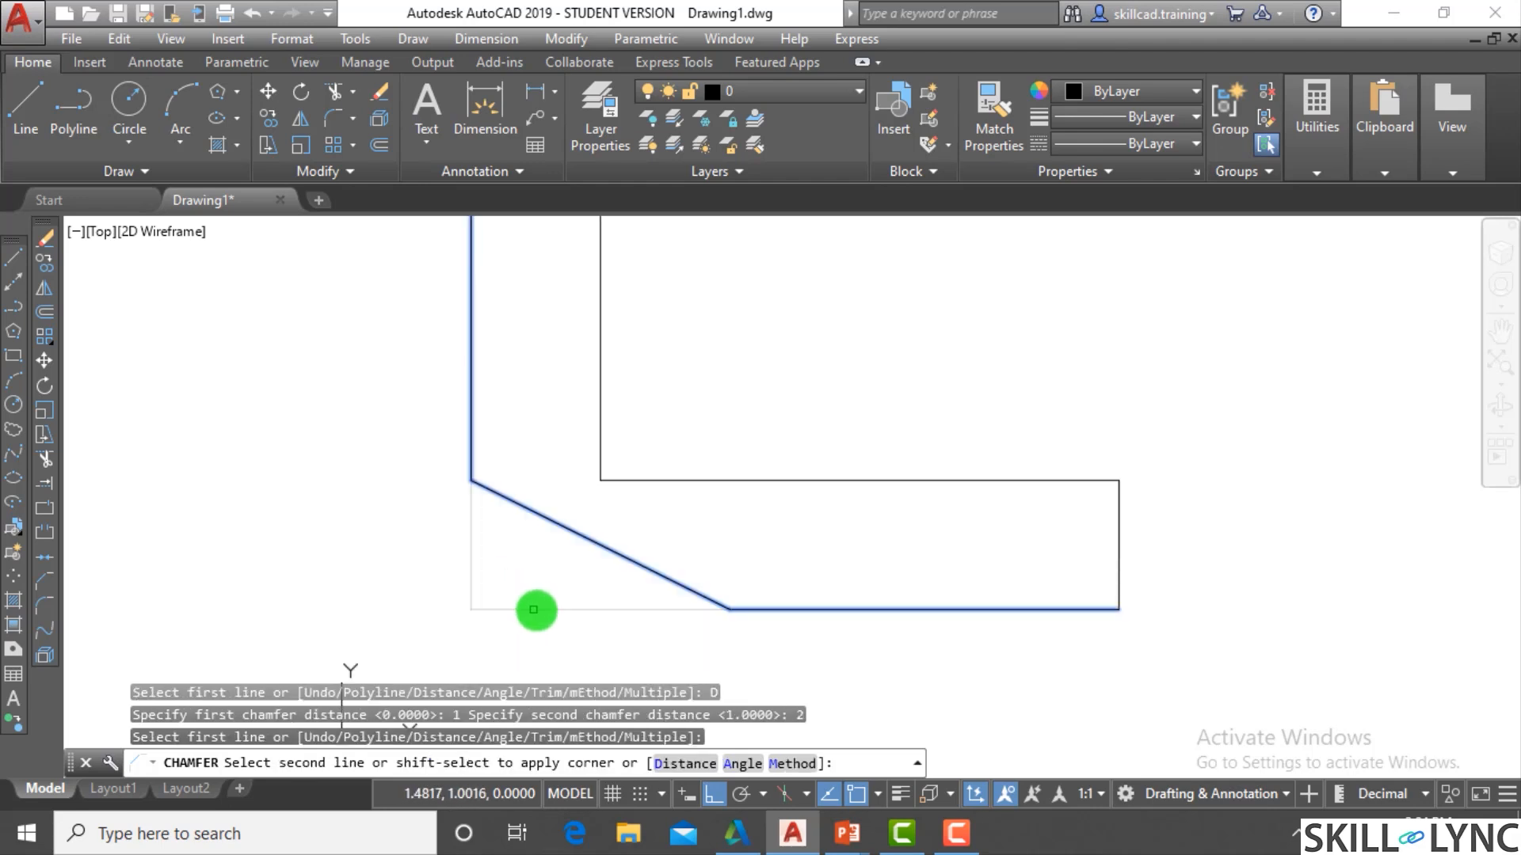
scroll(541, 610, "down", 4)
key("Escape")
key("Escape")
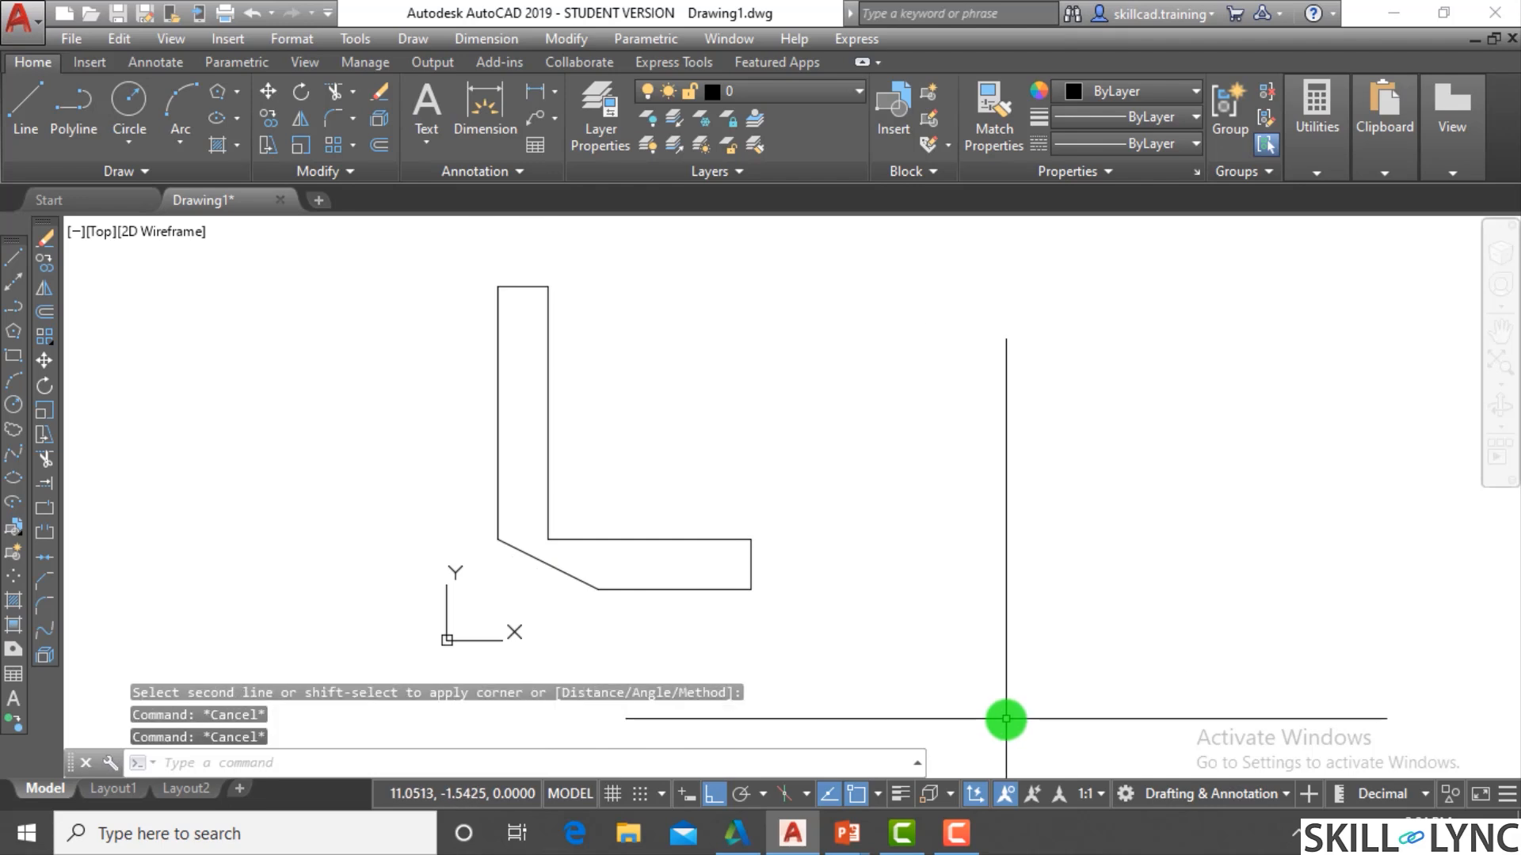
Add a vertical linear dimension between the two endpoints of the outer corner's chamfer, placed beside the outline
type("dimlin")
key("Return")
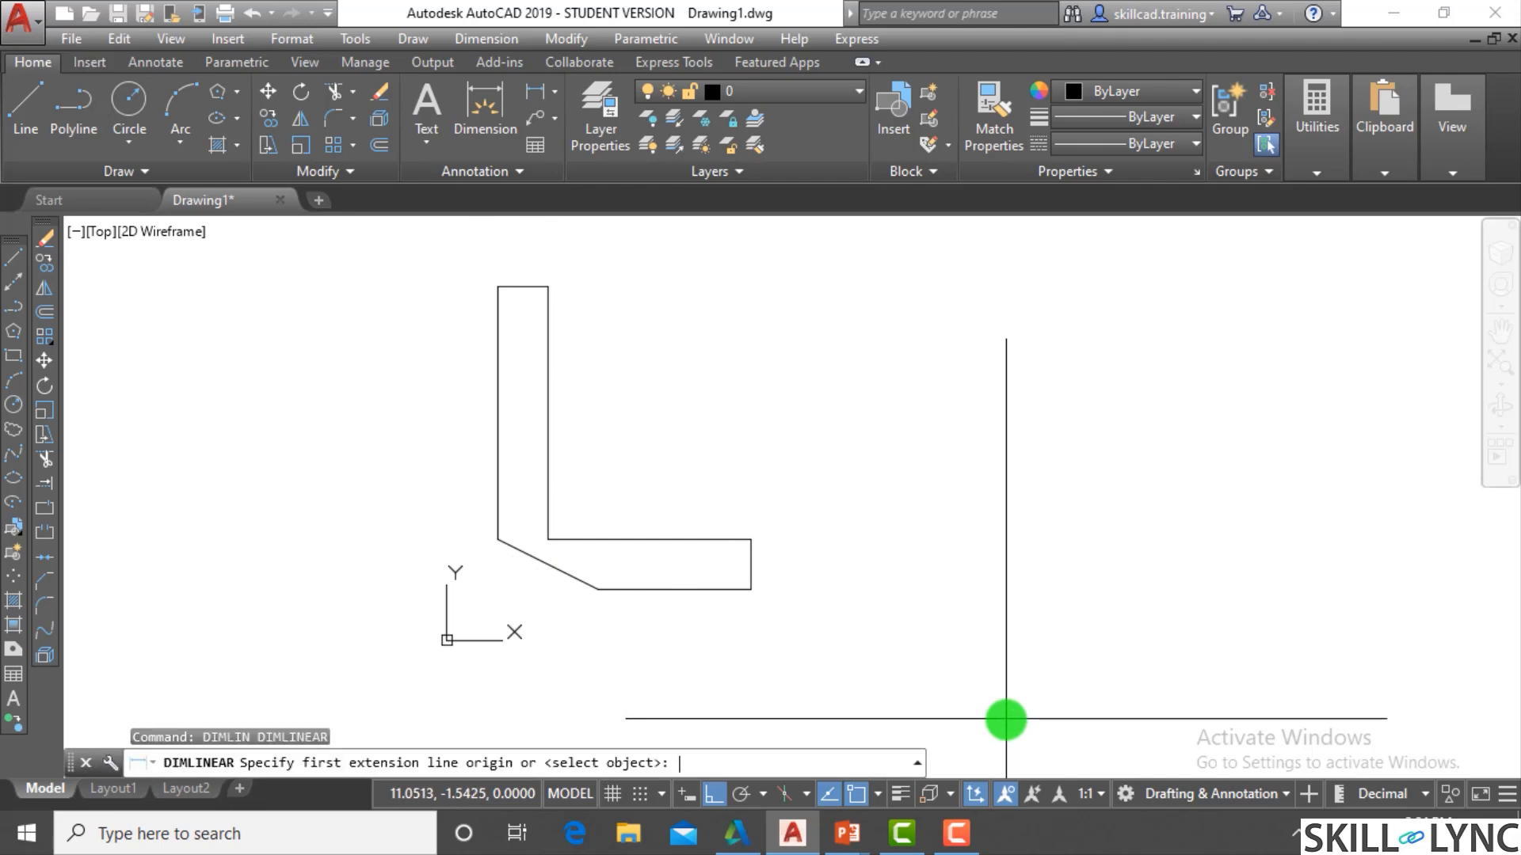
left_click(507, 536)
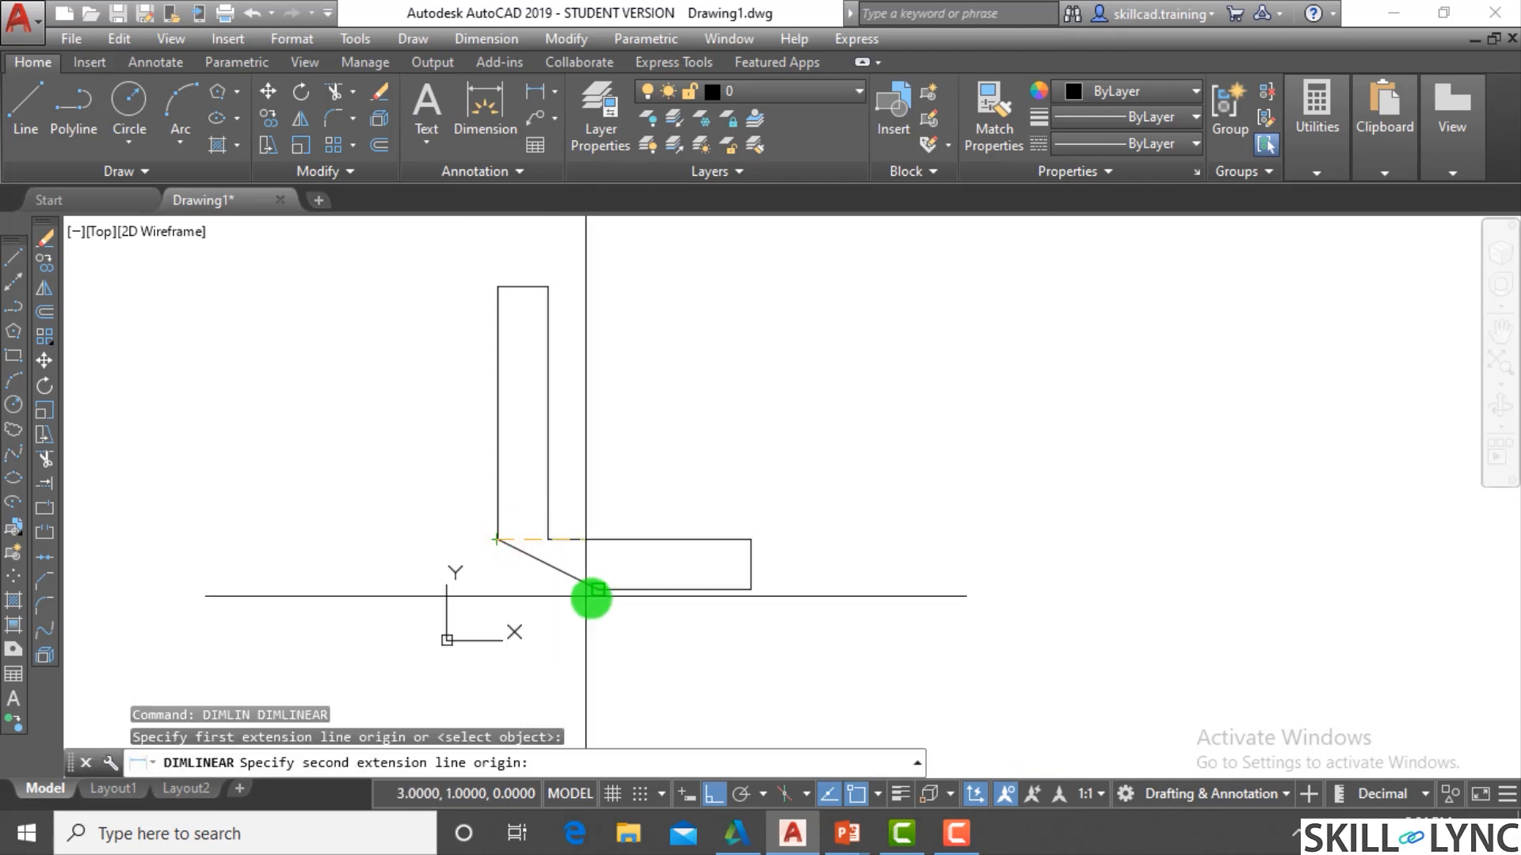
left_click(595, 593)
left_click(434, 588)
Add a horizontal linear dimension across the outer corner's chamfer, placed below the outline
scroll(483, 568, "up", 3)
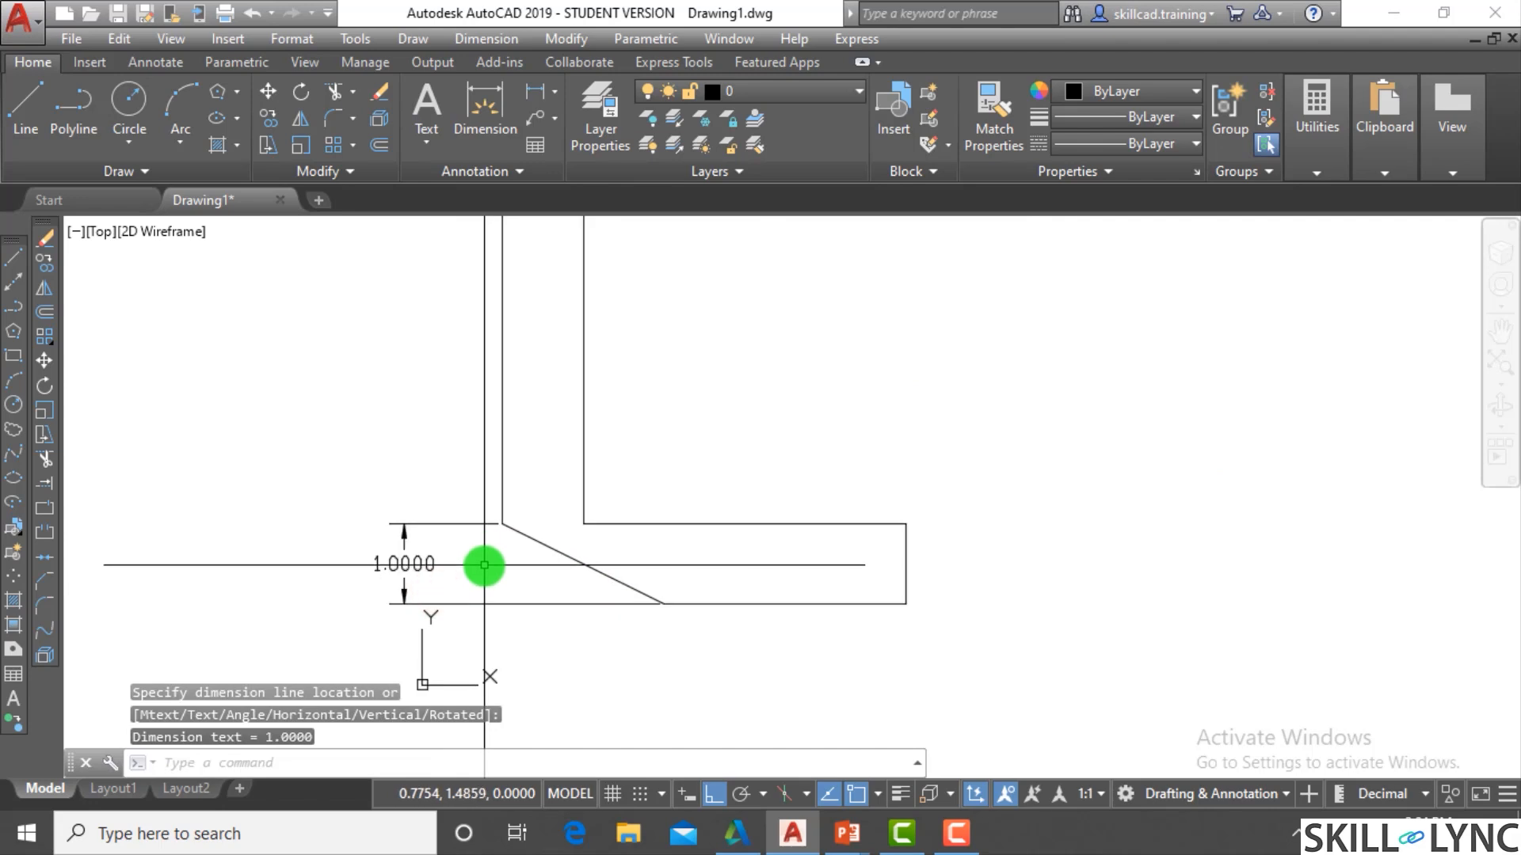
key("Return")
left_click(501, 528)
left_click(649, 595)
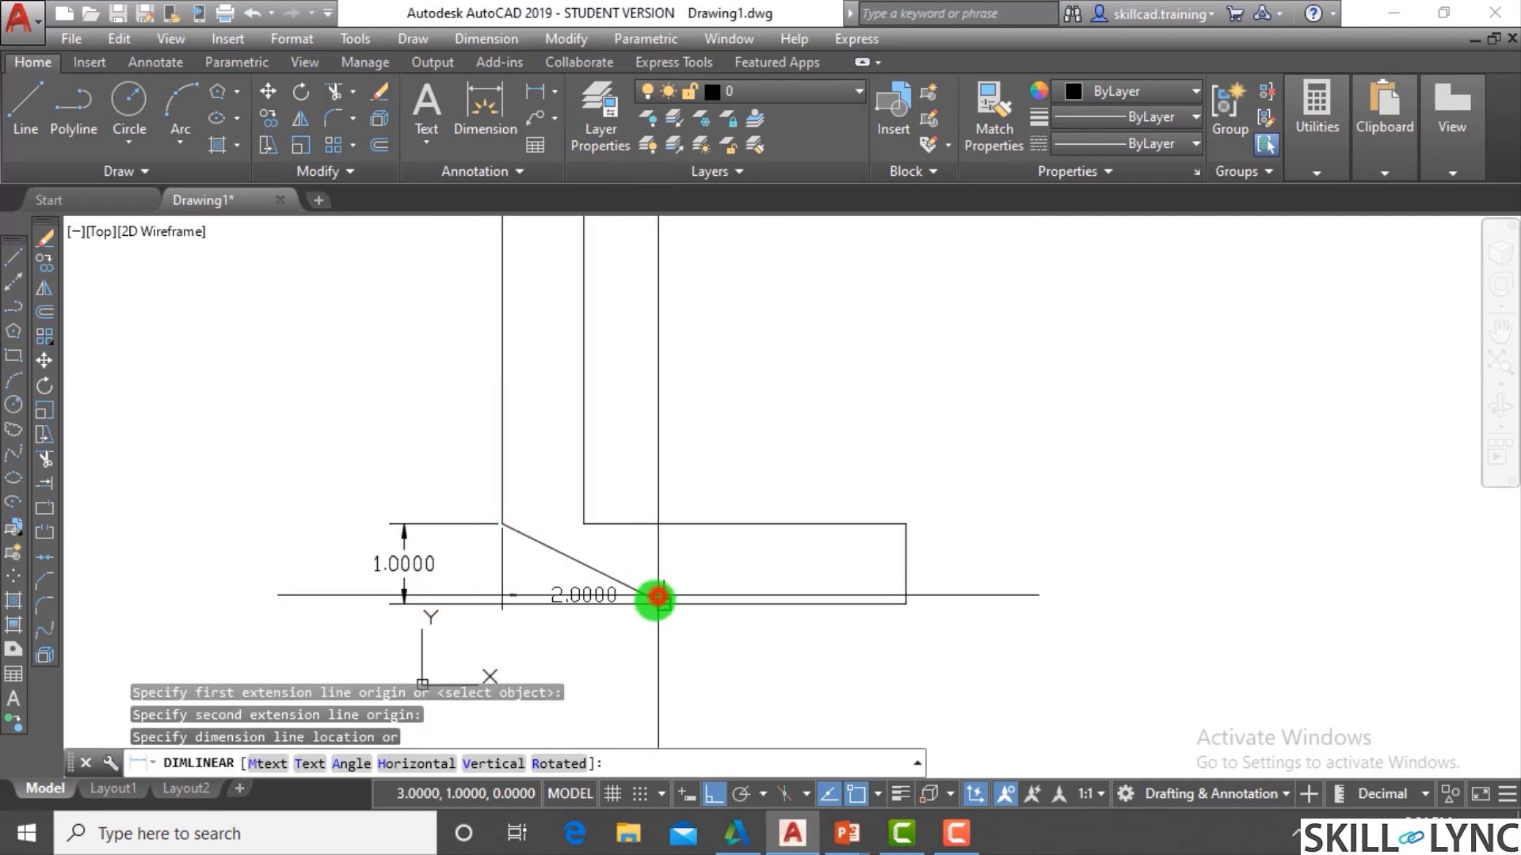
left_click(567, 684)
key("Escape")
key("Escape")
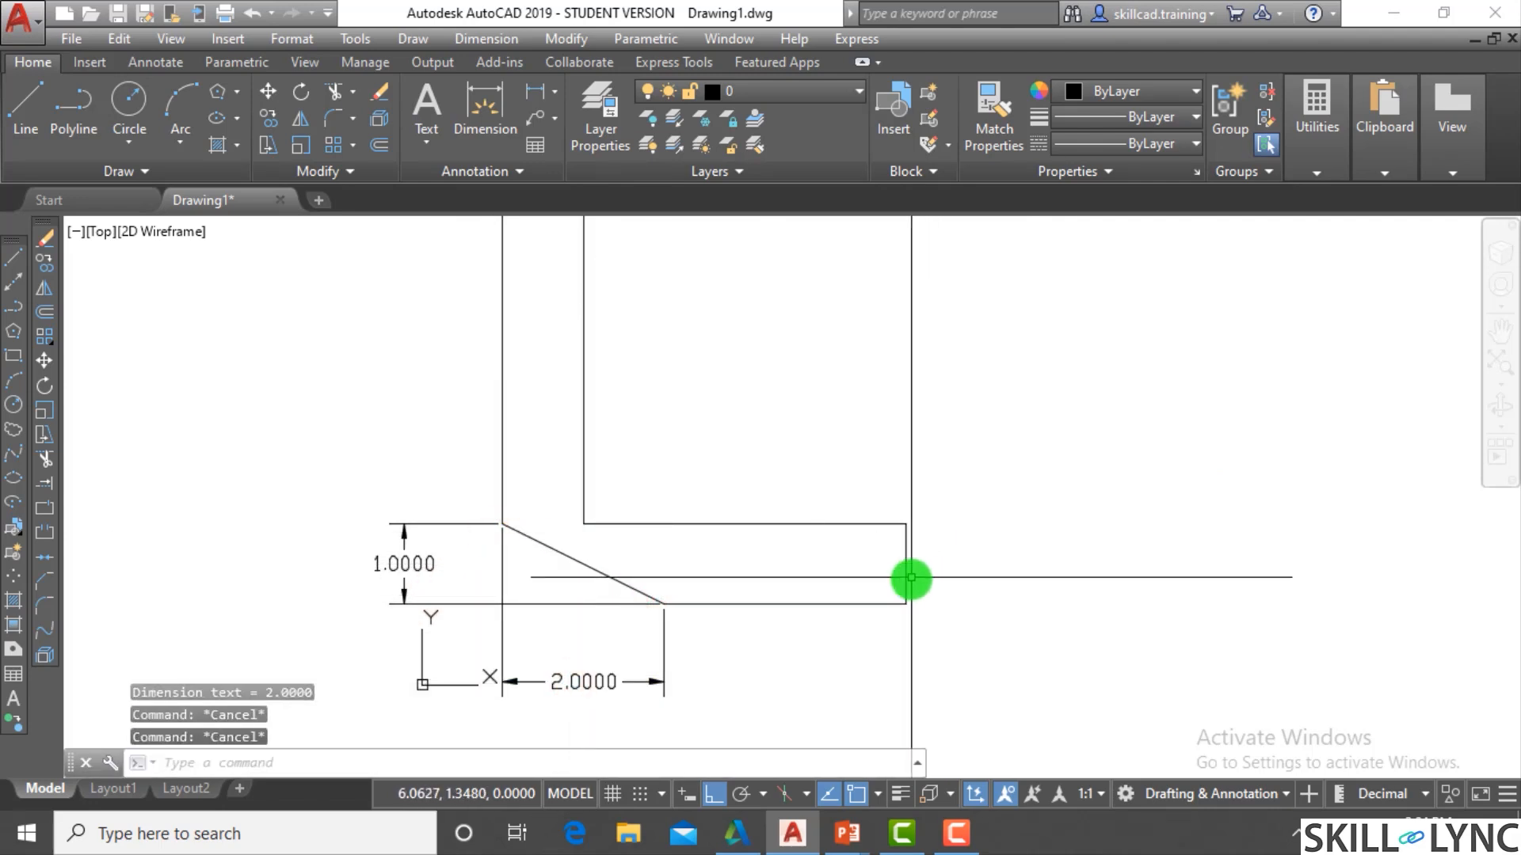
Chamfer the L-shape's inner corner with both distances set to 1
left_click(720, 419)
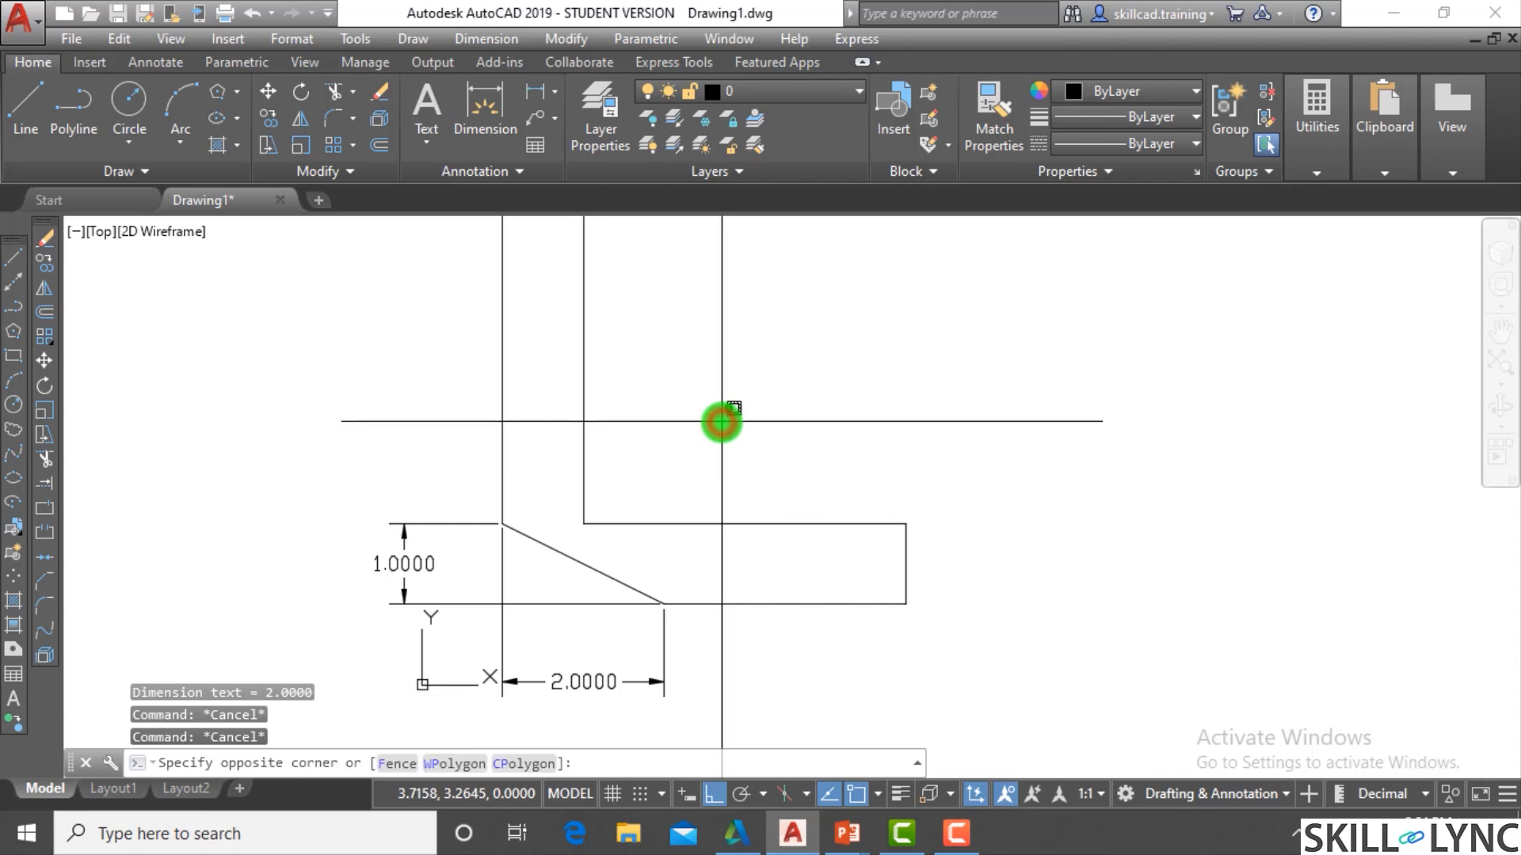
type("cj")
key("Escape")
type("cha")
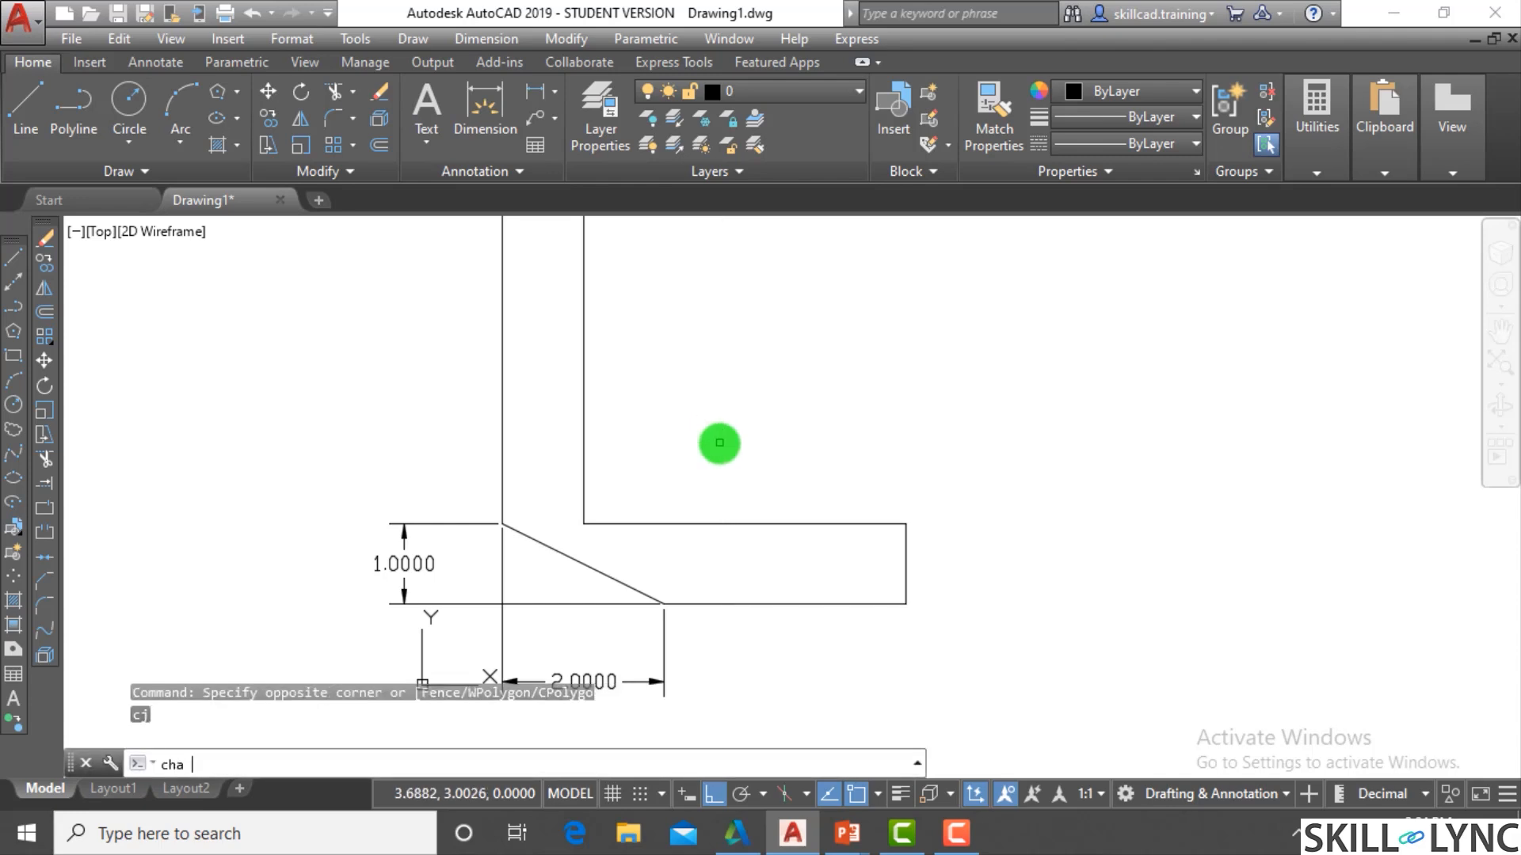
key("Return")
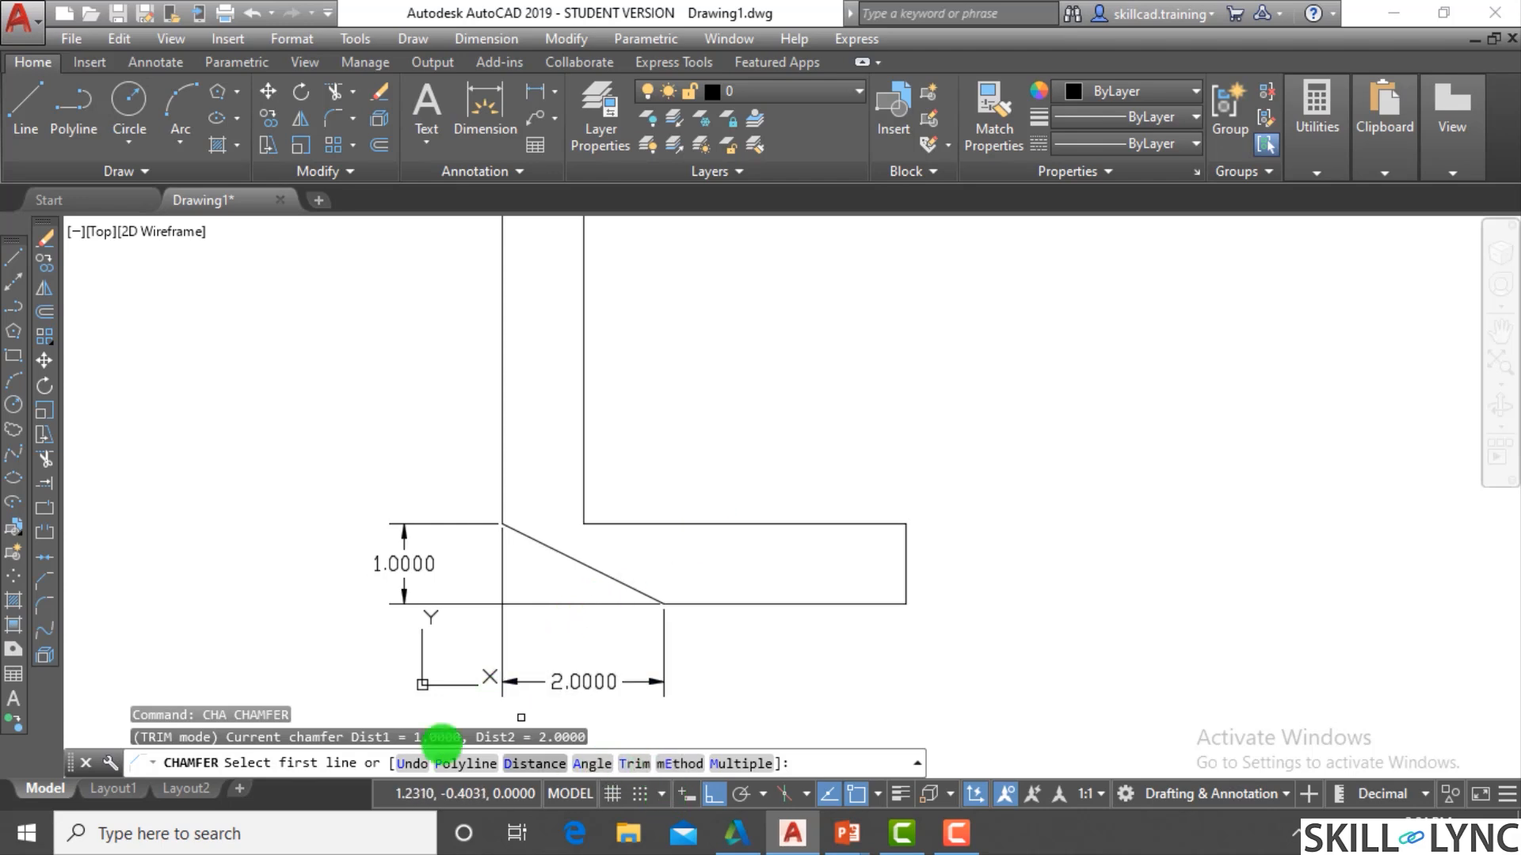
left_click(529, 763)
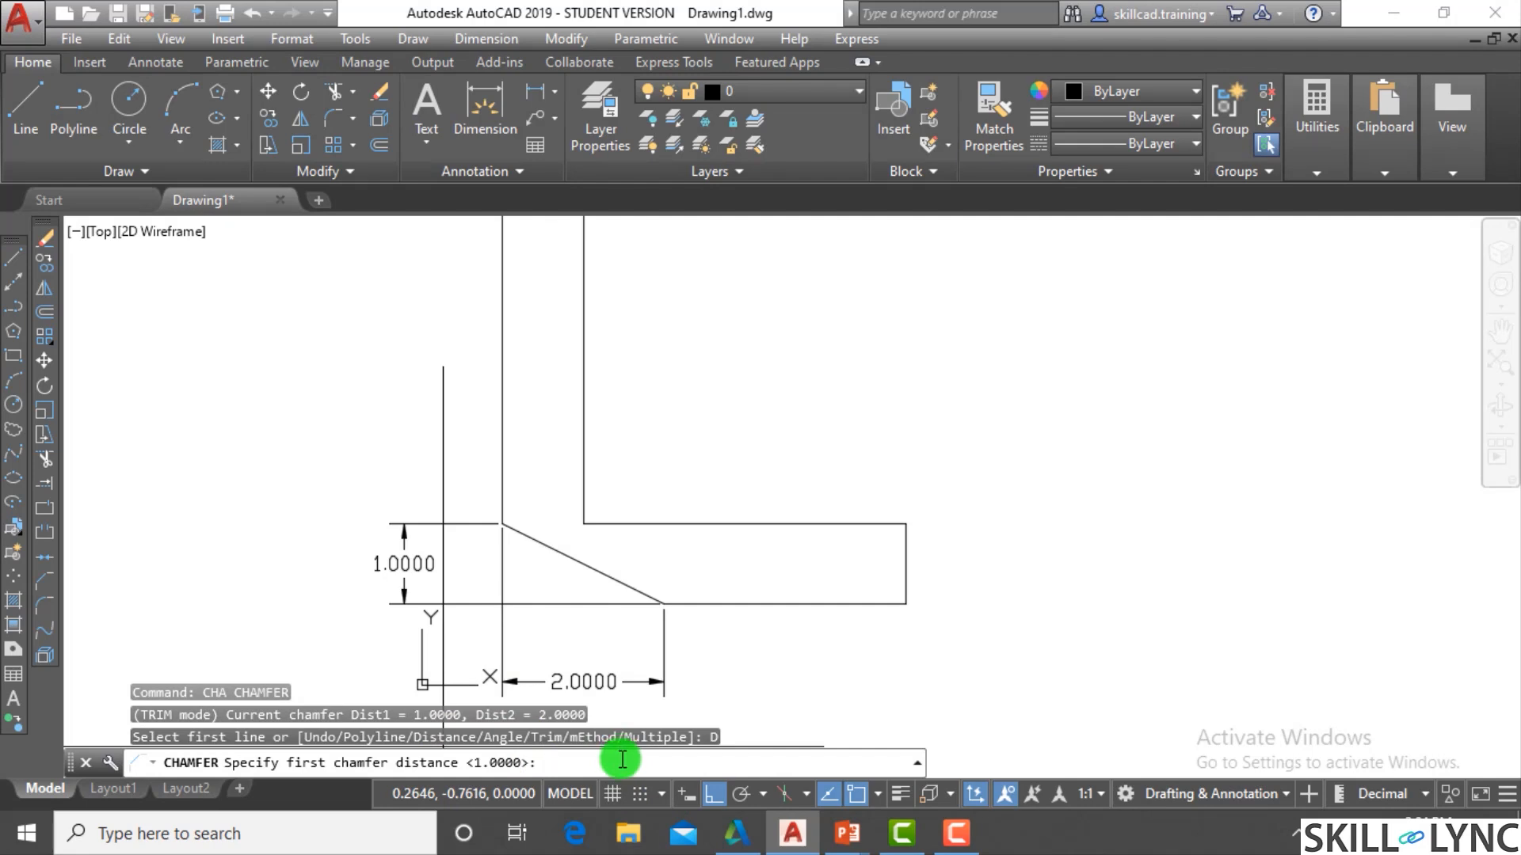
key("Return")
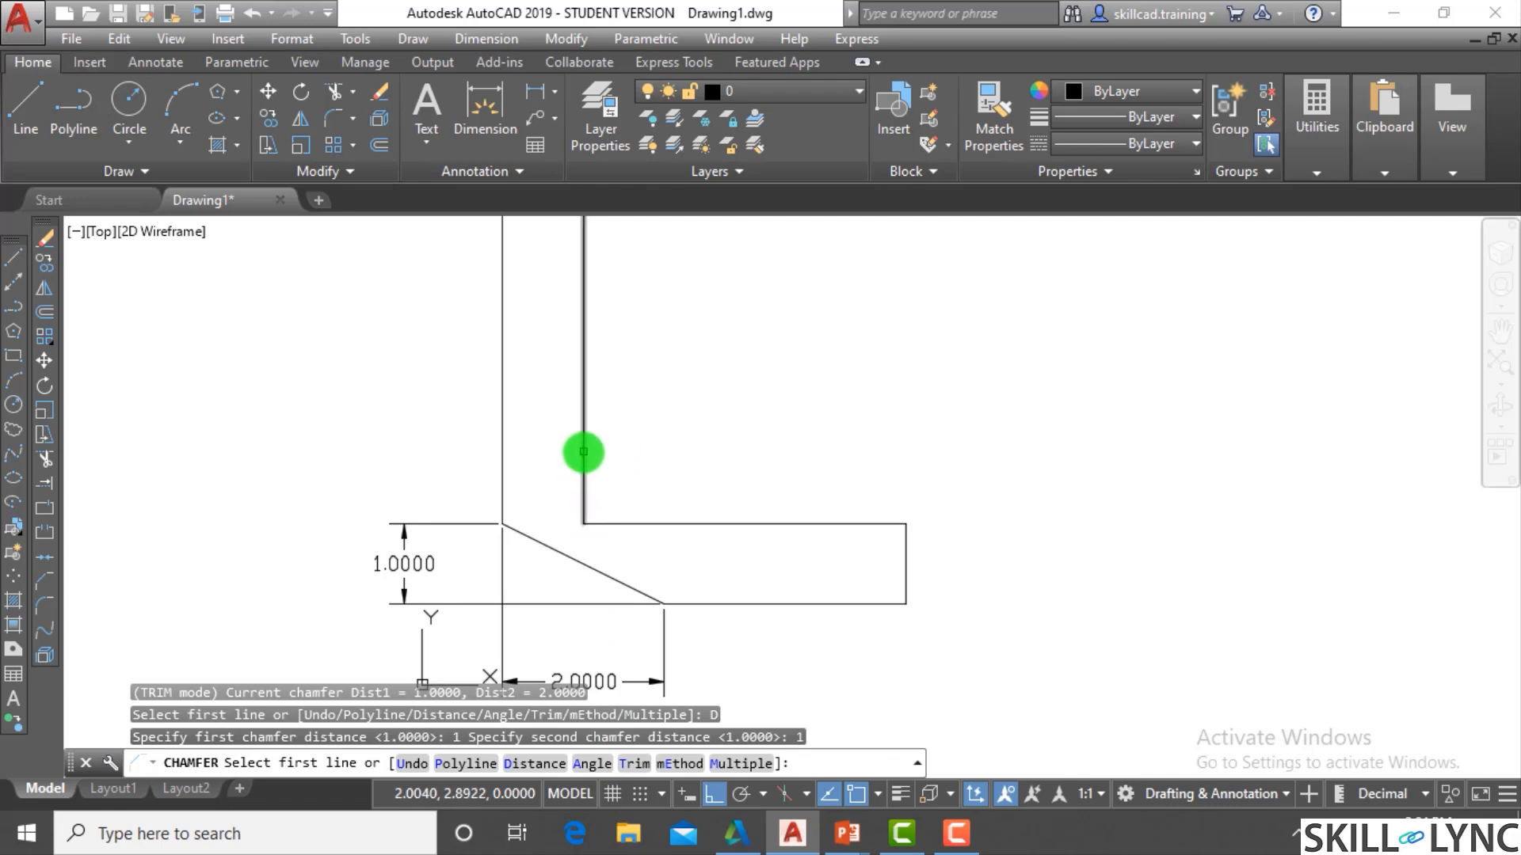
left_click(585, 451)
left_click(664, 523)
scroll(851, 507, "down", 2)
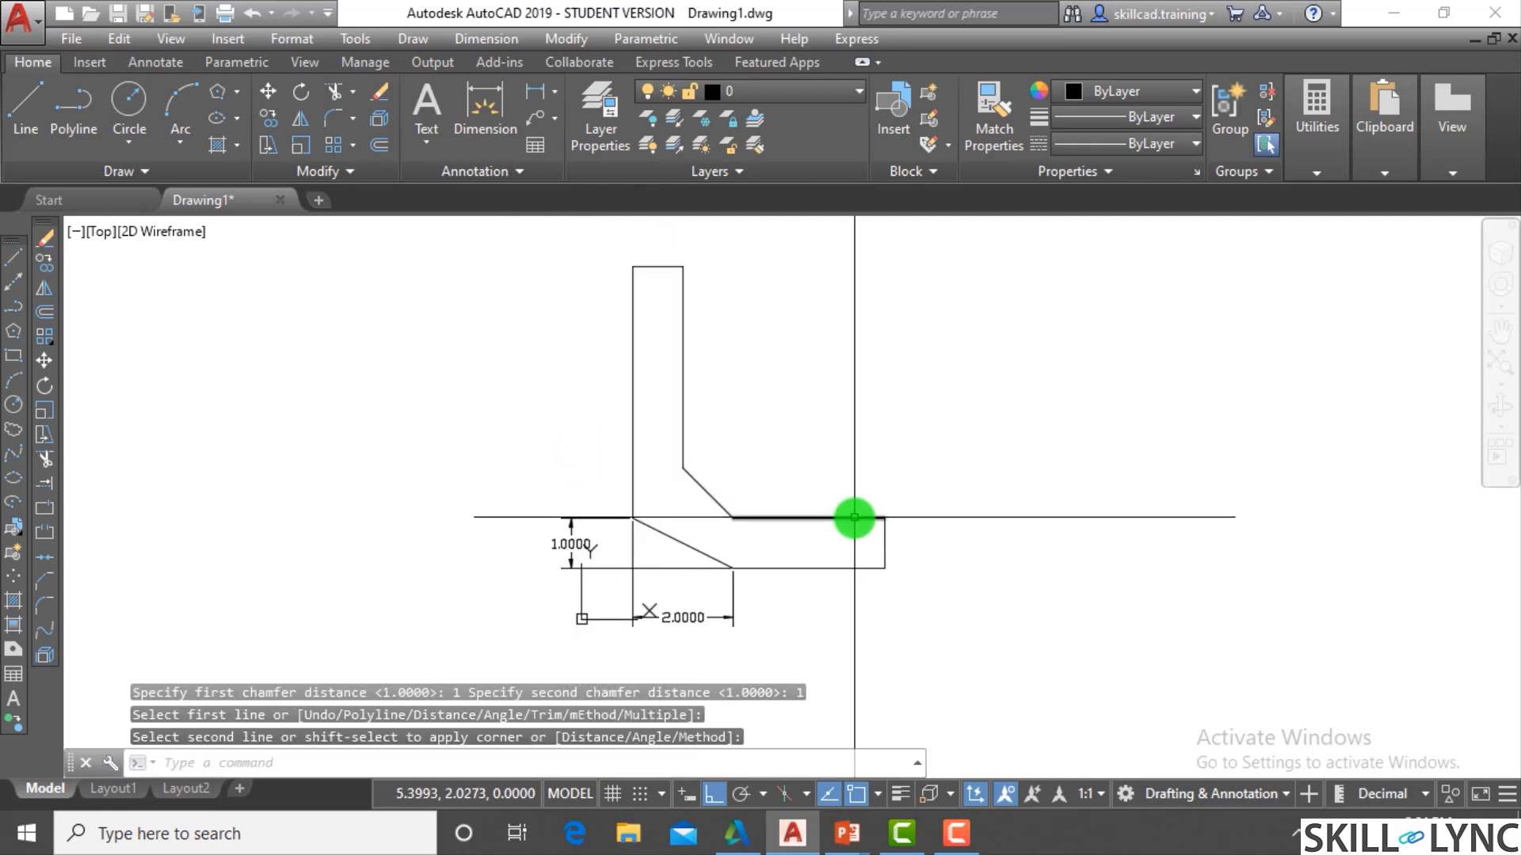
scroll(854, 518, "up", 2)
scroll(872, 495, "down", 2)
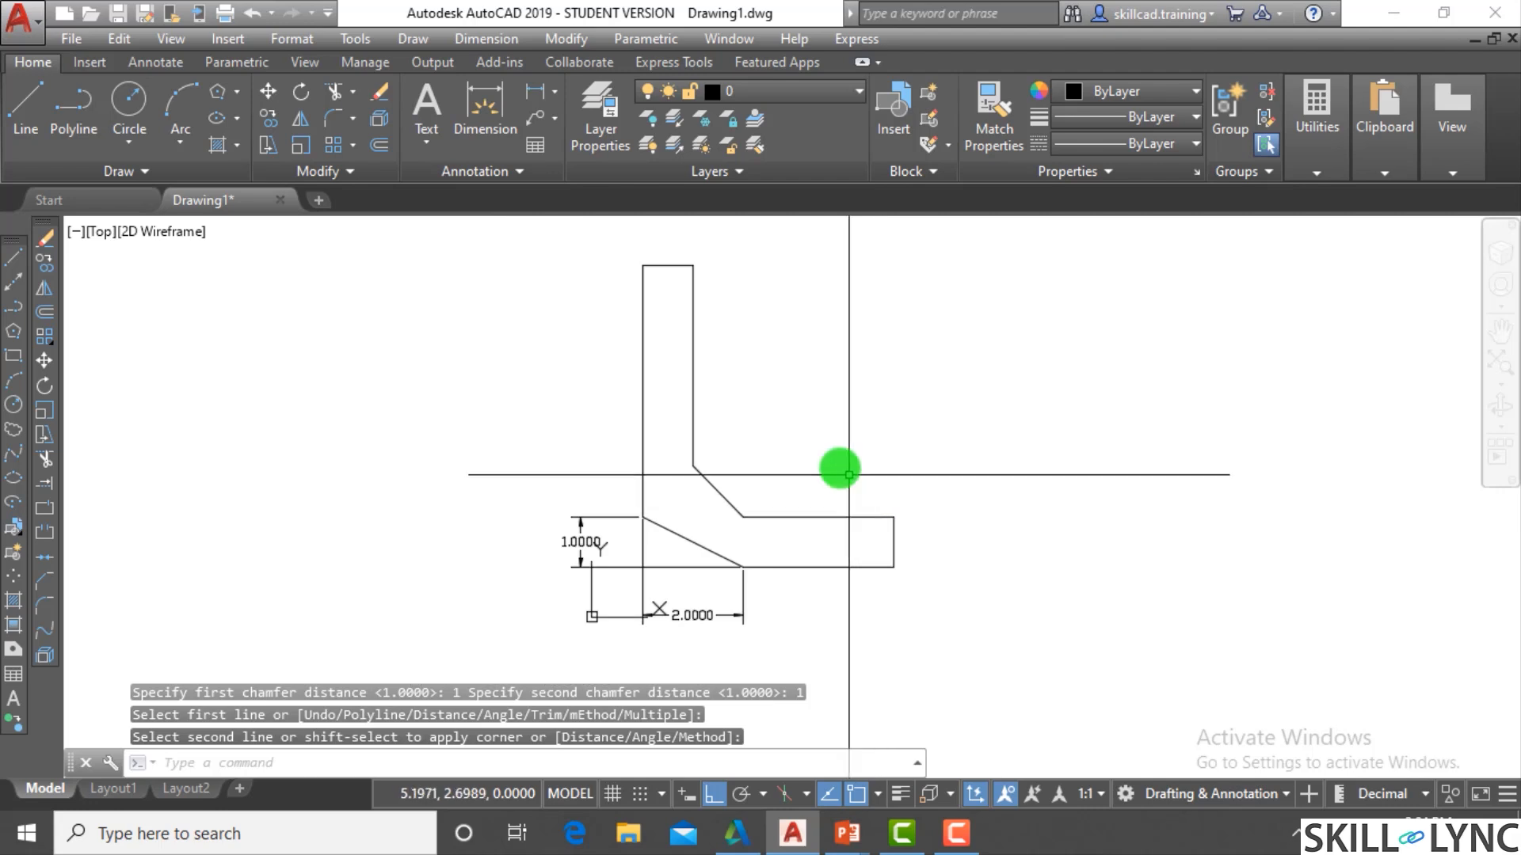
Chamfer the lower corner at the free end of the horizontal leg, using the current distances of 1 and 1
scroll(967, 560, "up", 4)
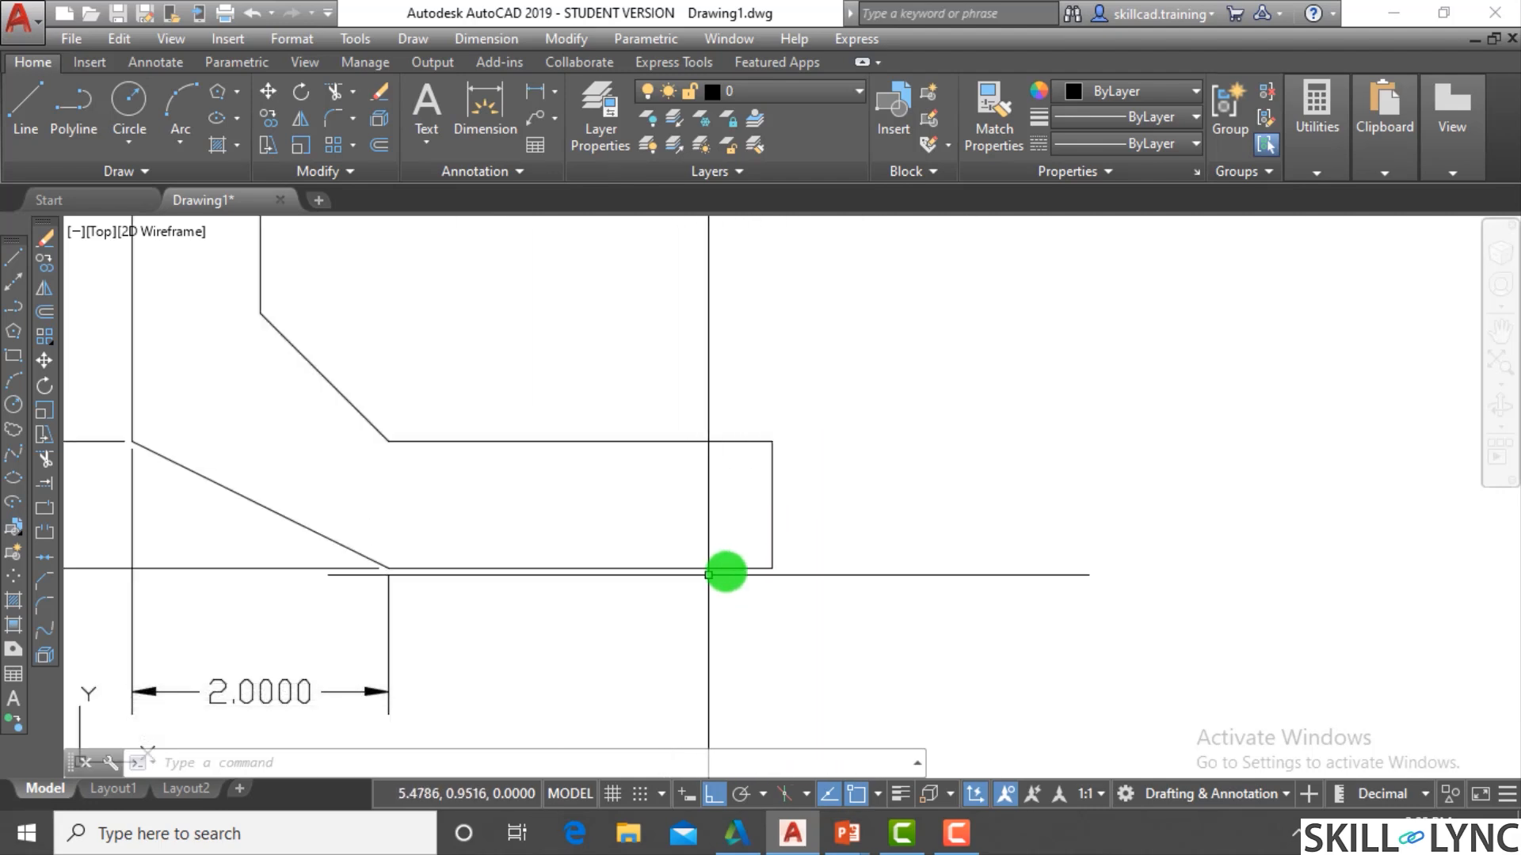
type("CHa")
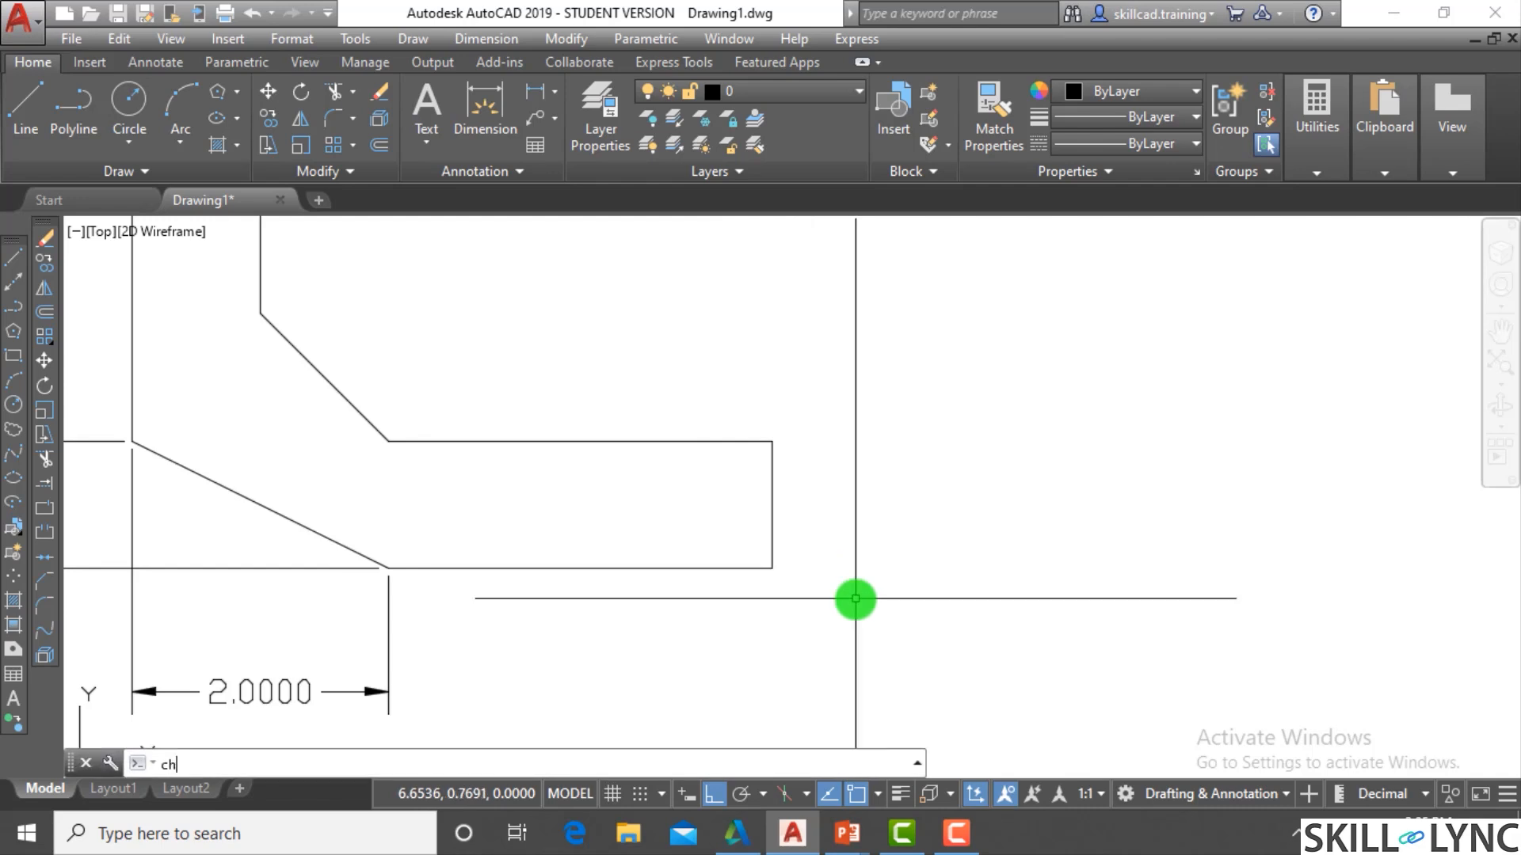
key("Return")
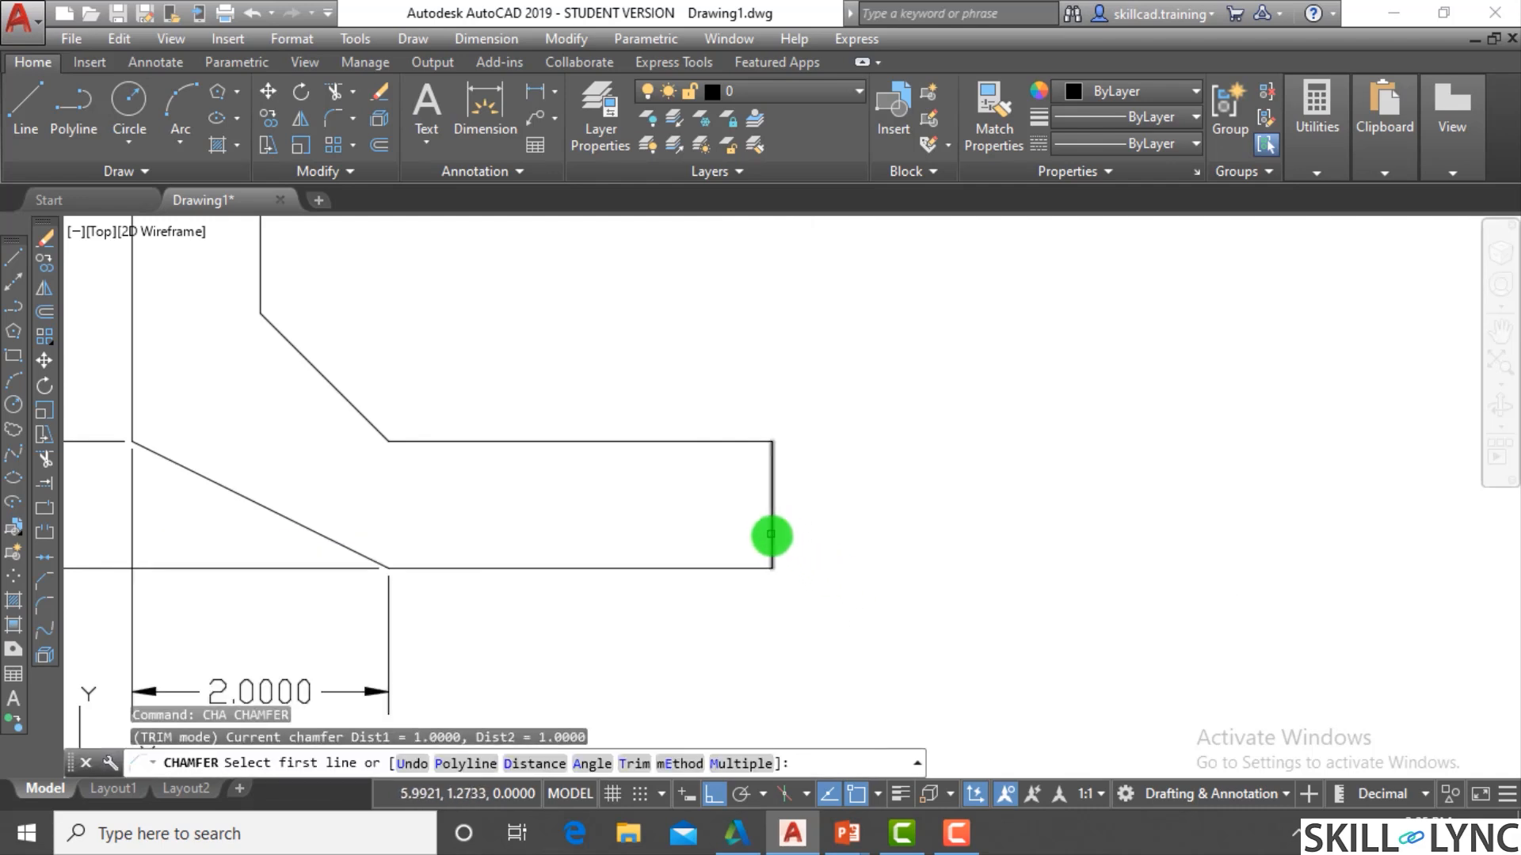
left_click(772, 536)
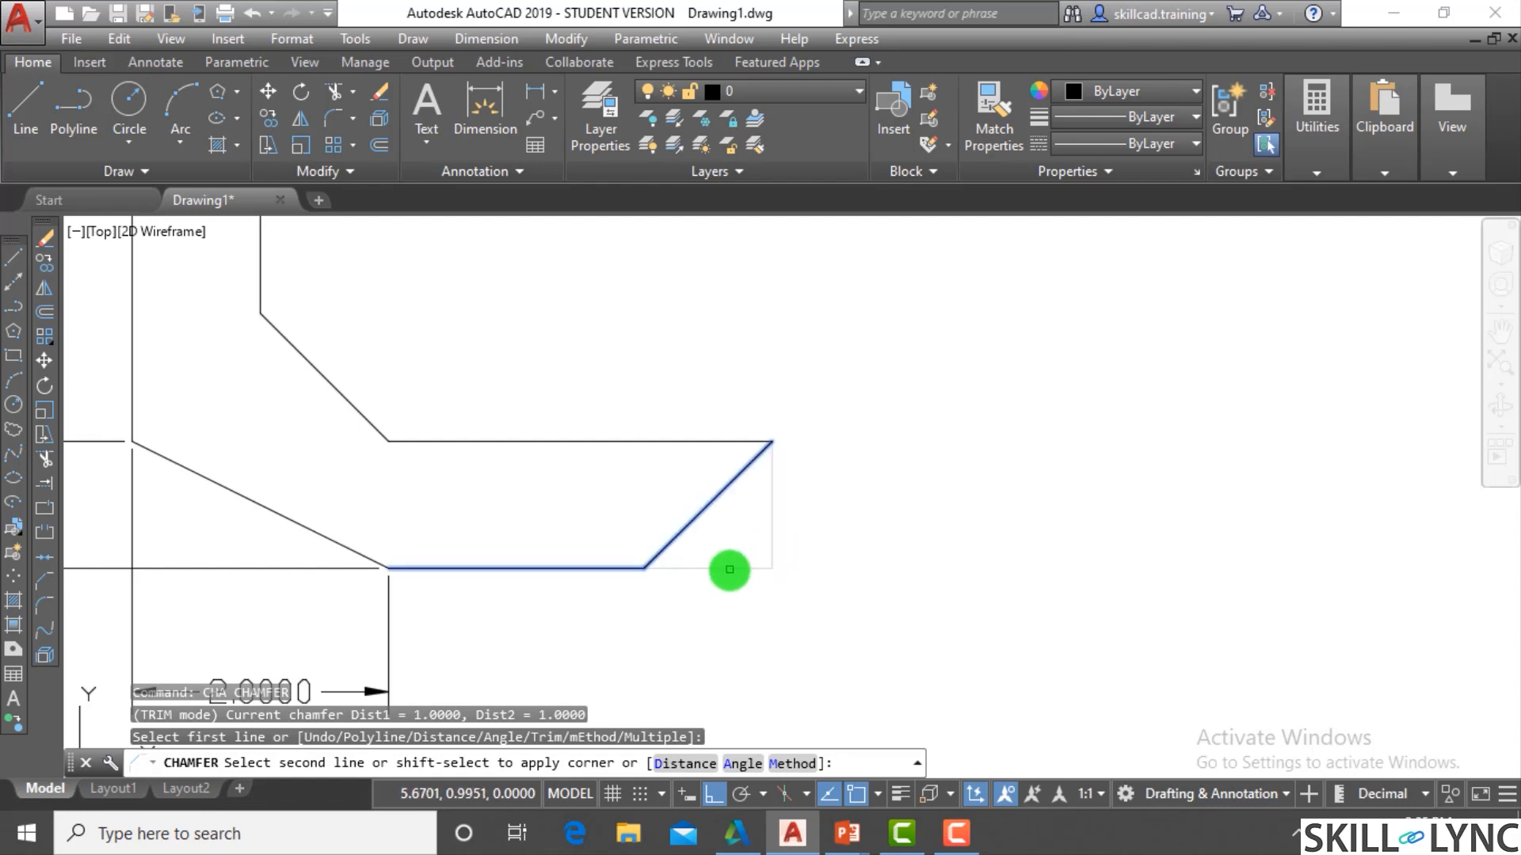
left_click(729, 570)
scroll(831, 568, "down", 1)
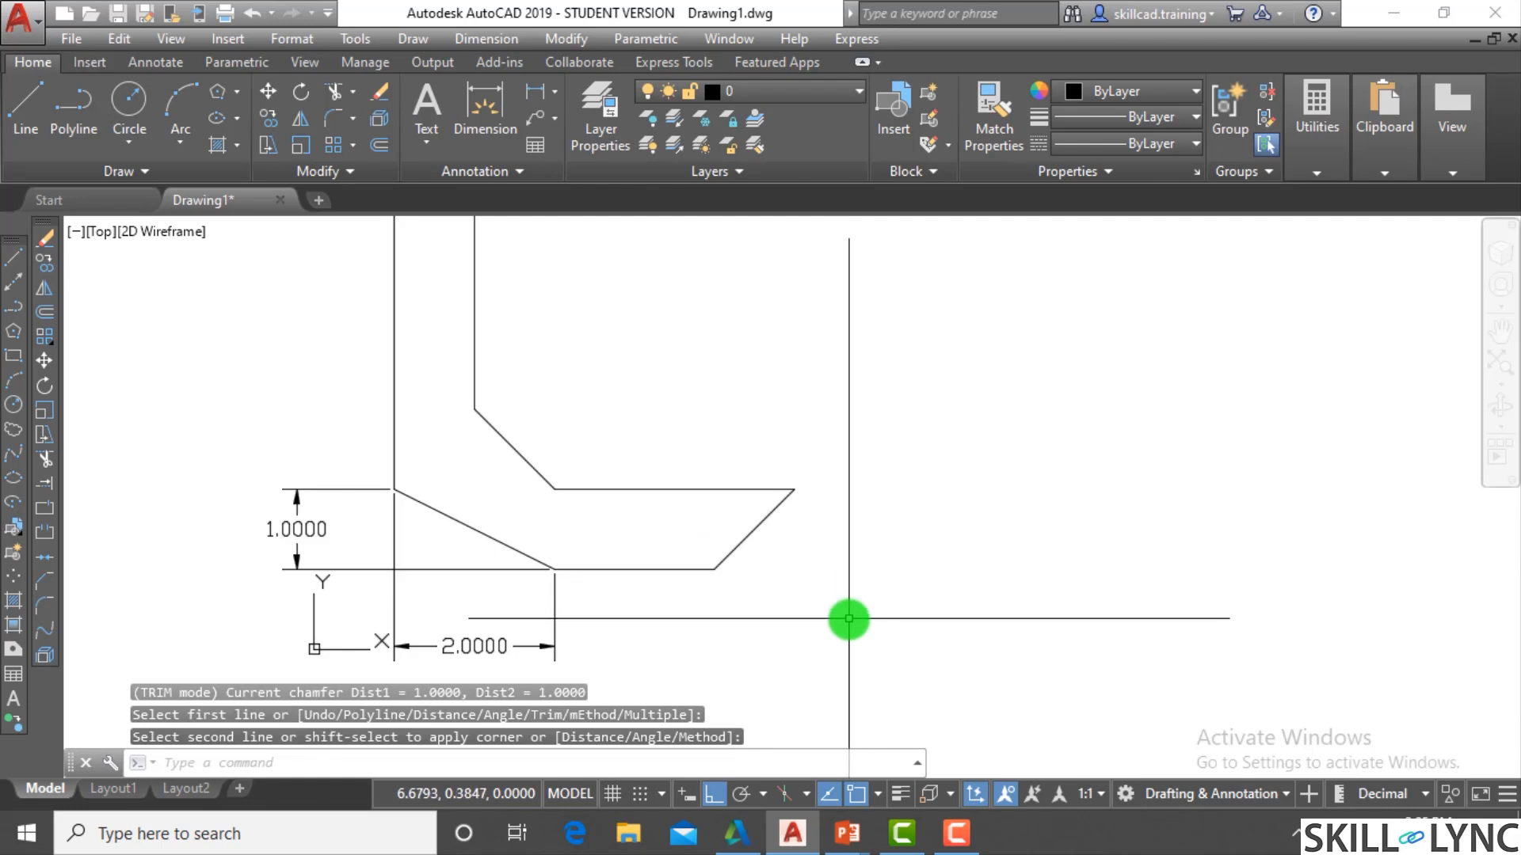
scroll(852, 612, "down", 2)
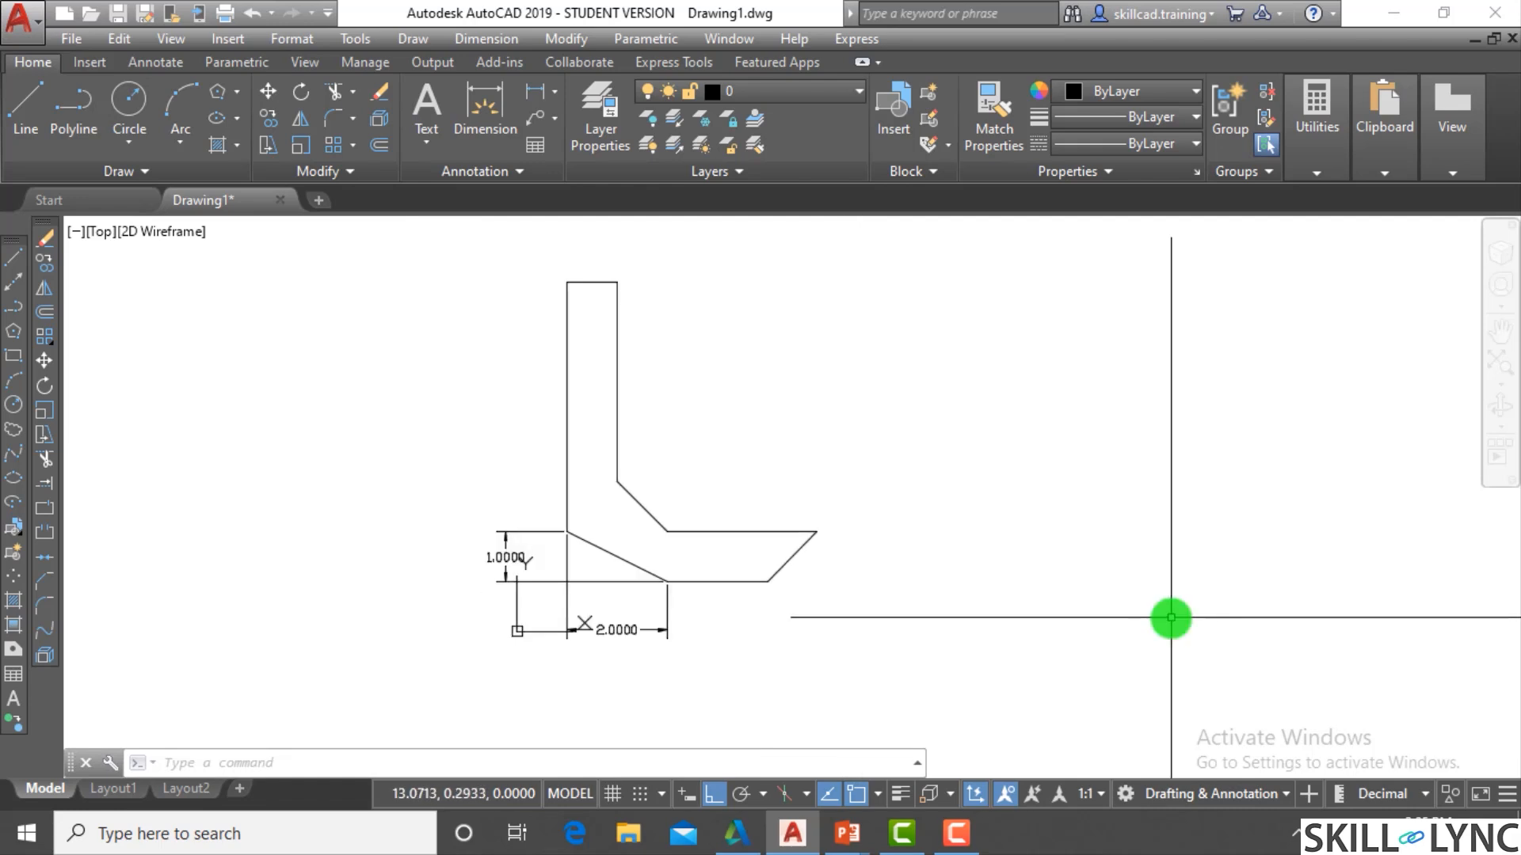
key("Escape")
key("Escape")
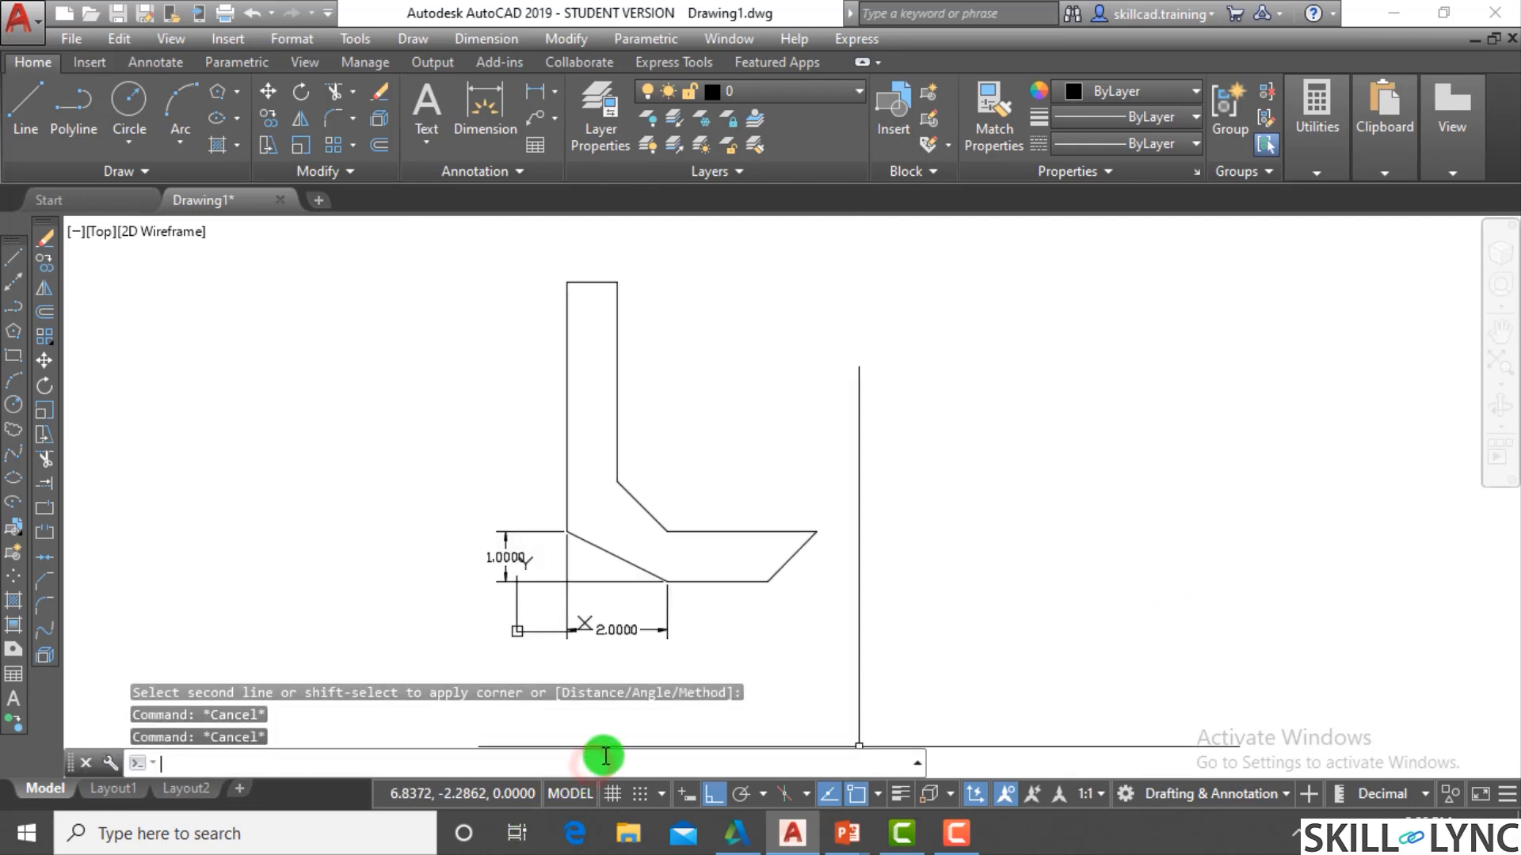
Chamfer the outer corner at the top of the vertical leg by length 1 and angle 30, taking the outer vertical edge first
type("cha")
key("Return")
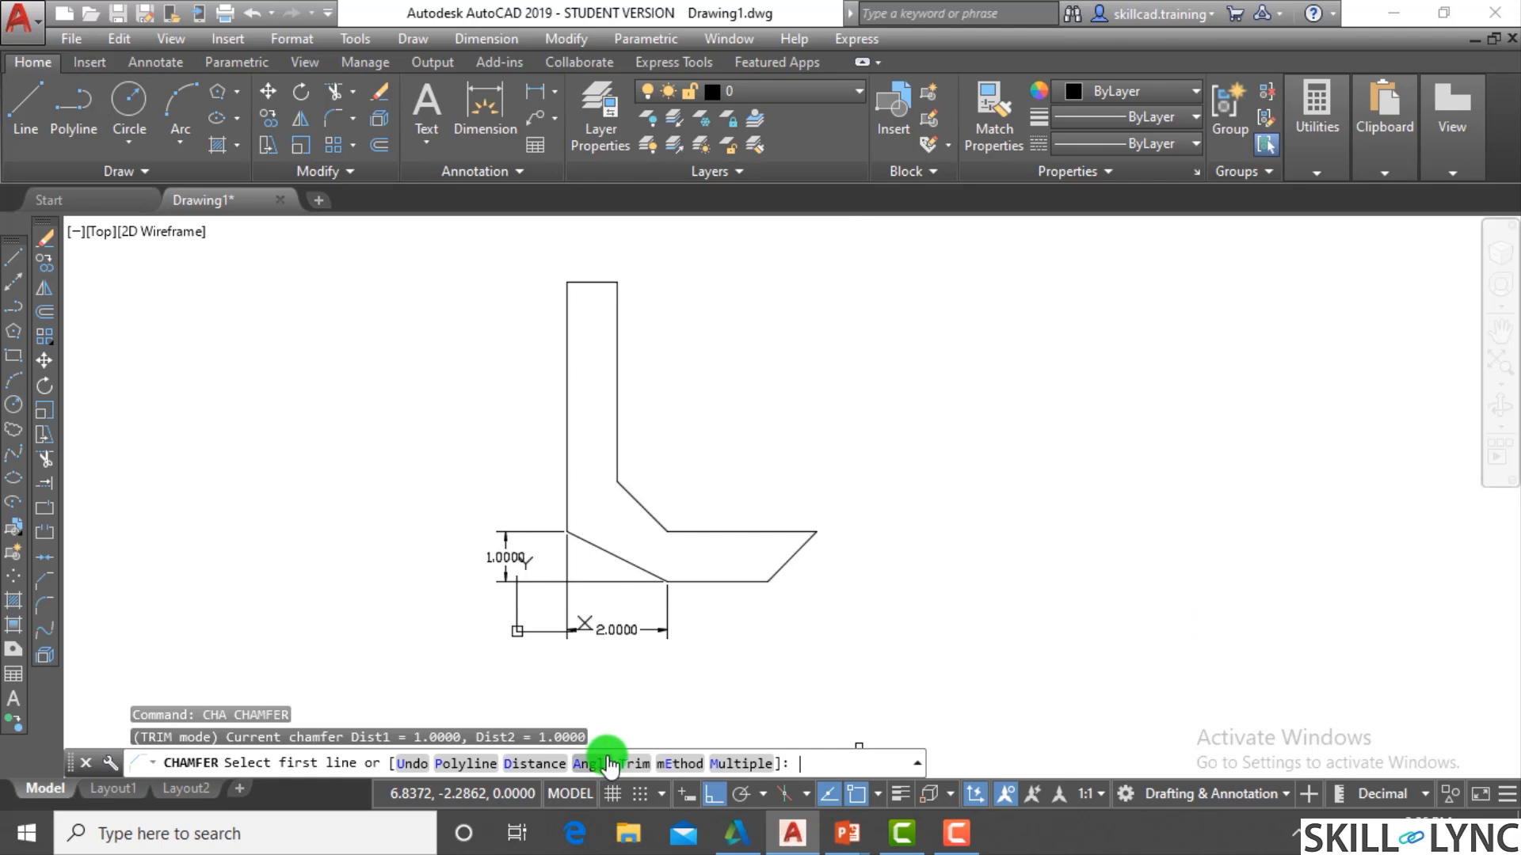
scroll(560, 267, "up", 6)
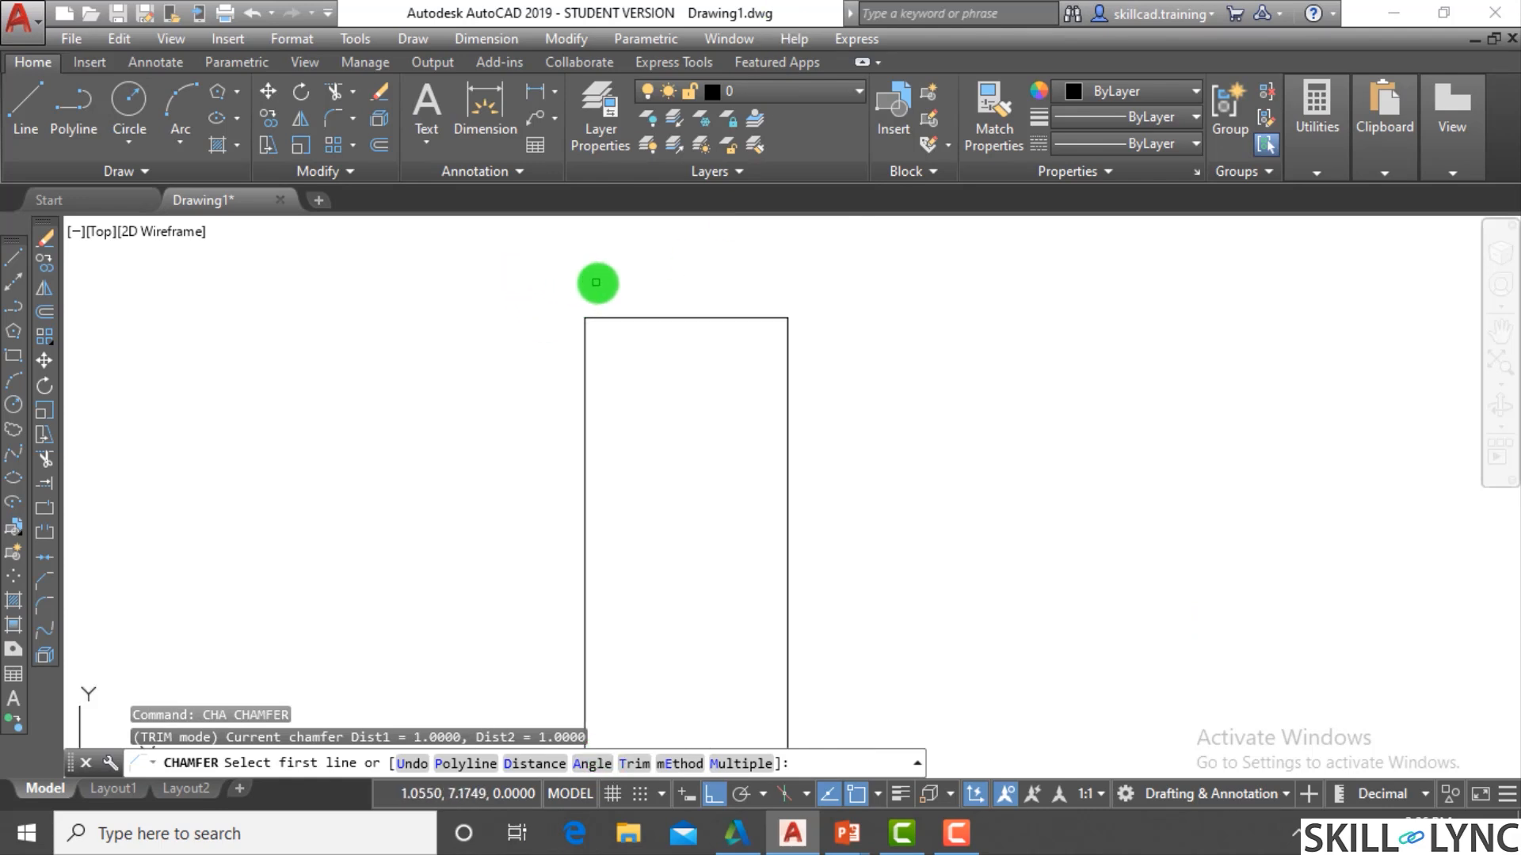
scroll(596, 283, "down", 3)
scroll(633, 317, "up", 2)
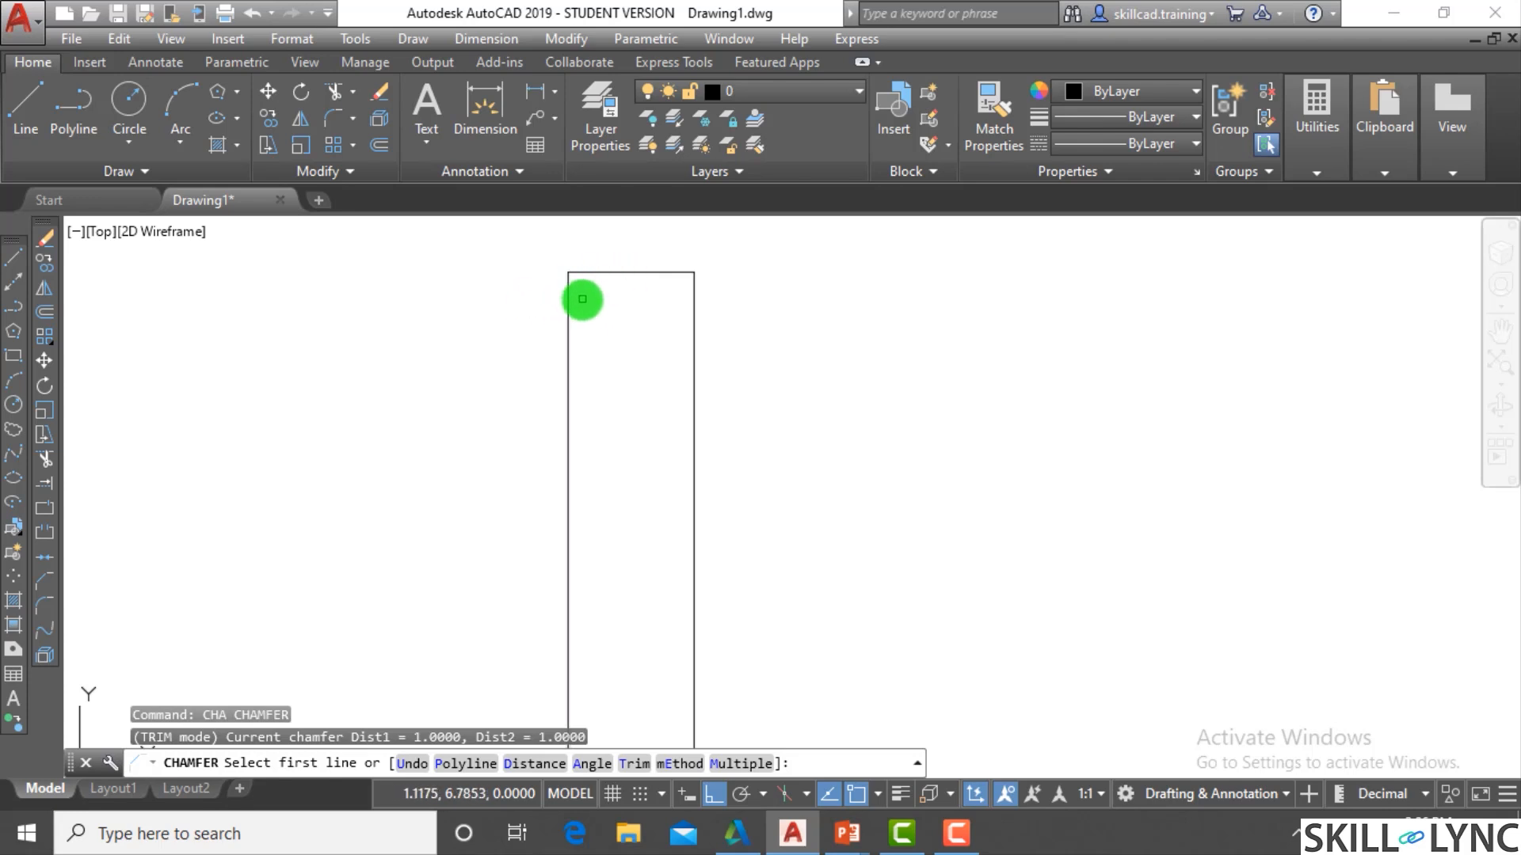
scroll(655, 299, "down", 5)
scroll(673, 300, "up", 3)
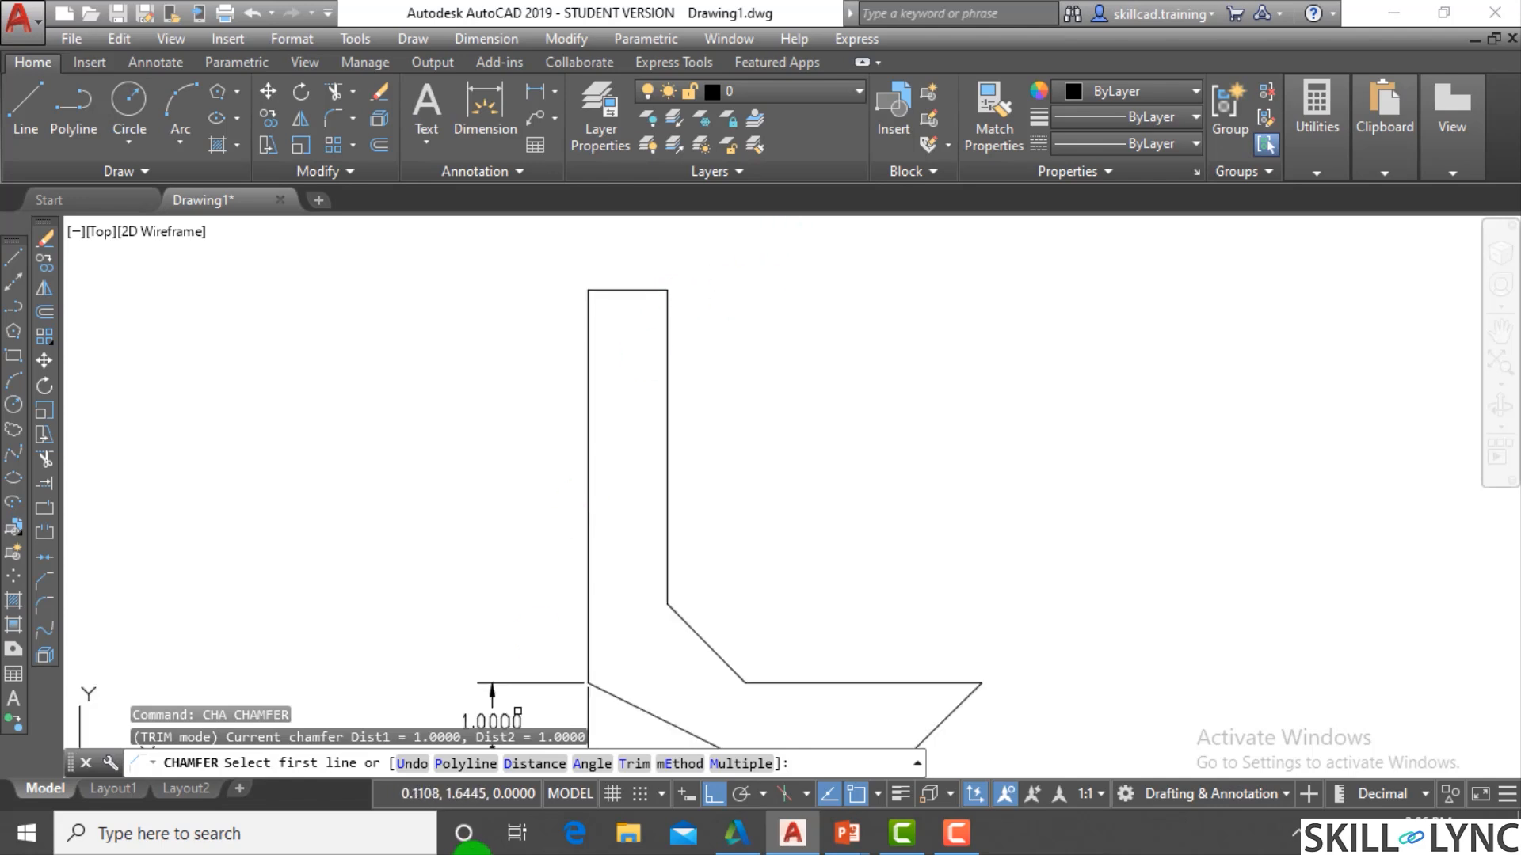
left_click(592, 765)
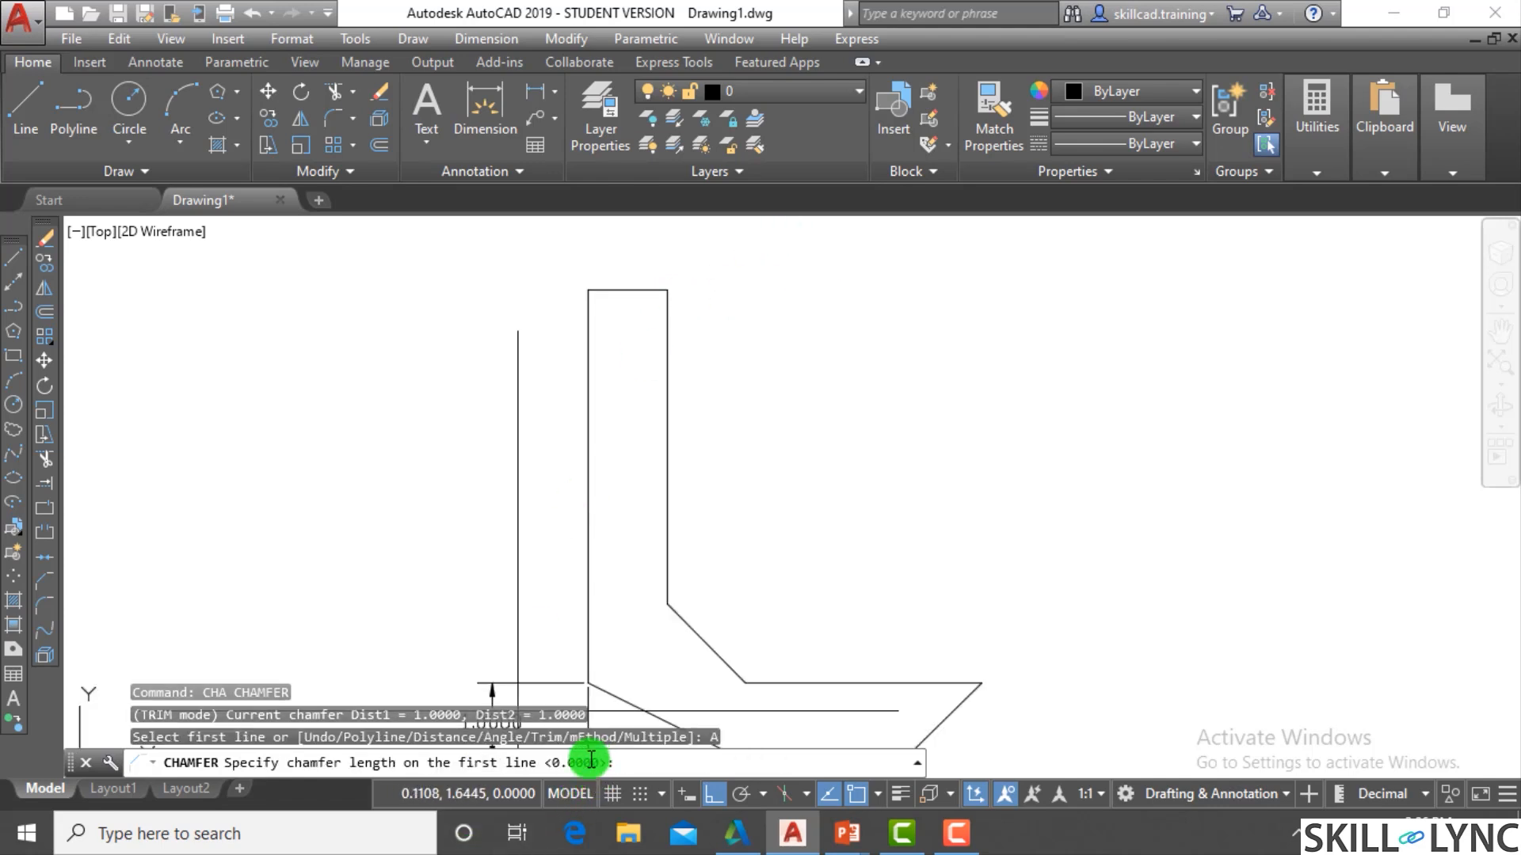
left_click(650, 765)
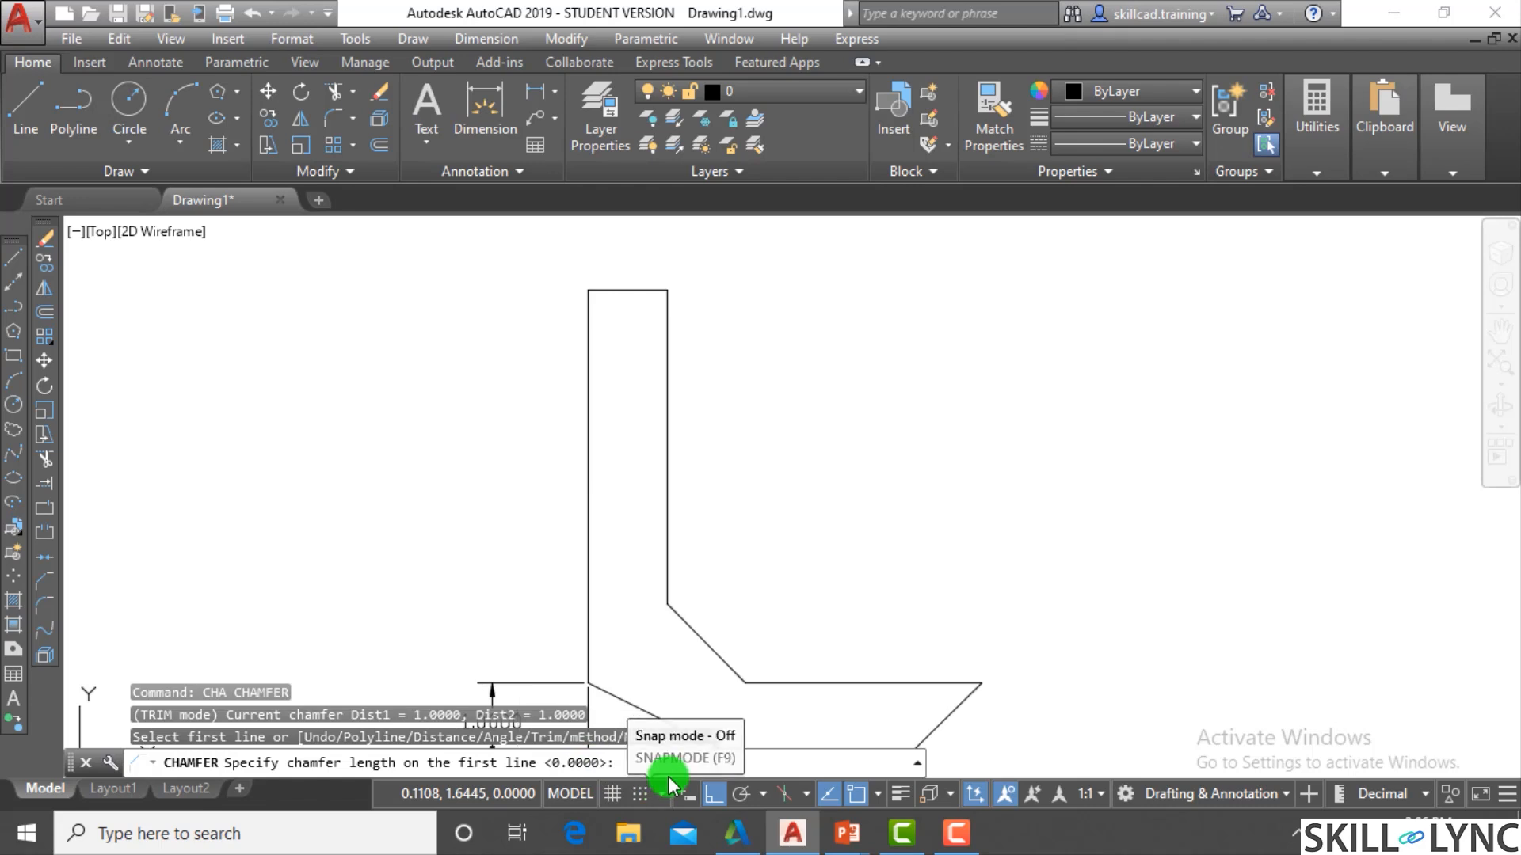
type("1")
key("Return")
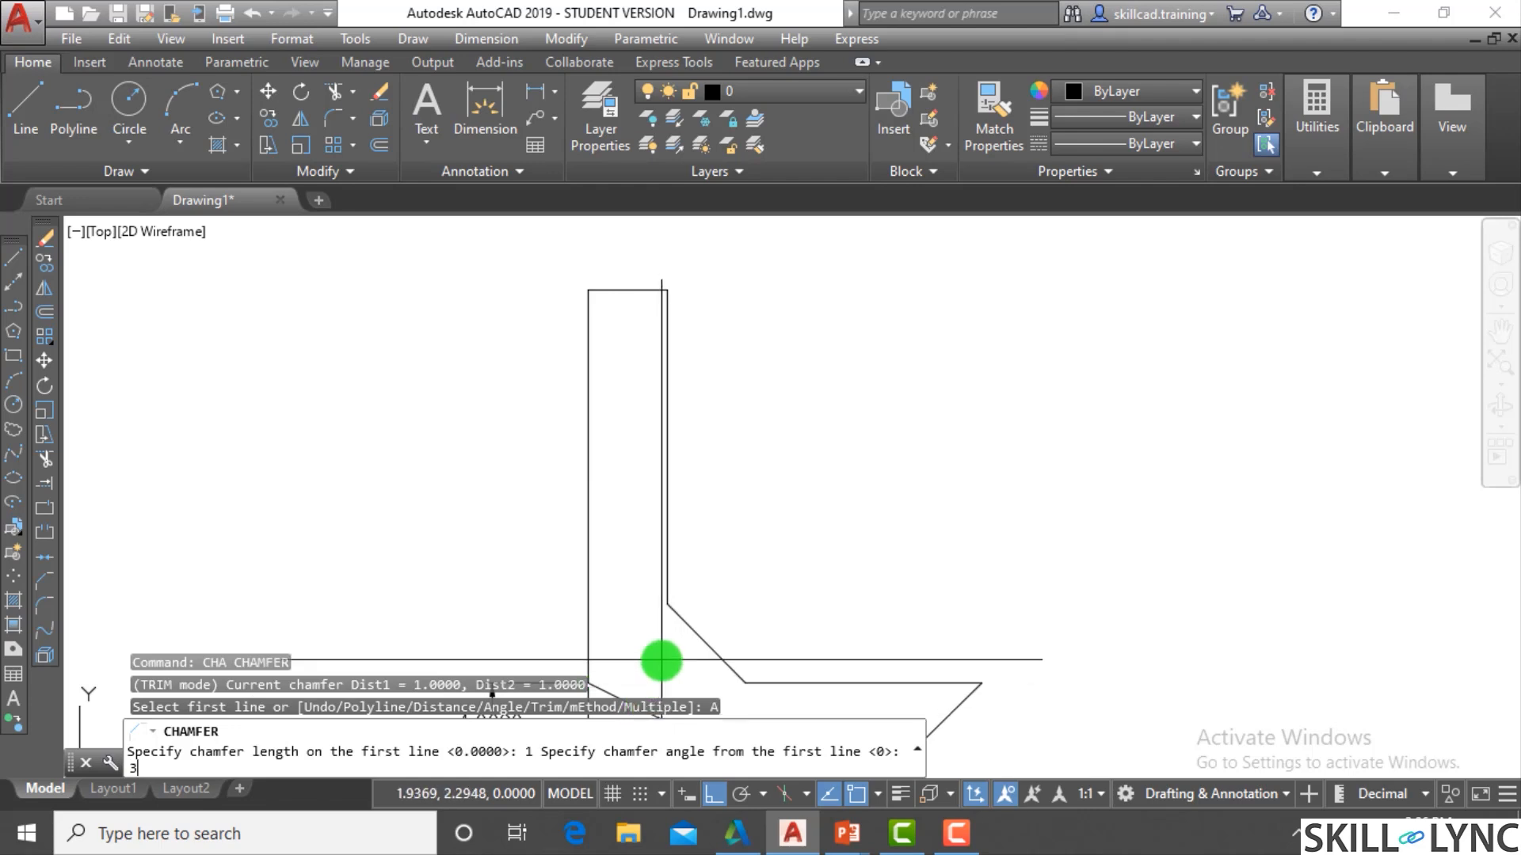
type("0")
key("Return")
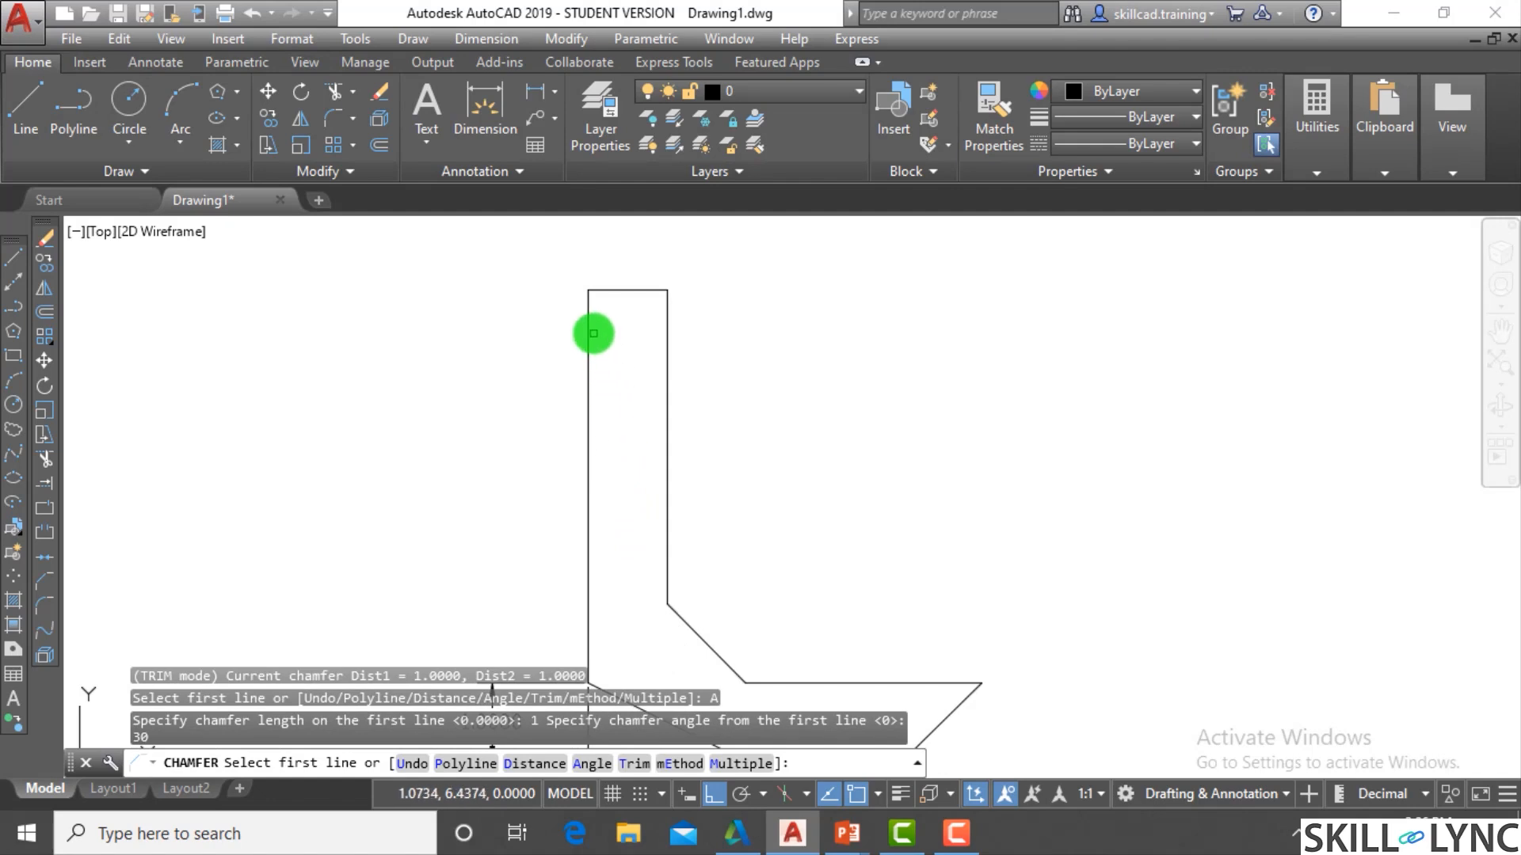
left_click(588, 336)
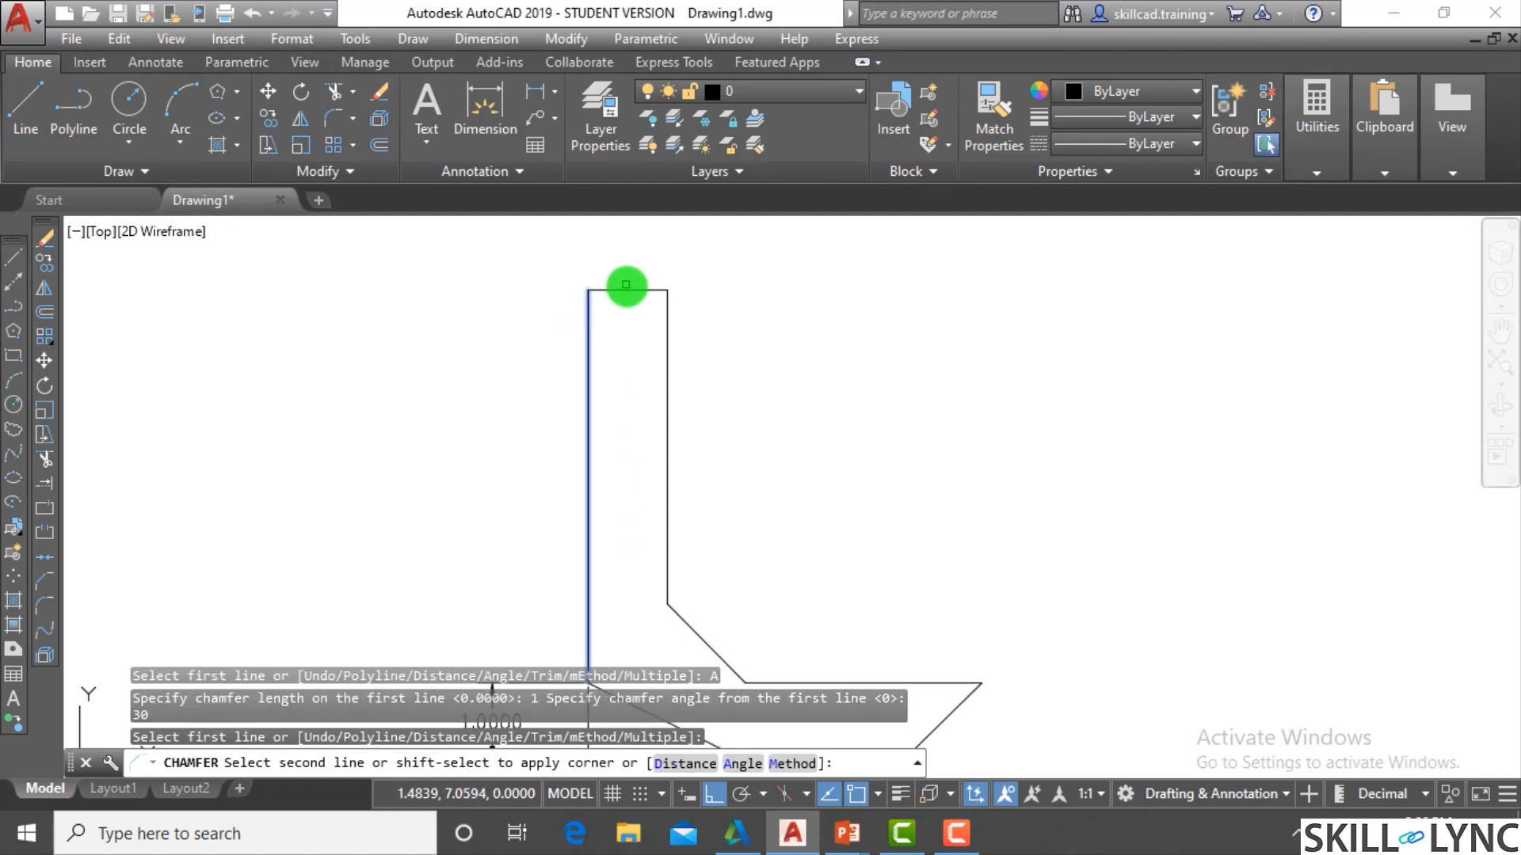
left_click(626, 284)
key("Escape")
key("Escape")
key("Escape")
Add a vertical linear dimension between the two endpoints of the top corner's chamfer, placed outside the outline
scroll(602, 286, "up", 1)
type("di")
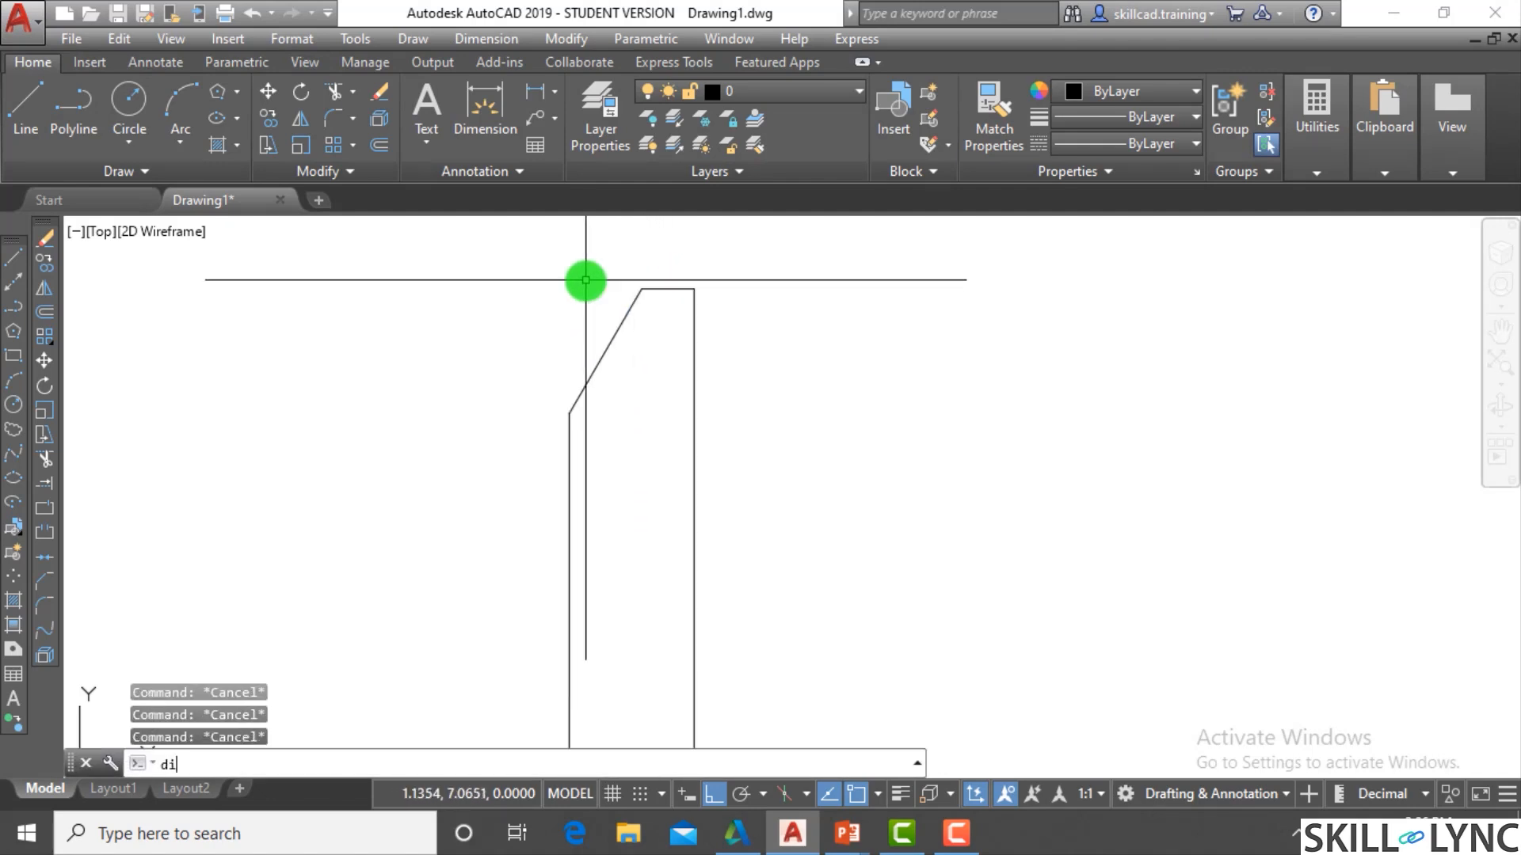
type("mlin")
key("Return")
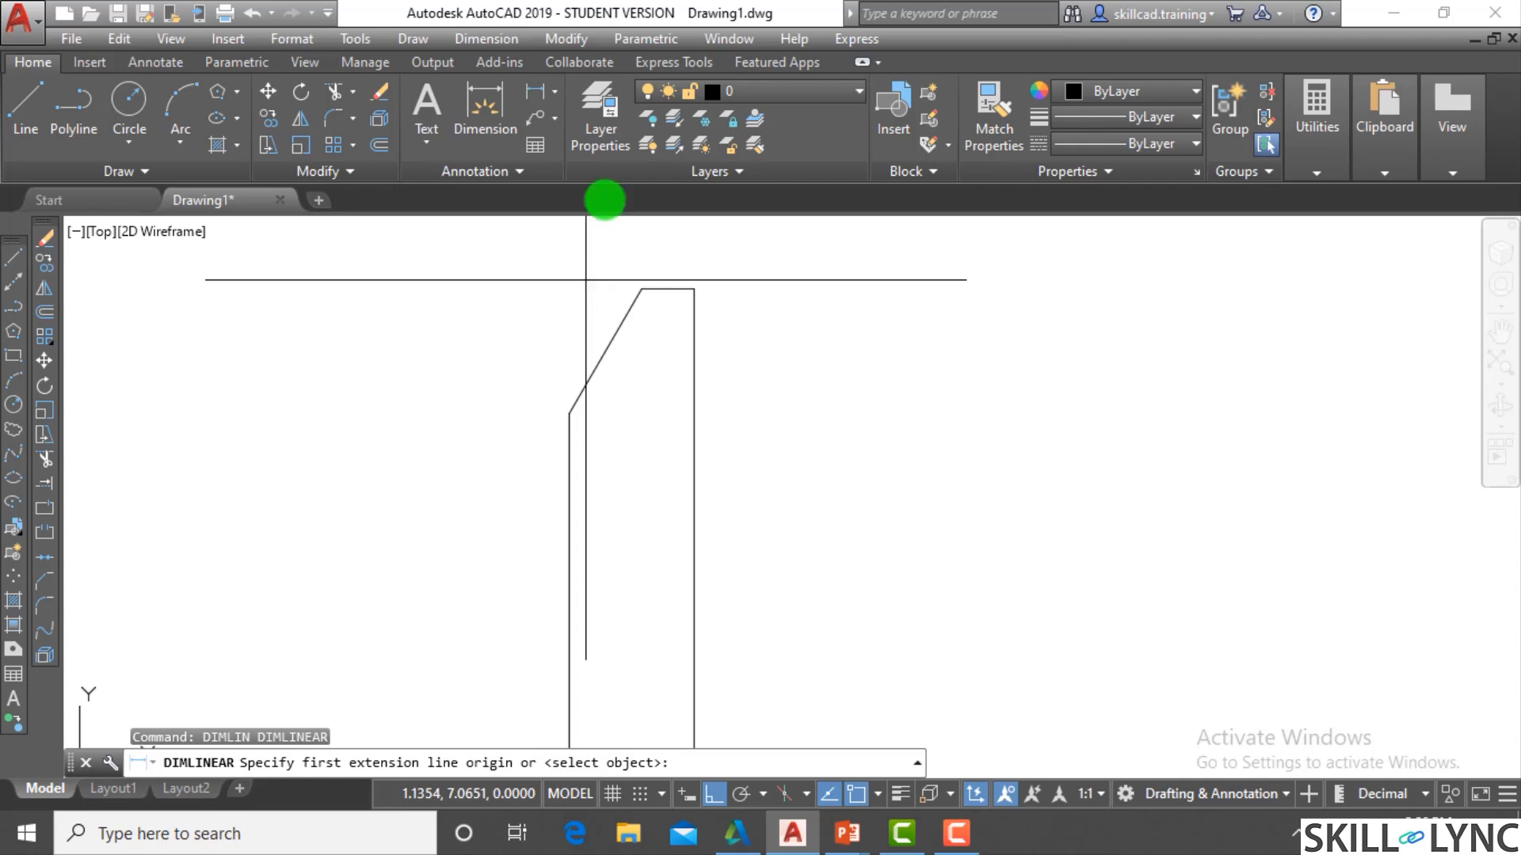
scroll(573, 401, "up", 2)
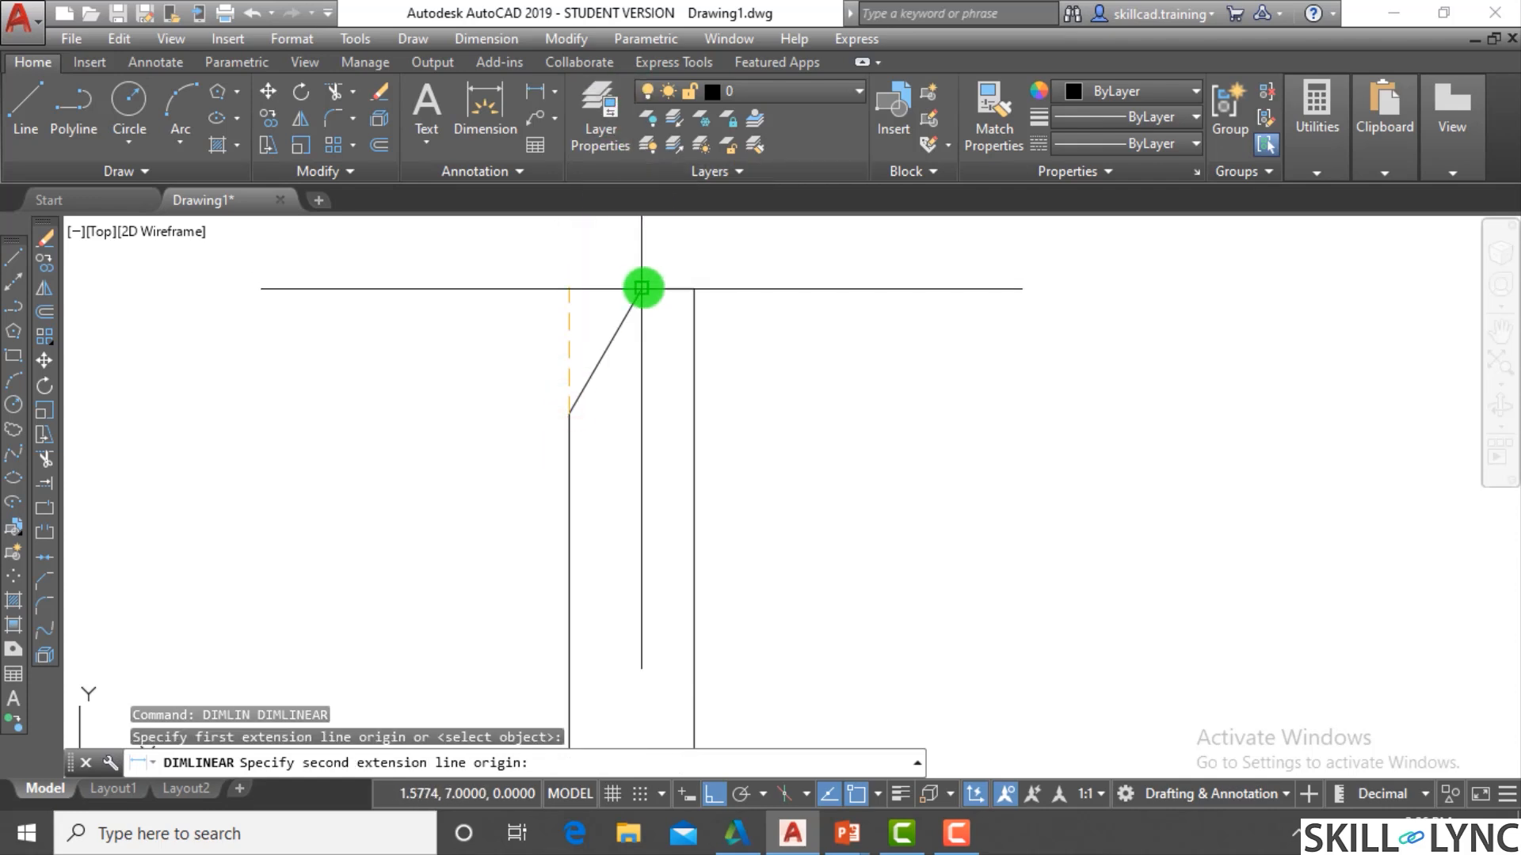
left_click(641, 289)
left_click(469, 346)
key("Escape")
key("Escape")
key("Escape")
Draw a short vertical reference line upward from the lower endpoint of the top corner's chamfer
type("l")
key("Return")
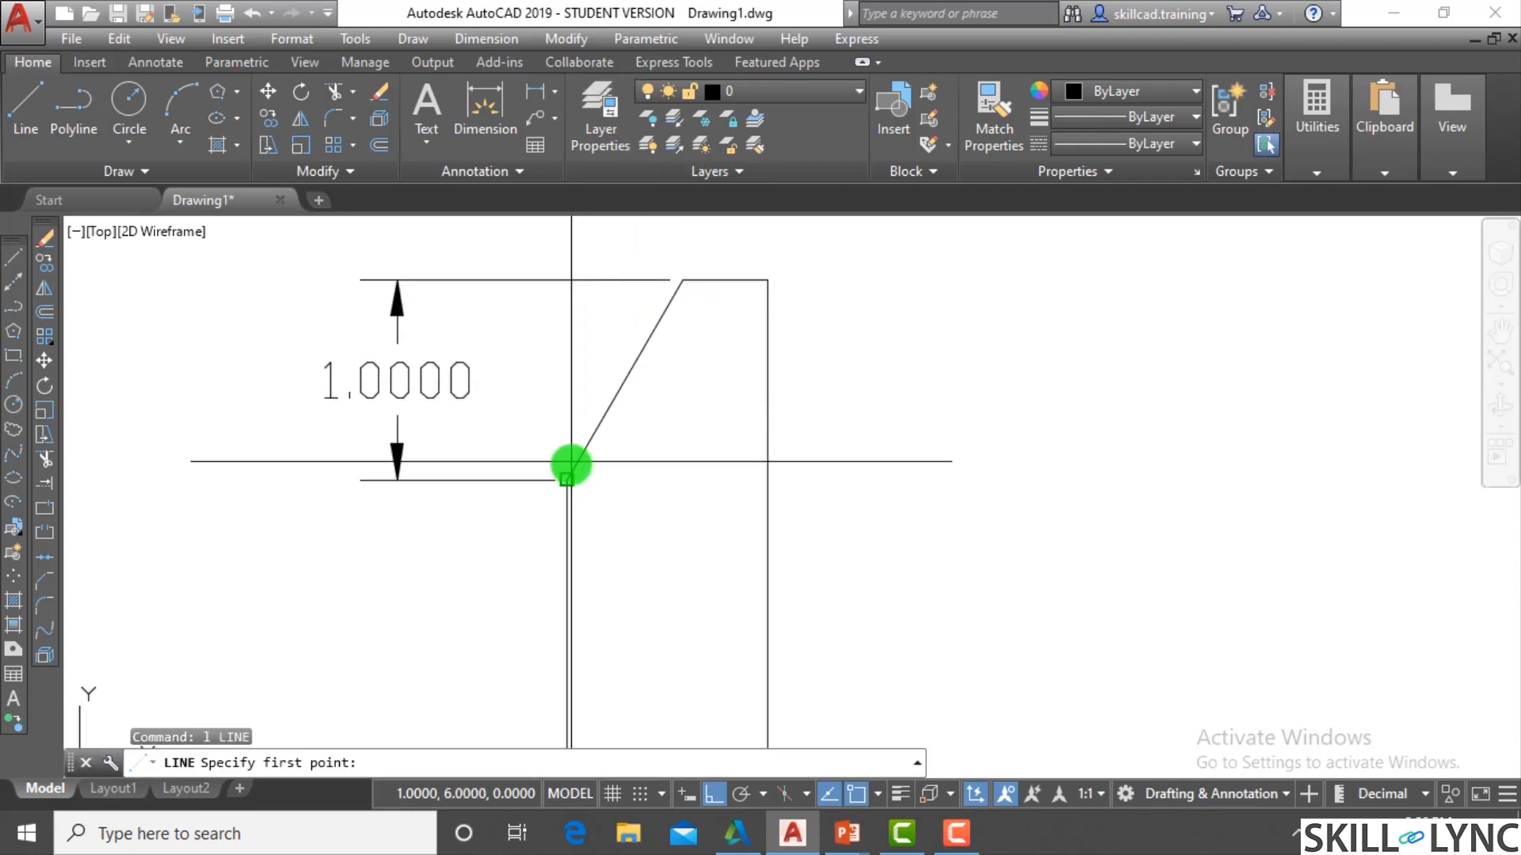
left_click(567, 475)
left_click(567, 334)
key("Escape")
key("Escape")
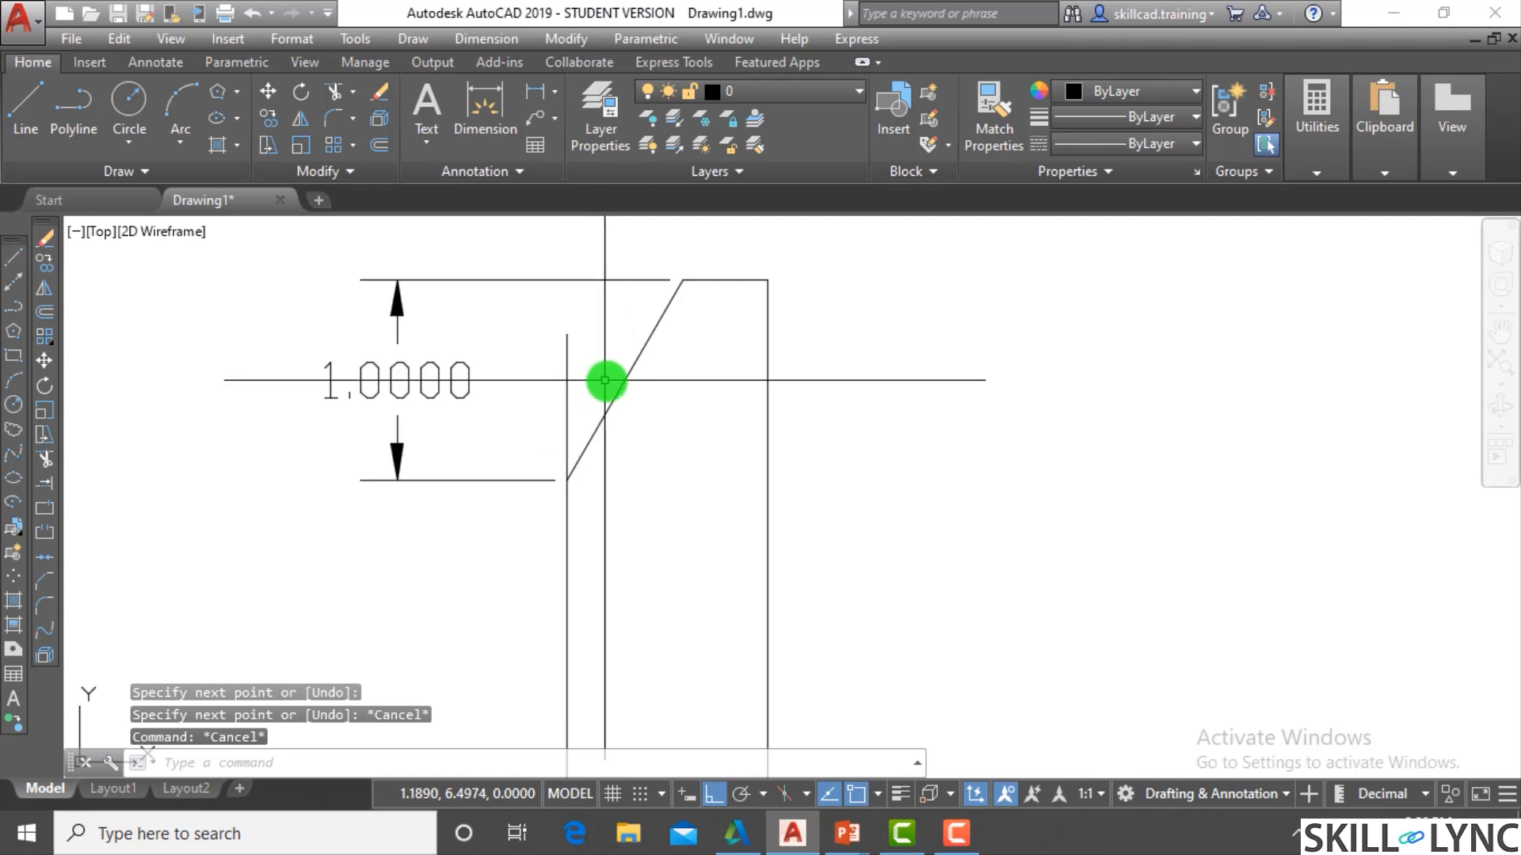
Add an angular dimension between the vertical reference line and the top corner's chamfer line
type("dimang")
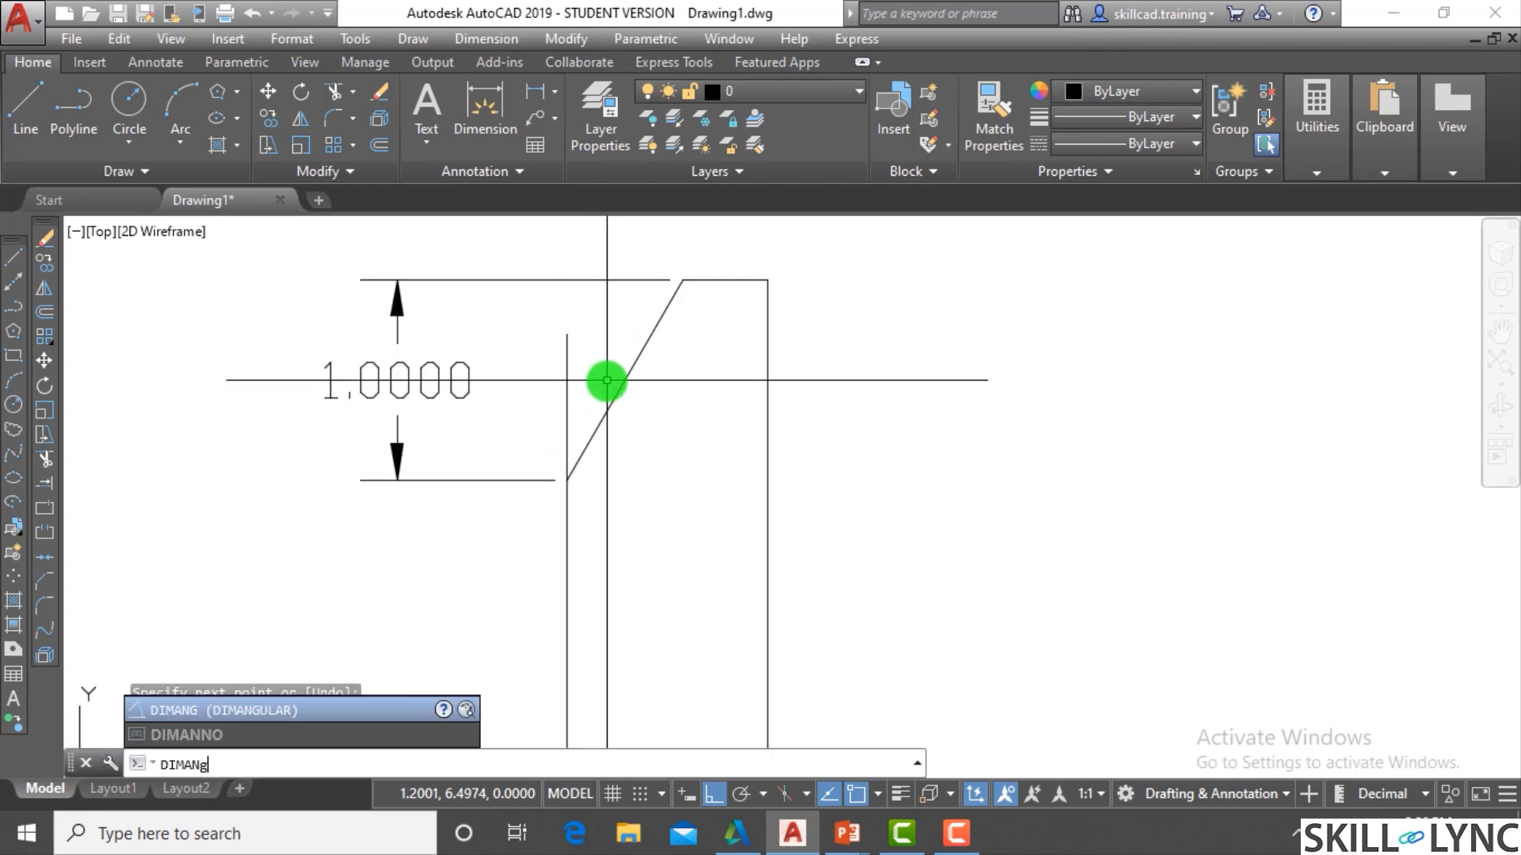
key("Return")
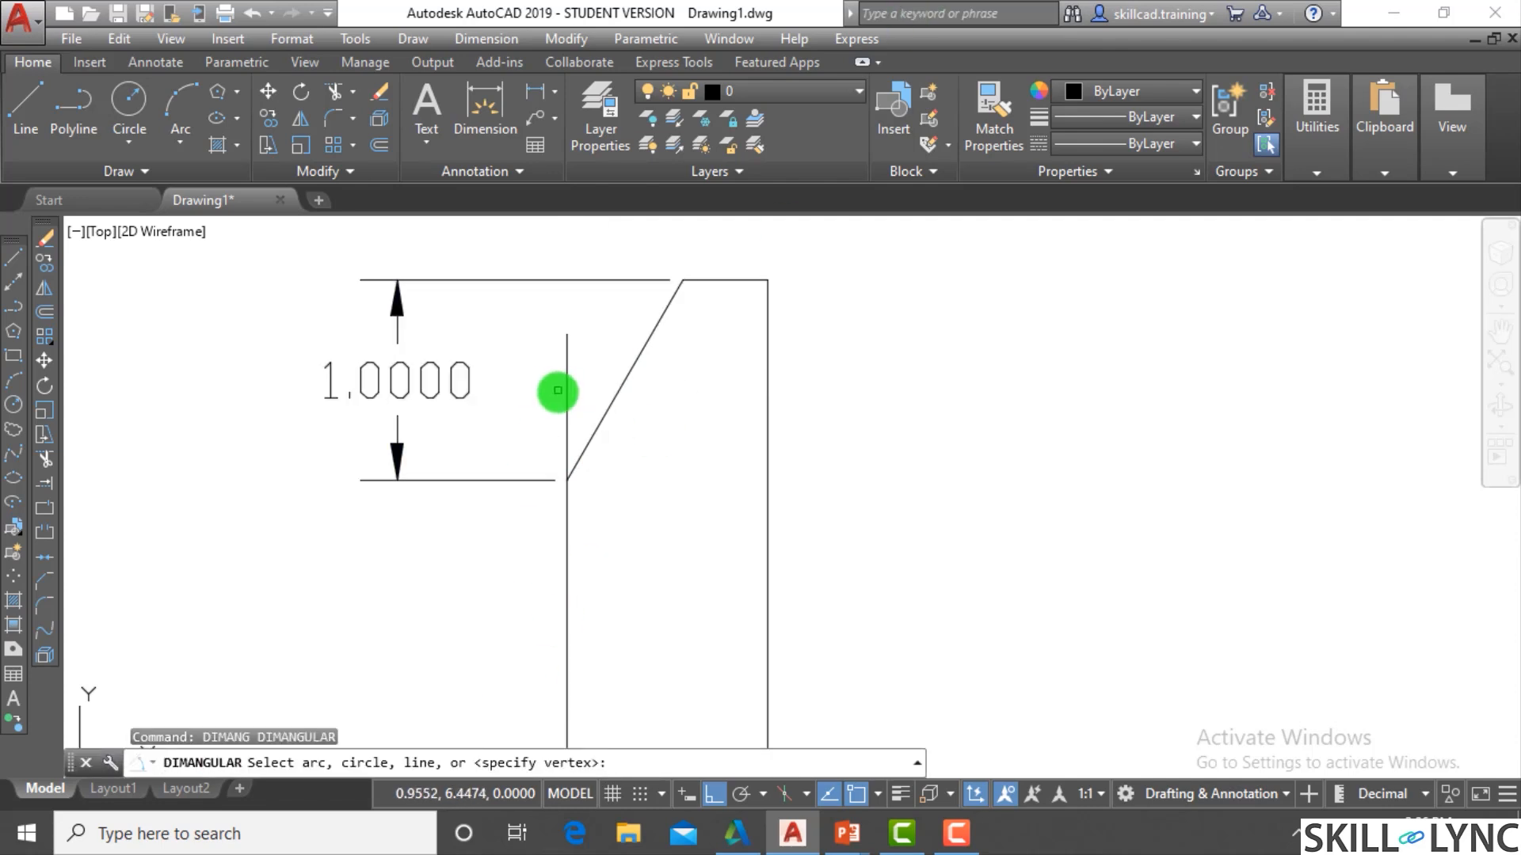
left_click(565, 408)
left_click(609, 410)
scroll(604, 401, "down", 1)
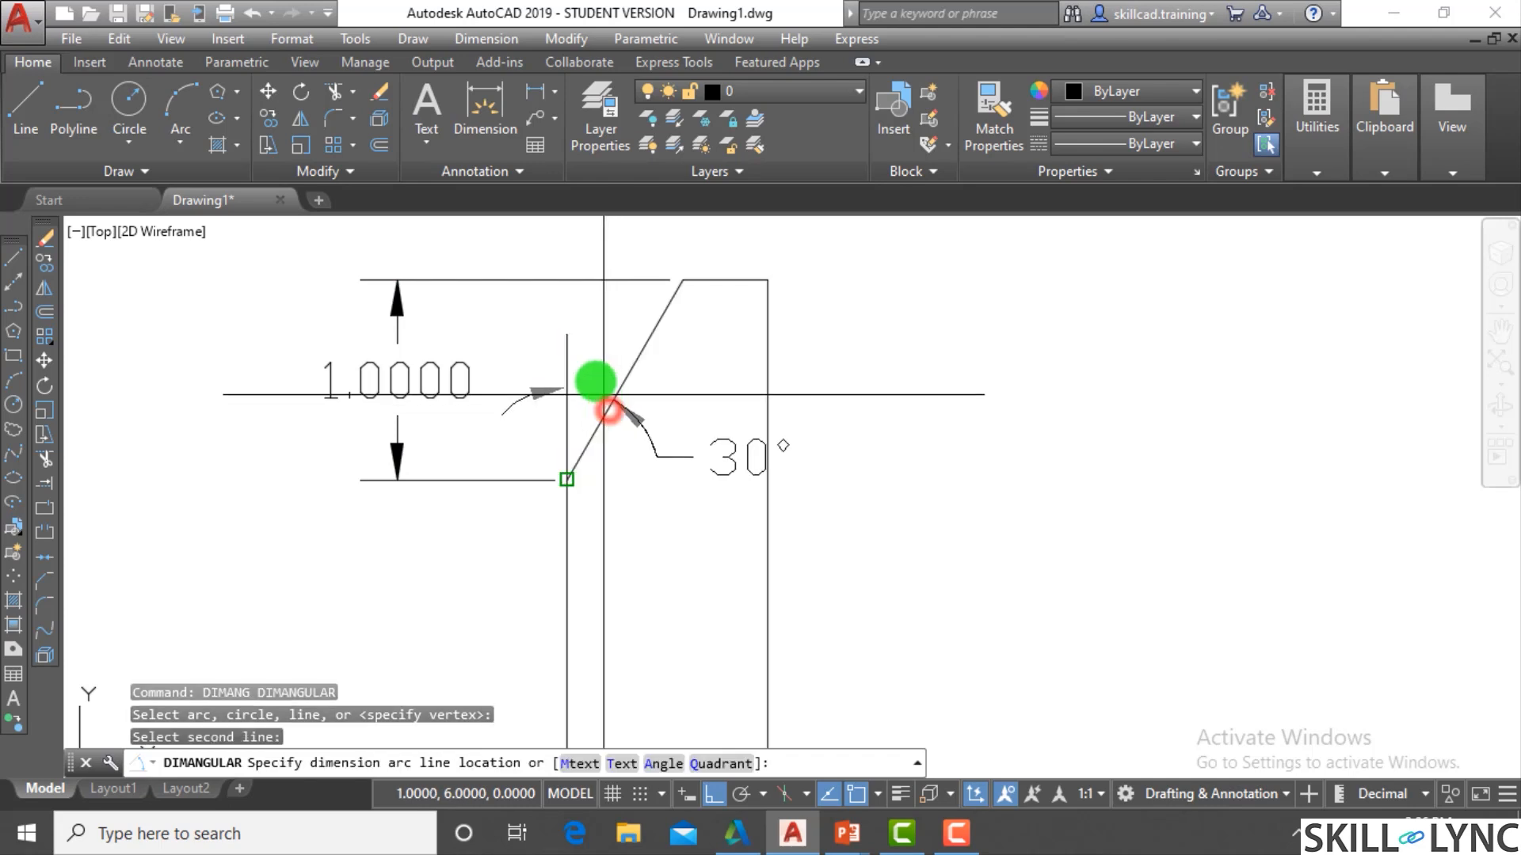
left_click(676, 418)
scroll(609, 396, "down", 2)
scroll(598, 301, "down", 1)
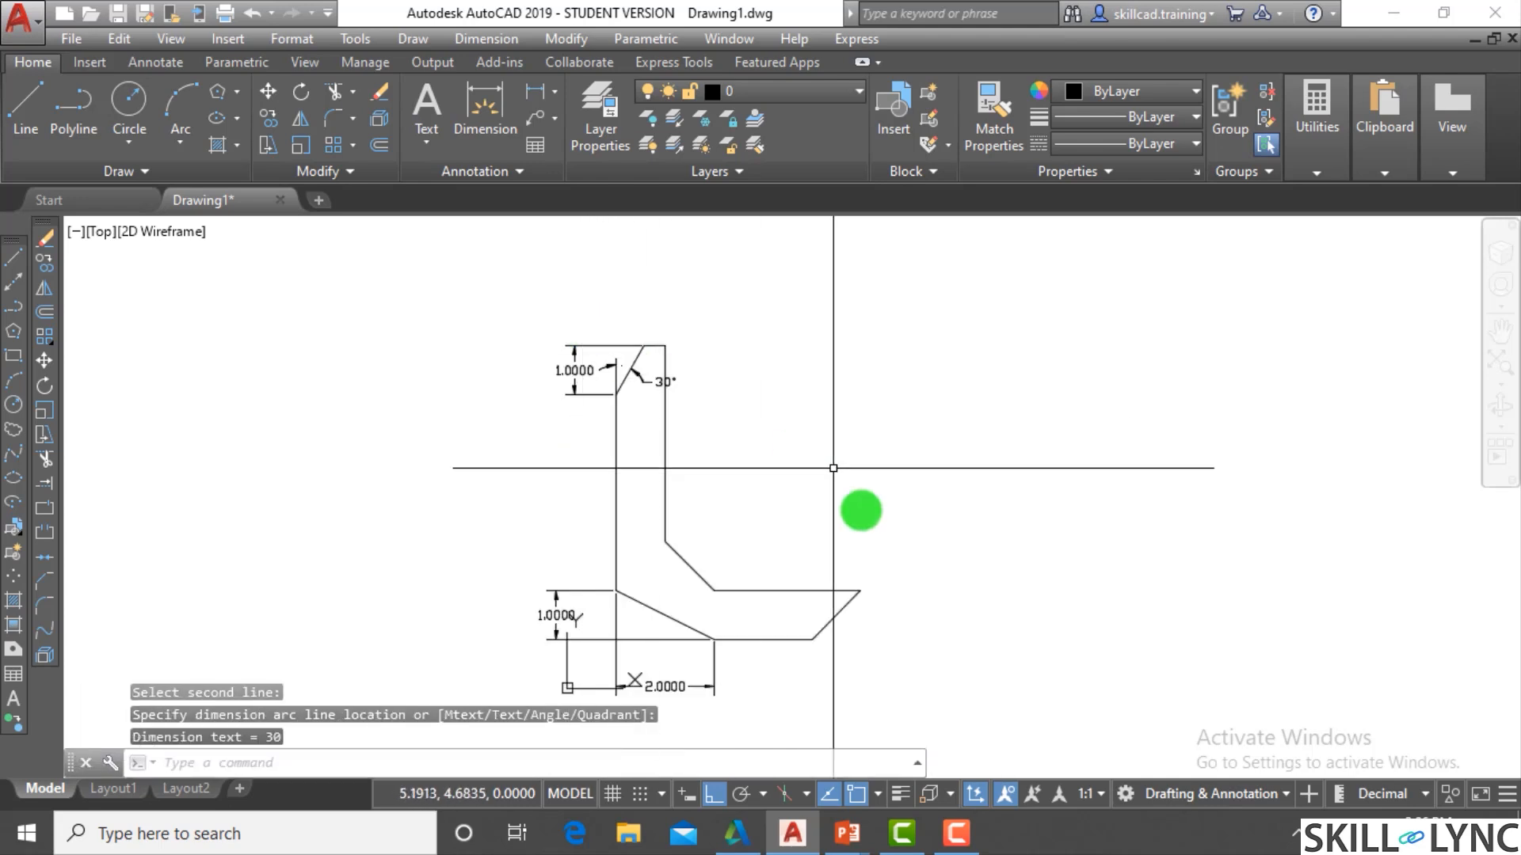
scroll(507, 444, "down", 2)
scroll(1008, 462, "up", 2)
key("Escape")
Draw a vertical line and a horizontal line about 9.9 long from its lower end, forming an open L beside the outline
type("l")
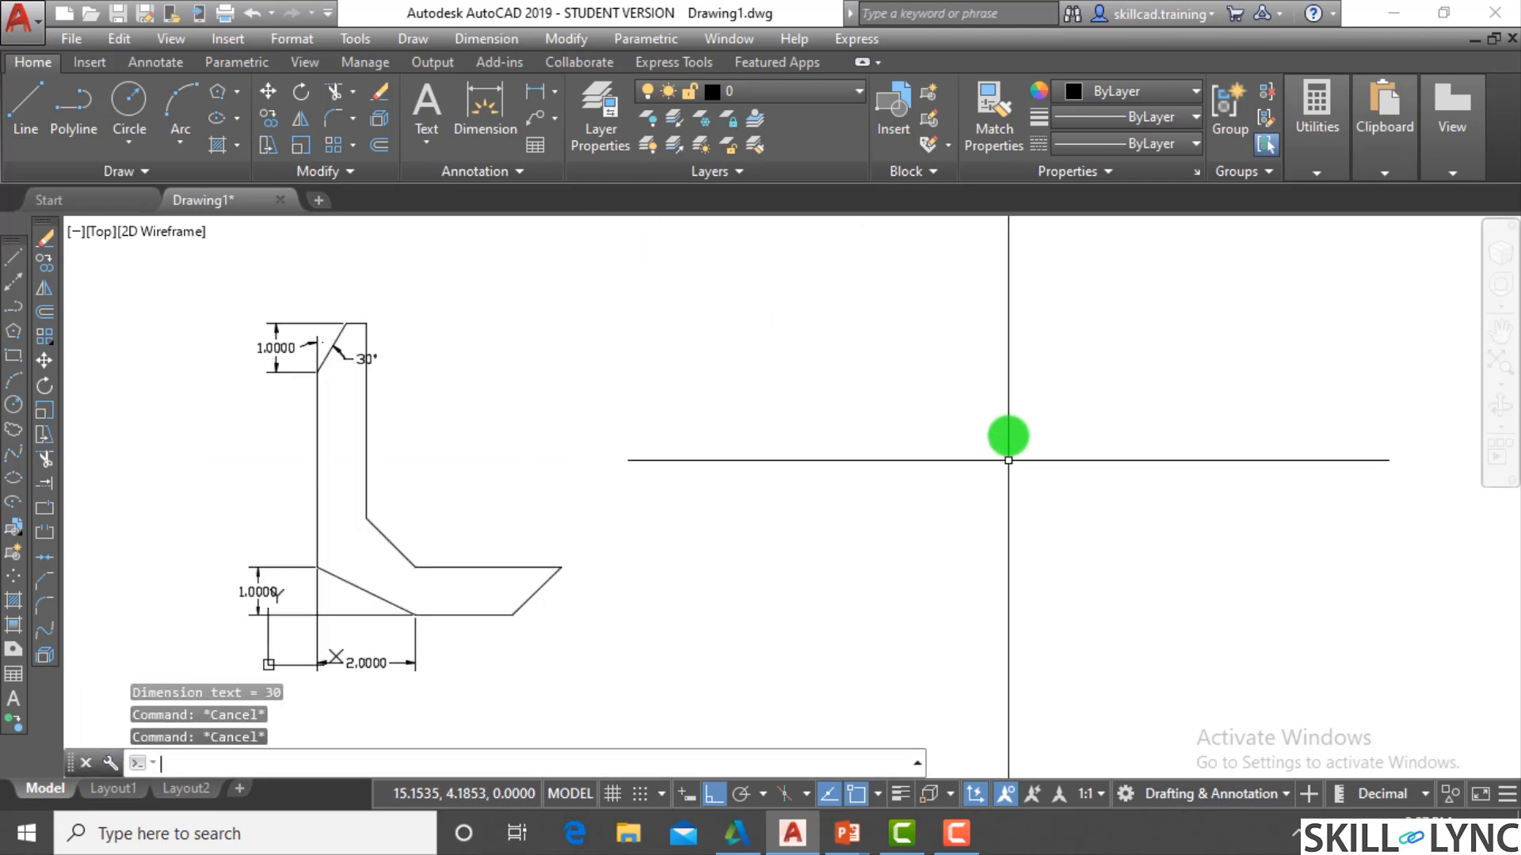
key("Return")
left_click(689, 271)
left_click(669, 615)
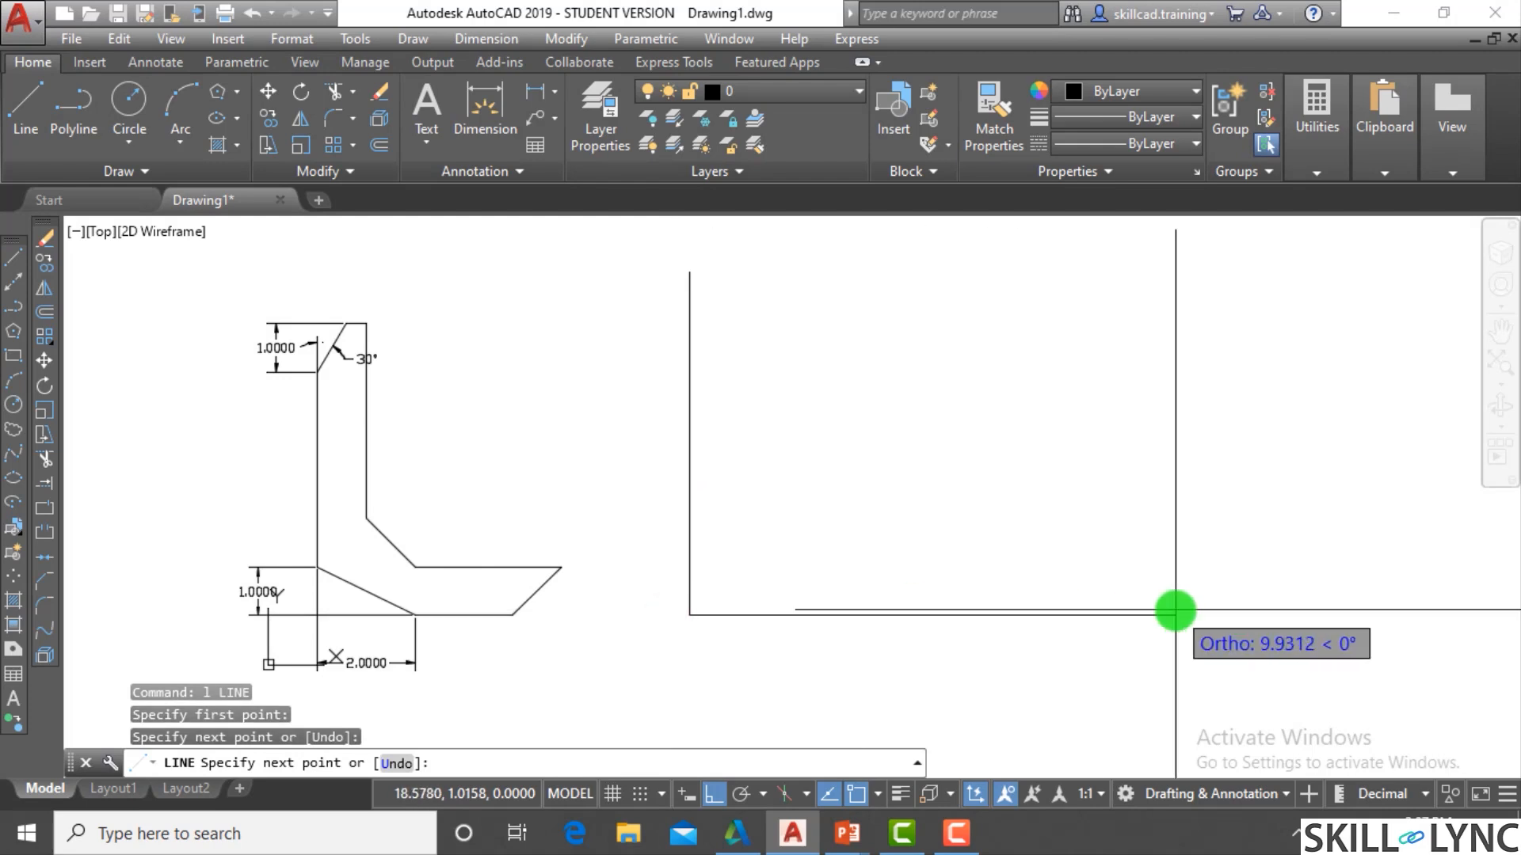
left_click(1175, 614)
key("Escape")
key("Escape")
key("Escape")
Chamfer the new L's corner using the Distance method, with 1 on the vertical line and 3 on the horizontal line
left_click(1095, 534)
type("cha")
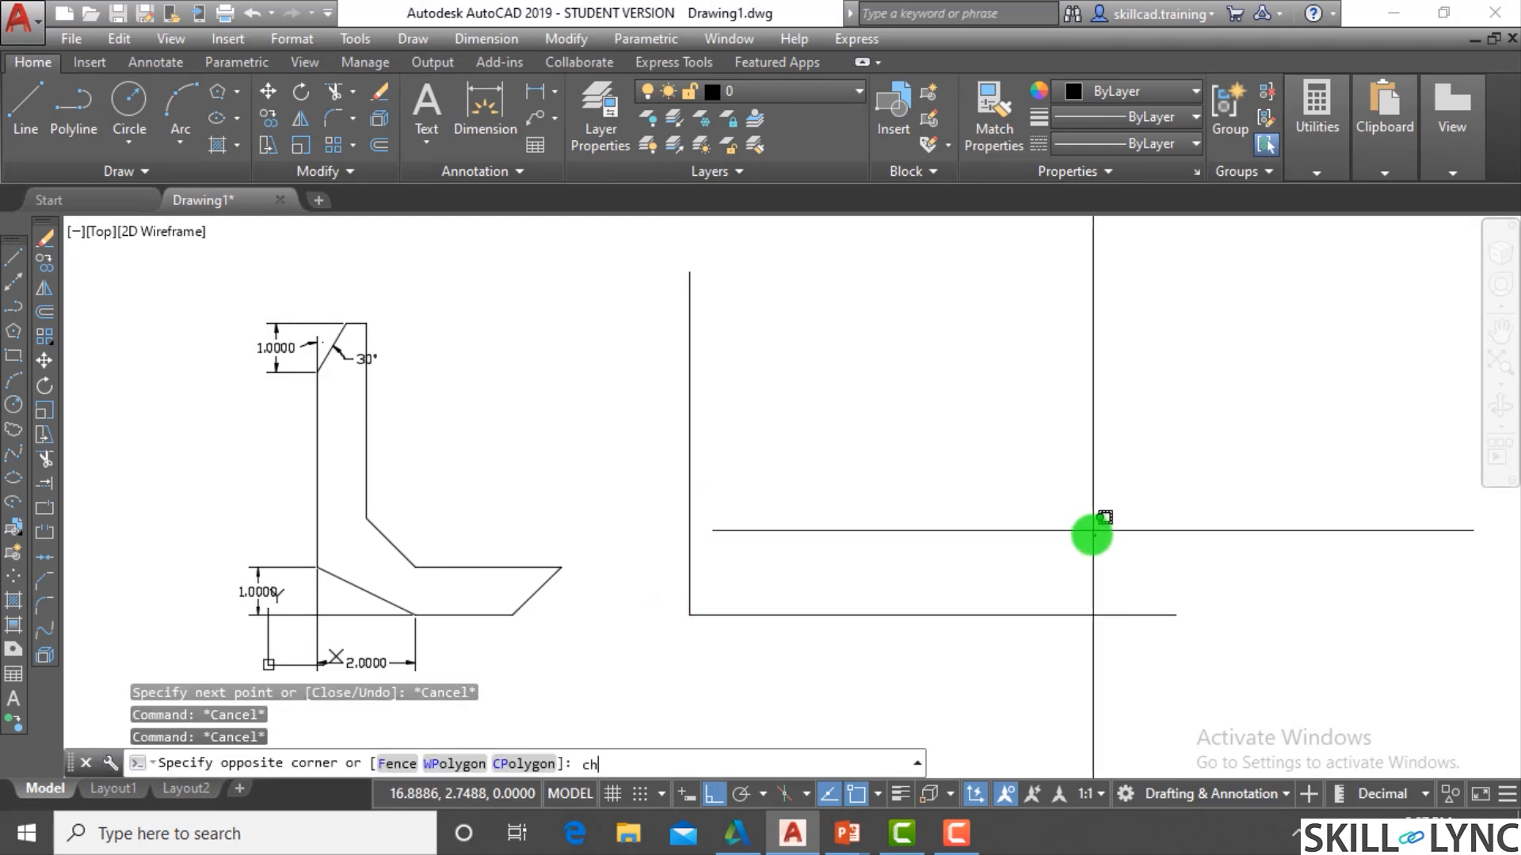
key("Return")
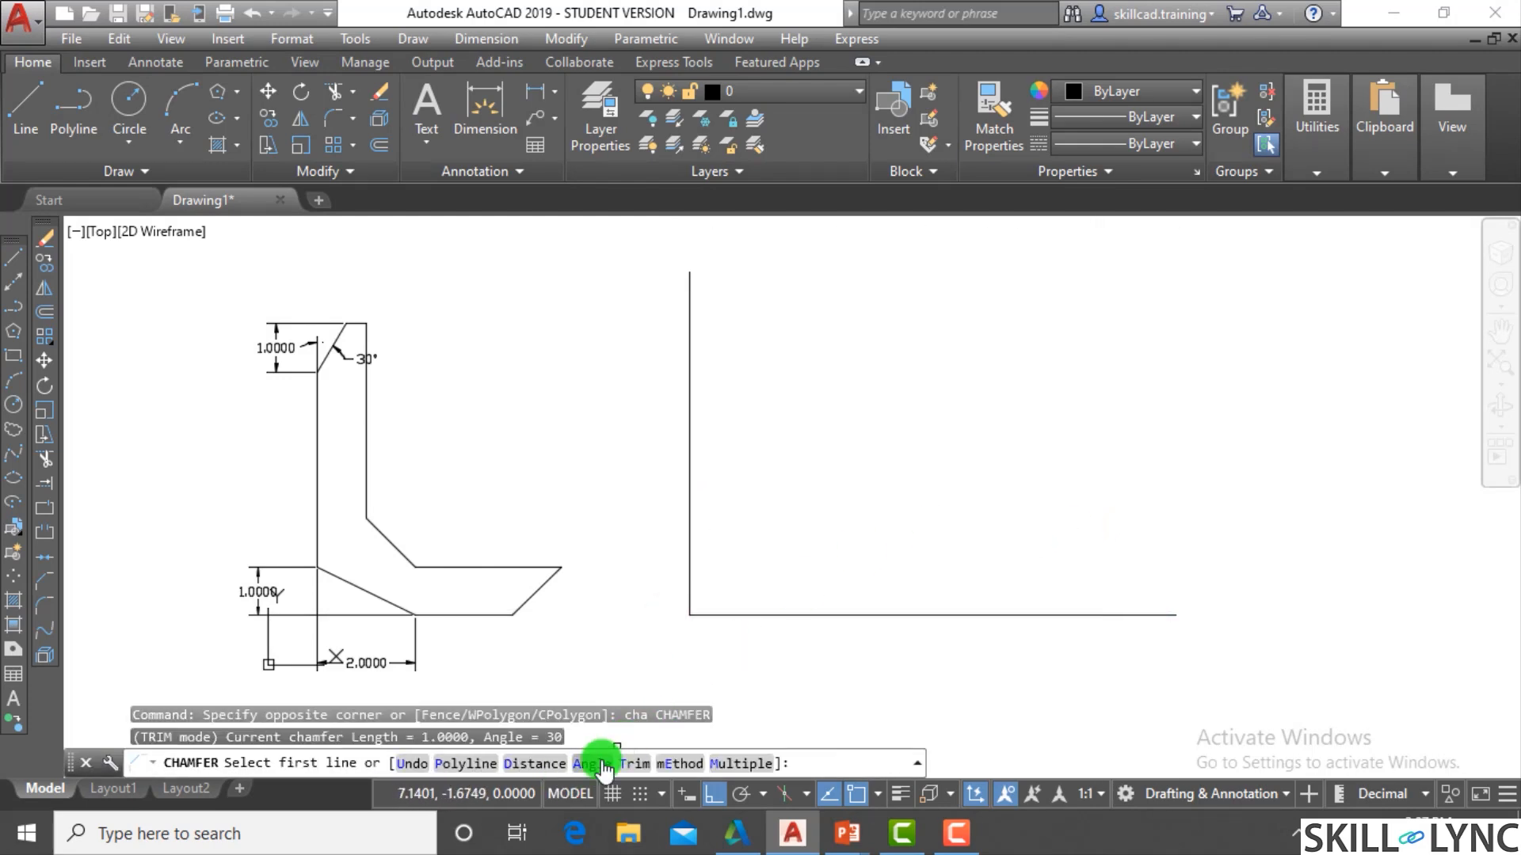
left_click(673, 764)
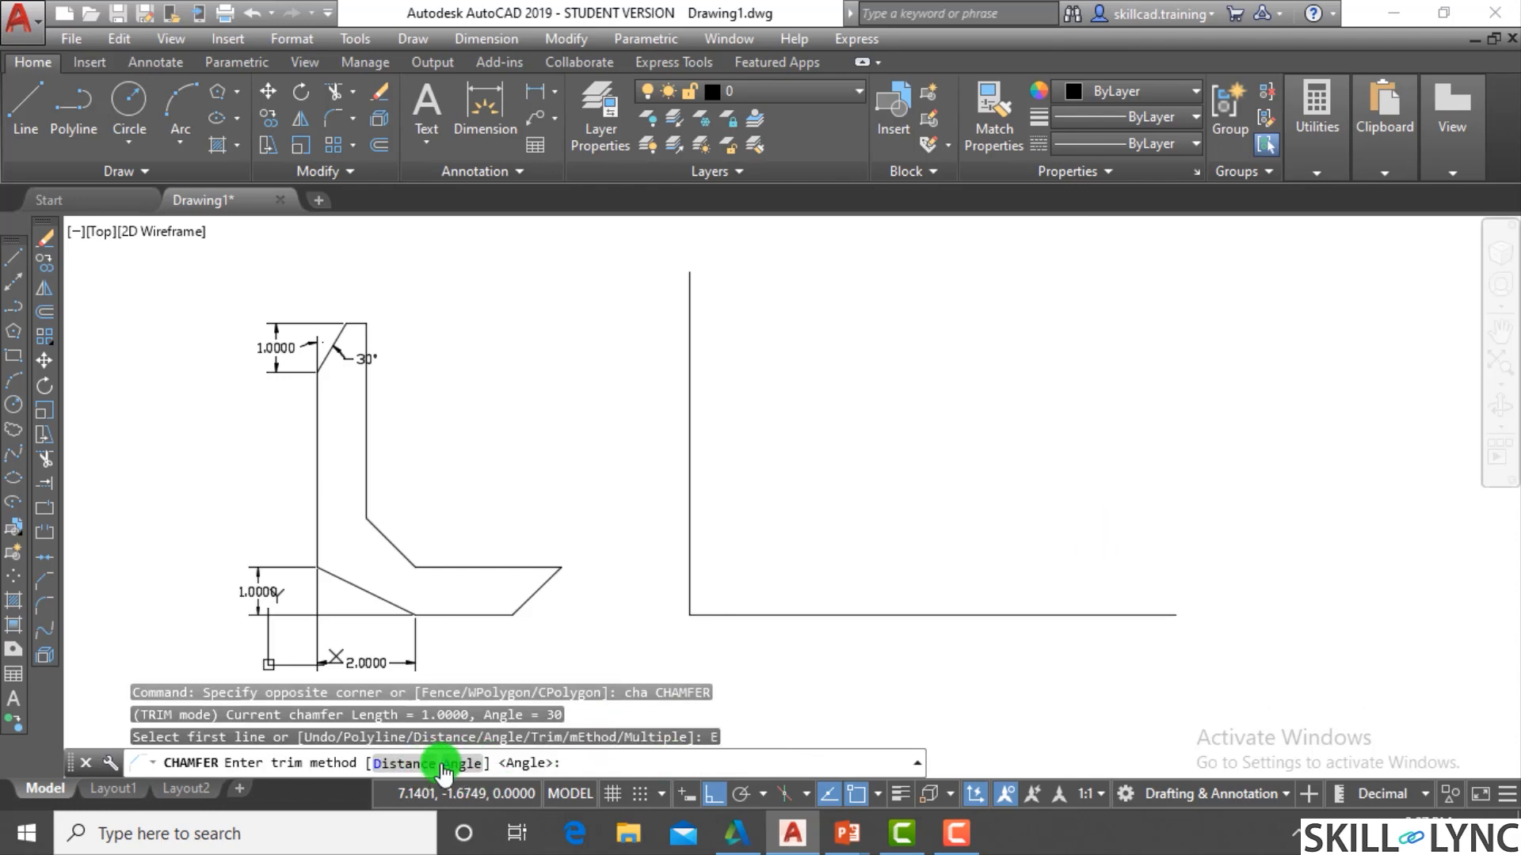
left_click(404, 764)
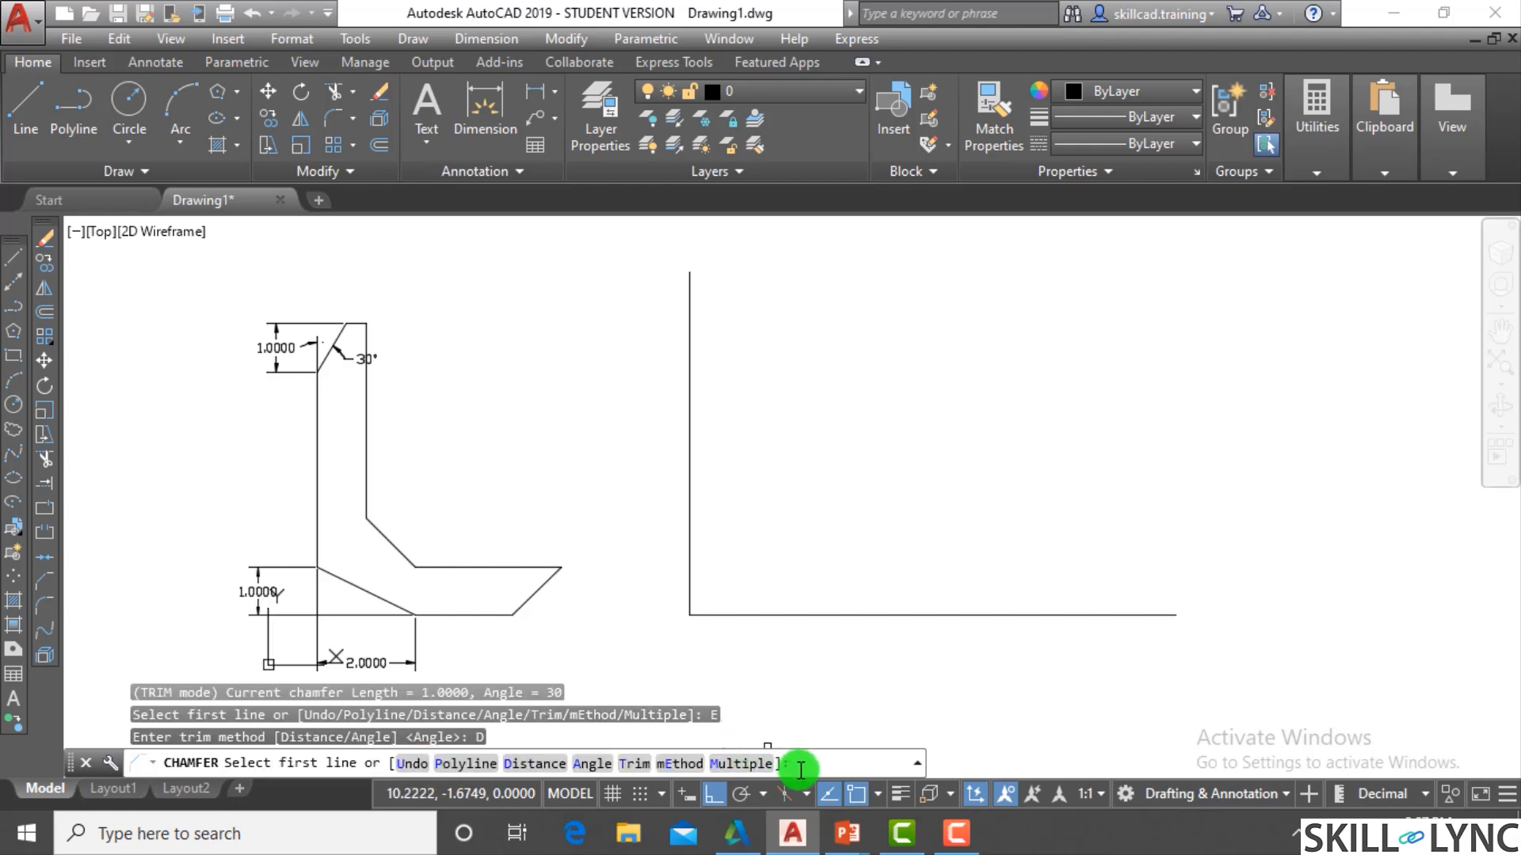
left_click(865, 795)
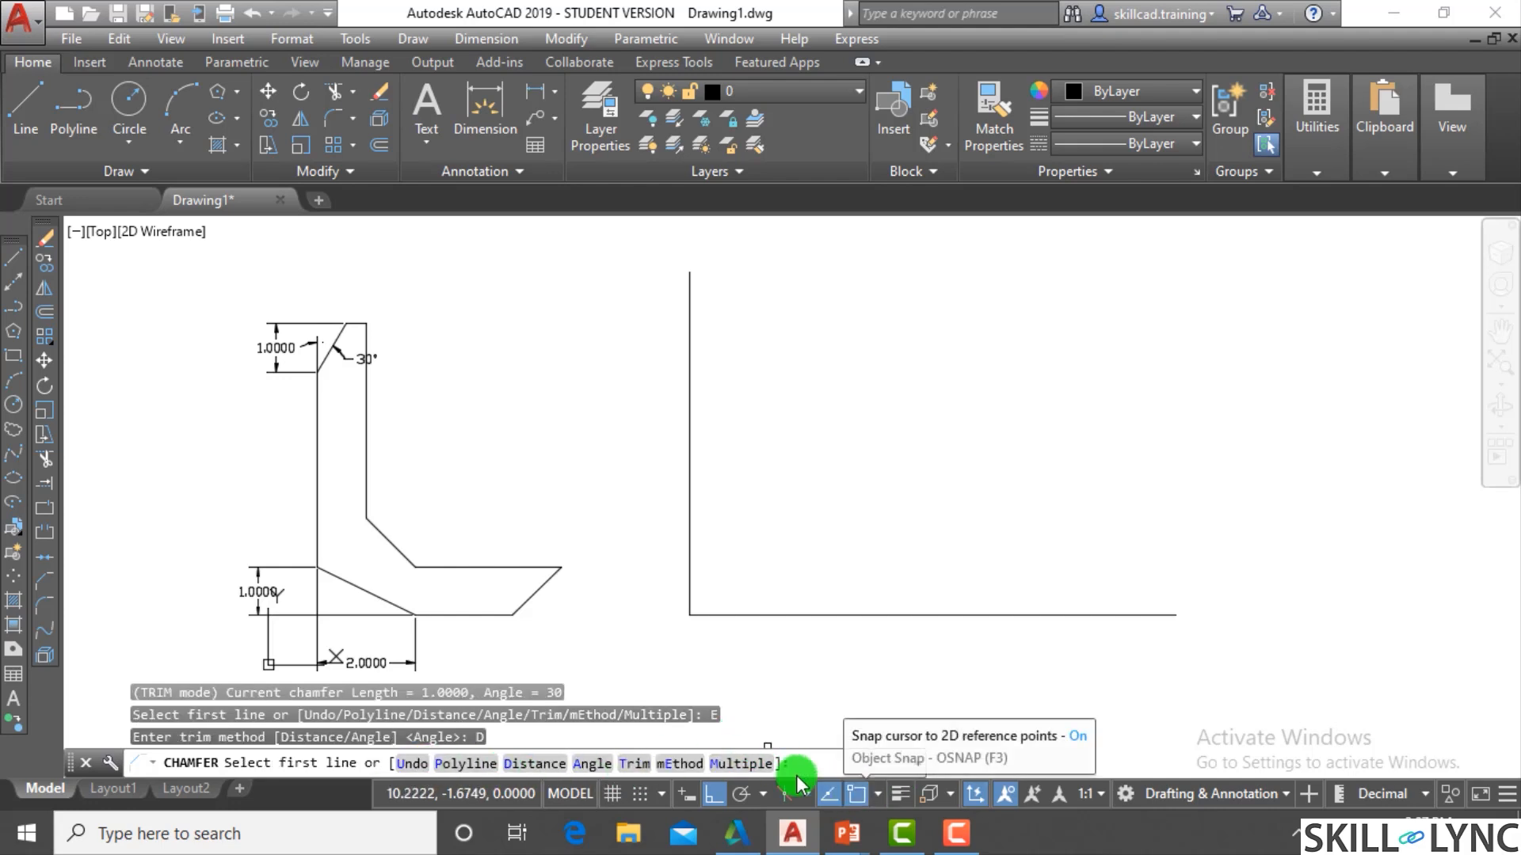
left_click(536, 764)
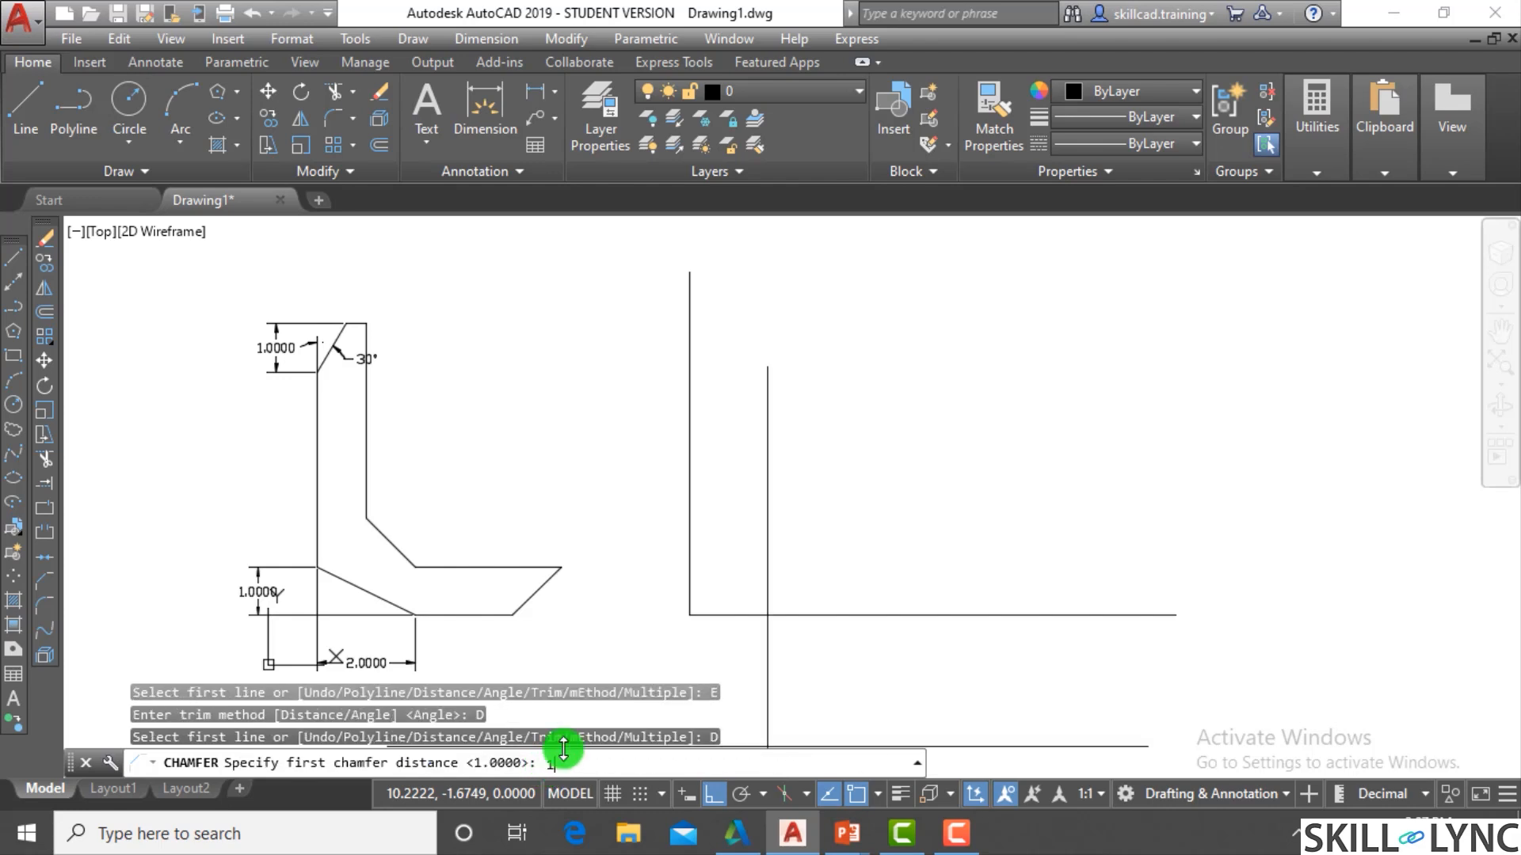
type("3")
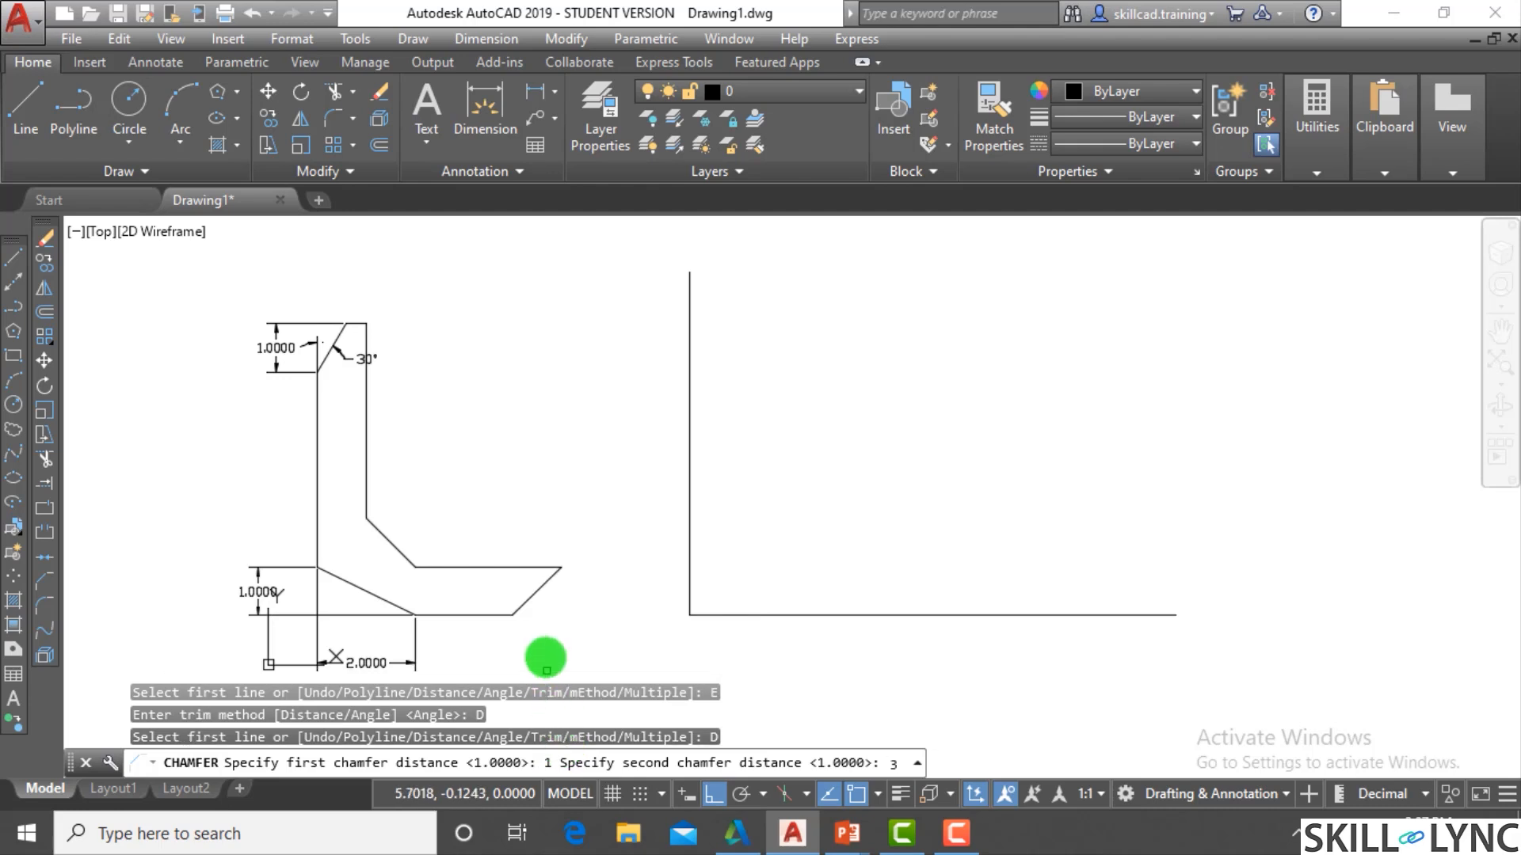
key("Return")
left_click(688, 508)
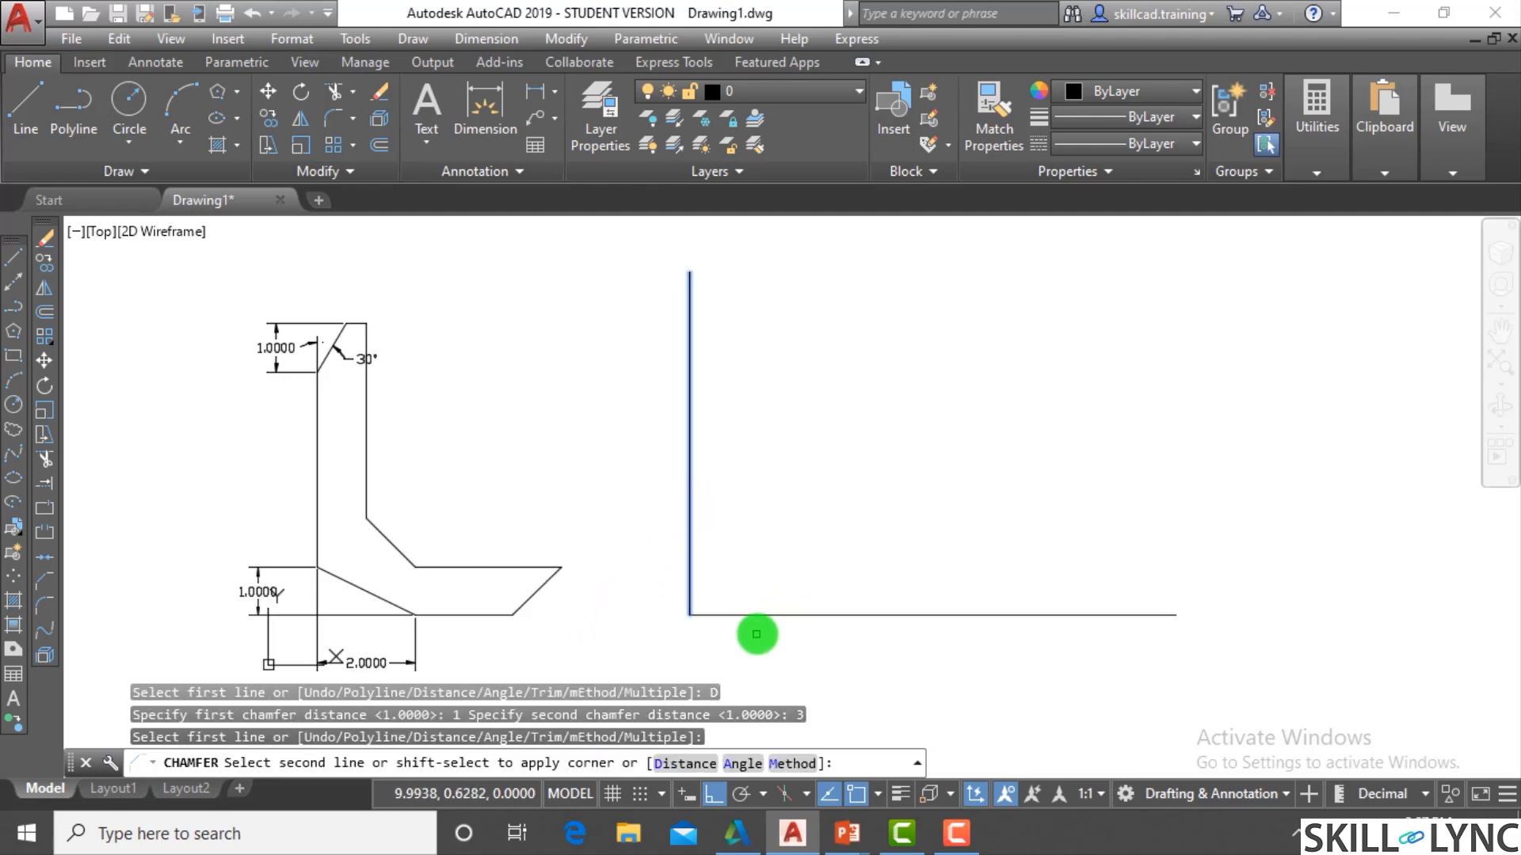
left_click(776, 622)
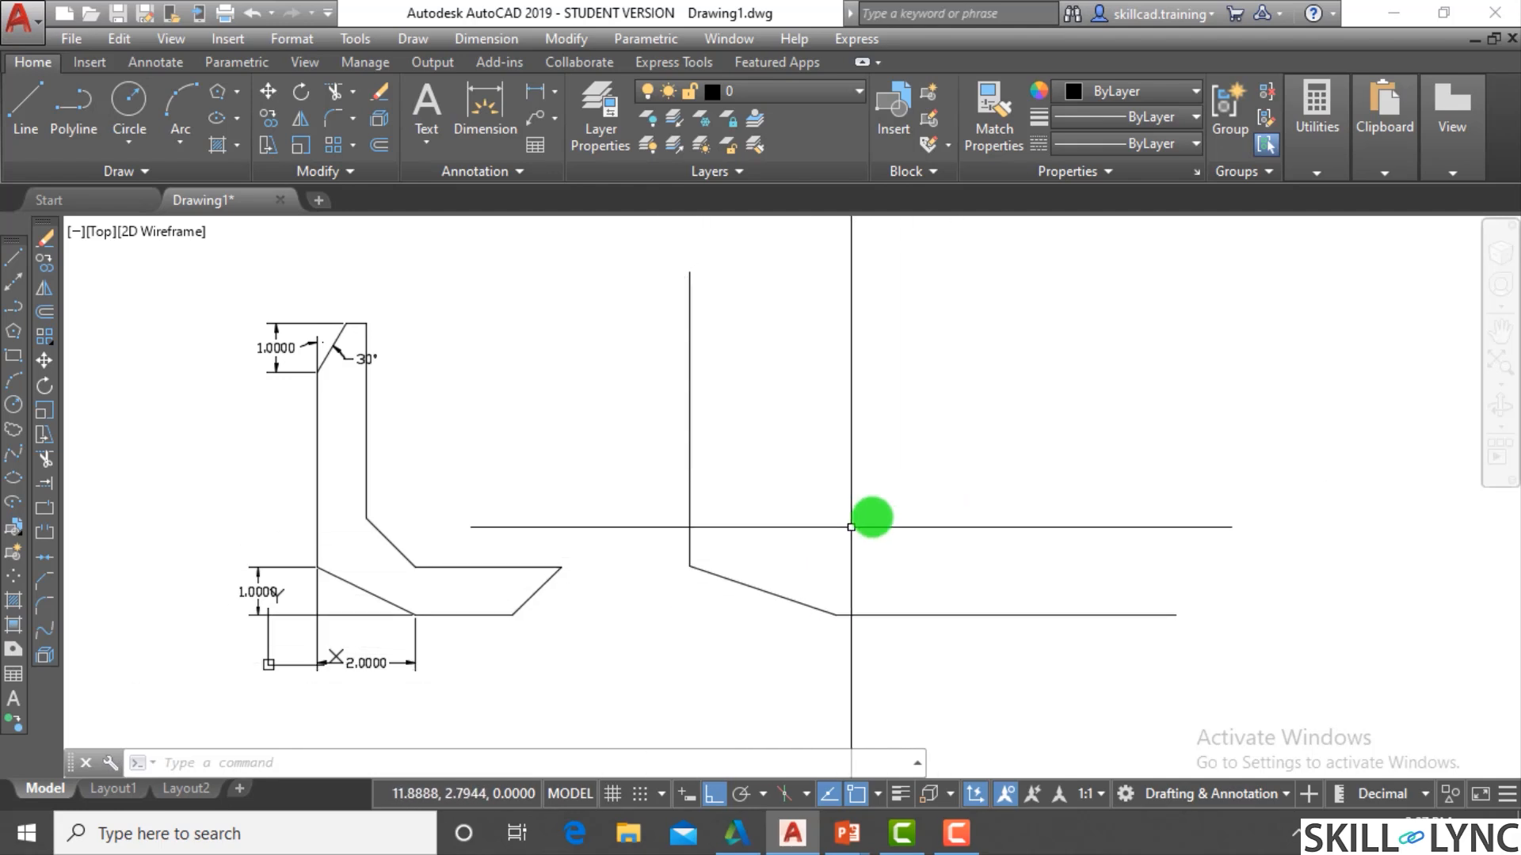
Draw a vertical line up from the horizontal line's free end to the height of the opposite vertical line
type("l")
key("Return")
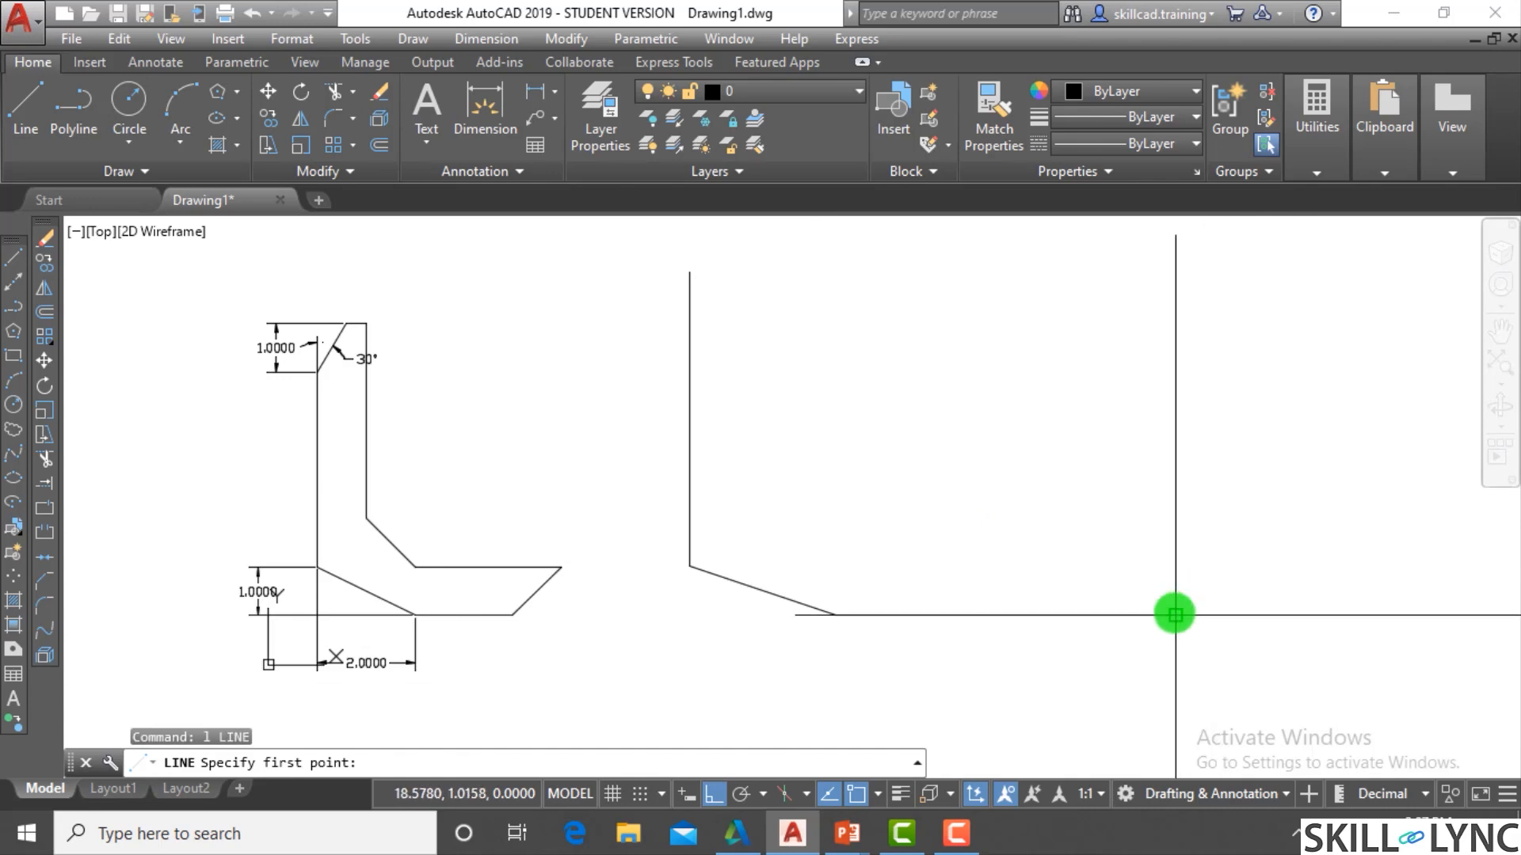
left_click(1175, 614)
left_click(1175, 272)
key("Escape")
key("Escape")
Start the Chamfer command and switch its method to Angle
type("c")
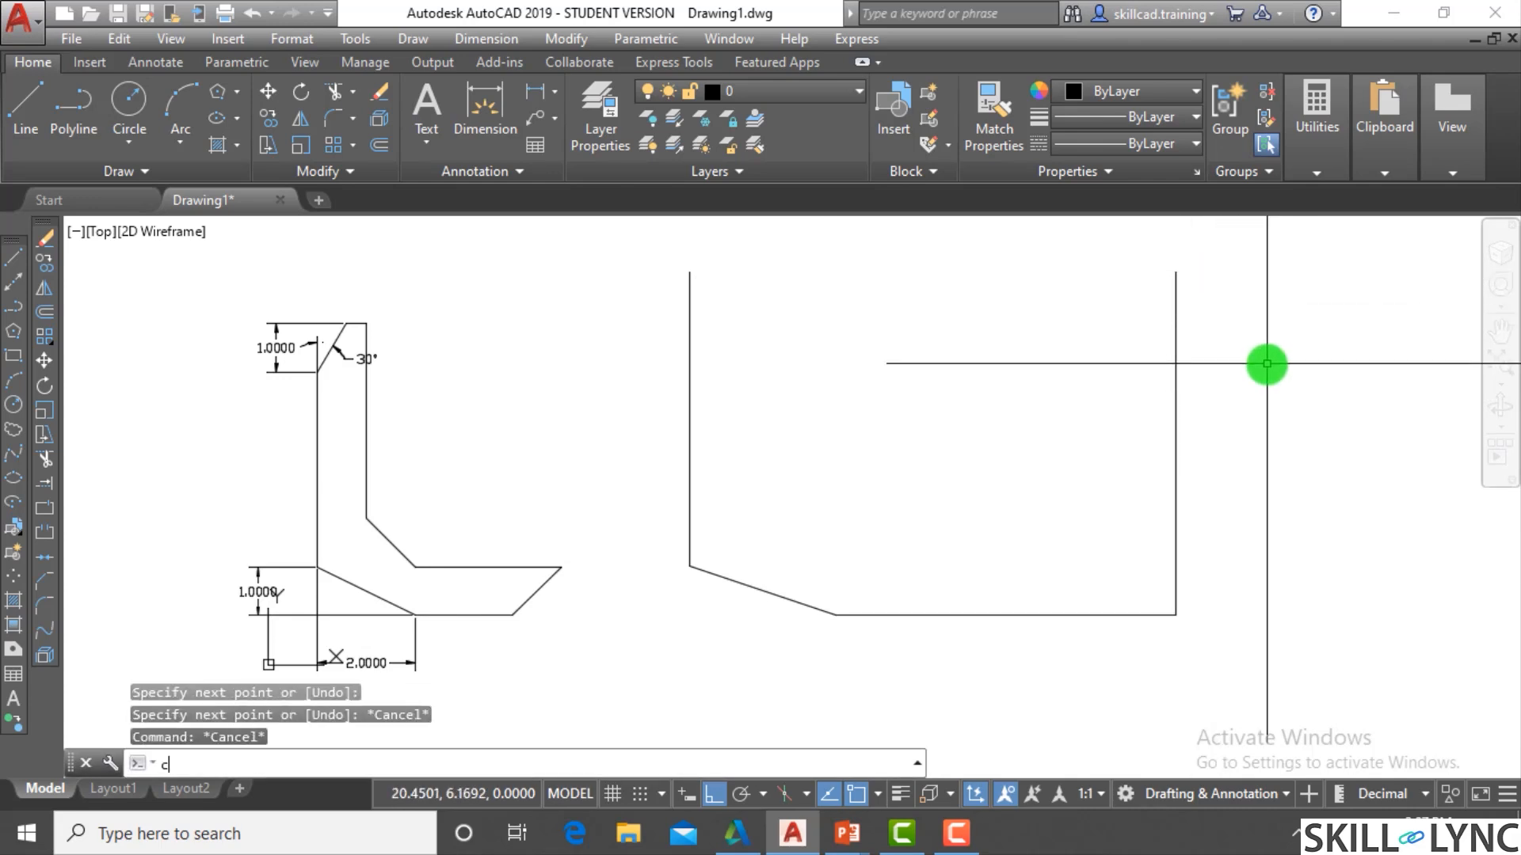
type("ha")
key("Return")
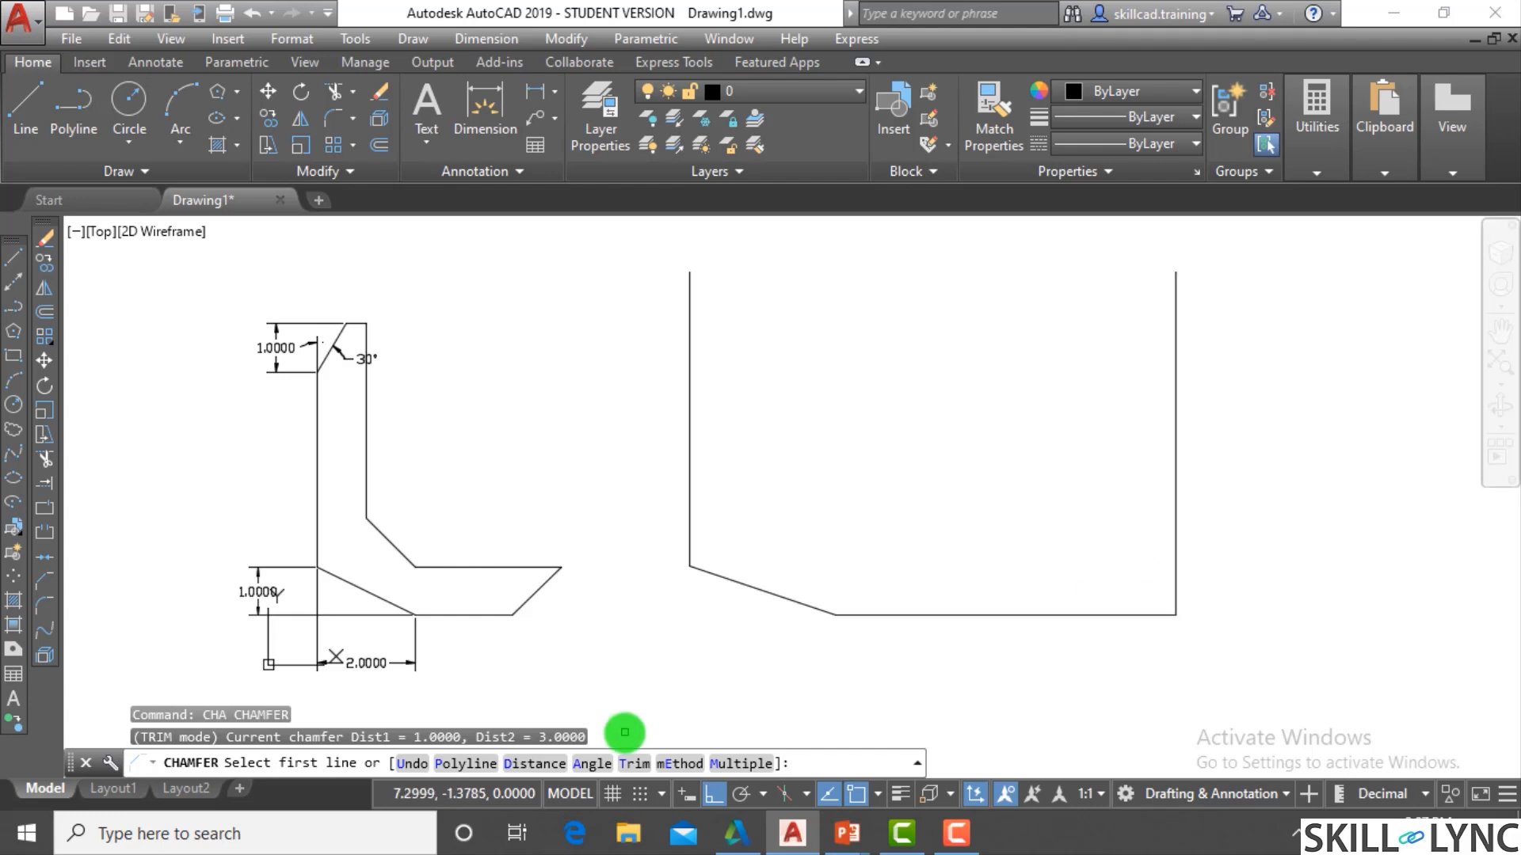
left_click(681, 765)
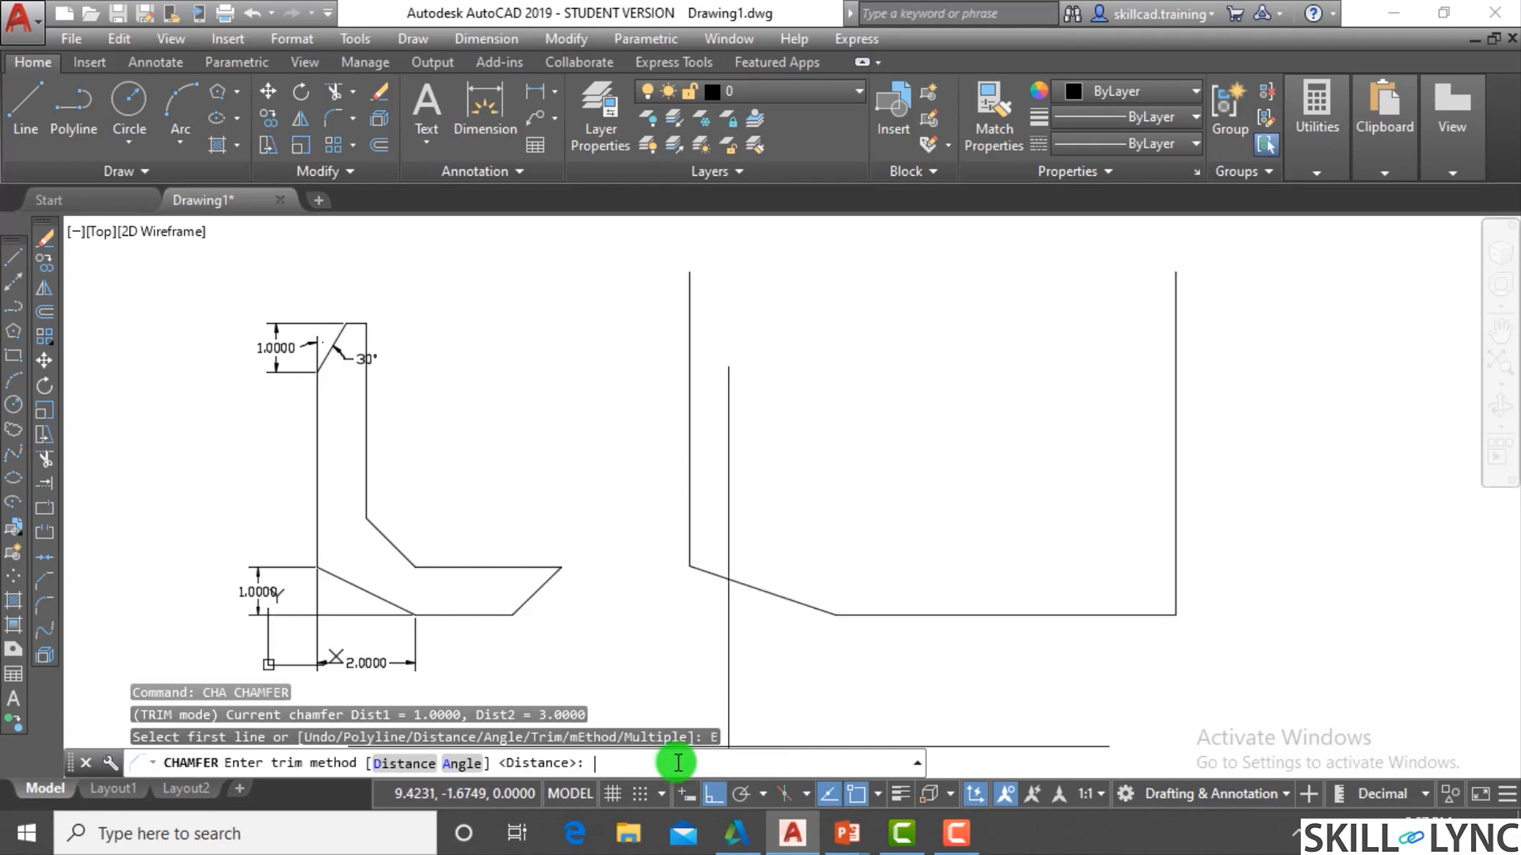
left_click(459, 765)
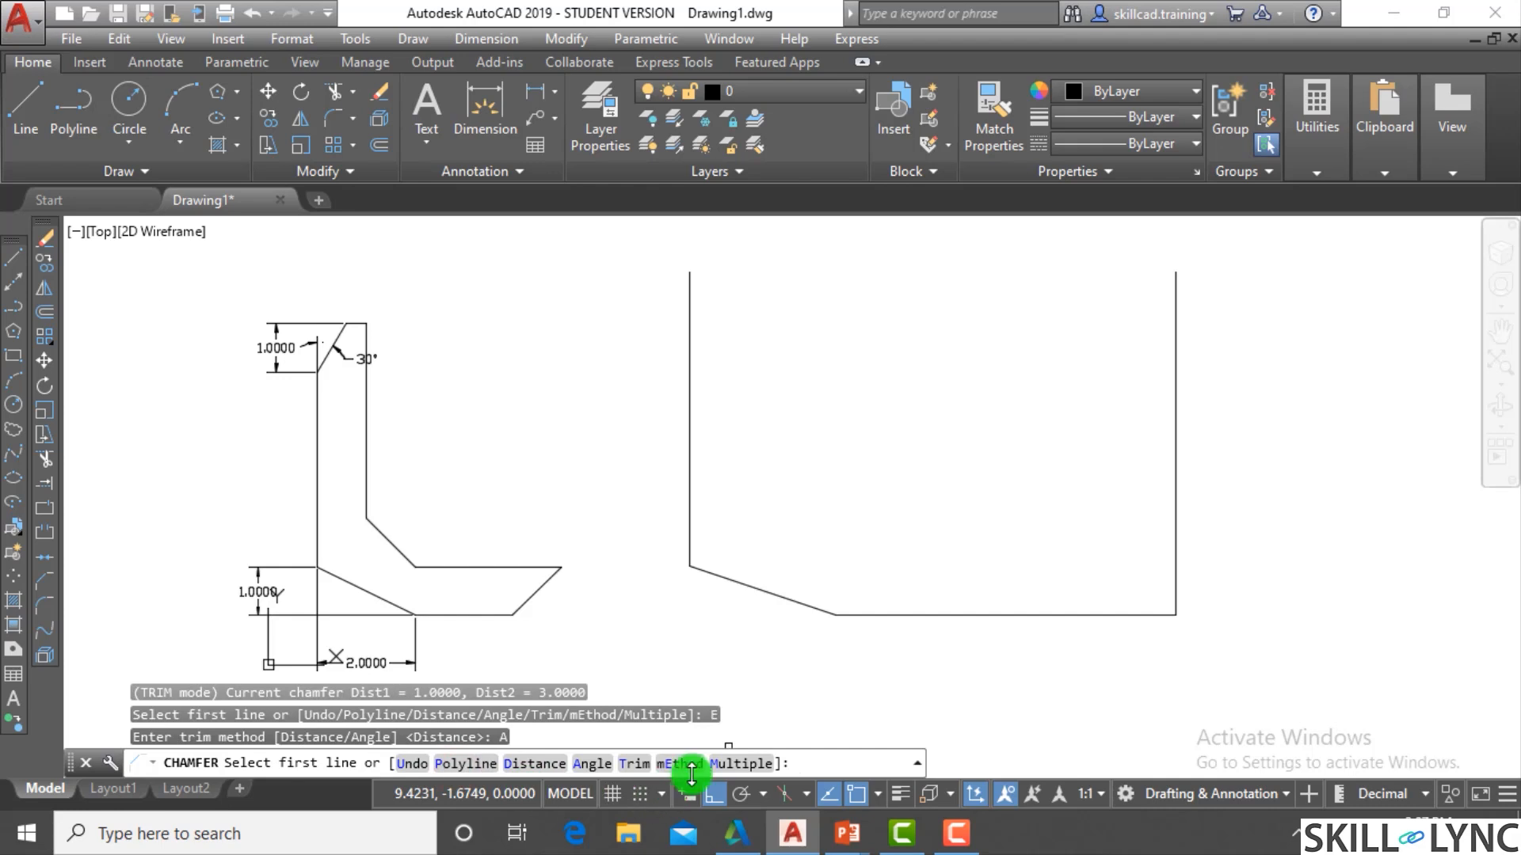
Chamfer the remaining sharp bottom corner with a length of 2 on the horizontal line and an angle of 60
left_click(592, 765)
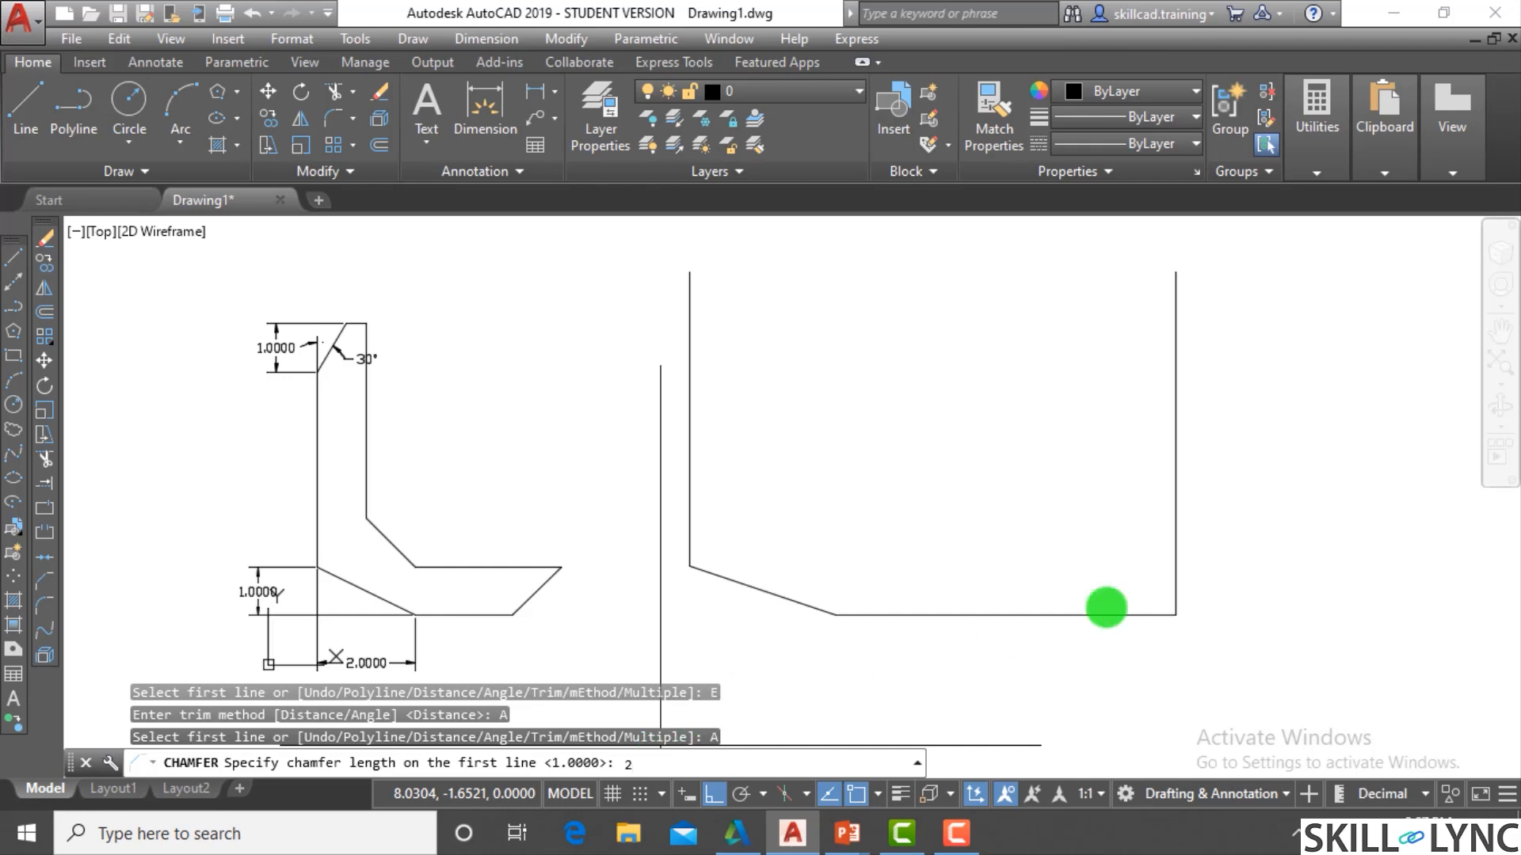
type("2")
key("Return")
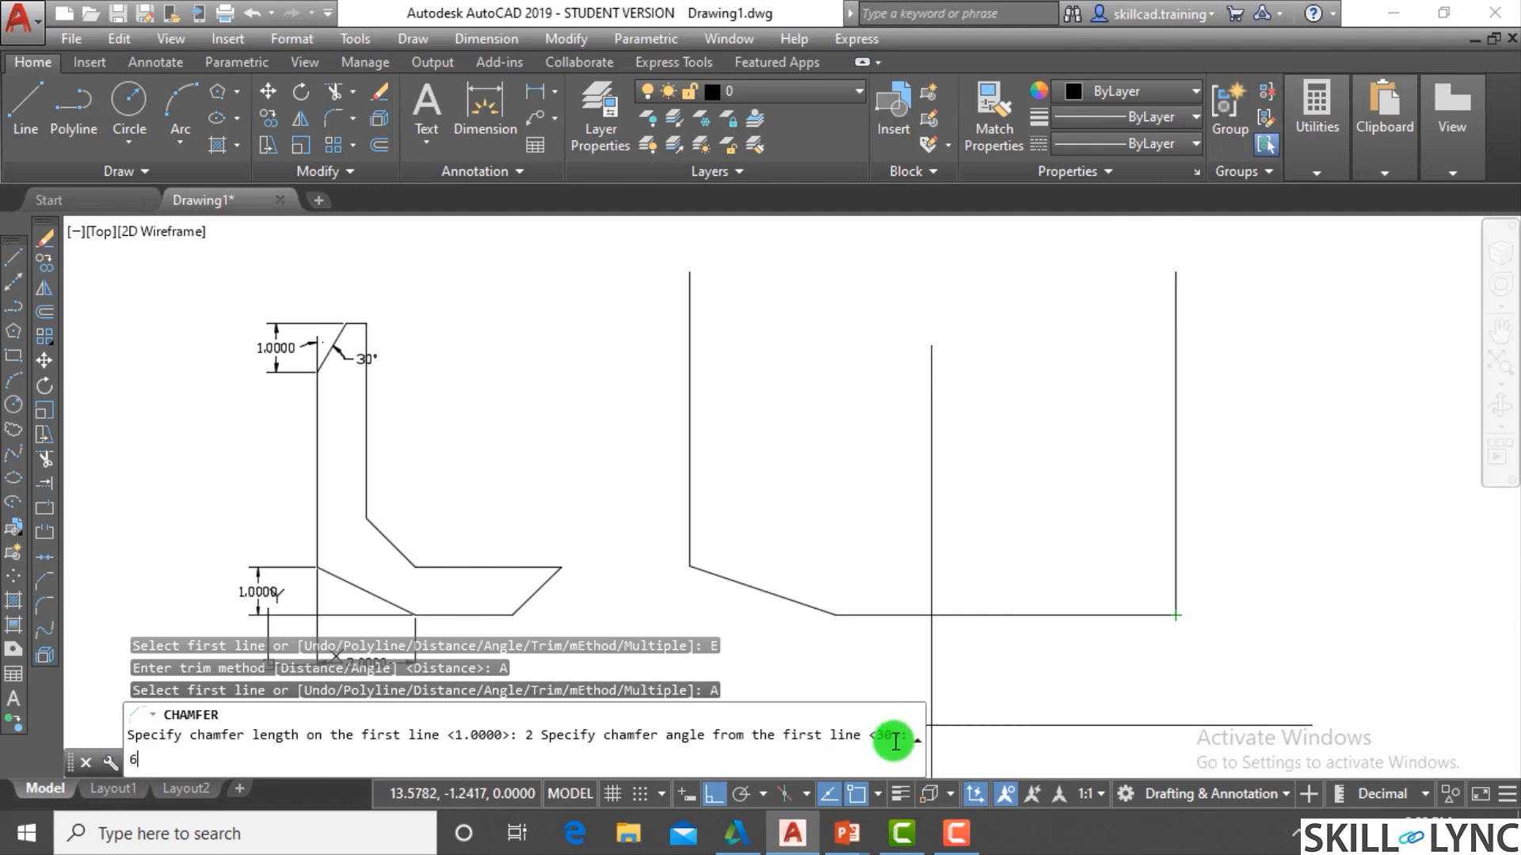
key("Return")
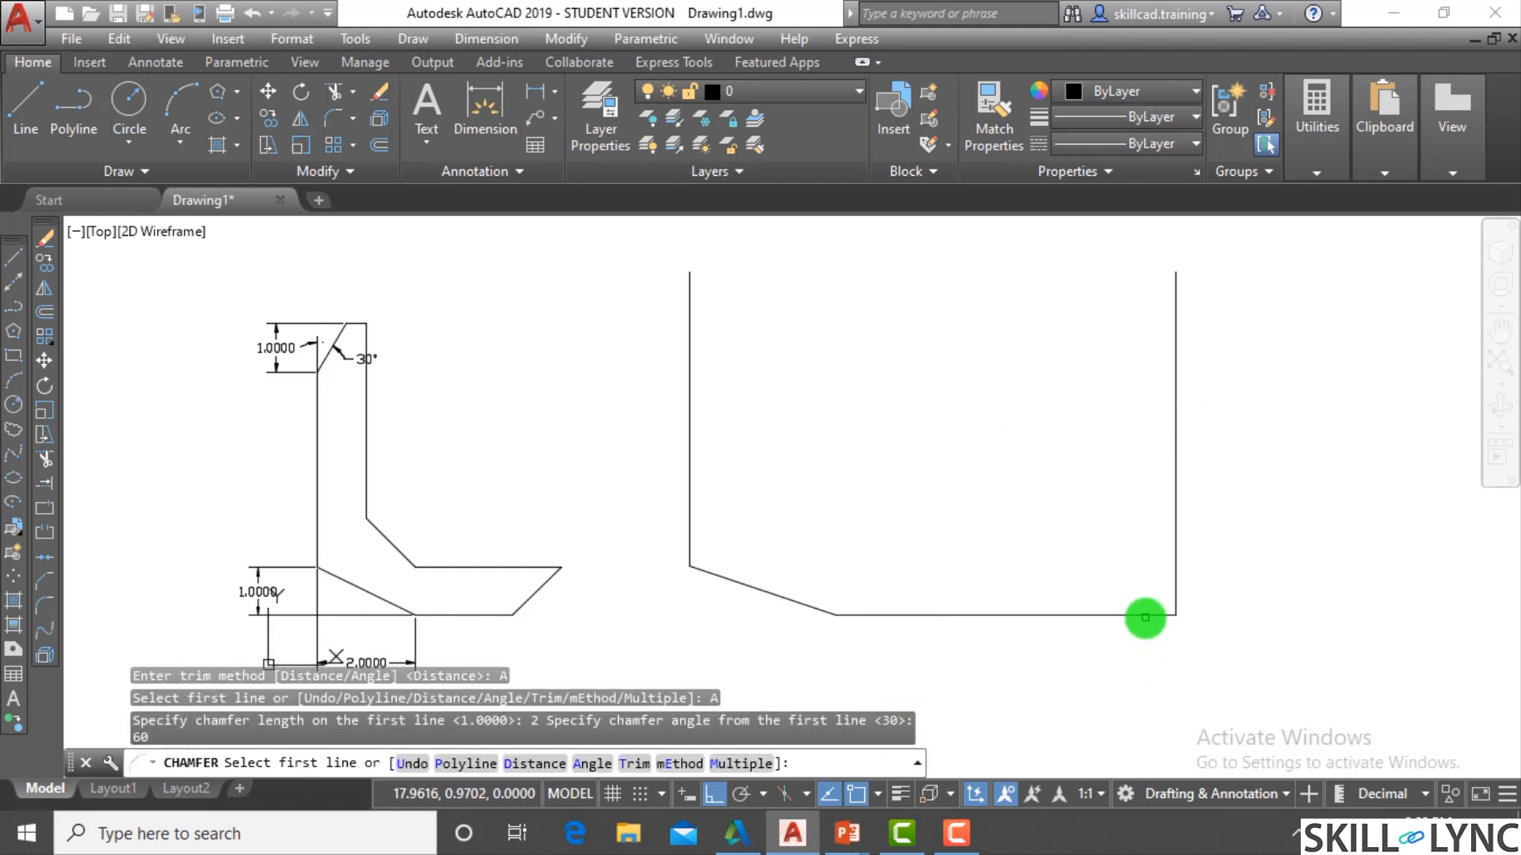
left_click(1148, 615)
left_click(1173, 562)
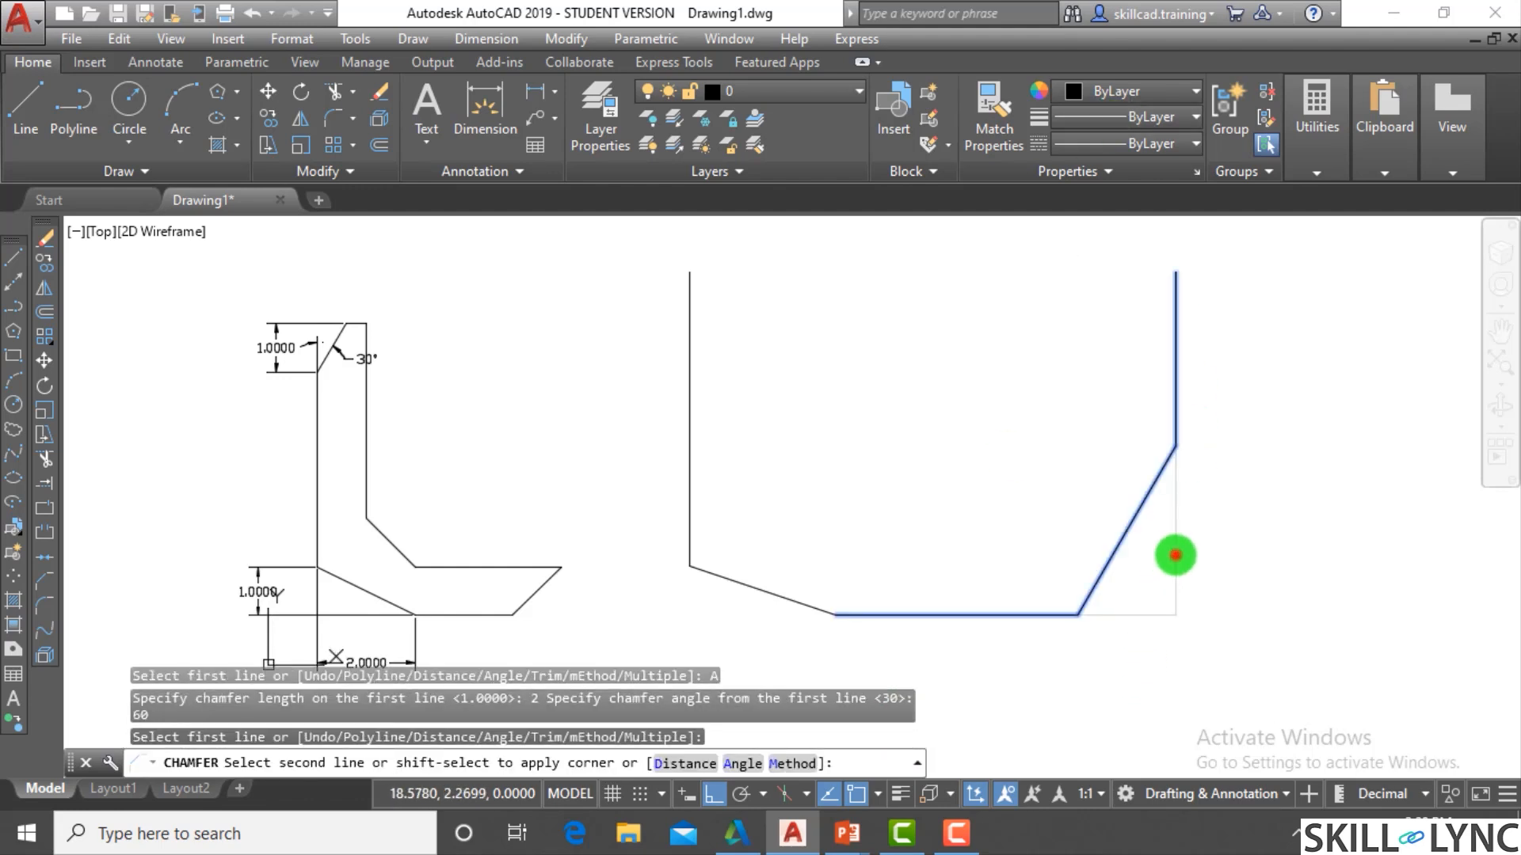
key("Escape")
key("Escape")
key("Escape")
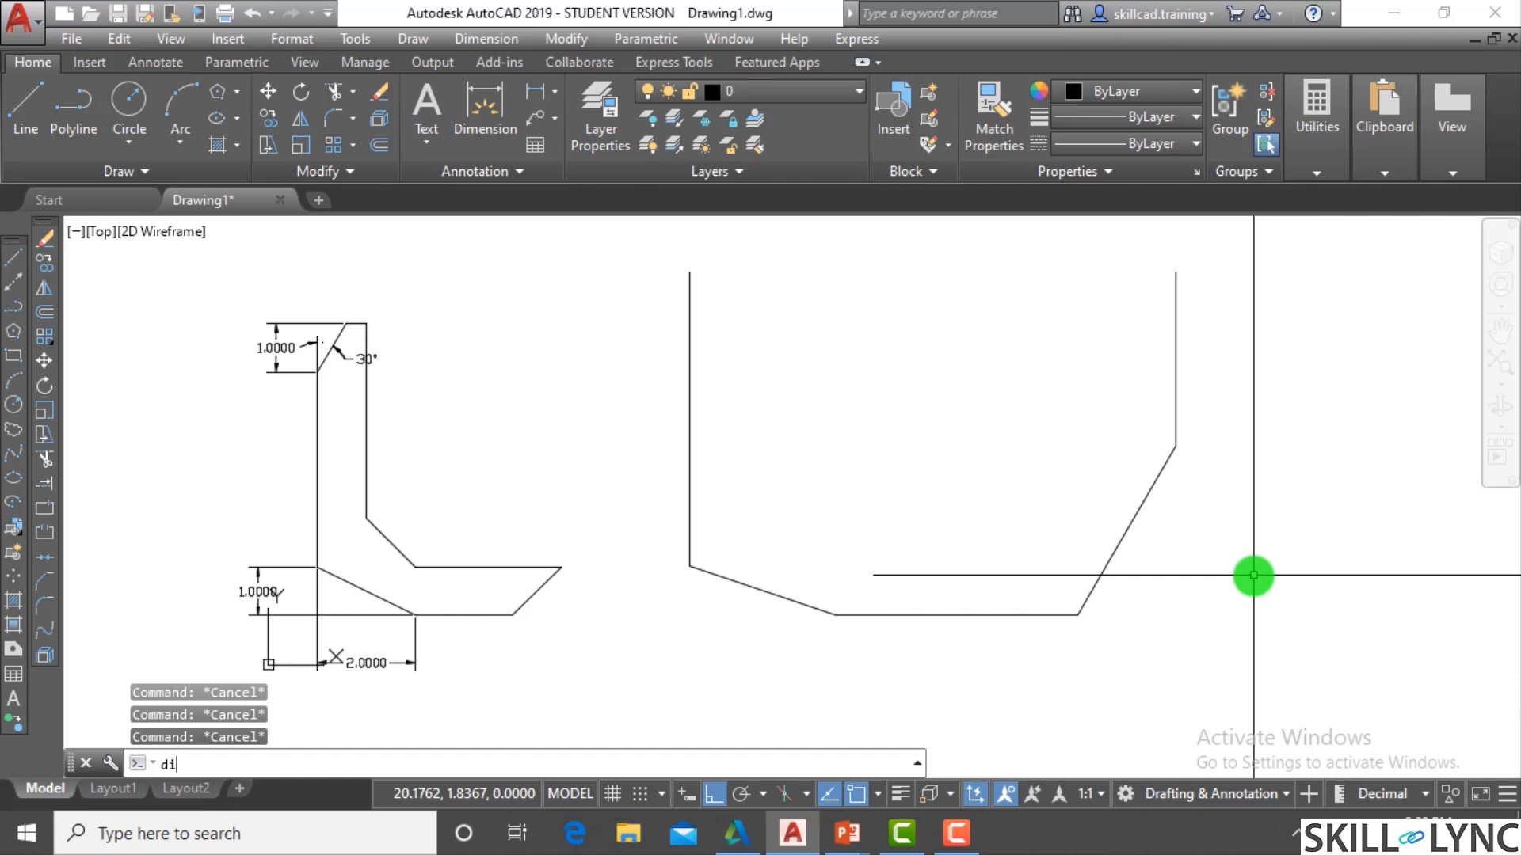
Add a horizontal linear dimension across the 60-degree chamfer, placed just below the horizontal line
type("dimlin")
key("Return")
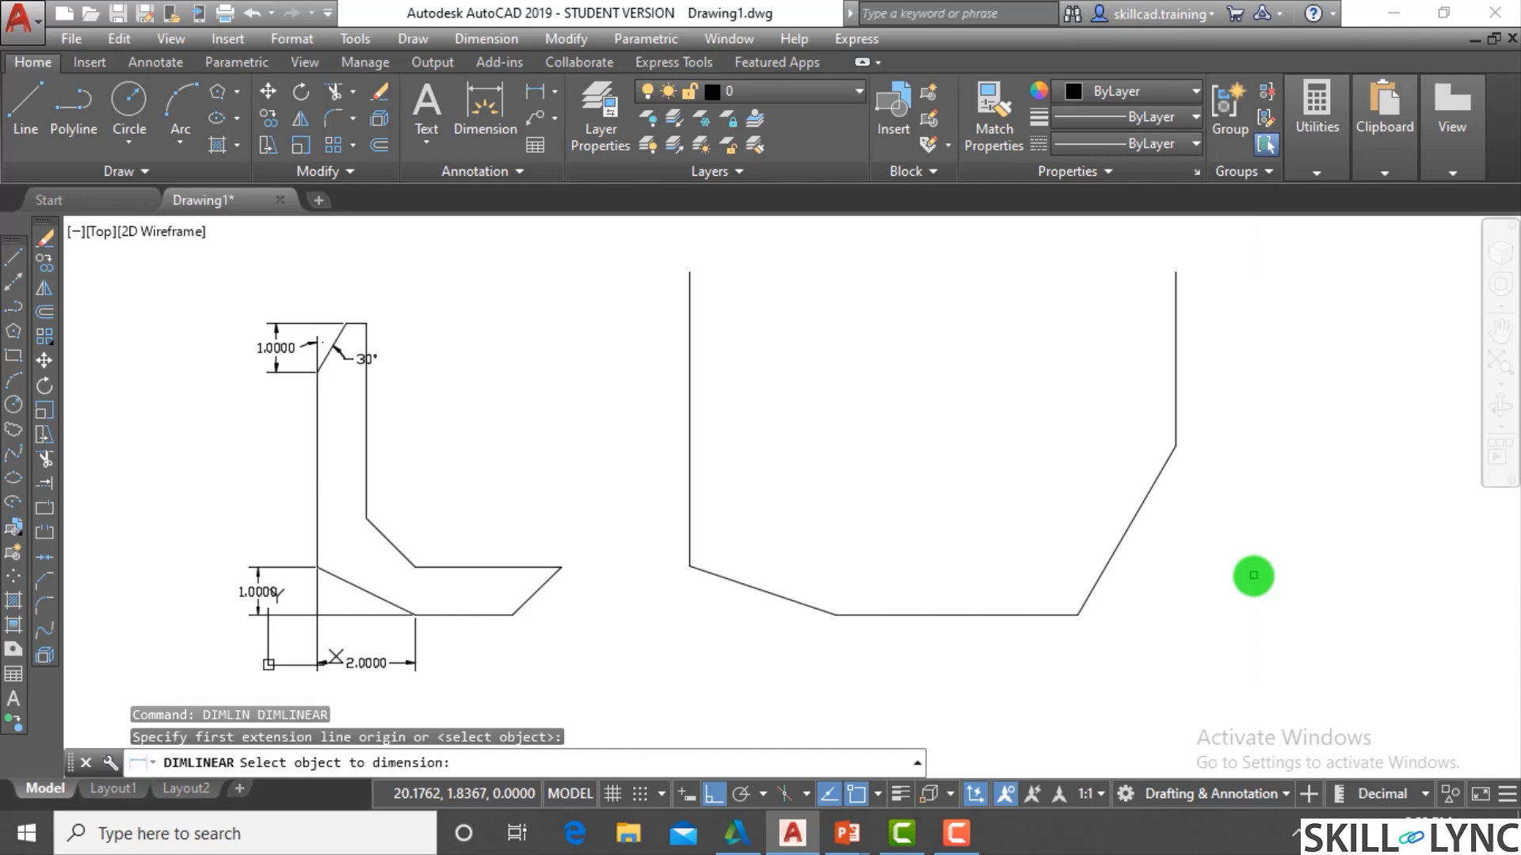
key("Escape")
key("Return")
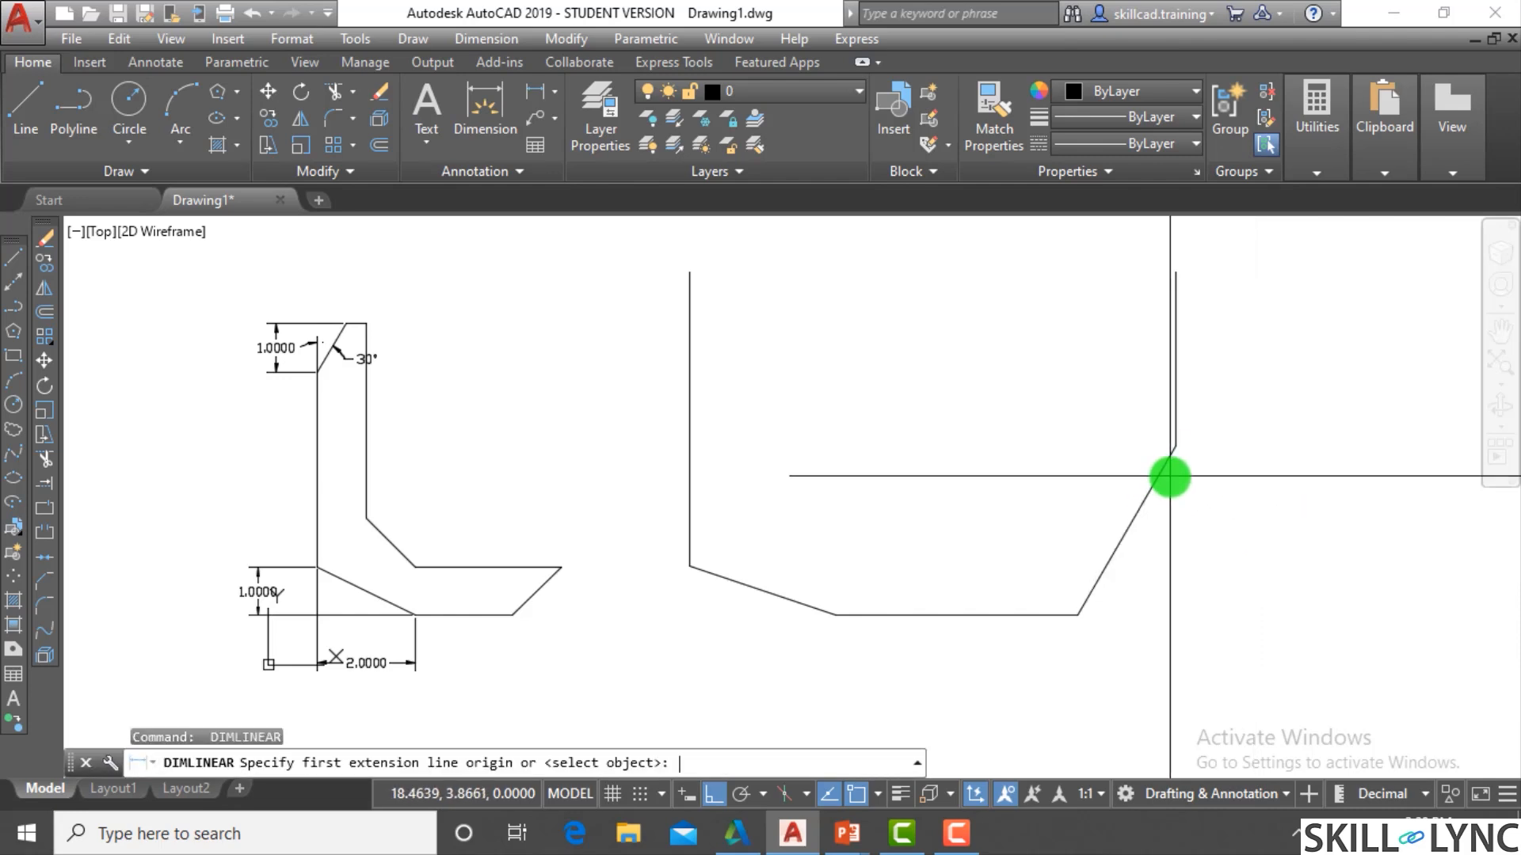
left_click(1186, 458)
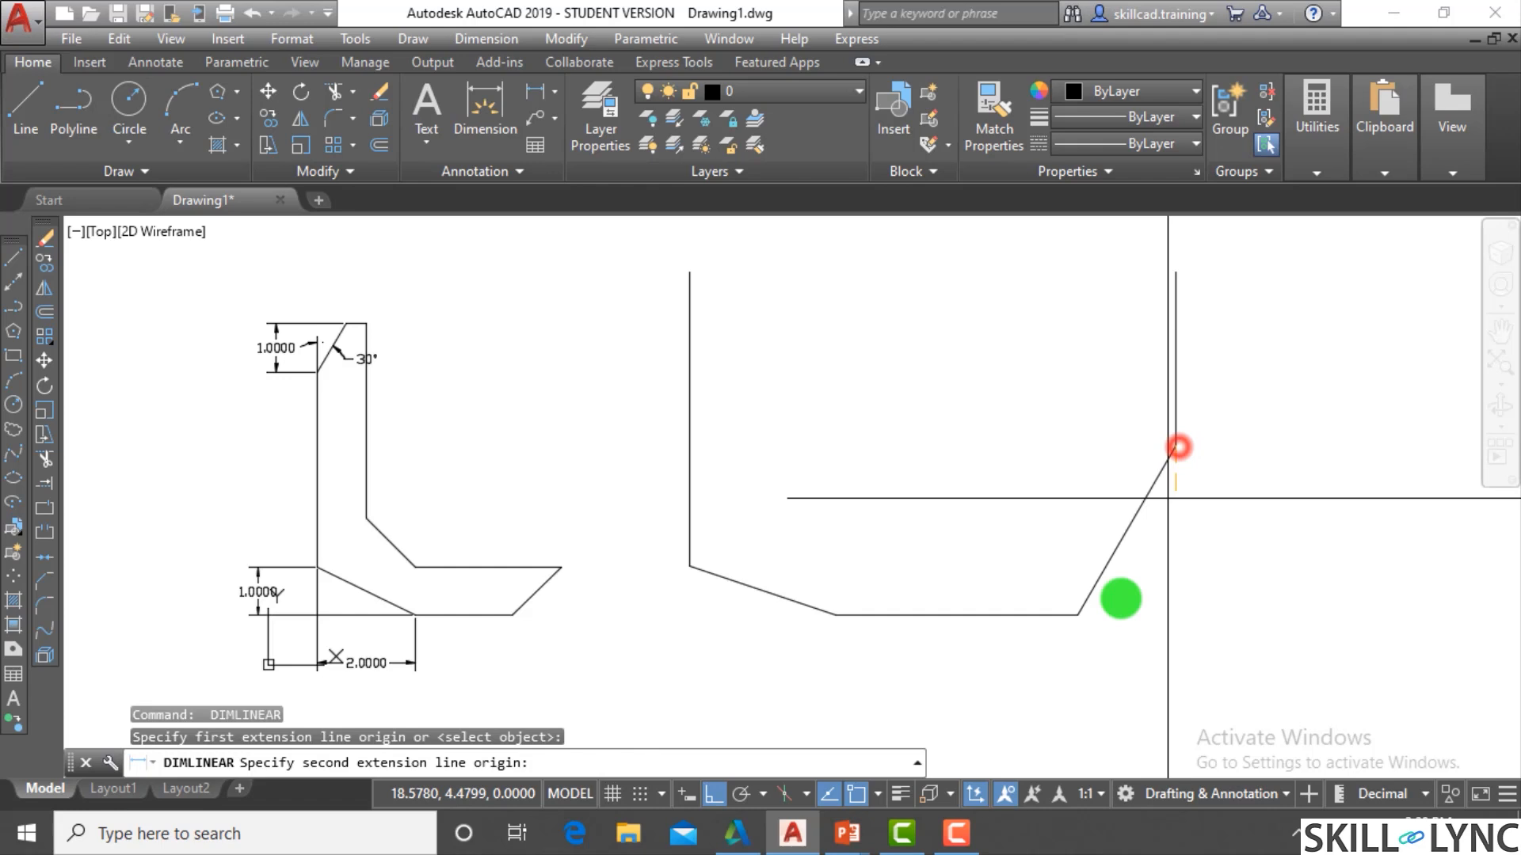
left_click(1079, 617)
left_click(1169, 636)
key("Escape")
key("Escape")
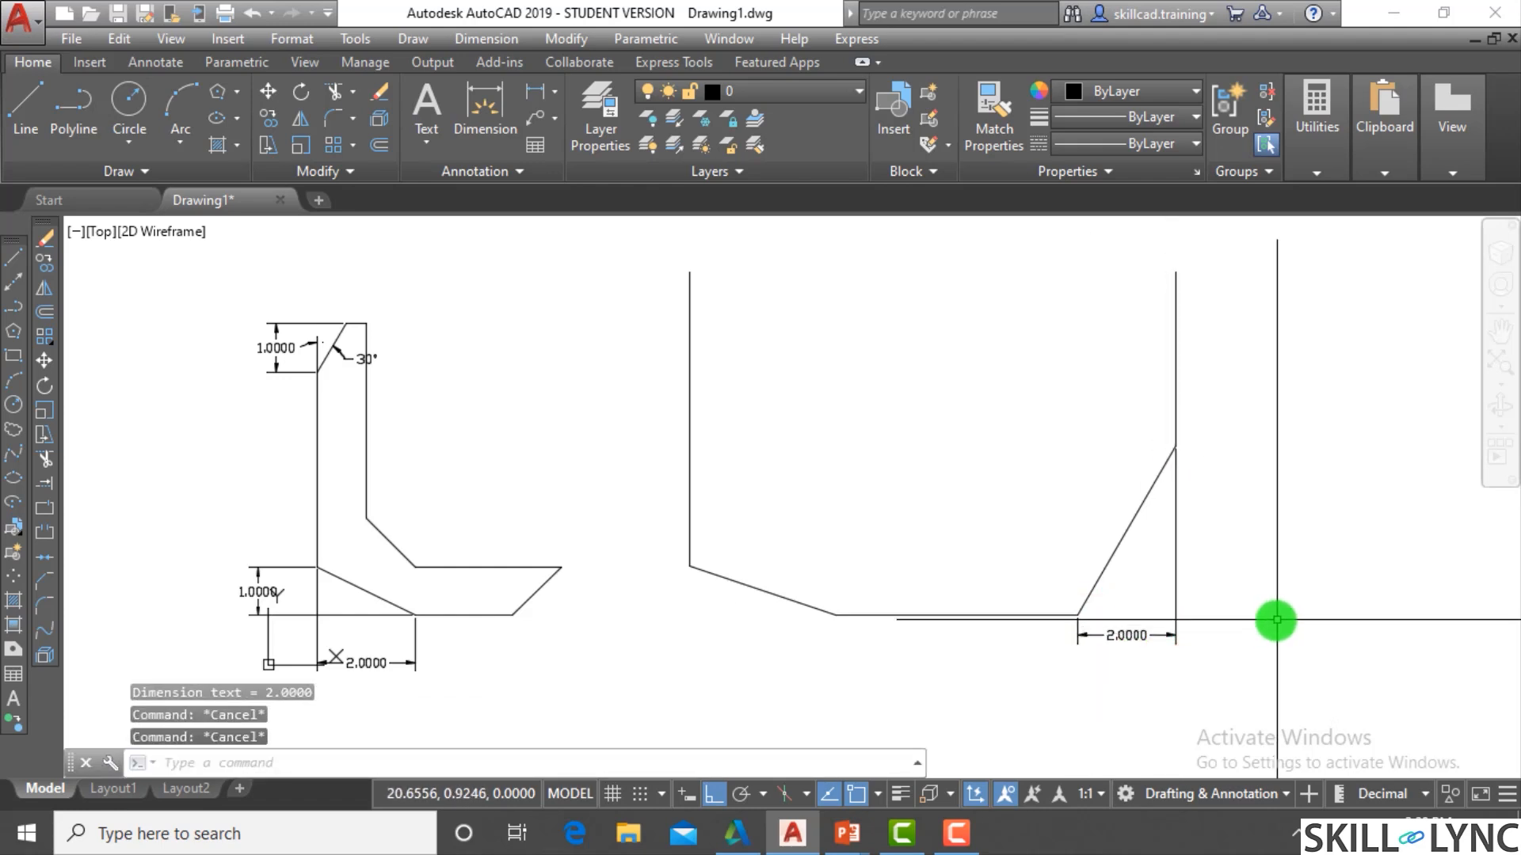
Erase all the outlines and dimensions in the drawing
scroll(893, 631, "down", 3)
left_click(1069, 668)
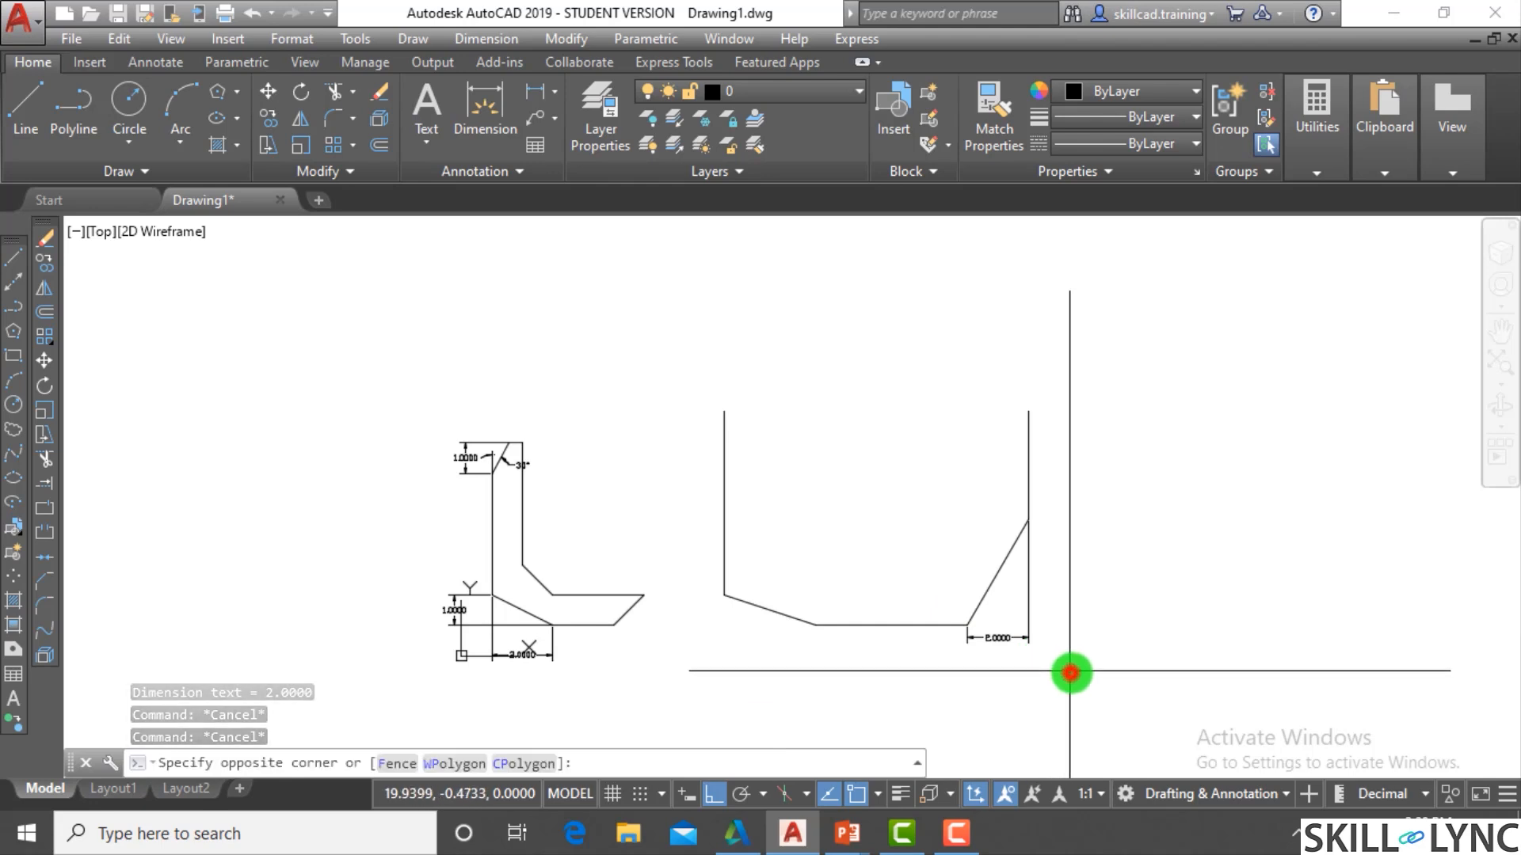
left_click(380, 367)
type("e")
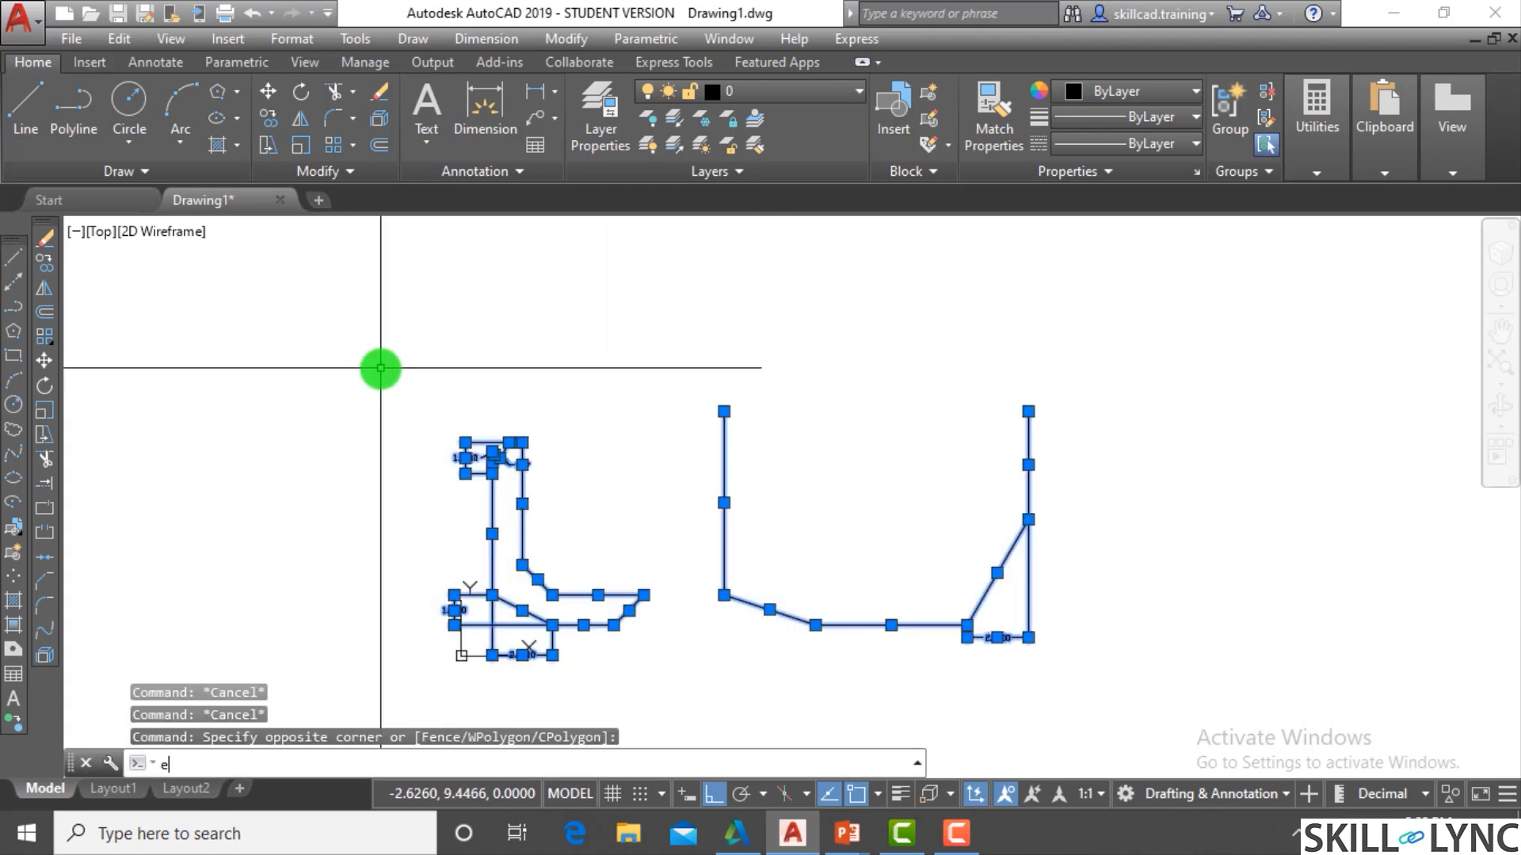
key("Return")
key("Escape")
key("Escape")
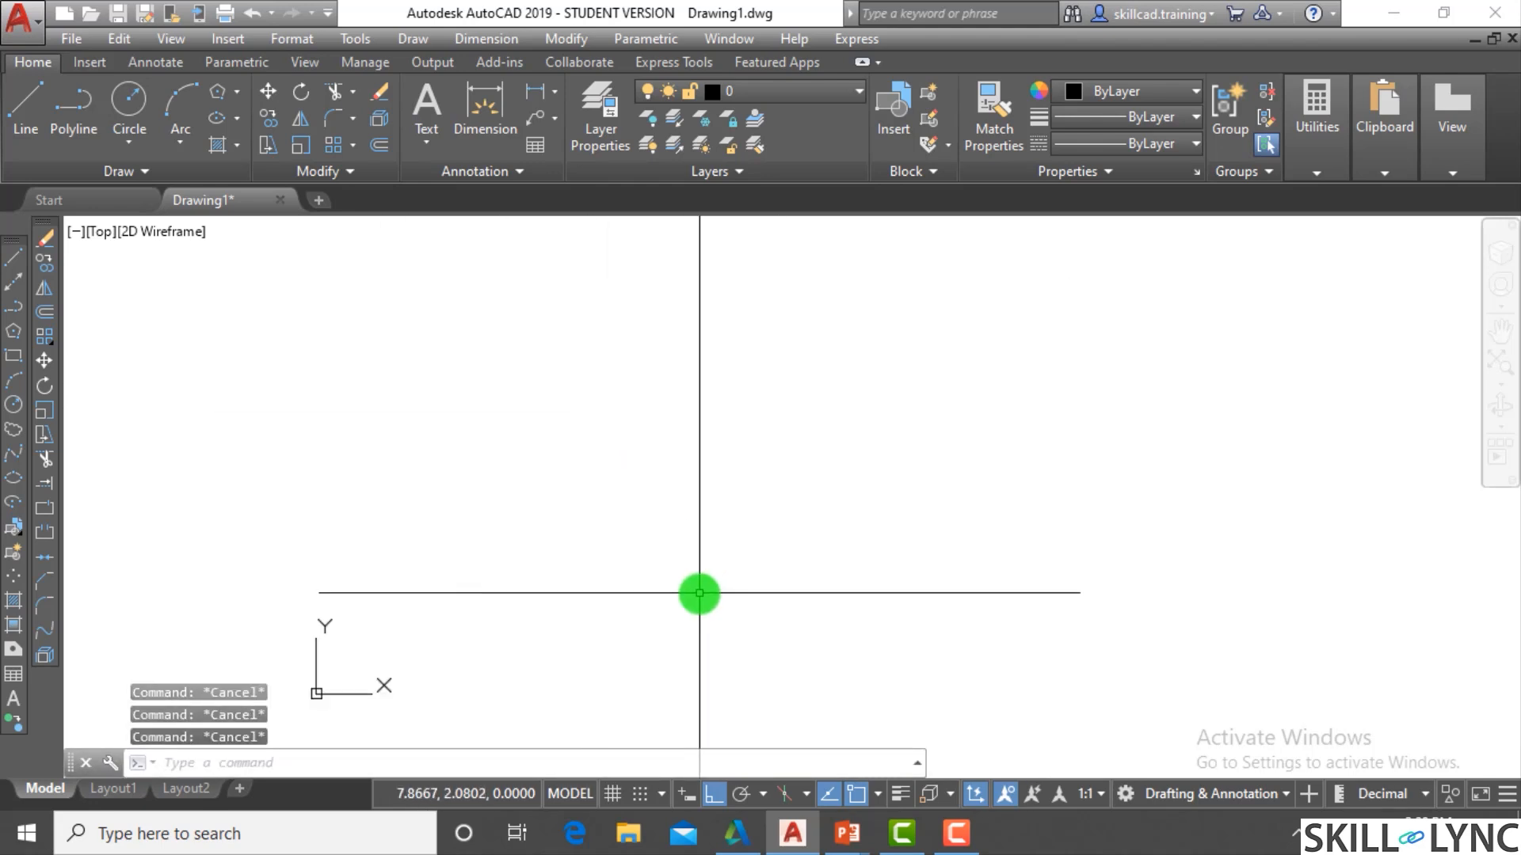
Draw an upright rectangle with its upper-right corner at about 10.36, 7.34
type("rec")
key("Return")
left_click(559, 721)
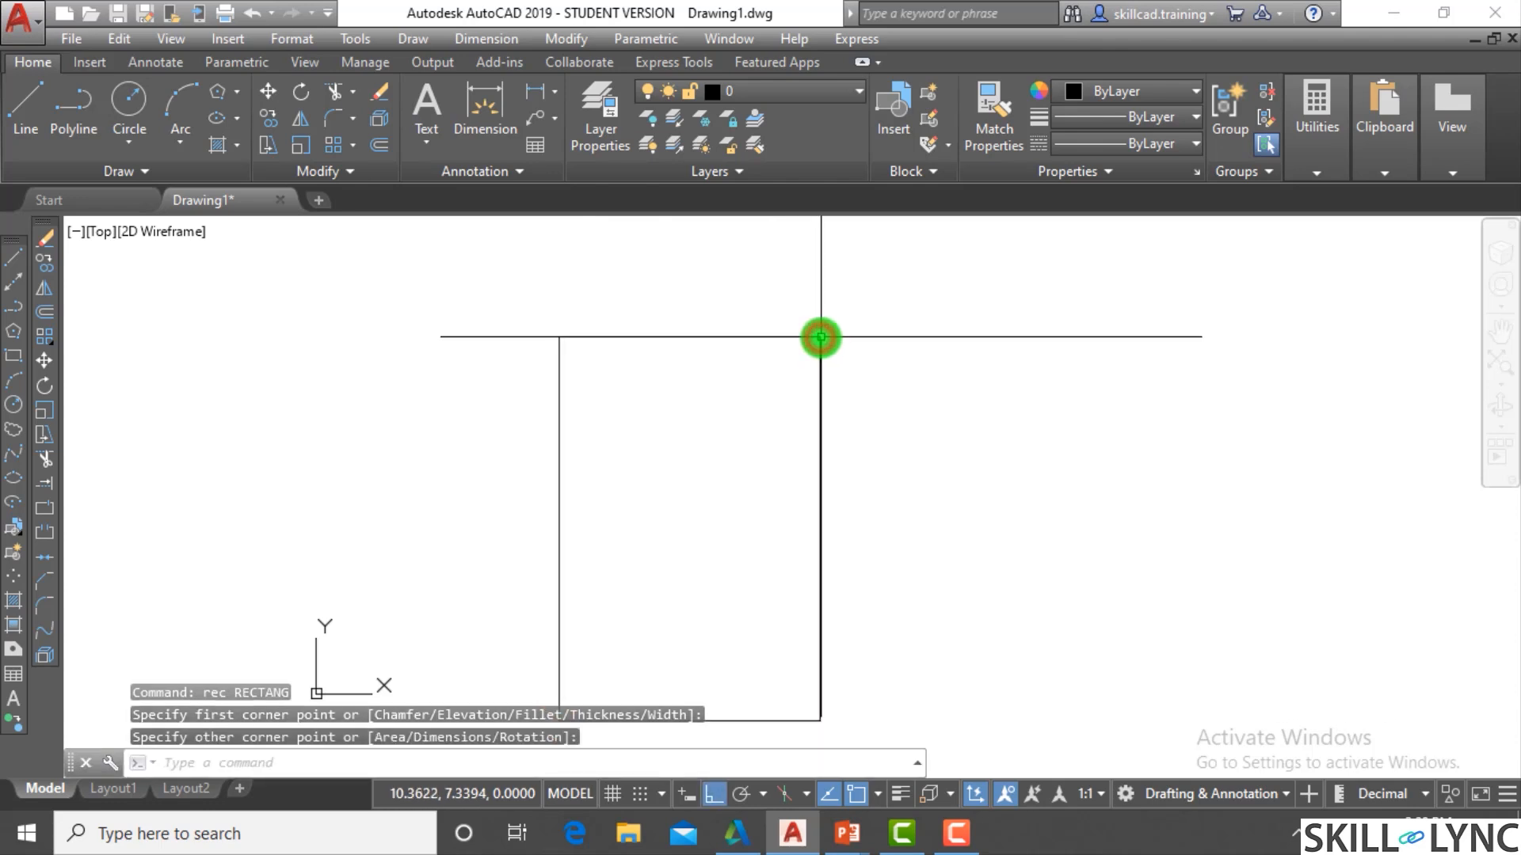
left_click(820, 337)
scroll(821, 337, "down", 4)
key("Escape")
key("Escape")
Chamfer the rectangle's lower-left corner with length 2 and angle 60, taking the vertical side first
type("ch")
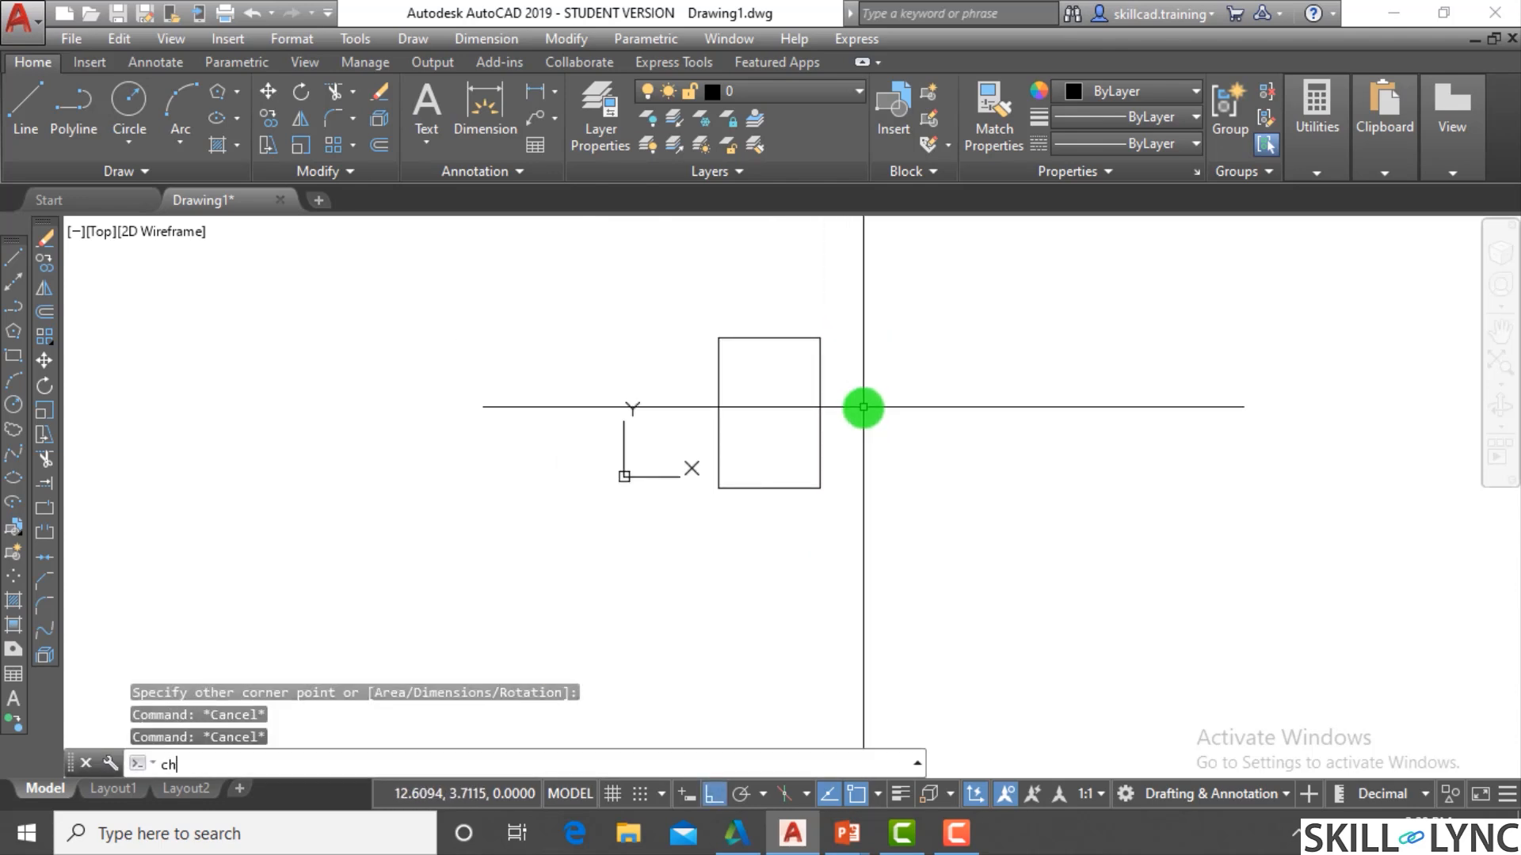
type("a")
key("Return")
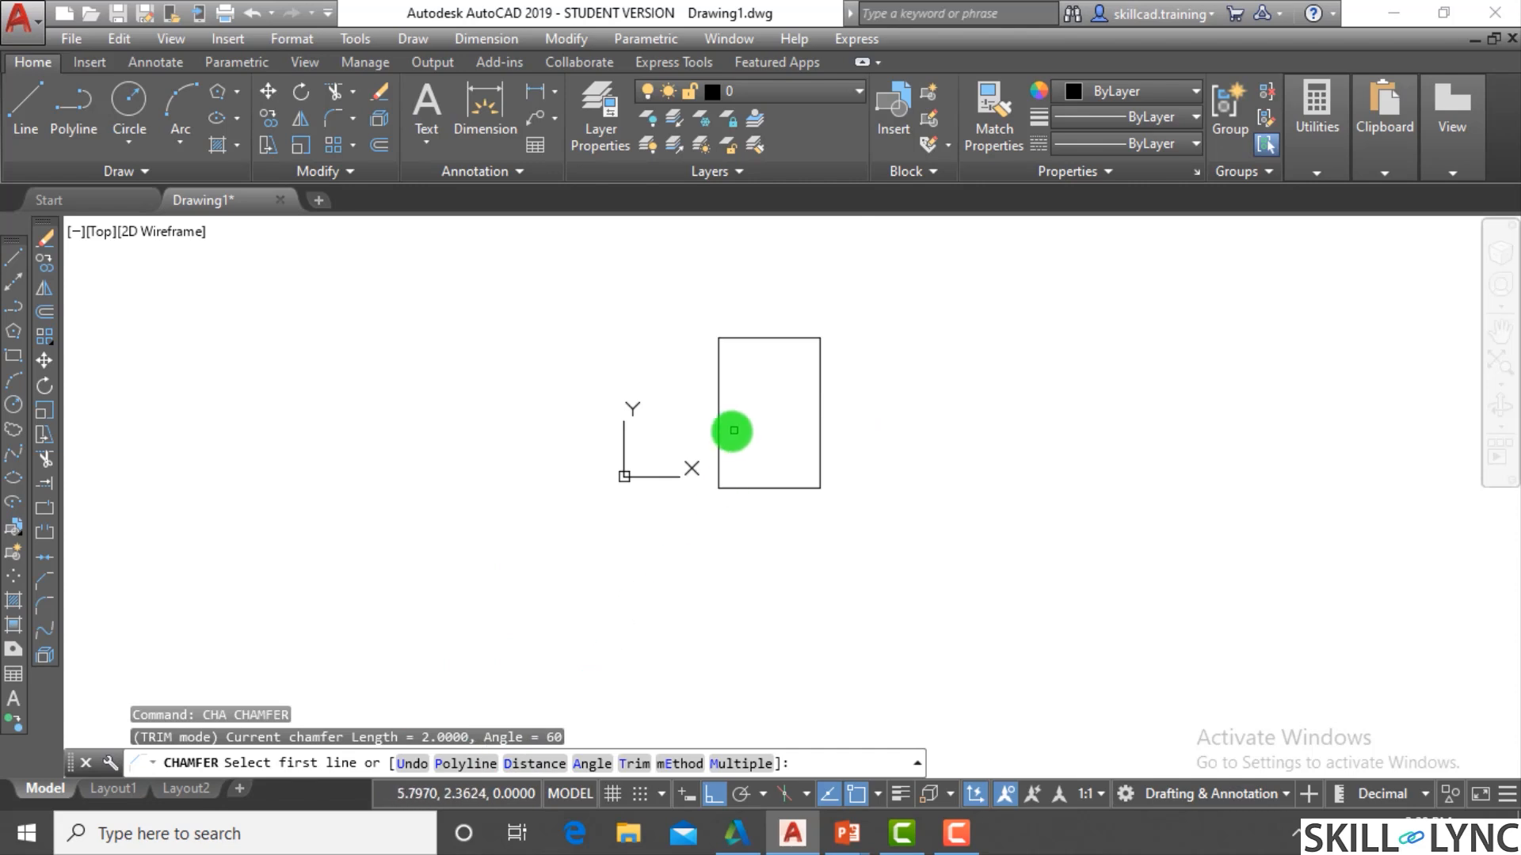
left_click(717, 465)
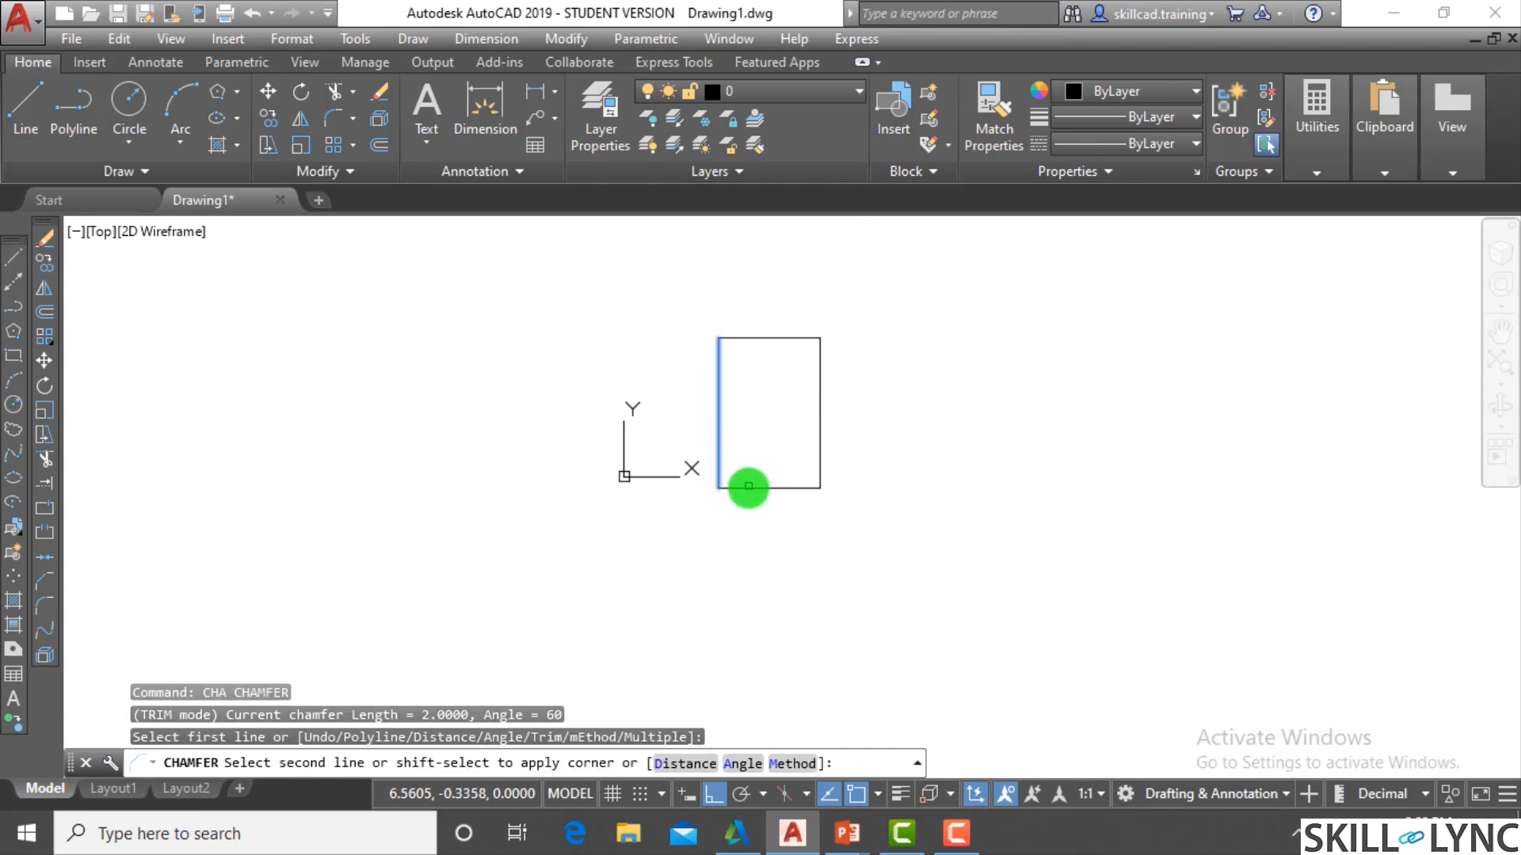
left_click(750, 485)
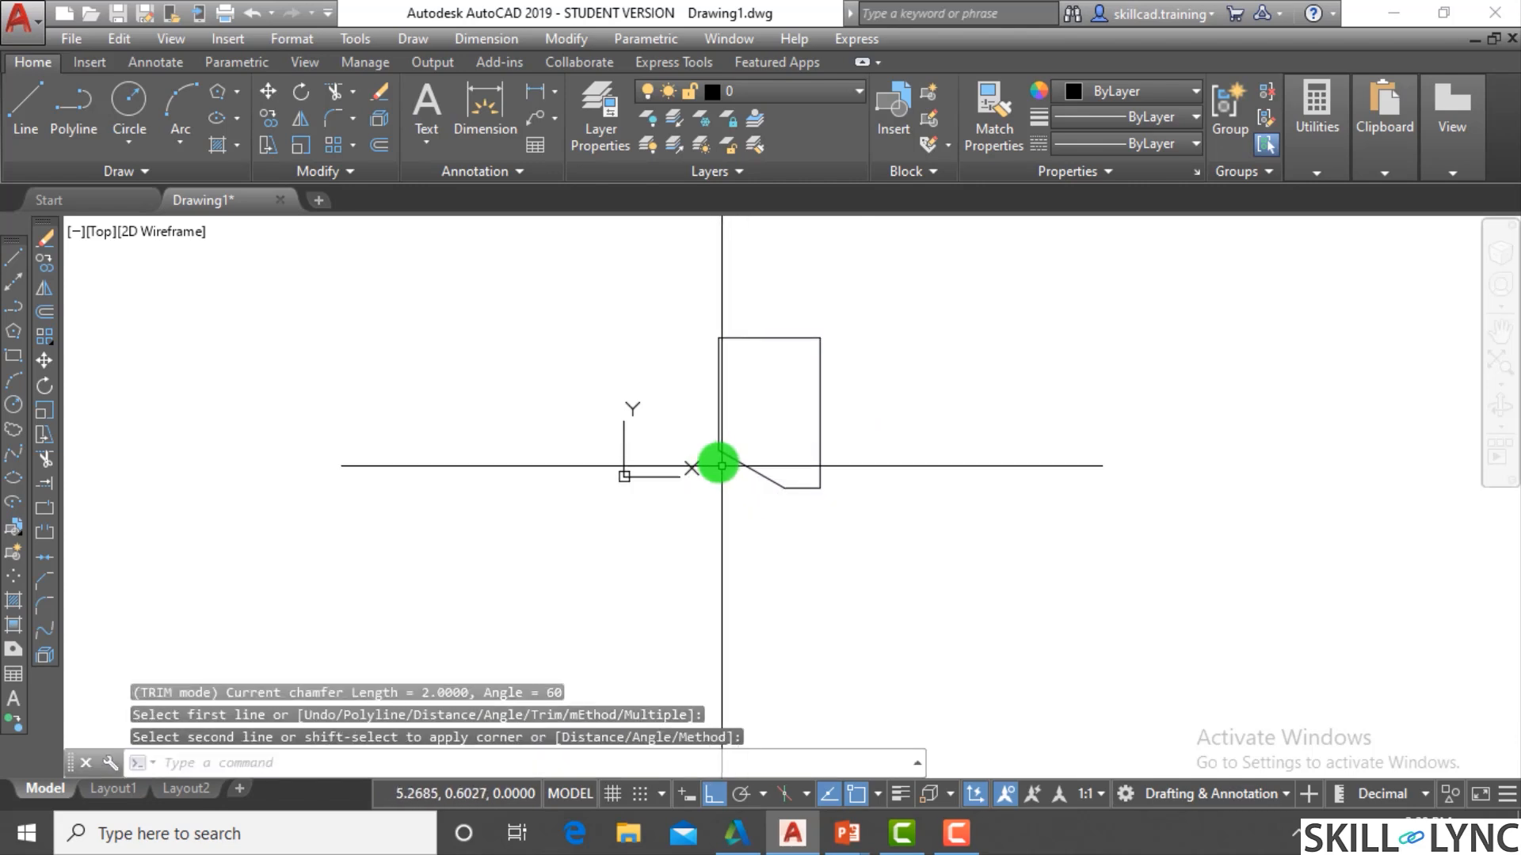
left_click(761, 467)
left_click(741, 499)
key("Escape")
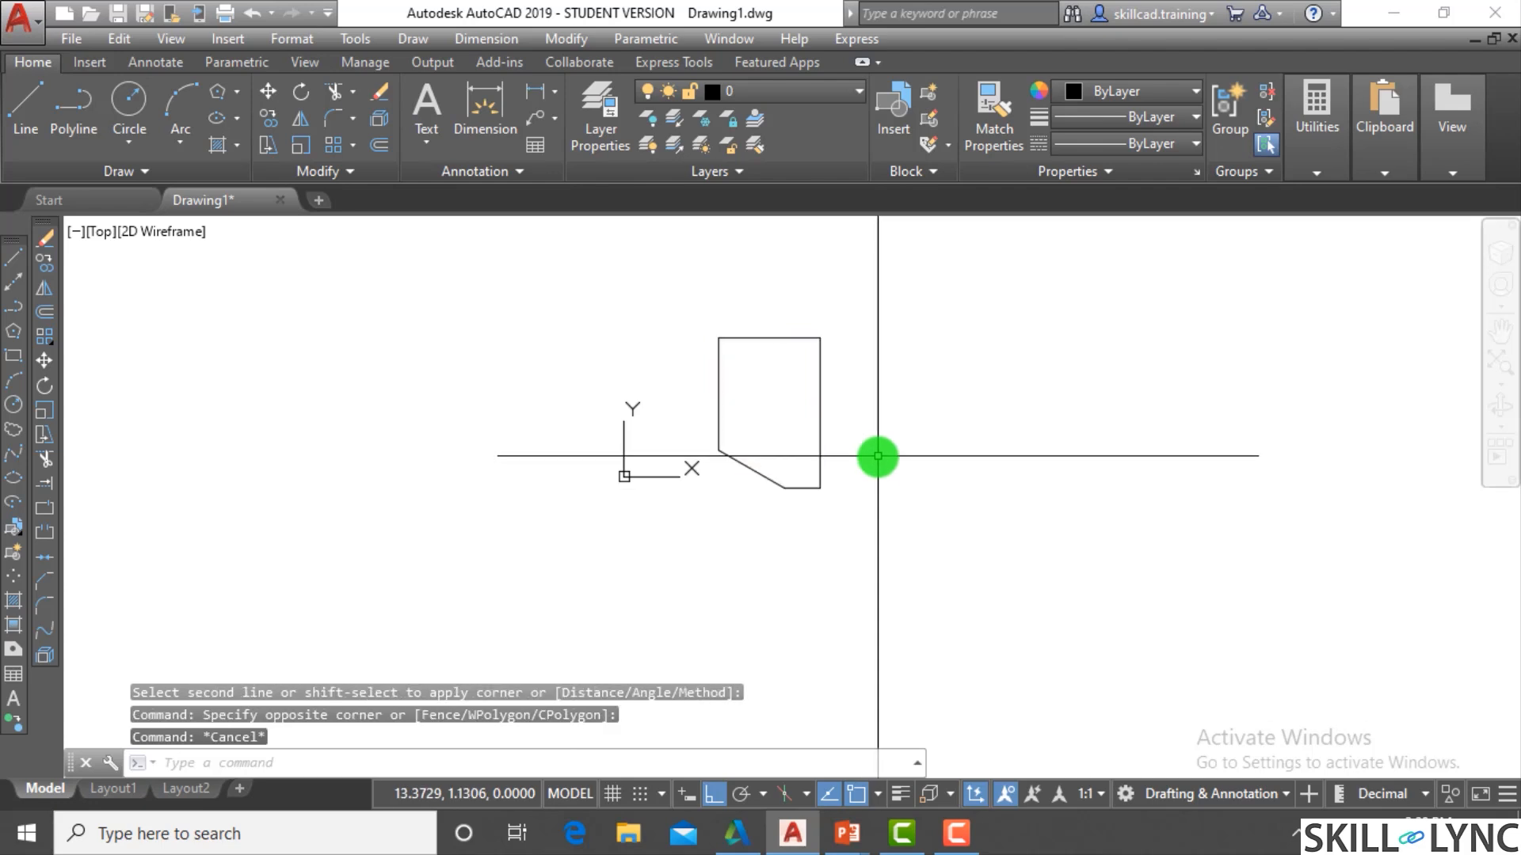
key("Escape")
scroll(835, 448, "up", 2)
scroll(544, 431, "up", 2)
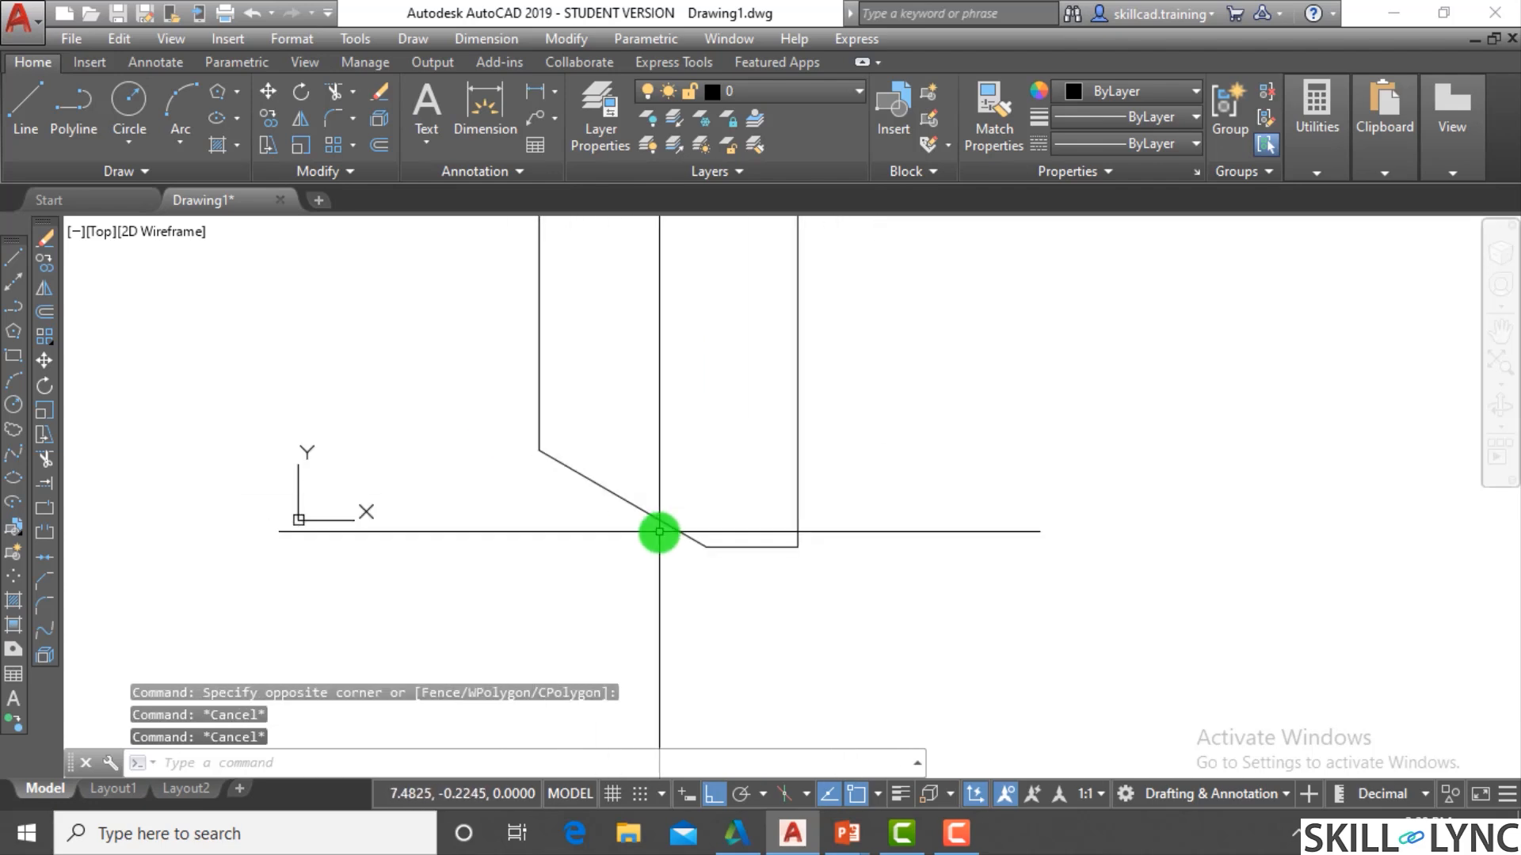
scroll(812, 600, "down", 2)
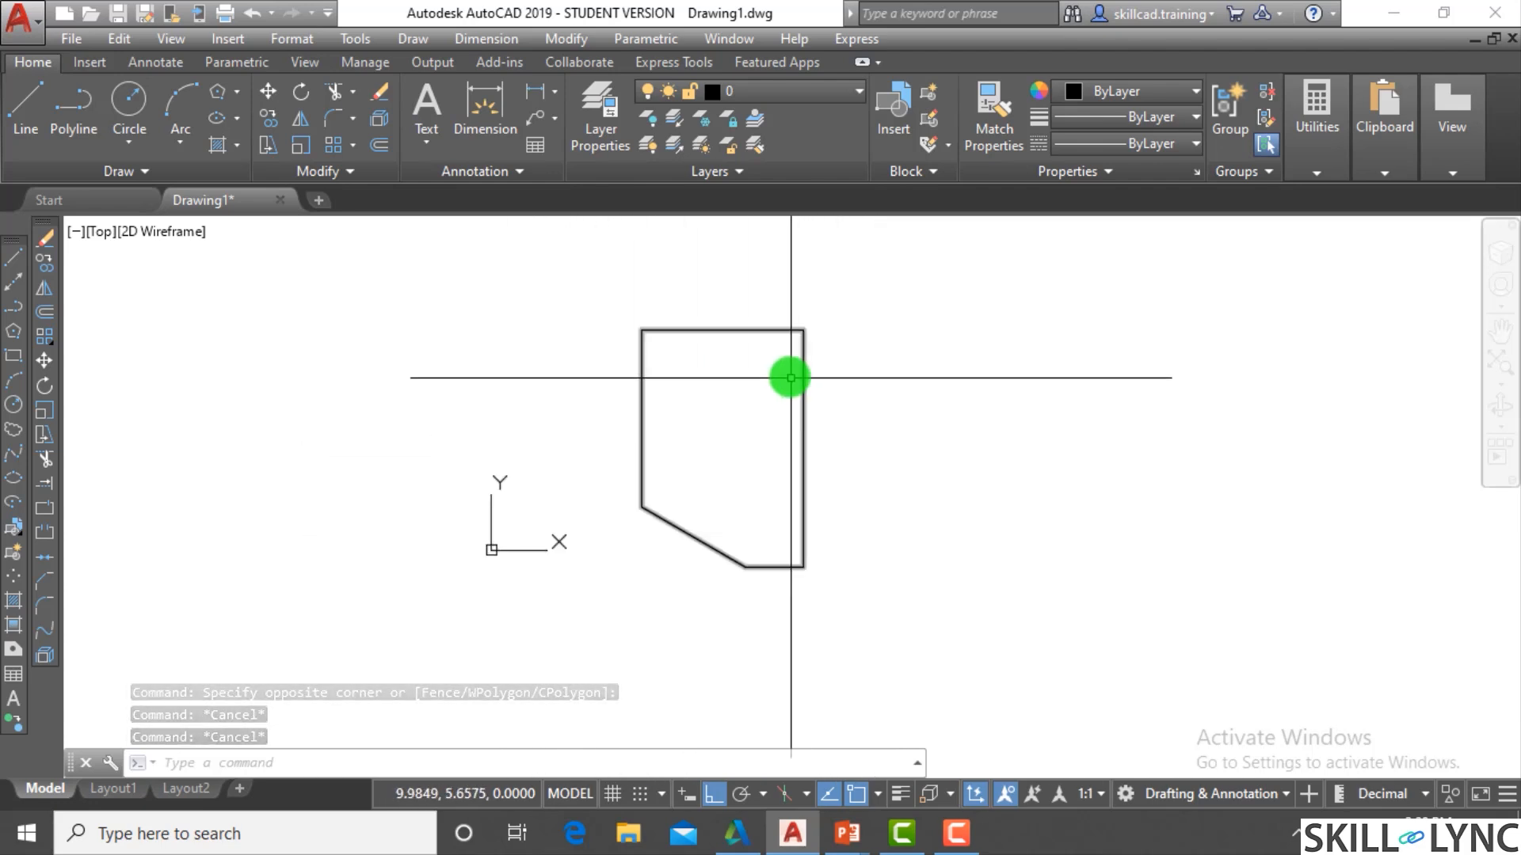
Chamfer the rectangle's upper-right corner with the same length and angle, taking the top side first
type("cha")
key("Return")
left_click(774, 331)
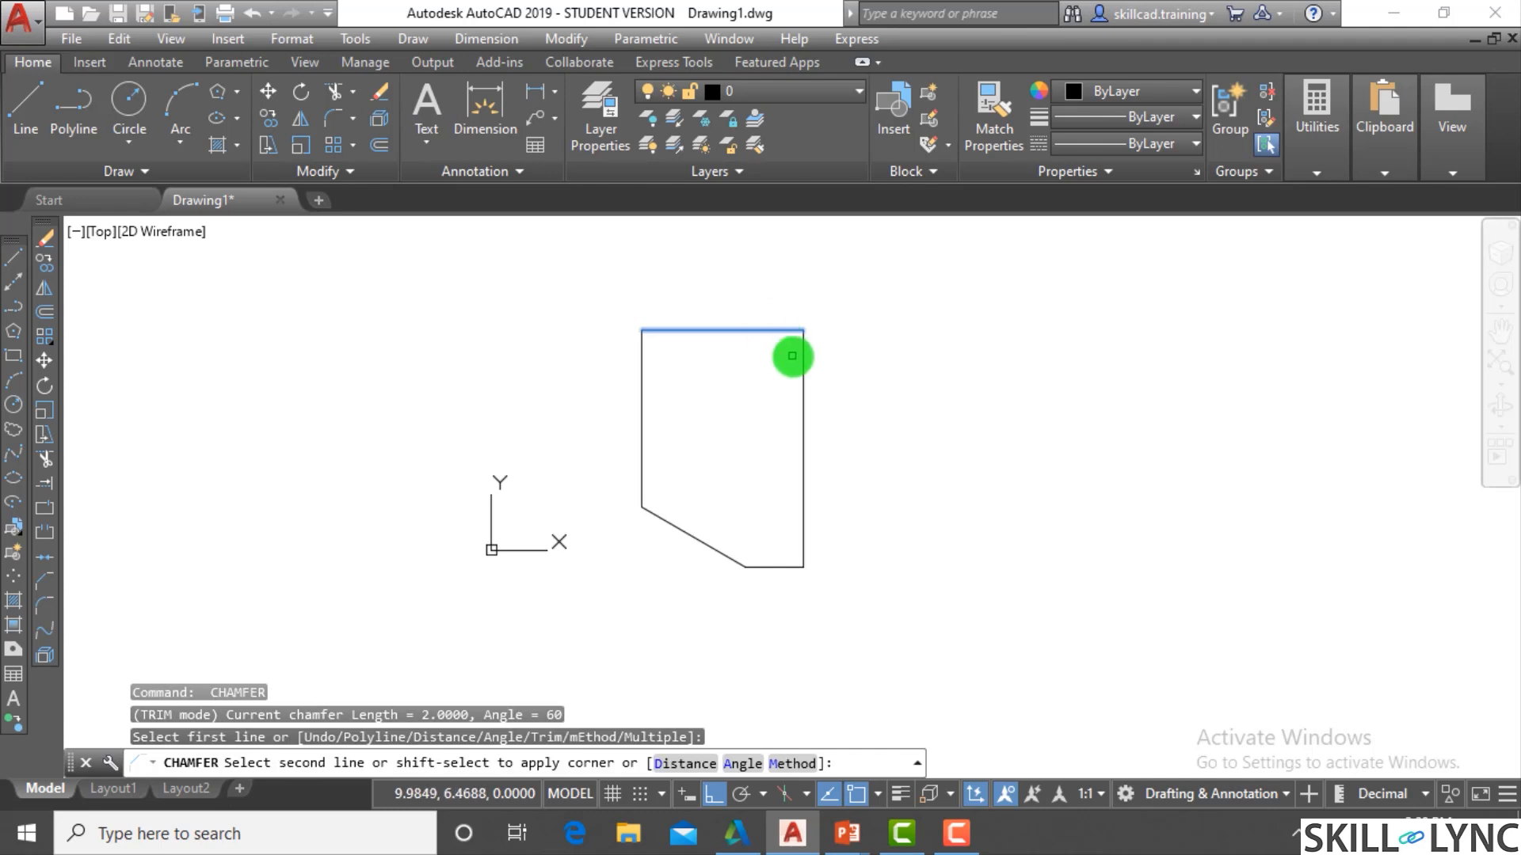
left_click(803, 382)
key("Escape")
Undo both corner chamfers on the rectangle
type("u")
key("Return")
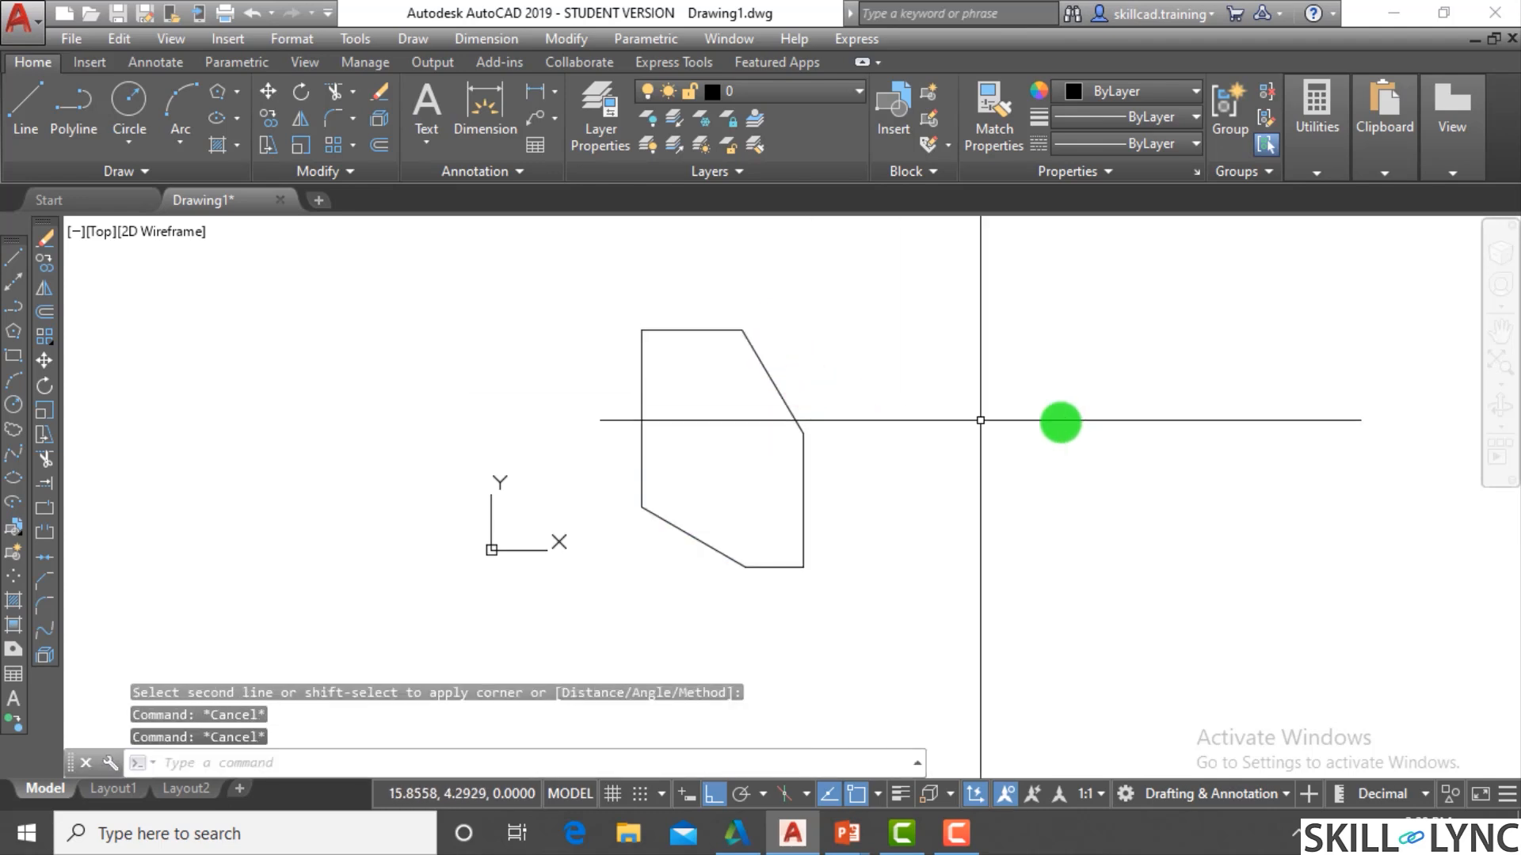
type("u")
key("Return")
scroll(964, 373, "up", 2)
scroll(914, 471, "down", 4)
type("u")
key("Return")
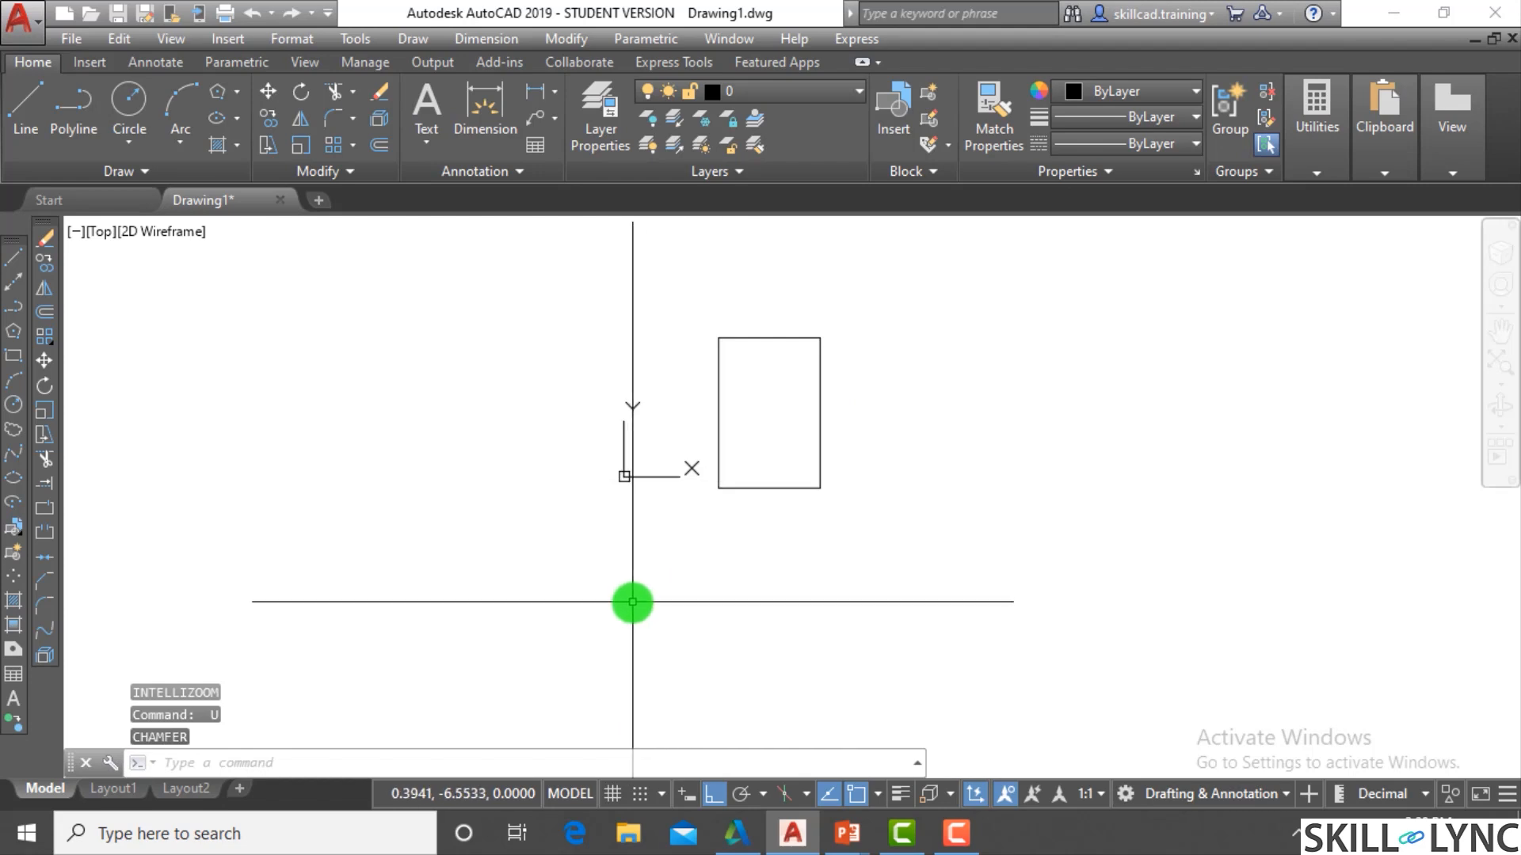
Chamfer all the rectangle's corners at once with the Polyline option, using 0.5 for both chamfer distances
type("cha")
key("Return")
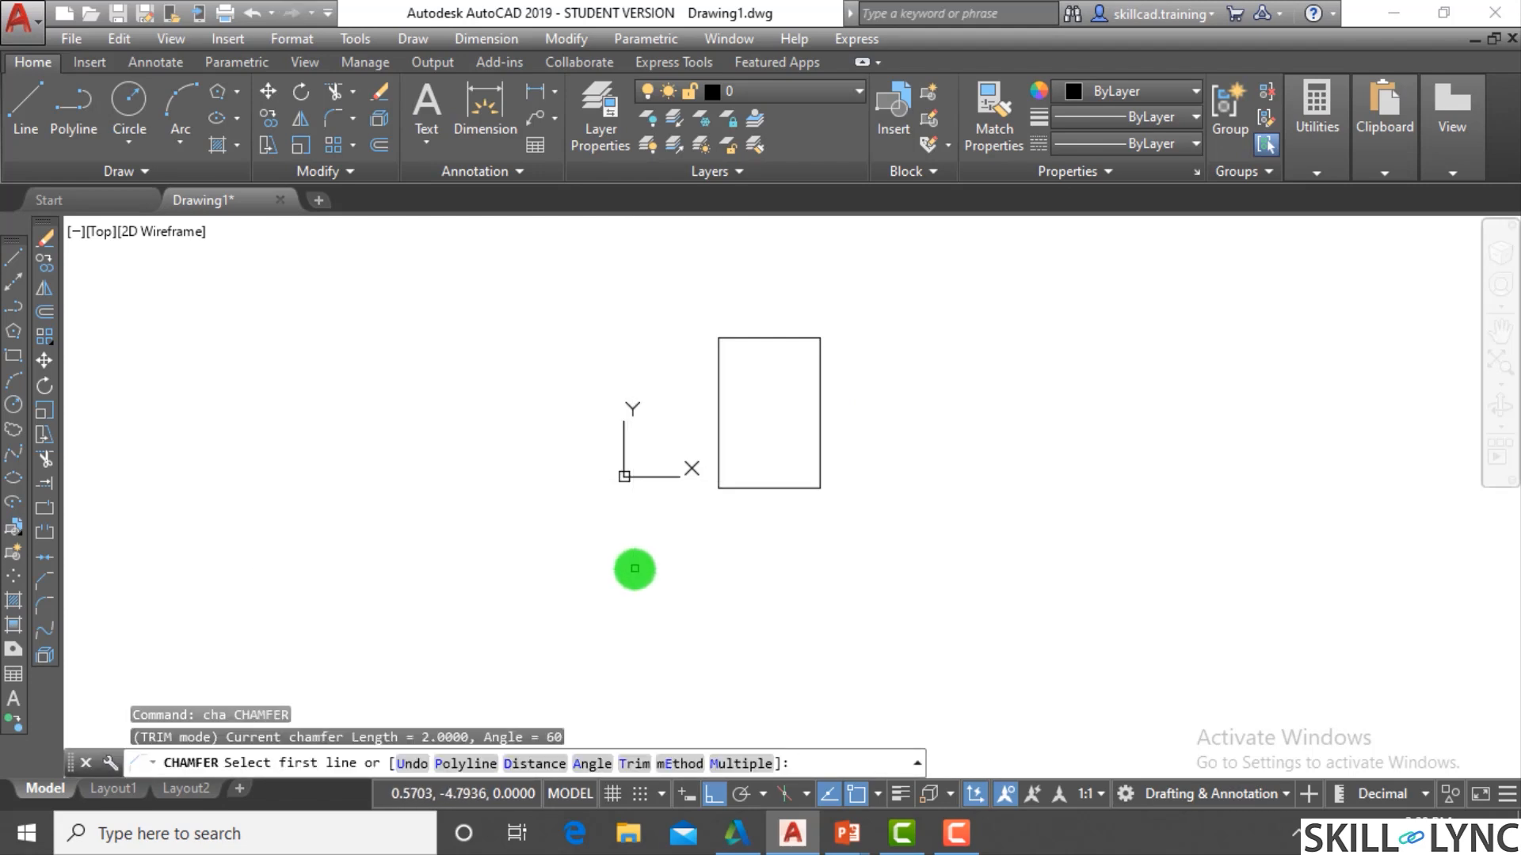
type("d")
key("Return")
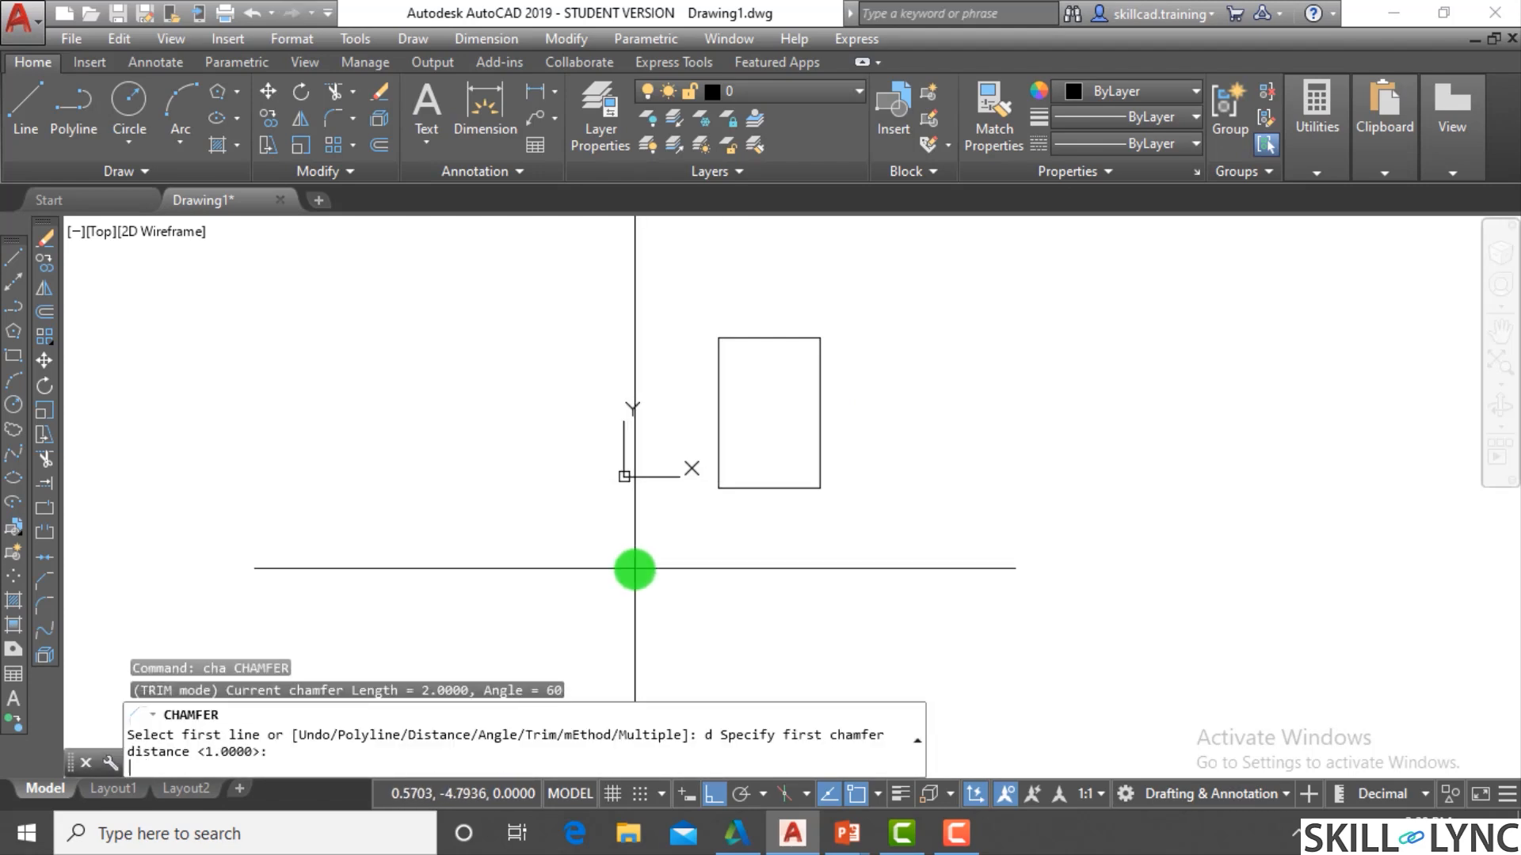
key("Return")
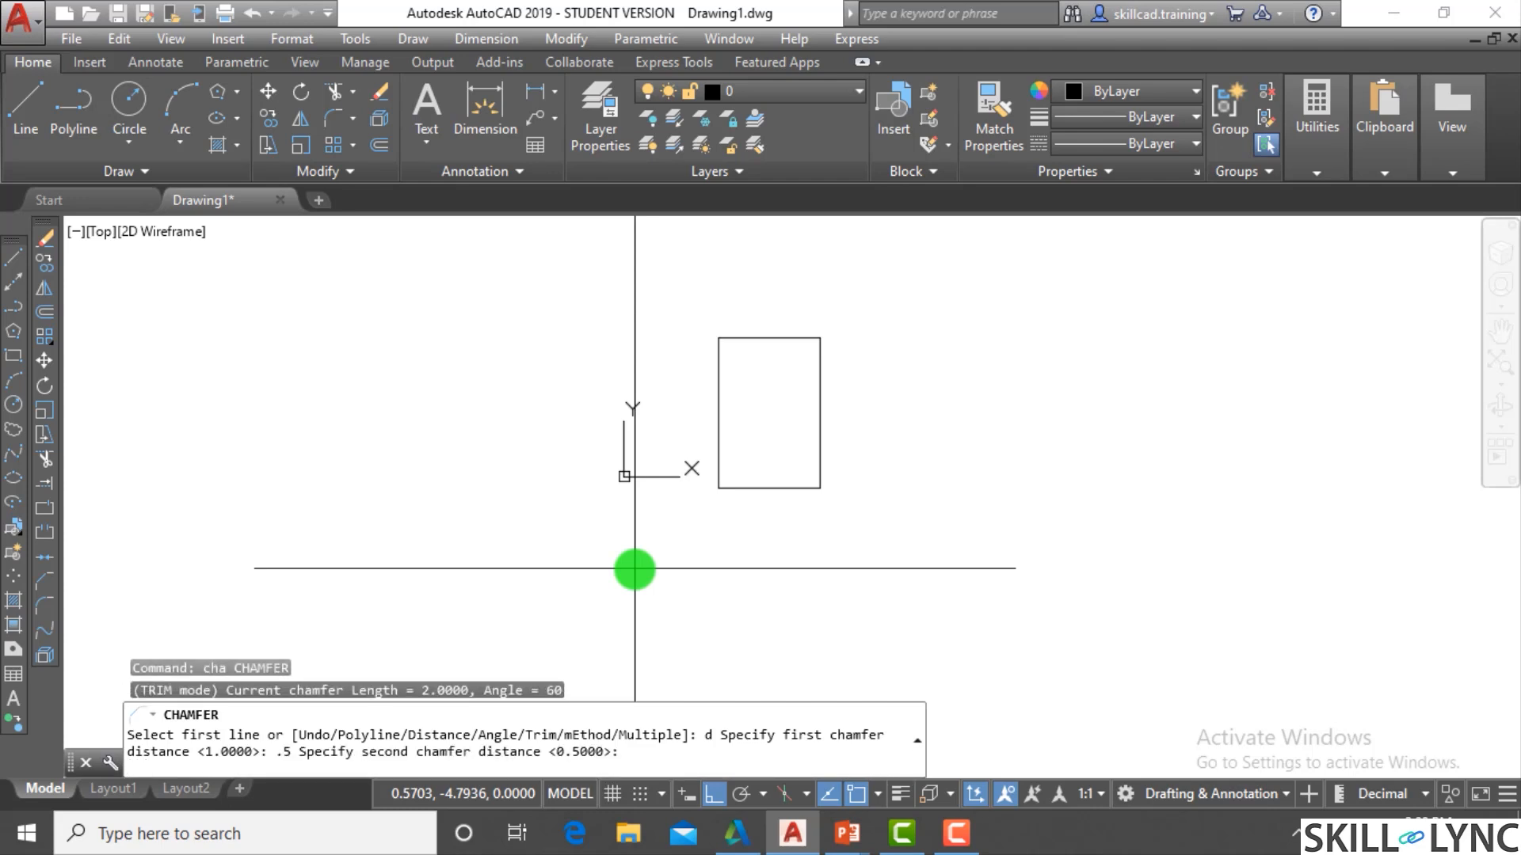
type(".5")
key("Return")
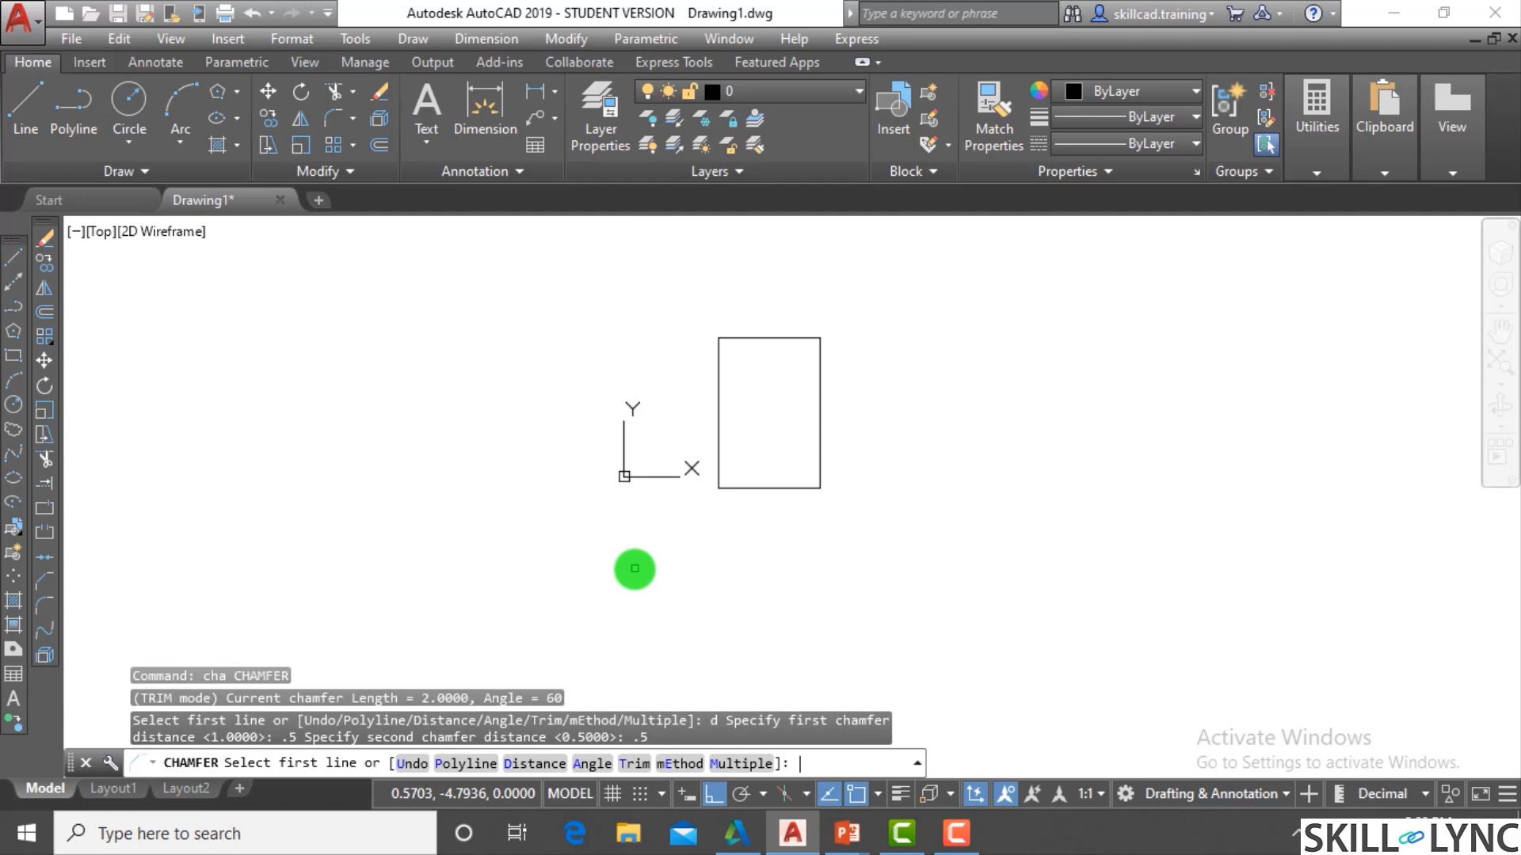
left_click(476, 762)
left_click(722, 479)
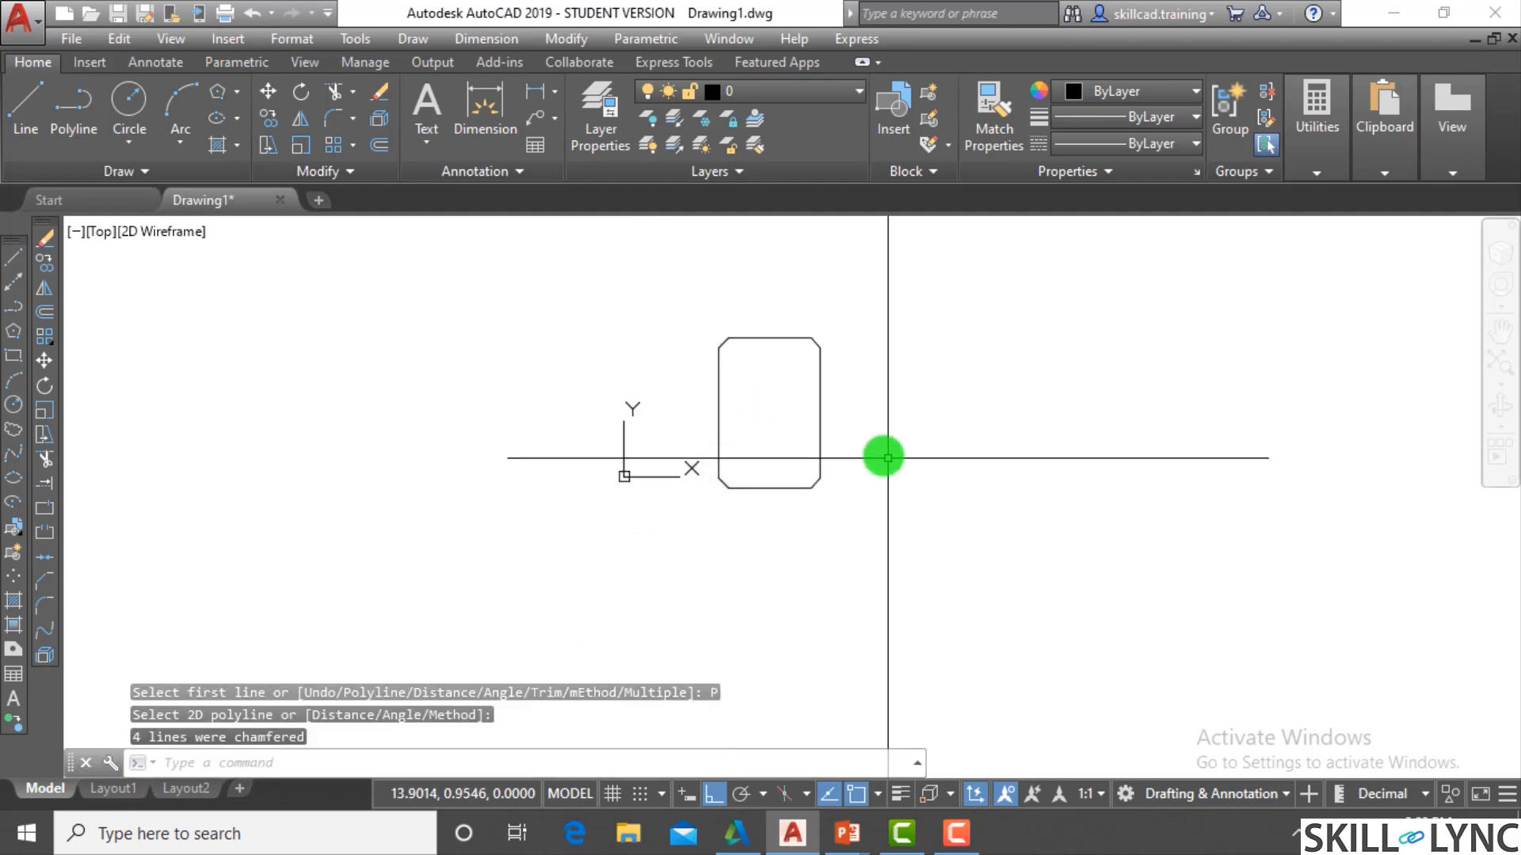
scroll(836, 378, "up", 3)
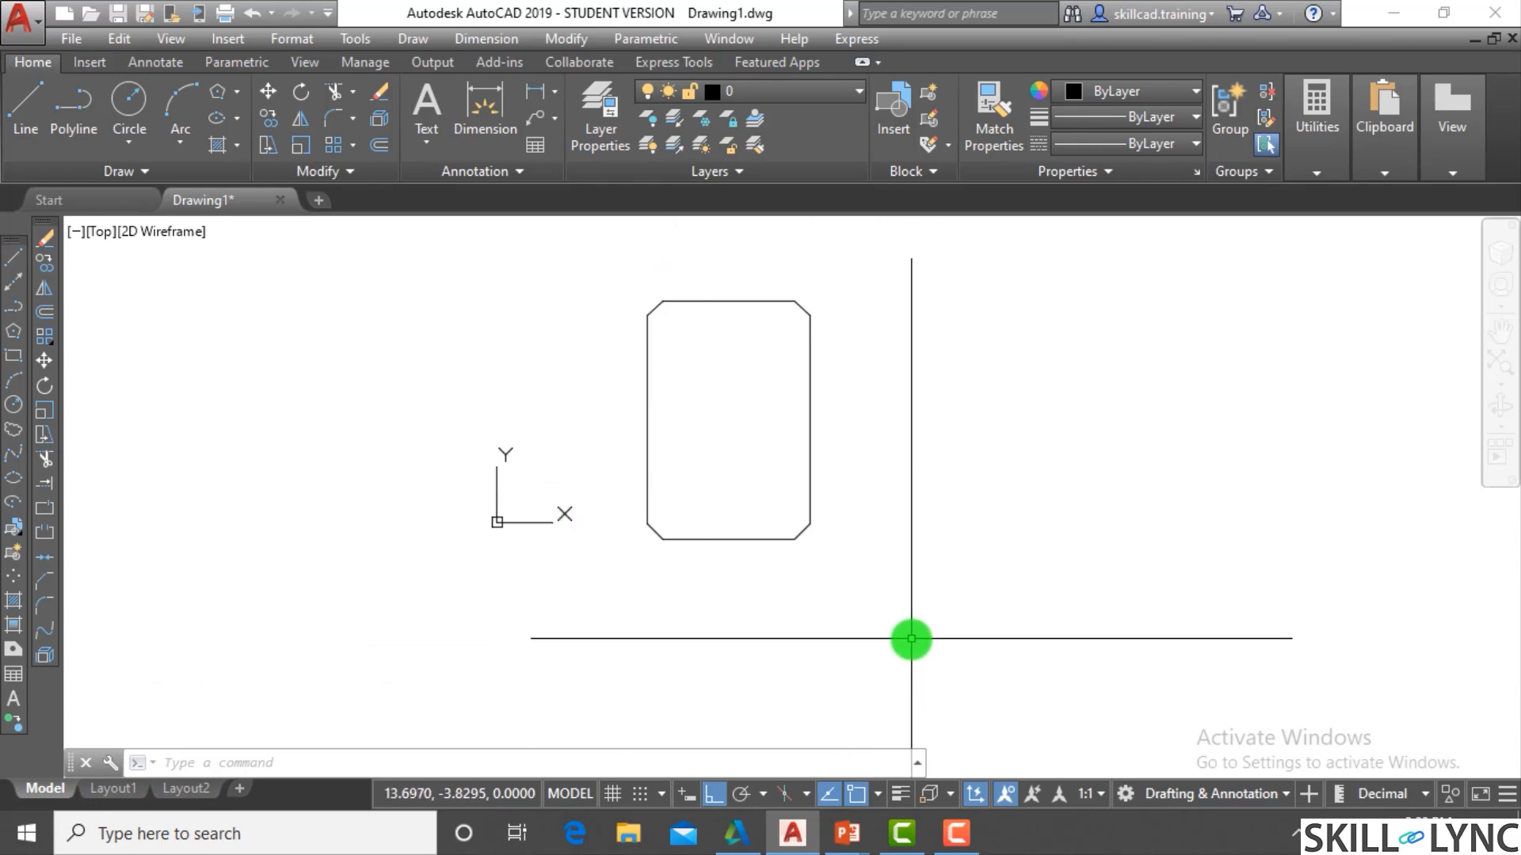
mouse_move(920, 485)
middle_mouse_down()
mouse_move(159, 478)
mouse_move(455, 479)
middle_mouse_up()
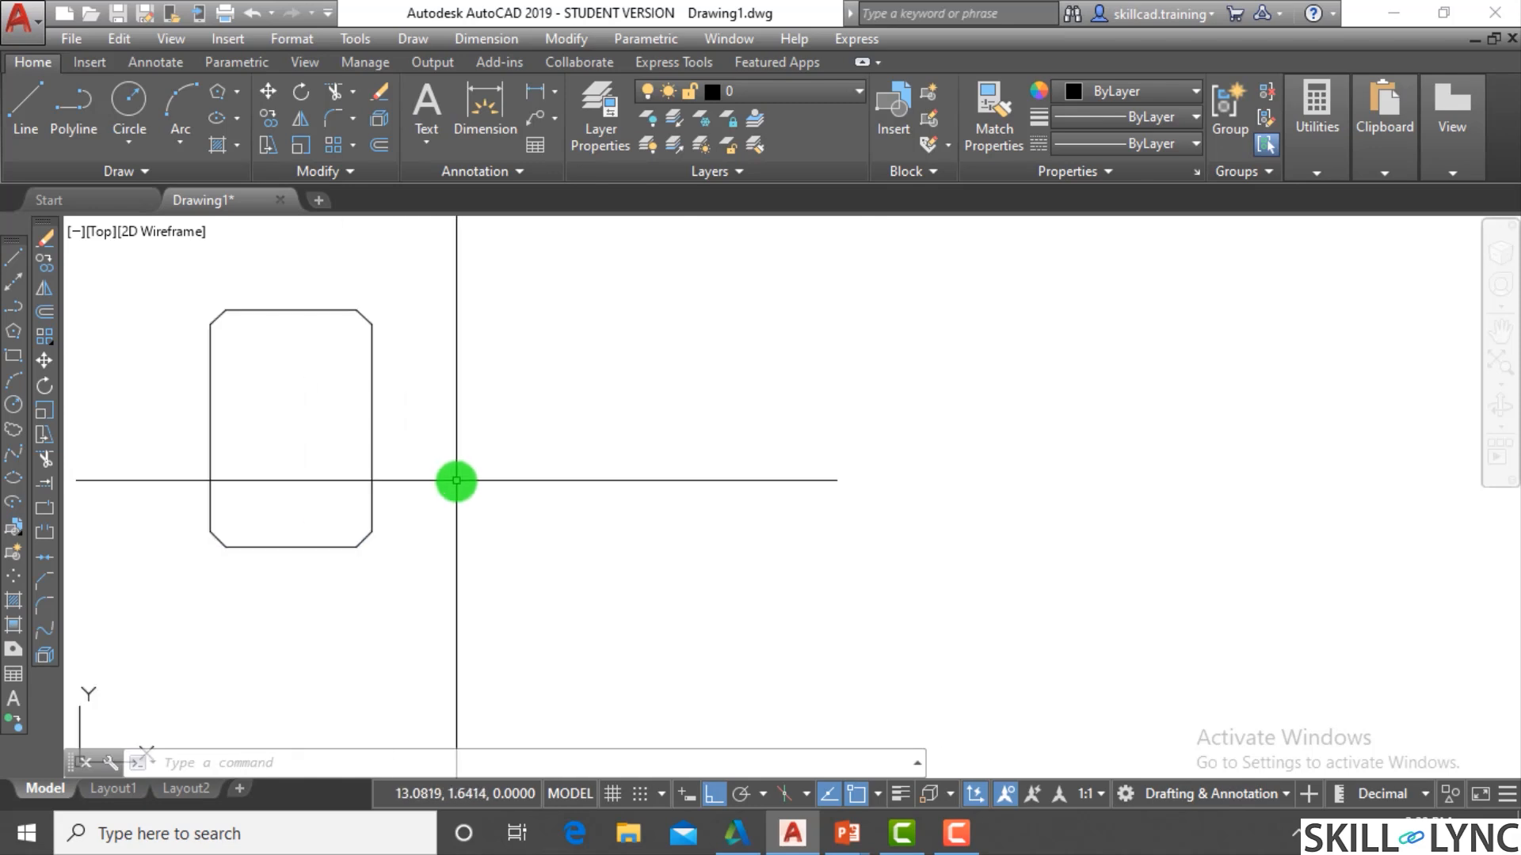
scroll(380, 435, "down", 2)
scroll(298, 408, "up", 2)
key("Escape")
key("Escape")
key("Escape")
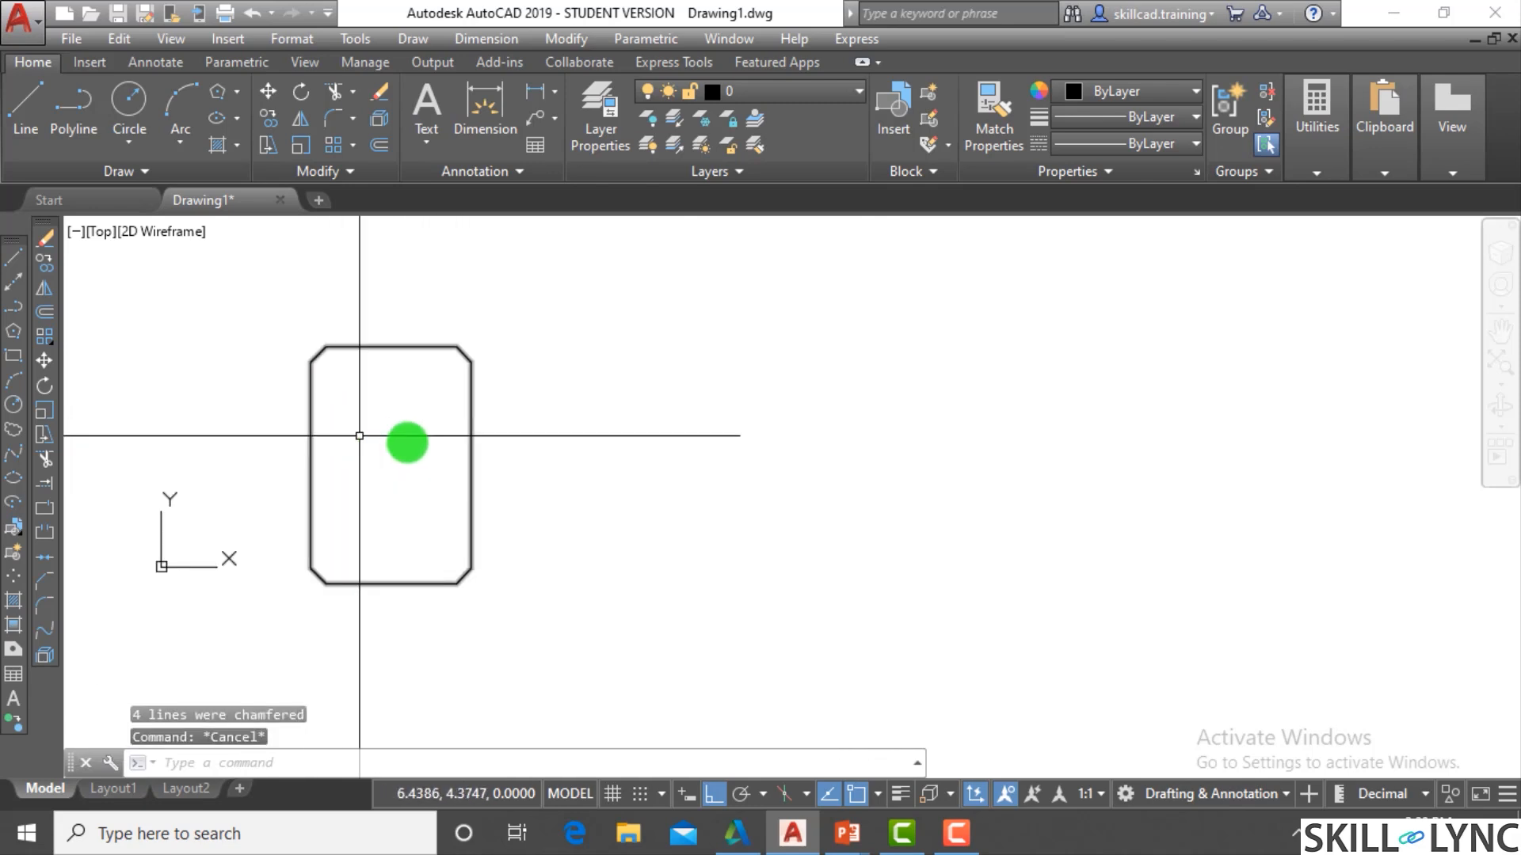
Draw an open L beside the chamfered rectangle from a vertical line and a horizontal line meeting at the lower corner
type("l")
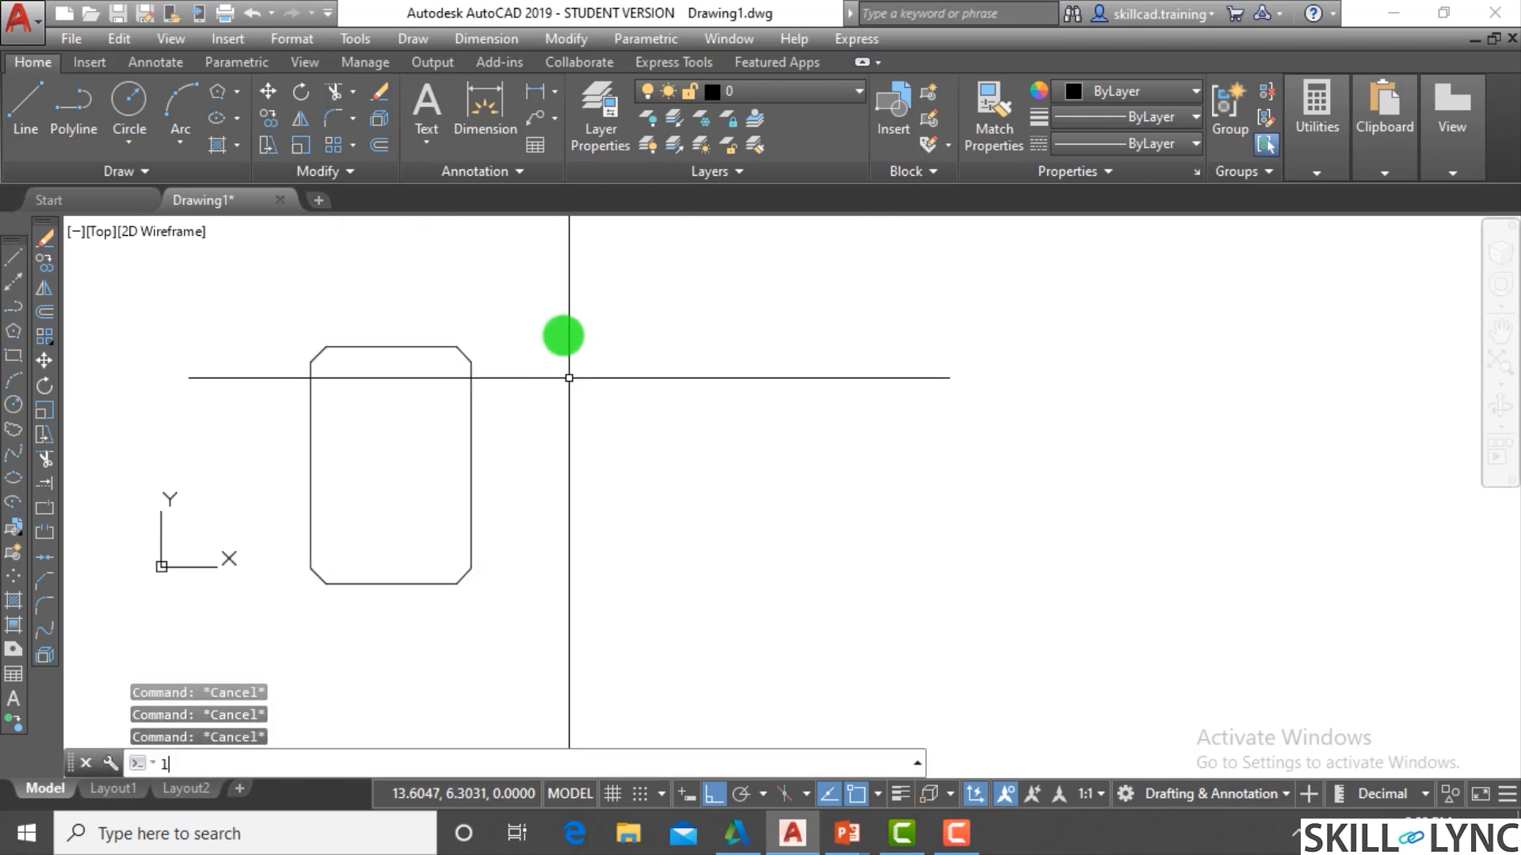
key("Return")
left_click(571, 300)
left_click(604, 581)
left_click(947, 581)
key("Escape")
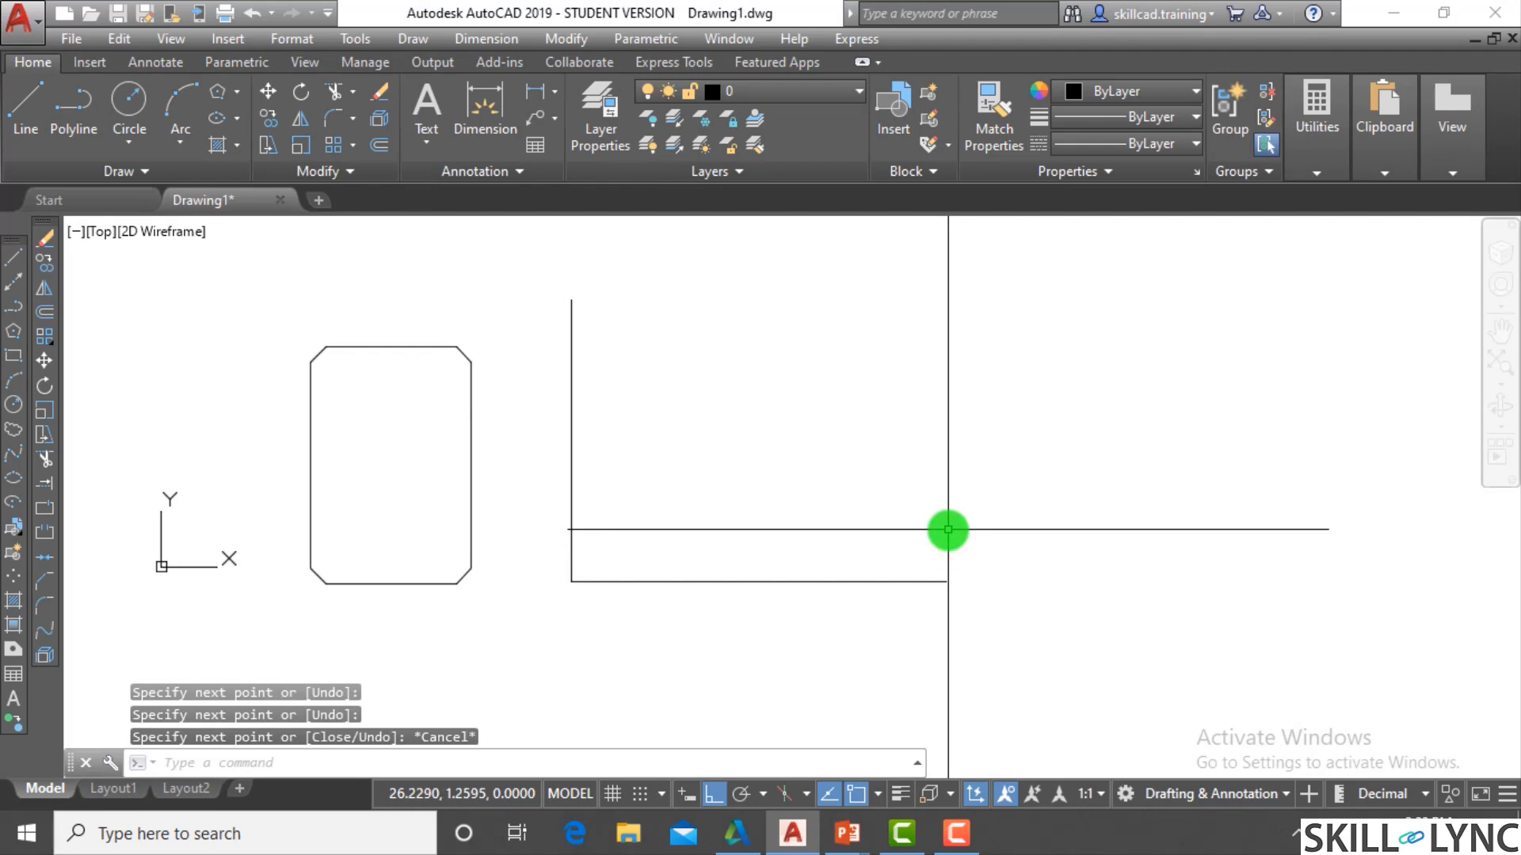
Draw two more open L shapes beyond the first, a tall one and a small one, each from a vertical and a horizontal line
key("Return")
left_click(1068, 250)
left_click(1098, 552)
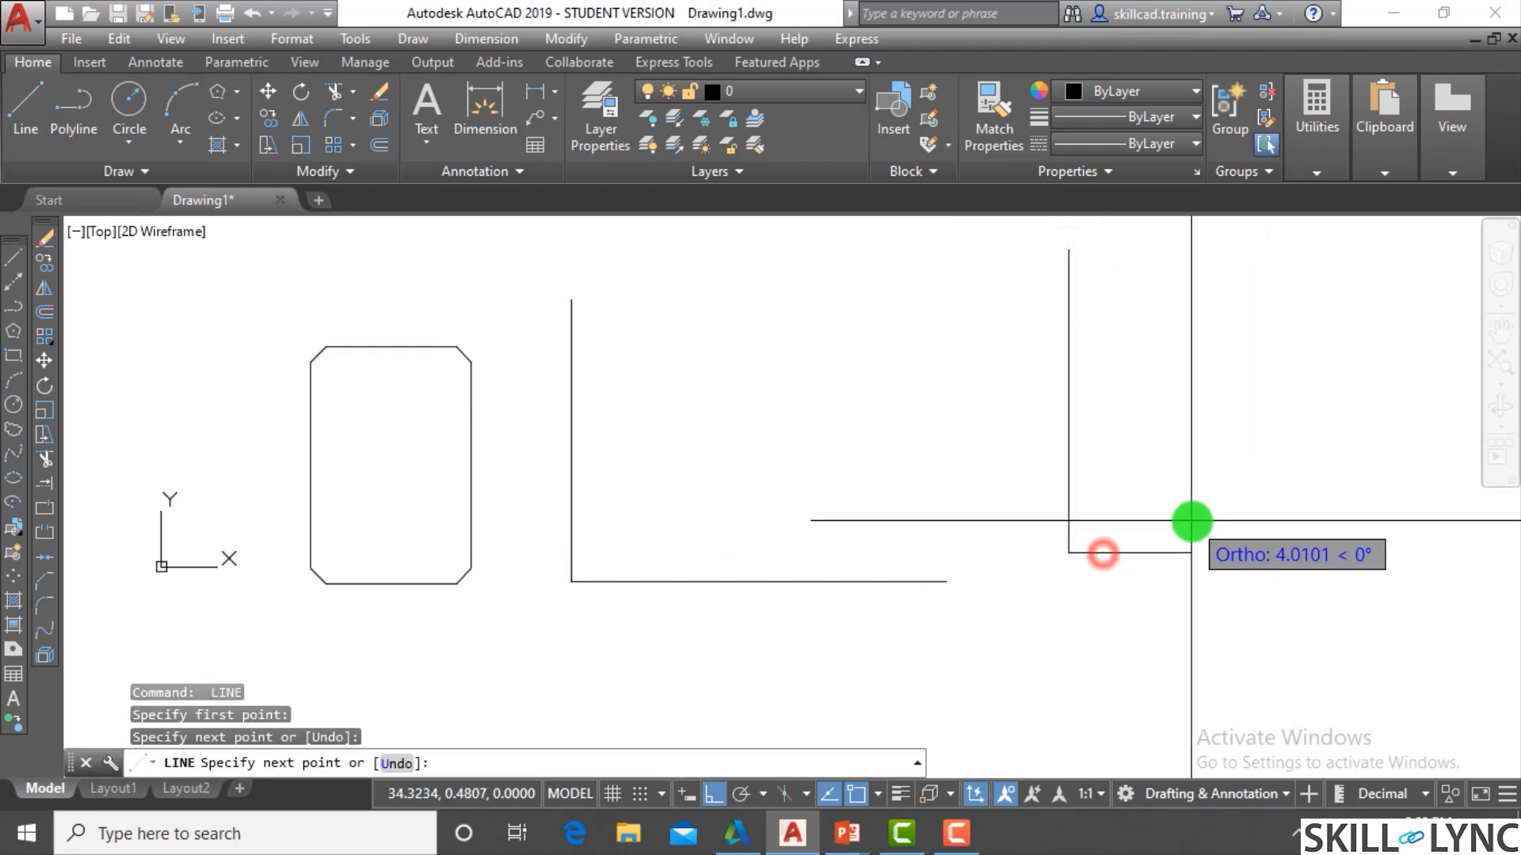
left_click(1206, 516)
key("Return")
left_click(1201, 289)
left_click(1201, 391)
left_click(1271, 391)
key("Escape")
key("Escape")
key("Escape")
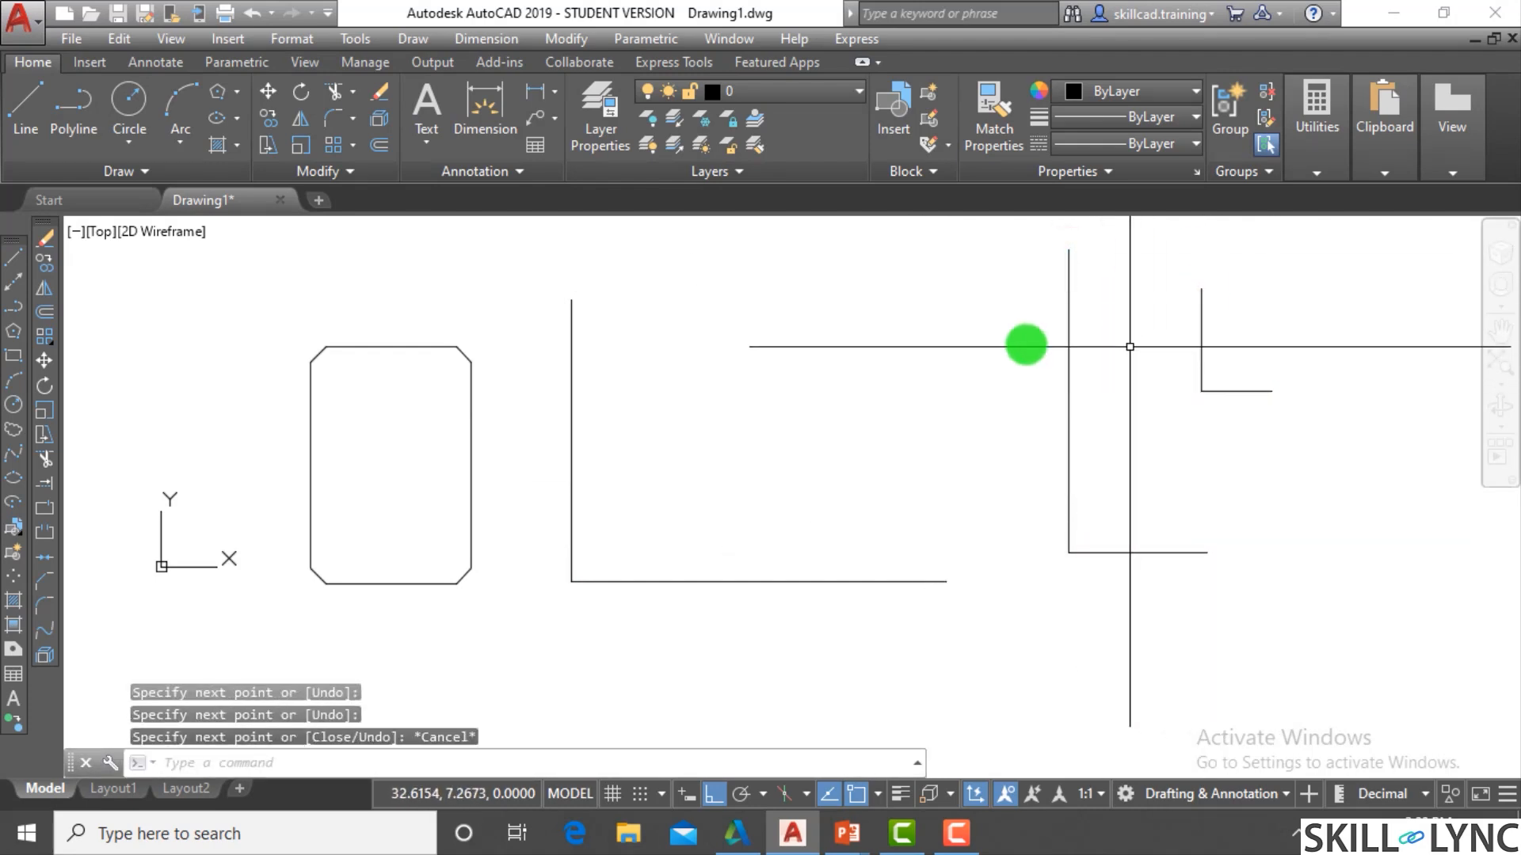
Chamfer the lower corners of the two larger L shapes in one command run with the Multiple option
type("cha")
key("Return")
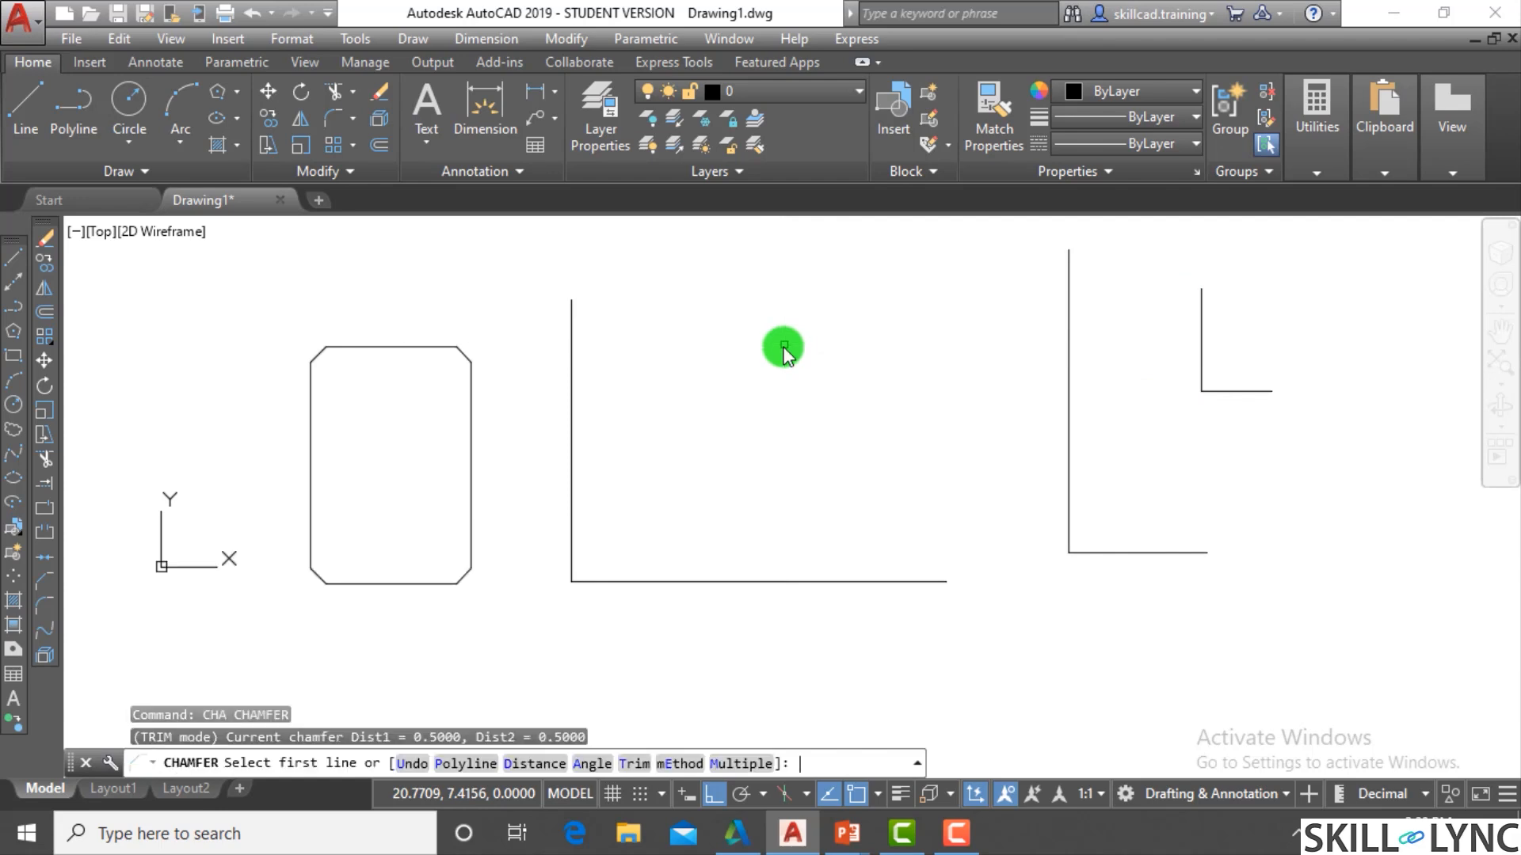
left_click(758, 763)
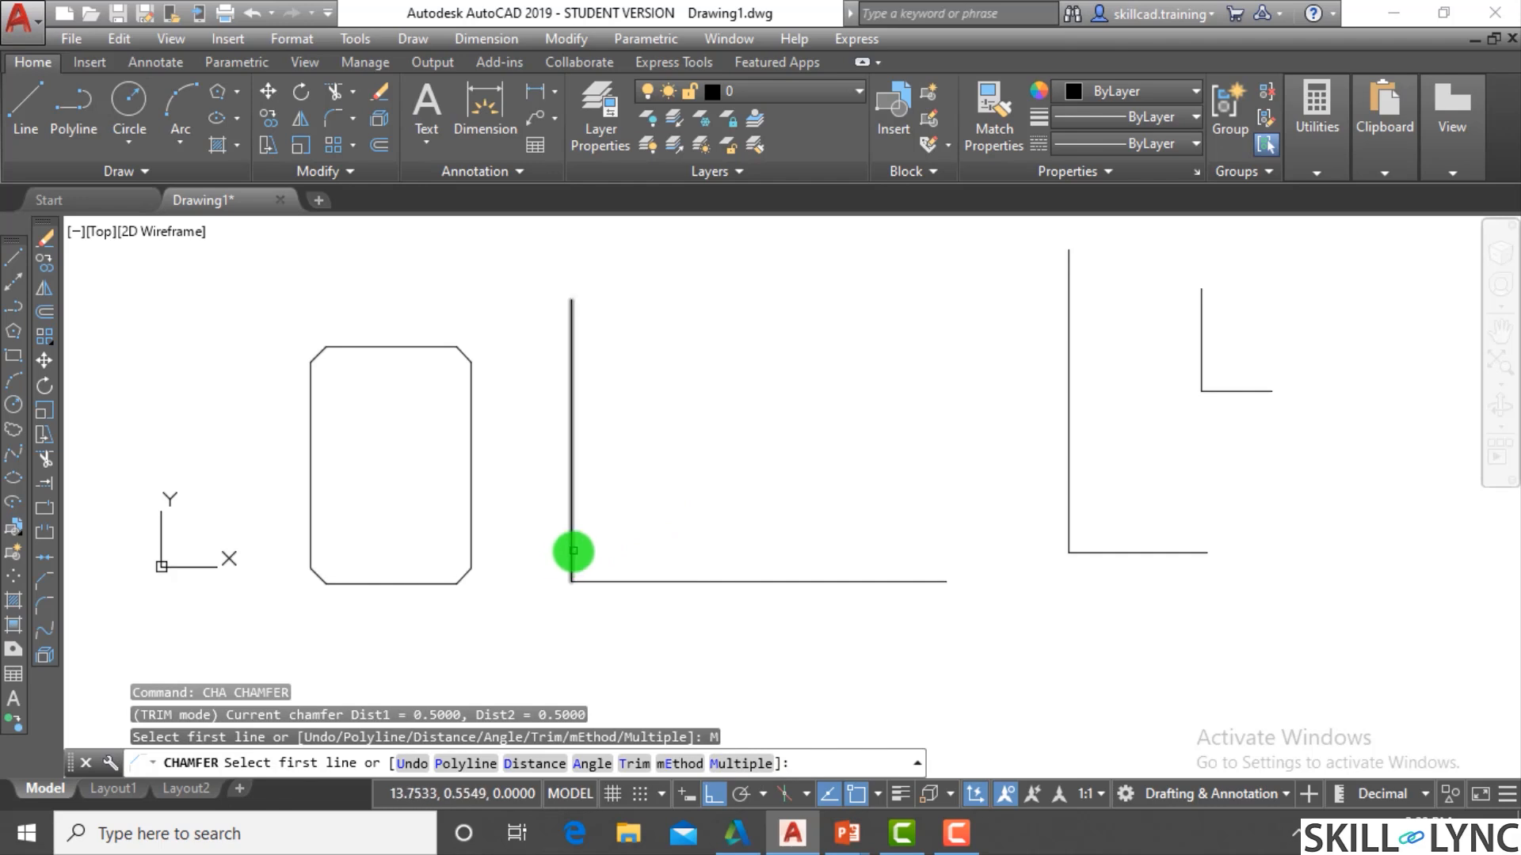
left_click(573, 551)
left_click(608, 584)
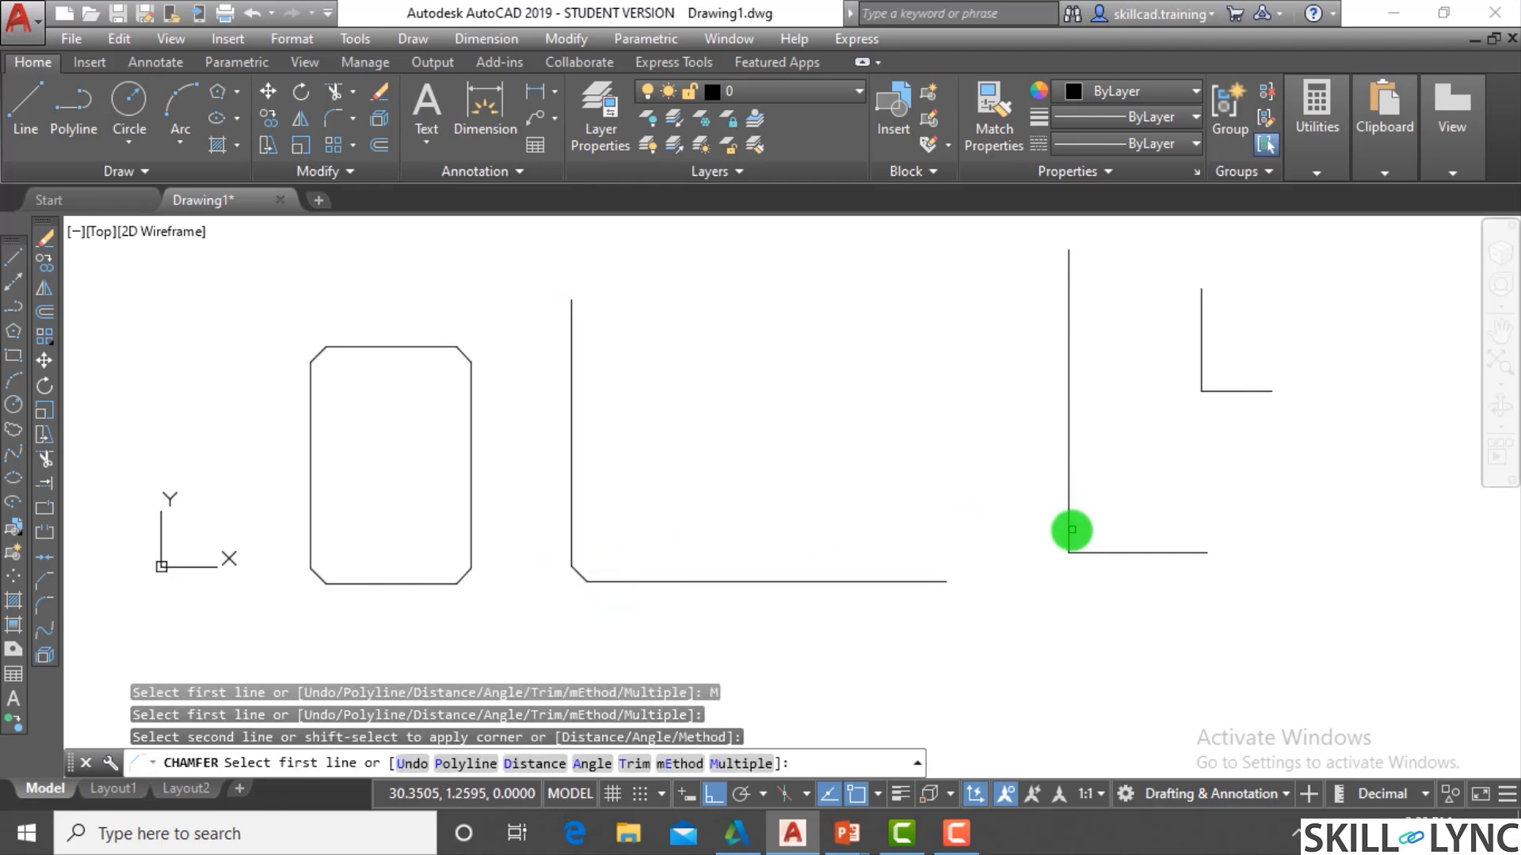
left_click(1069, 530)
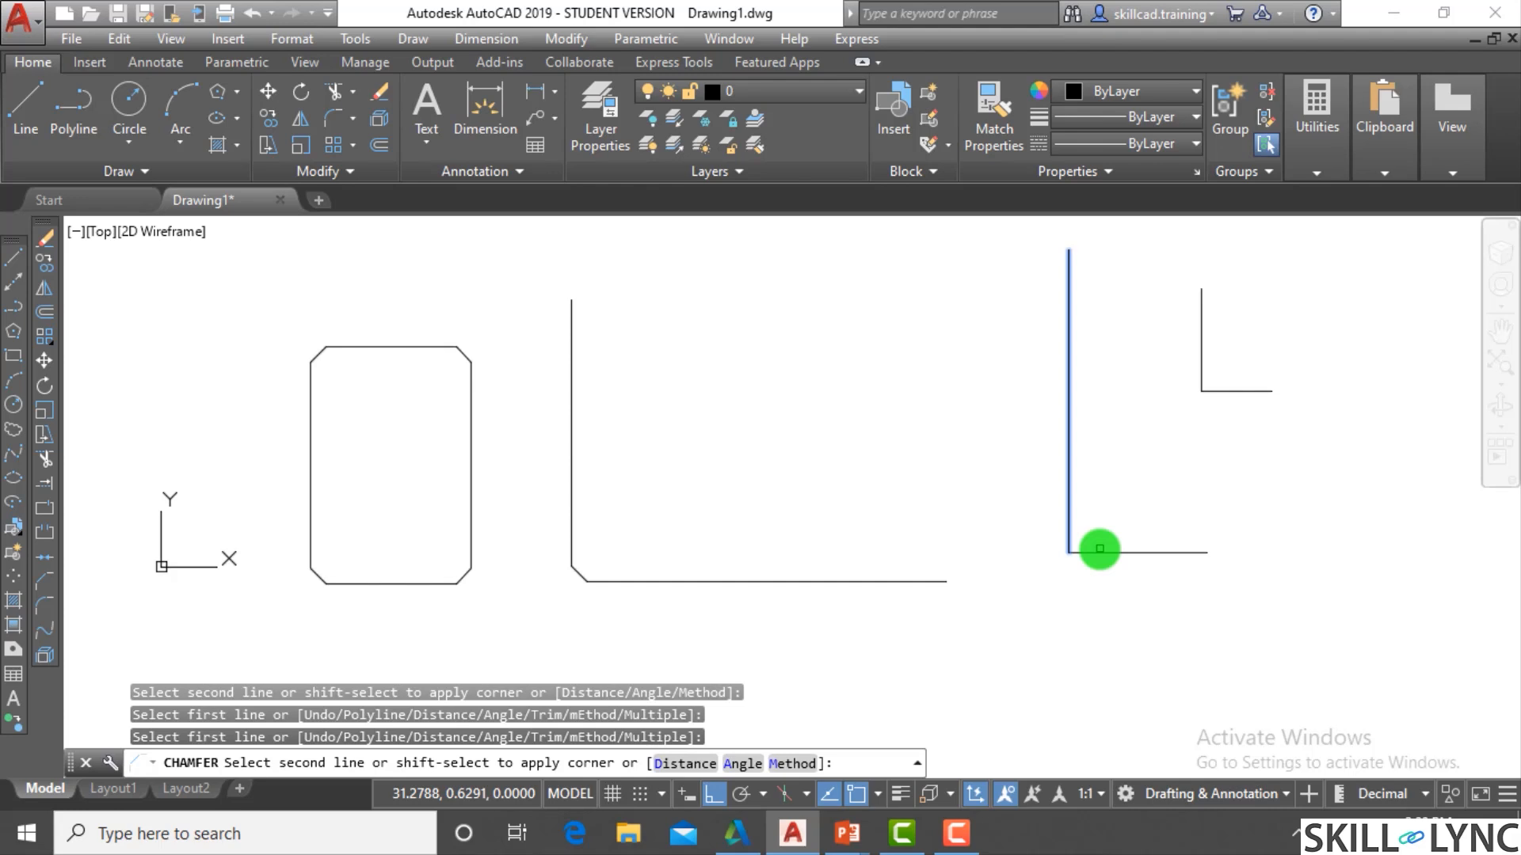
left_click(1099, 552)
key("Escape")
key("Escape")
Erase the chamfered rectangle and all the L-shaped lines from the drawing
scroll(1075, 523, "down", 4)
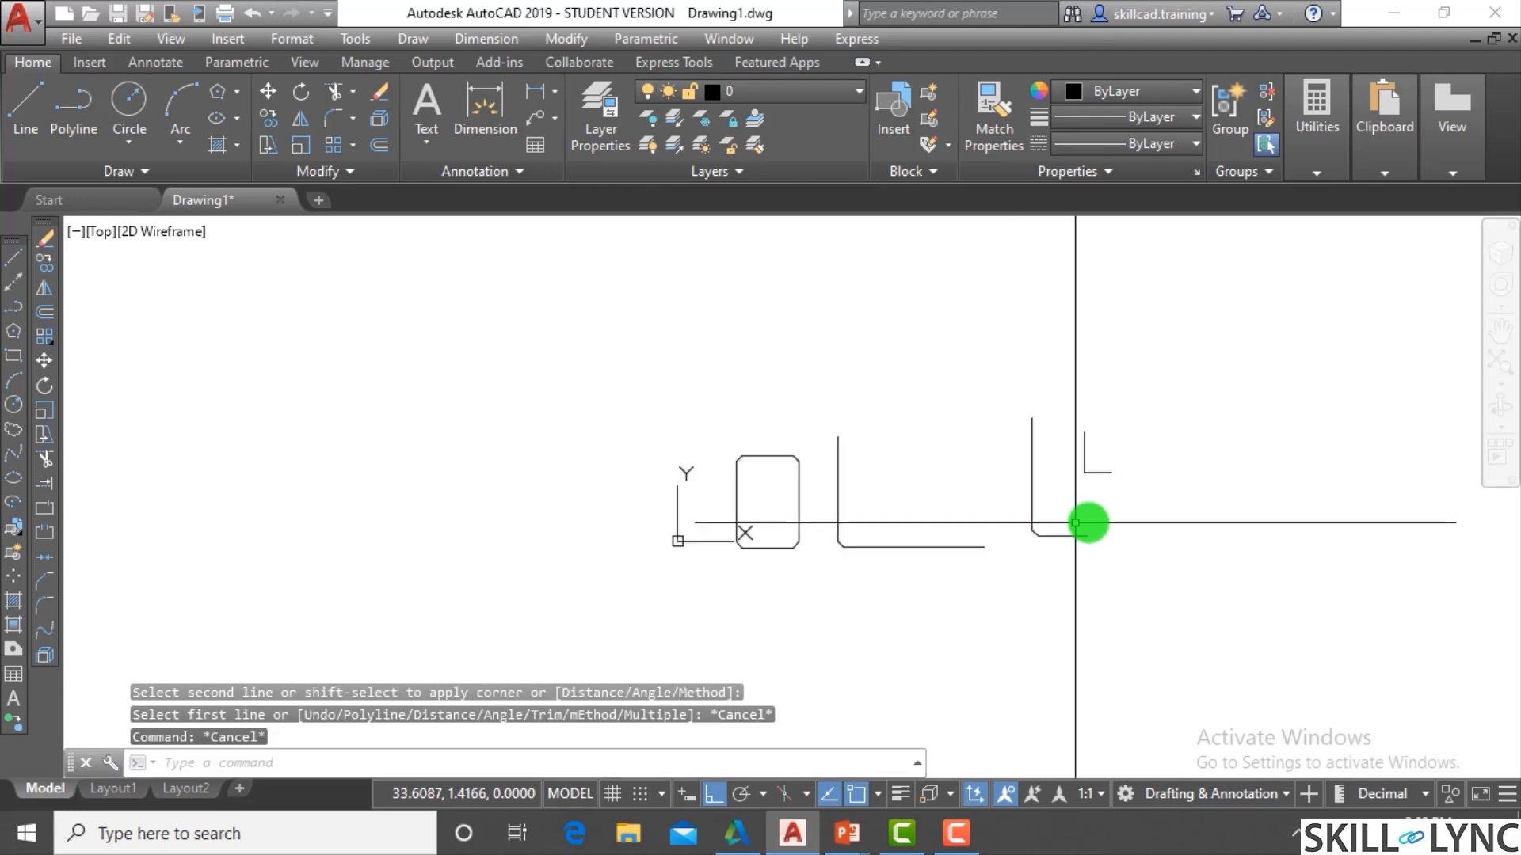
left_click(1174, 582)
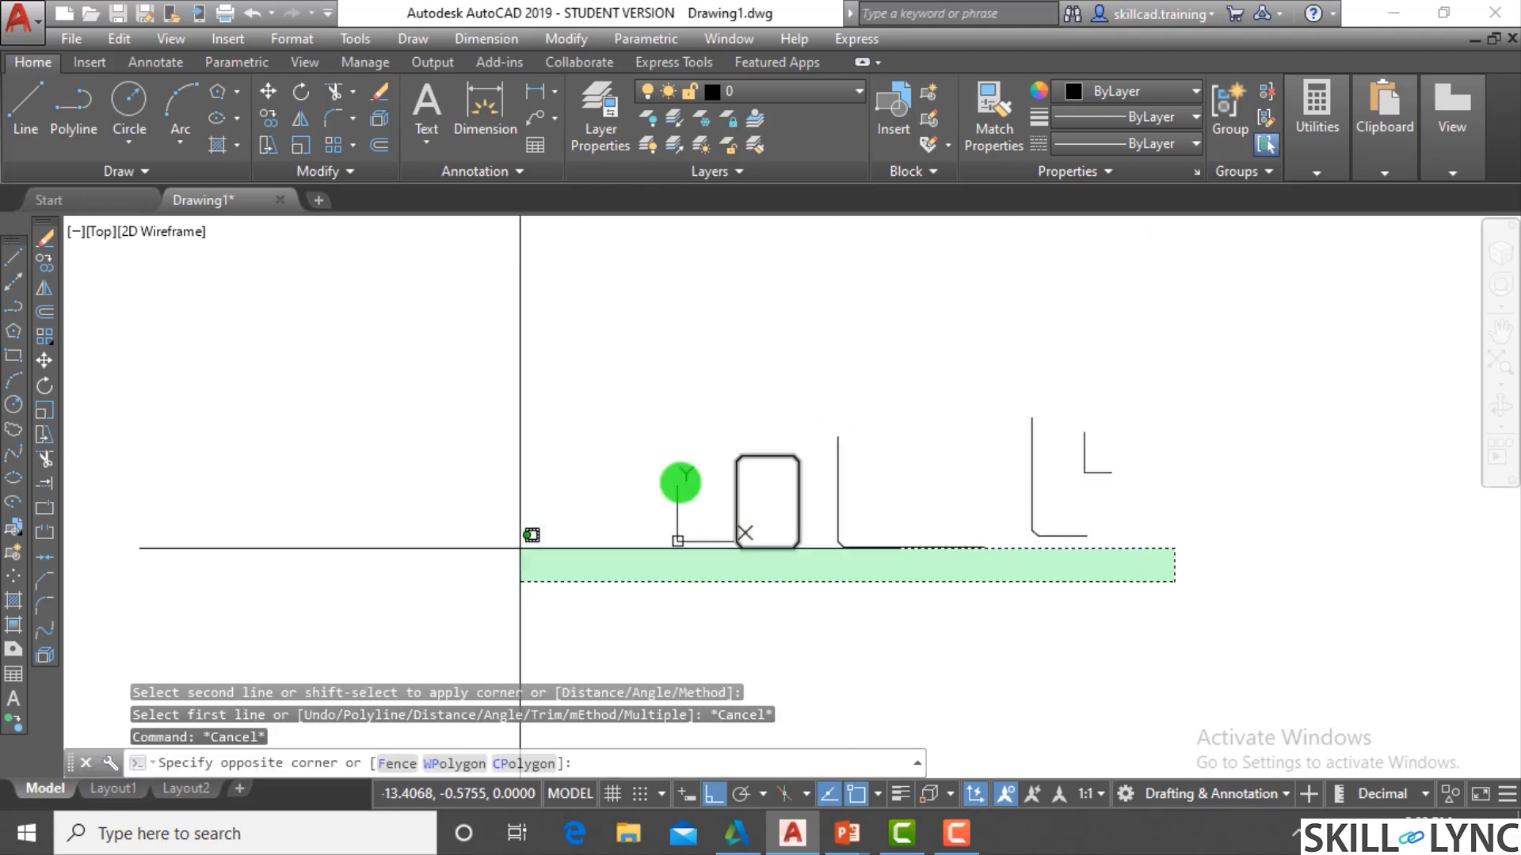
left_click(716, 417)
type("e")
key("Return")
key("Escape")
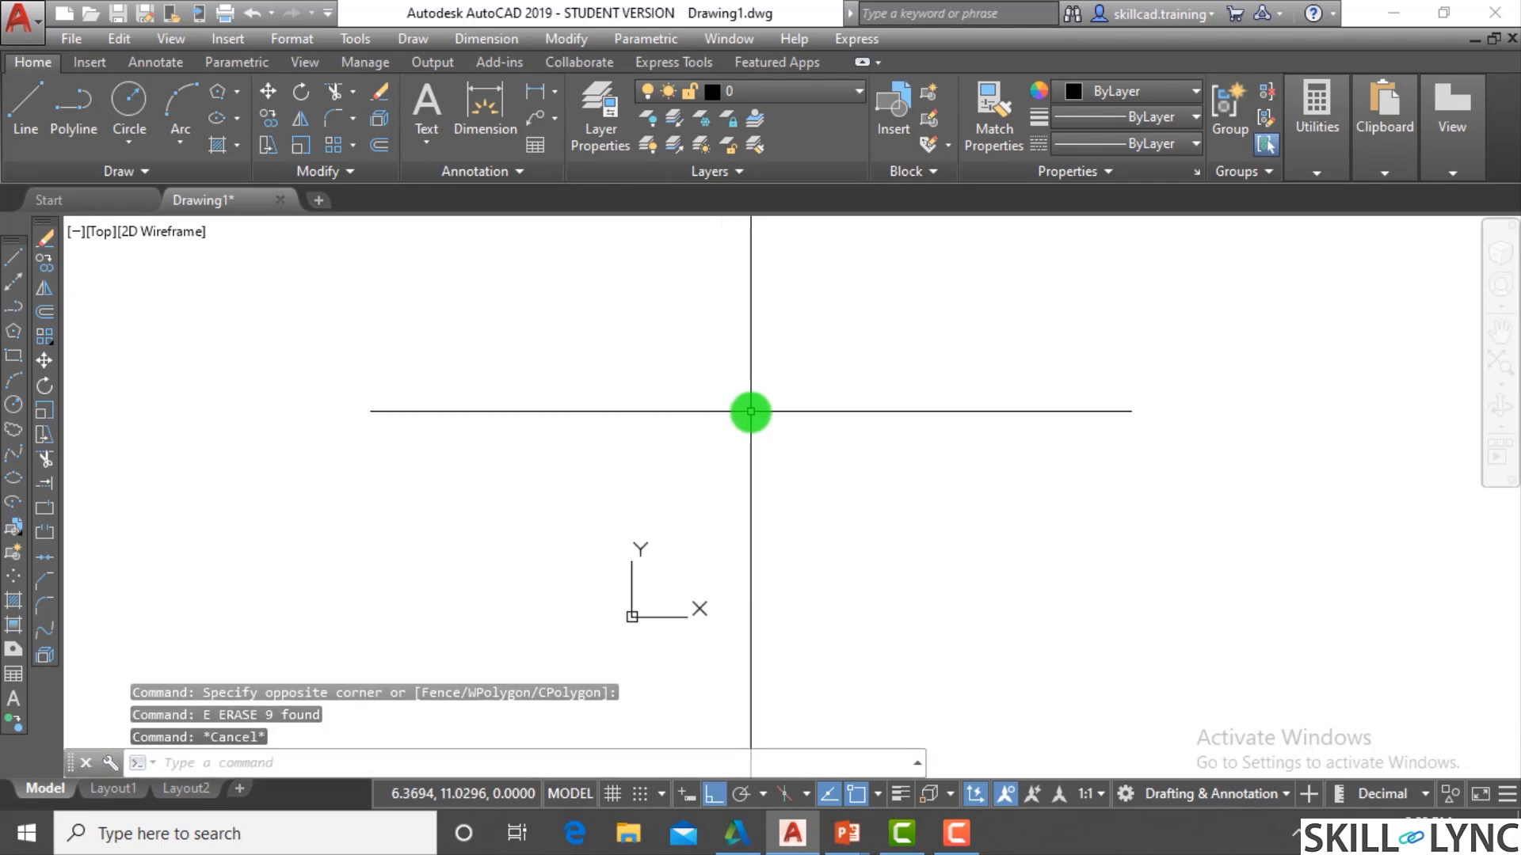
Draw a large open L about 20 units tall from a vertical line and a horizontal line
type("l")
key("Return")
left_click(775, 289)
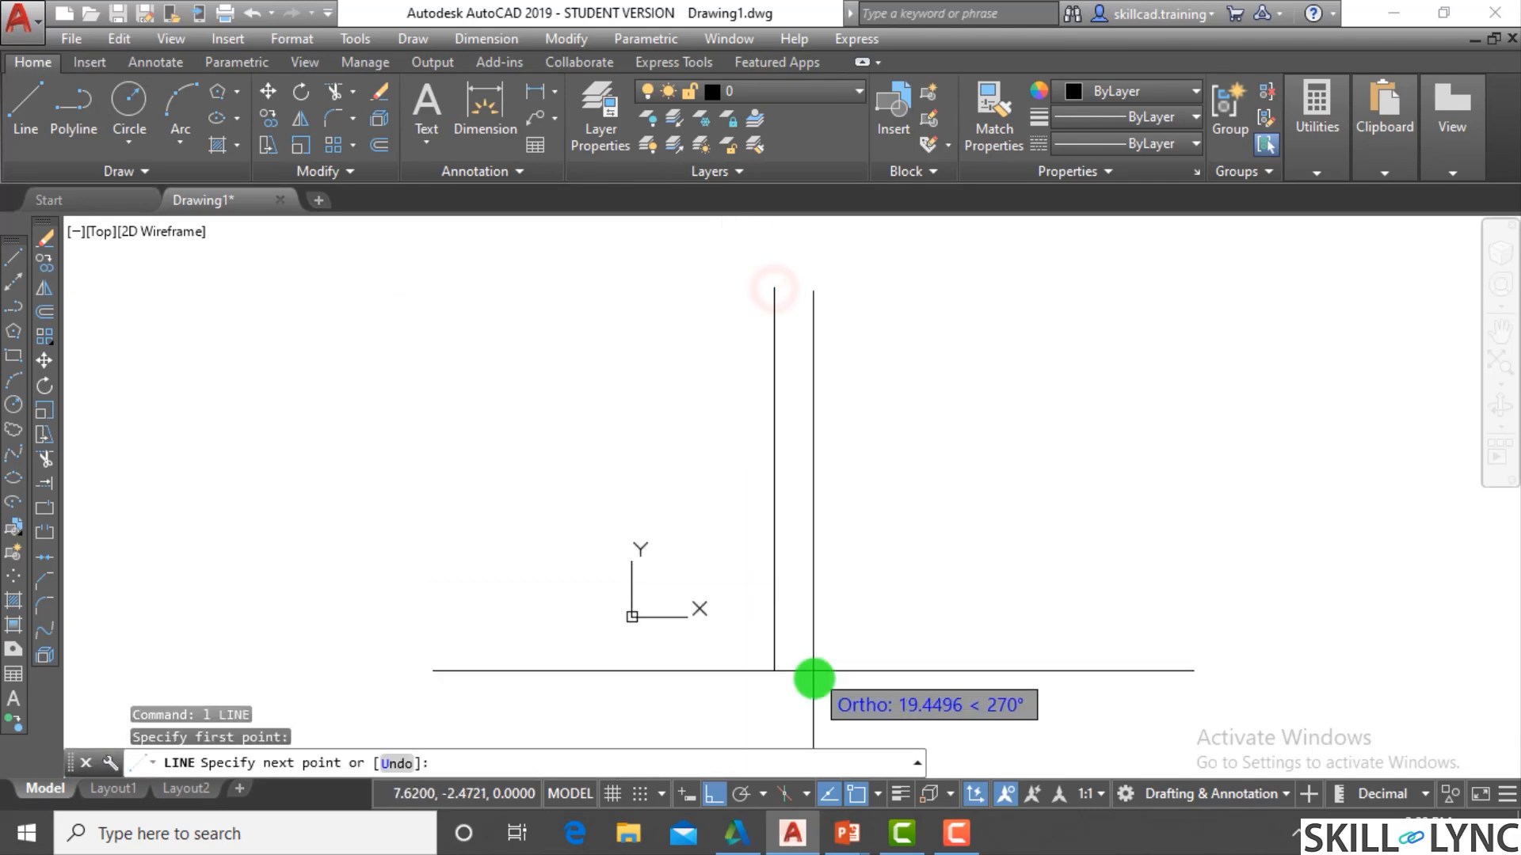
left_click(815, 679)
left_click(1066, 603)
key("Escape")
key("Escape")
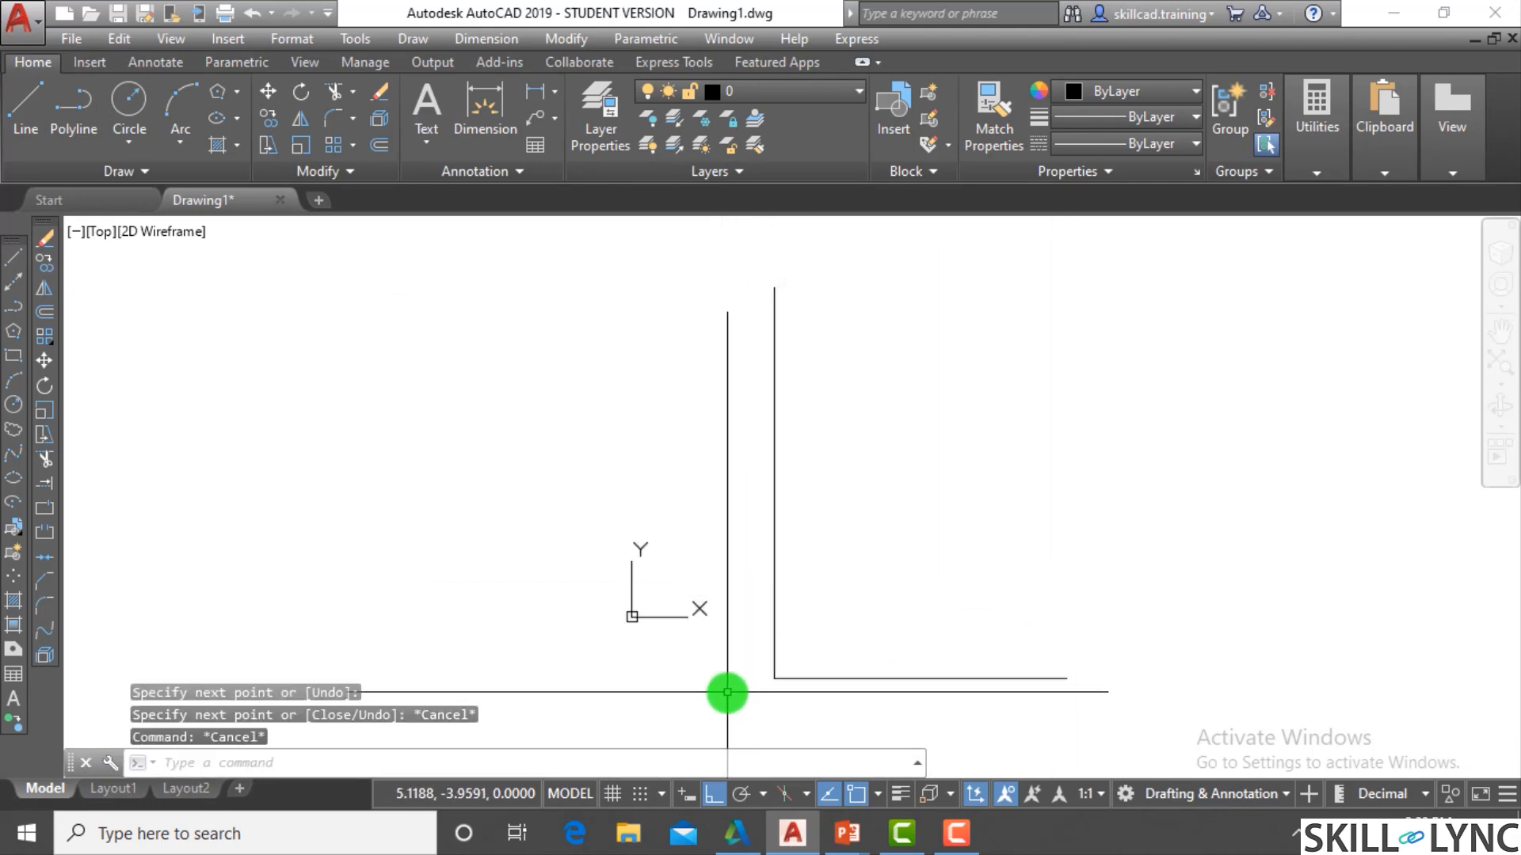
Chamfer the L's lower corner in No trim mode, vertical line first, and inspect the separate chamfer line
type("cha")
key("Return")
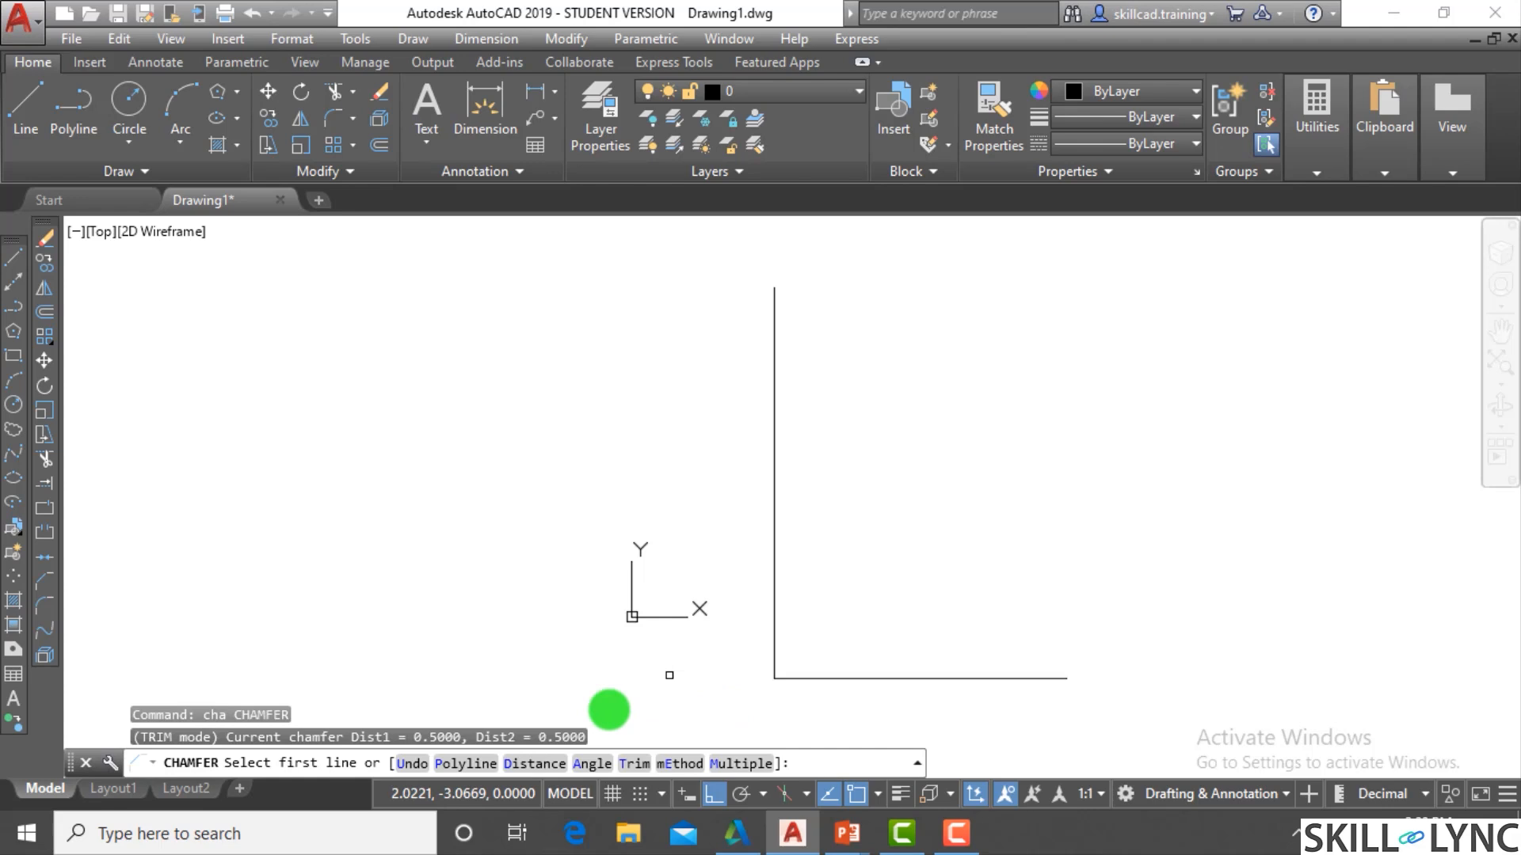
left_click(643, 764)
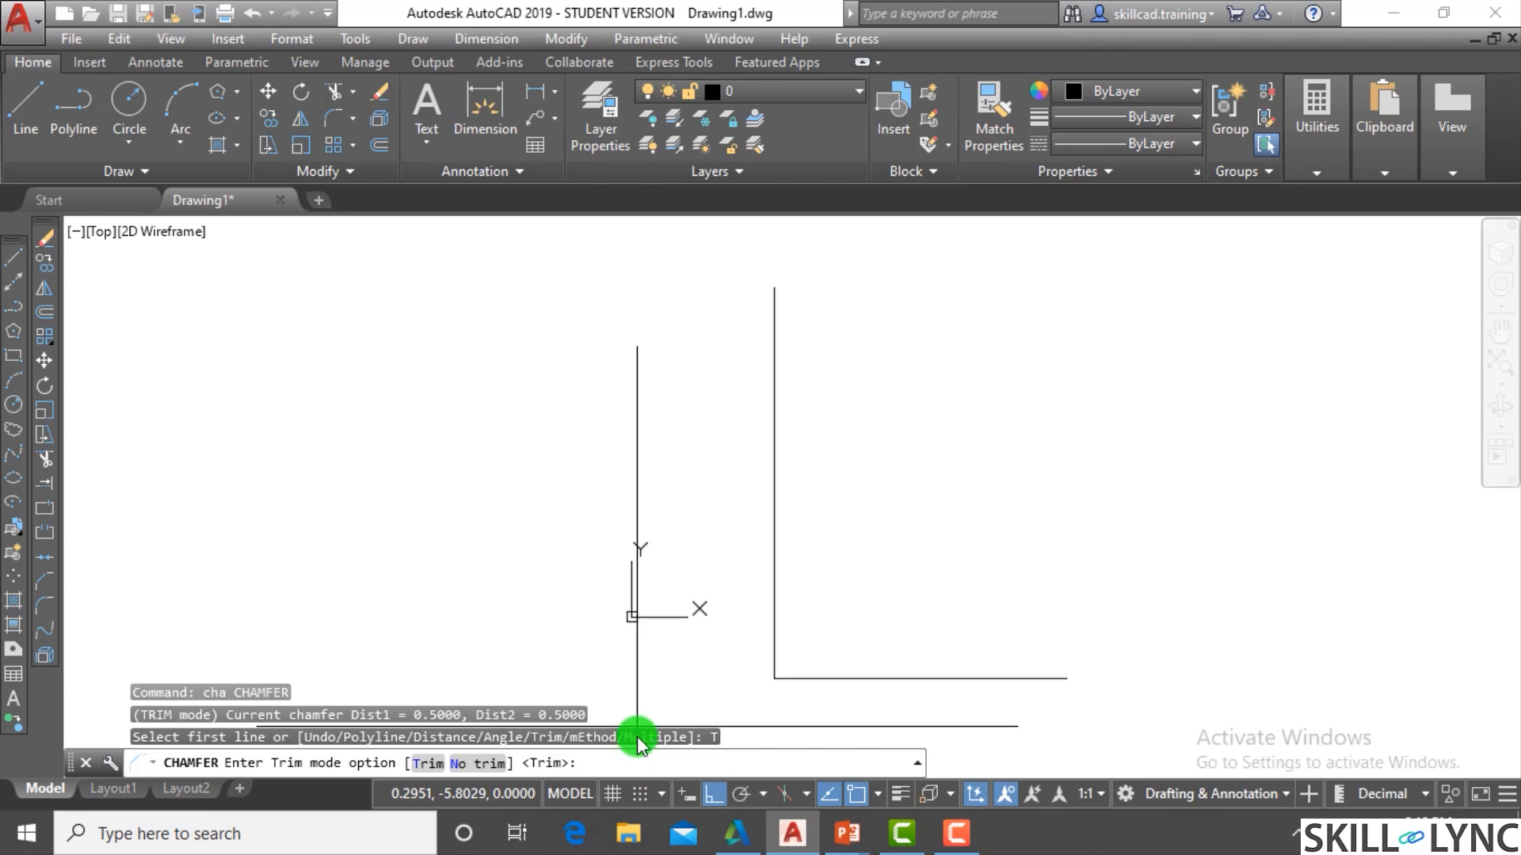
left_click(470, 764)
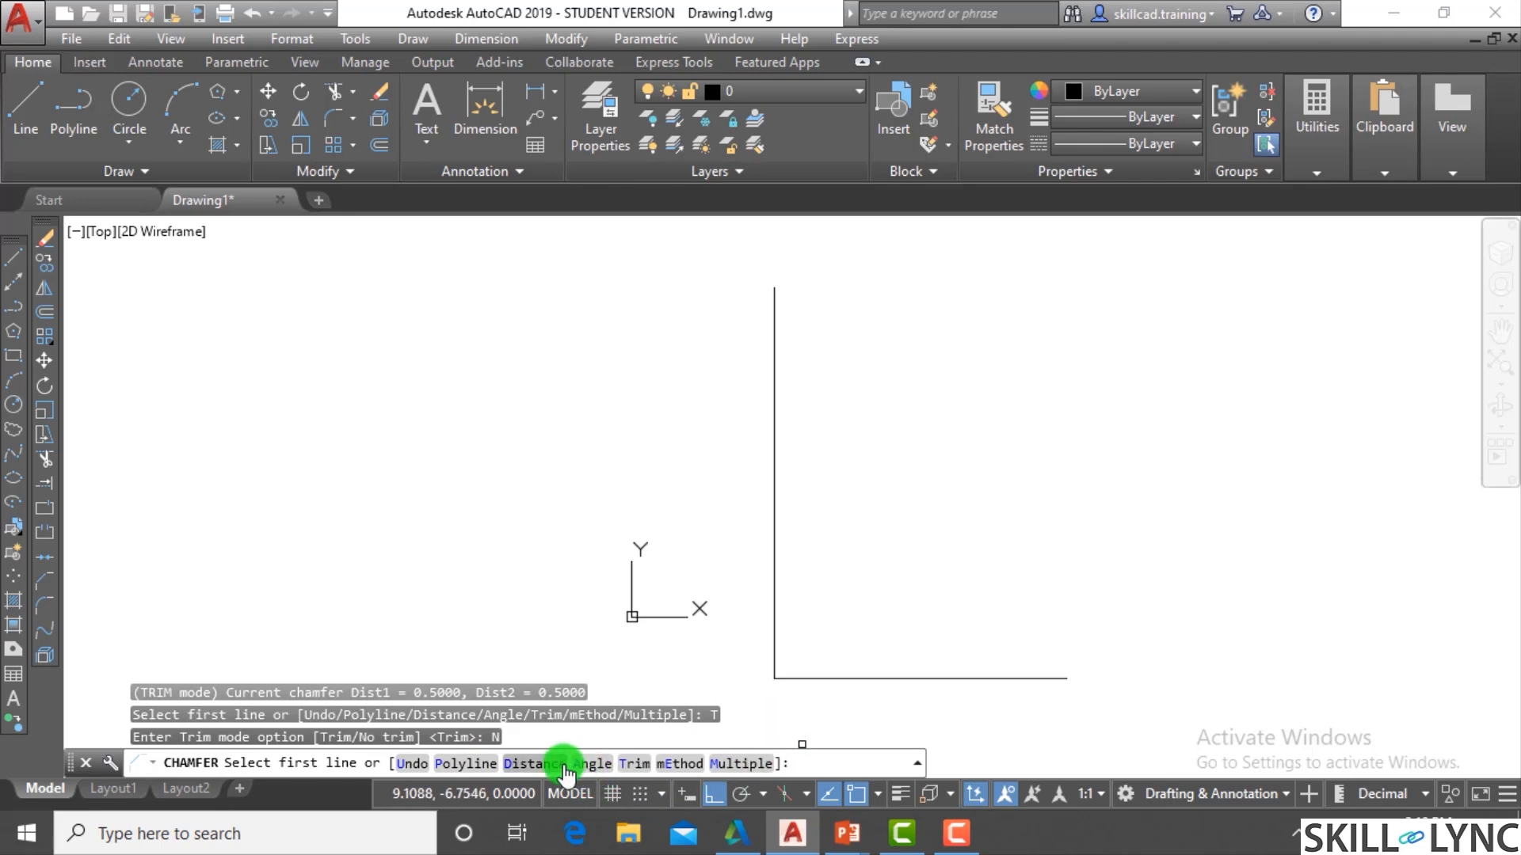
left_click(776, 607)
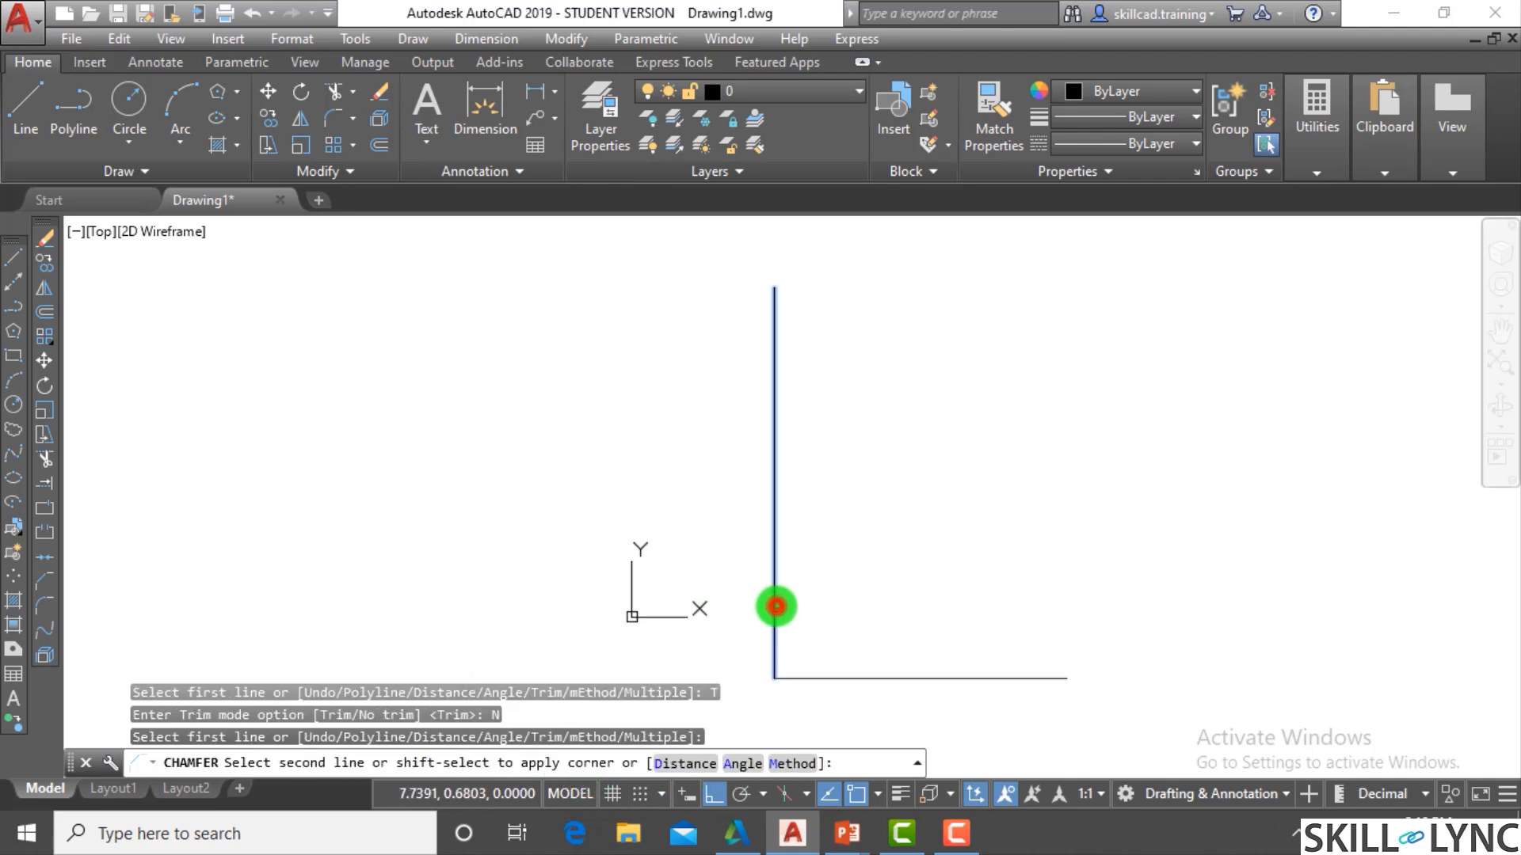
left_click(827, 679)
scroll(776, 683, "up", 3)
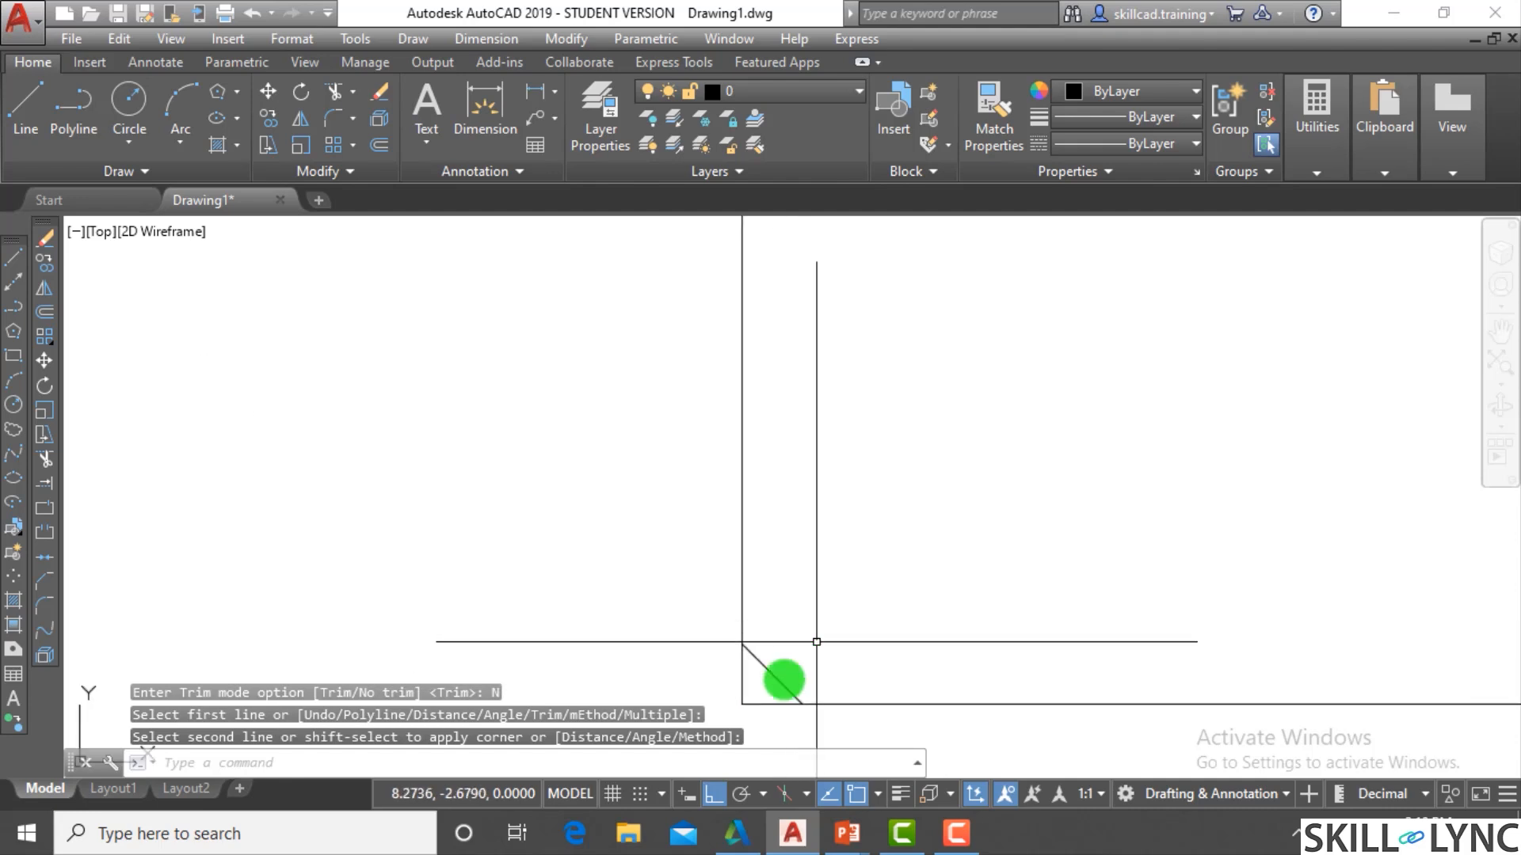
scroll(763, 701, "up", 4)
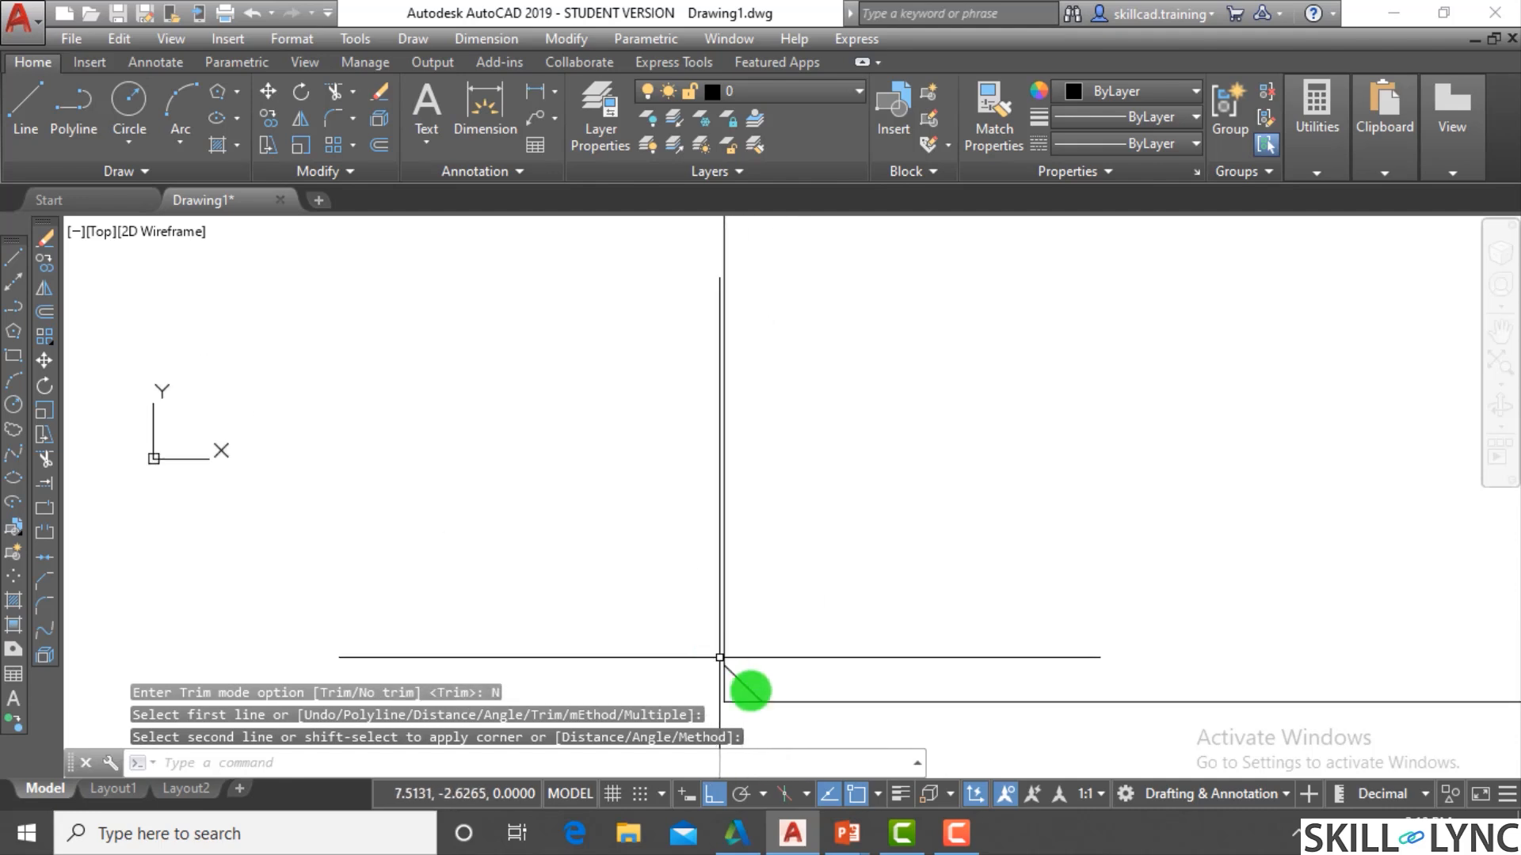
left_click(740, 691)
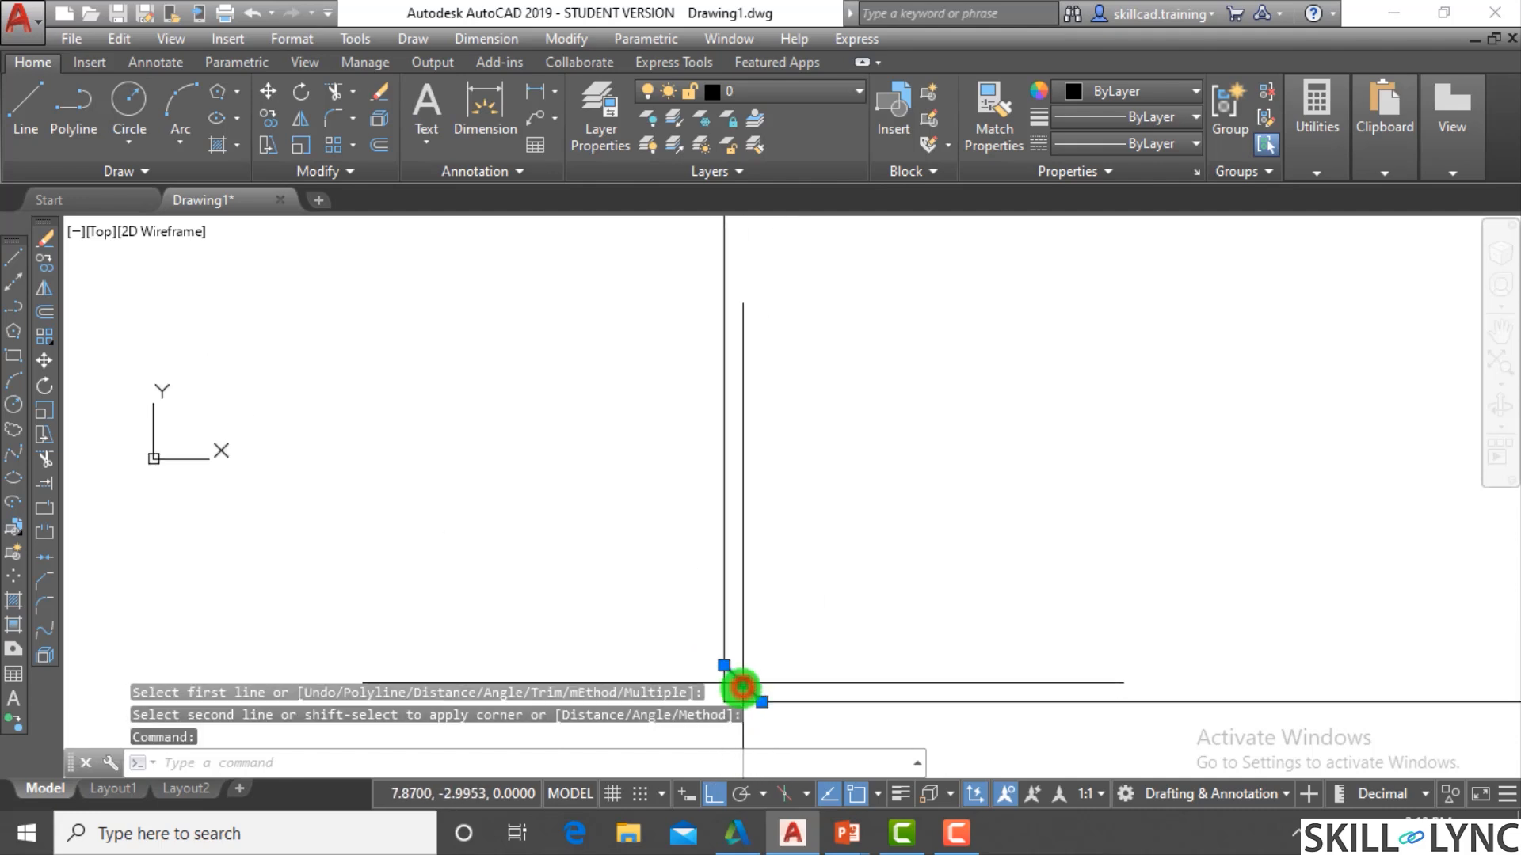
key("Escape")
key("Escape")
scroll(272, 648, "down", 4)
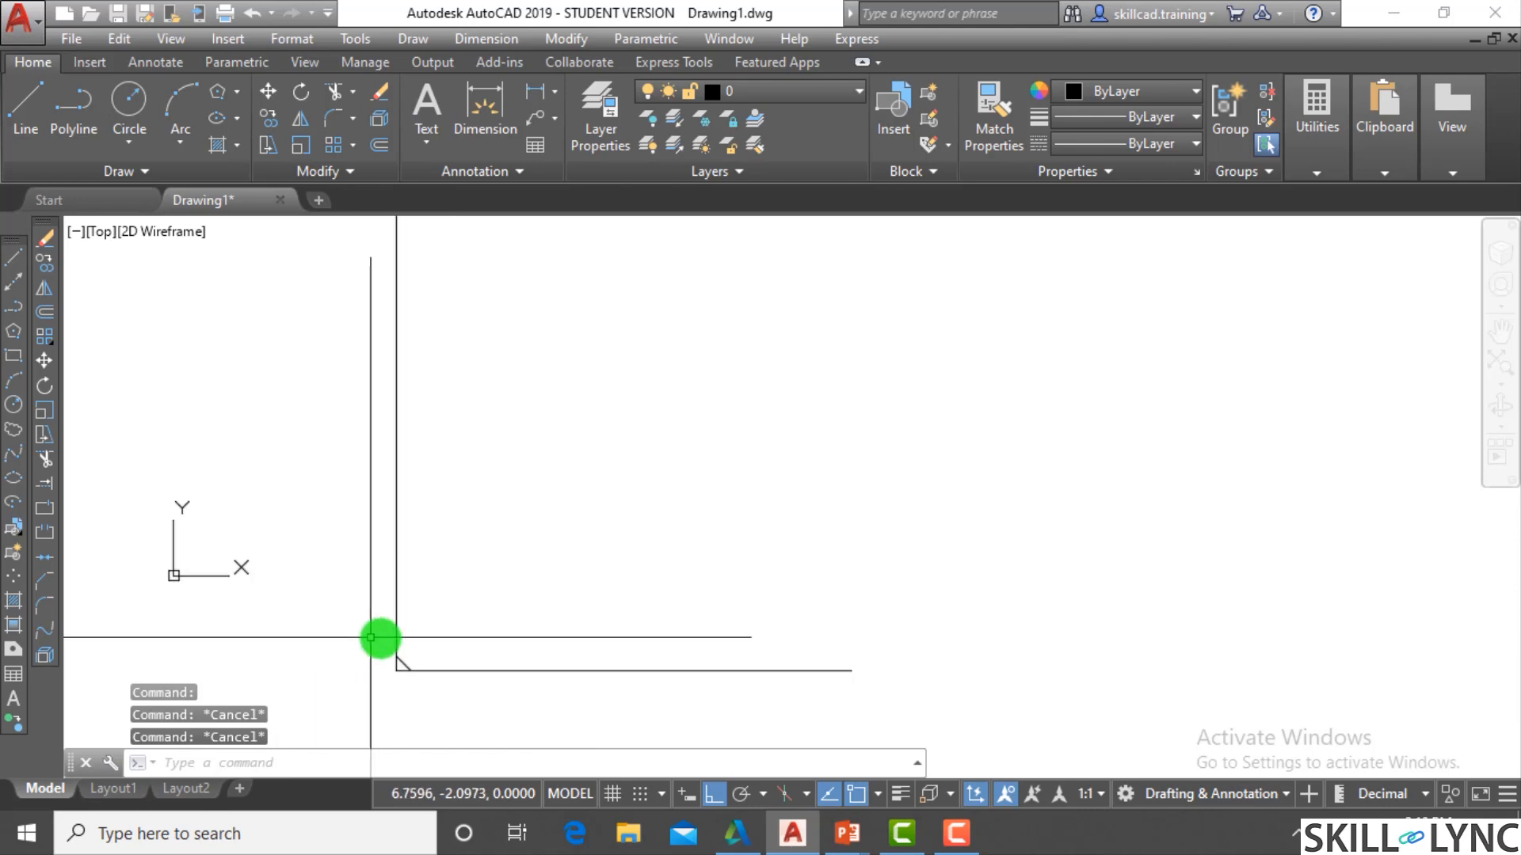
Chamfer the same corner again with both chamfer distances set to 2, vertical line first
key("Escape")
type("c")
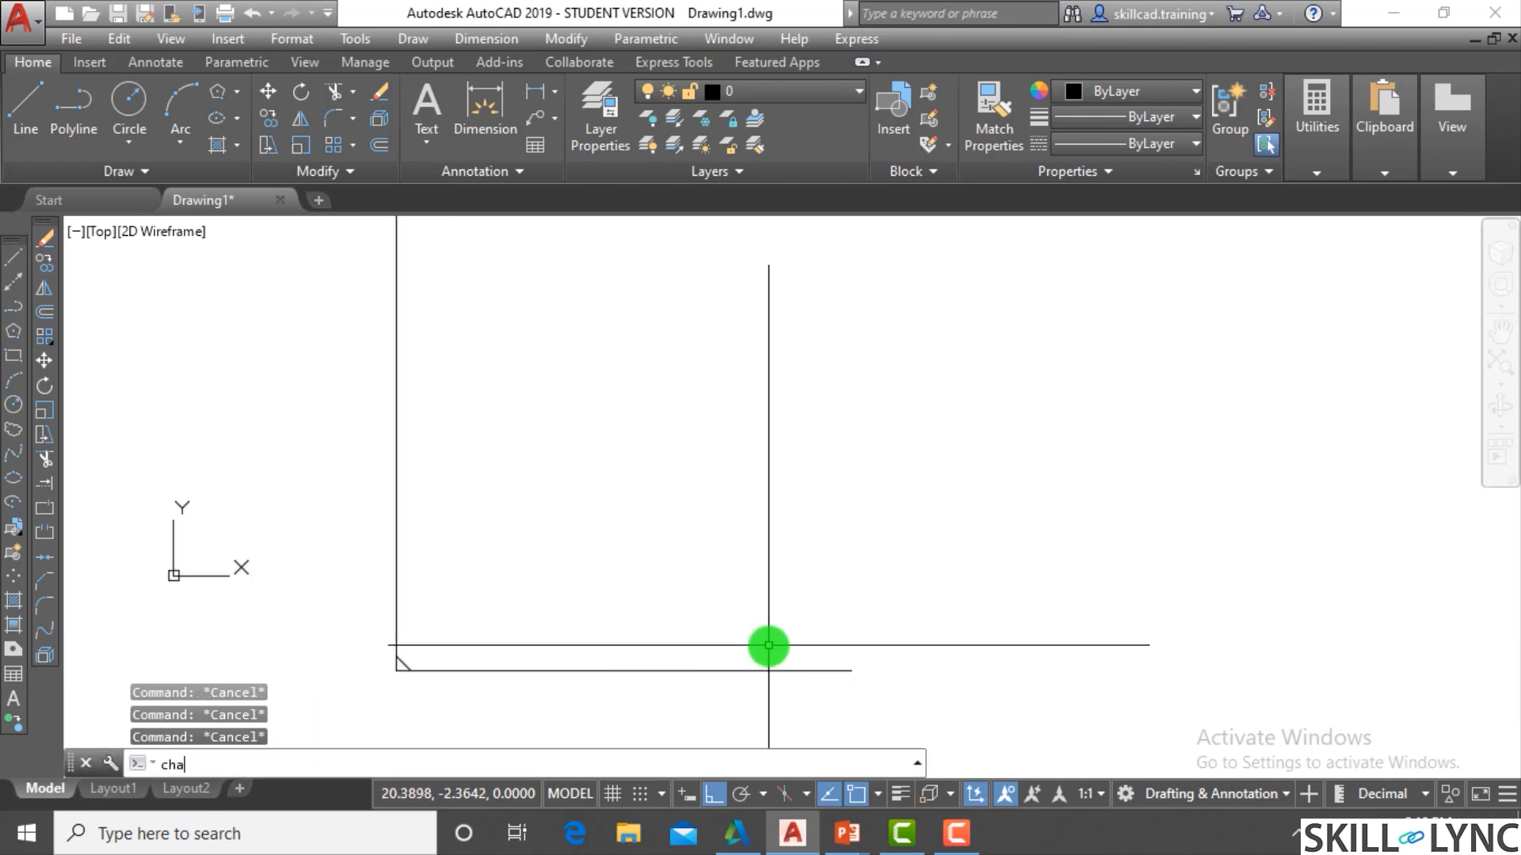
type("ha")
key("Return")
type("d")
key("Return")
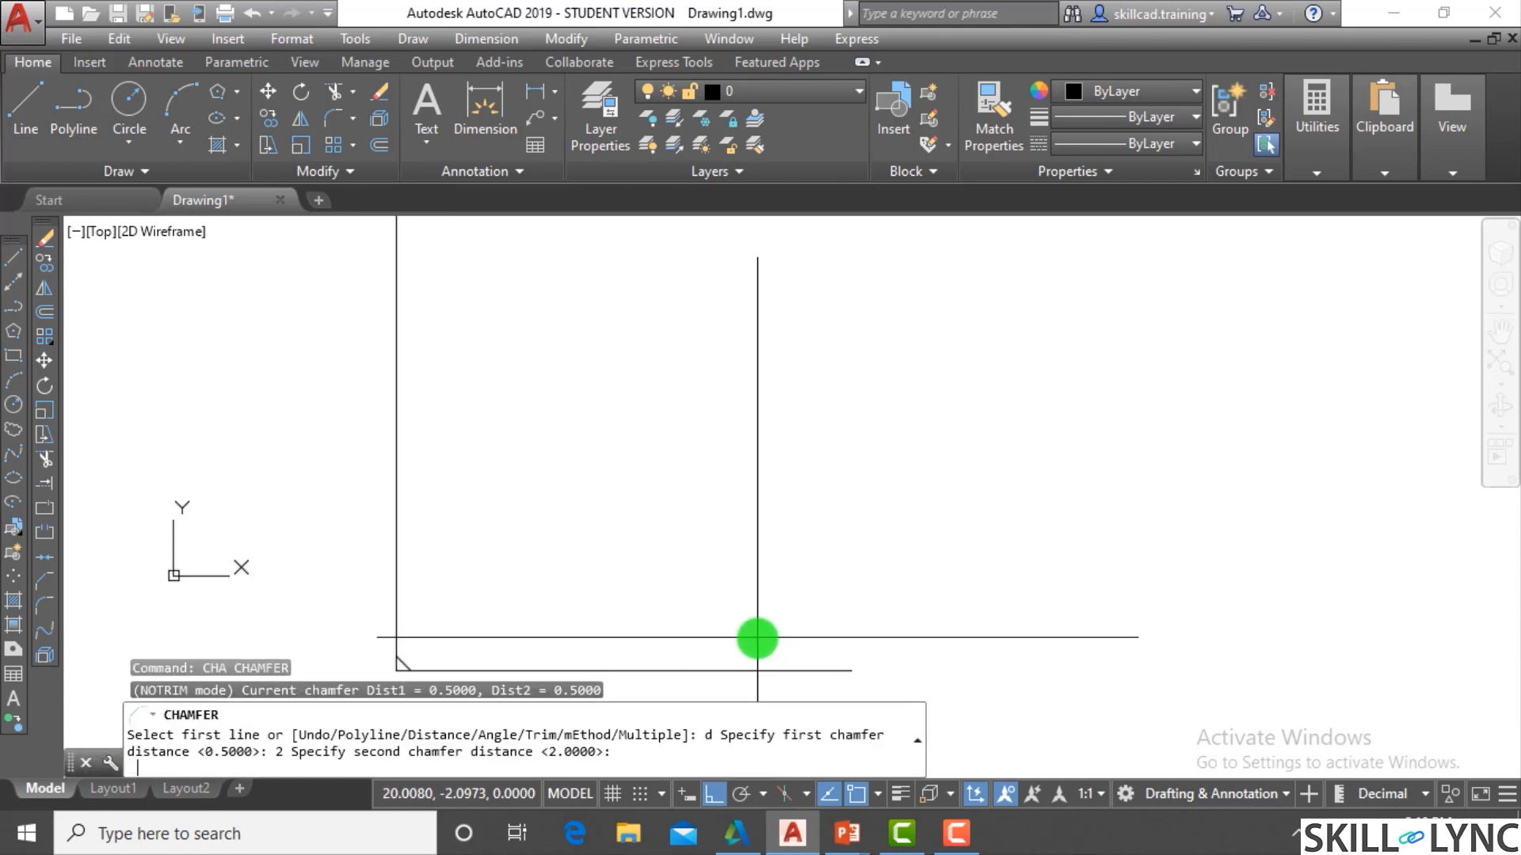
key("Return")
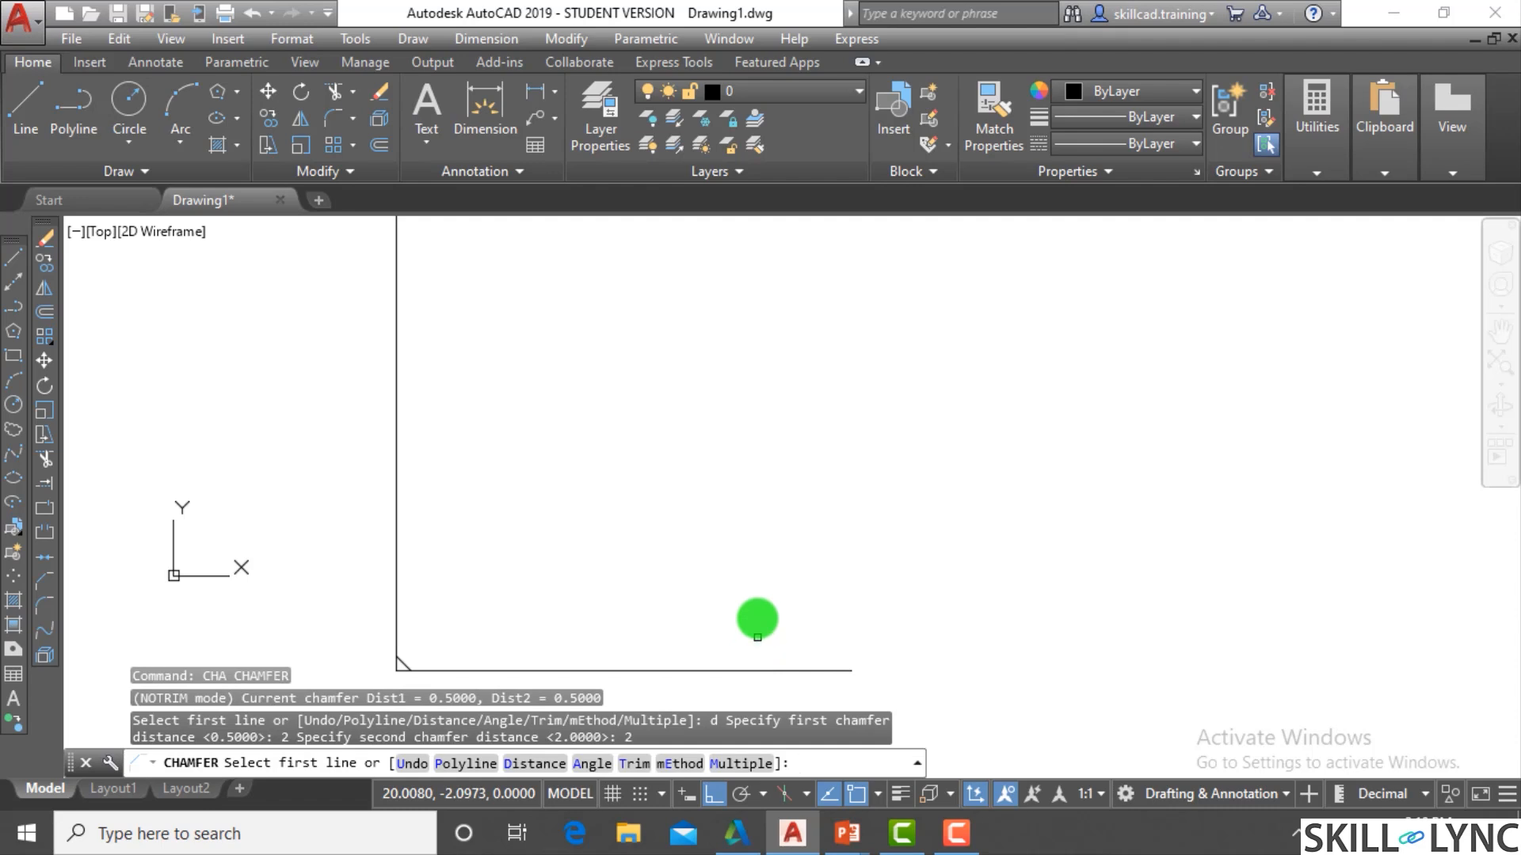
left_click(396, 543)
left_click(397, 544)
scroll(448, 505, "down", 3)
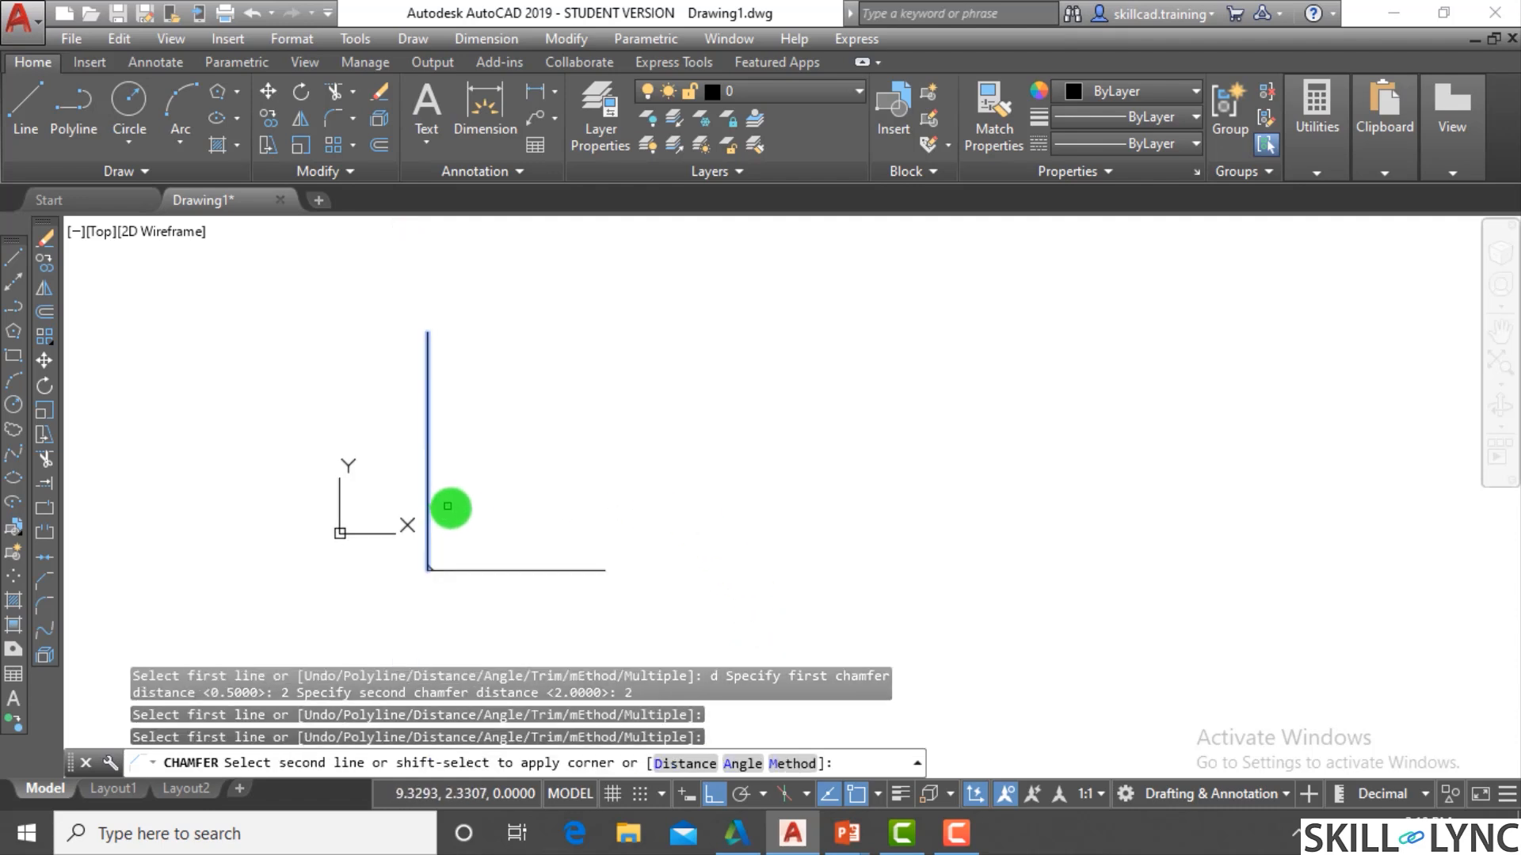
scroll(458, 567, "up", 4)
left_click(460, 581)
scroll(465, 576, "up", 4)
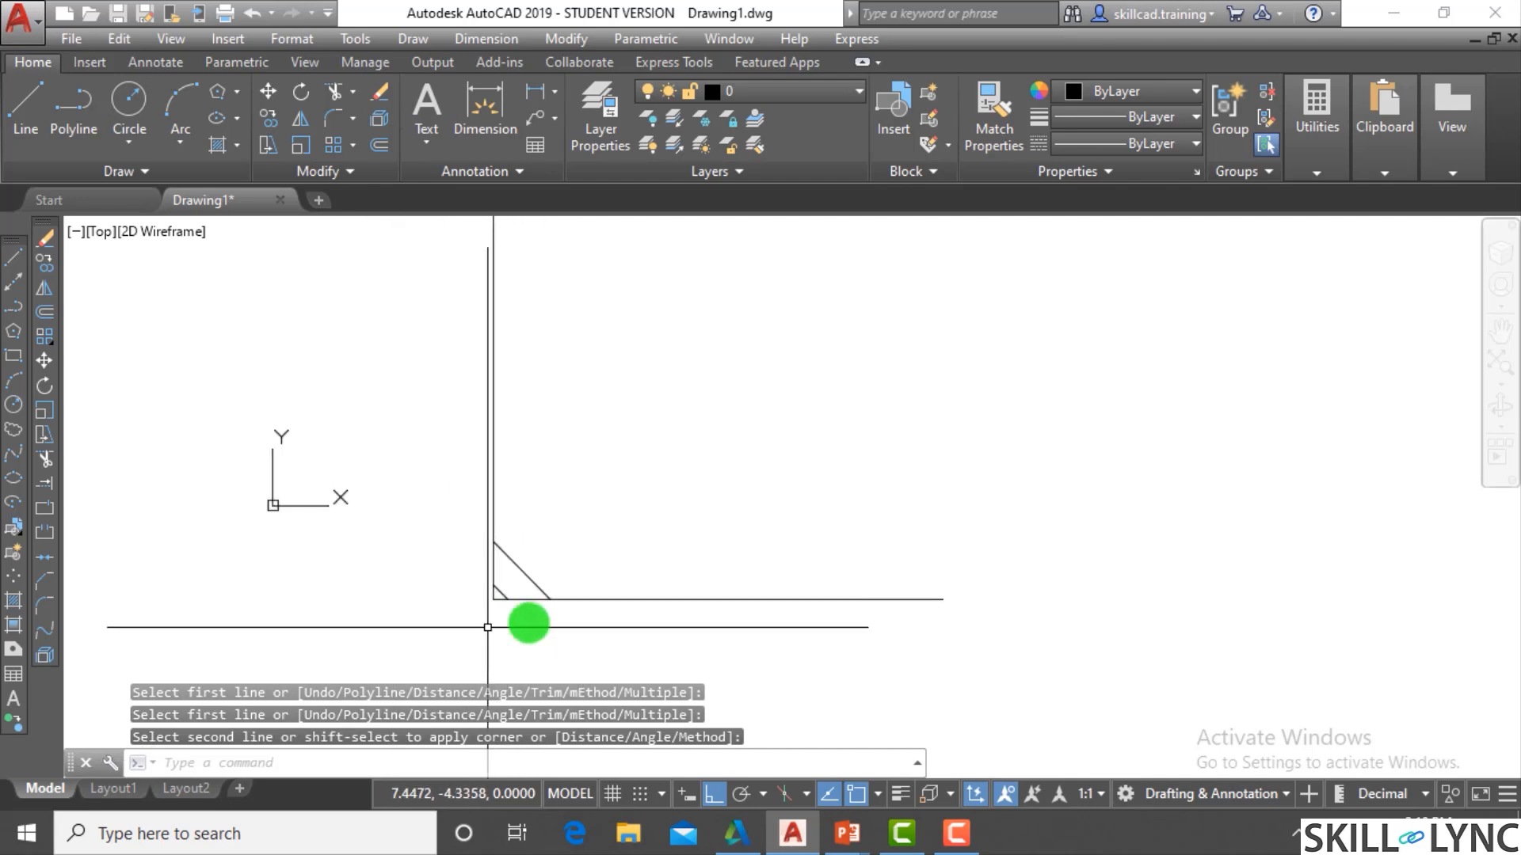
Undo both untrimmed chamfers on the L's corner
scroll(529, 629, "down", 2)
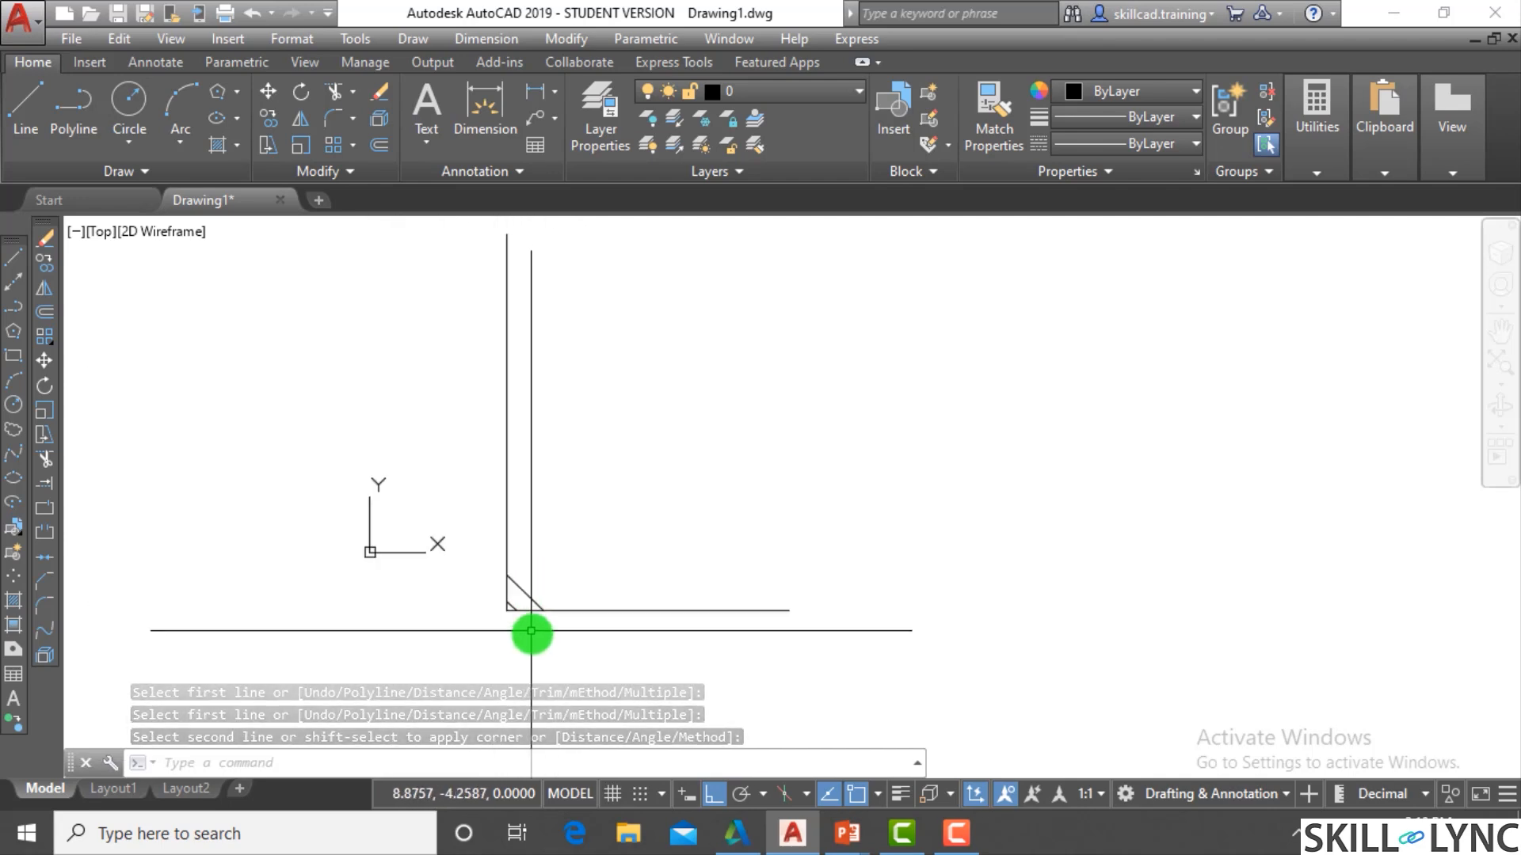
scroll(536, 628, "up", 2)
type("u")
key("Return")
scroll(754, 584, "down", 2)
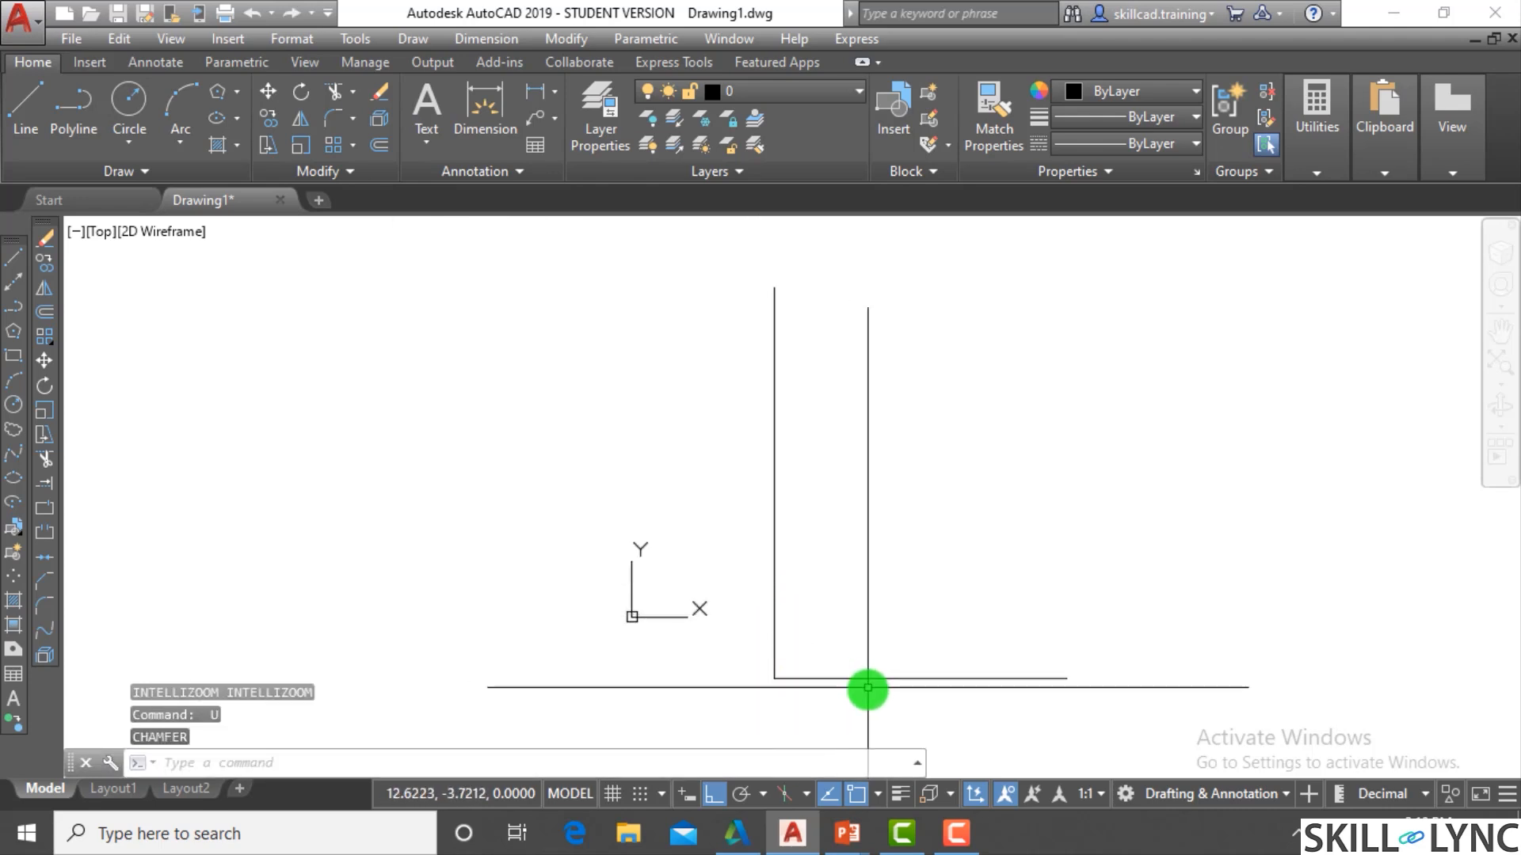
scroll(868, 689, "up", 2)
Erase the vertical line of the L, keeping the horizontal line
type("c")
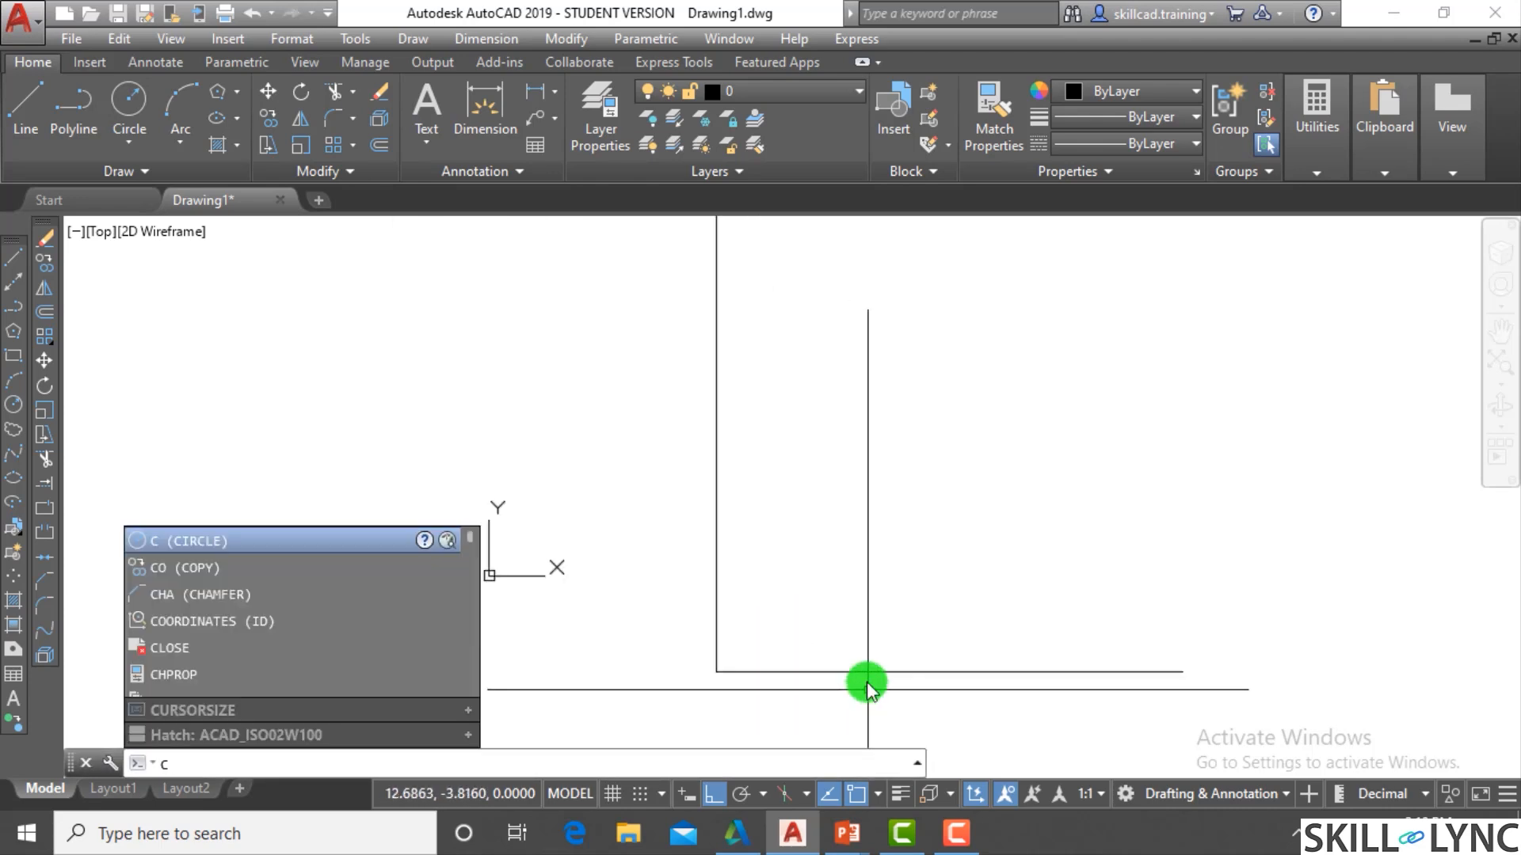
key("Escape")
left_click(822, 644)
left_click(569, 586)
type("e")
key("Return")
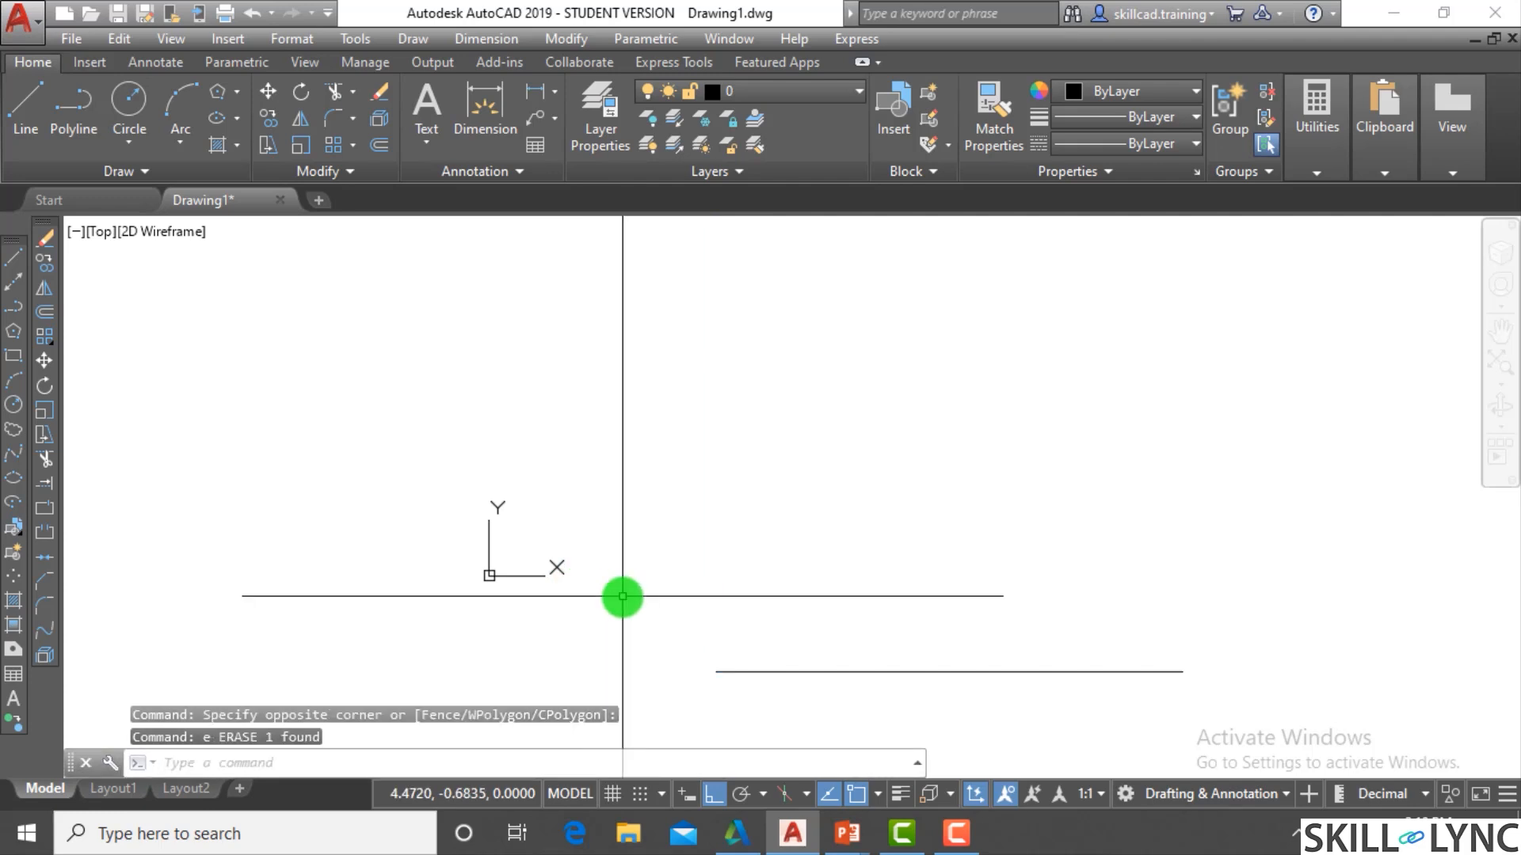
Draw a separate vertical line above and slightly left of the horizontal line's left end, leaving a gap between them
left_click(718, 610)
left_click(697, 687)
type("l")
key("Return")
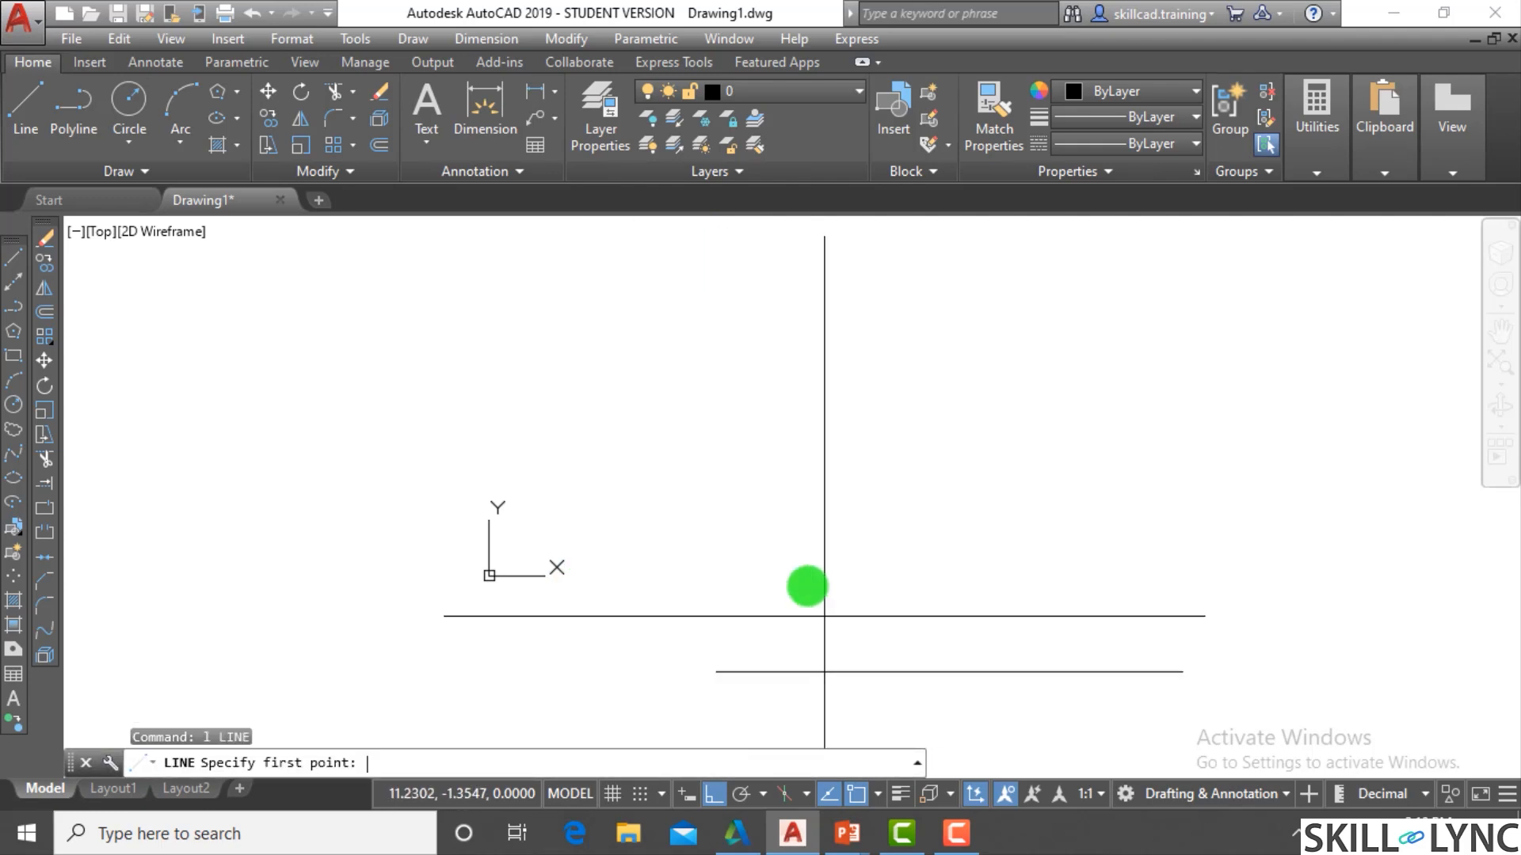
type("l")
key("Return")
left_click(673, 269)
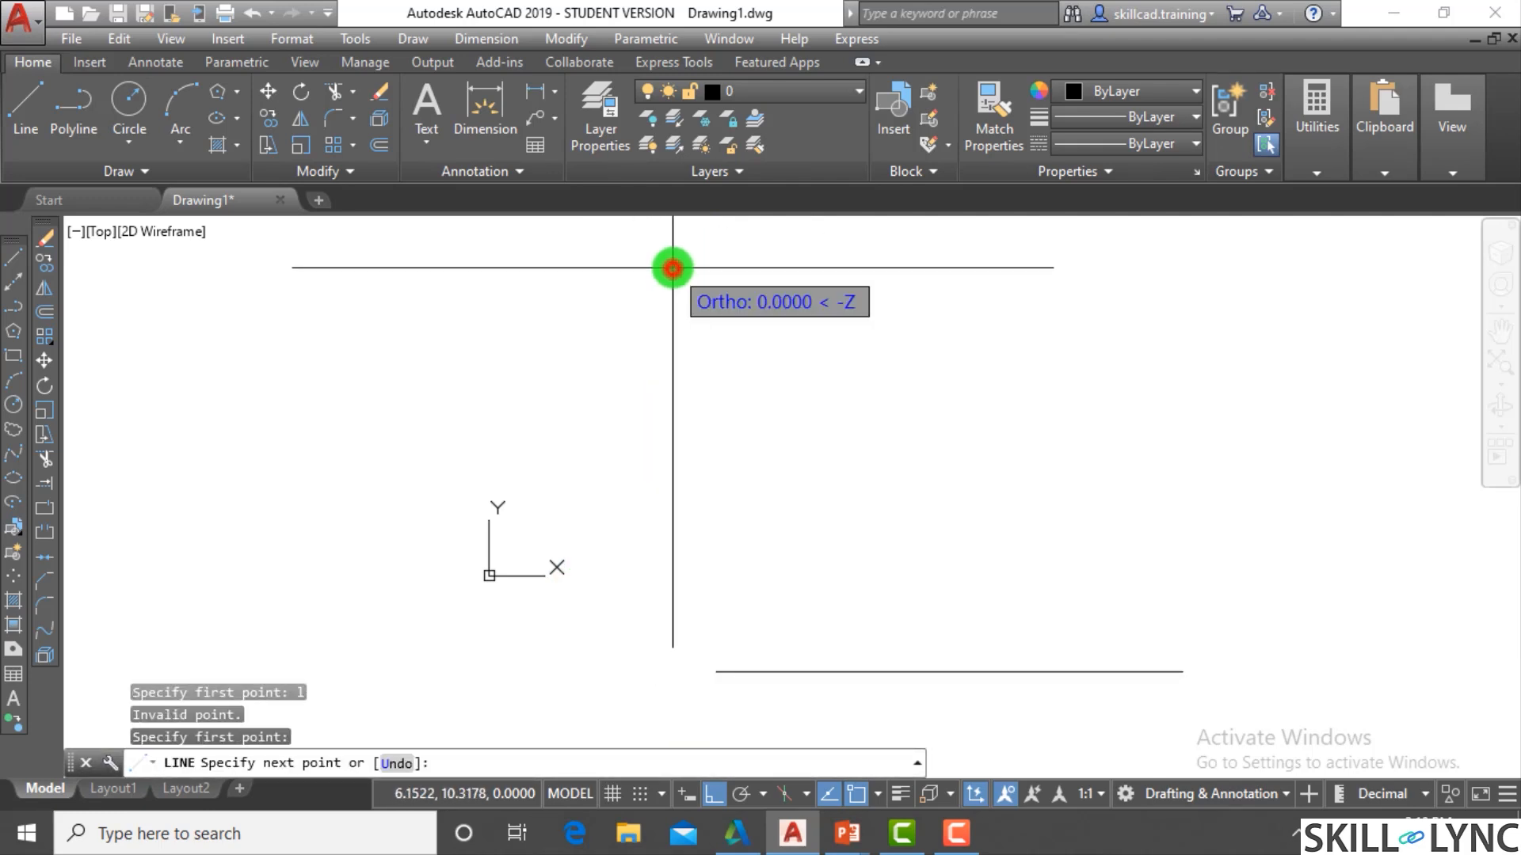
left_click(713, 564)
key("Escape")
key("Escape")
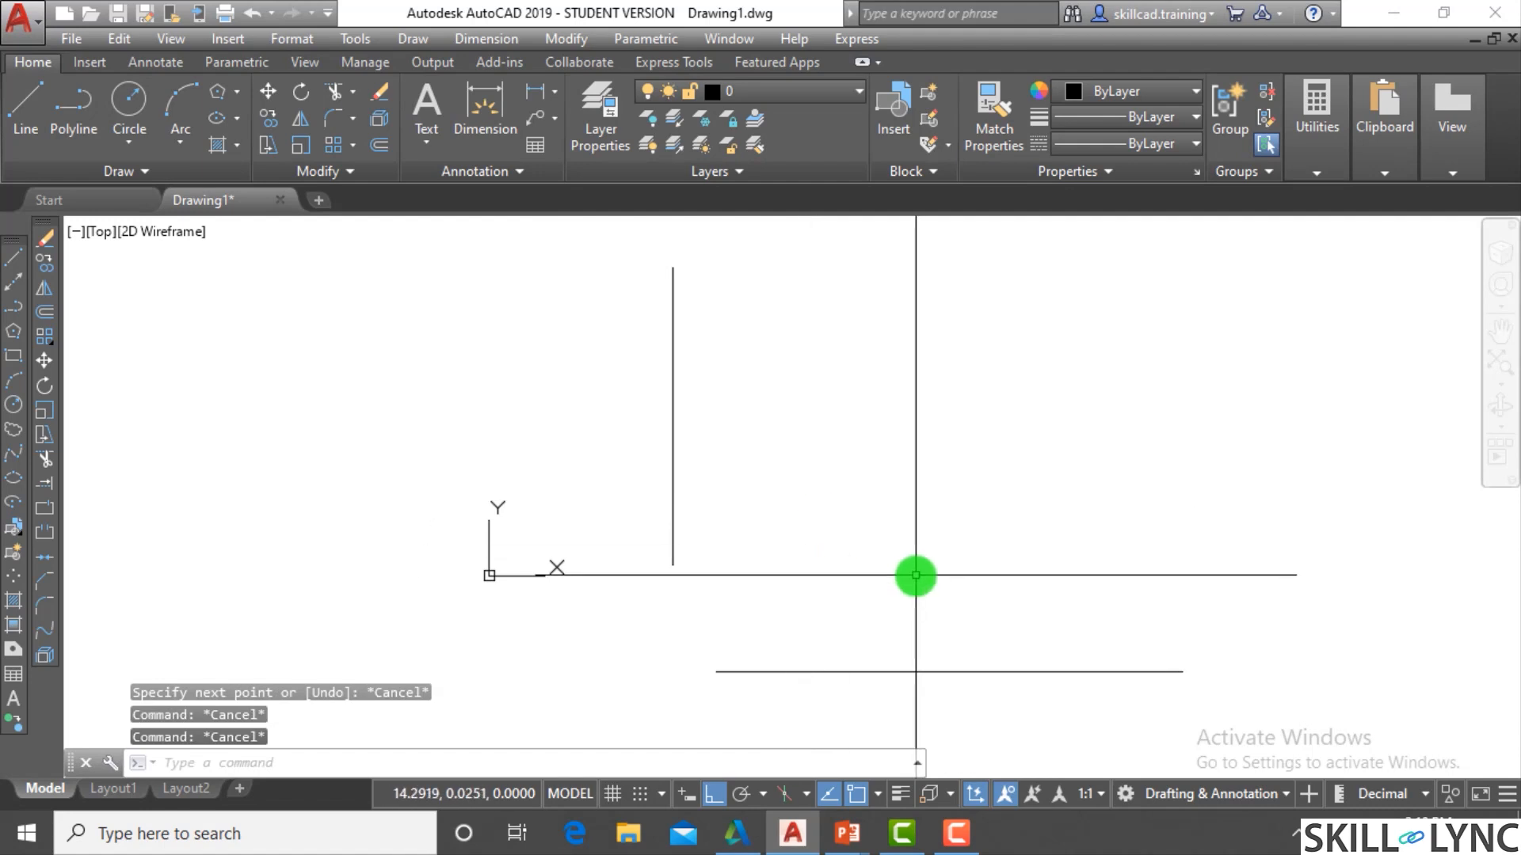
Start a chamfer and set its Trim mode option to Trim
type("cha")
key("Return")
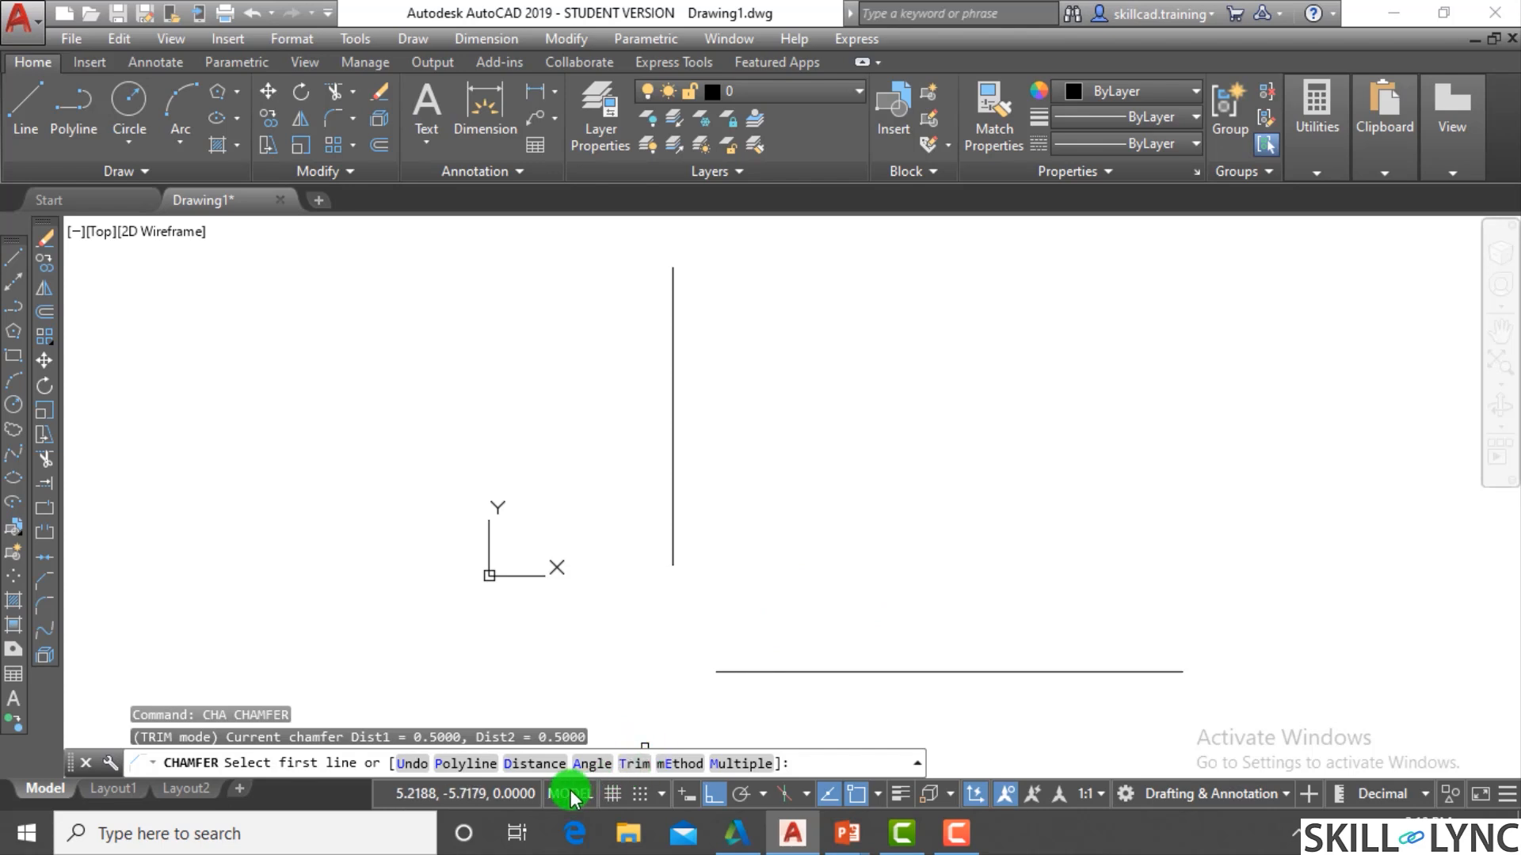
left_click(635, 765)
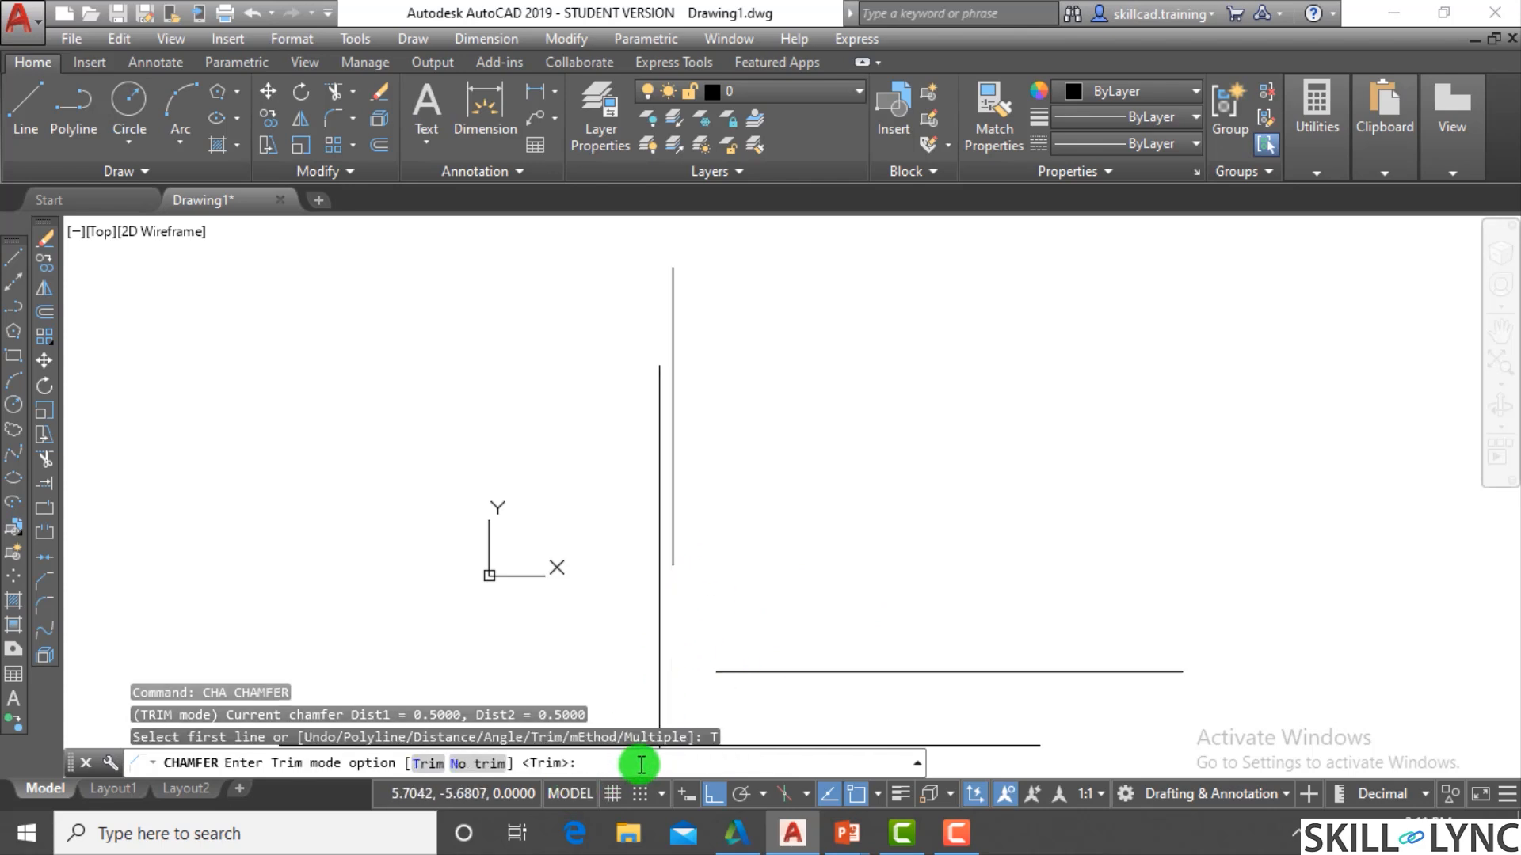
type("t")
key("Return")
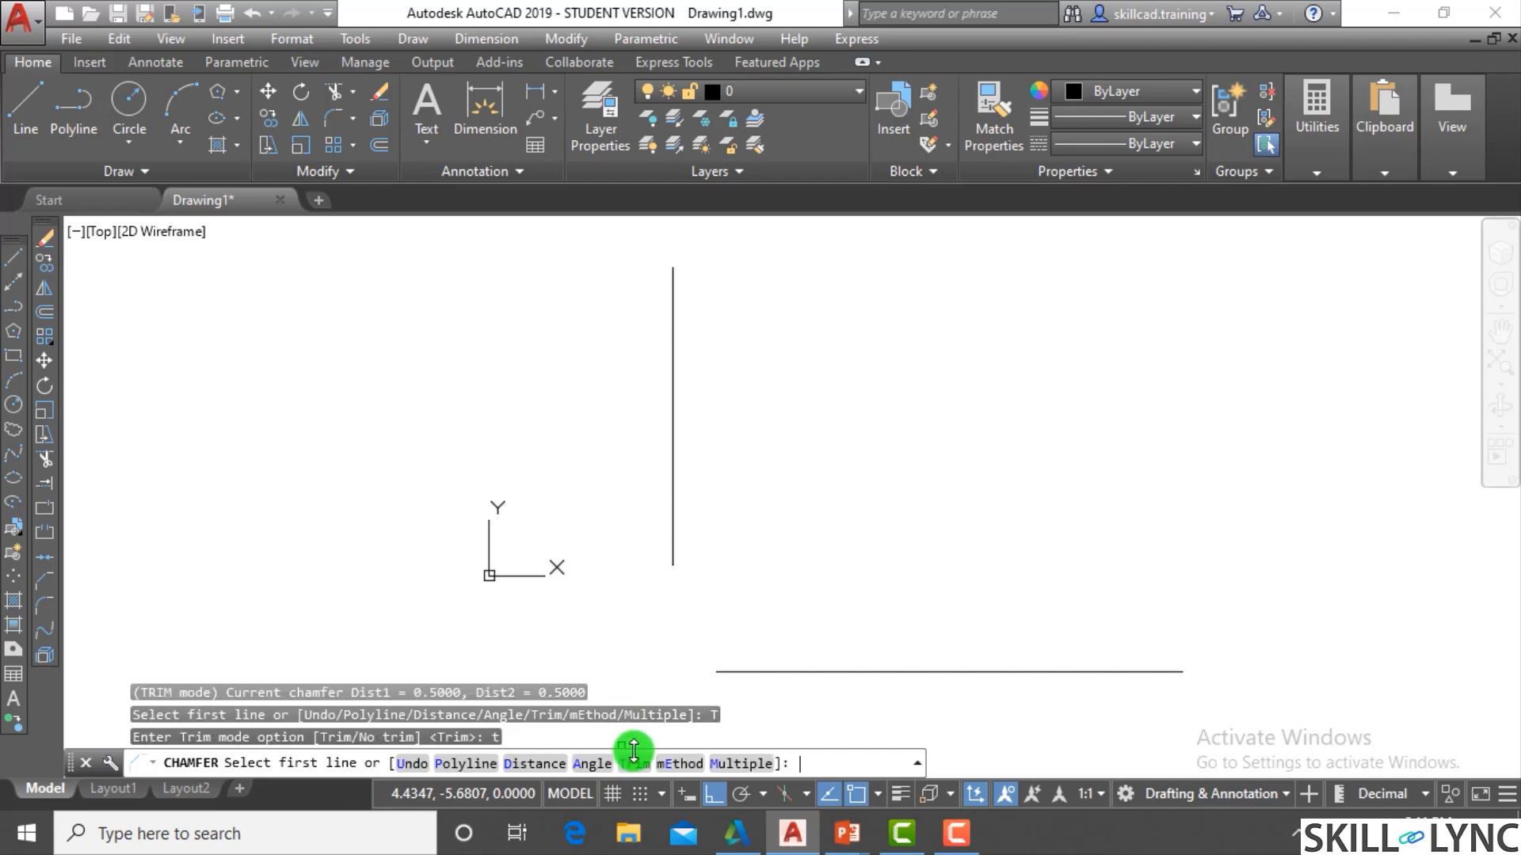
Chamfer the separate vertical line and the horizontal line with both distances set to 0, joining them in a sharp corner
left_click(528, 765)
type("0")
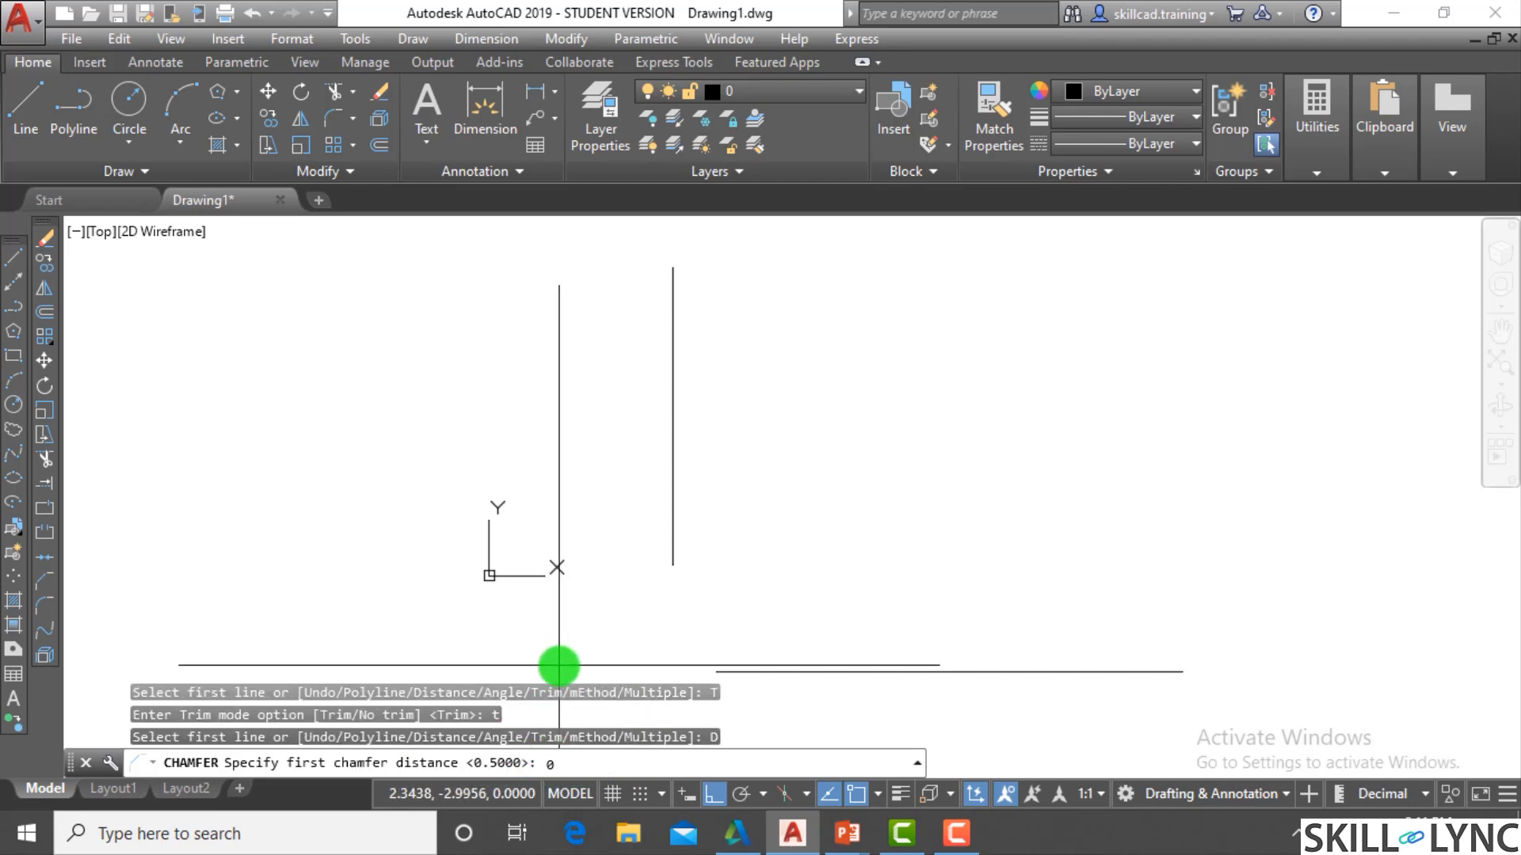
key("Return")
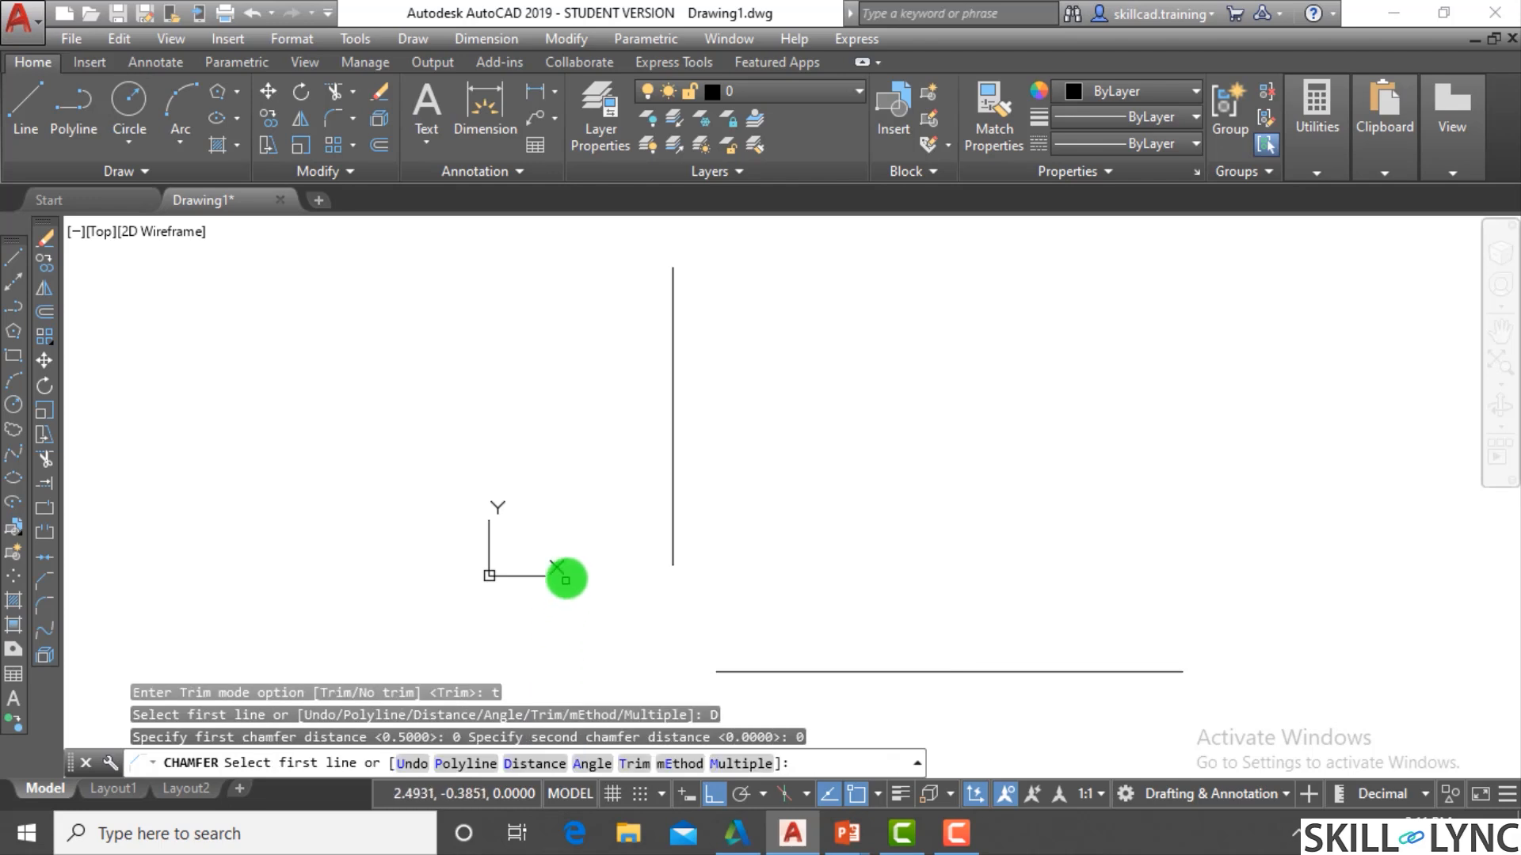
left_click(674, 561)
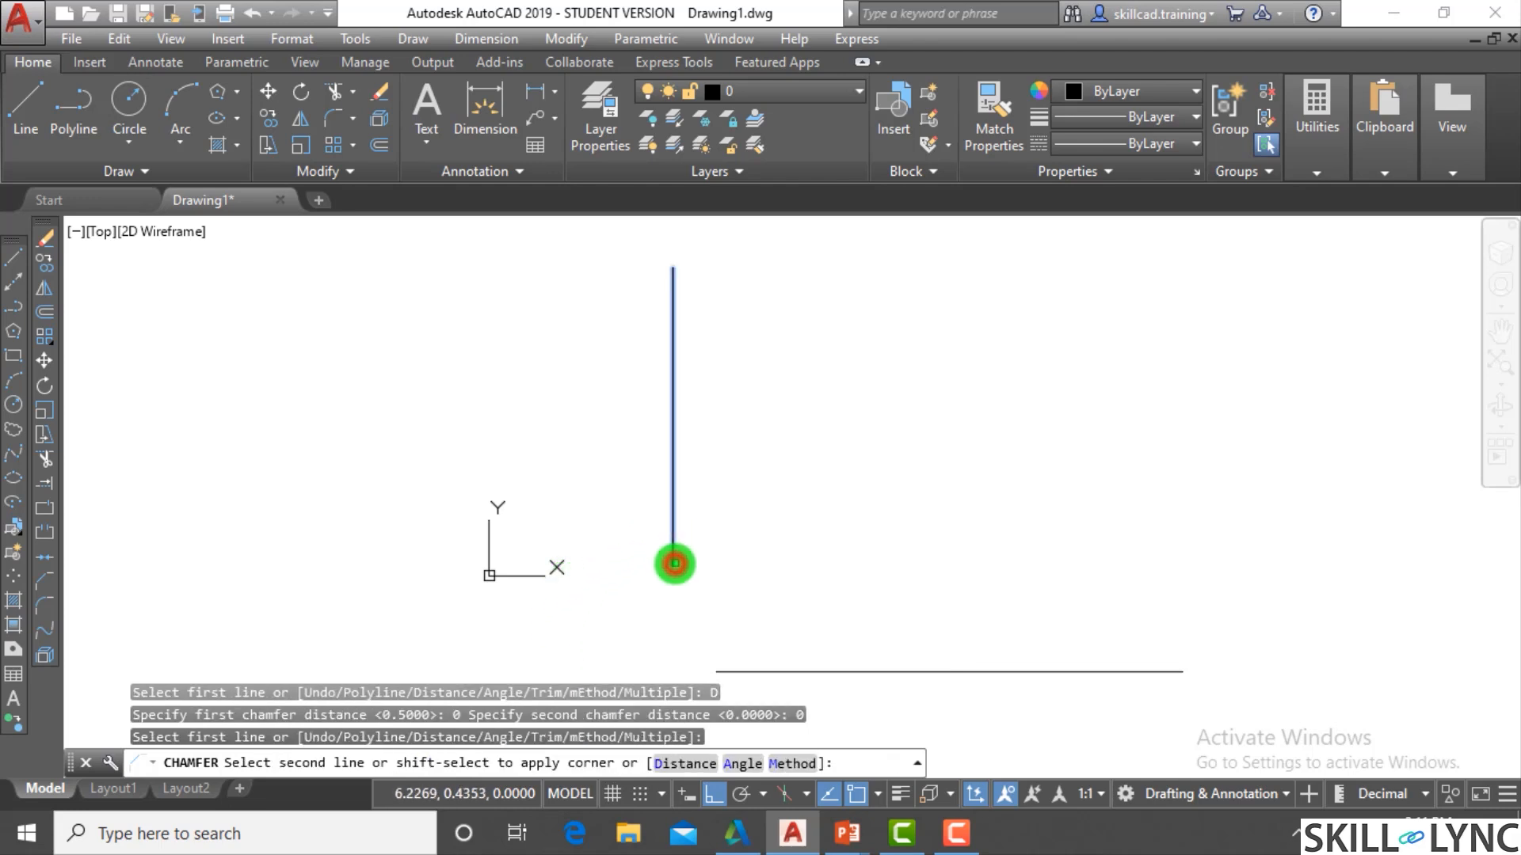
left_click(750, 671)
scroll(817, 639, "down", 3)
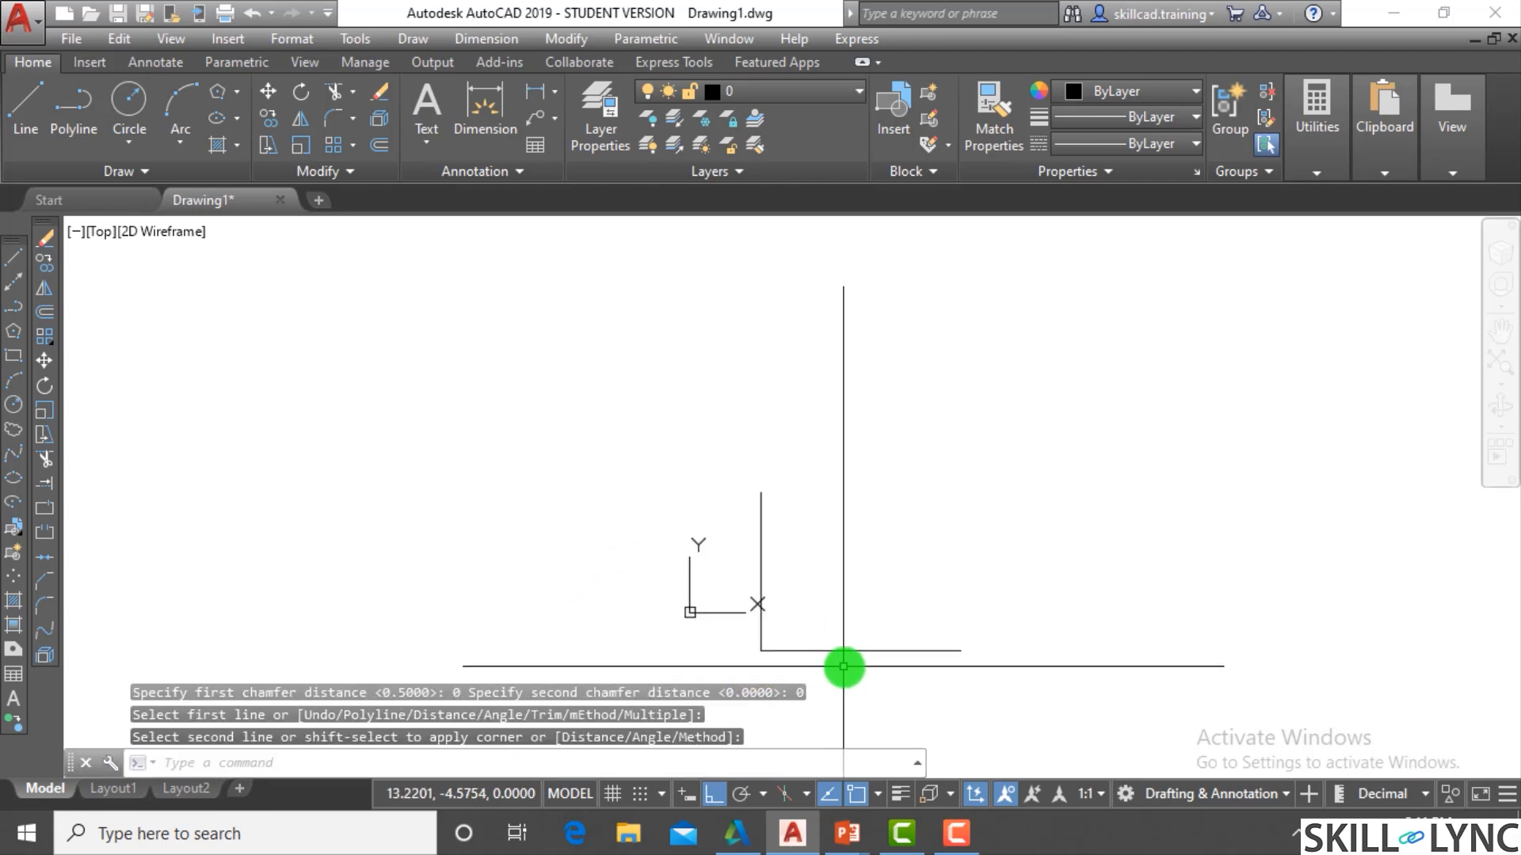
scroll(845, 666, "up", 3)
scroll(807, 677, "up", 2)
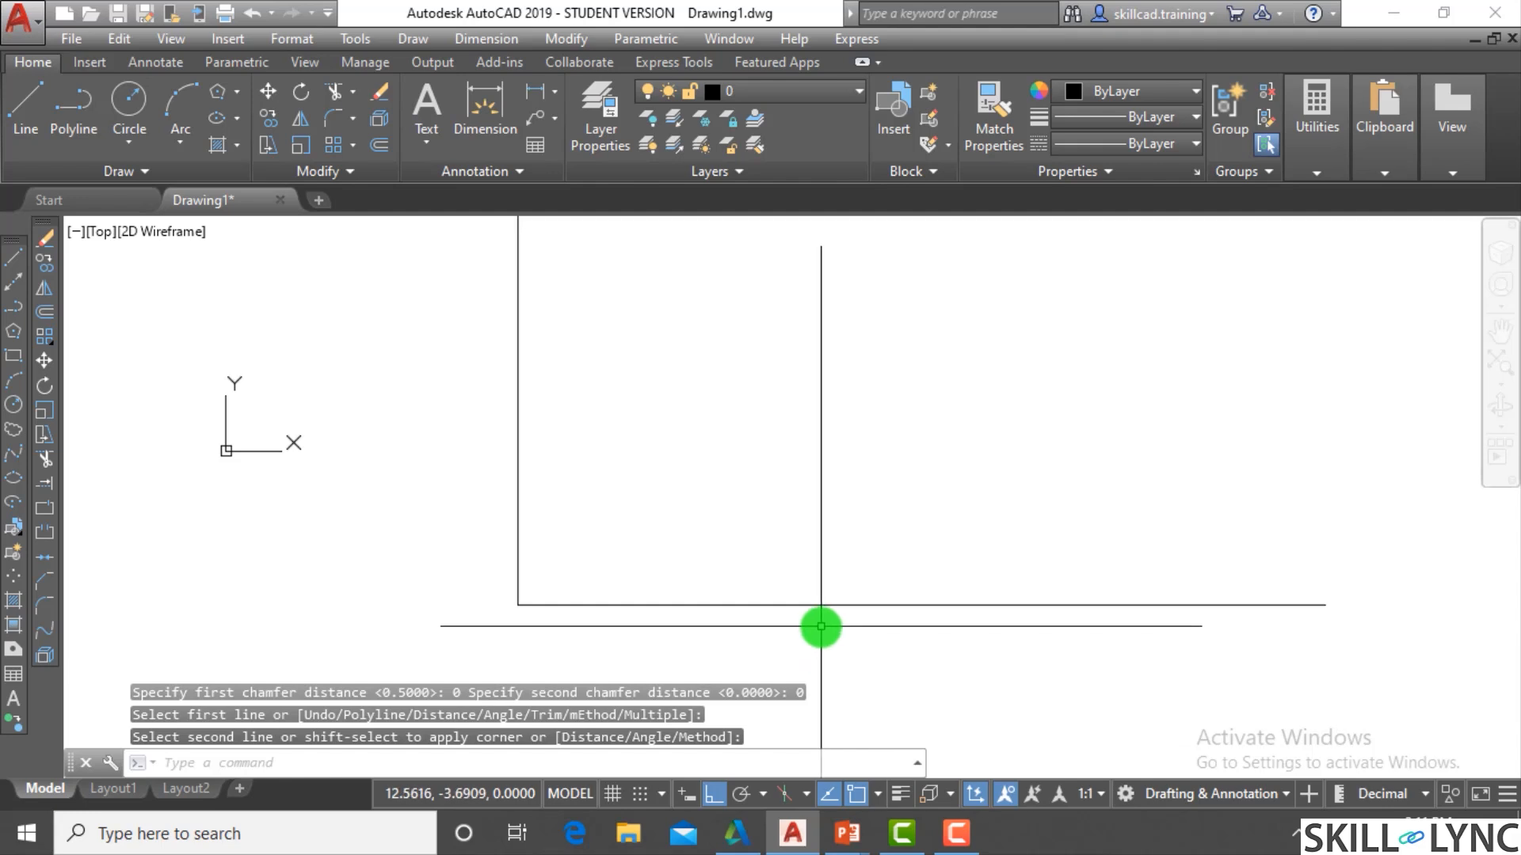
scroll(822, 625, "down", 2)
scroll(819, 643, "up", 1)
scroll(853, 643, "up", 2)
scroll(867, 633, "down", 2)
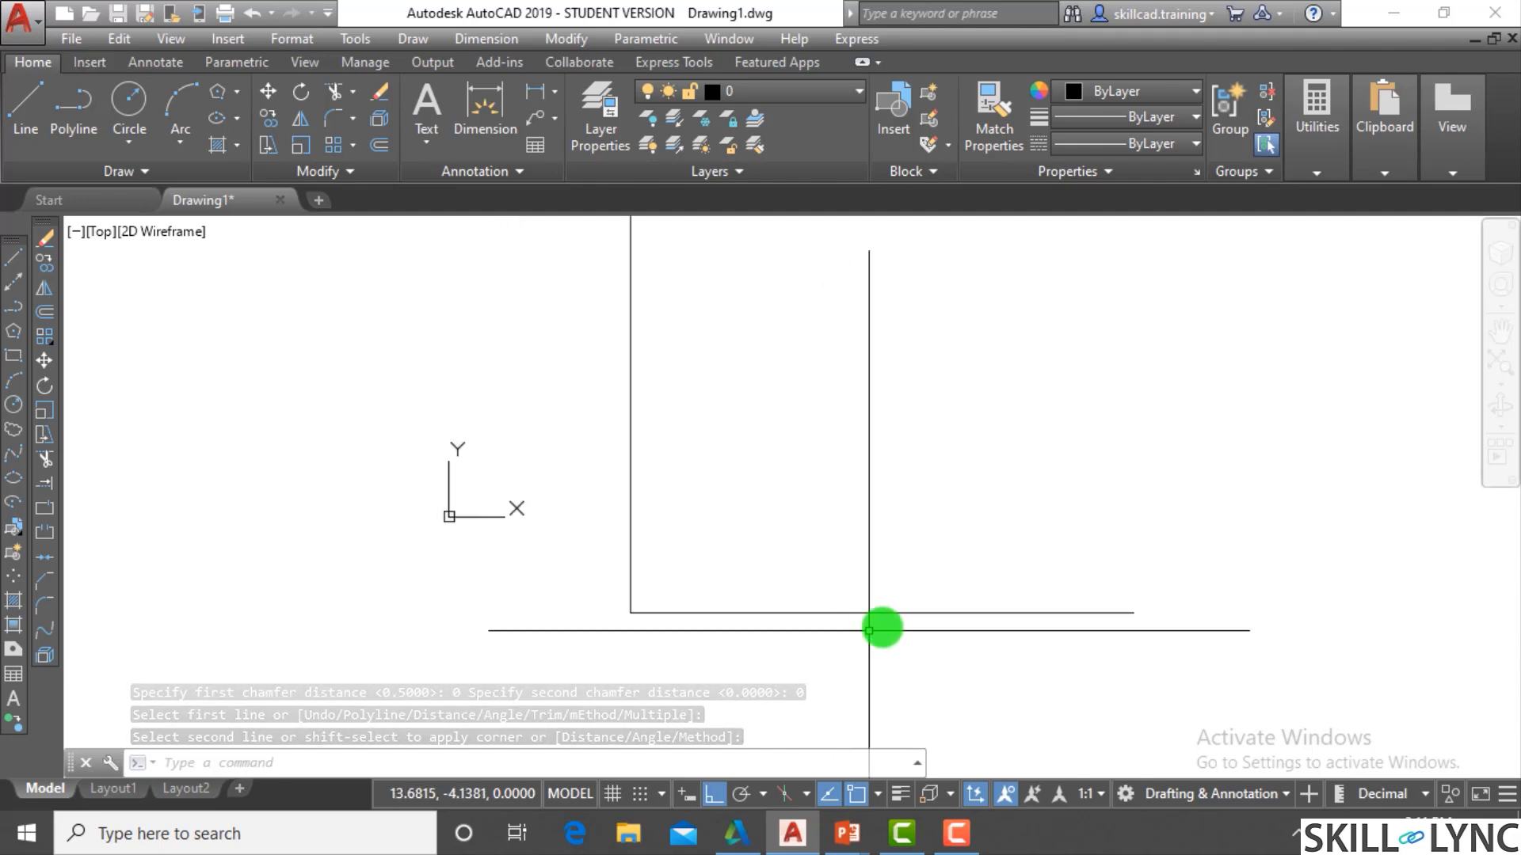
left_click(882, 626)
left_click(784, 606)
left_click(815, 671)
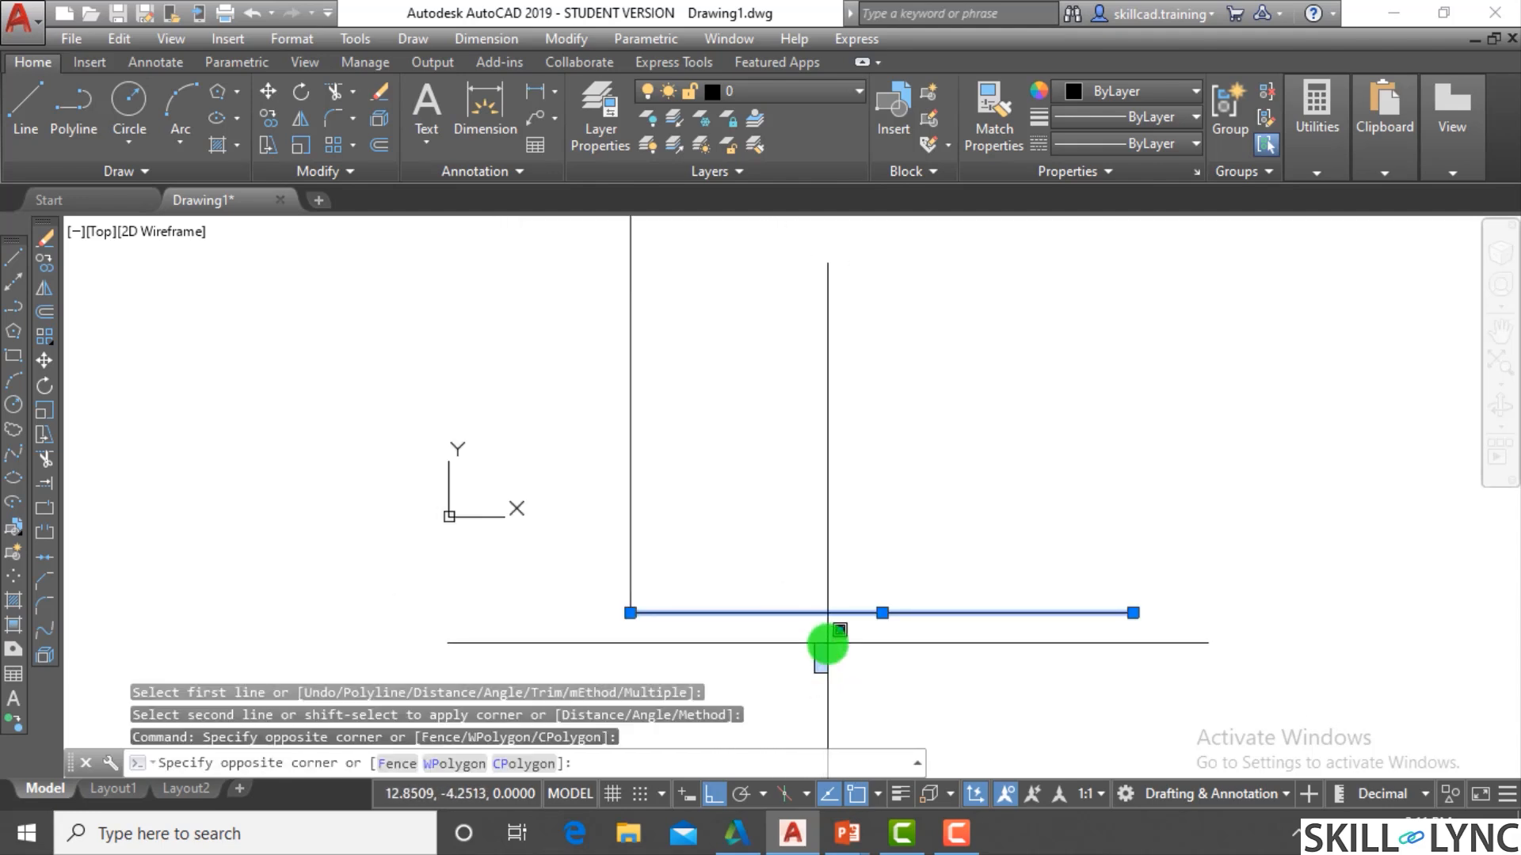
key("Escape")
key("Escape")
key("Escape")
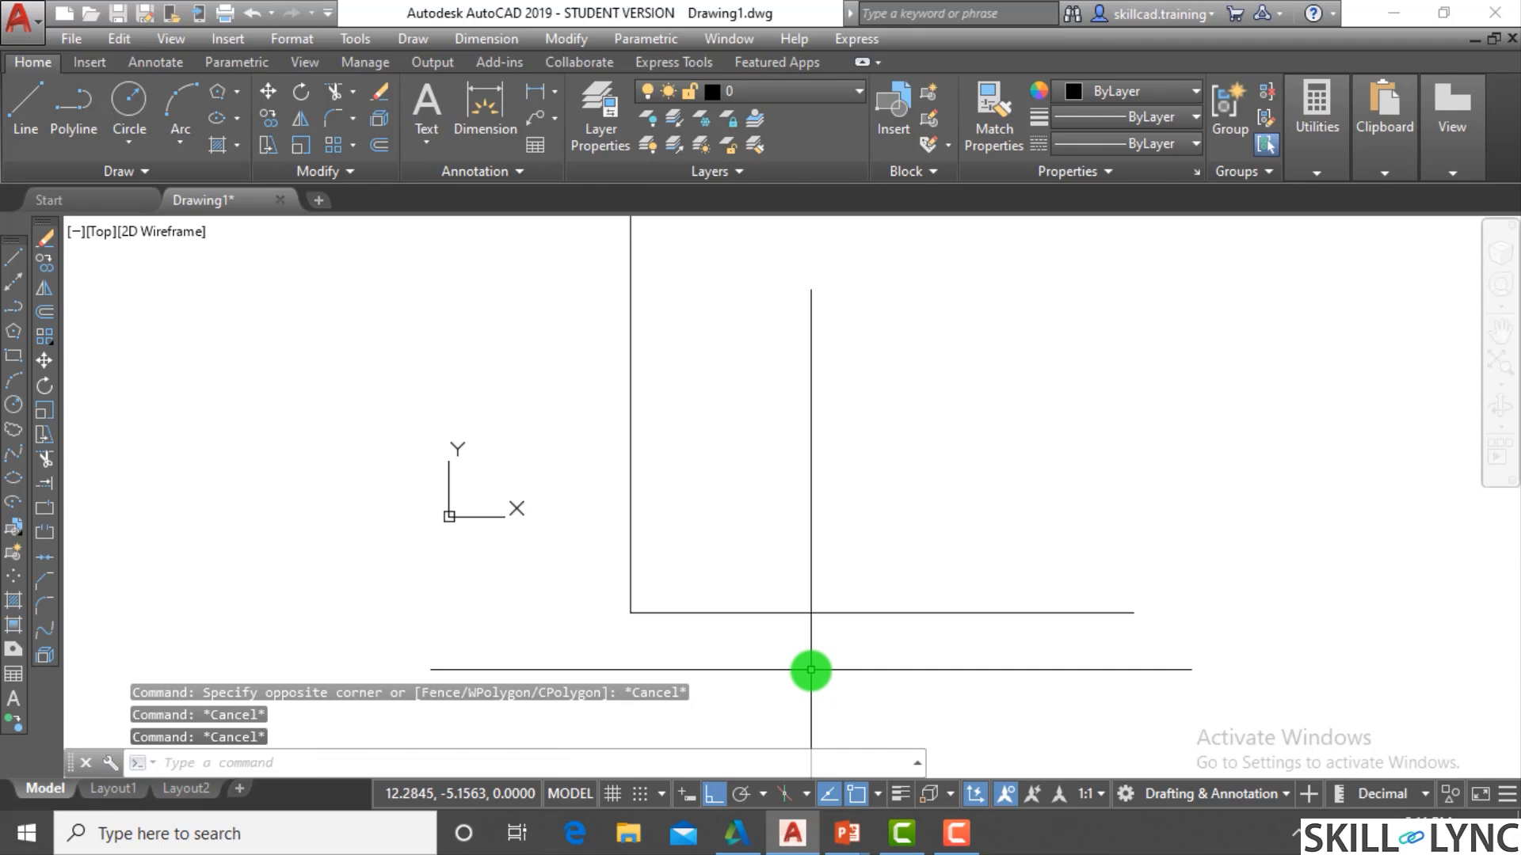
Start Chamfer again to review its Polyline, Distance, Angle, Trim, mEthod and Multiple options
type("CHA")
key("Return")
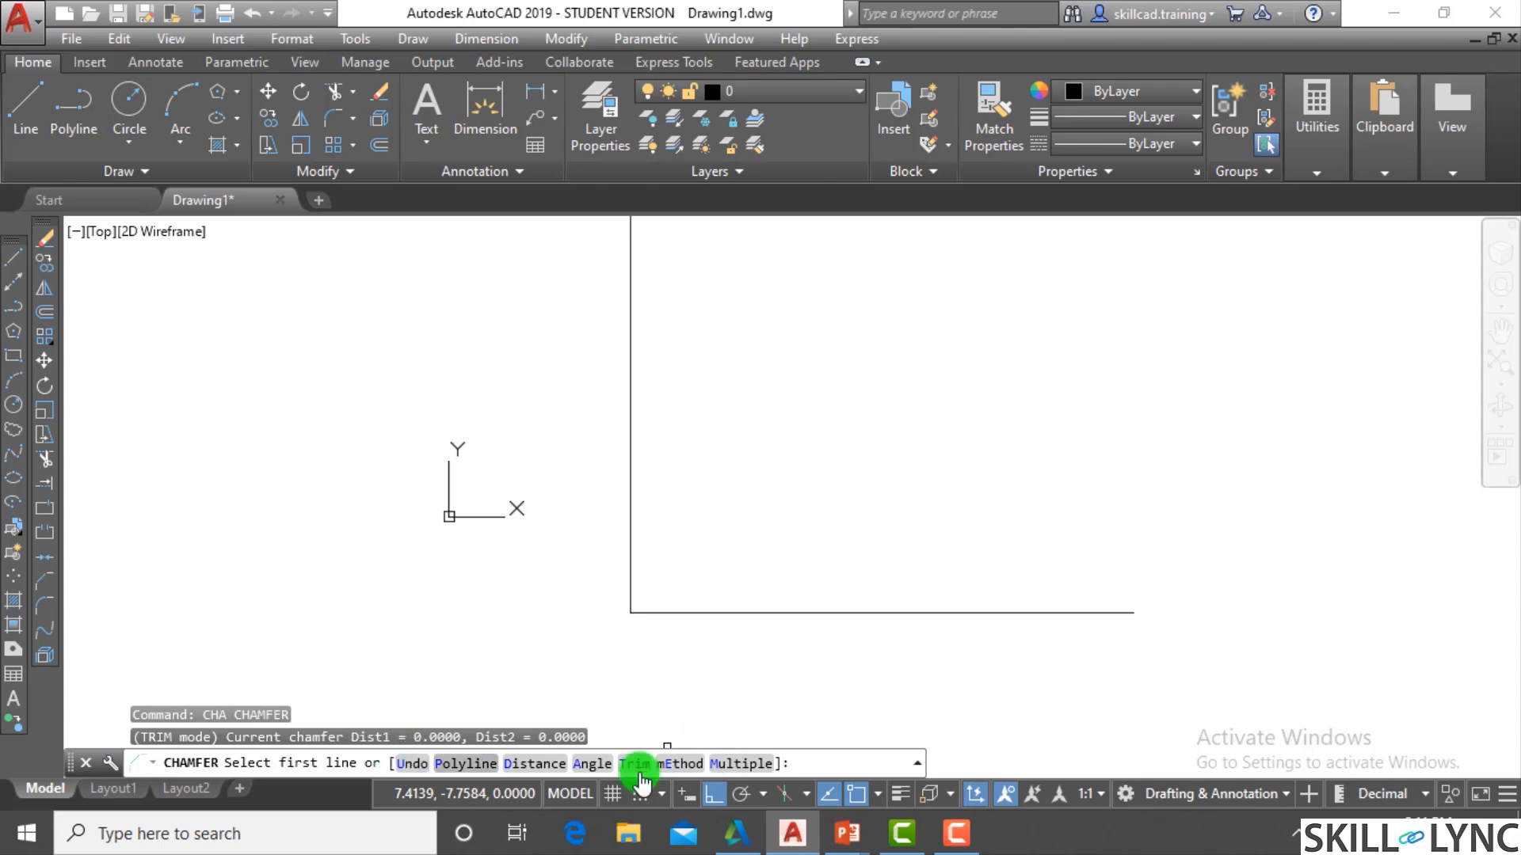
scroll(660, 703, "down", 4)
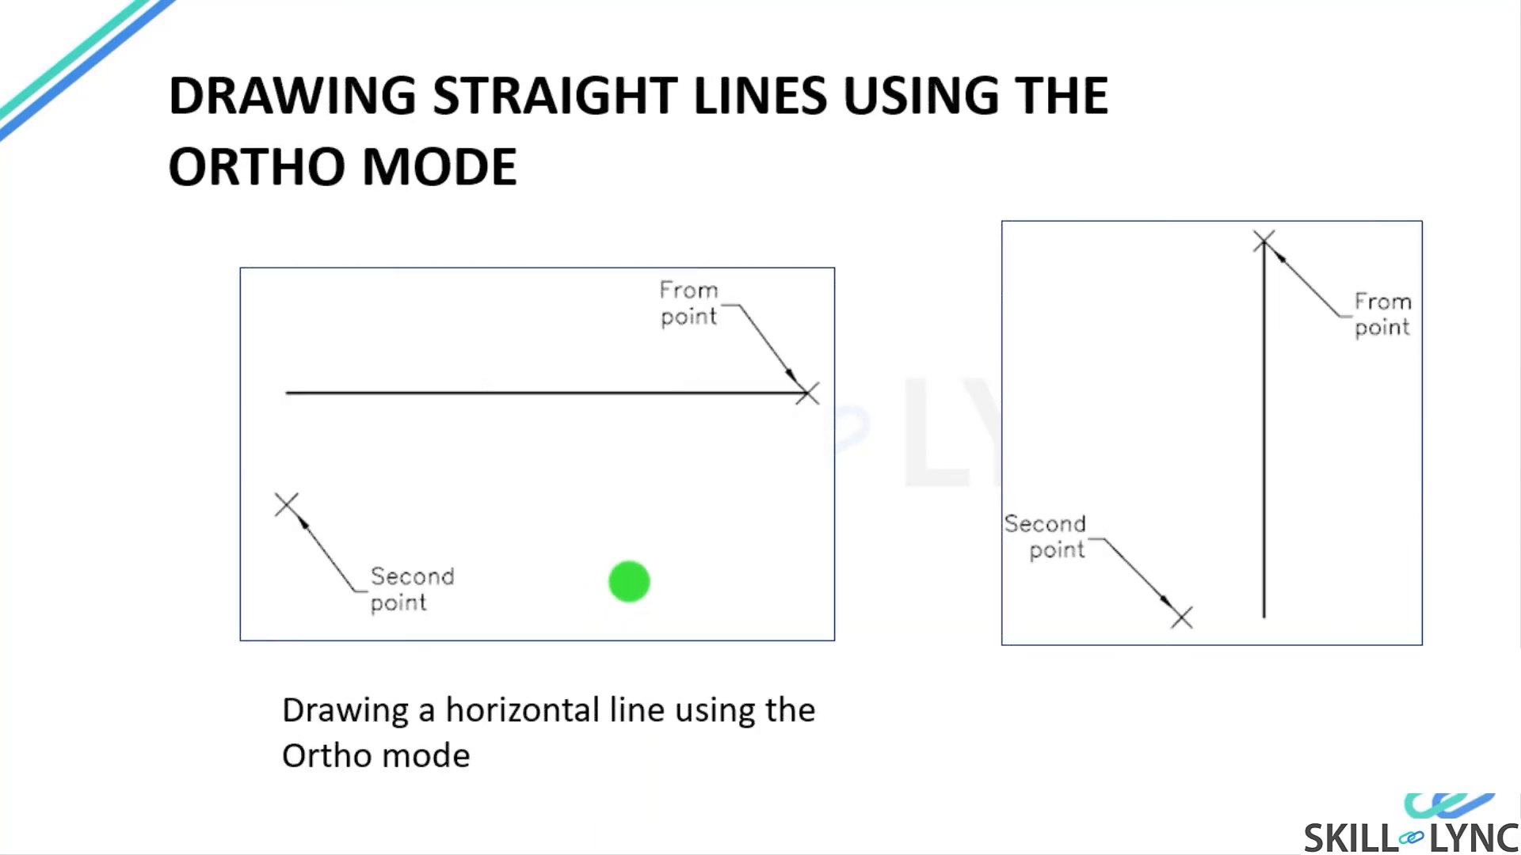
left_click(835, 192)
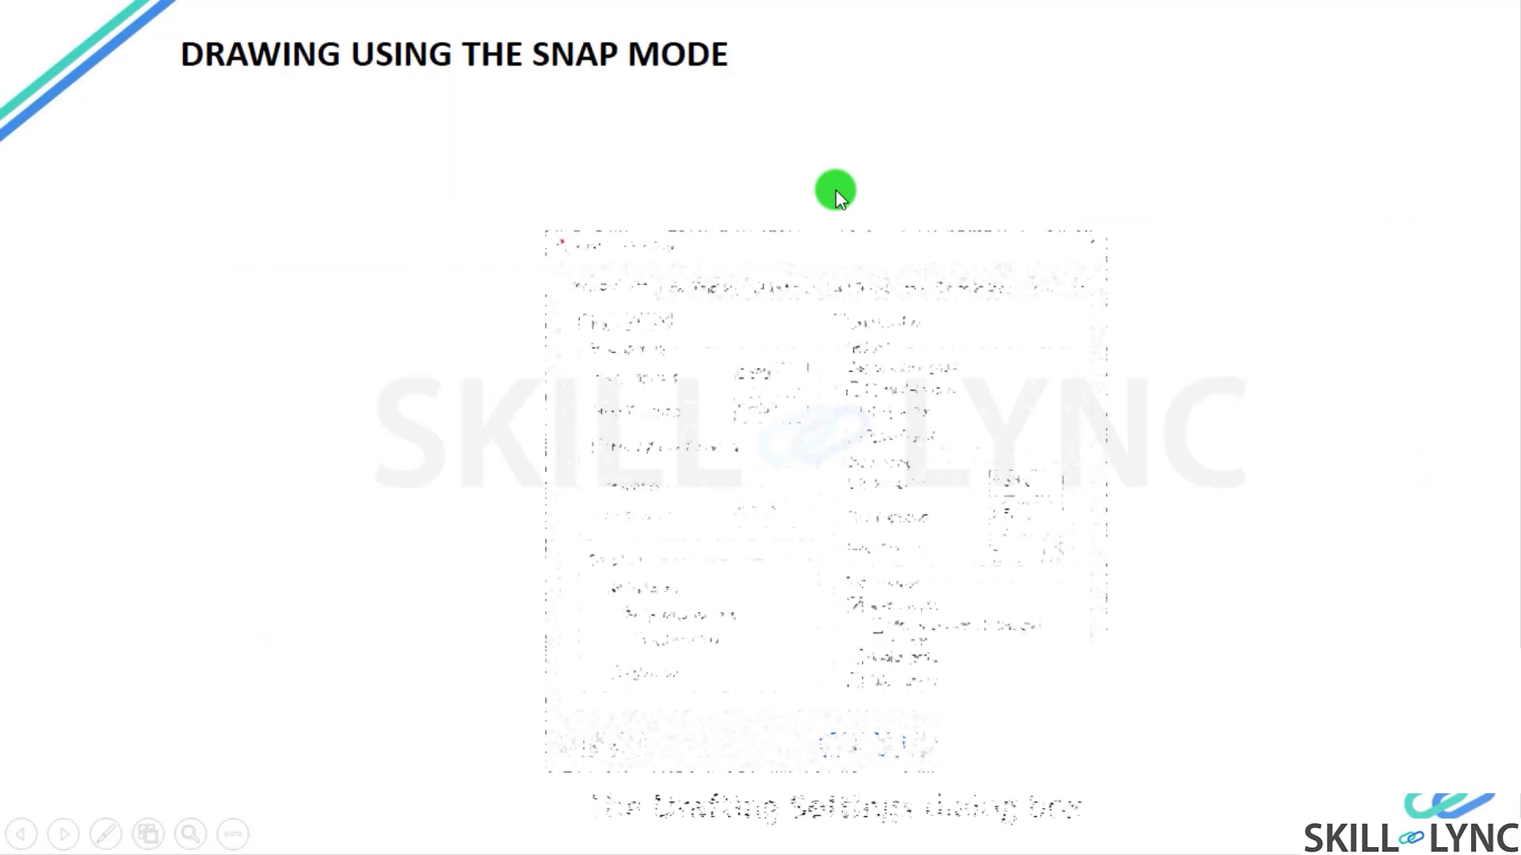
left_click(835, 194)
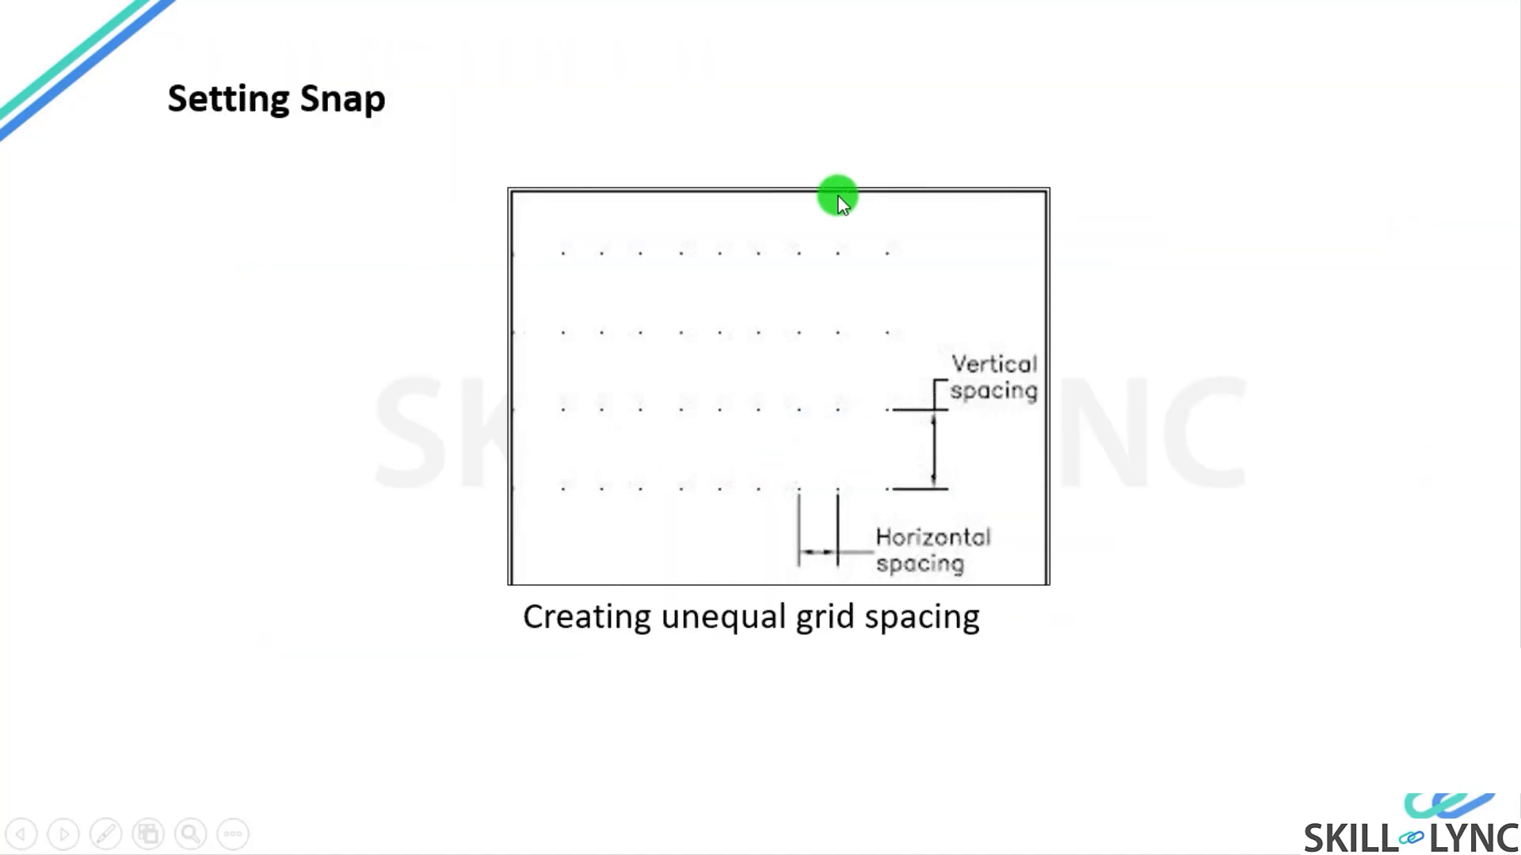
left_click(838, 196)
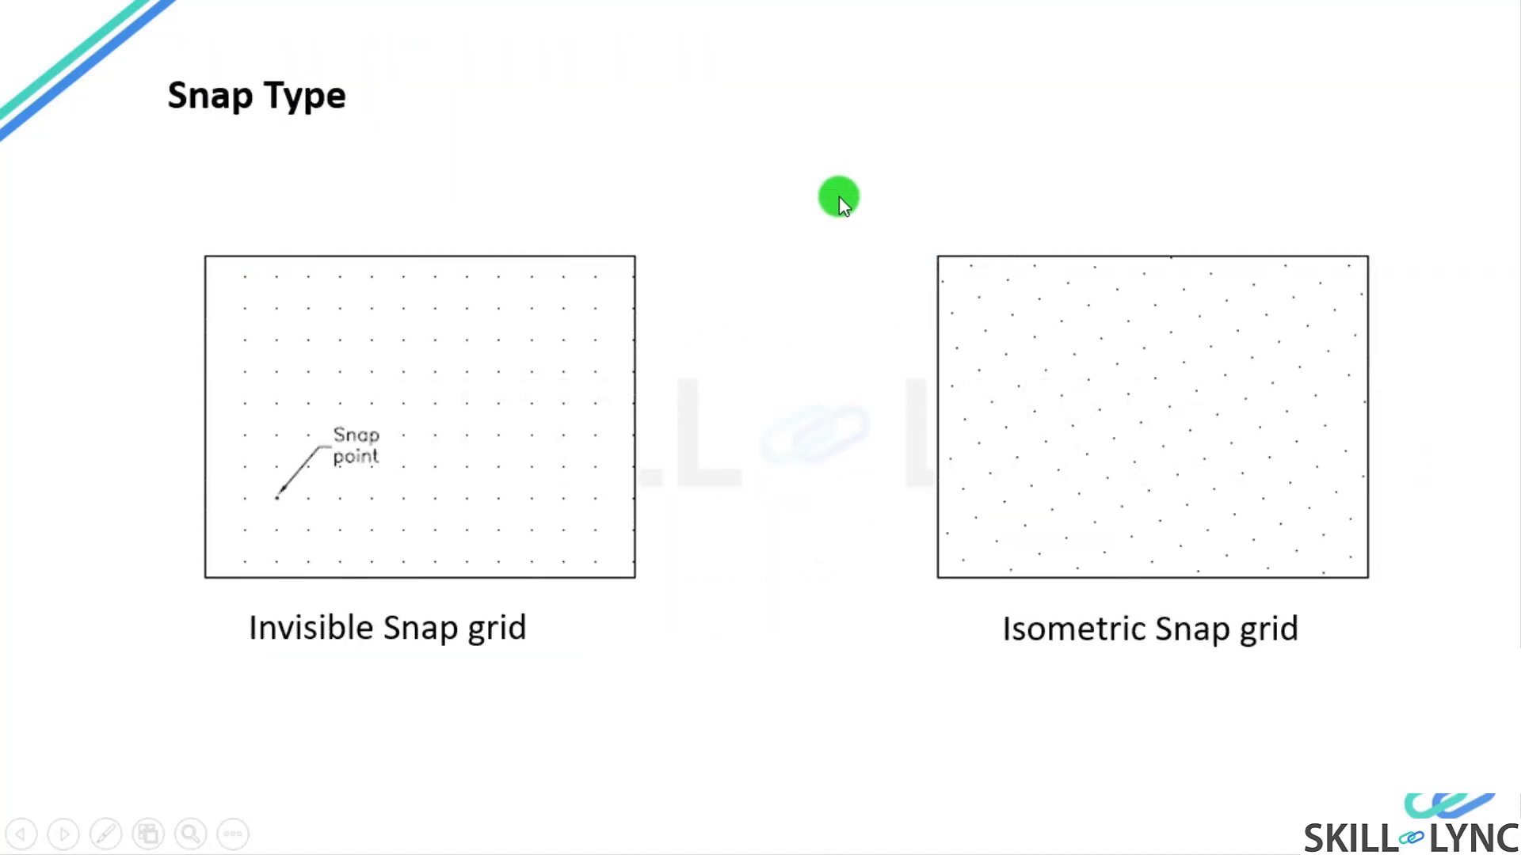
key("Right")
key("Left")
key("Left")
key("Left")
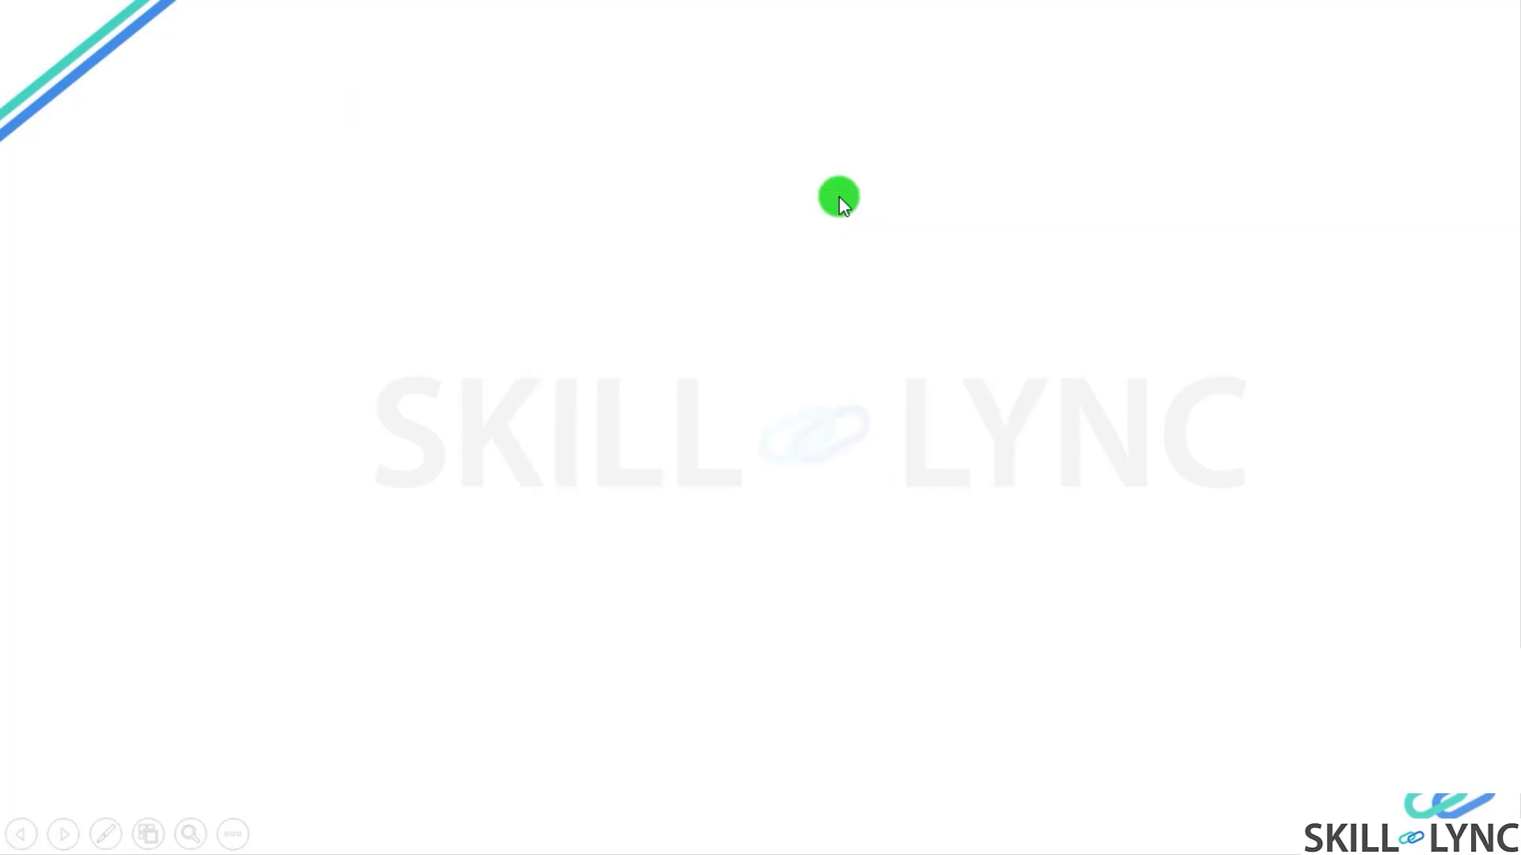
key("Right")
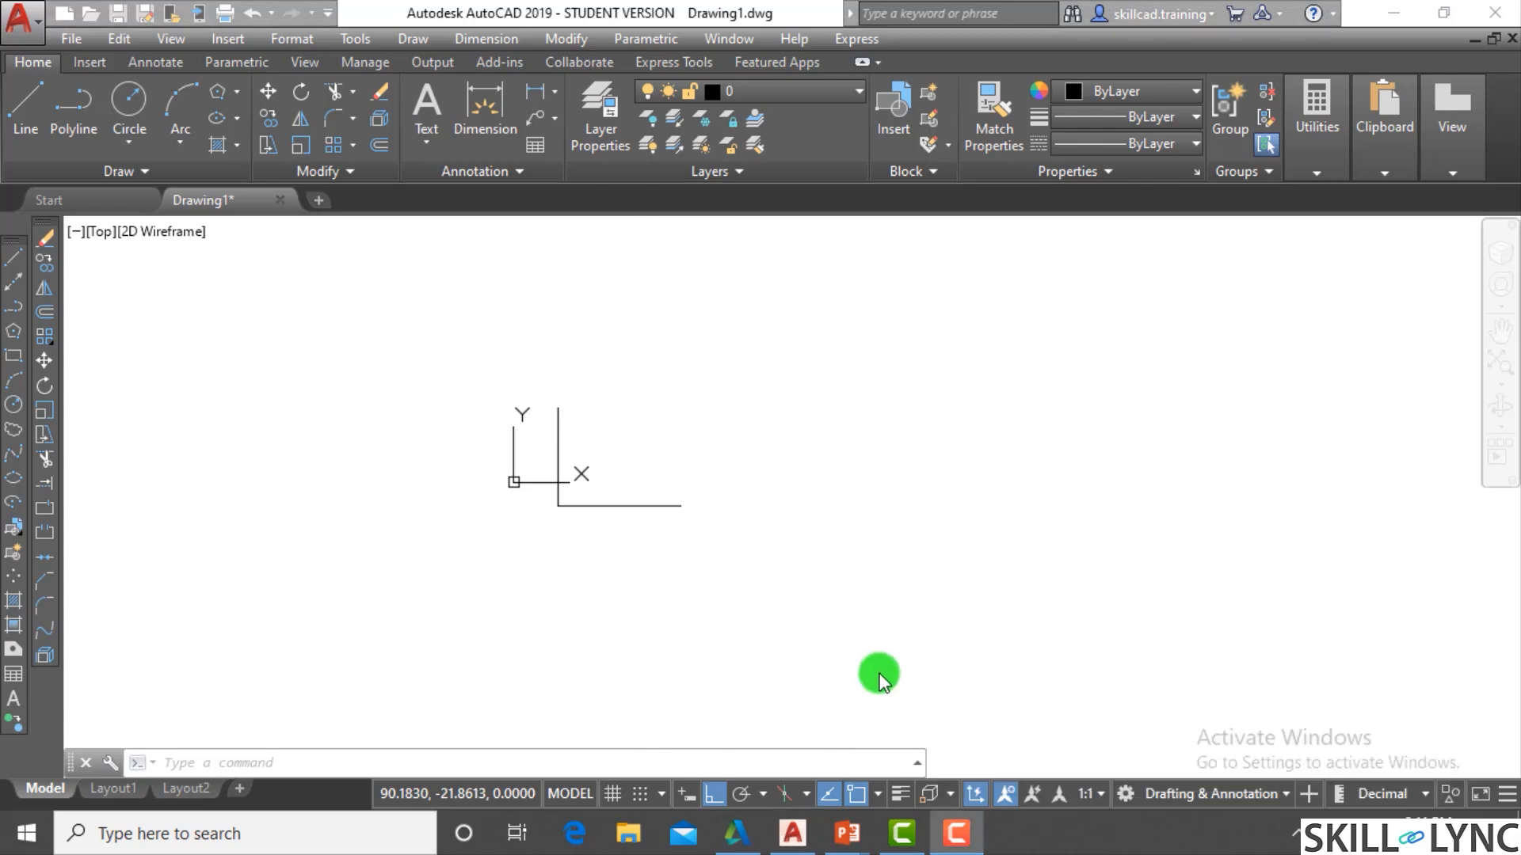
left_click(748, 720)
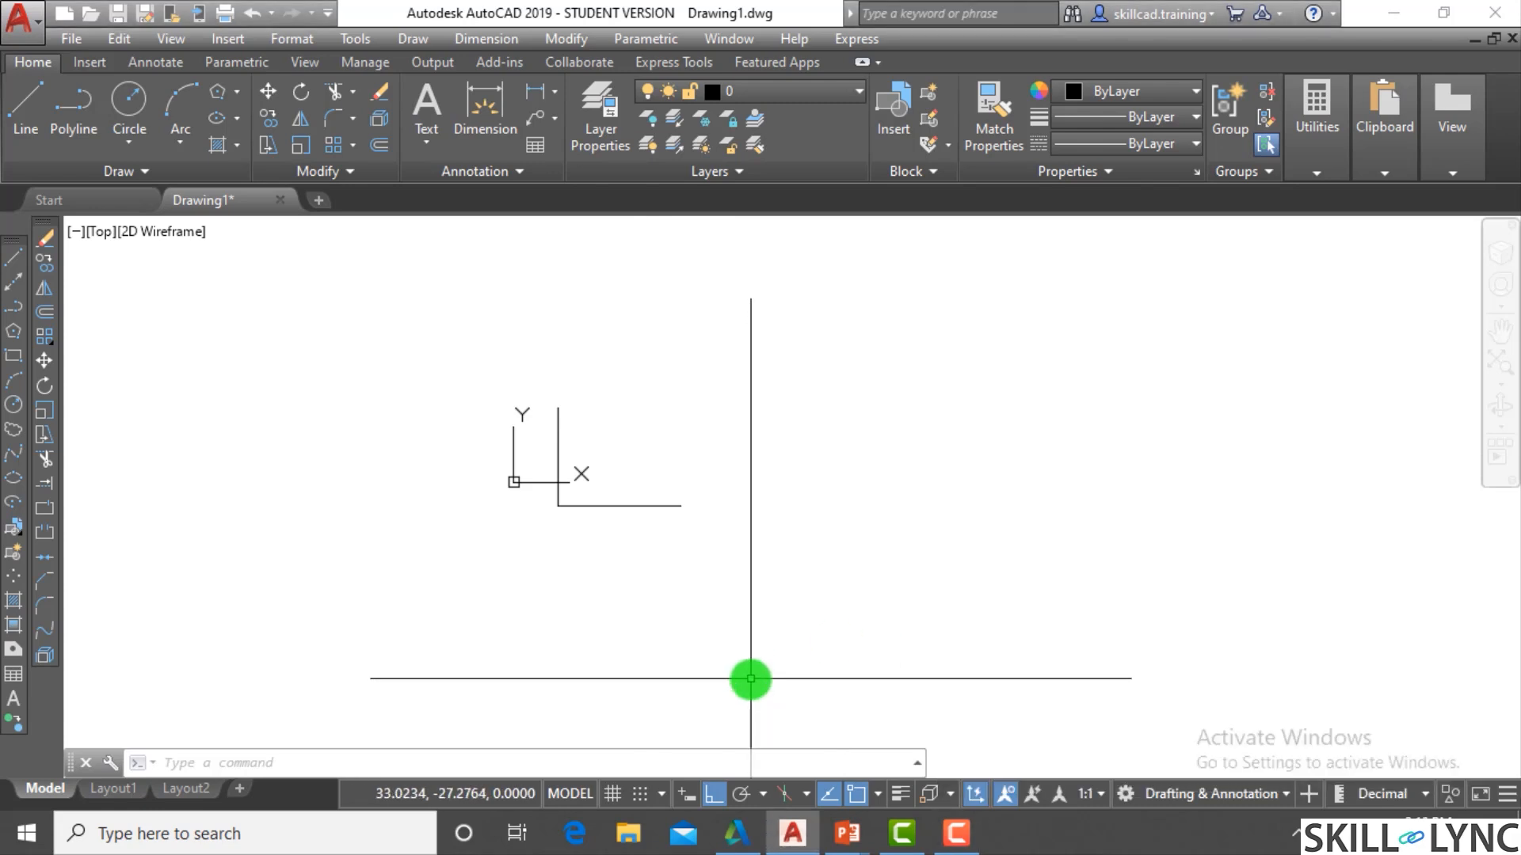
left_click(757, 713)
left_click(770, 700)
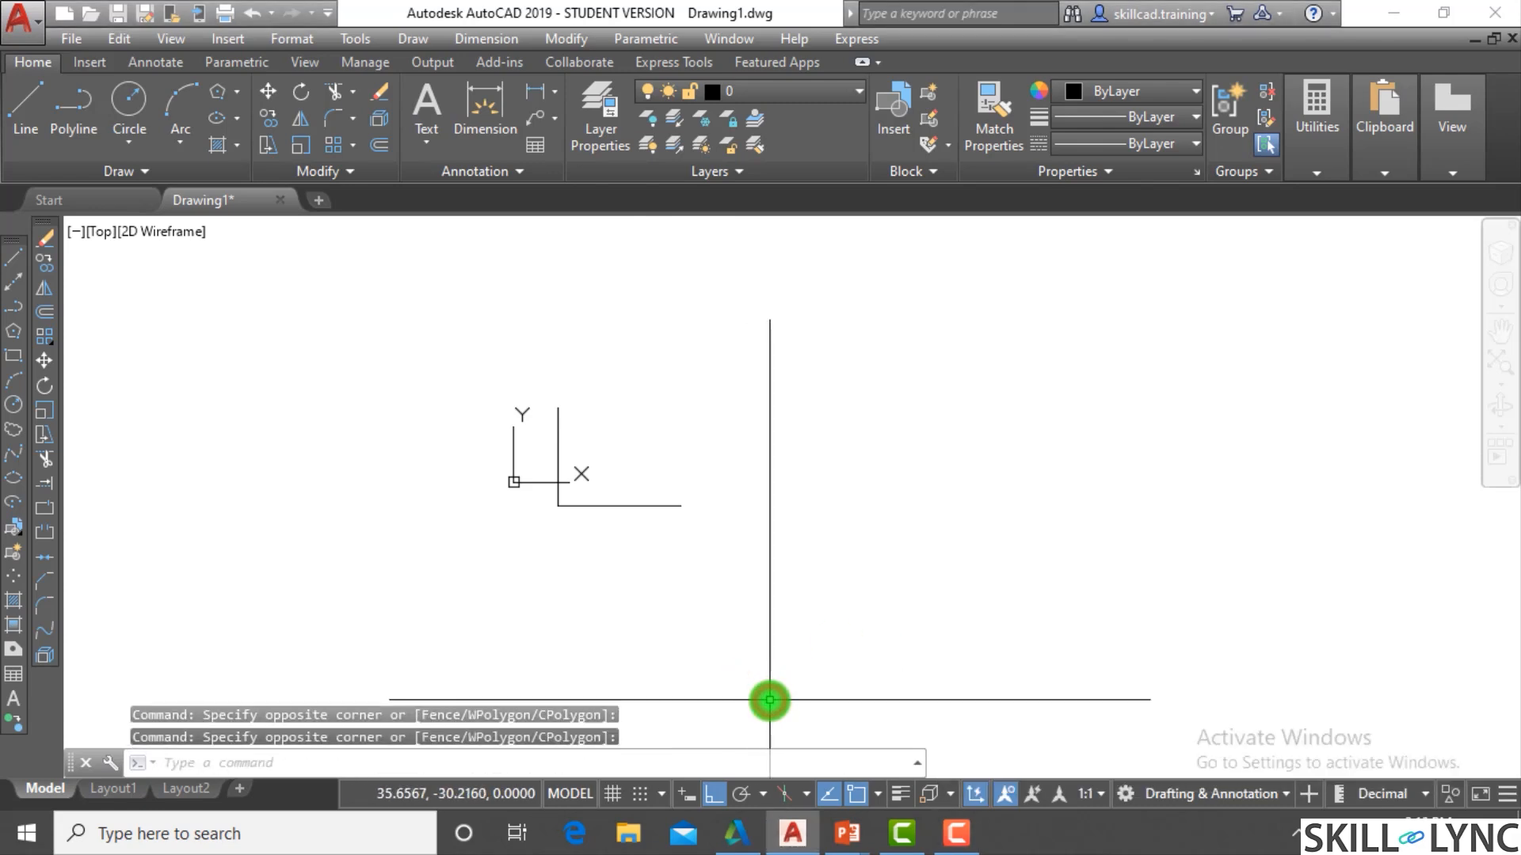
Turn Ortho mode off and back on, leaving no command active
left_click(714, 795)
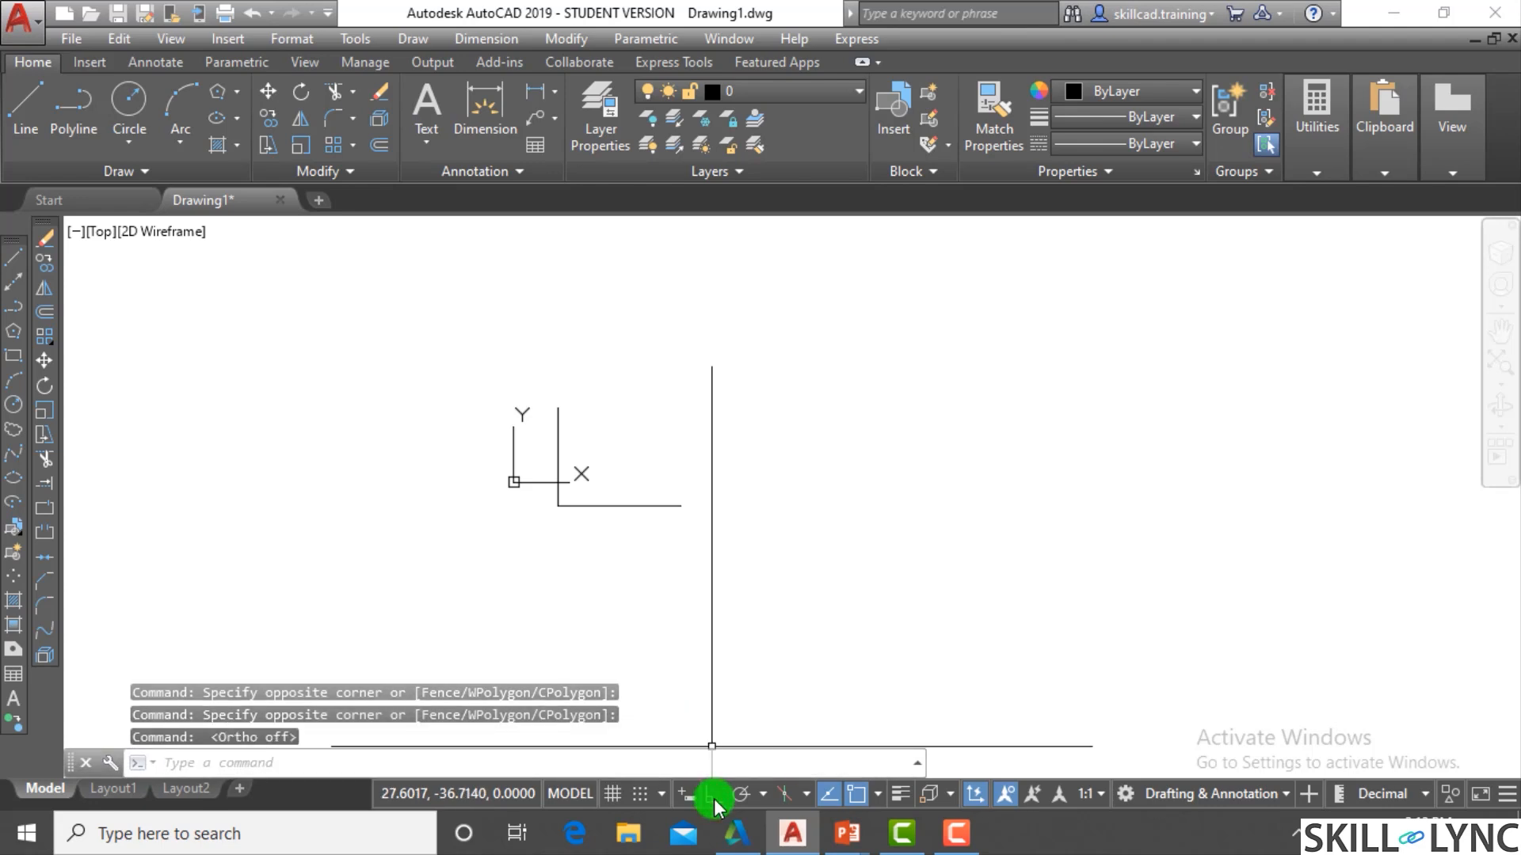
left_click(714, 795)
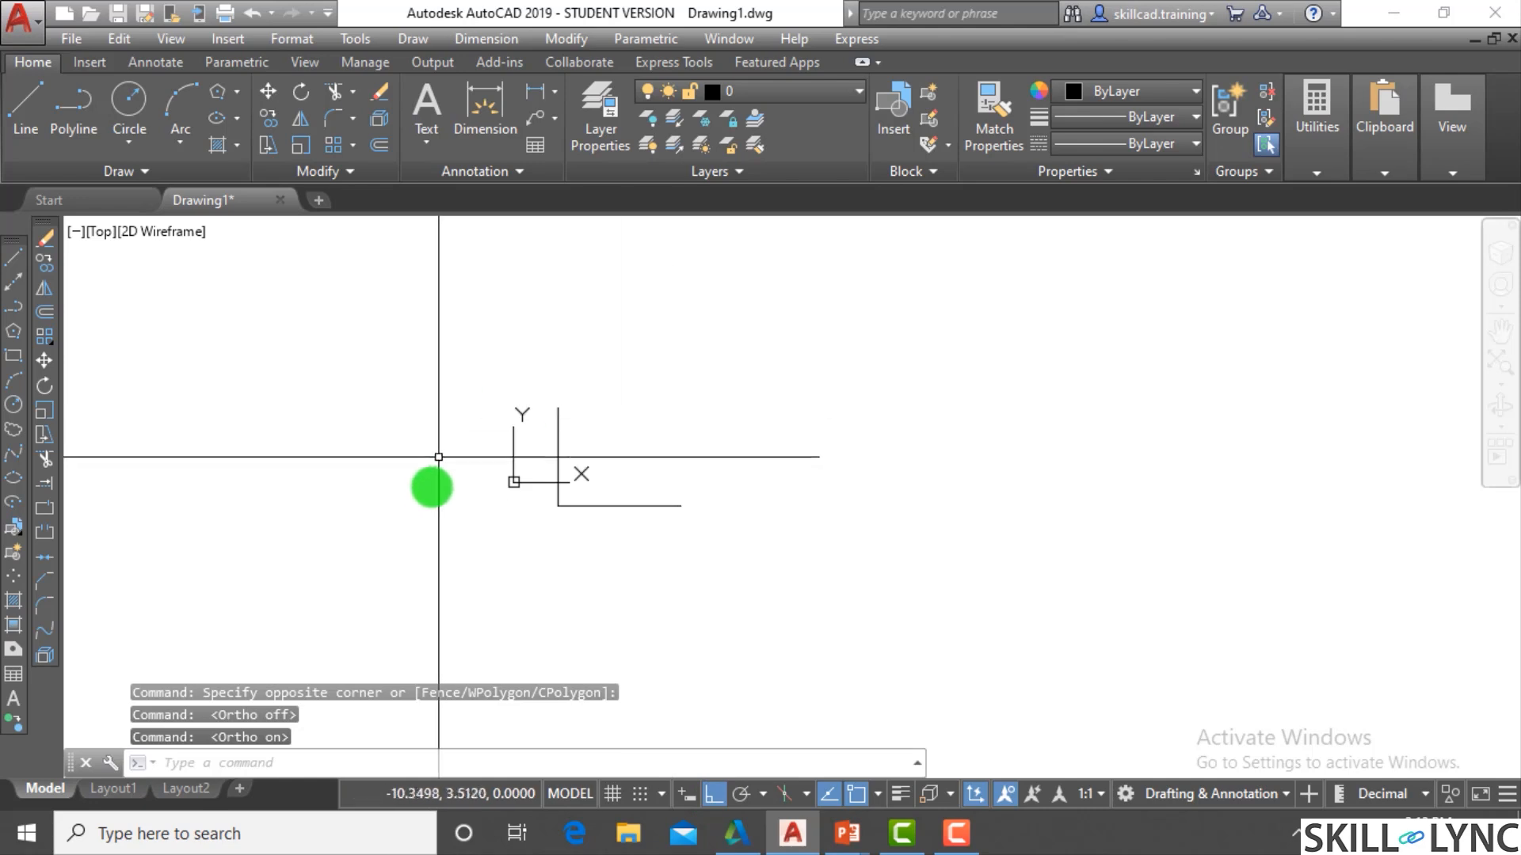
key("Escape")
key("Escape")
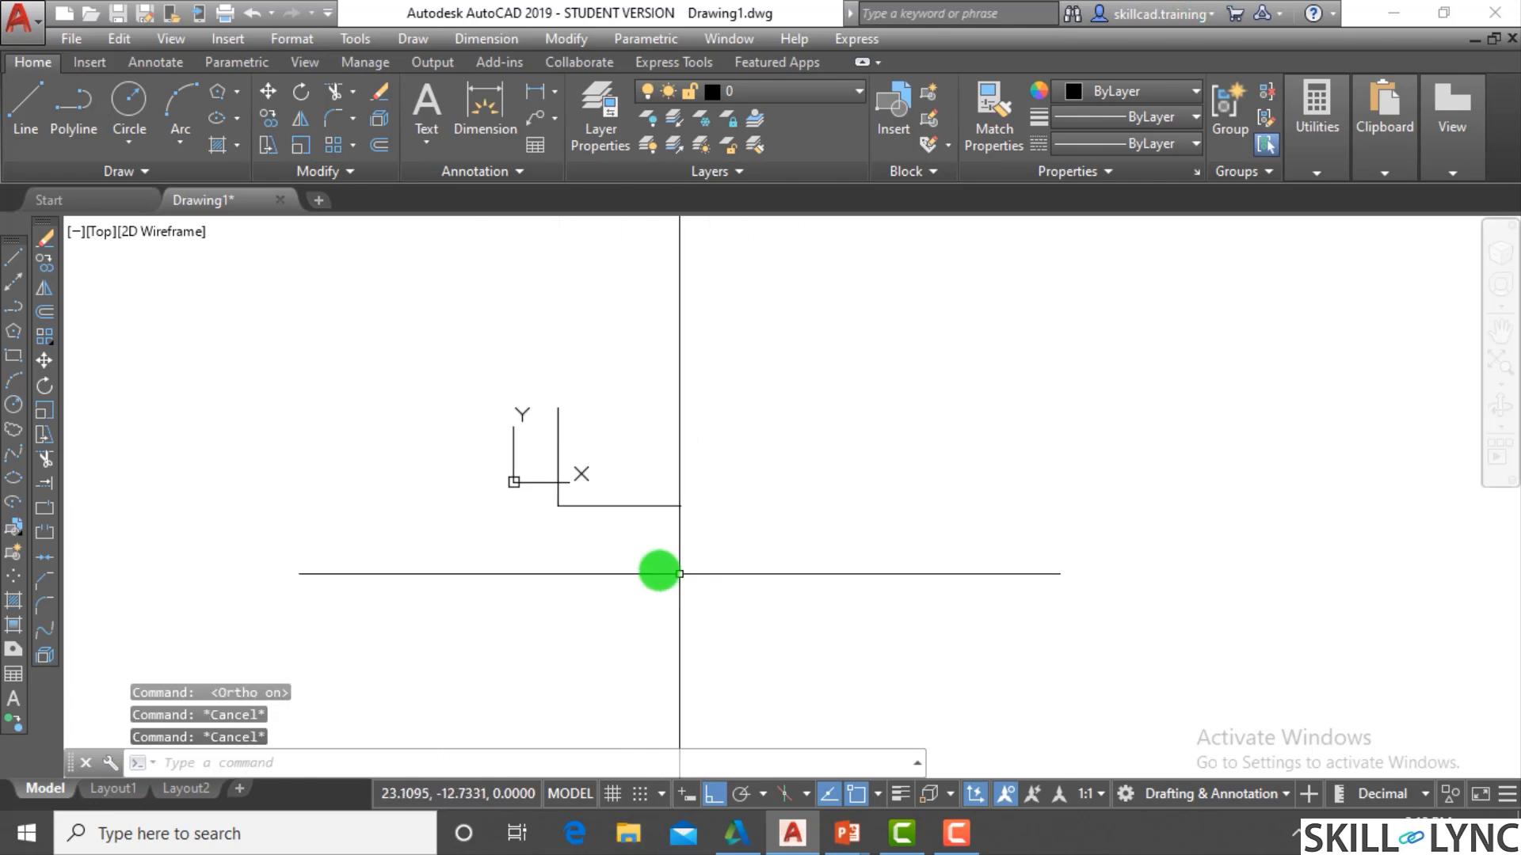
With Ortho on, draw a stepped line chain: a long vertical down, about 28 units right, then two small steps up and right
type("l")
key("Return")
left_click(684, 355)
left_click(689, 616)
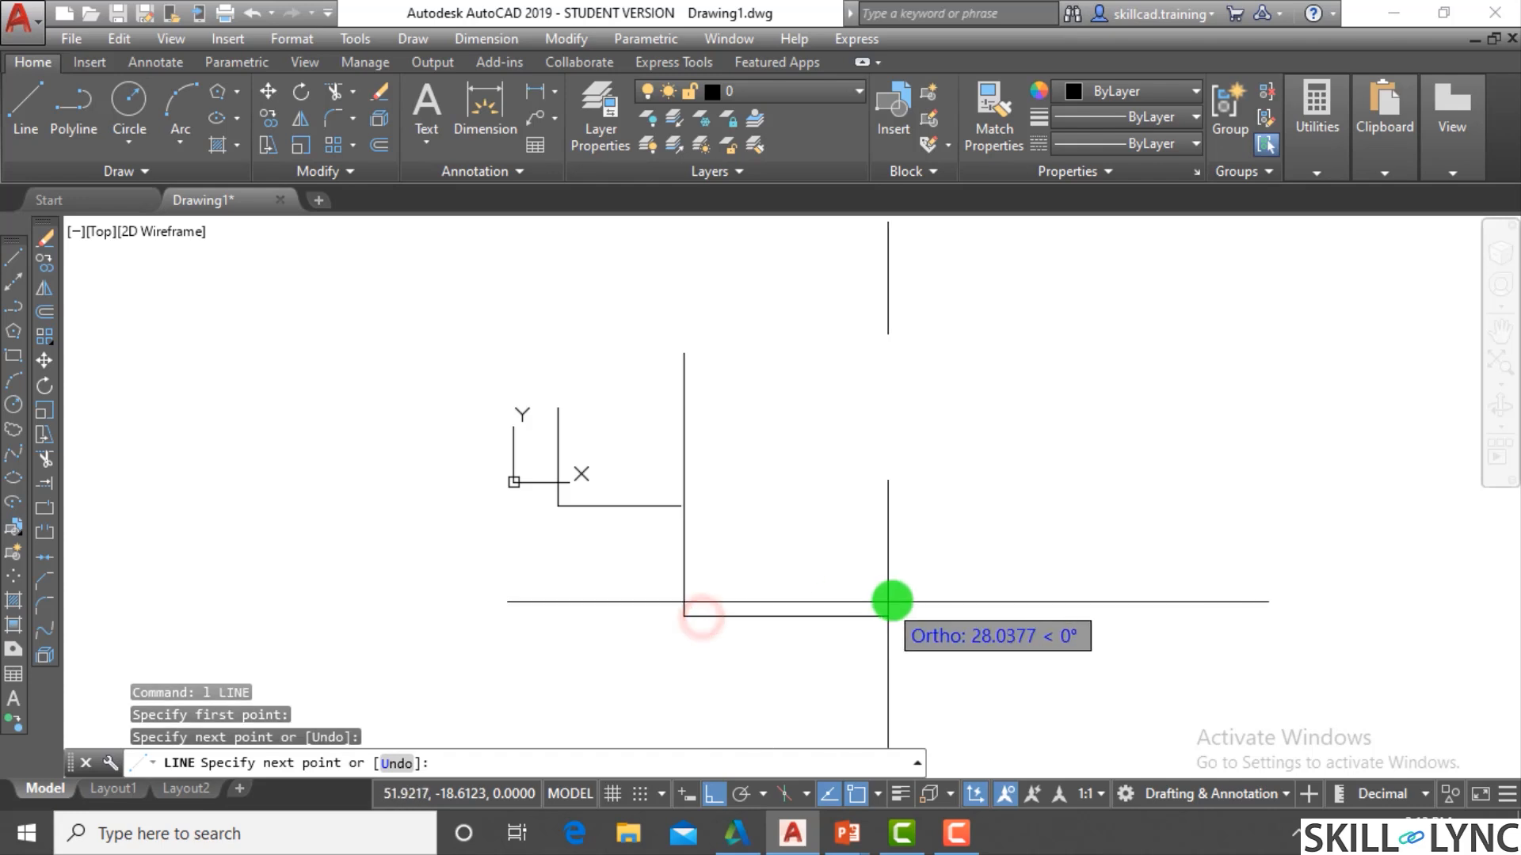
left_click(891, 616)
left_click(899, 546)
left_click(954, 546)
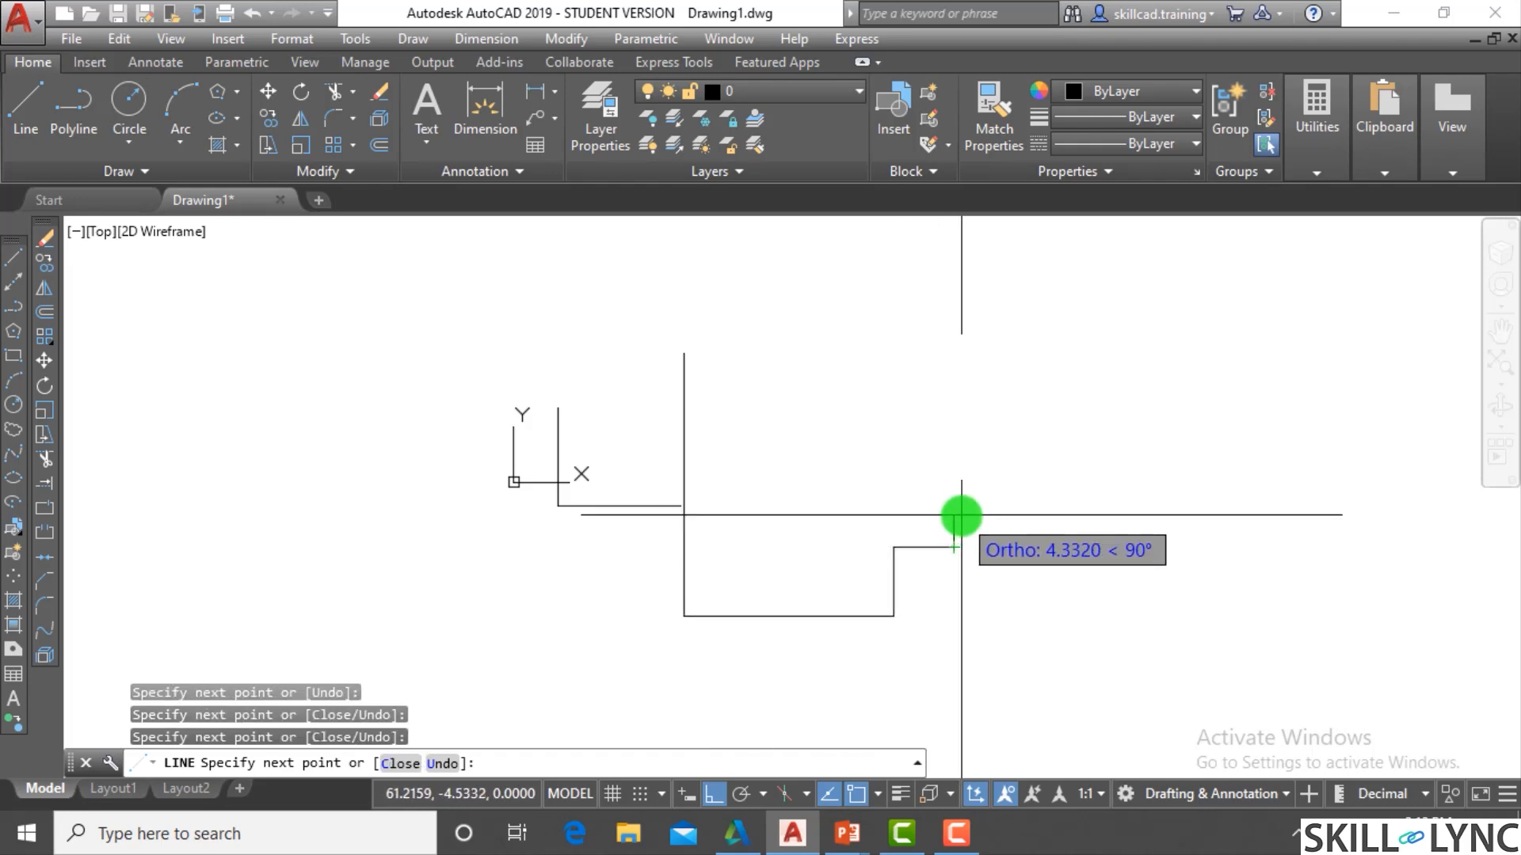
left_click(954, 515)
left_click(1001, 530)
key("Escape")
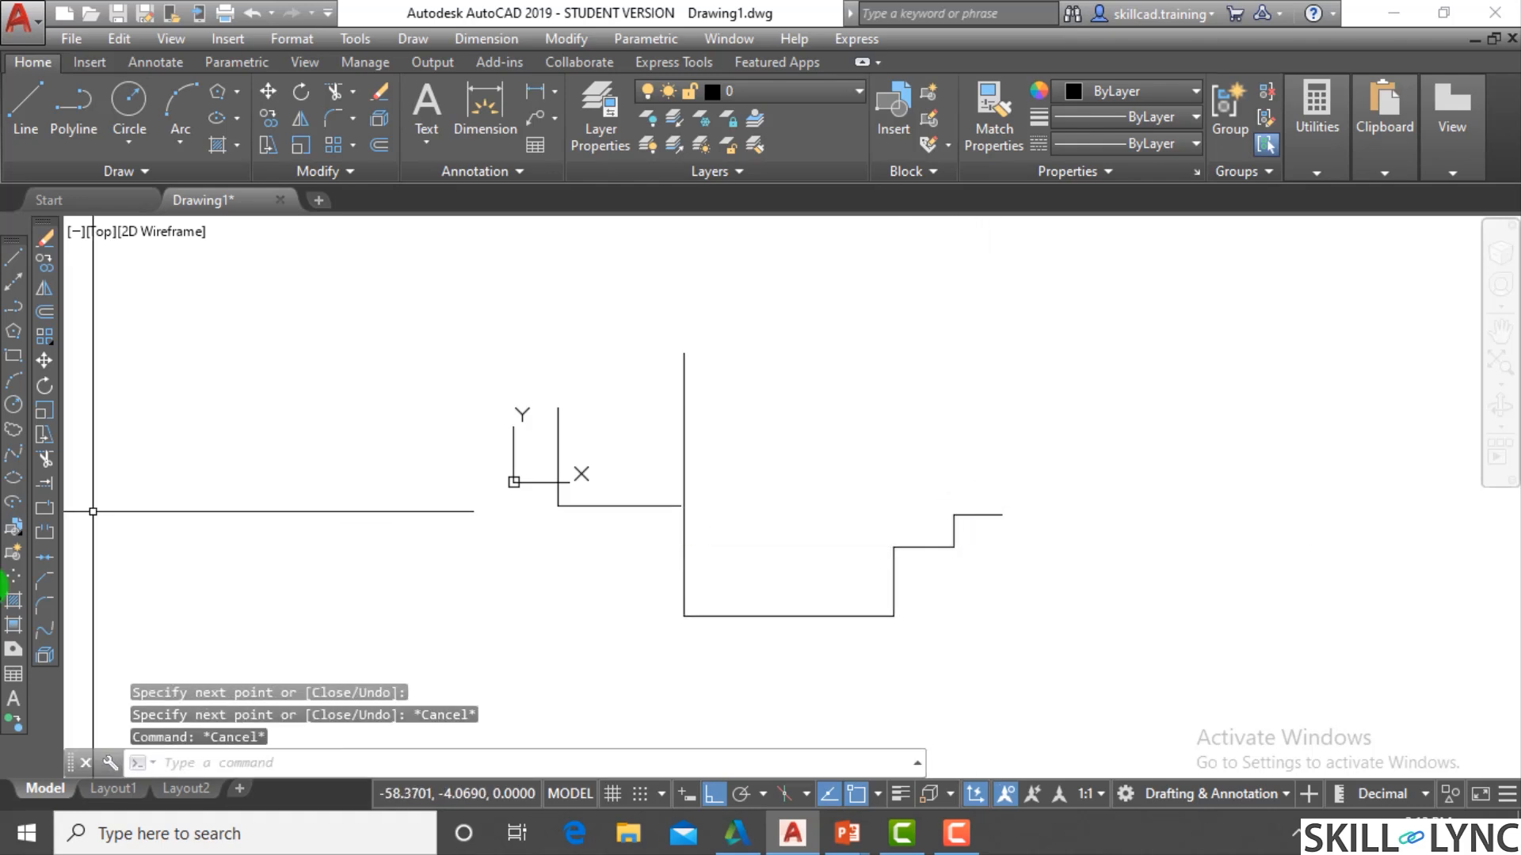
Move the chain's long vertical line horizontally to the left, past the UCS icon, with Ortho on
type("m")
key("Return")
left_click(770, 547)
left_click(617, 557)
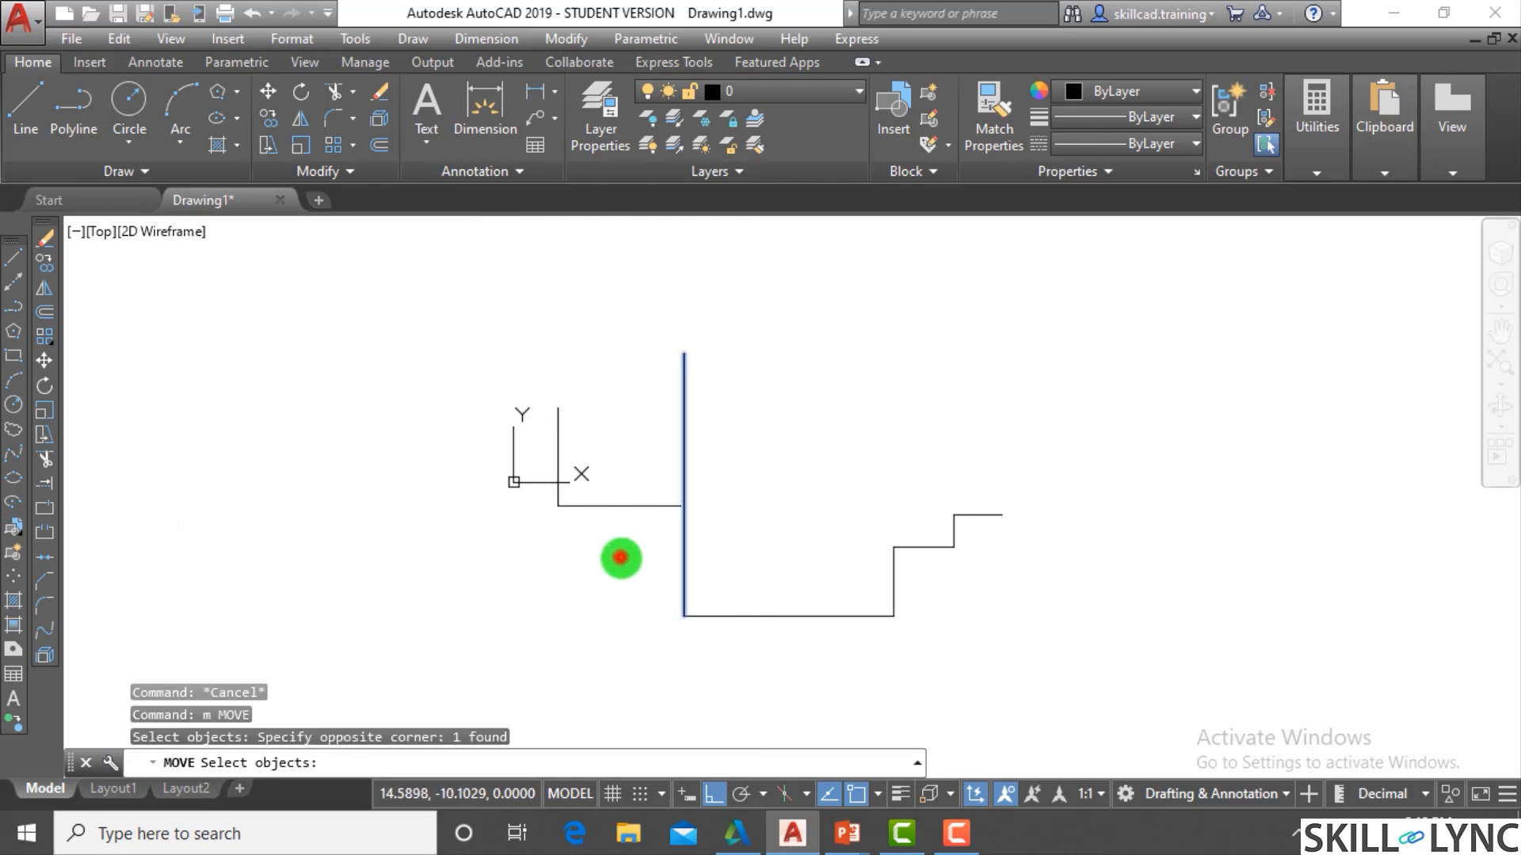
key("Return")
left_click(632, 552)
left_click(224, 586)
Move the same vertical line straight down with Ortho on
key("Return")
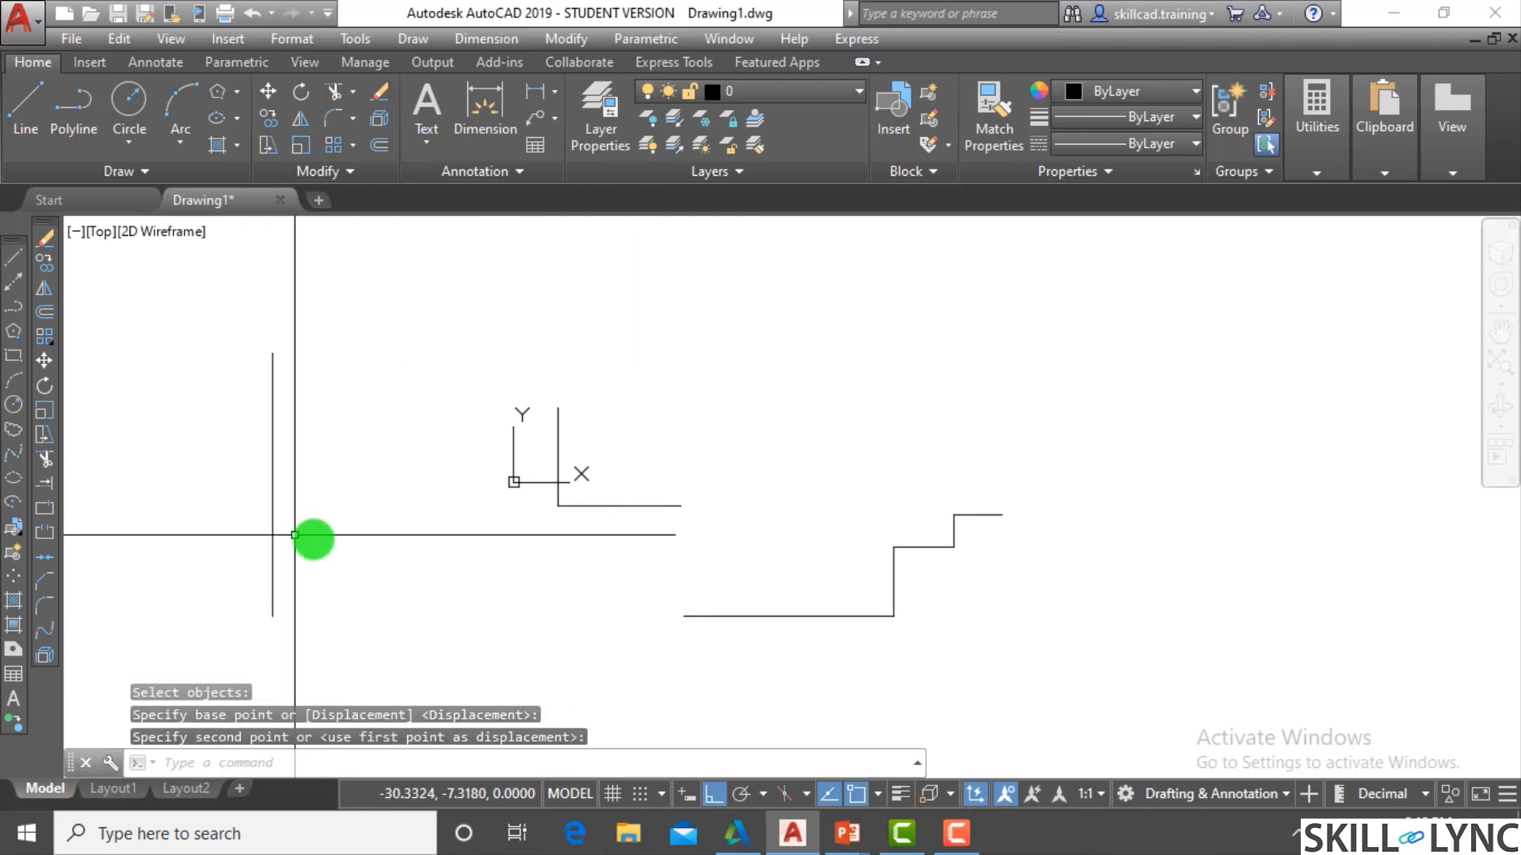
left_click(316, 536)
left_click(190, 554)
key("Return")
left_click(373, 469)
left_click(363, 624)
key("Escape")
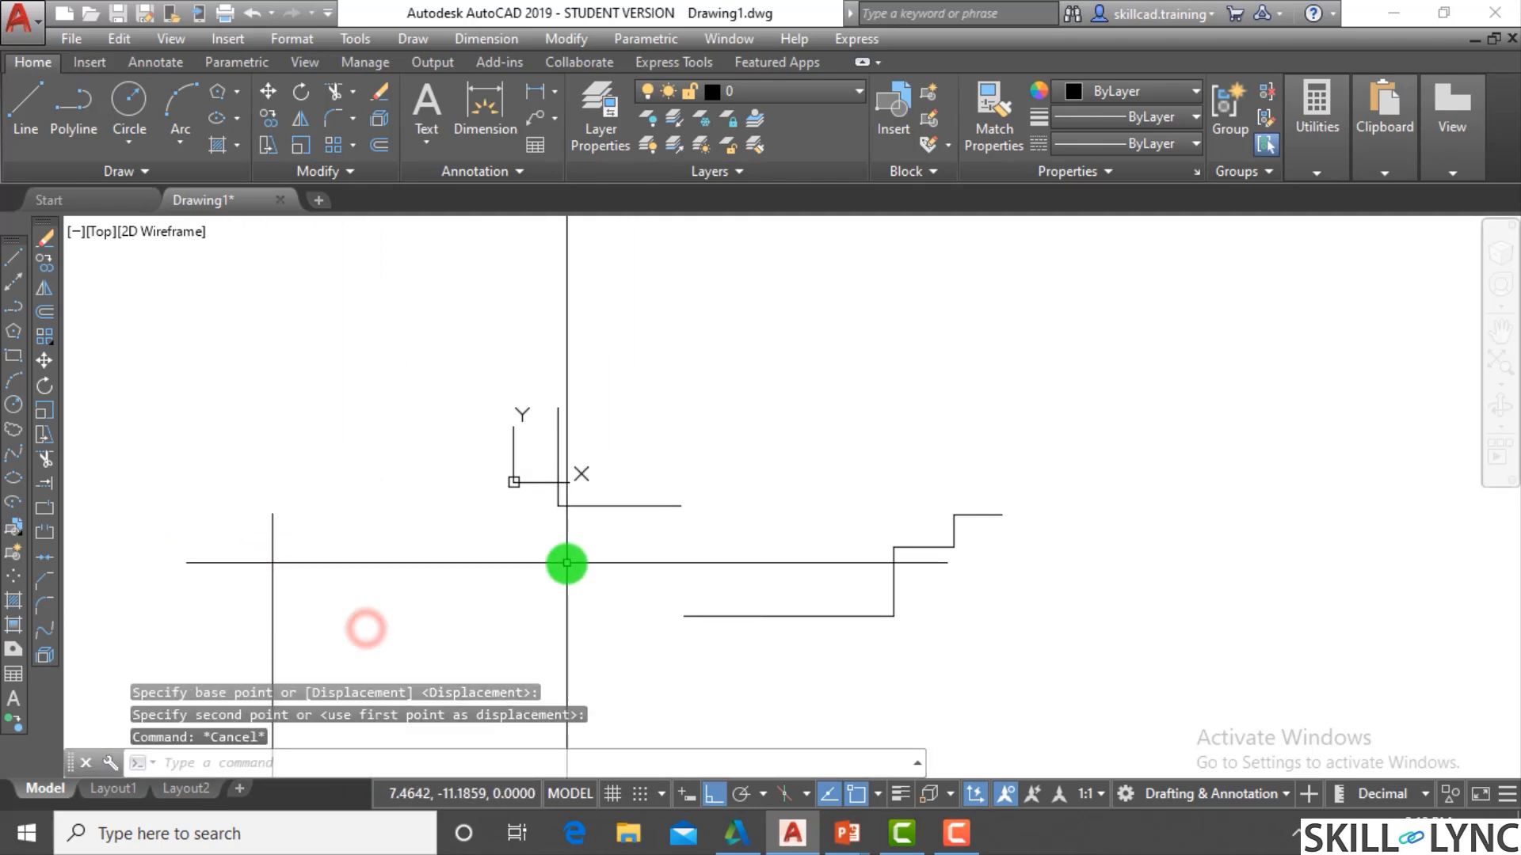
key("Escape")
Turn Ortho mode off and move the chain's long horizontal line freely upward, above the small steps
scroll(388, 531, "down", 3)
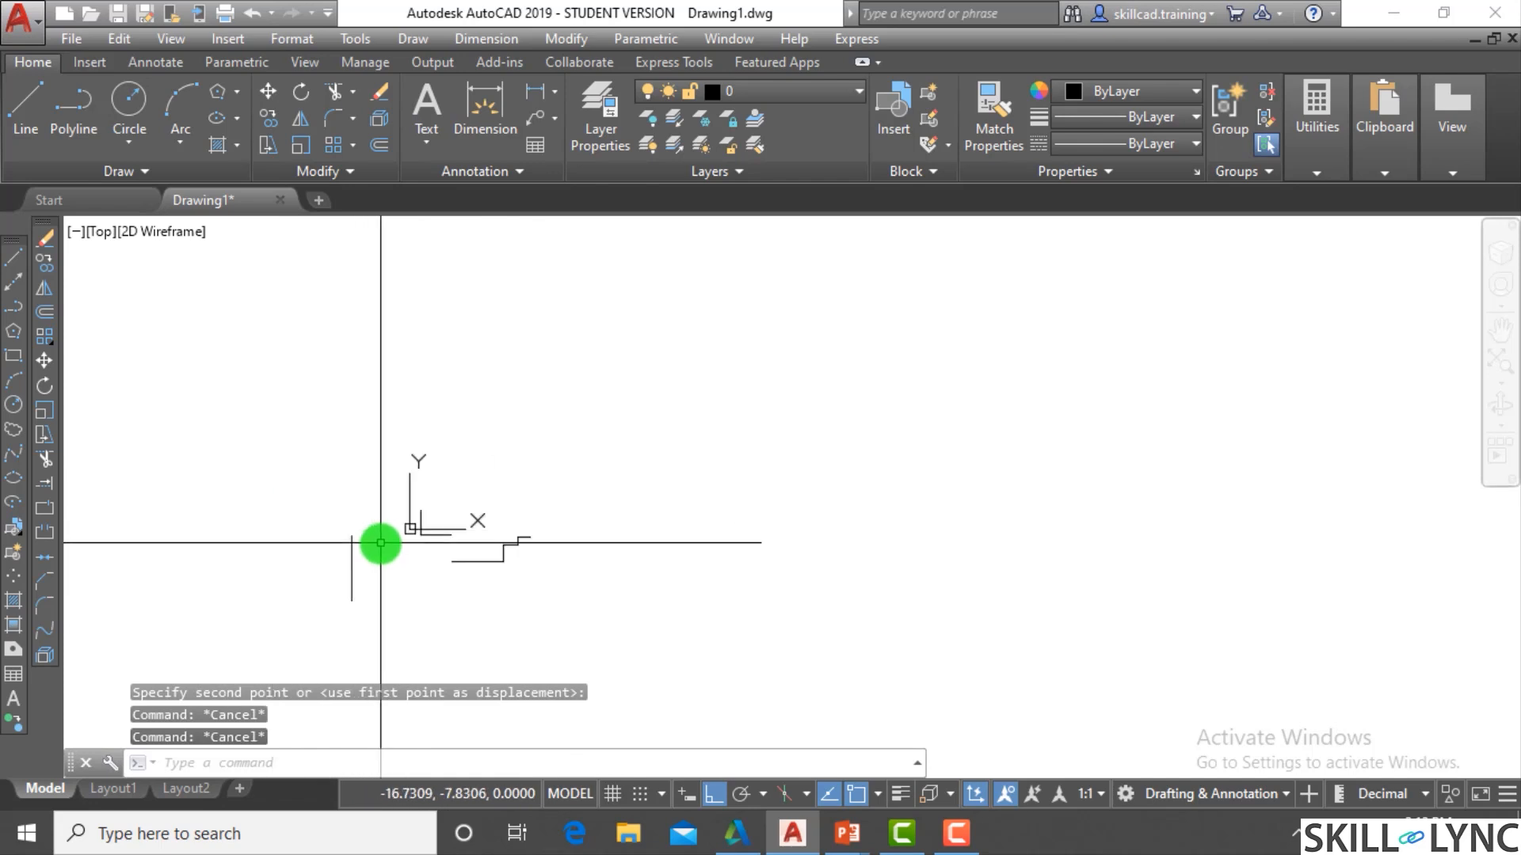
scroll(626, 540, "up", 2)
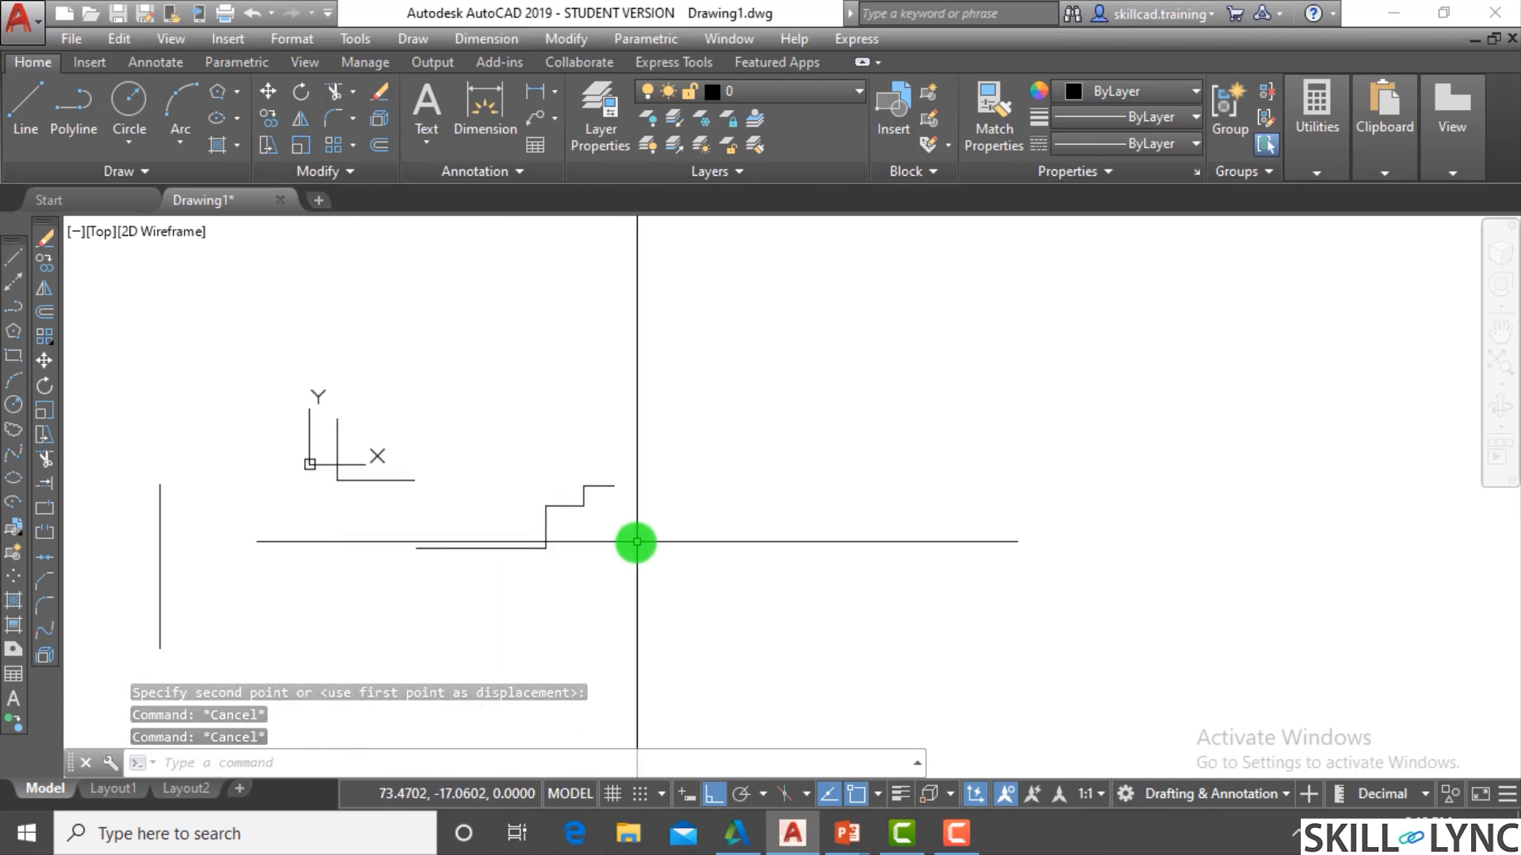
left_click(714, 794)
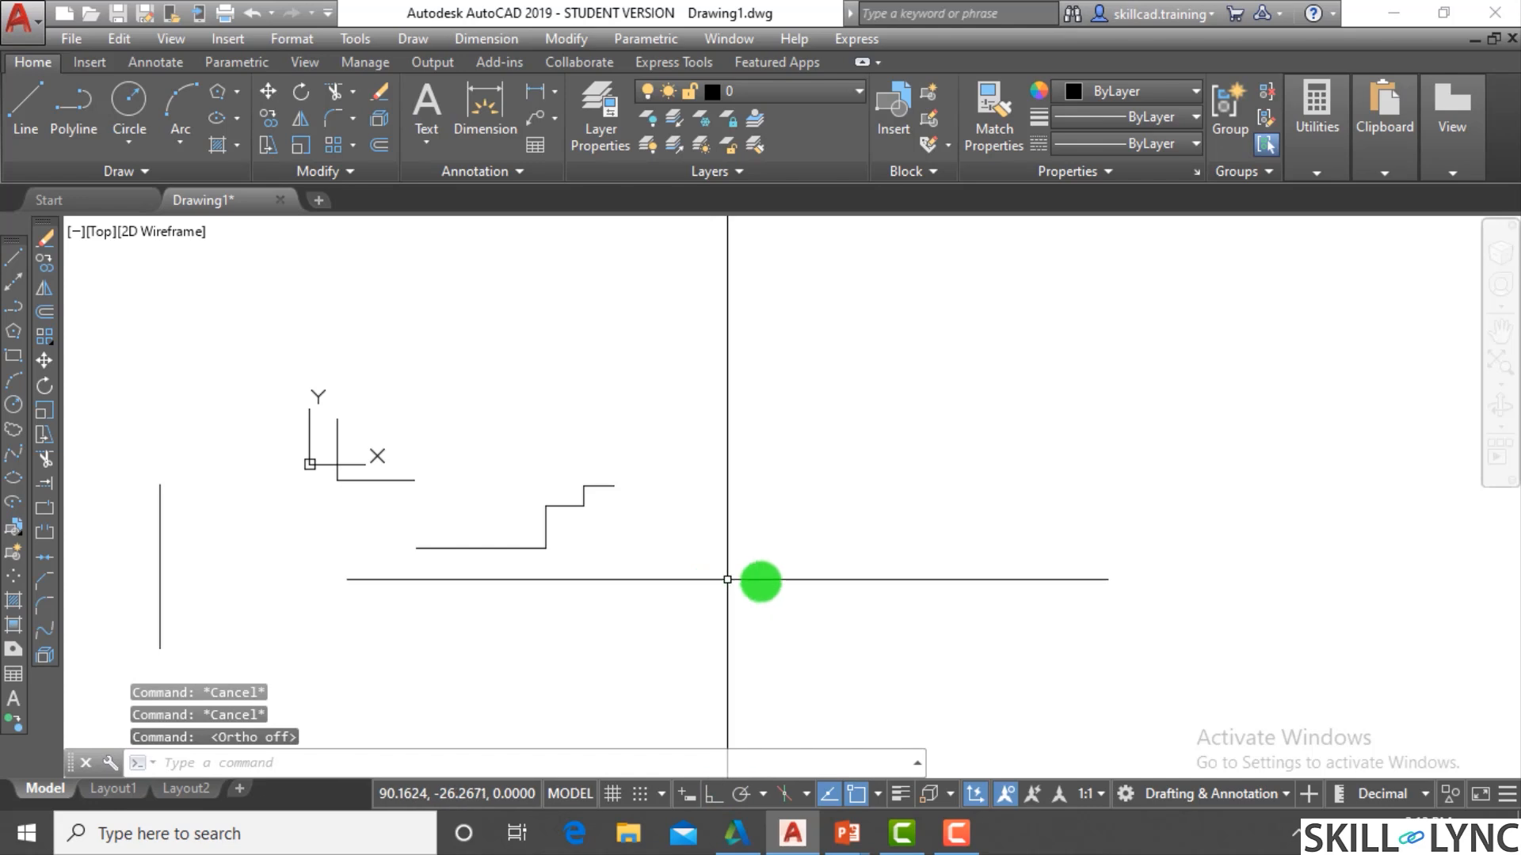
type("m")
key("Return")
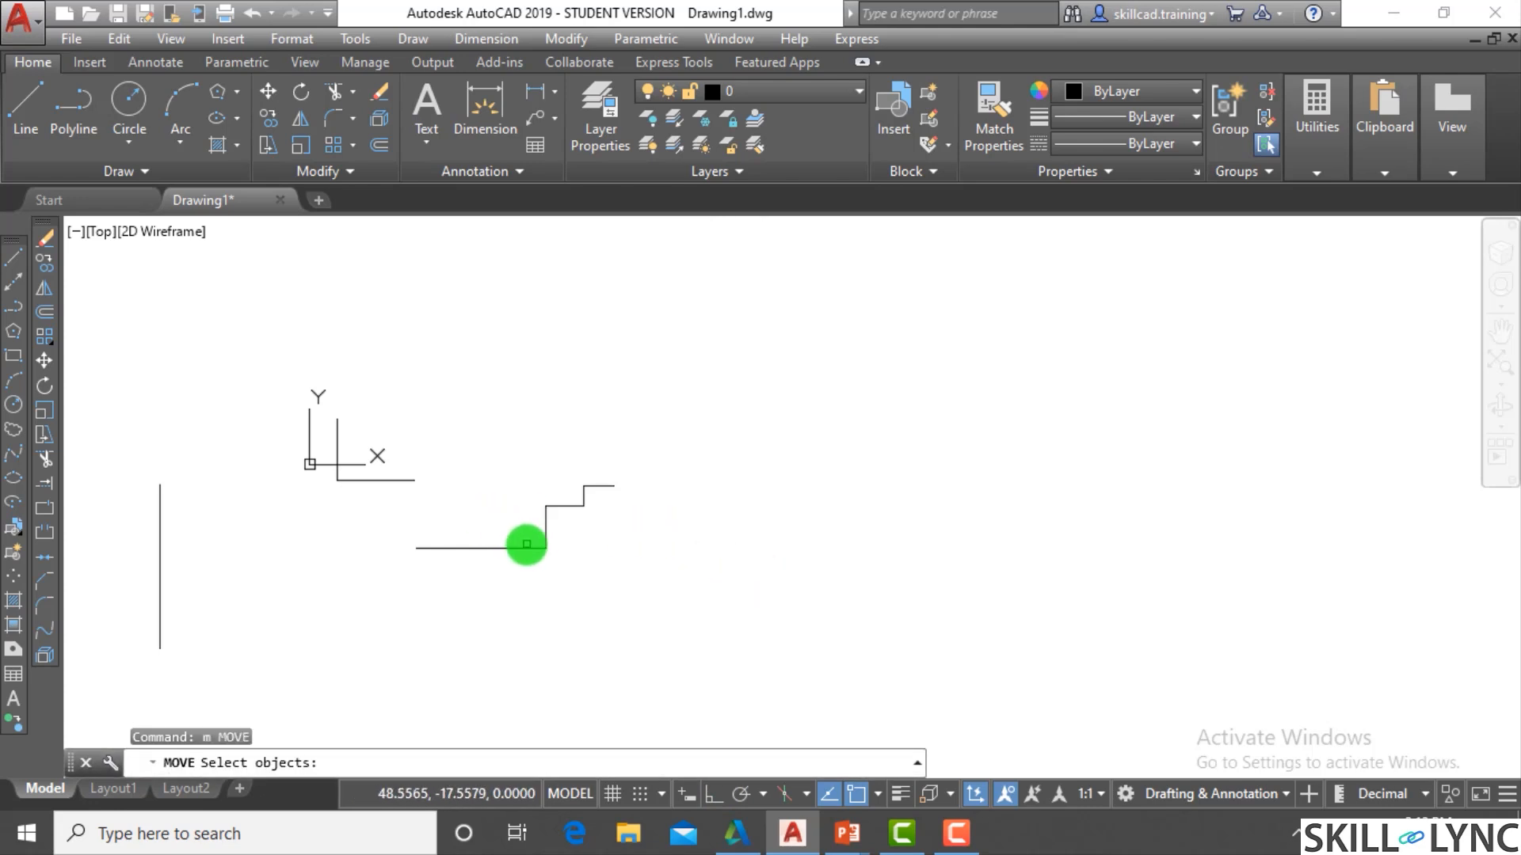
left_click(520, 551)
key("Return")
left_click(519, 548)
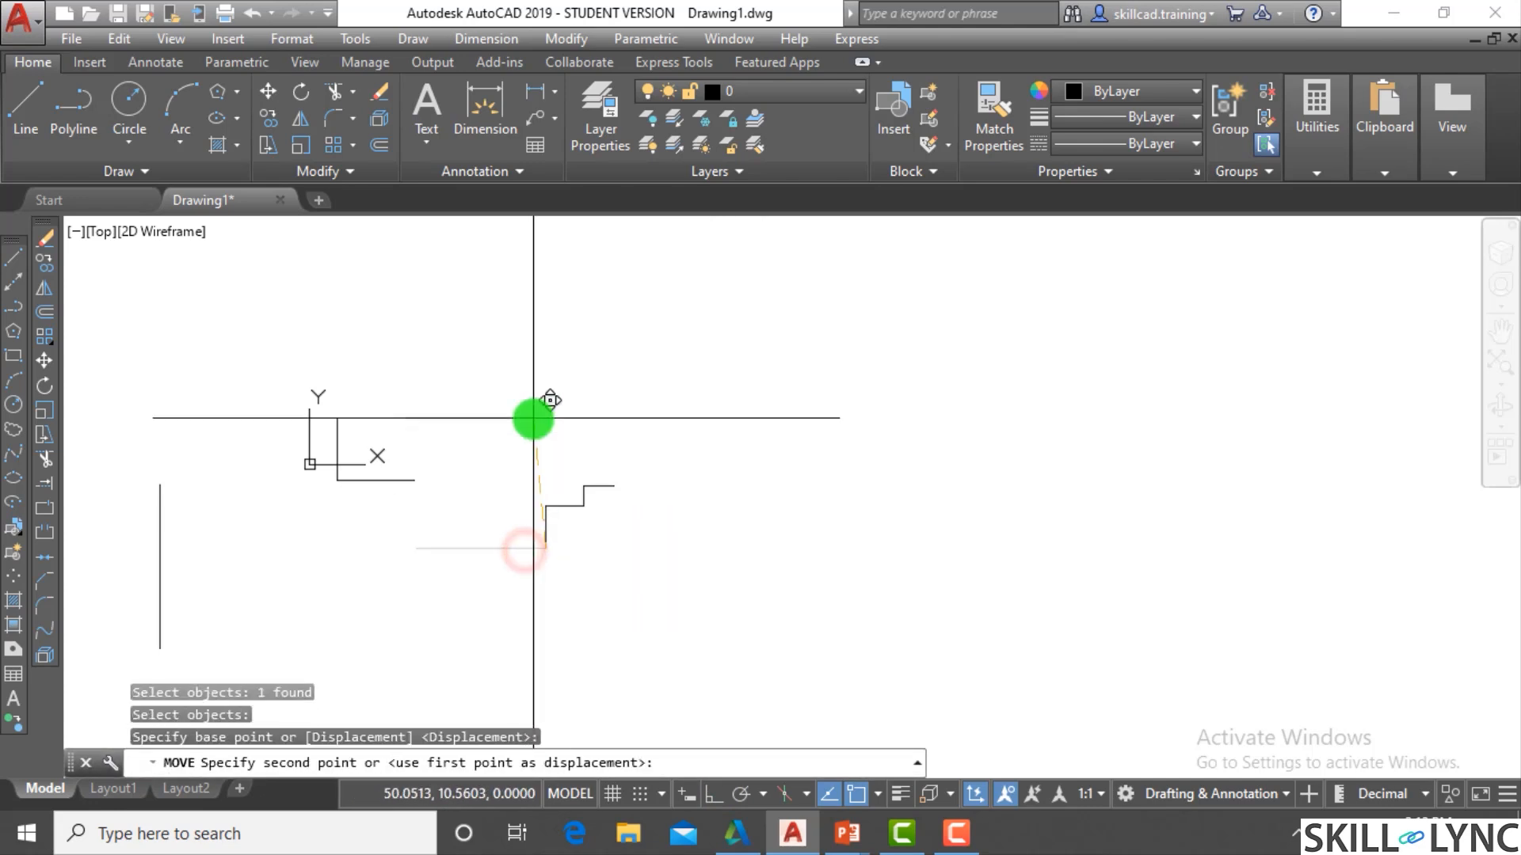
left_click(535, 418)
With Ortho off, move the detached horizontal line diagonally up and to the left, just above the UCS icon
key("Return")
left_click(534, 444)
left_click(485, 384)
key("Return")
left_click(486, 384)
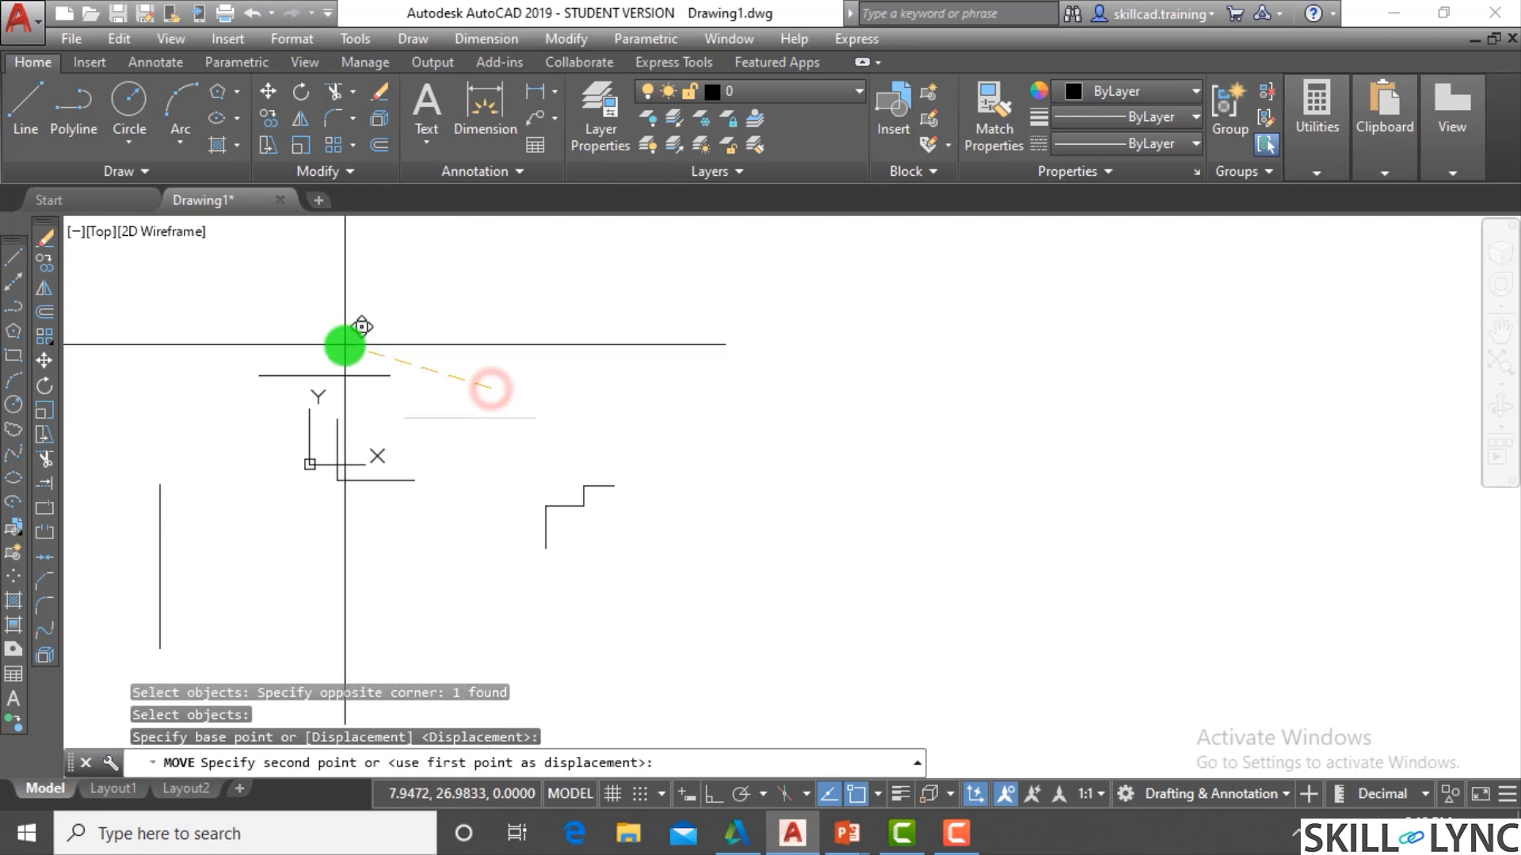
left_click(347, 340)
key("Escape")
key("Escape")
With Ortho off, draw a freehand zigzag chain of five connected lines above and to the right of the small steps
type("l")
key("Return")
left_click(523, 356)
left_click(572, 442)
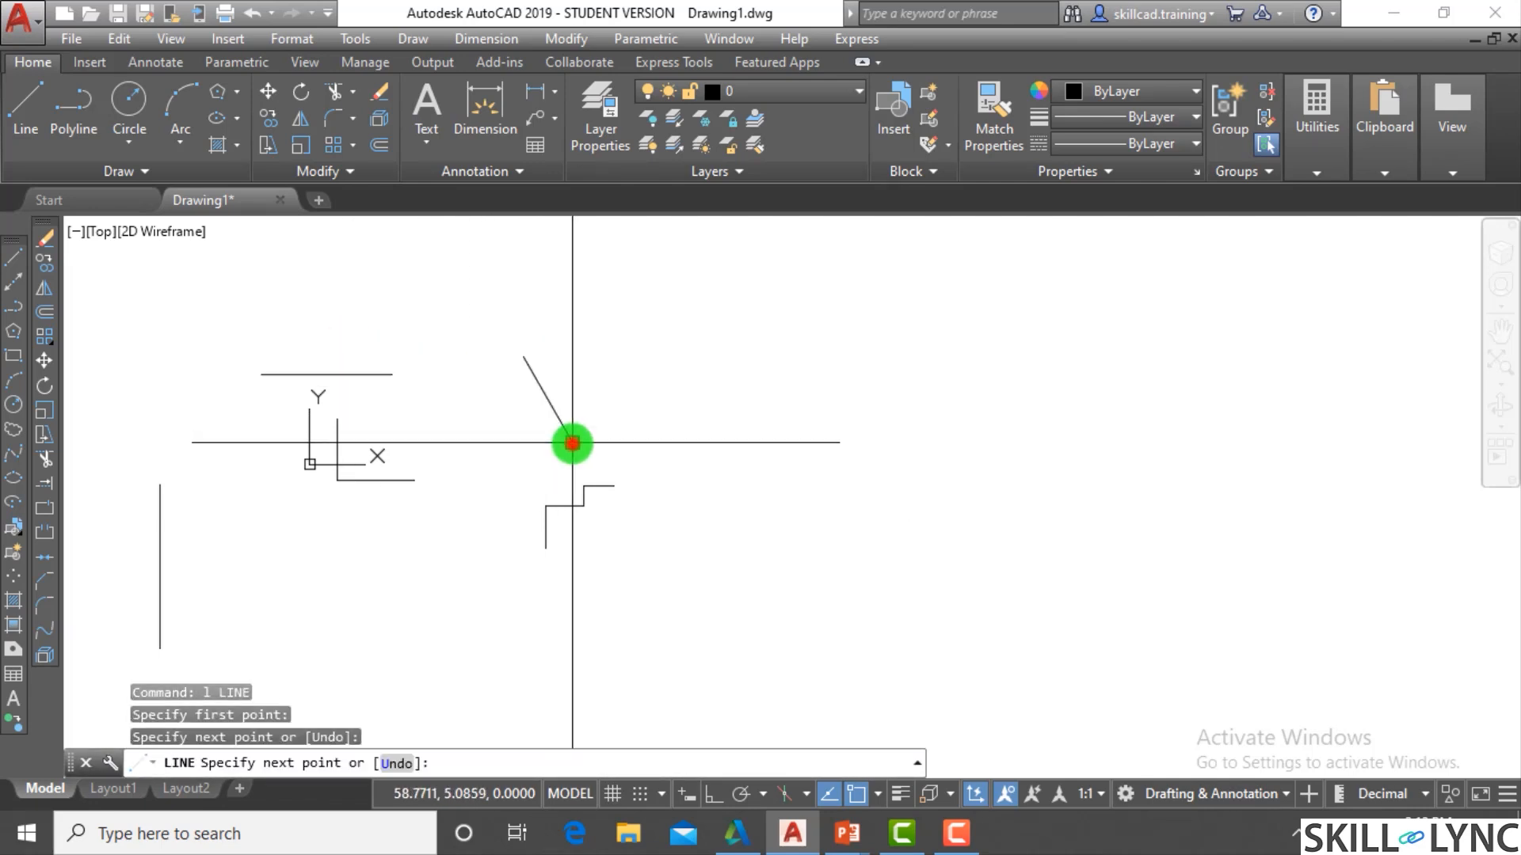
left_click(630, 370)
left_click(695, 411)
left_click(694, 479)
left_click(735, 504)
key("Escape")
key("Escape")
key("Escape")
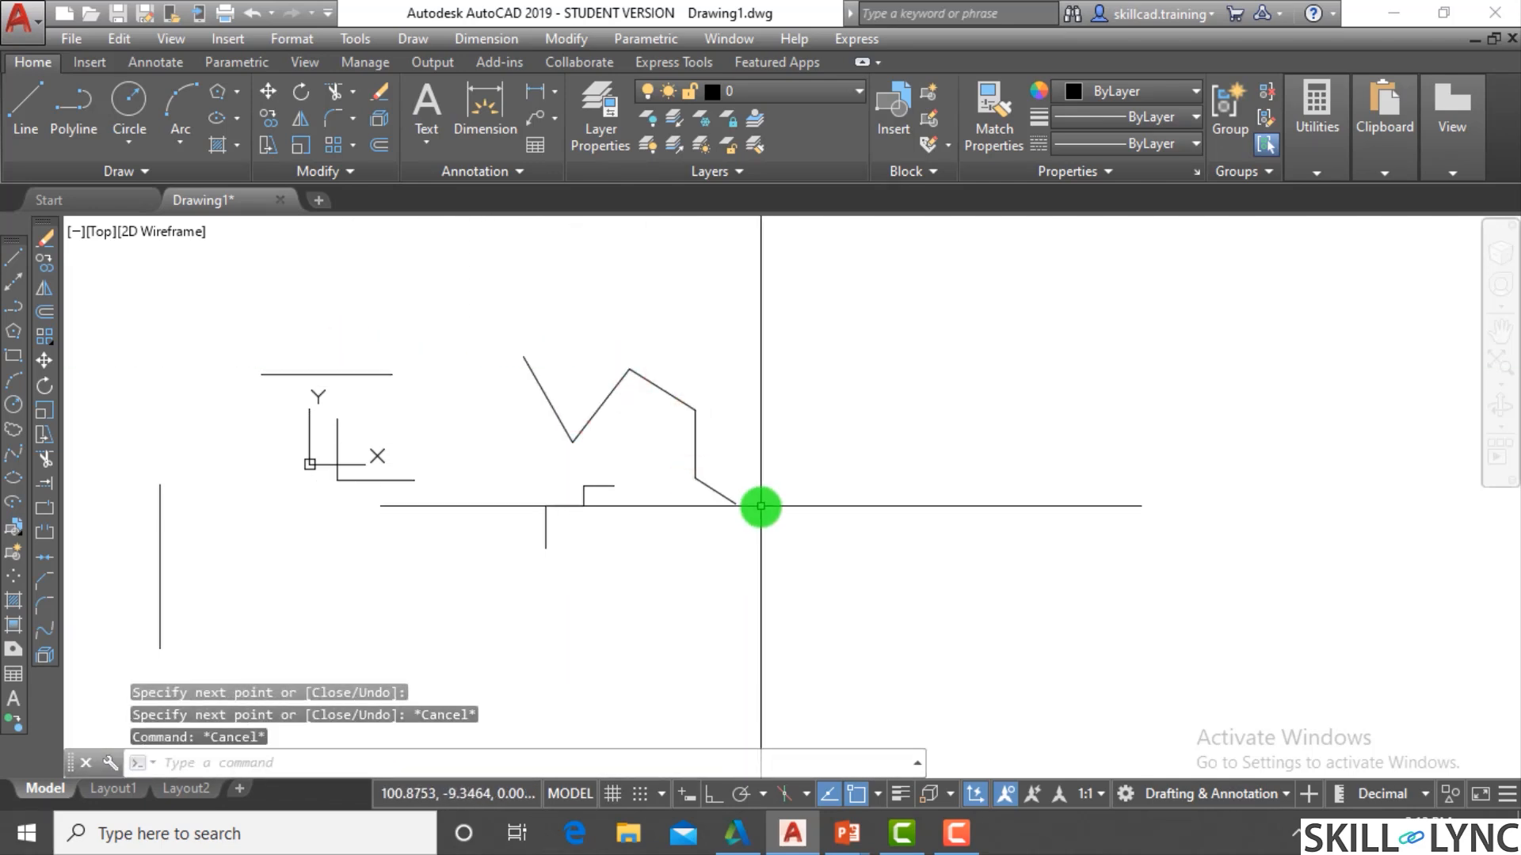
Erase all the practice lines around the UCS icon, including the remaining long vertical line to its left
left_click(764, 541)
left_click(203, 288)
type("e")
key("Return")
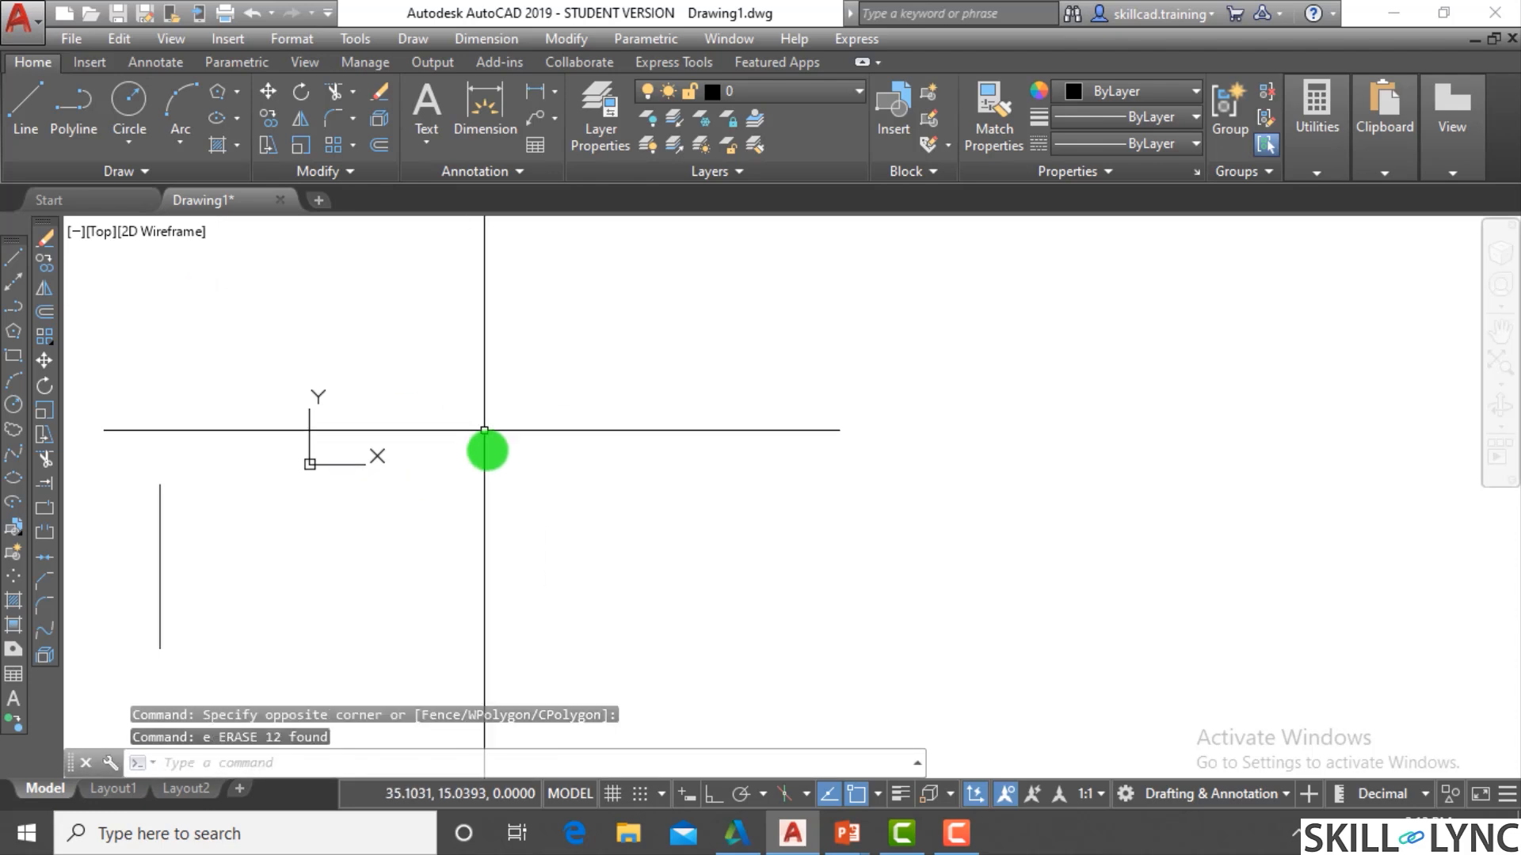
left_click(409, 567)
left_click(109, 476)
type("e")
key("Return")
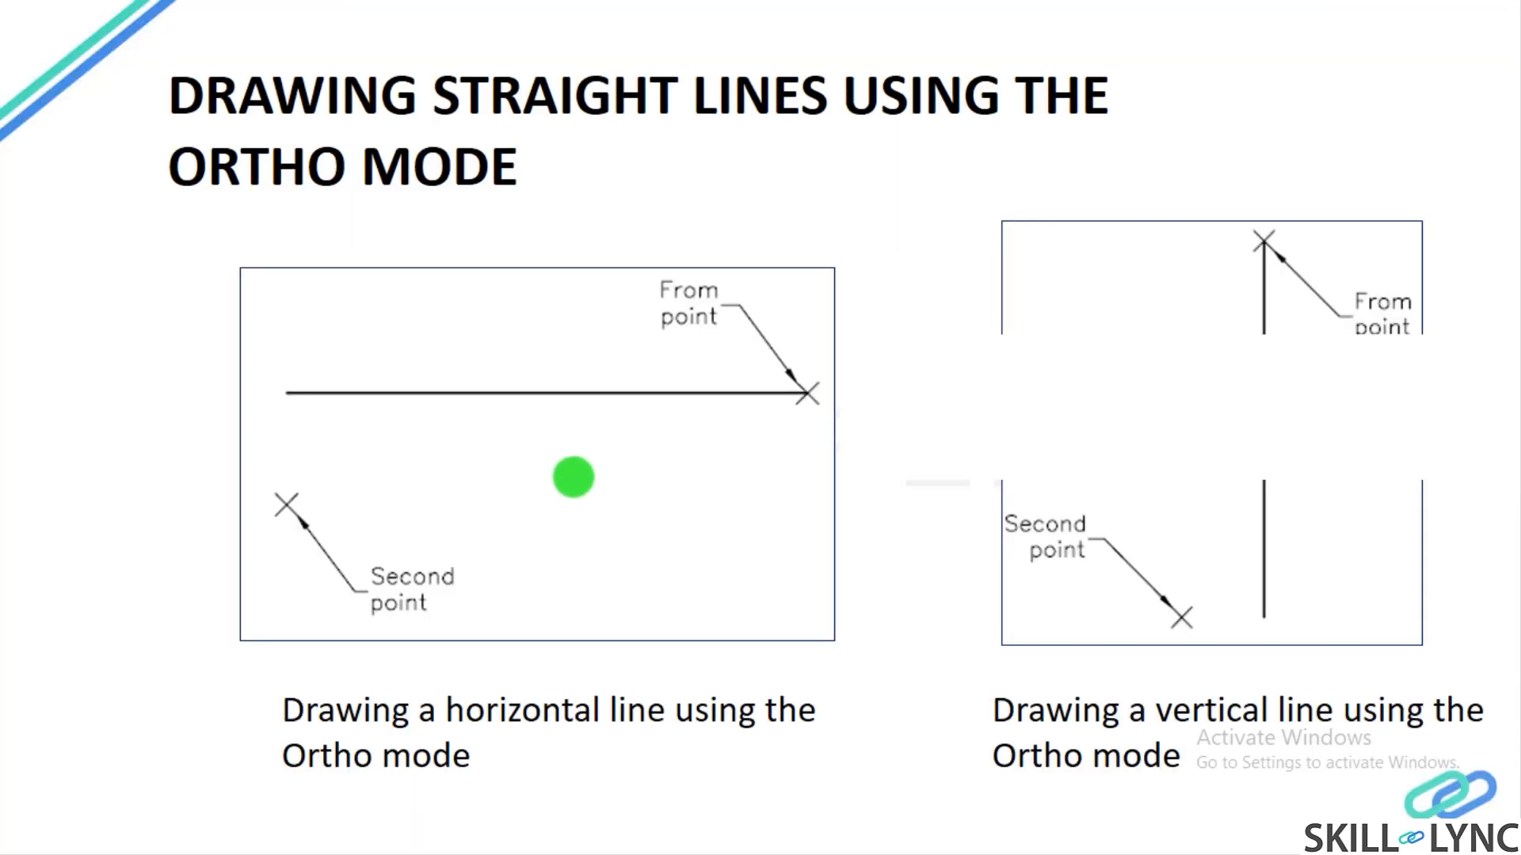
left_click(573, 477)
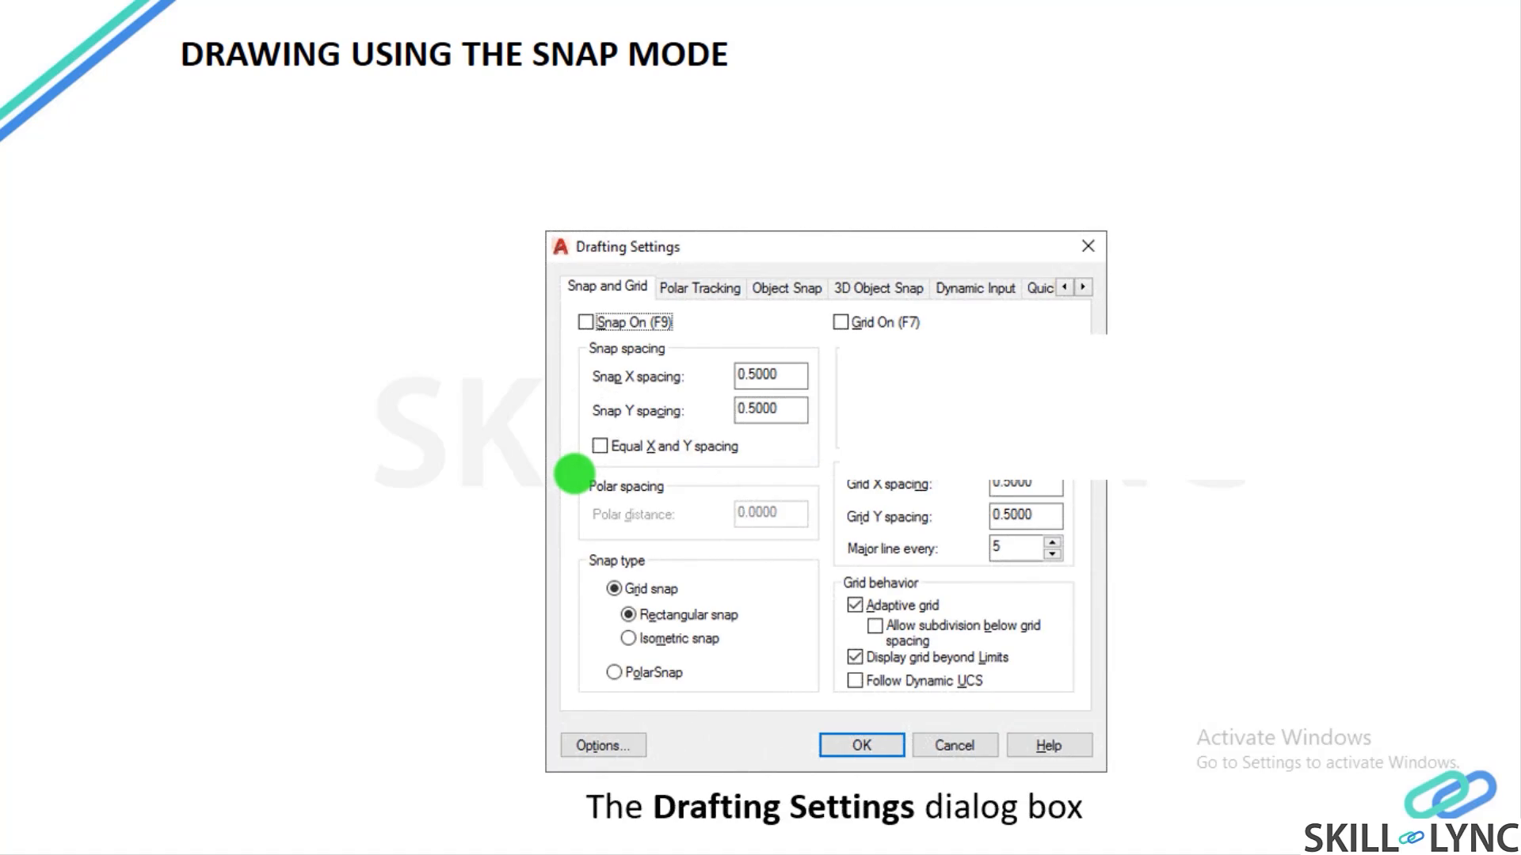
left_click(574, 474)
left_click(573, 474)
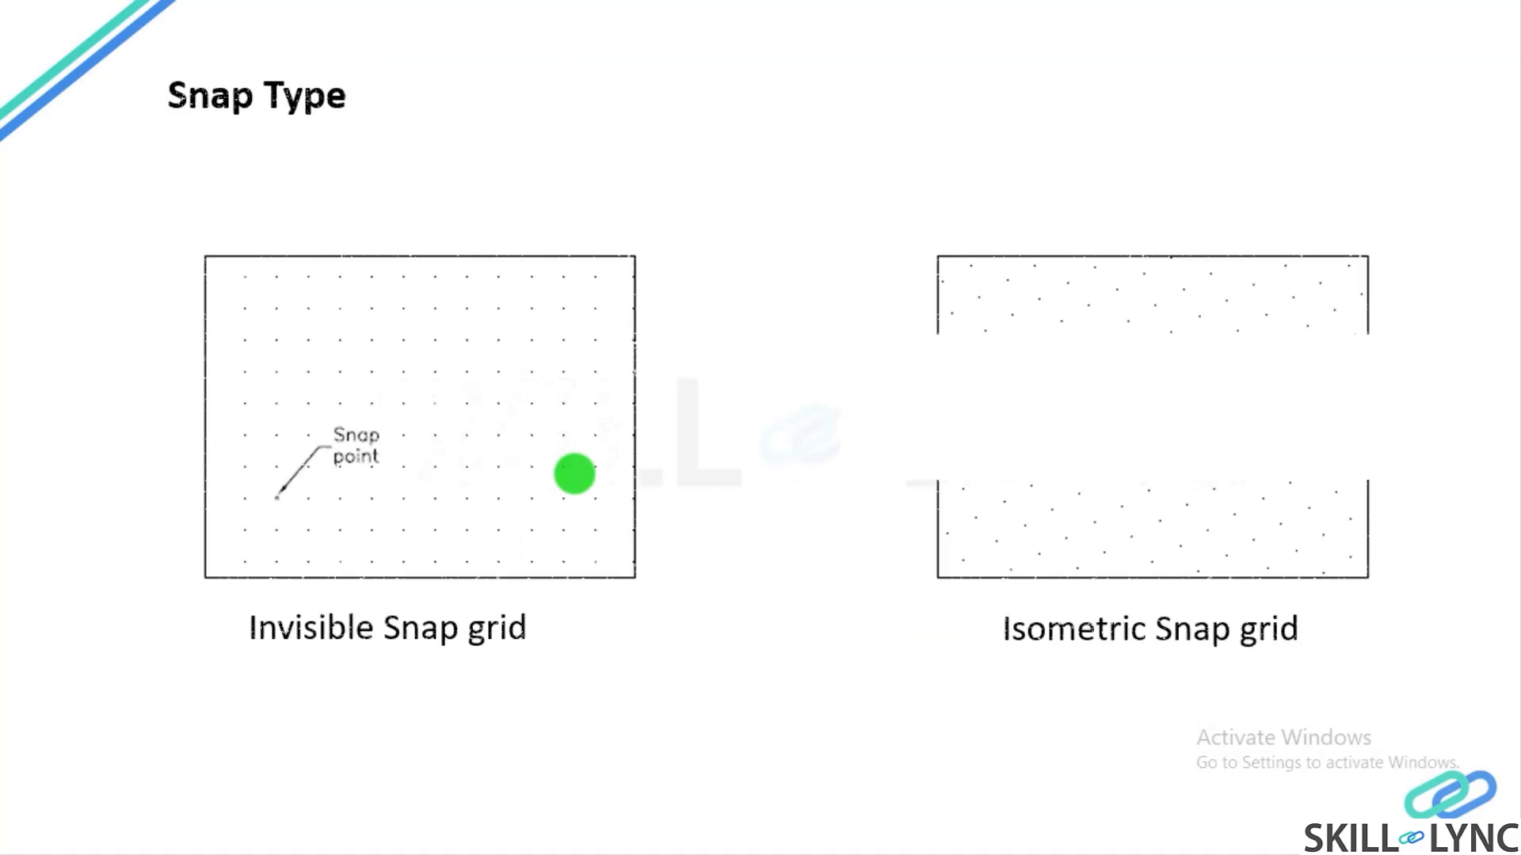
left_click(573, 475)
left_click(574, 474)
left_click(574, 474)
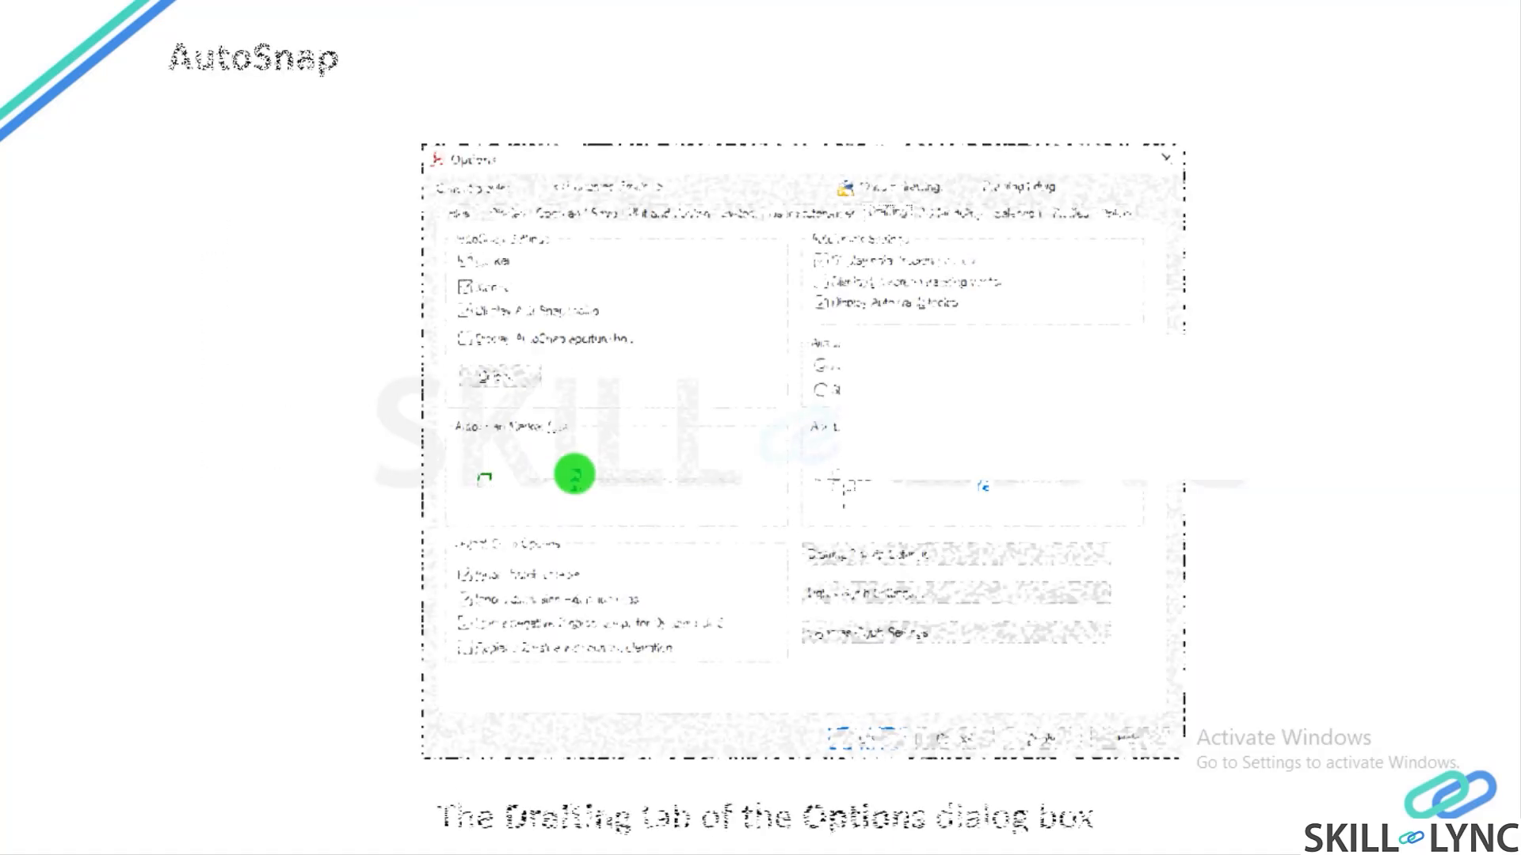